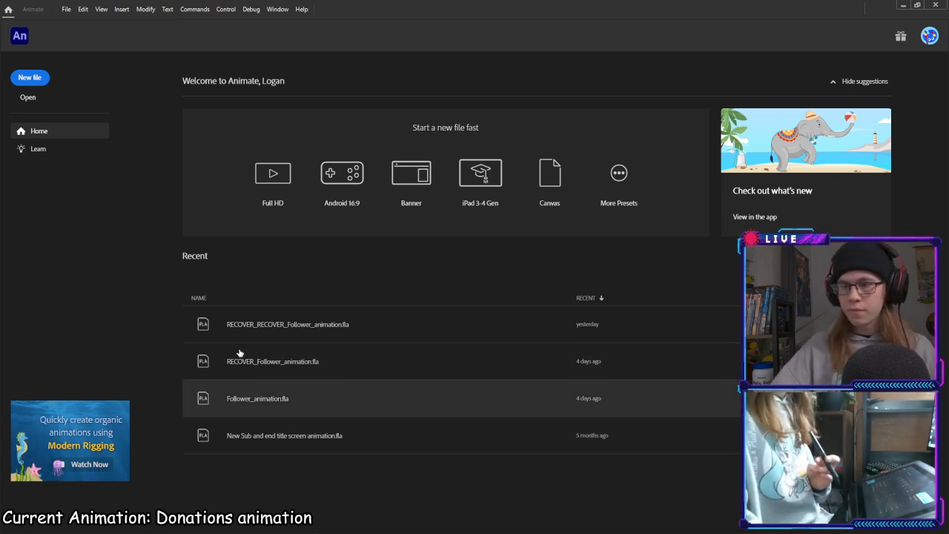
# Create a new Character Animation document from the HD 1280 x 720 preset at 30 fps for ActionScript 3.0
pyautogui.click(35, 83)
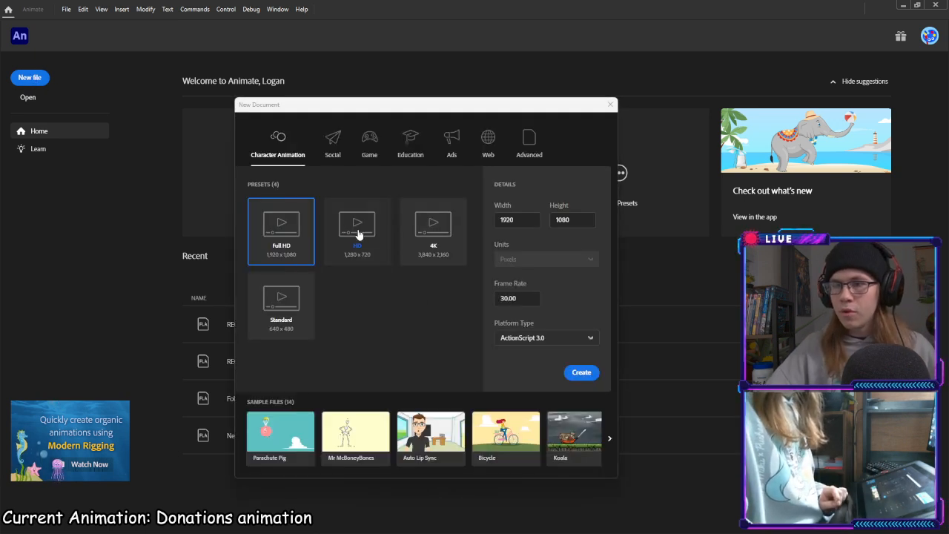
pyautogui.click(360, 243)
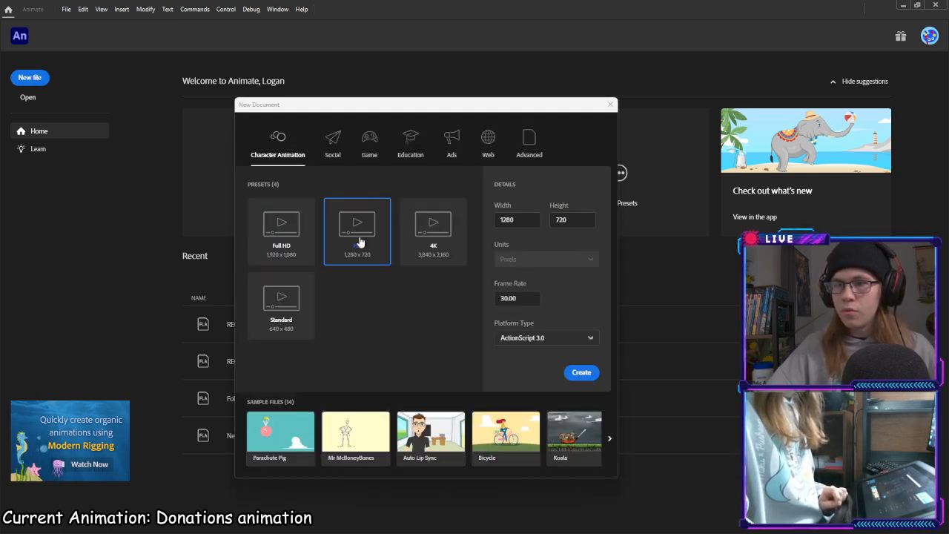
pyautogui.click(594, 375)
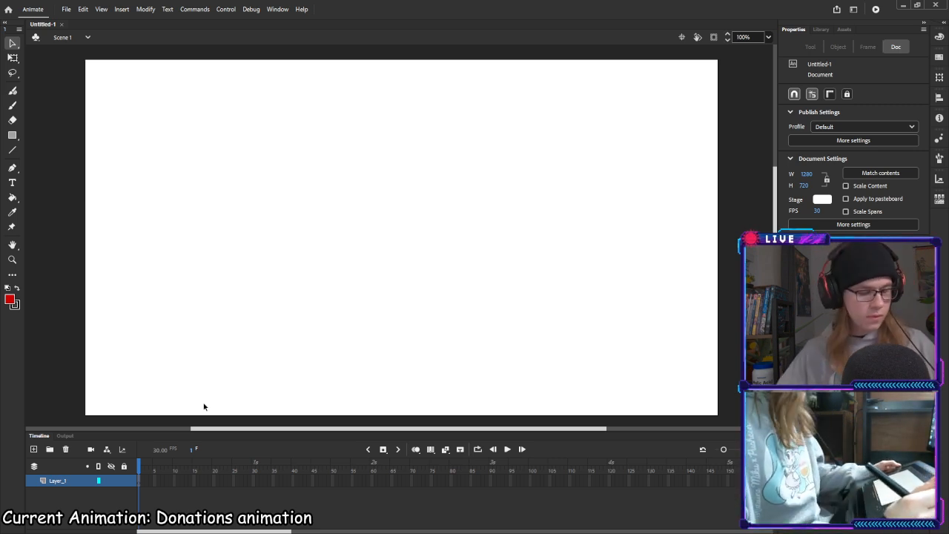
# Add blank keyframes up to frame 4 on the first layer and return to frame 1
pyautogui.press('F7')
pyautogui.press('F7')
pyautogui.press('F6')
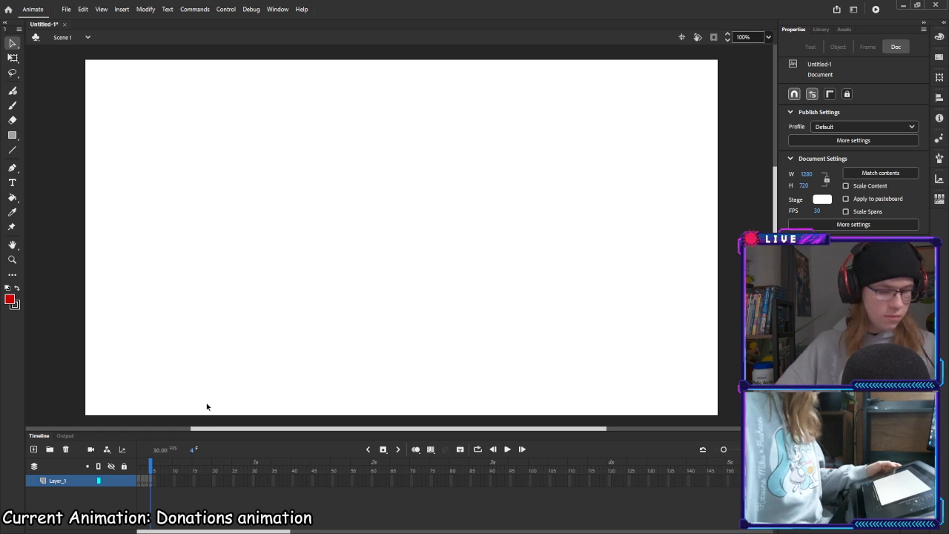
pyautogui.click(144, 483)
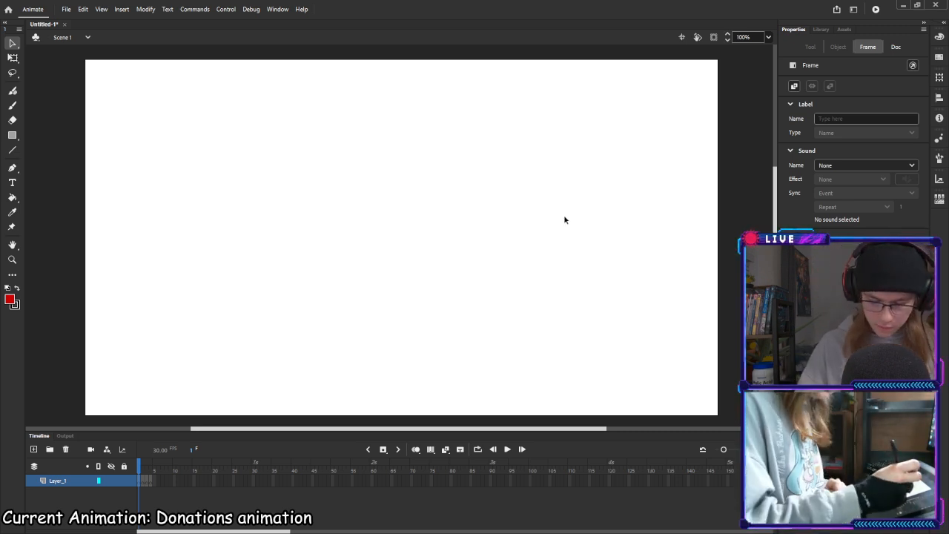
# Activate the Classic Brush and rename Layer_1 as Donation_animation
pyautogui.press('b')
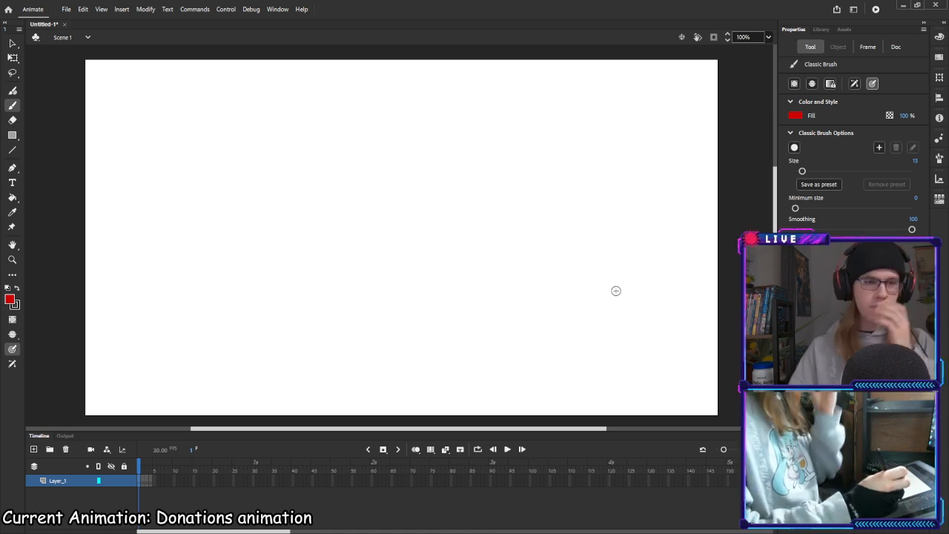
pyautogui.doubleClick(58, 489)
pyautogui.write('Do')
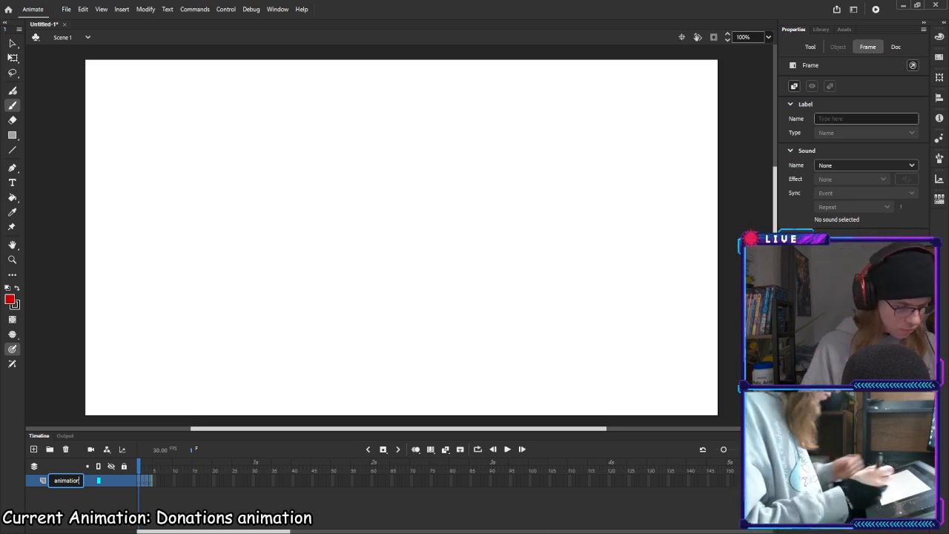
pyautogui.press('Return')
# Undo a trial brush stroke, then set the brush fill to black and its size to 9
pyautogui.moveTo(295, 310)
pyautogui.mouseDown()
pyautogui.moveTo(423, 255)
pyautogui.moveTo(545, 259)
pyautogui.mouseUp()
pyautogui.hotkey('ctrl', 'z')
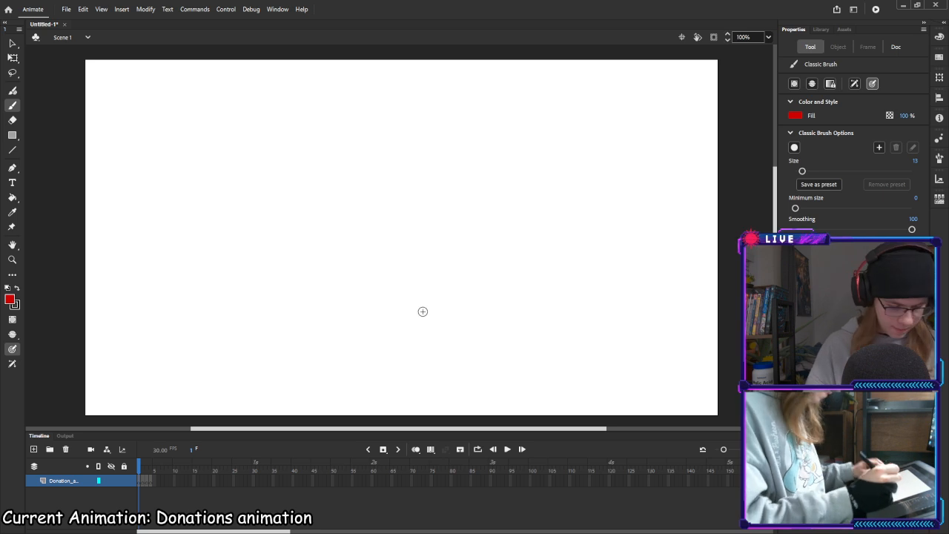
pyautogui.click(9, 300)
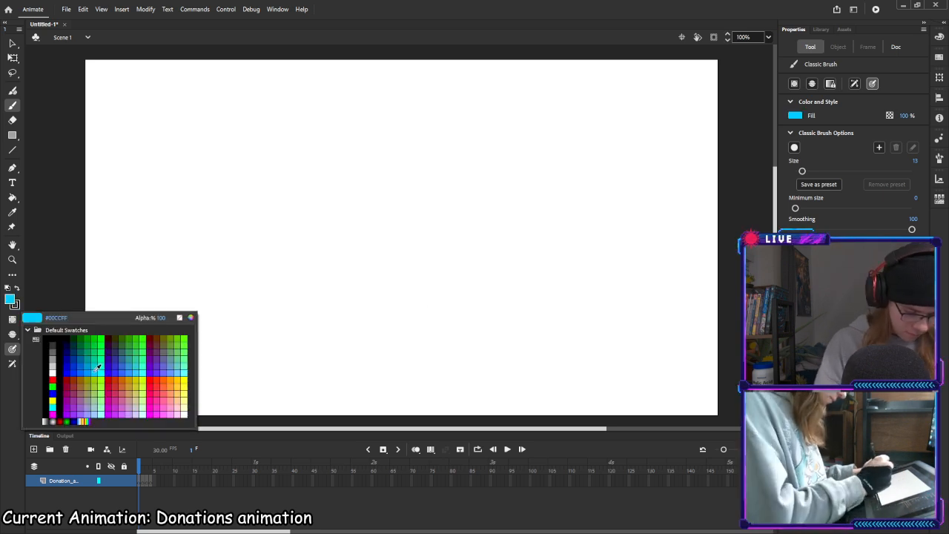
pyautogui.click(53, 335)
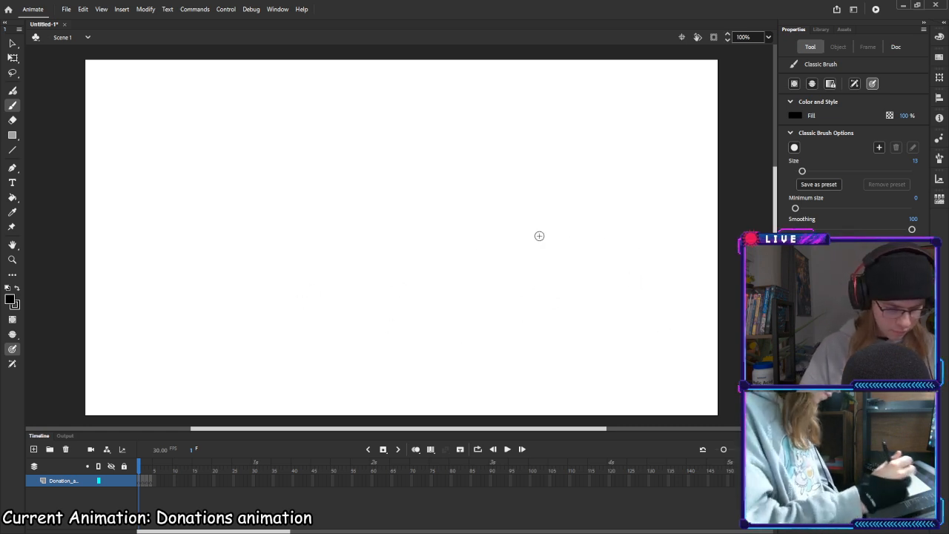
pyautogui.press('[')
pyautogui.press('[')
pyautogui.press('[')
pyautogui.press('[')
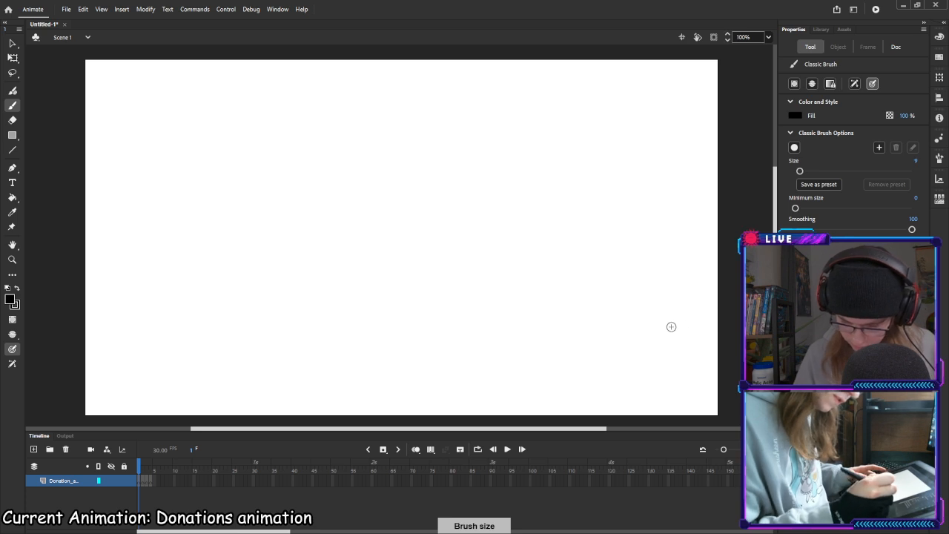
pyautogui.moveTo(452, 296)
pyautogui.mouseDown()
pyautogui.moveTo(499, 244)
pyautogui.moveTo(617, 268)
pyautogui.mouseUp()
pyautogui.moveTo(598, 213)
pyautogui.mouseDown()
pyautogui.moveTo(609, 311)
pyautogui.moveTo(660, 228)
pyautogui.mouseUp()
pyautogui.hotkey('ctrl', 'z')
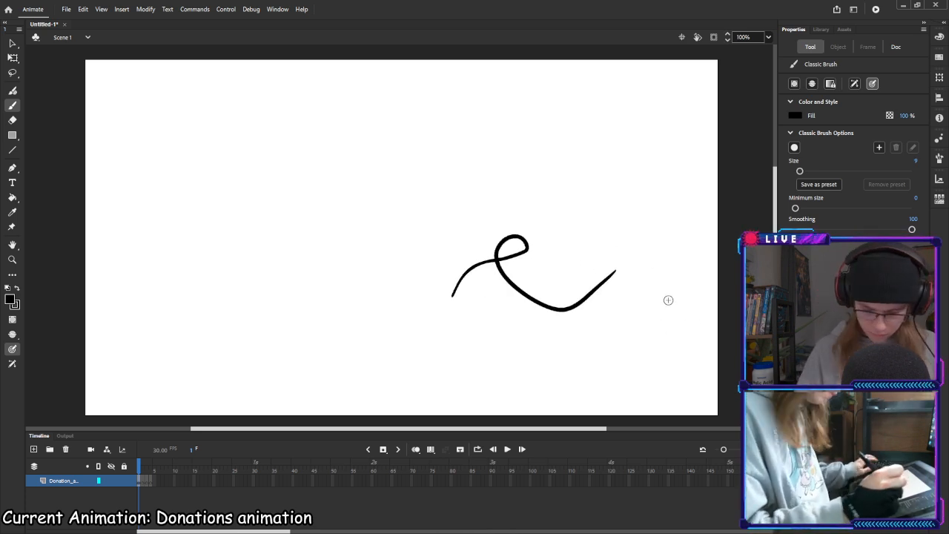
pyautogui.hotkey('ctrl', 'z')
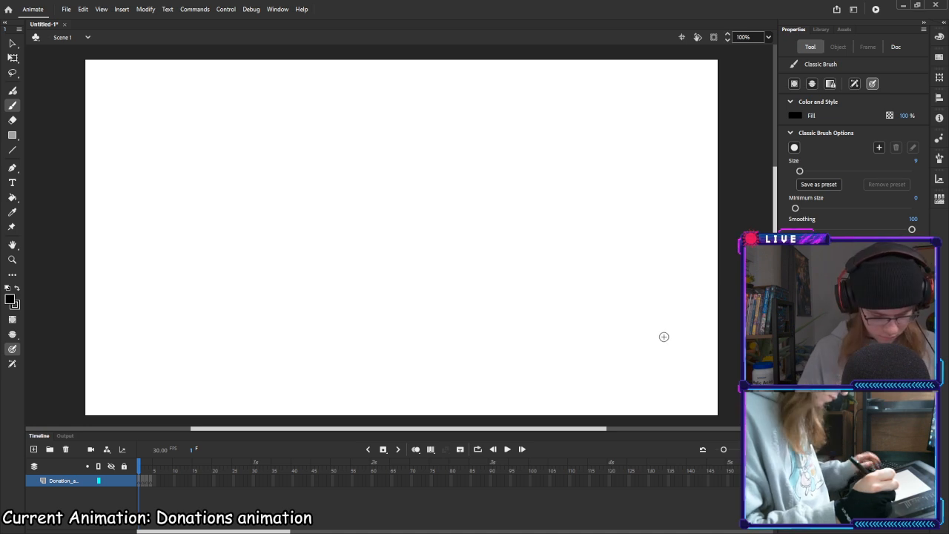
# Set the brush size to 6 and try it with freehand strokes on the stage, undoing each one
pyautogui.press('[')
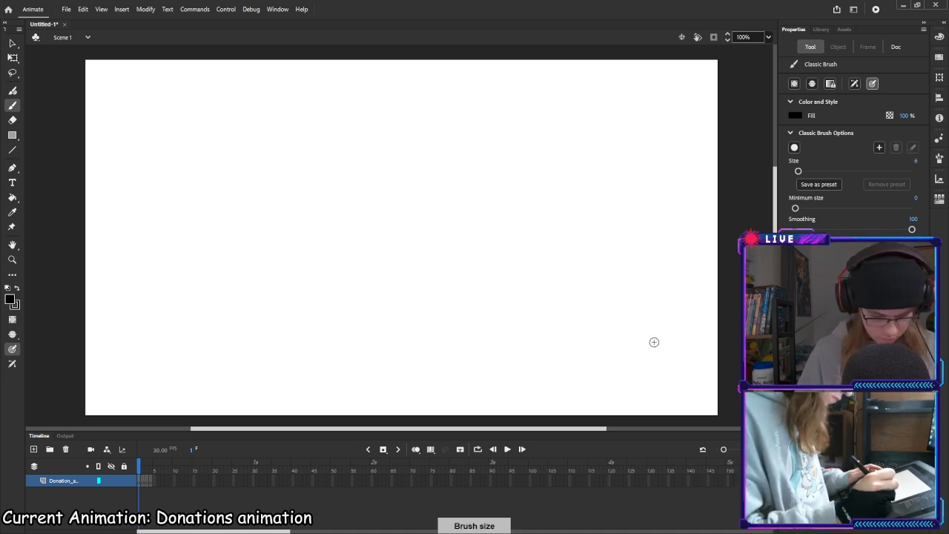
pyautogui.moveTo(372, 377)
pyautogui.mouseDown()
pyautogui.moveTo(539, 314)
pyautogui.moveTo(525, 310)
pyautogui.mouseUp()
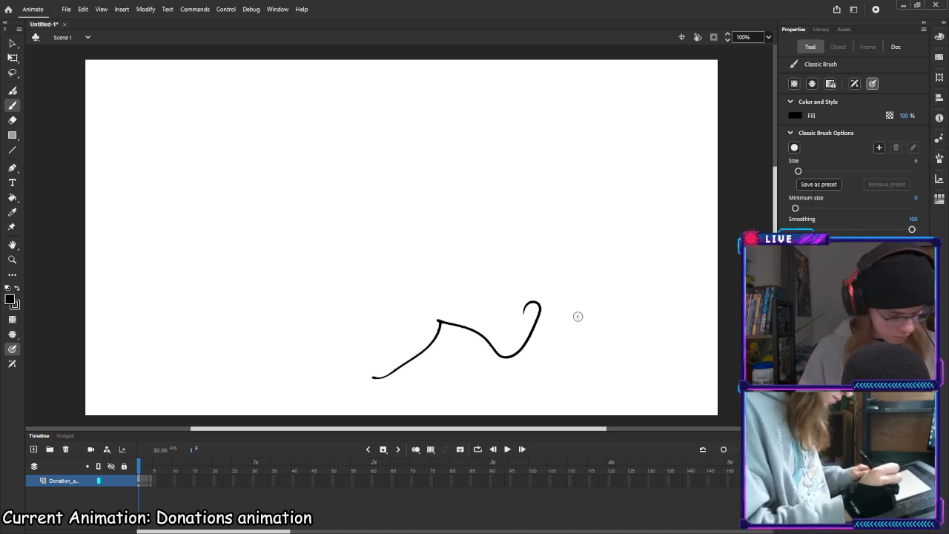
pyautogui.hotkey('ctrl', 'z')
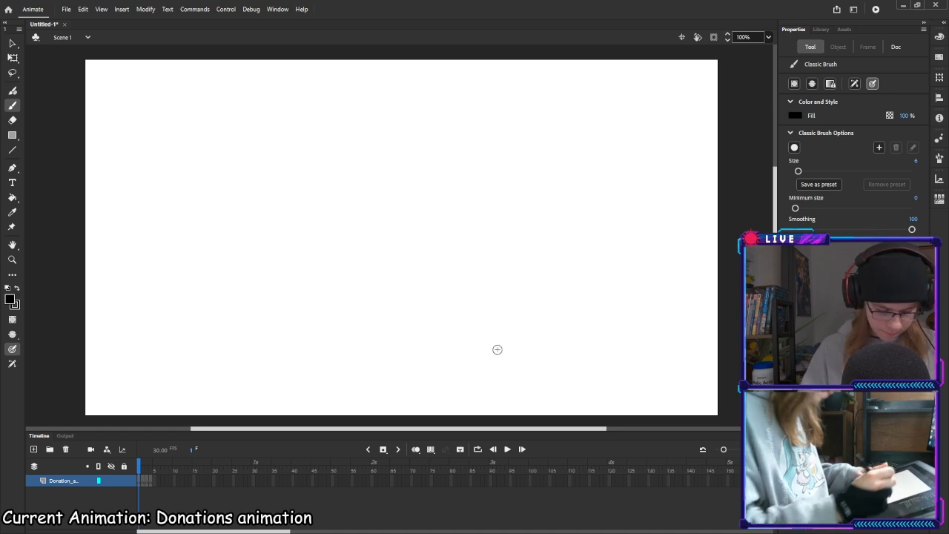
pyautogui.moveTo(379, 342); pyautogui.dragTo(494, 280)
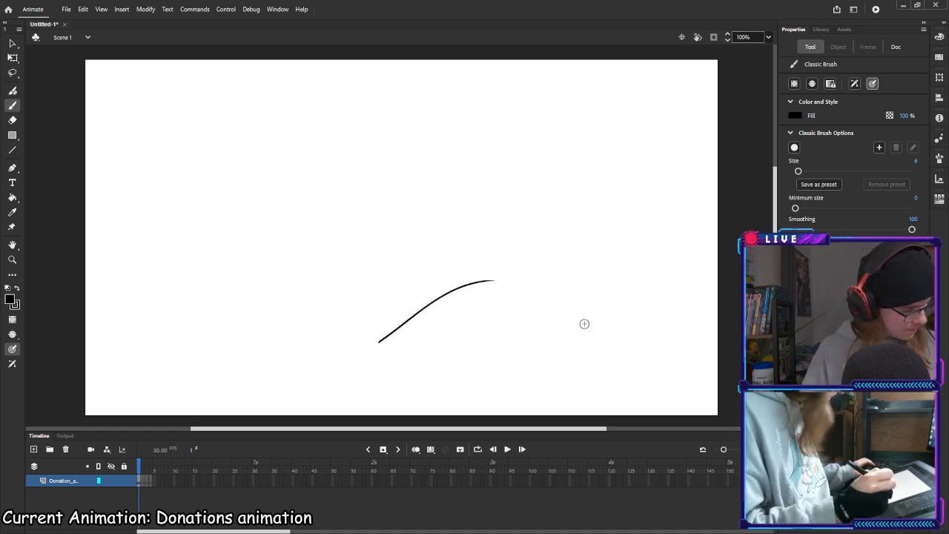
pyautogui.click(572, 346)
pyautogui.hotkey('ctrl', 'z')
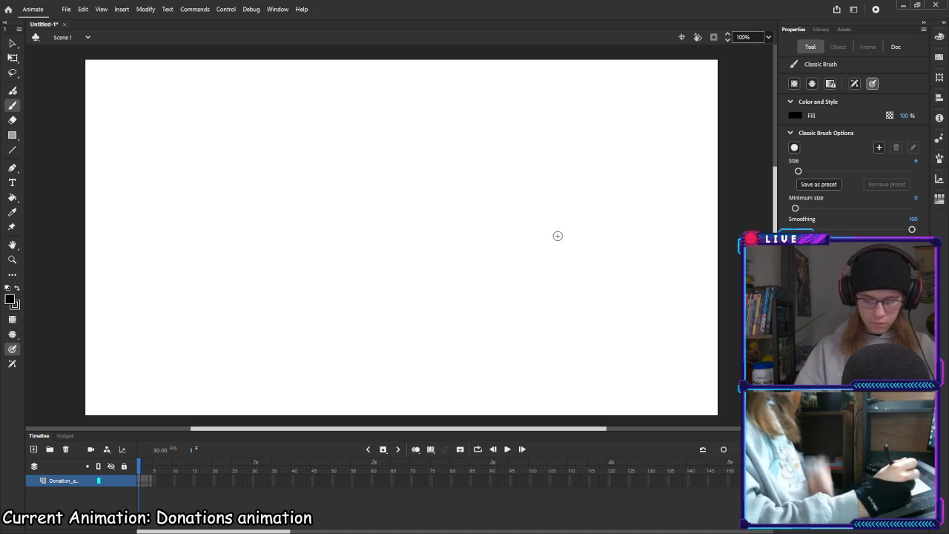
pyautogui.press('space')
pyautogui.moveTo(592, 230)
pyautogui.mouseDown()
pyautogui.moveTo(587, 254)
pyautogui.moveTo(600, 215)
pyautogui.moveTo(595, 226)
pyautogui.mouseUp()
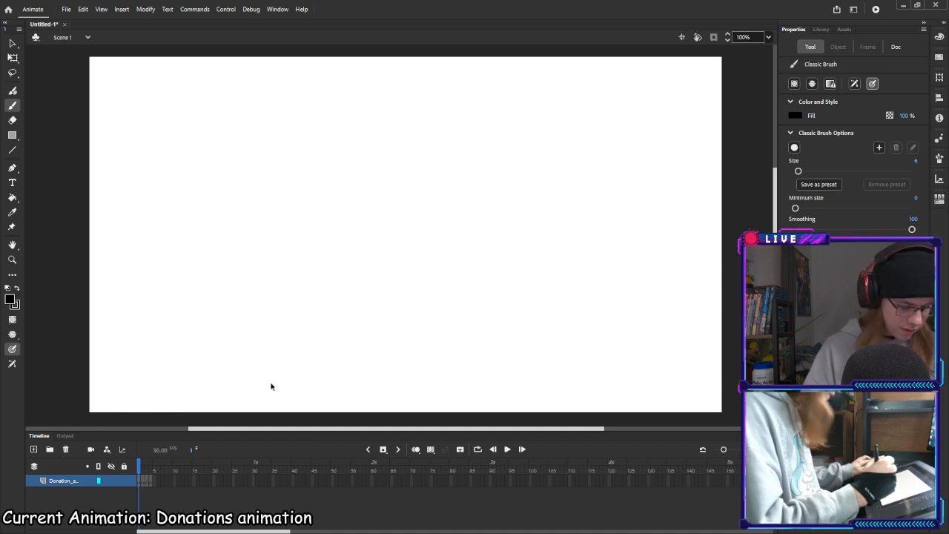
pyautogui.moveTo(130, 415)
pyautogui.mouseDown()
pyautogui.moveTo(138, 401)
pyautogui.moveTo(206, 421)
pyautogui.mouseUp()
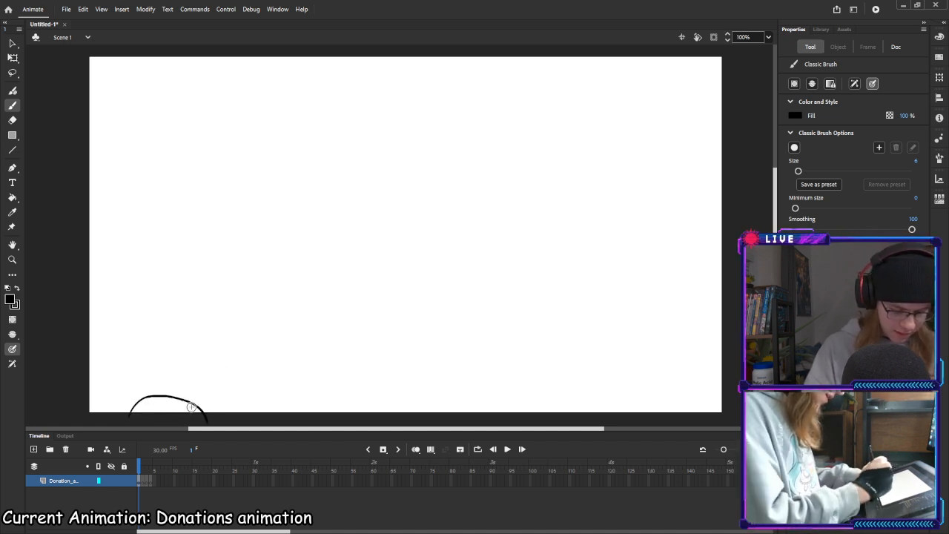
pyautogui.hotkey('ctrl', 'z')
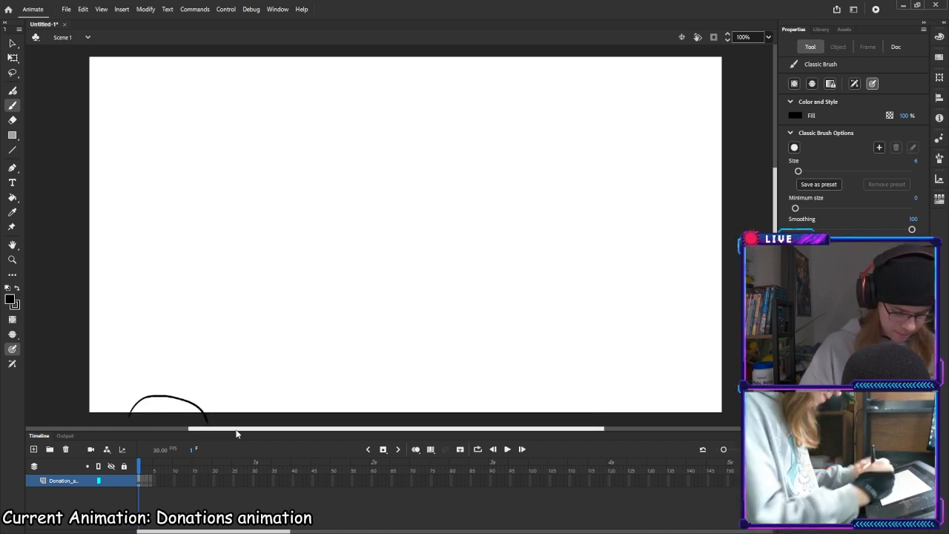
pyautogui.moveTo(241, 407); pyautogui.dragTo(263, 420)
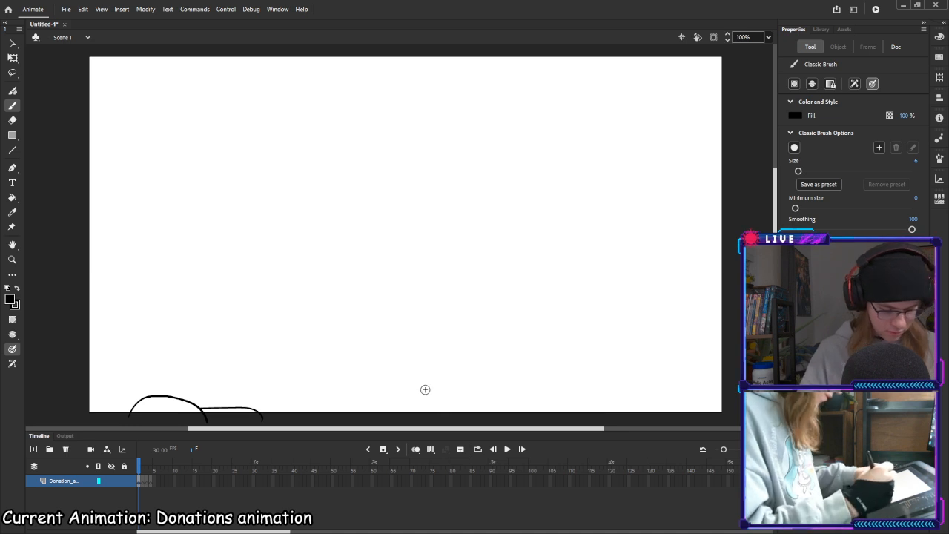
pyautogui.hotkey('ctrl', 'z')
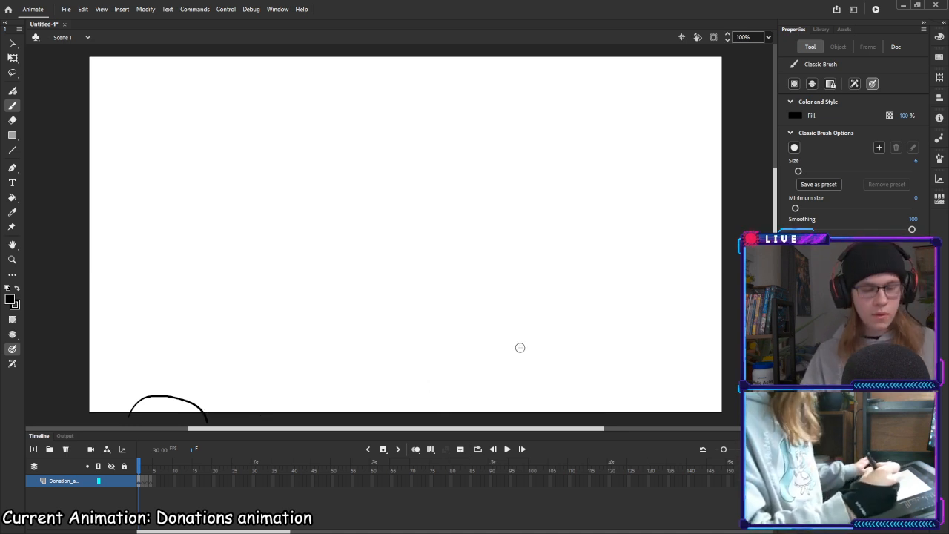
pyautogui.hotkey('ctrl', 'z')
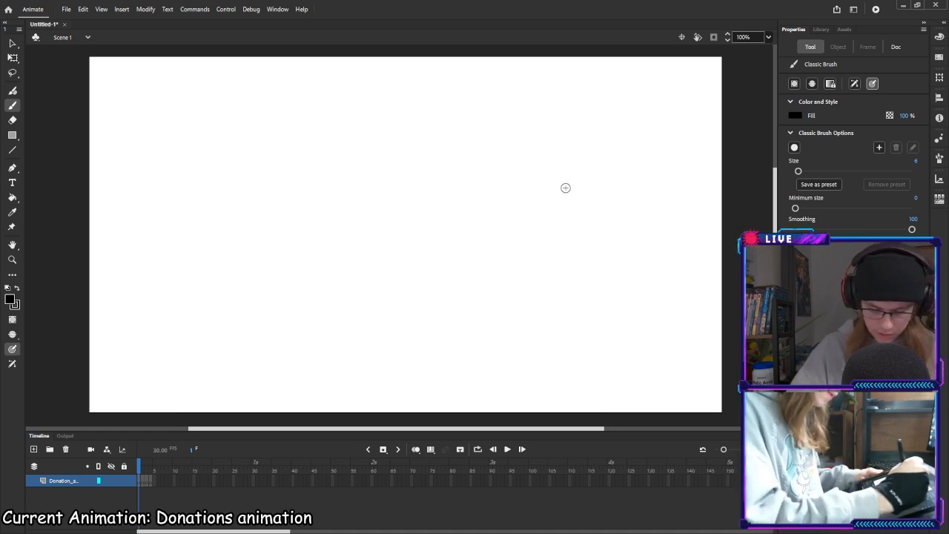
# Draw in frame 1 a round head with two side eyes and a tapering tail, plus a partly cut-off head at the stage's lower-left edge
pyautogui.moveTo(557, 209); pyautogui.dragTo(578, 175)
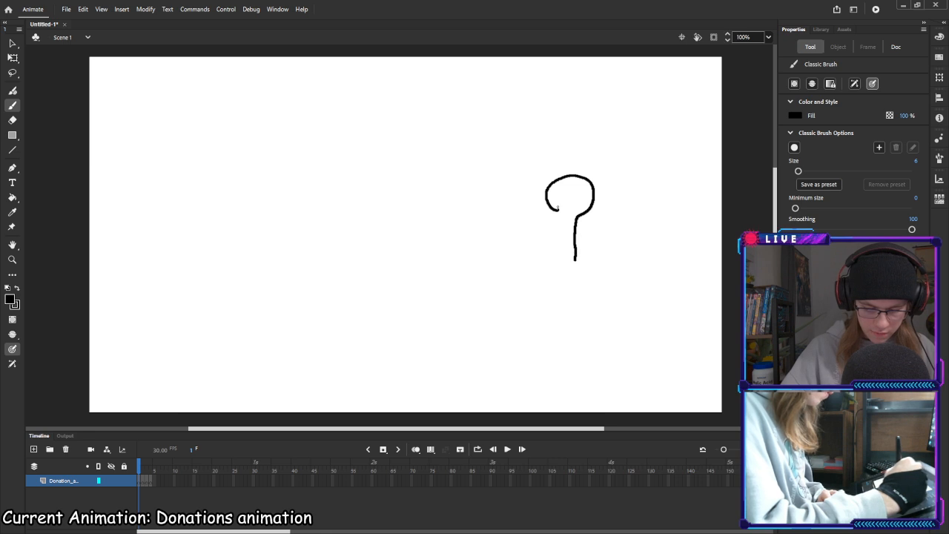
pyautogui.moveTo(561, 222)
pyautogui.mouseDown()
pyautogui.moveTo(548, 195)
pyautogui.moveTo(548, 205)
pyautogui.moveTo(610, 179)
pyautogui.mouseUp()
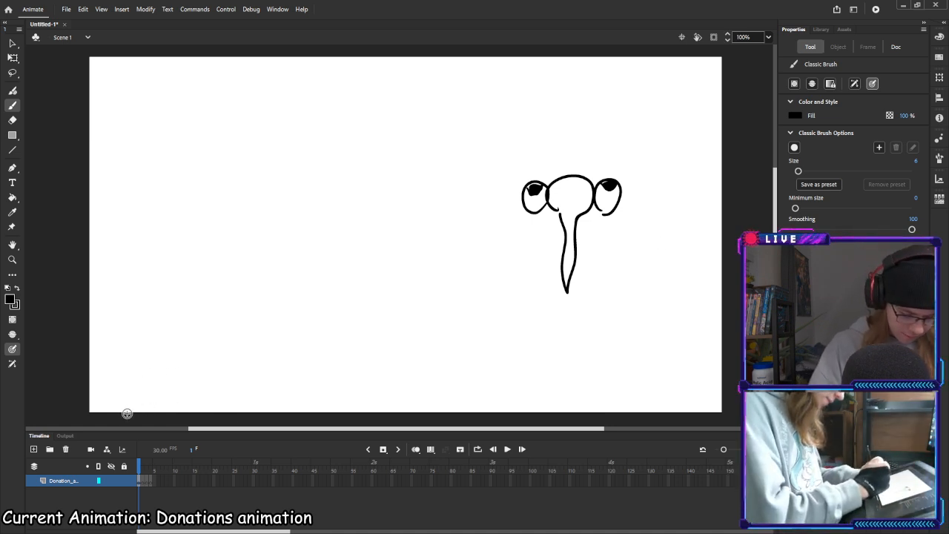
pyautogui.moveTo(133, 418)
pyautogui.mouseDown()
pyautogui.moveTo(186, 422)
pyautogui.moveTo(165, 417)
pyautogui.moveTo(176, 420)
pyautogui.mouseUp()
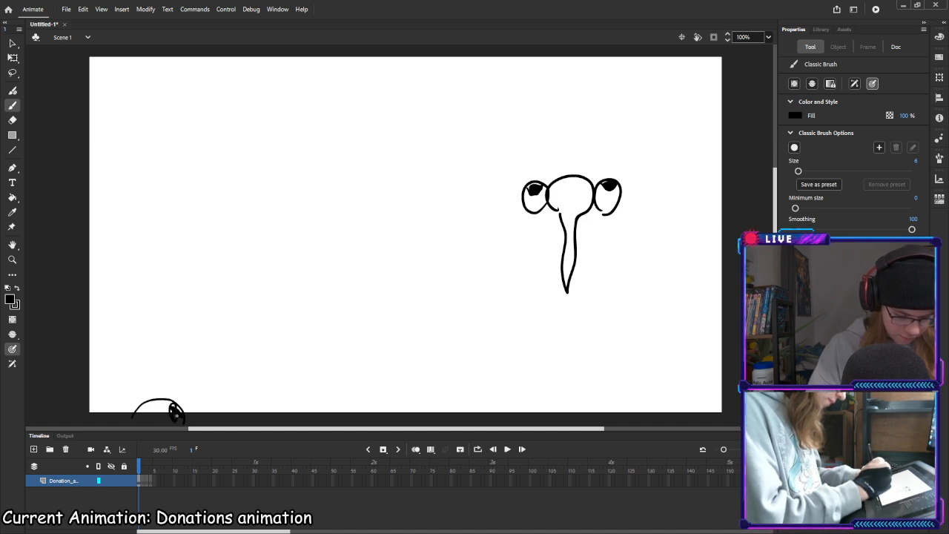
# Go to frame 2 and turn on onion skinning to show the drawing from the neighbouring frame
pyautogui.press('.')
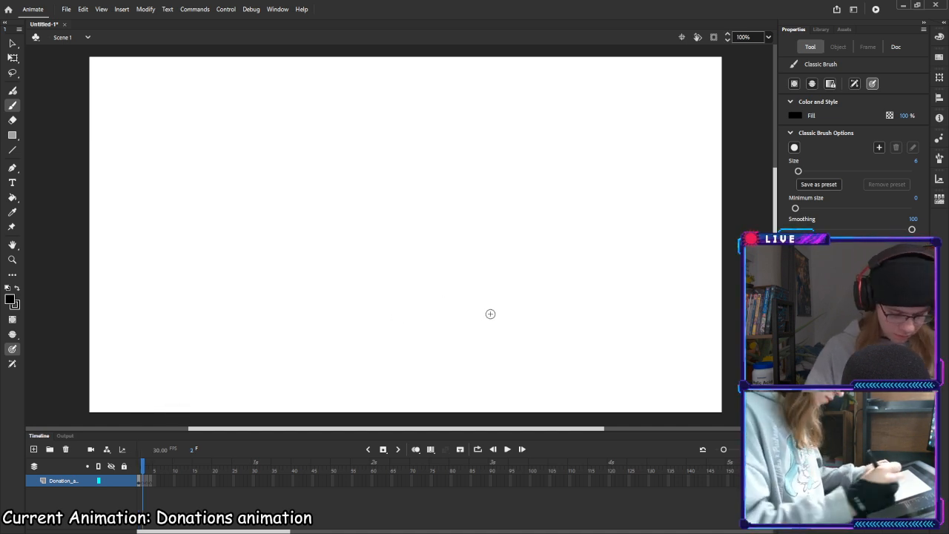
pyautogui.click(416, 450)
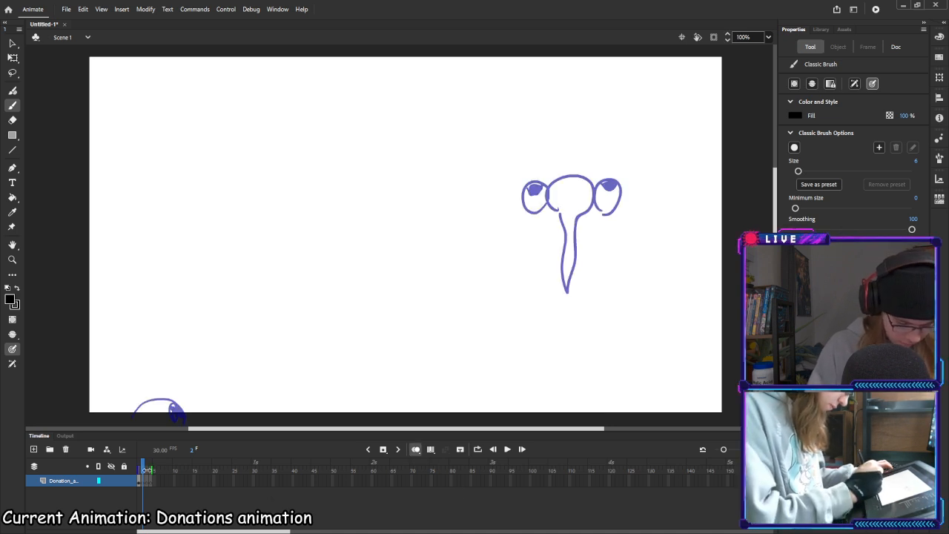
pyautogui.click(137, 471)
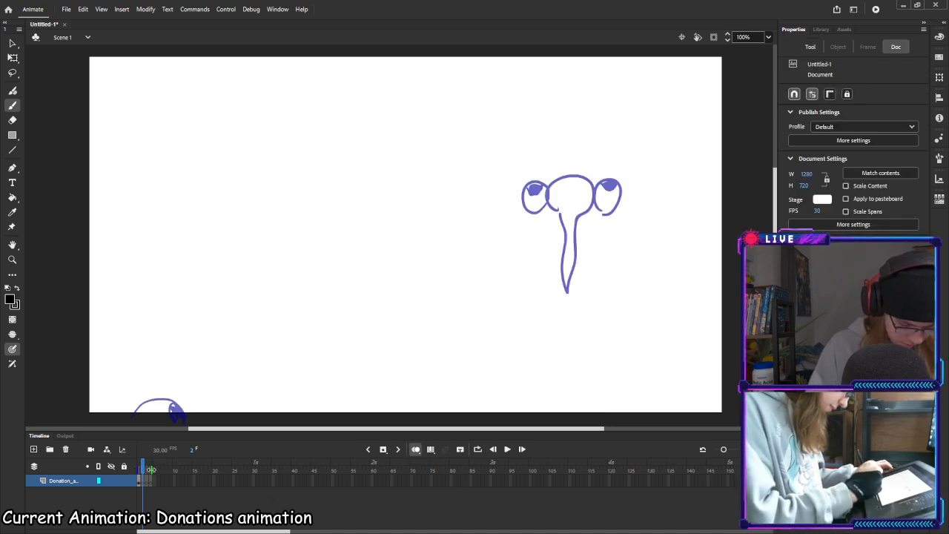
# Draw in frame 2 a round head with a large inner eye circle and a neck, just above the cut-off head near the stage's lower-left corner
pyautogui.click(185, 385)
pyautogui.moveTo(171, 380); pyautogui.dragTo(193, 344)
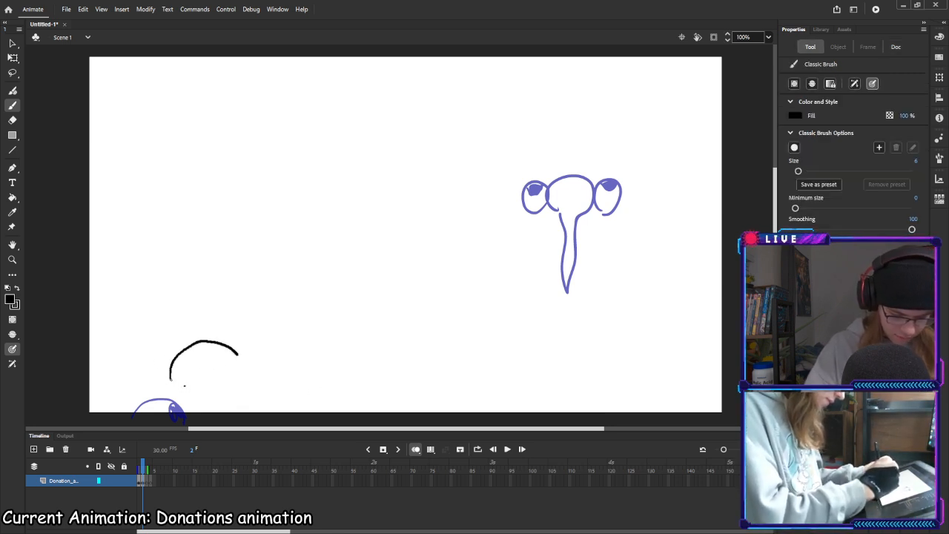
pyautogui.moveTo(202, 399)
pyautogui.mouseDown()
pyautogui.moveTo(172, 382)
pyautogui.moveTo(207, 339)
pyautogui.mouseUp()
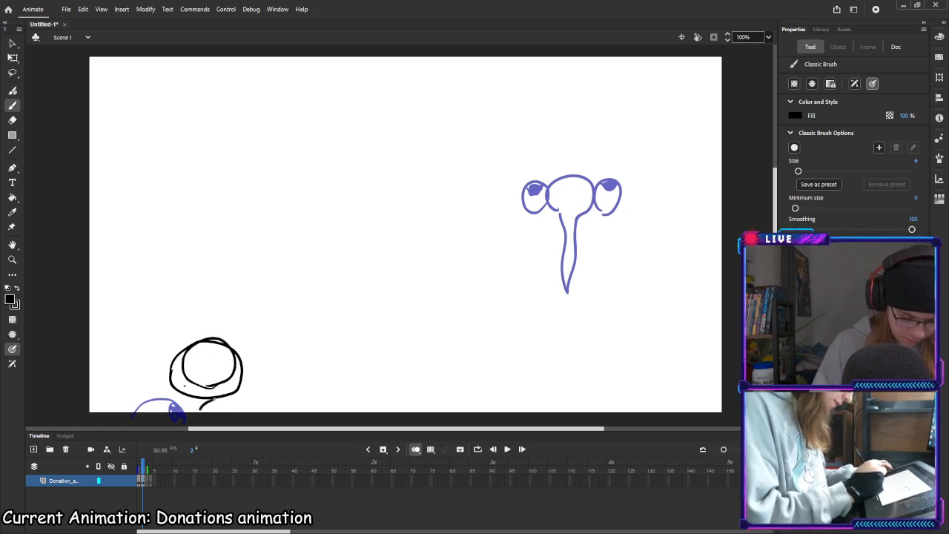
pyautogui.moveTo(210, 401); pyautogui.dragTo(194, 425)
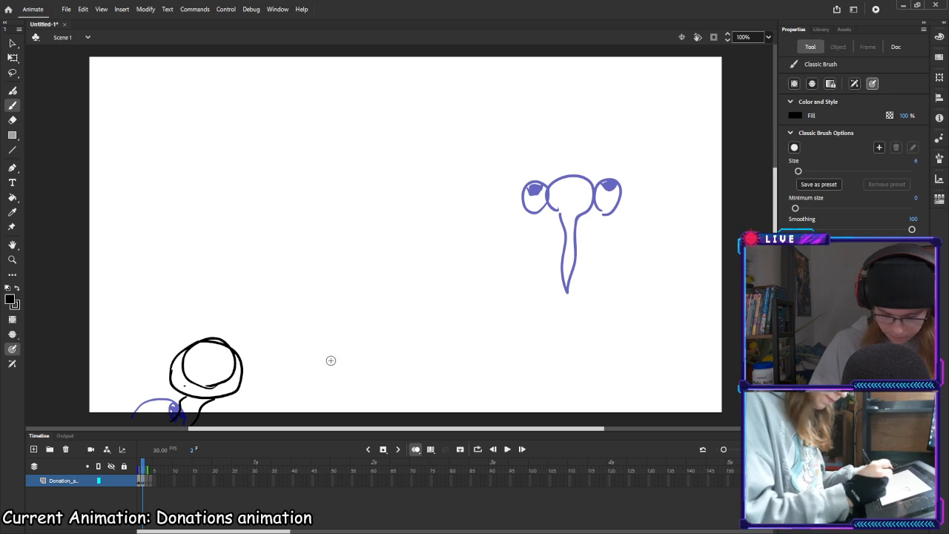
# Insert a blank keyframe at frame 3 and redraw the head, eye circle and neck over the onion skin, with two small ovals beside it
pyautogui.press('F7')
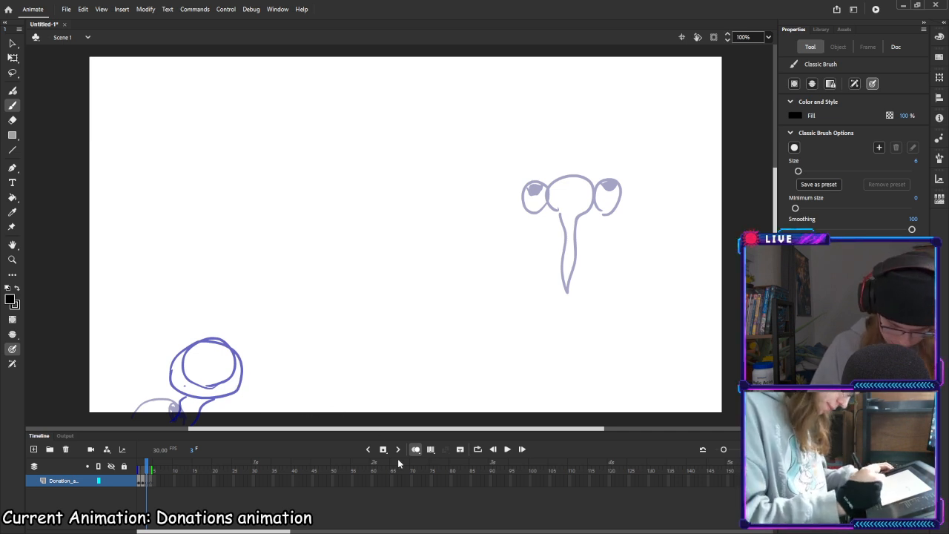
pyautogui.press(',')
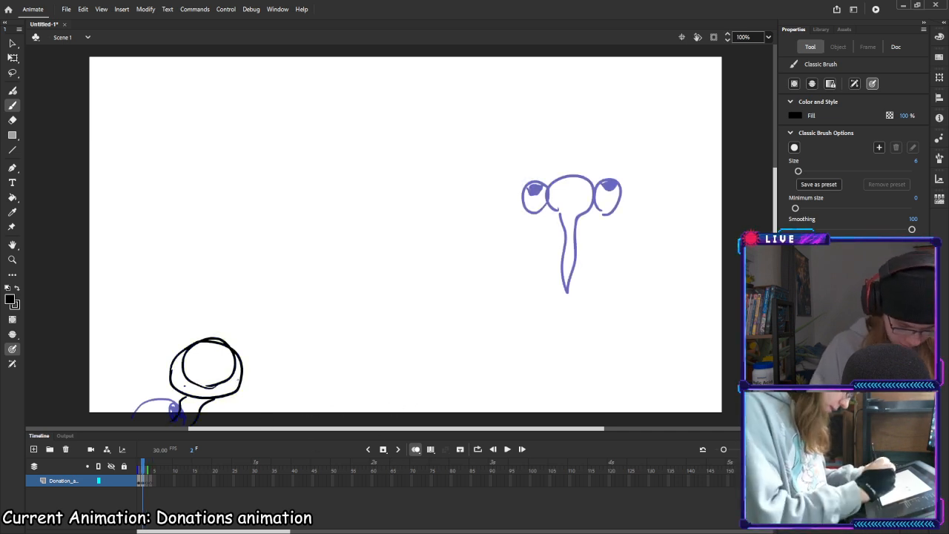
pyautogui.press('.')
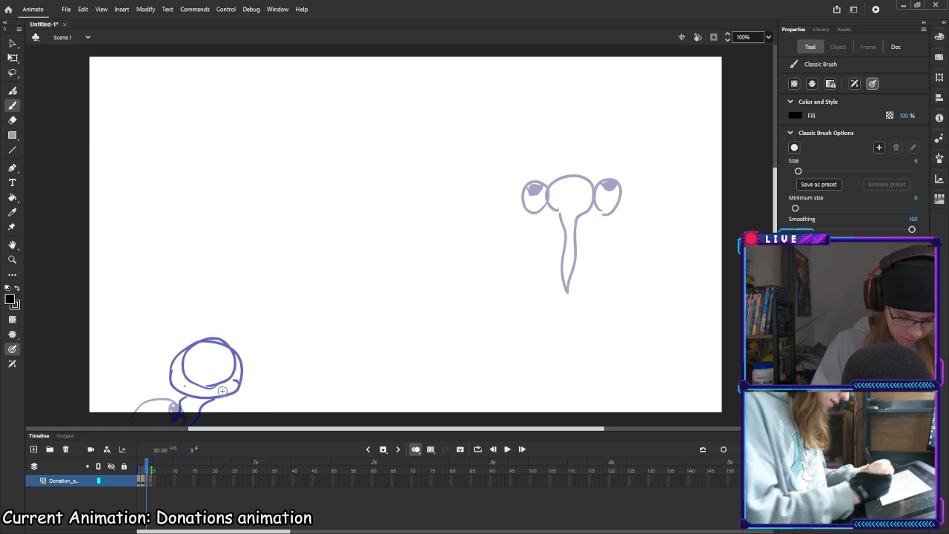
pyautogui.moveTo(220, 382)
pyautogui.mouseDown()
pyautogui.moveTo(186, 346)
pyautogui.moveTo(222, 385)
pyautogui.mouseUp()
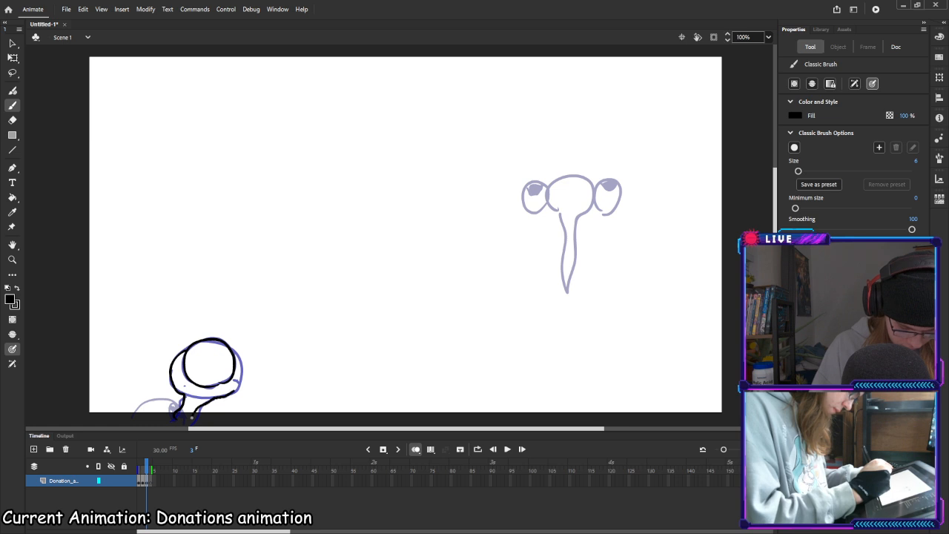
pyautogui.moveTo(233, 350); pyautogui.dragTo(260, 406)
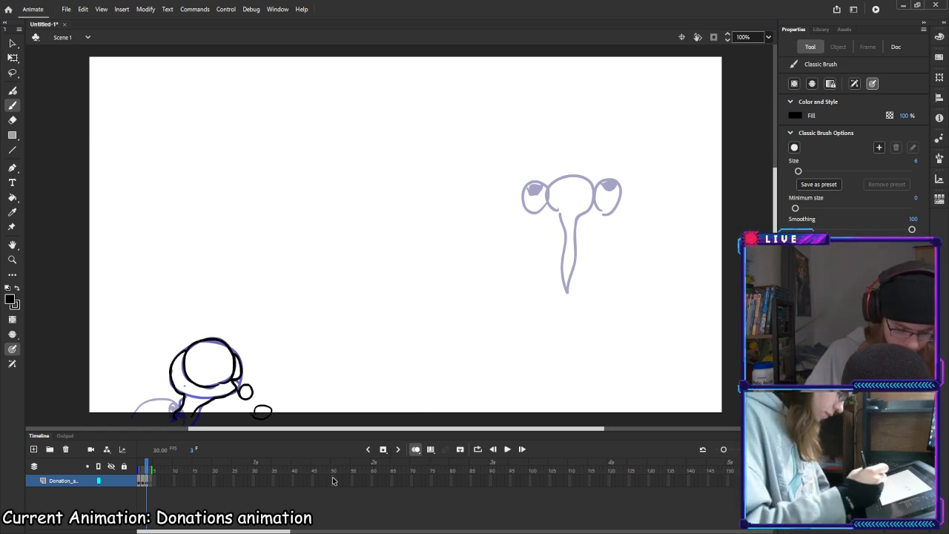
# Add a new layer above the donation layer, insert three blank keyframes after its first frame, and return to frame 1
pyautogui.click(33, 450)
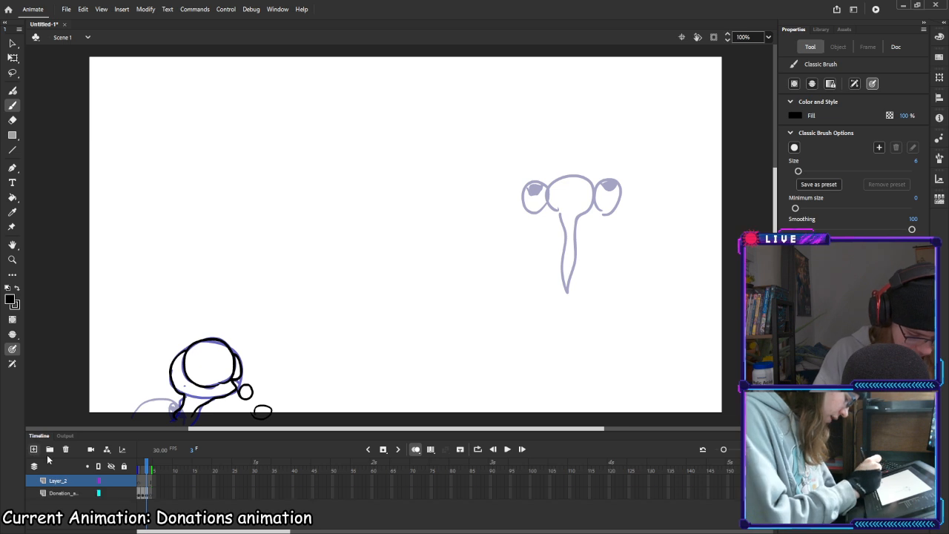
pyautogui.click(143, 482)
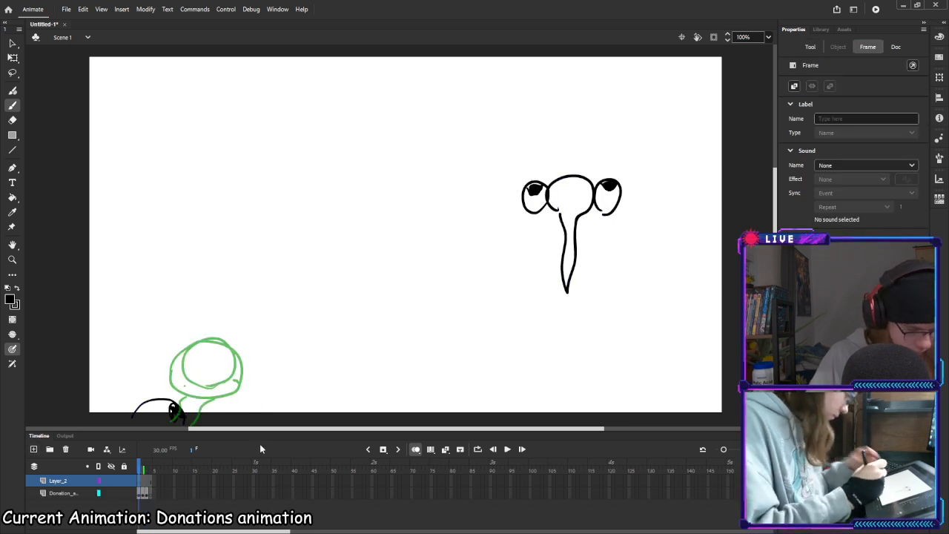
pyautogui.press('F7')
pyautogui.press('F7')
pyautogui.press('F7')
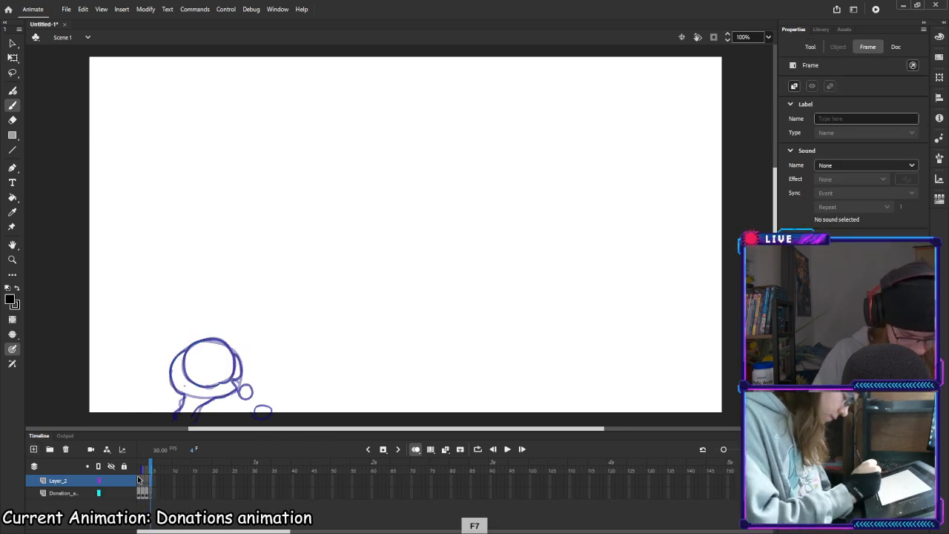
pyautogui.click(140, 480)
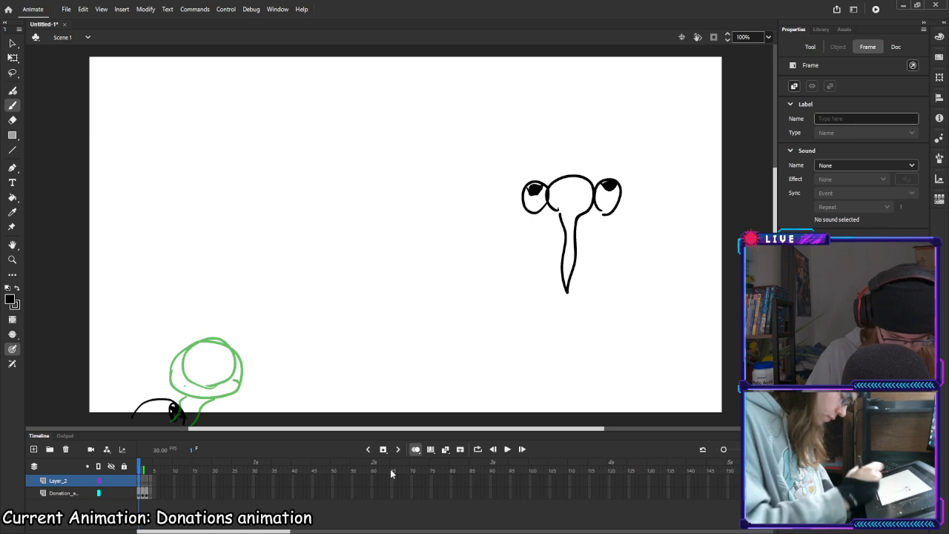
# Set the Donation_animation layer's visibility to 50% opacity in its layer properties
pyautogui.click(63, 495)
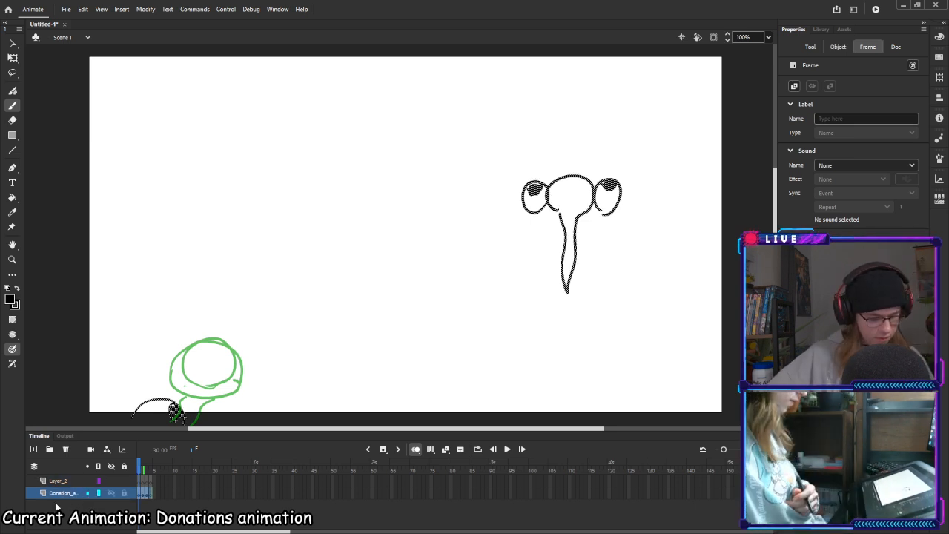
pyautogui.rightClick(60, 502)
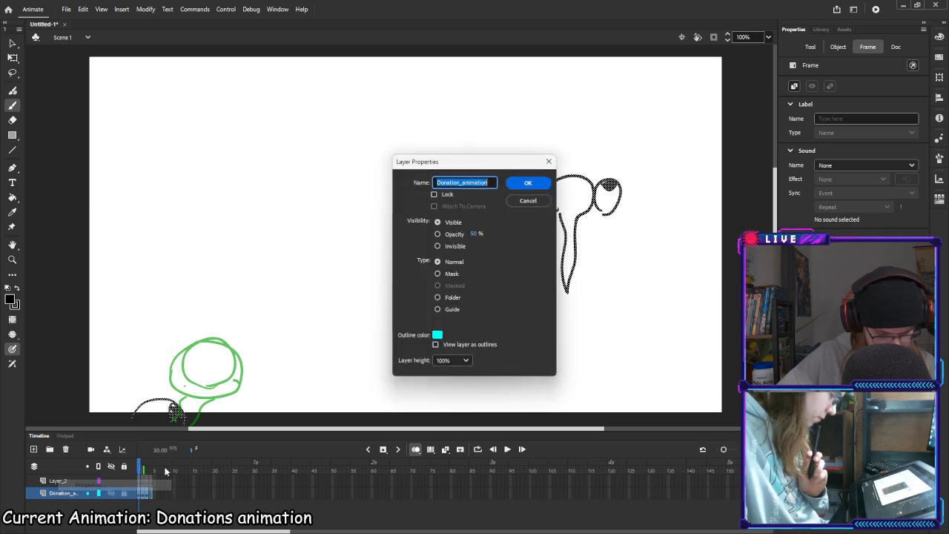
pyautogui.click(111, 485)
pyautogui.click(438, 235)
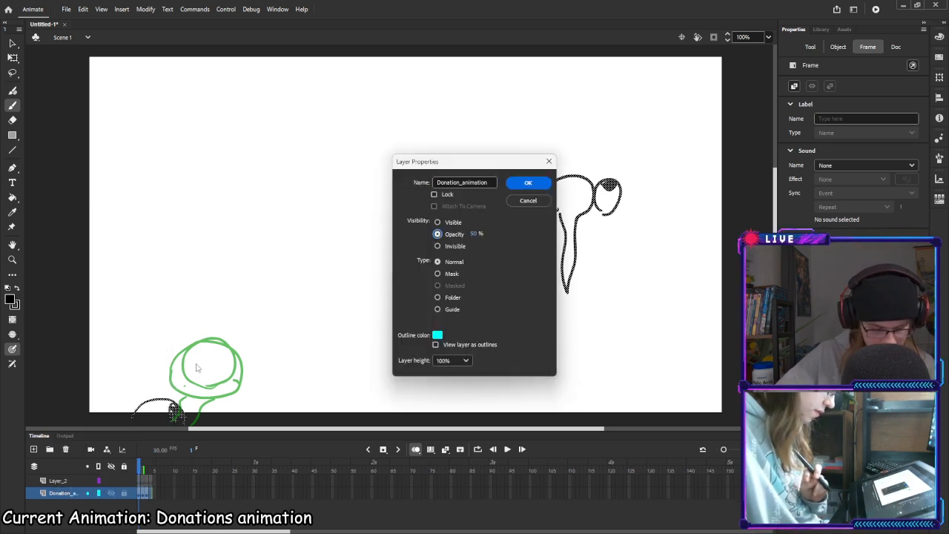
pyautogui.click(528, 183)
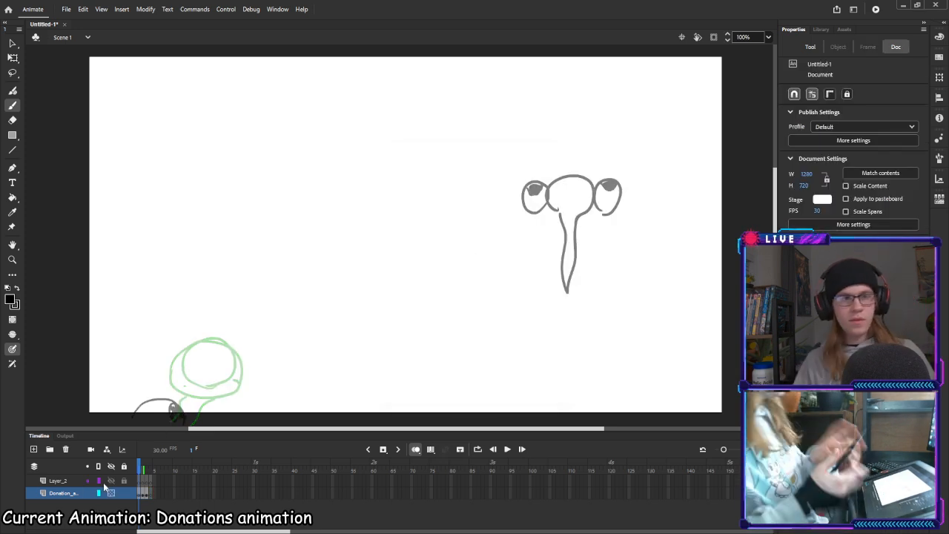
# Enlarge the stage to 200% and examine the cut-off head and onion-skinned head near its lower-left corner
pyautogui.moveTo(464, 384); pyautogui.dragTo(510, 324)
pyautogui.press(']')
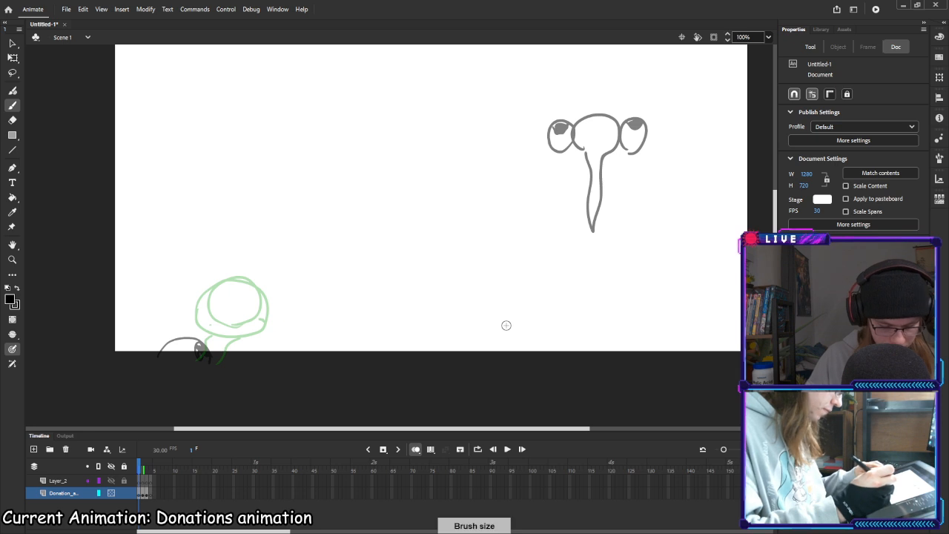
pyautogui.press(']')
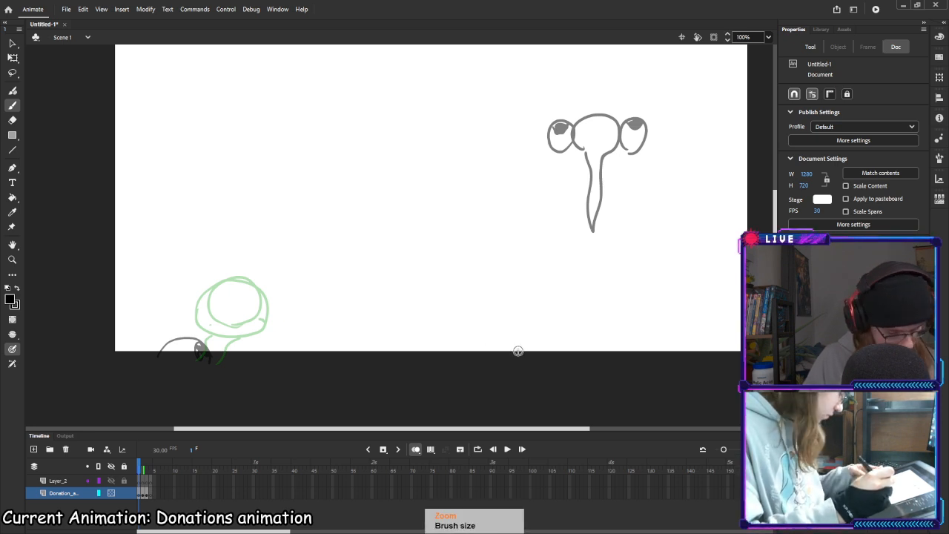
pyautogui.hotkey('ctrl', '-')
pyautogui.hotkey('ctrl', '-')
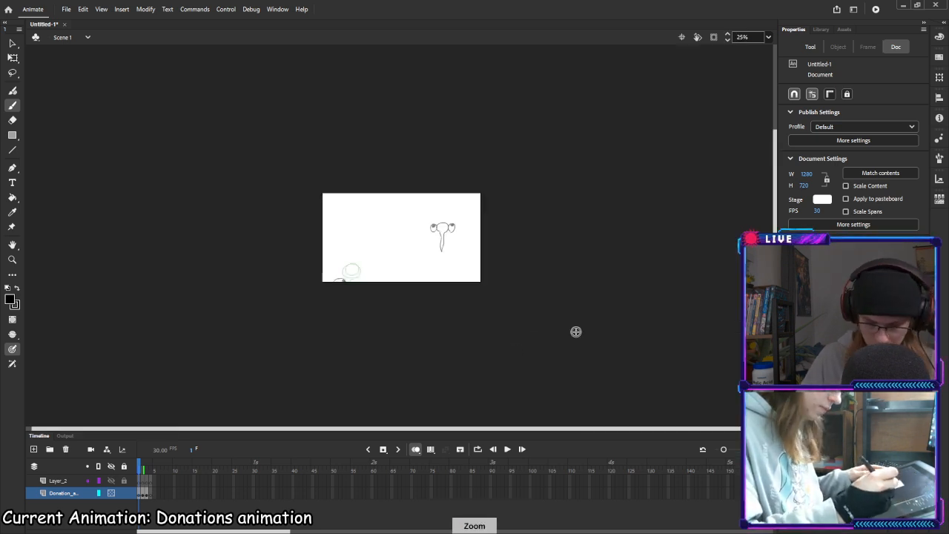
pyautogui.click(768, 36)
pyautogui.click(815, 131)
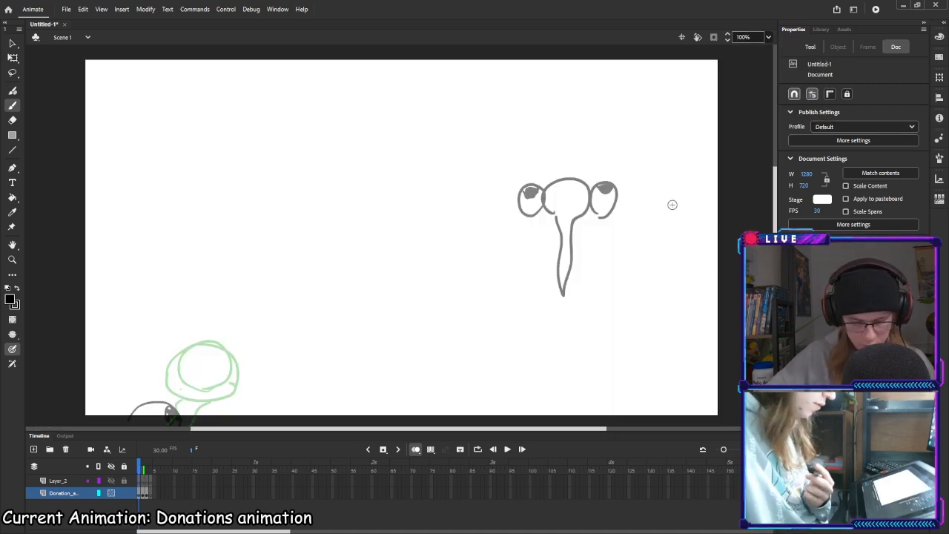
pyautogui.click(769, 37)
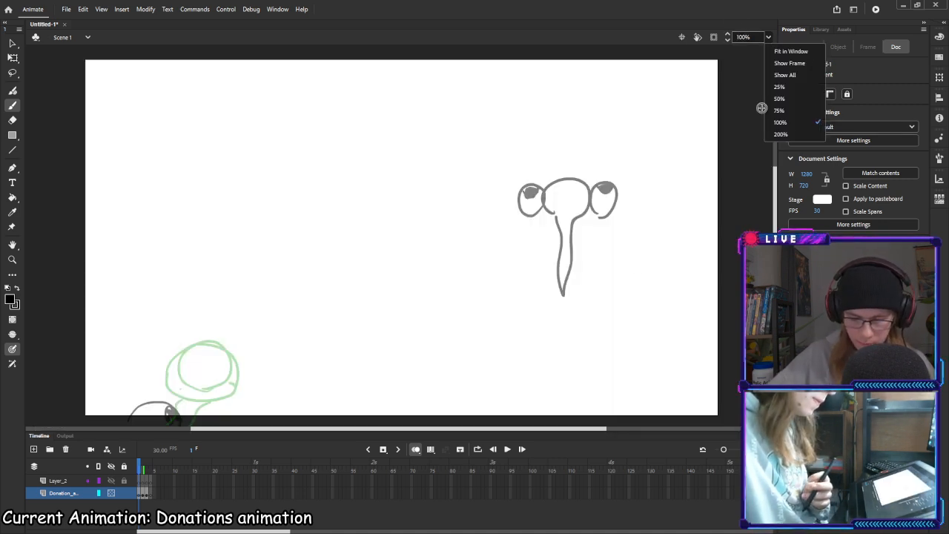
pyautogui.click(782, 134)
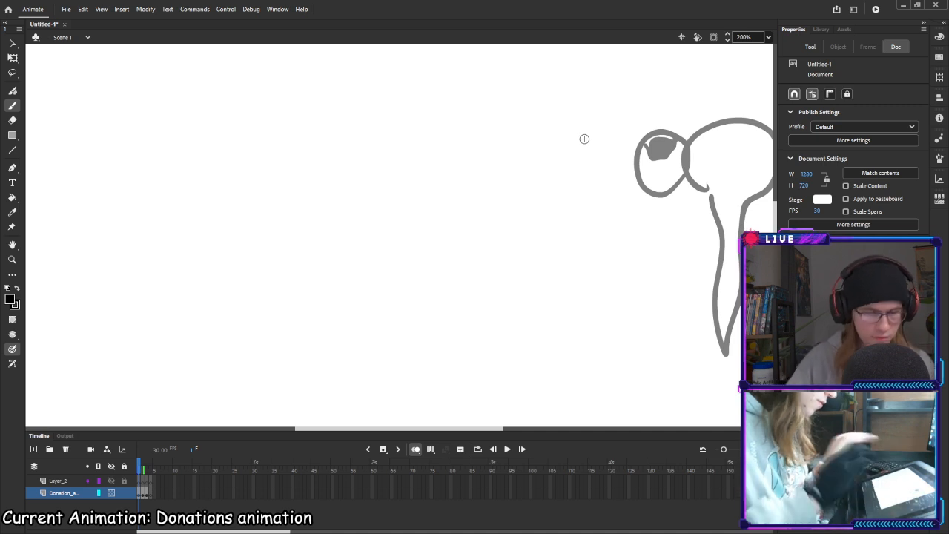
pyautogui.moveTo(422, 341)
pyautogui.mouseDown()
pyautogui.moveTo(411, 351)
pyautogui.moveTo(496, 312)
pyautogui.mouseUp()
pyautogui.moveTo(662, 204)
pyautogui.mouseDown()
pyautogui.moveTo(497, 314)
pyautogui.moveTo(301, 385)
pyautogui.moveTo(284, 405)
pyautogui.mouseUp()
pyautogui.moveTo(751, 168); pyautogui.dragTo(554, 245)
pyautogui.moveTo(280, 347)
pyautogui.mouseDown()
pyautogui.moveTo(621, 219)
pyautogui.moveTo(667, 167)
pyautogui.mouseUp()
pyautogui.moveTo(222, 419); pyautogui.dragTo(378, 350)
pyautogui.moveTo(580, 215); pyautogui.dragTo(570, 241)
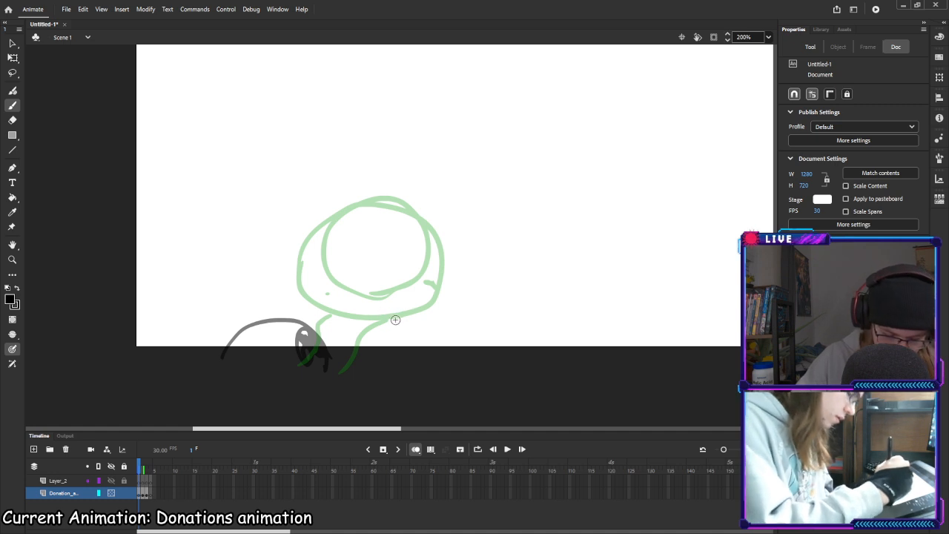
# Draw in frame 1 of the Donation_animation layer a large oval head with an inner eye and filled pupil above the two-eyed character
pyautogui.moveTo(650, 103)
pyautogui.mouseDown()
pyautogui.moveTo(401, 309)
pyautogui.moveTo(352, 332)
pyautogui.mouseUp()
pyautogui.moveTo(511, 221)
pyautogui.mouseDown()
pyautogui.moveTo(320, 301)
pyautogui.moveTo(264, 287)
pyautogui.mouseUp()
pyautogui.click(139, 497)
pyautogui.moveTo(531, 171); pyautogui.dragTo(499, 328)
pyautogui.moveTo(566, 262)
pyautogui.mouseDown()
pyautogui.moveTo(515, 250)
pyautogui.moveTo(614, 137)
pyautogui.moveTo(576, 266)
pyautogui.moveTo(540, 259)
pyautogui.mouseUp()
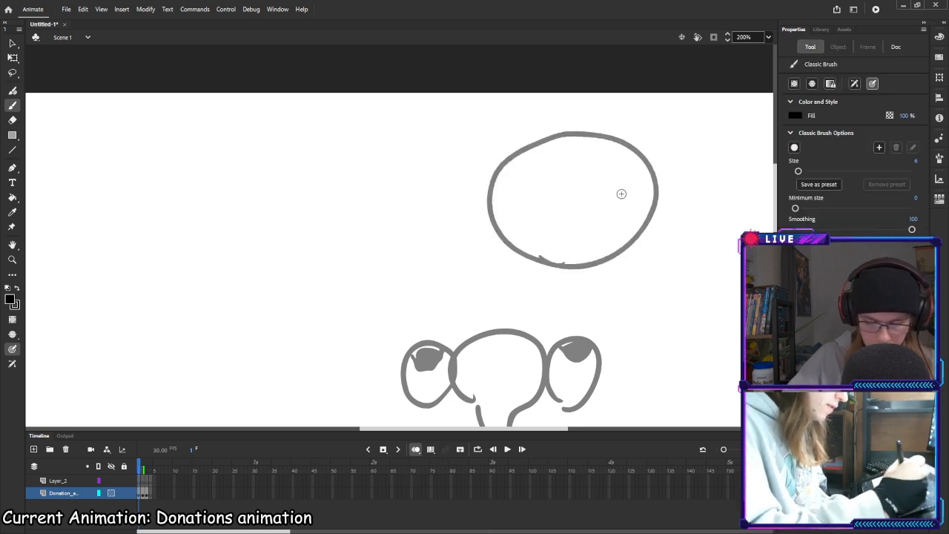
pyautogui.moveTo(584, 235)
pyautogui.mouseDown()
pyautogui.moveTo(605, 163)
pyautogui.moveTo(602, 229)
pyautogui.moveTo(593, 180)
pyautogui.moveTo(604, 167)
pyautogui.moveTo(607, 220)
pyautogui.mouseUp()
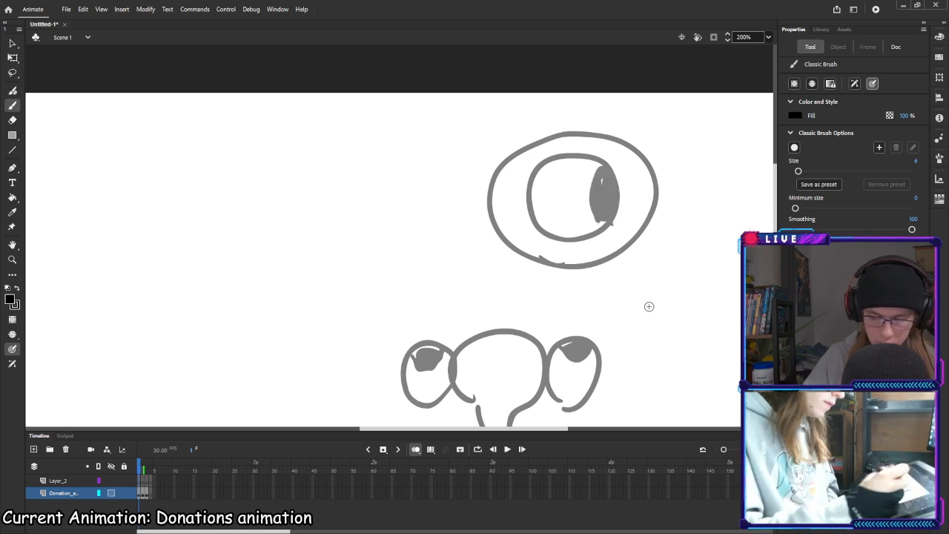
# Add a small pointed mouth at the large head's edge and a curved tapering tail running down across the two-eyed character
pyautogui.press('space')
pyautogui.moveTo(657, 331); pyautogui.dragTo(629, 308)
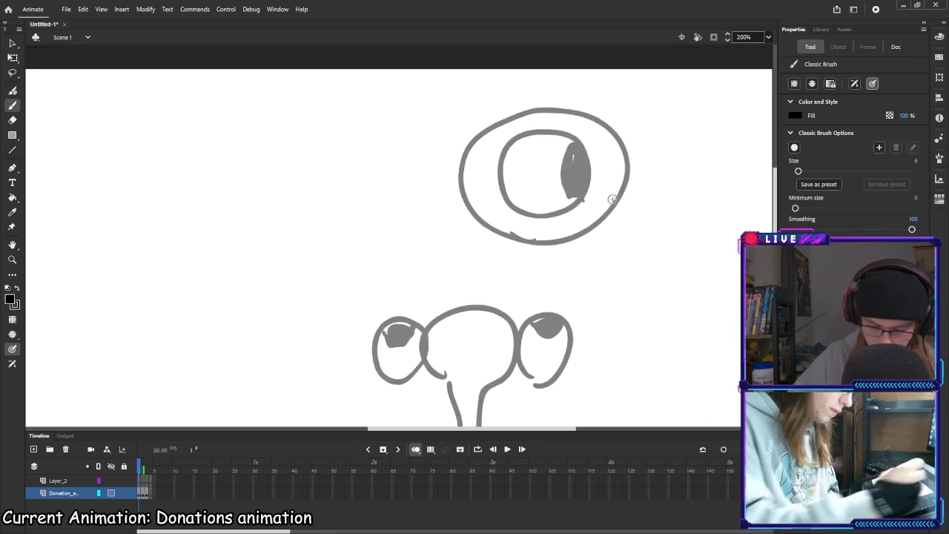
pyautogui.moveTo(606, 204); pyautogui.dragTo(597, 185)
pyautogui.press('space')
pyautogui.moveTo(589, 300); pyautogui.dragTo(623, 248)
pyautogui.moveTo(499, 150); pyautogui.dragTo(497, 141)
pyautogui.moveTo(512, 195)
pyautogui.mouseDown()
pyautogui.moveTo(457, 336)
pyautogui.moveTo(436, 362)
pyautogui.moveTo(592, 187)
pyautogui.mouseUp()
# Make frame 1 of Layer_2 the drawing target for redrawing the cut-off head at the stage's lower-left corner
pyautogui.press('space')
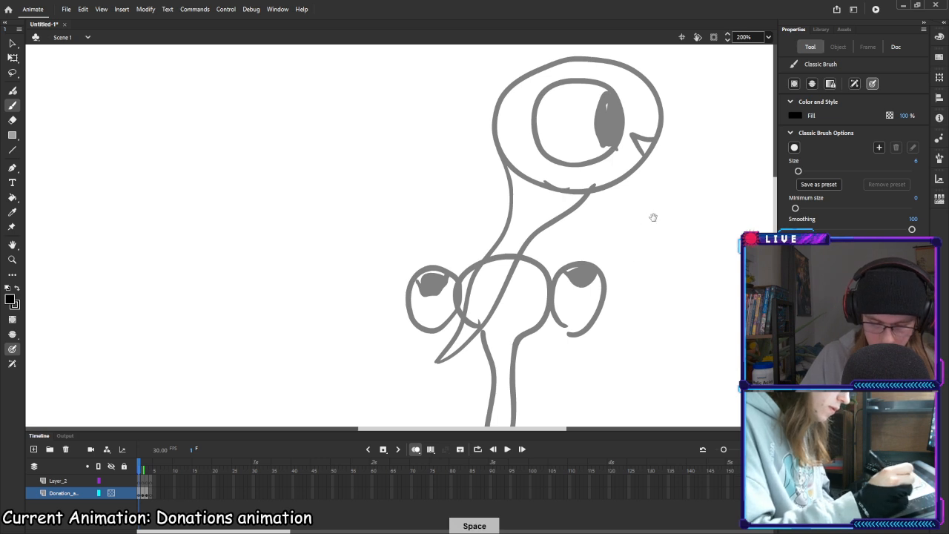
pyautogui.moveTo(653, 218); pyautogui.dragTo(646, 231)
pyautogui.press('space')
pyautogui.moveTo(602, 309); pyautogui.dragTo(659, 246)
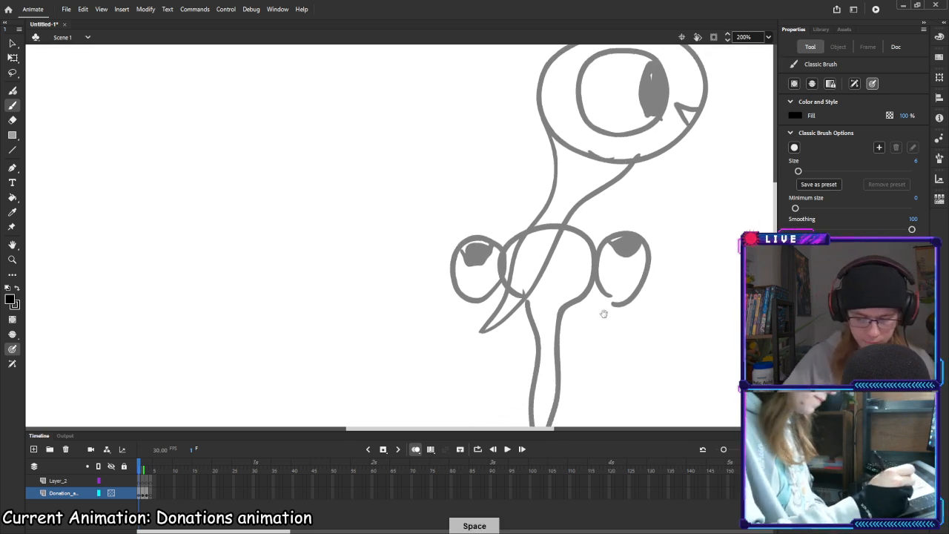
pyautogui.moveTo(598, 296)
pyautogui.mouseDown()
pyautogui.moveTo(540, 341)
pyautogui.moveTo(709, 189)
pyautogui.mouseUp()
pyautogui.moveTo(559, 346); pyautogui.dragTo(737, 158)
pyautogui.moveTo(416, 350); pyautogui.dragTo(638, 225)
pyautogui.moveTo(385, 311)
pyautogui.mouseDown()
pyautogui.moveTo(474, 295)
pyautogui.moveTo(476, 309)
pyautogui.mouseUp()
pyautogui.moveTo(612, 265); pyautogui.dragTo(584, 290)
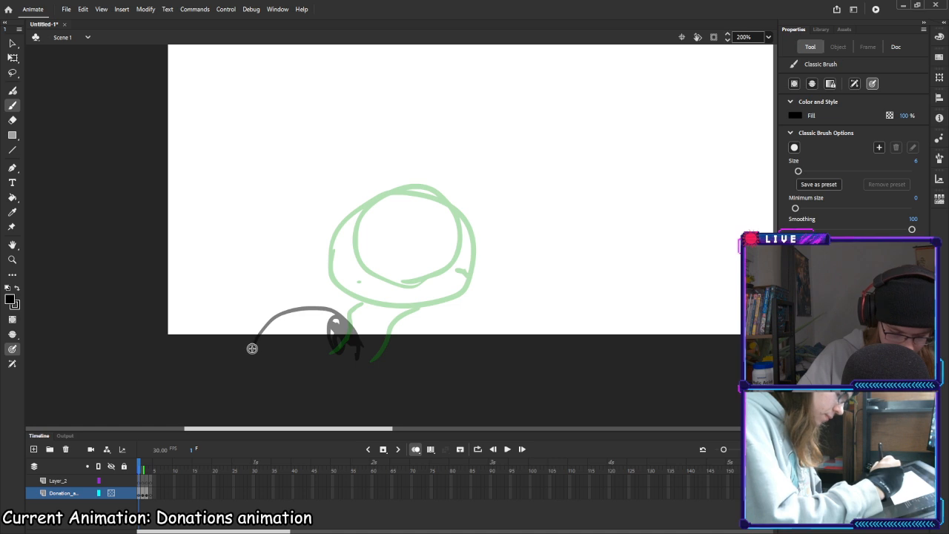
pyautogui.click(143, 479)
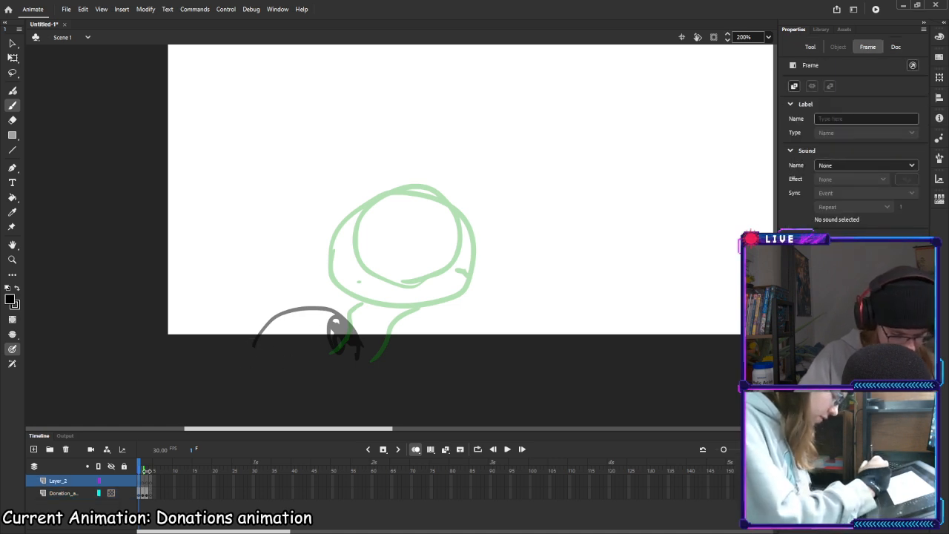
pyautogui.moveTo(253, 344)
pyautogui.mouseDown()
pyautogui.moveTo(265, 322)
pyautogui.moveTo(295, 304)
pyautogui.moveTo(336, 298)
pyautogui.moveTo(393, 302)
pyautogui.moveTo(433, 333)
pyautogui.mouseUp()
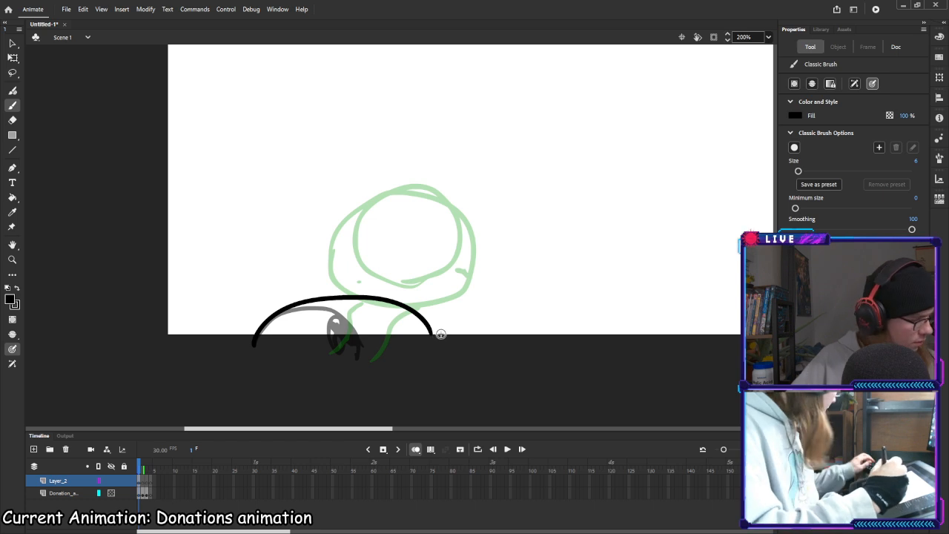
pyautogui.hotkey('ctrl', 'z')
pyautogui.moveTo(255, 345)
pyautogui.mouseDown()
pyautogui.moveTo(324, 295)
pyautogui.moveTo(382, 286)
pyautogui.moveTo(434, 313)
pyautogui.mouseUp()
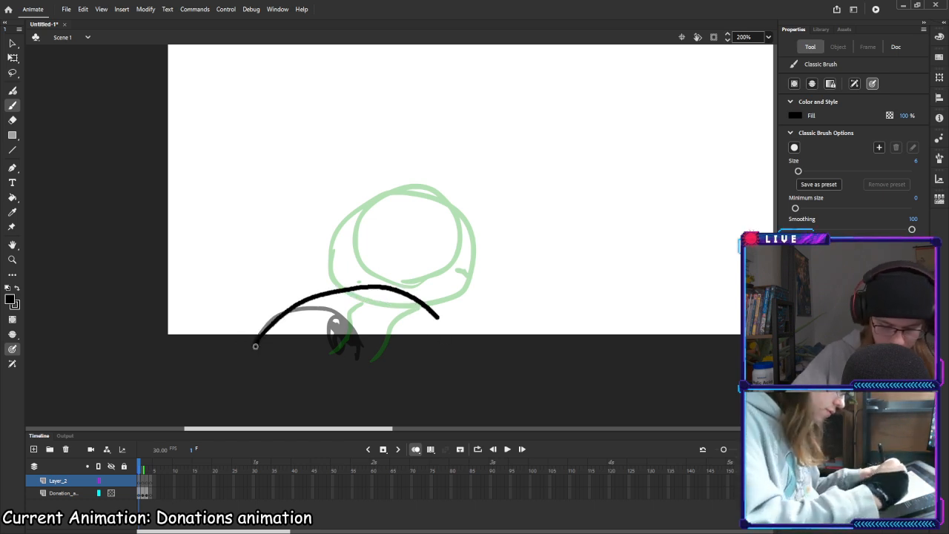
pyautogui.press('space')
pyautogui.moveTo(555, 245); pyautogui.dragTo(511, 289)
pyautogui.hotkey('ctrl', 'z')
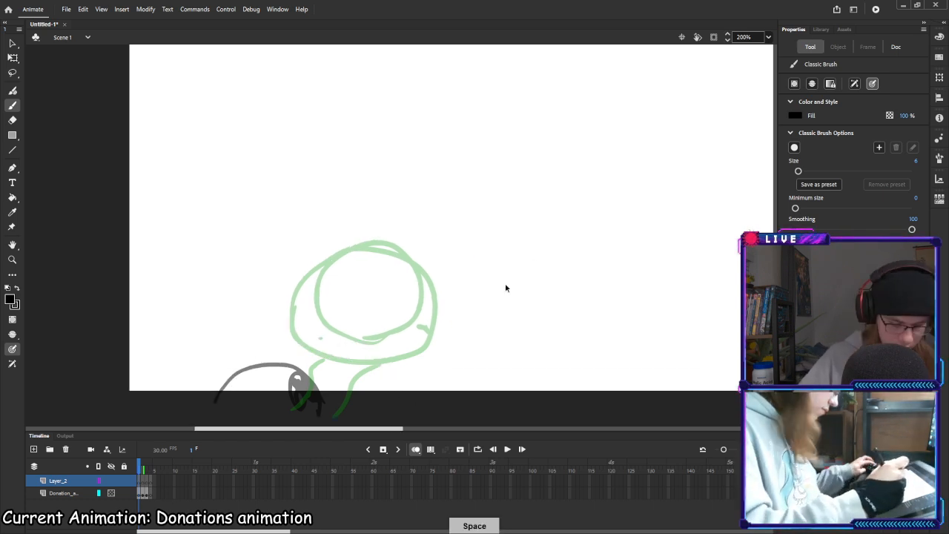
# Draw the head's arched top edge on Layer_2 and, beneath it, a closed round eye with a solid black pupil
pyautogui.press('space')
pyautogui.moveTo(445, 359); pyautogui.dragTo(491, 275)
pyautogui.moveTo(240, 322)
pyautogui.mouseDown()
pyautogui.moveTo(267, 288)
pyautogui.moveTo(307, 272)
pyautogui.moveTo(352, 273)
pyautogui.moveTo(382, 287)
pyautogui.moveTo(402, 318)
pyautogui.mouseUp()
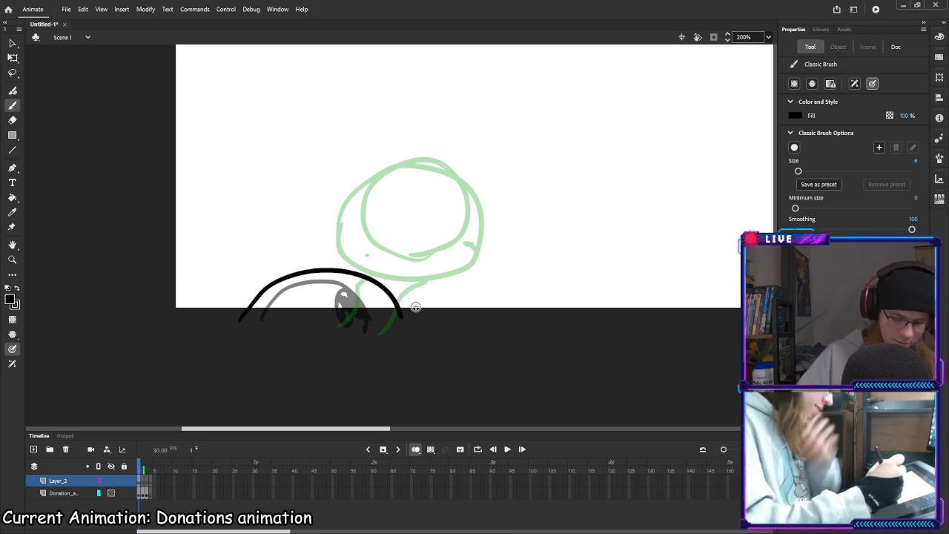
pyautogui.moveTo(270, 302)
pyautogui.mouseDown()
pyautogui.moveTo(312, 285)
pyautogui.moveTo(355, 298)
pyautogui.mouseUp()
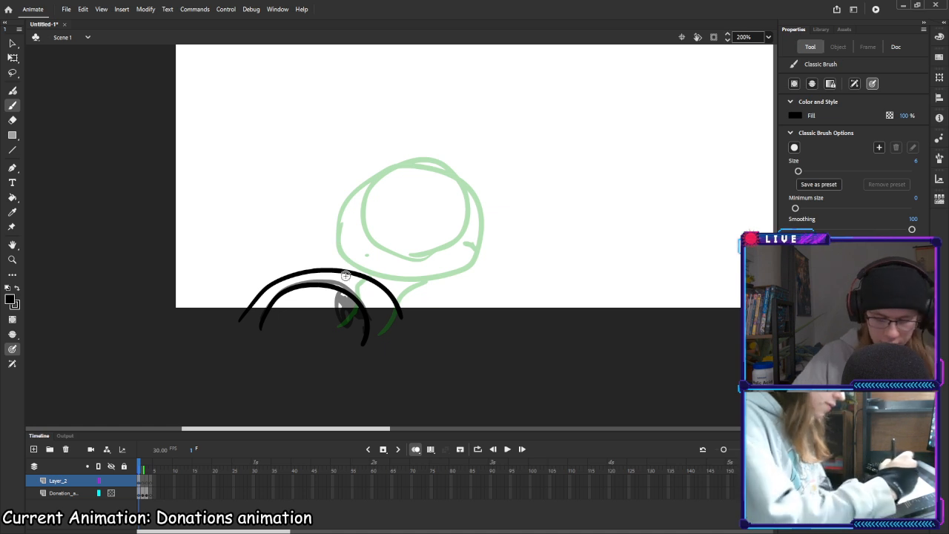
pyautogui.moveTo(362, 333)
pyautogui.mouseDown()
pyautogui.moveTo(342, 313)
pyautogui.moveTo(341, 293)
pyautogui.mouseUp()
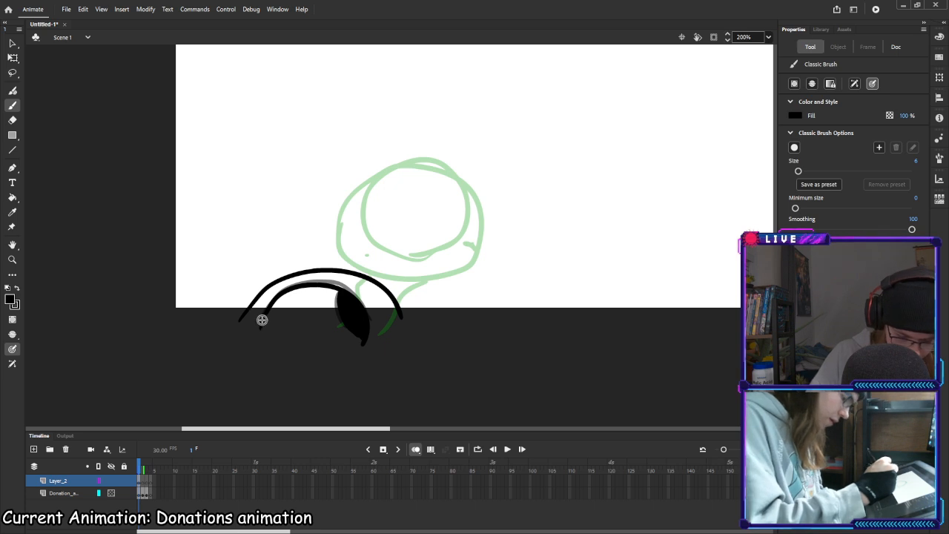
pyautogui.moveTo(261, 349)
pyautogui.mouseDown()
pyautogui.moveTo(326, 383)
pyautogui.moveTo(359, 364)
pyautogui.mouseUp()
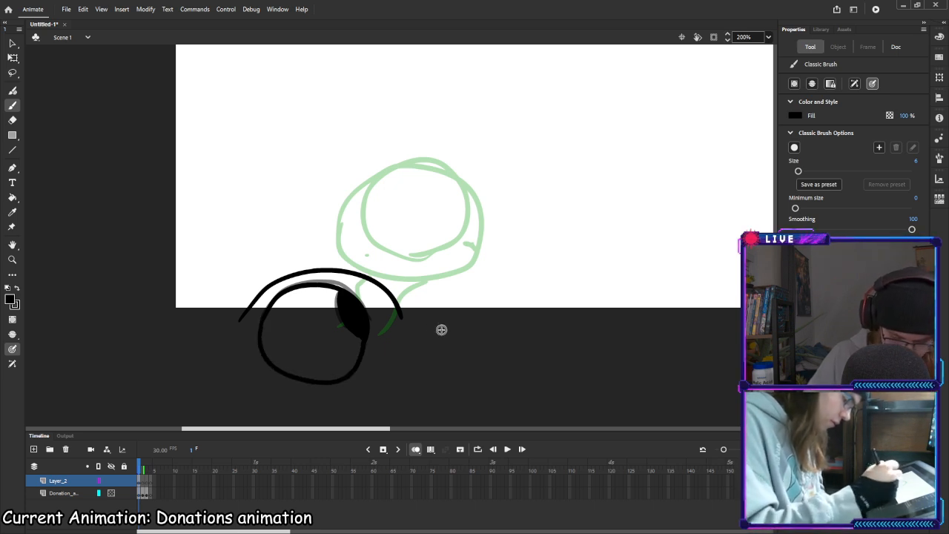
# Erase the outer arch above the eye, keeping the round eye and its filled pupil
pyautogui.press('e')
pyautogui.moveTo(222, 350)
pyautogui.mouseDown()
pyautogui.moveTo(243, 310)
pyautogui.moveTo(281, 282)
pyautogui.mouseUp()
pyautogui.press('b')
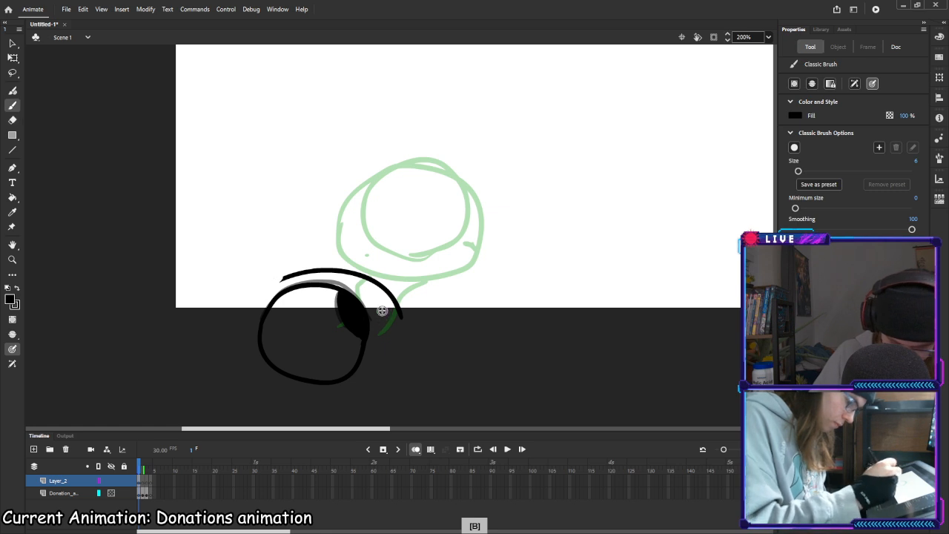
pyautogui.press('e')
pyautogui.moveTo(402, 322); pyautogui.dragTo(405, 326)
pyautogui.moveTo(384, 290); pyautogui.dragTo(364, 273)
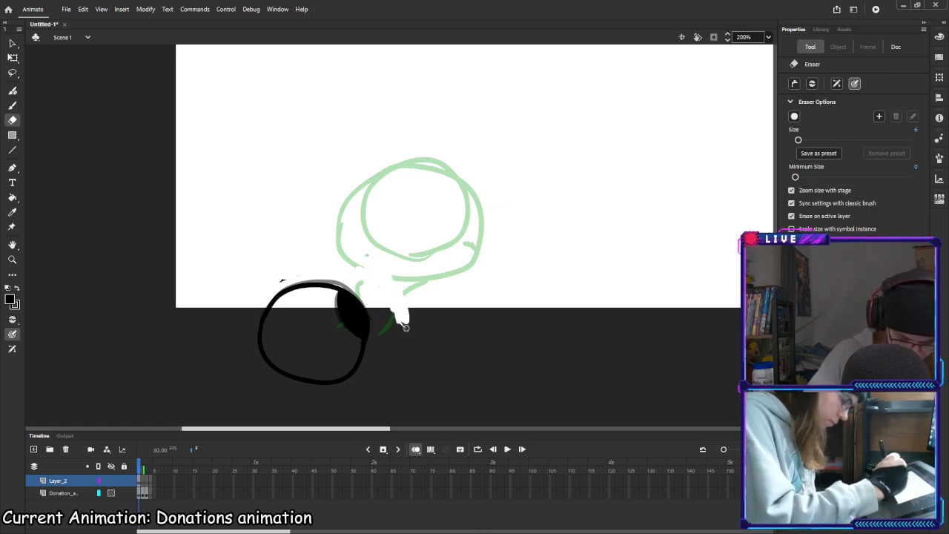
pyautogui.moveTo(405, 326); pyautogui.dragTo(442, 284)
pyautogui.press('b')
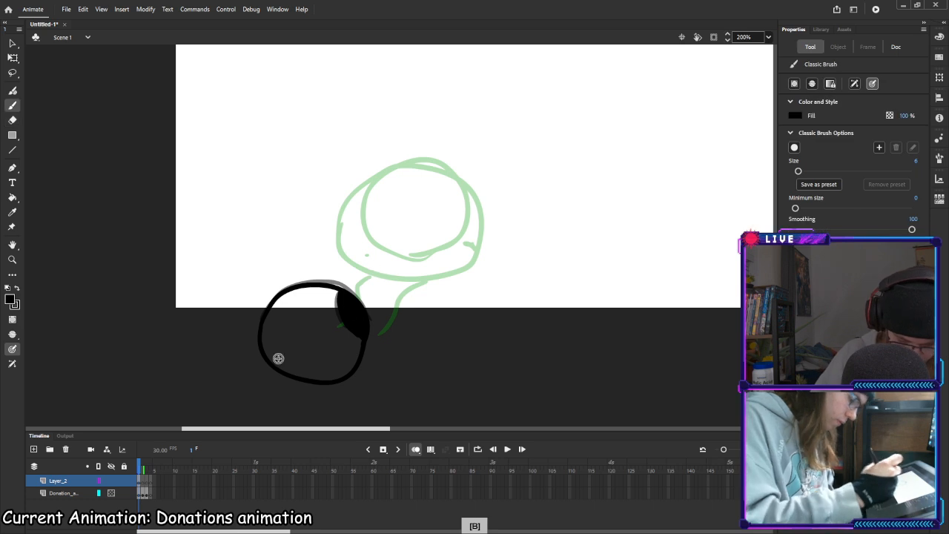
# Redraw the outer head outline as a closed rounded shape around the whole eye, extending below the stage edge
pyautogui.moveTo(236, 364)
pyautogui.mouseDown()
pyautogui.moveTo(249, 312)
pyautogui.moveTo(279, 276)
pyautogui.moveTo(306, 264)
pyautogui.mouseUp()
pyautogui.hotkey('ctrl', 'z')
pyautogui.moveTo(233, 326)
pyautogui.mouseDown()
pyautogui.moveTo(290, 272)
pyautogui.moveTo(335, 263)
pyautogui.moveTo(365, 273)
pyautogui.moveTo(384, 294)
pyautogui.moveTo(397, 338)
pyautogui.mouseUp()
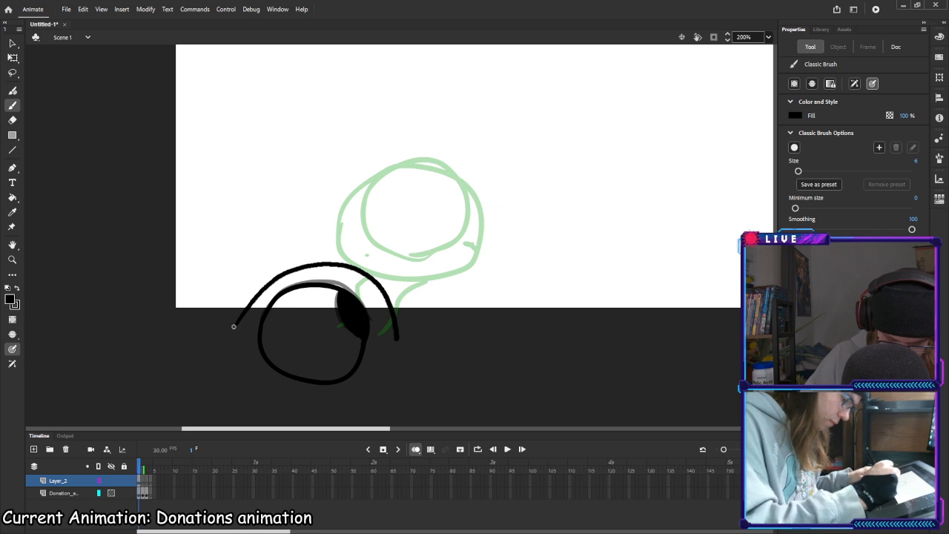
pyautogui.moveTo(386, 383); pyautogui.dragTo(372, 395)
pyautogui.press('space')
pyautogui.moveTo(436, 419); pyautogui.dragTo(473, 339)
pyautogui.moveTo(278, 236)
pyautogui.mouseDown()
pyautogui.moveTo(281, 301)
pyautogui.moveTo(322, 322)
pyautogui.mouseUp()
pyautogui.hotkey('ctrl', 'z')
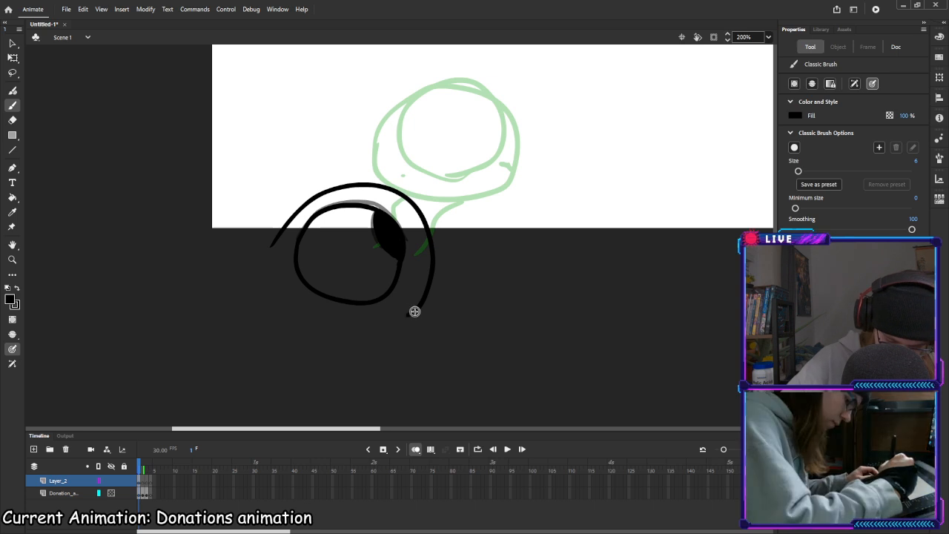
pyautogui.hotkey('ctrl', 'z')
pyautogui.moveTo(280, 277)
pyautogui.mouseDown()
pyautogui.moveTo(297, 214)
pyautogui.moveTo(282, 227)
pyautogui.moveTo(320, 195)
pyautogui.moveTo(367, 186)
pyautogui.moveTo(426, 218)
pyautogui.moveTo(433, 243)
pyautogui.moveTo(429, 291)
pyautogui.moveTo(409, 322)
pyautogui.moveTo(360, 330)
pyautogui.moveTo(284, 300)
pyautogui.moveTo(269, 278)
pyautogui.moveTo(289, 223)
pyautogui.mouseUp()
pyautogui.hotkey('ctrl', 'z')
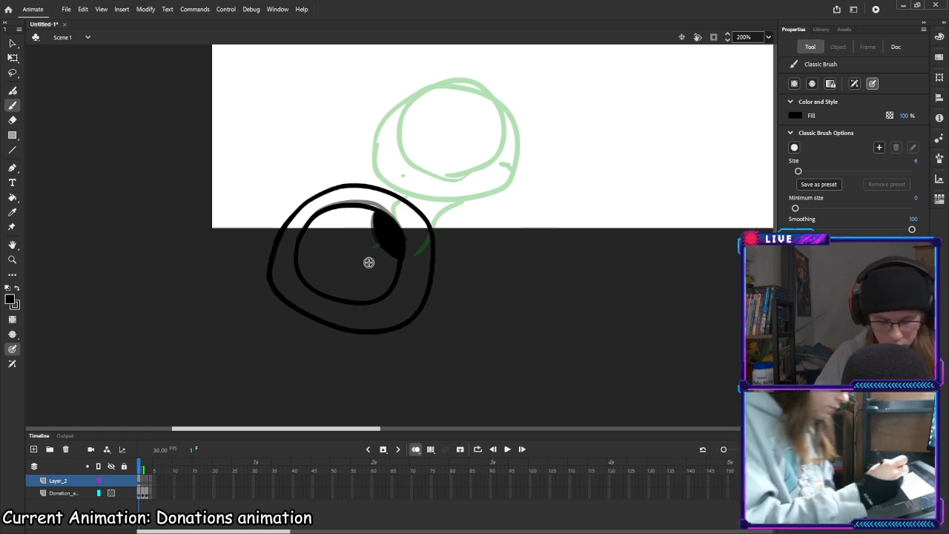
# Try to draw a curved tapering tail running down and to the left from the head's lower-left edge
pyautogui.moveTo(269, 266)
pyautogui.mouseDown()
pyautogui.moveTo(263, 322)
pyautogui.moveTo(209, 432)
pyautogui.mouseUp()
pyautogui.press('space')
pyautogui.moveTo(333, 396); pyautogui.dragTo(393, 313)
pyautogui.moveTo(264, 354)
pyautogui.mouseDown()
pyautogui.moveTo(382, 250)
pyautogui.moveTo(413, 253)
pyautogui.mouseUp()
pyautogui.press('space')
pyautogui.moveTo(563, 268); pyautogui.dragTo(528, 300)
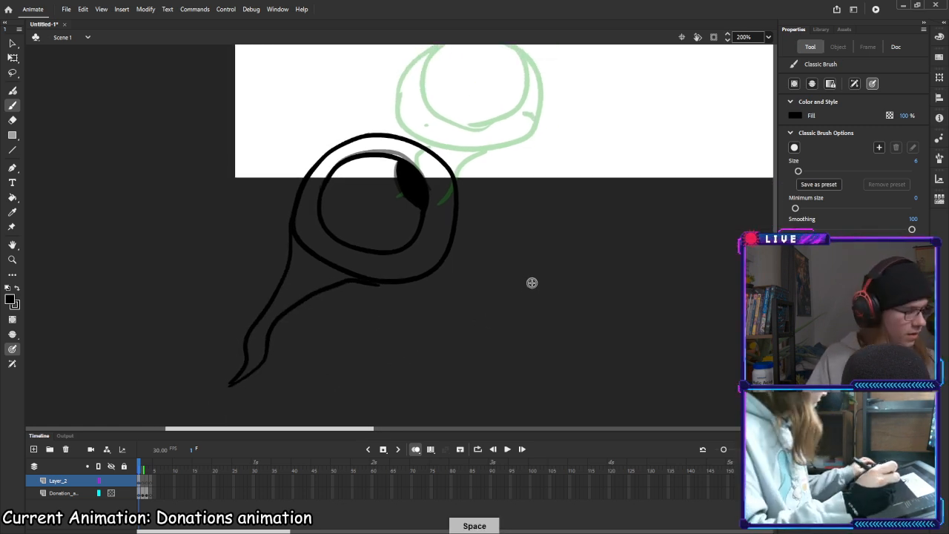
pyautogui.hotkey('ctrl', 'z')
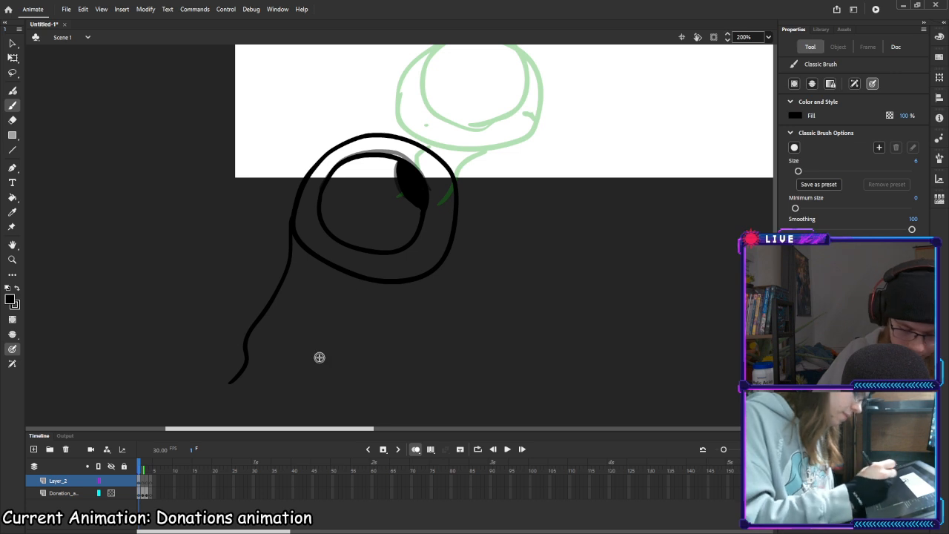
pyautogui.hotkey('ctrl', 'z')
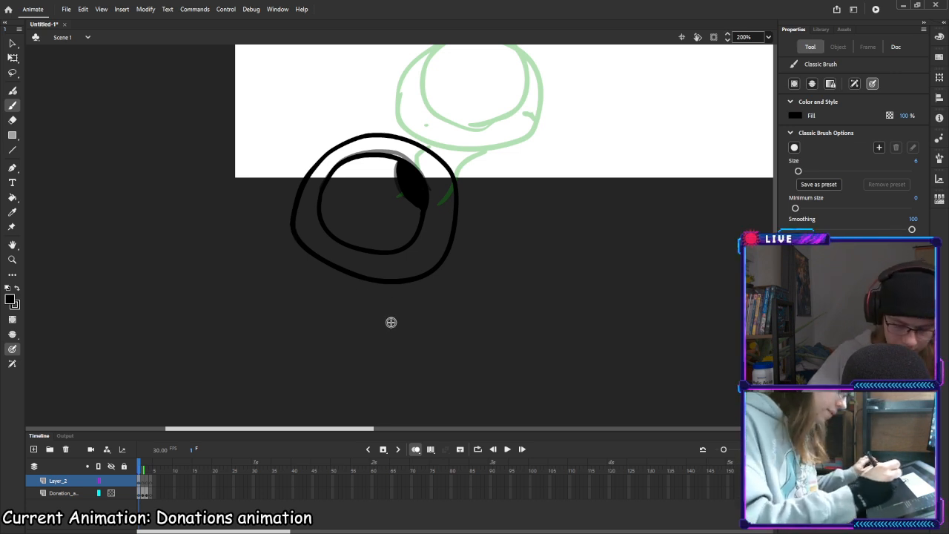
# Erase the left side of the head outline and redraw it slightly closer to the eye
pyautogui.press('e')
pyautogui.moveTo(294, 250)
pyautogui.mouseDown()
pyautogui.moveTo(308, 260)
pyautogui.moveTo(292, 189)
pyautogui.mouseUp()
pyautogui.press('b')
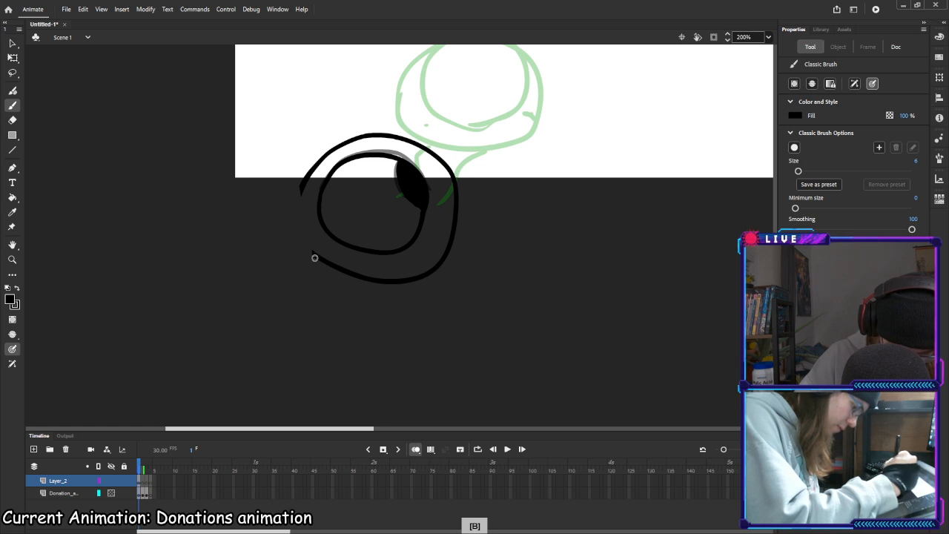
pyautogui.moveTo(304, 246); pyautogui.dragTo(314, 258)
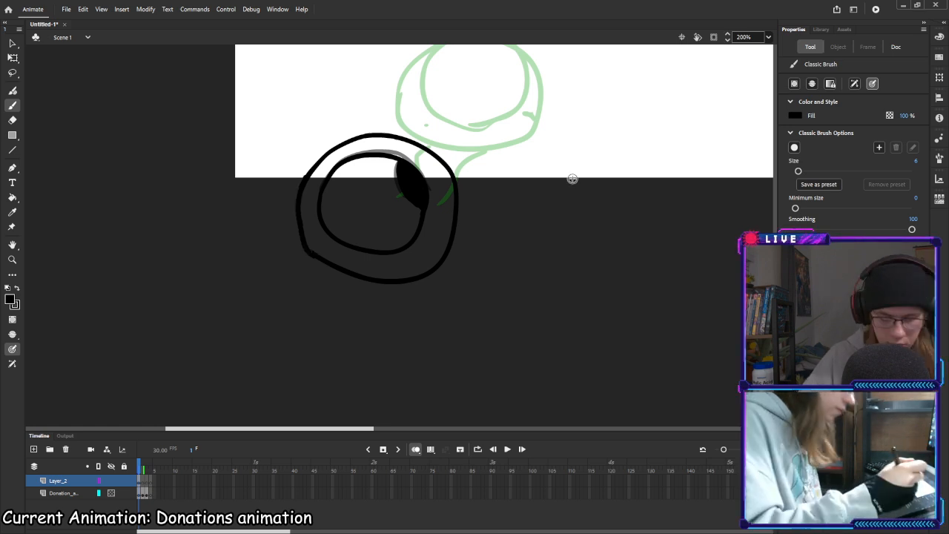
# Add a keyframe at frame 2 of Layer_2 that carries over the frame 1 head drawing
pyautogui.press('space')
pyautogui.moveTo(554, 168); pyautogui.dragTo(524, 247)
pyautogui.moveTo(609, 160); pyautogui.dragTo(588, 166)
pyautogui.moveTo(610, 183); pyautogui.dragTo(613, 147)
pyautogui.click(148, 482)
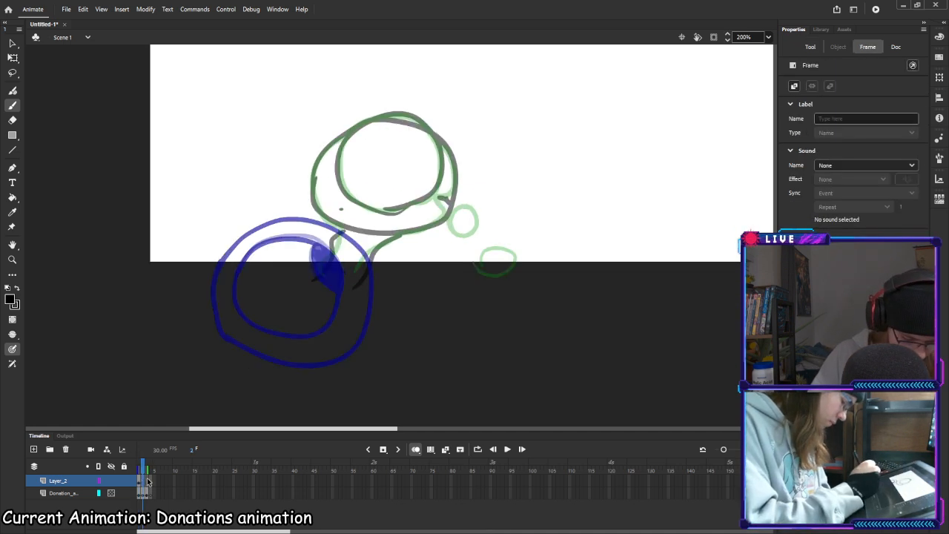
pyautogui.click(149, 481)
pyautogui.click(142, 480)
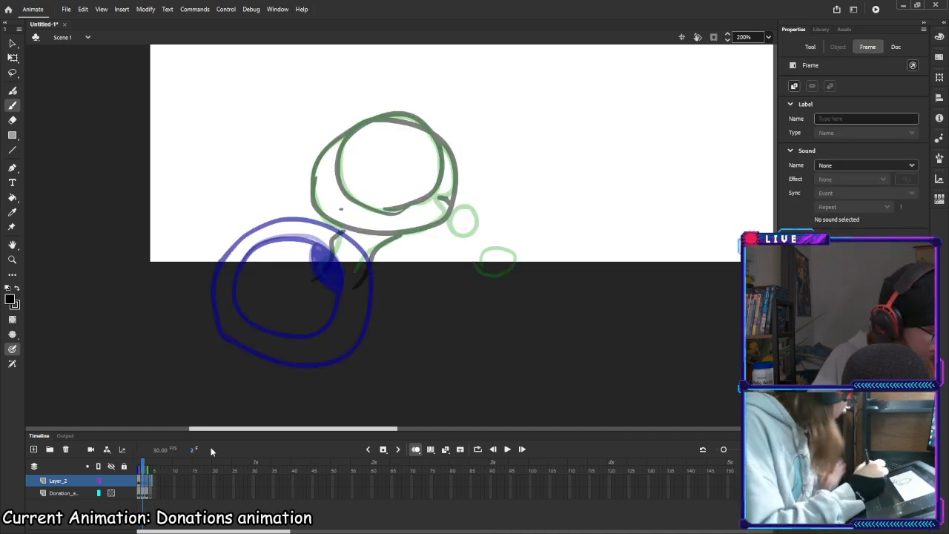
pyautogui.click(167, 482)
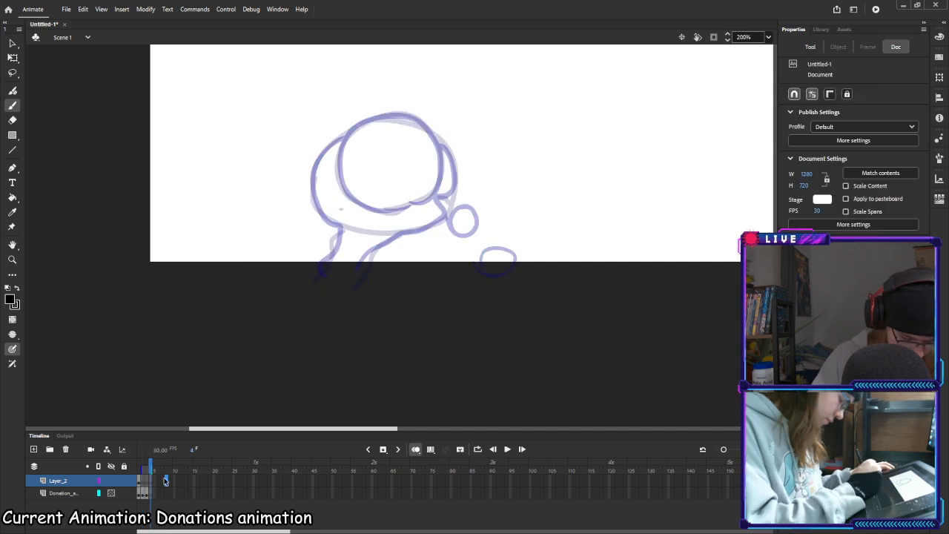
pyautogui.click(144, 481)
pyautogui.click(150, 482)
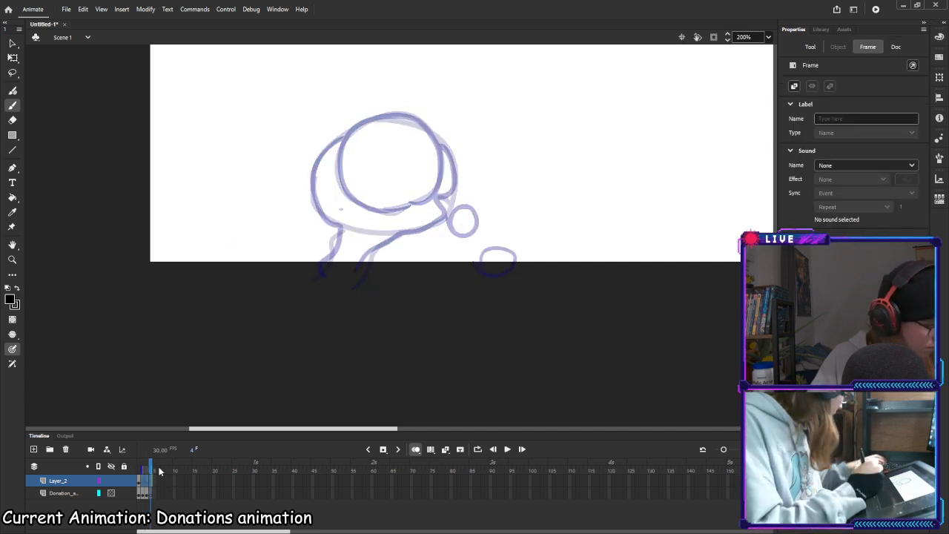
pyautogui.click(159, 472)
pyautogui.click(142, 481)
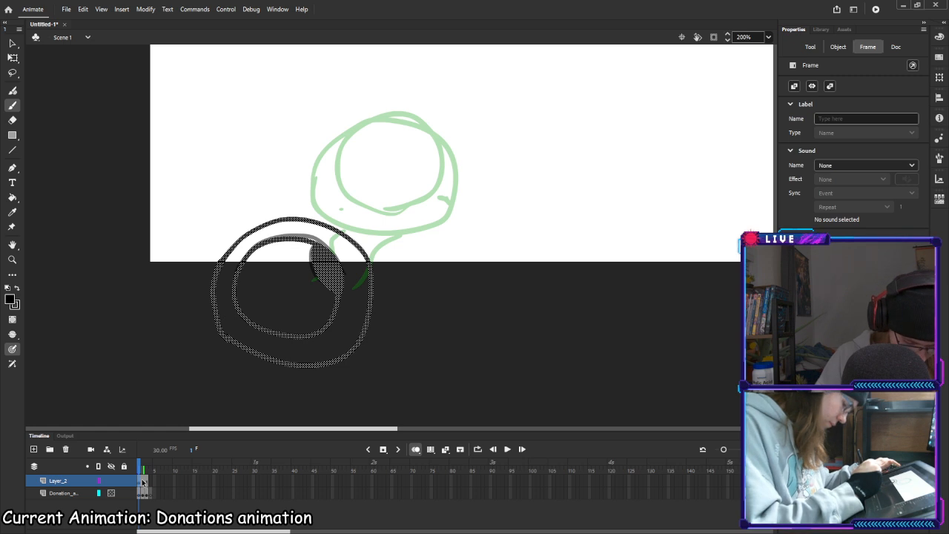
pyautogui.click(146, 482)
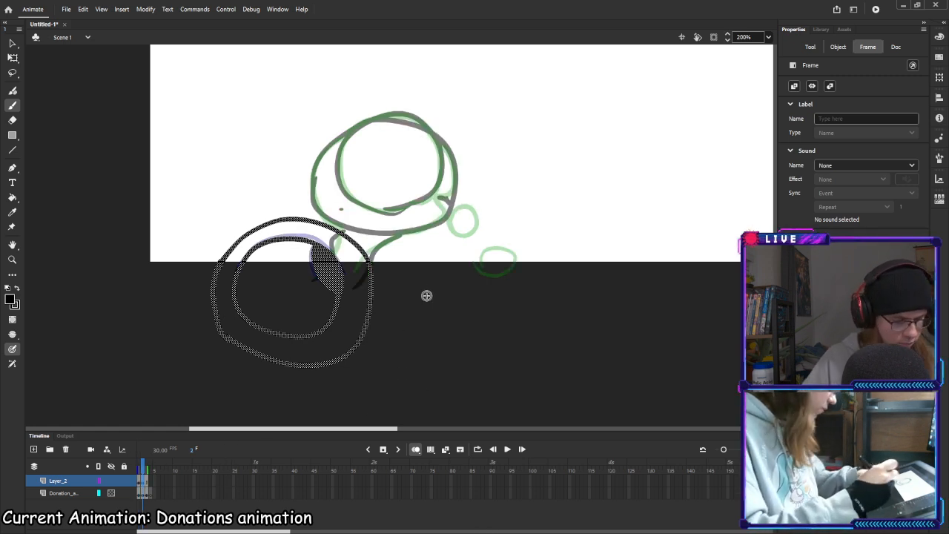
# Move the head in frame 2 up and to the right to about X 87.75, Y 632.1
pyautogui.press('space')
pyautogui.moveTo(532, 185); pyautogui.dragTo(492, 233)
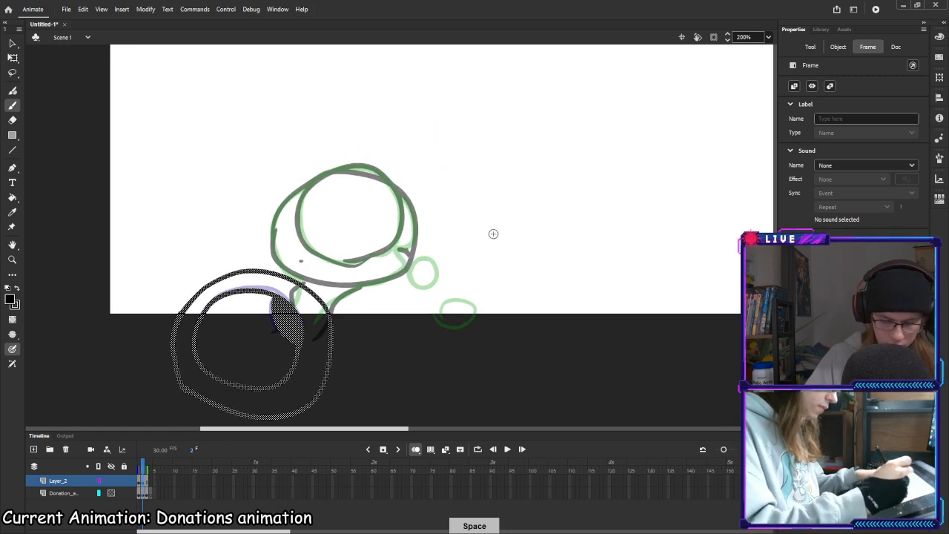
pyautogui.click(11, 43)
pyautogui.moveTo(290, 329); pyautogui.dragTo(330, 272)
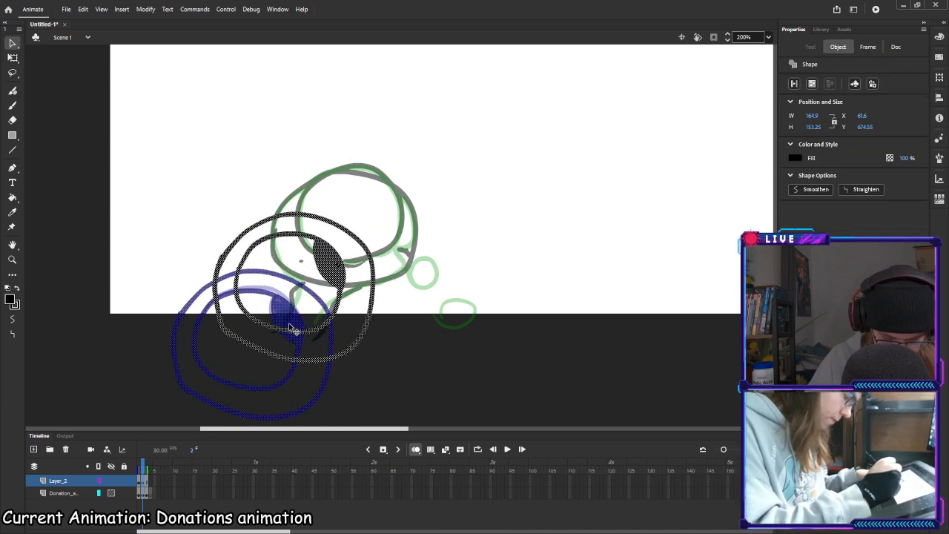
pyautogui.hotkey('ctrl', 'z')
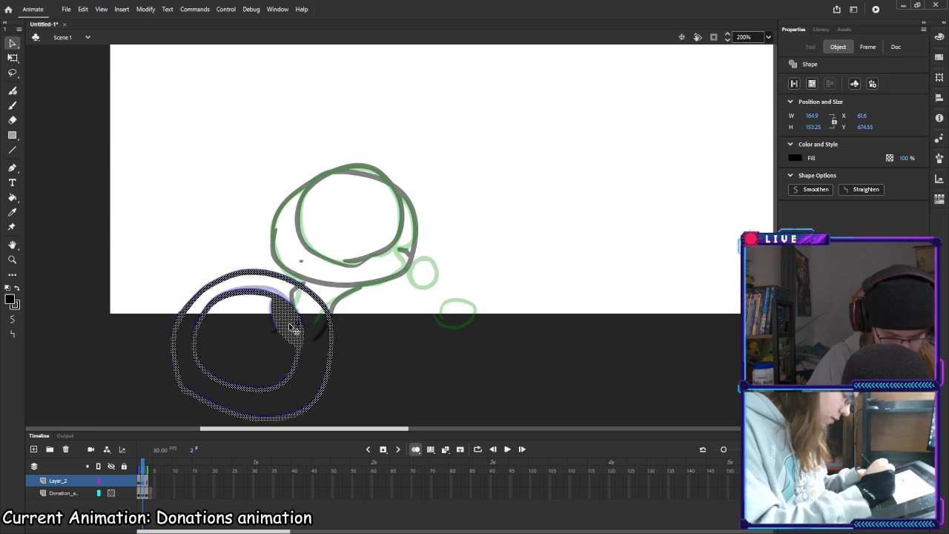
pyautogui.hotkey('ctrl', 'y')
pyautogui.moveTo(324, 288)
pyautogui.mouseDown()
pyautogui.moveTo(317, 279)
pyautogui.moveTo(315, 286)
pyautogui.mouseUp()
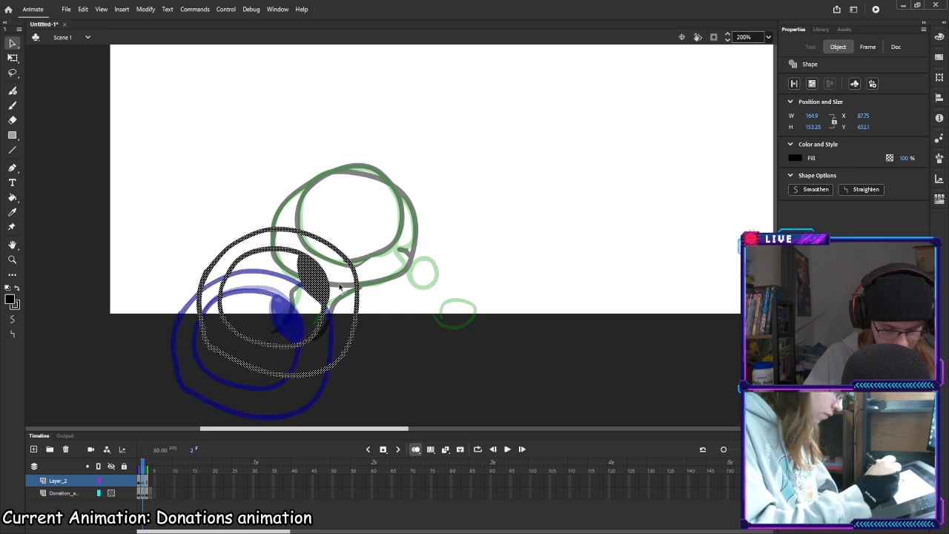
# Add Layer_2 keyframes at frames 3 and 4, moving the head to about X 144.75, Y 597.6 and X 199.75, Y 566.75 respectively
pyautogui.click(152, 481)
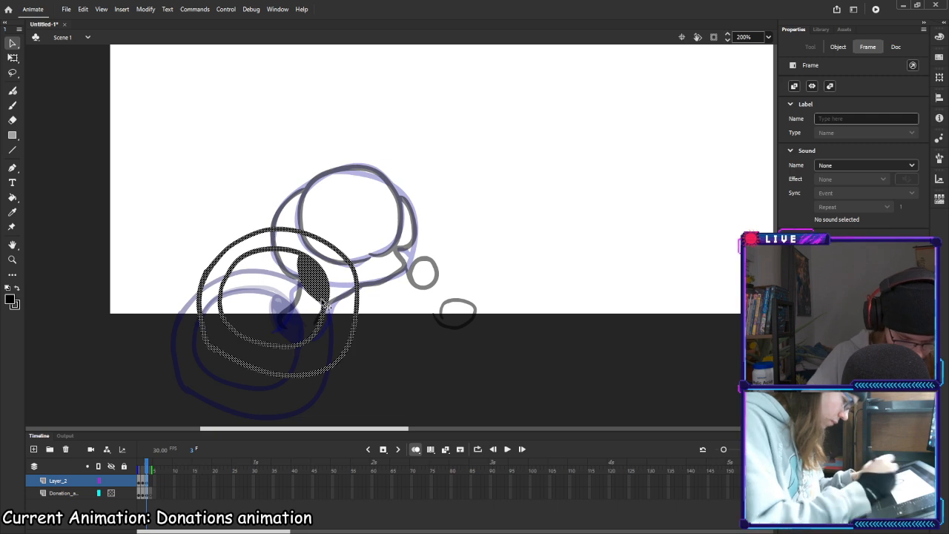
pyautogui.moveTo(322, 285); pyautogui.dragTo(371, 250)
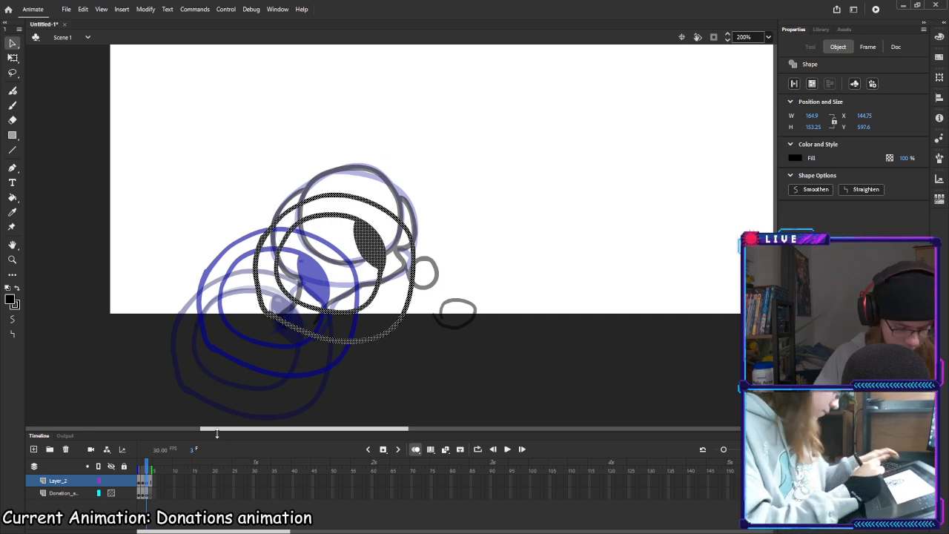
pyautogui.click(151, 481)
pyautogui.press('F6')
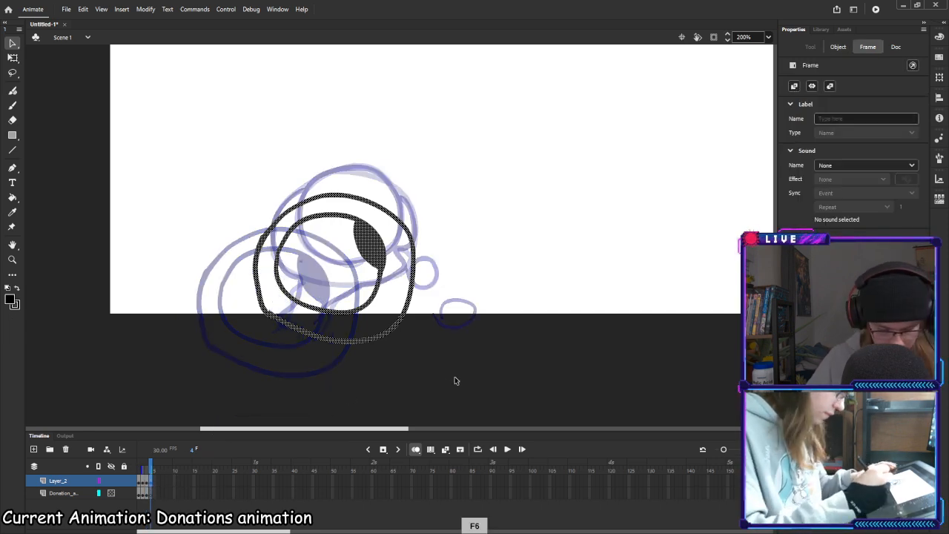
pyautogui.moveTo(372, 248)
pyautogui.mouseDown()
pyautogui.moveTo(417, 210)
pyautogui.moveTo(425, 217)
pyautogui.mouseUp()
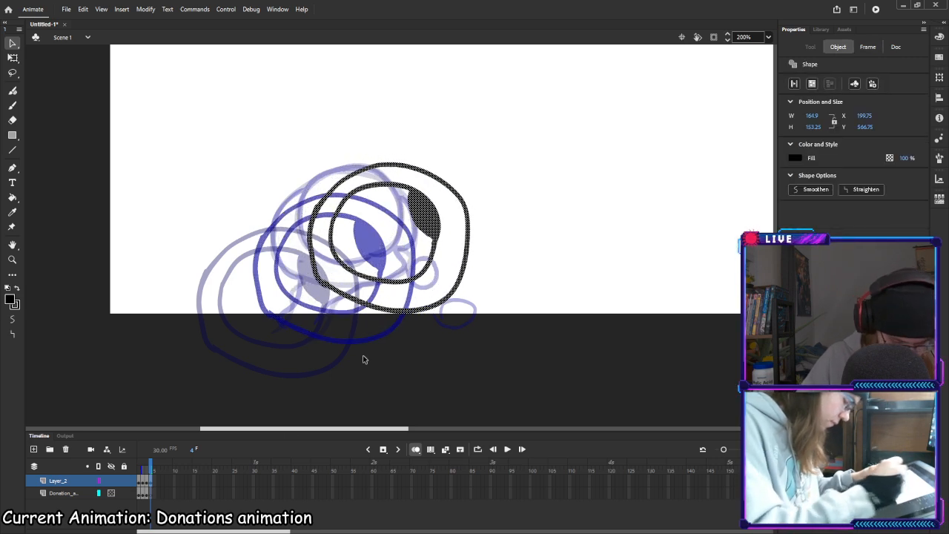
# Hide the rough Donation_animation layer and reposition the head to about X 82.75, Y 617.6 in frame 2 and X 144.75, Y 566.75 in frame 3
pyautogui.click(112, 493)
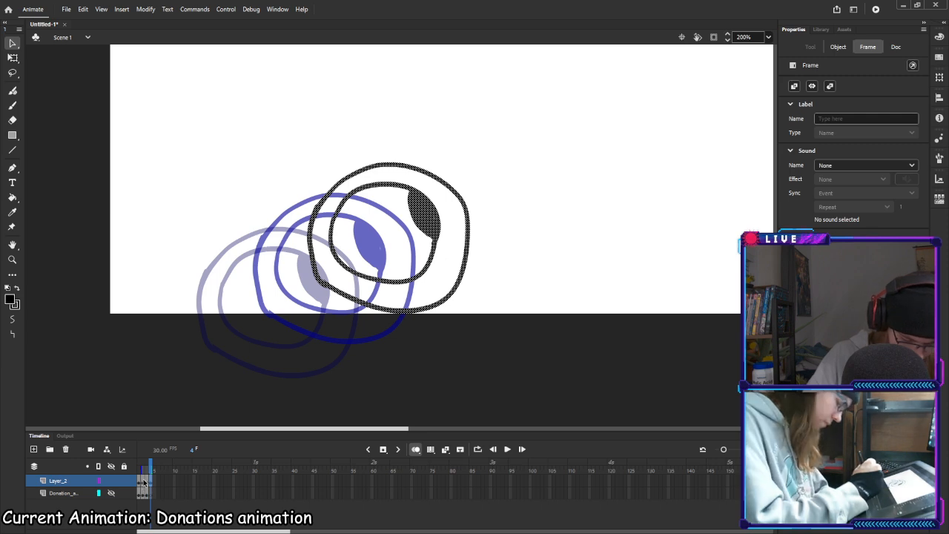
pyautogui.click(143, 482)
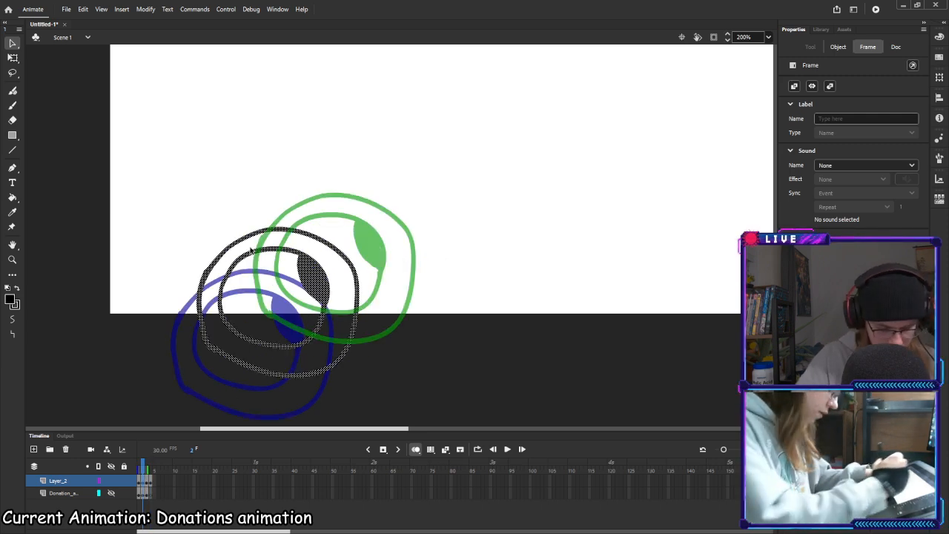
pyautogui.moveTo(318, 284); pyautogui.dragTo(311, 271)
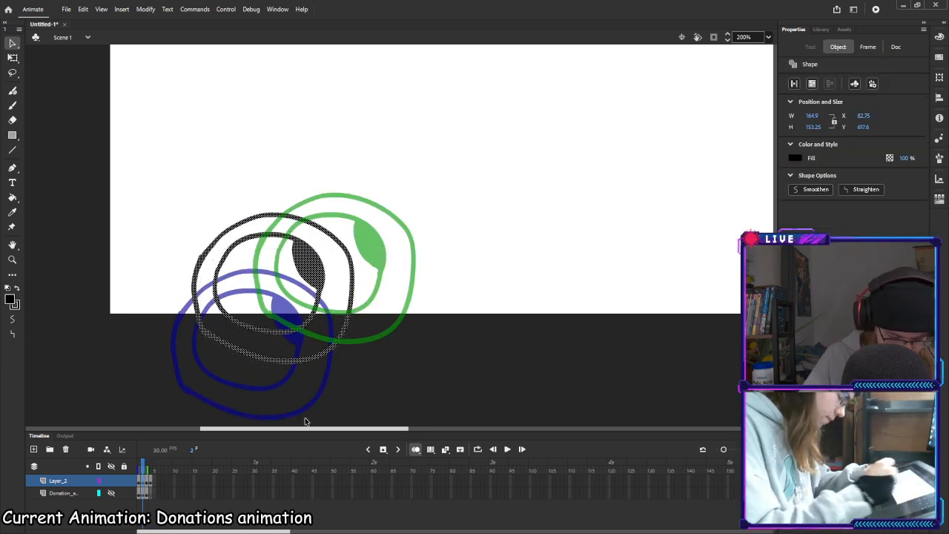
pyautogui.click(147, 483)
pyautogui.moveTo(370, 254)
pyautogui.mouseDown()
pyautogui.moveTo(364, 231)
pyautogui.moveTo(377, 249)
pyautogui.mouseUp()
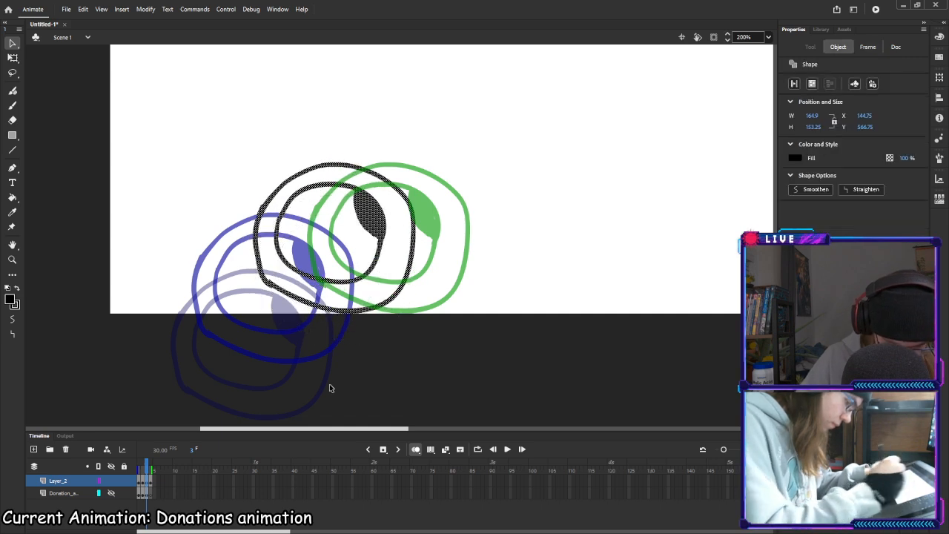
# Reposition the head in frame 4 of Layer_2 to about X 190.75, Y 548.25
pyautogui.click(153, 484)
pyautogui.moveTo(424, 223); pyautogui.dragTo(444, 202)
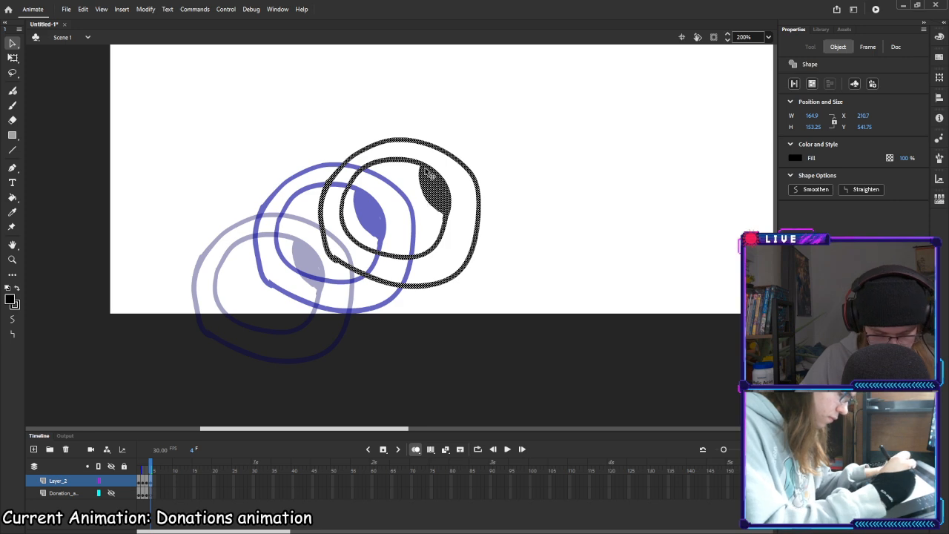
pyautogui.moveTo(437, 193)
pyautogui.mouseDown()
pyautogui.moveTo(420, 195)
pyautogui.moveTo(434, 187)
pyautogui.moveTo(436, 198)
pyautogui.mouseUp()
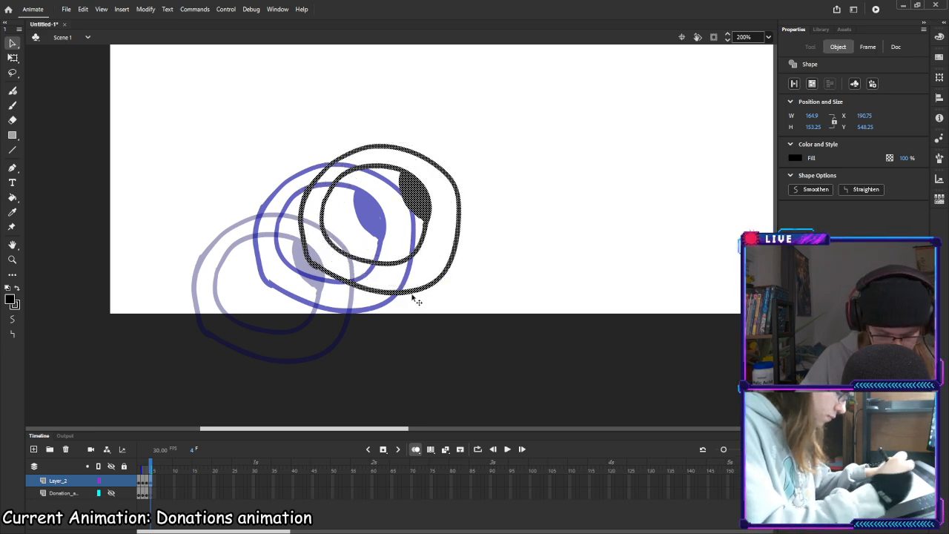
# Raise the head in frame 4 to Y 544.75 and add a Layer_2 keyframe at frame 5 with the head at about X 218.2, Y 535.75
pyautogui.moveTo(142, 468); pyautogui.dragTo(137, 466)
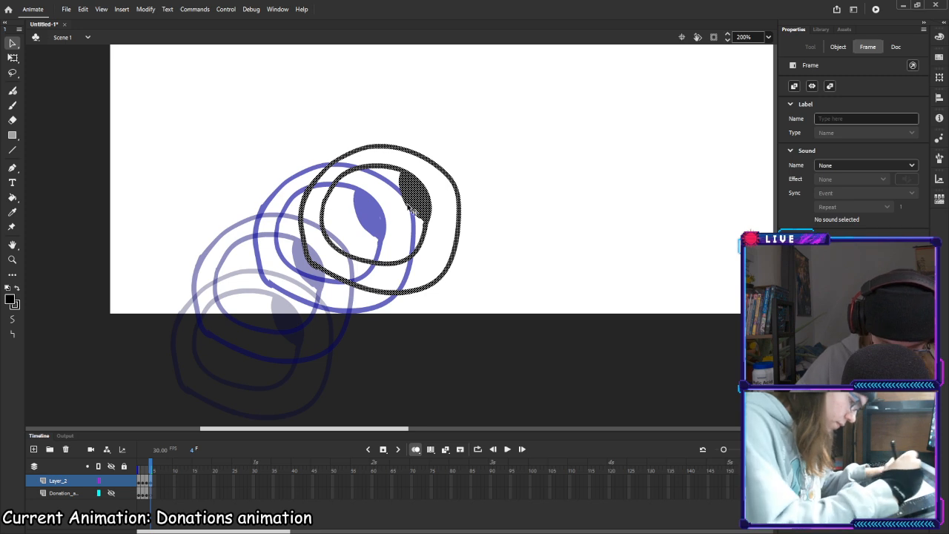
pyautogui.moveTo(421, 204); pyautogui.dragTo(420, 200)
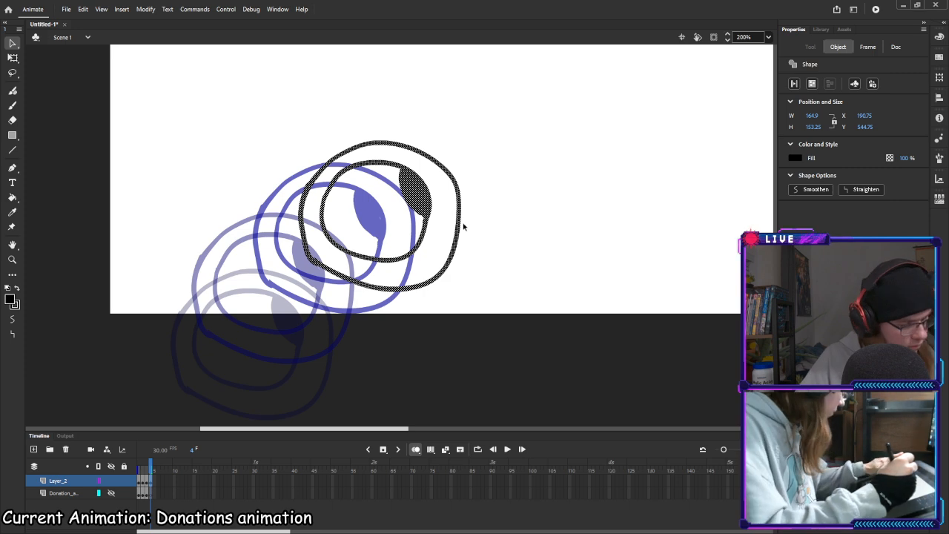
pyautogui.click(157, 481)
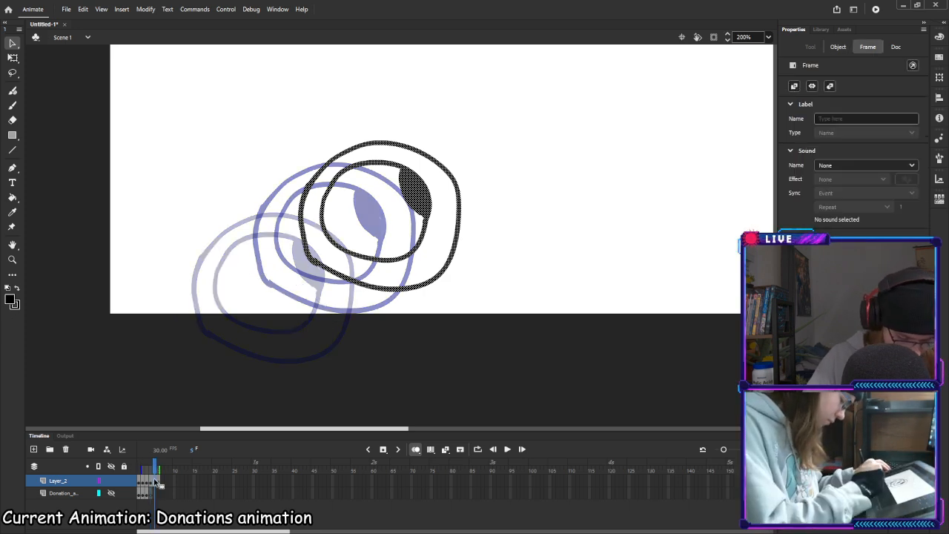
pyautogui.press('F6')
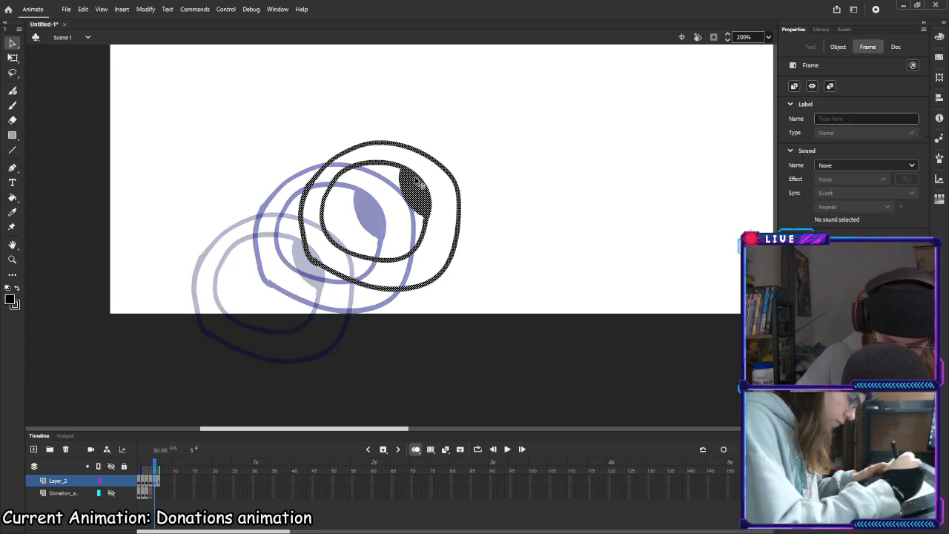
pyautogui.moveTo(395, 206); pyautogui.dragTo(418, 194)
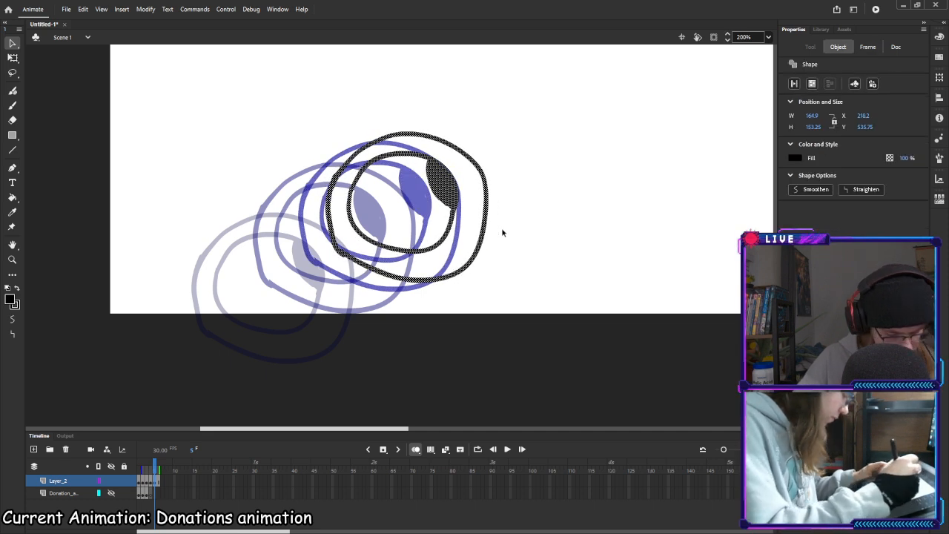
# Add a Layer_2 keyframe at frame 6 and nudge the head up and to the right to about X 237.2, Y 531.75
pyautogui.hotkey('ctrl', '-')
pyautogui.click(769, 37)
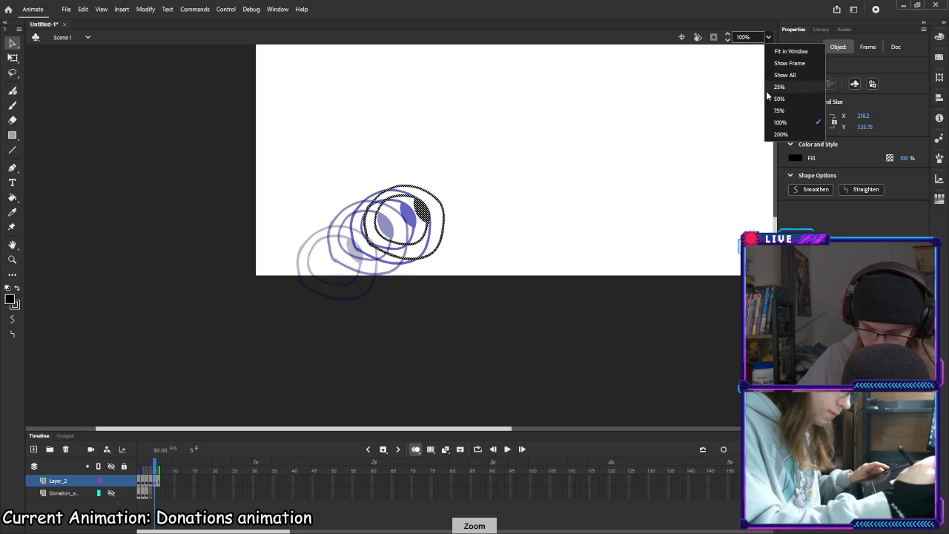
pyautogui.click(791, 136)
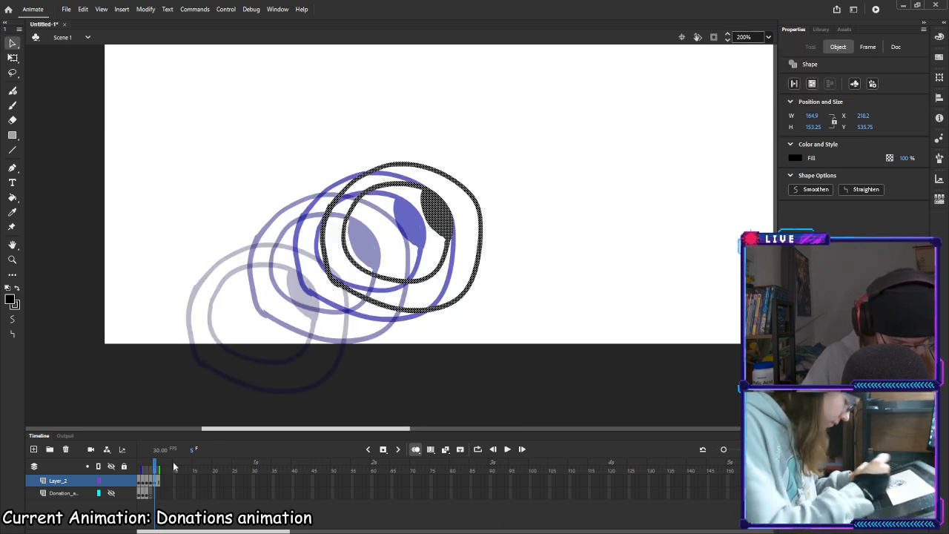
pyautogui.click(159, 483)
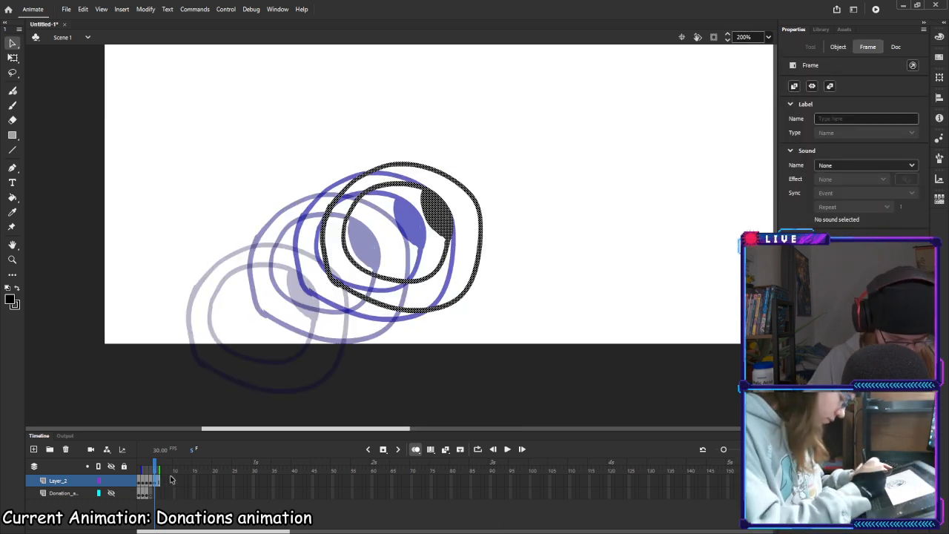
pyautogui.press('F6')
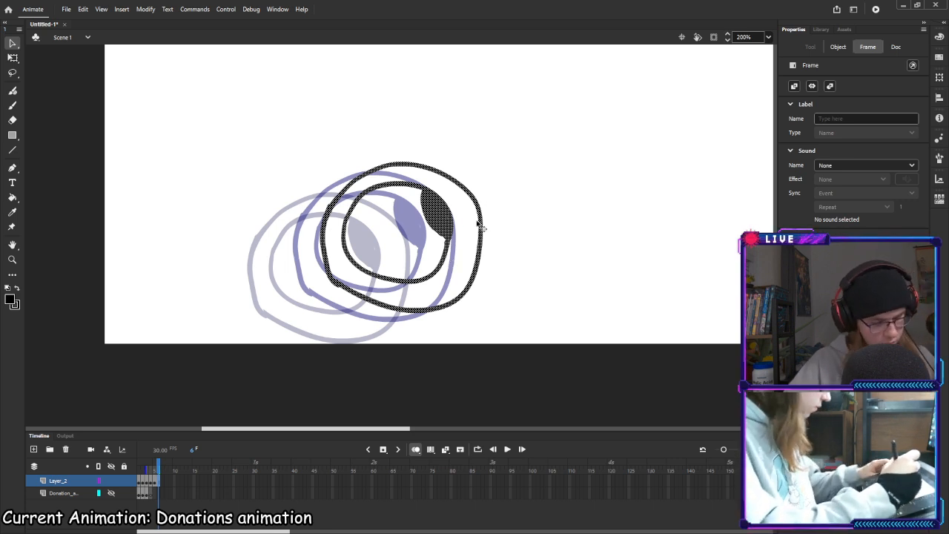
pyautogui.press('F6')
pyautogui.moveTo(442, 216); pyautogui.dragTo(457, 212)
pyautogui.press('Up')
pyautogui.press('Up')
pyautogui.press('Up')
pyautogui.press('Up')
pyautogui.press('Up')
pyautogui.press('Up')
pyautogui.press('Up')
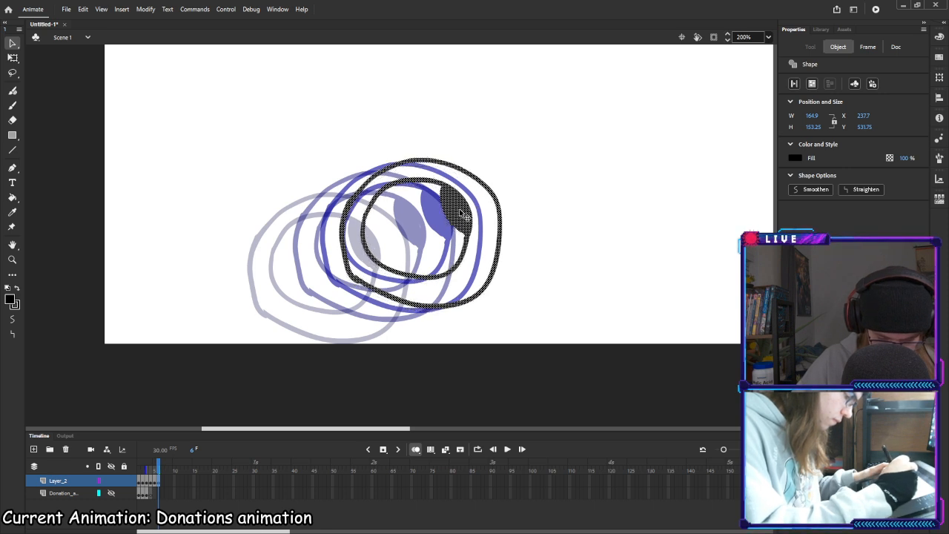
pyautogui.press('Left')
pyautogui.press('Left')
pyautogui.press('Left')
pyautogui.press('Left')
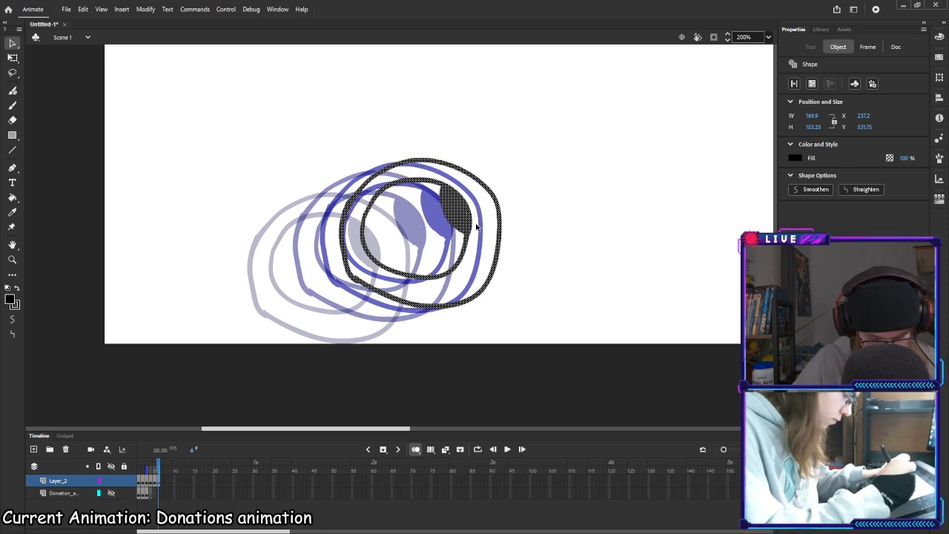
# Turn off onion skinning and play the head animation from frame 1
pyautogui.moveTo(159, 467); pyautogui.dragTo(139, 468)
pyautogui.click(416, 450)
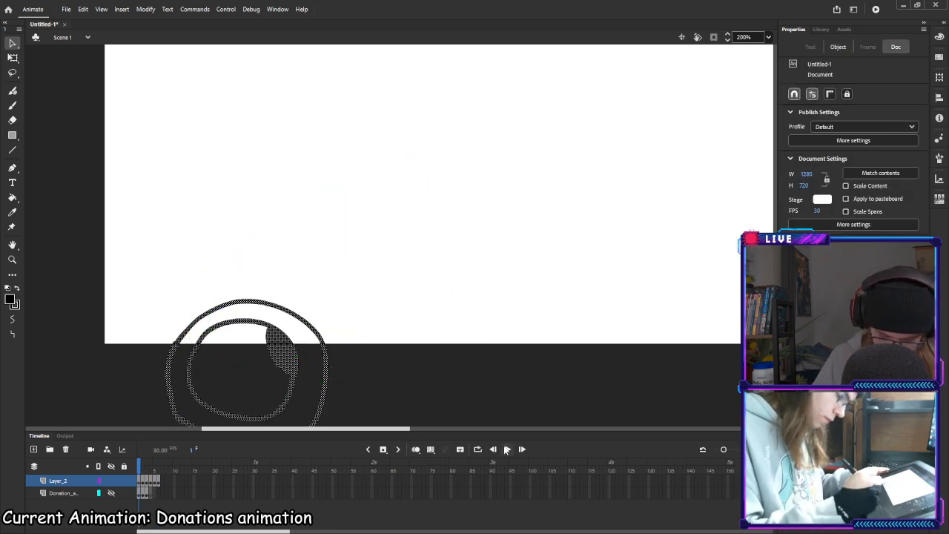
pyautogui.click(505, 449)
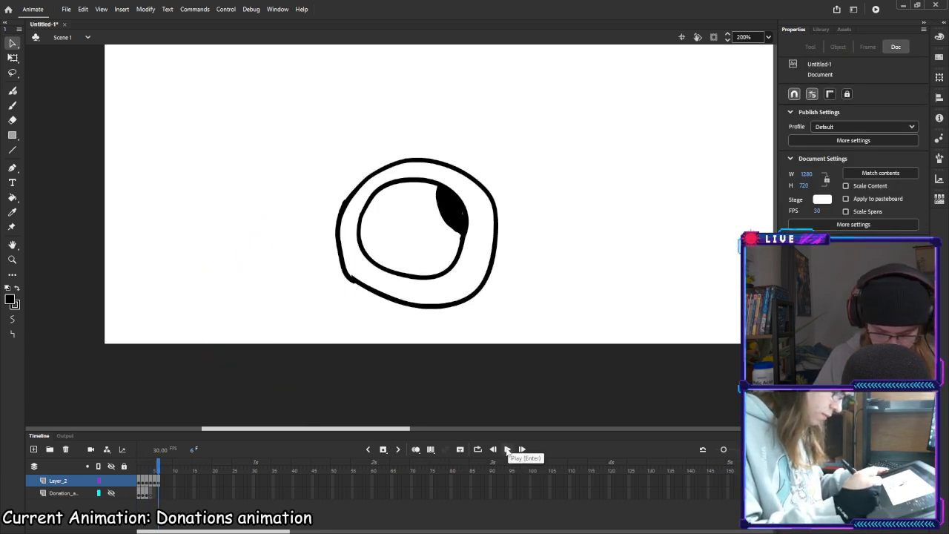
# Extend each of the six Layer_2 keyframes to last two frames and play the animation from frame 1
pyautogui.click(141, 482)
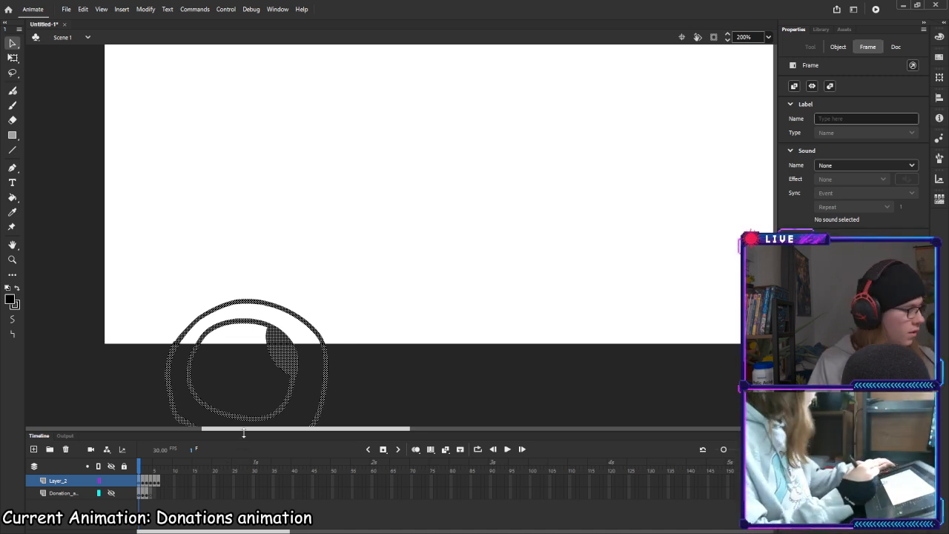
pyautogui.press('F5')
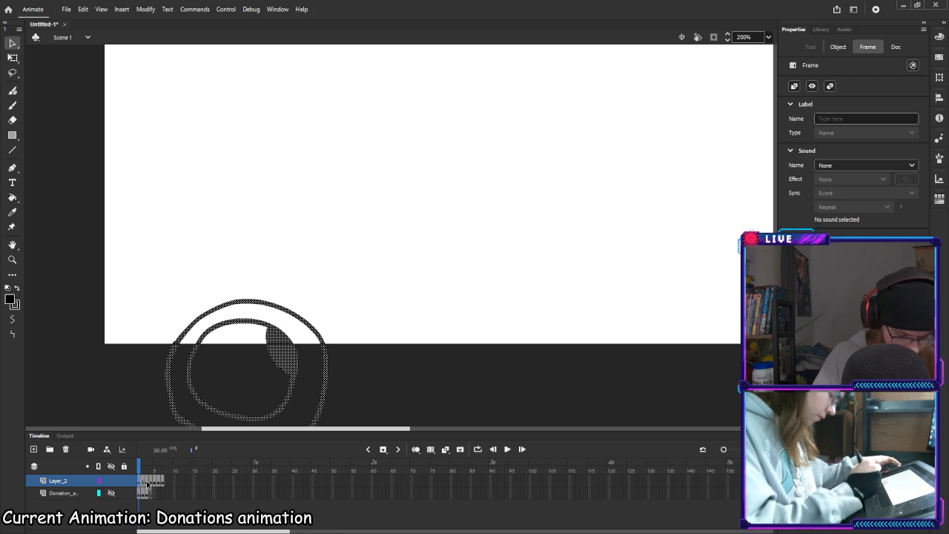
pyautogui.click(146, 481)
pyautogui.press('F5')
pyautogui.click(155, 481)
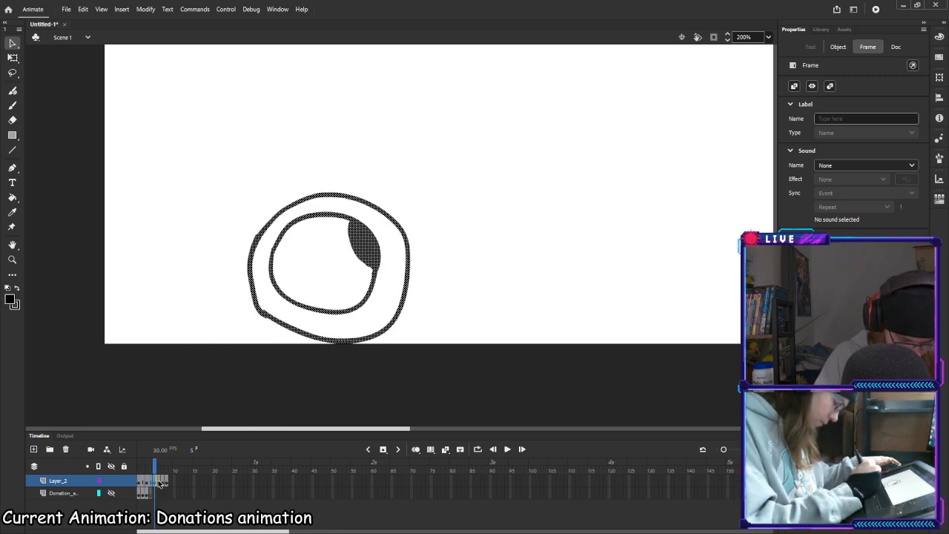
pyautogui.press('F5')
pyautogui.hotkey('ctrl', 'z')
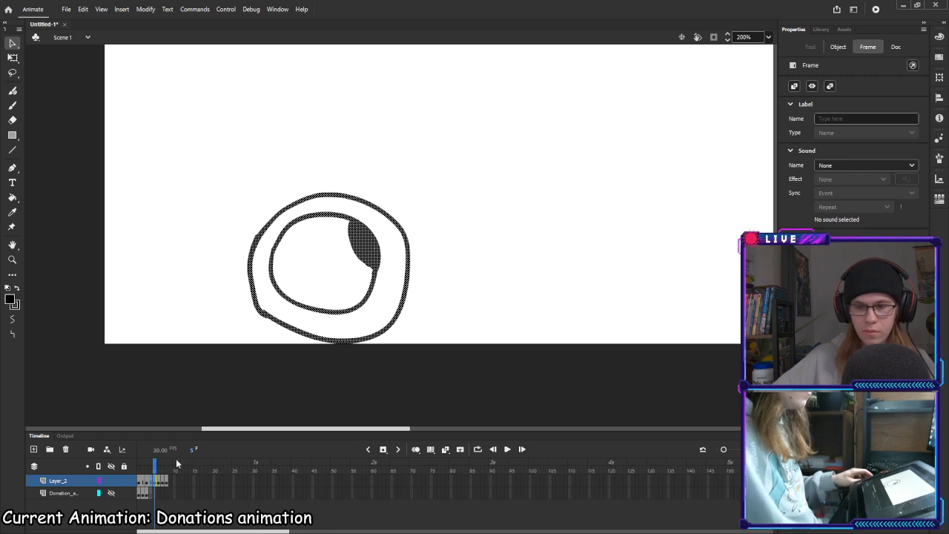
pyautogui.click(157, 482)
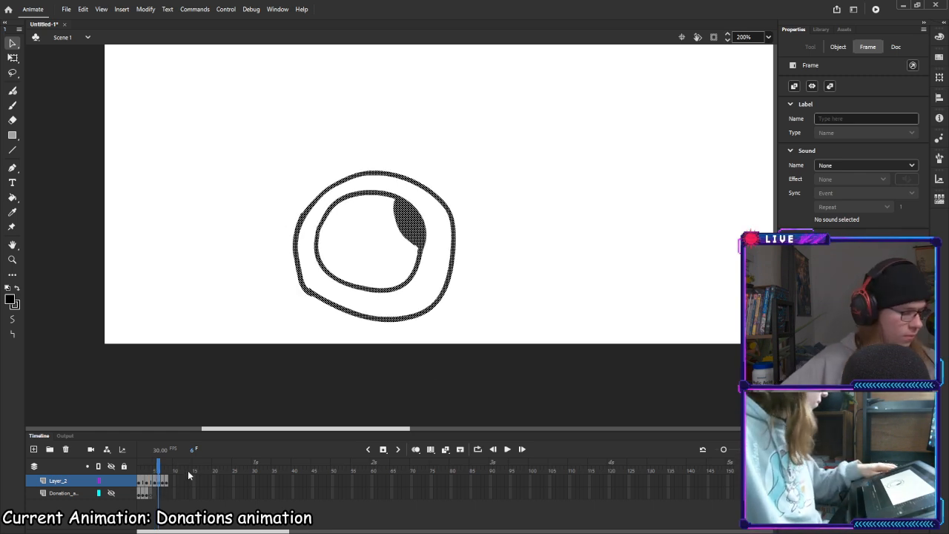
pyautogui.press(',')
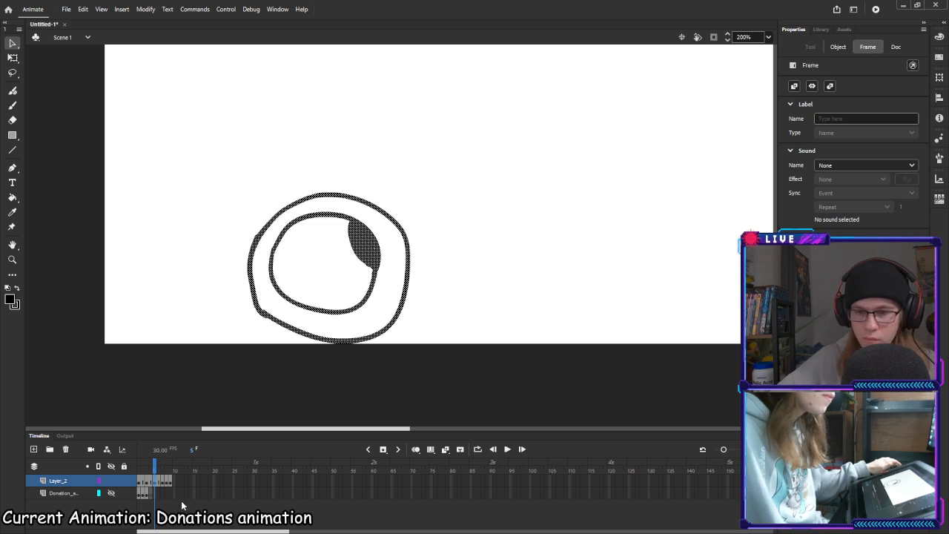
pyautogui.click(163, 482)
pyautogui.click(170, 482)
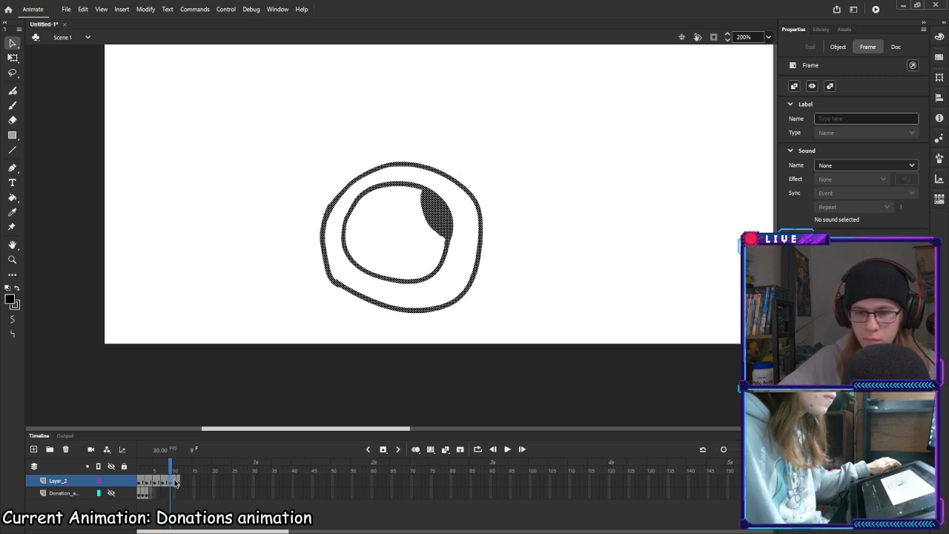
pyautogui.click(178, 482)
pyautogui.moveTo(179, 469); pyautogui.dragTo(127, 469)
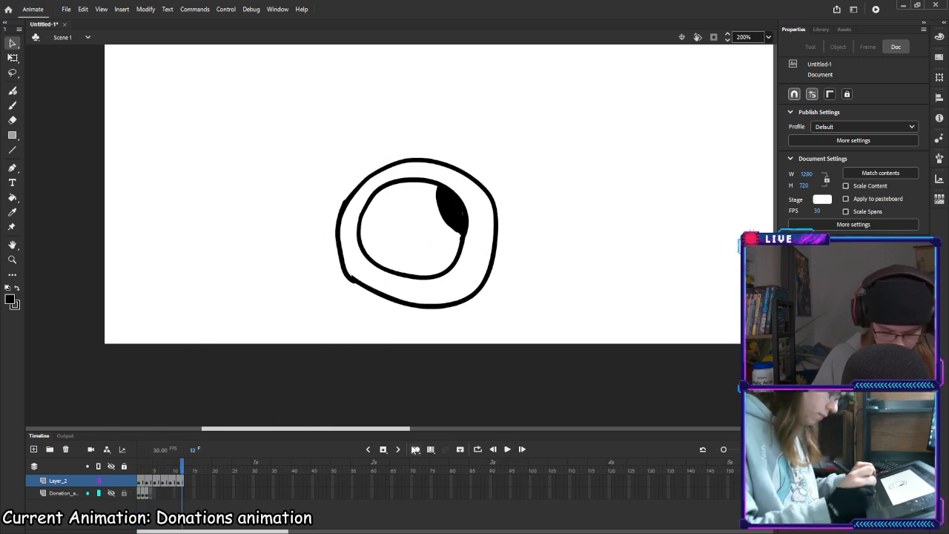
pyautogui.press('Return')
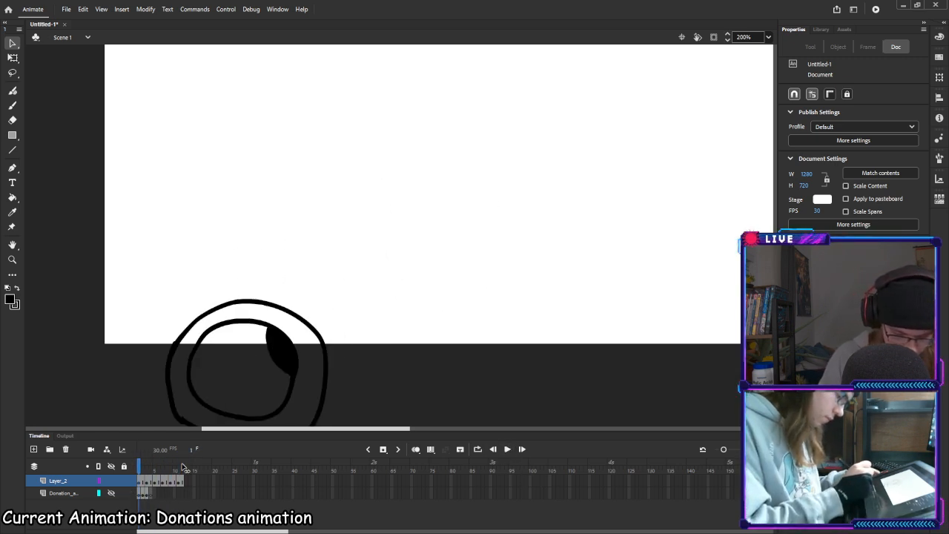
# Insert two frames at the start of Layer_2, add a keyframe at frame 3 and clear the head from frame 1
pyautogui.click(138, 481)
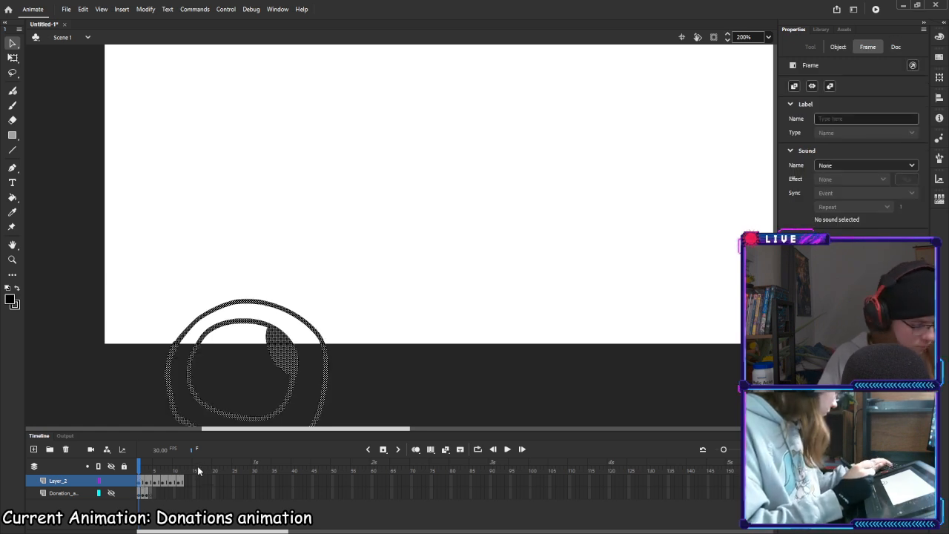
pyautogui.moveTo(139, 481); pyautogui.dragTo(149, 481)
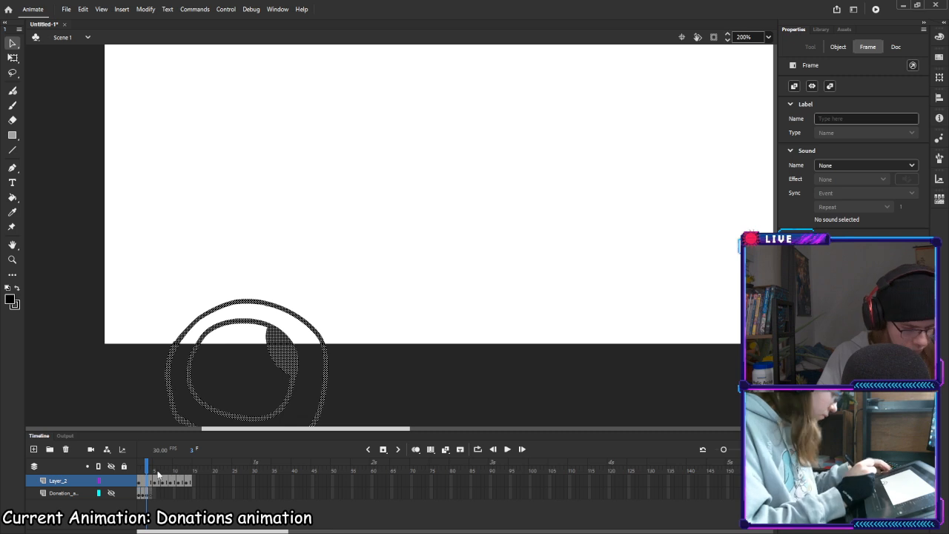
pyautogui.press('F6')
pyautogui.click(141, 483)
pyautogui.press('Delete')
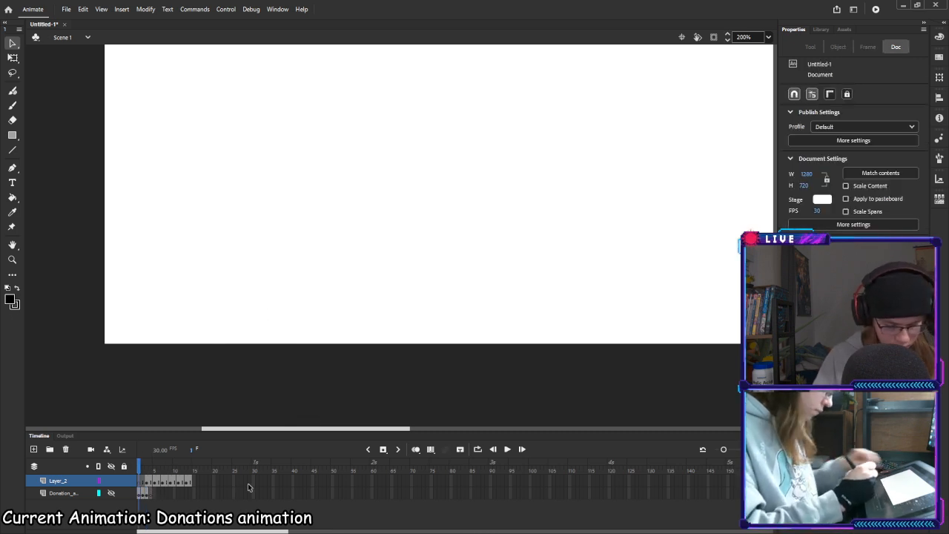
# Play the animation from the start and check the head poses in frames 3 and 7
pyautogui.moveTo(137, 469)
pyautogui.mouseDown()
pyautogui.moveTo(186, 467)
pyautogui.moveTo(169, 466)
pyautogui.moveTo(149, 493)
pyautogui.moveTo(157, 467)
pyautogui.moveTo(197, 467)
pyautogui.moveTo(150, 466)
pyautogui.mouseUp()
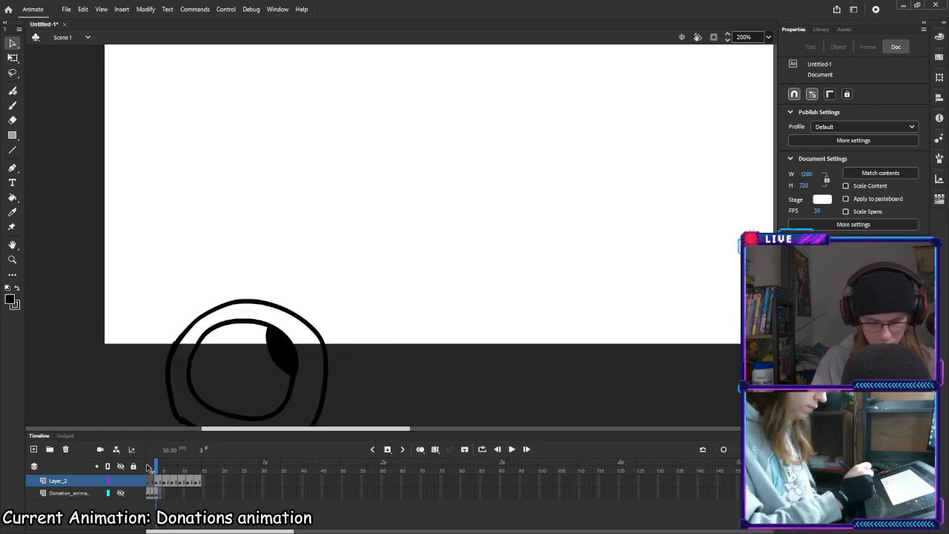
pyautogui.press('Return')
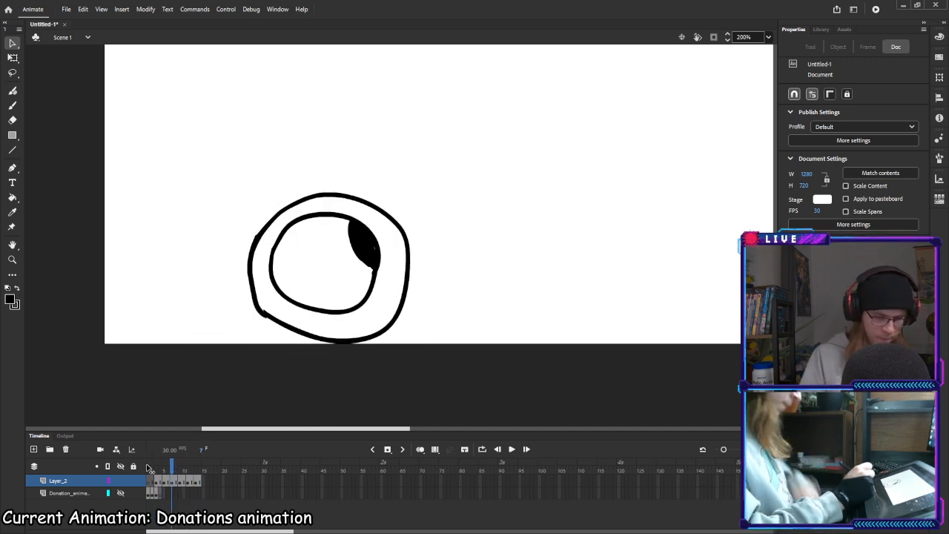
pyautogui.click(149, 468)
pyautogui.click(156, 482)
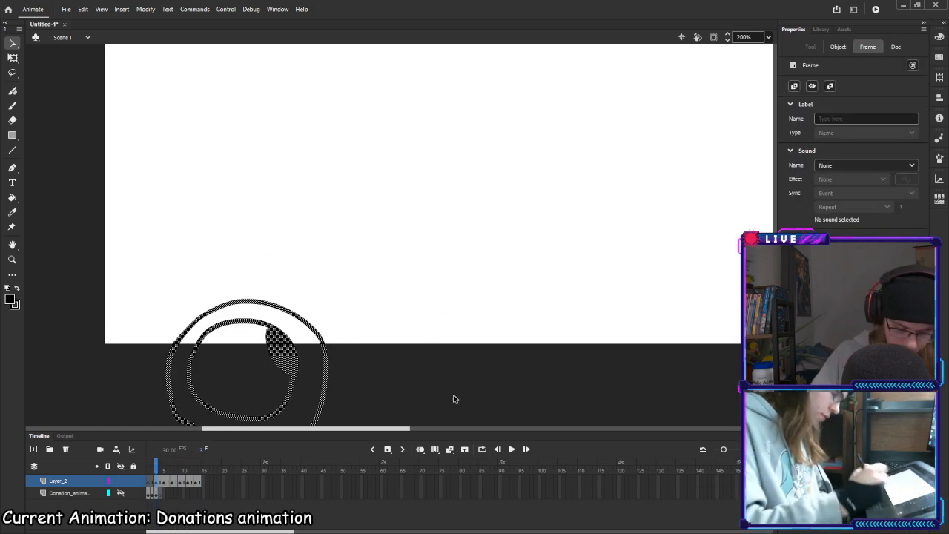
pyautogui.click(172, 482)
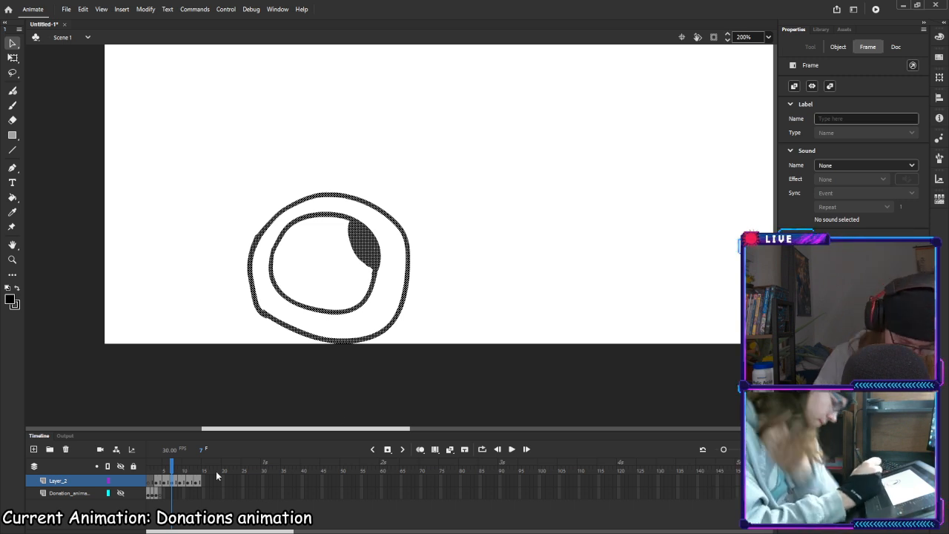
# Turn on onion skinning through frame 14 and rotate the head in frame 7 slightly counterclockwise with Free Transform
pyautogui.click(420, 450)
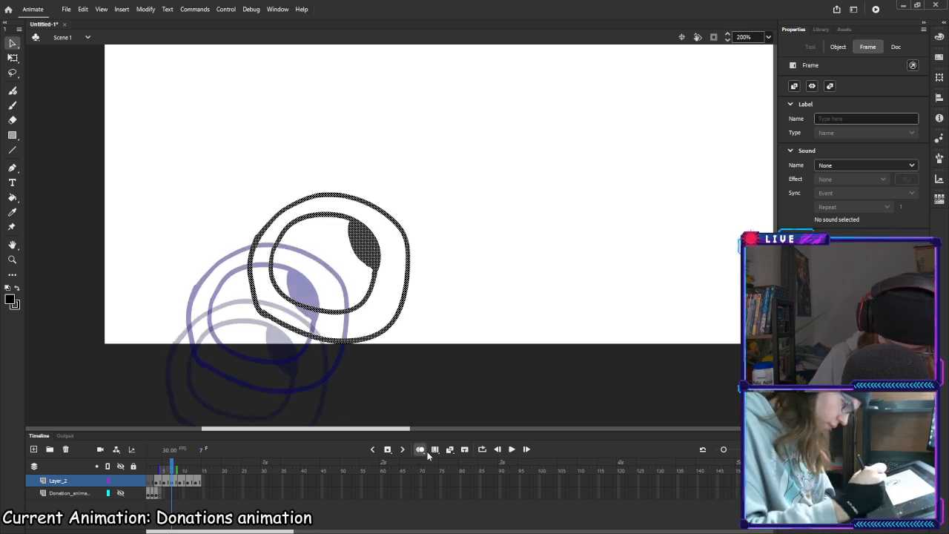
pyautogui.moveTo(178, 469); pyautogui.dragTo(202, 468)
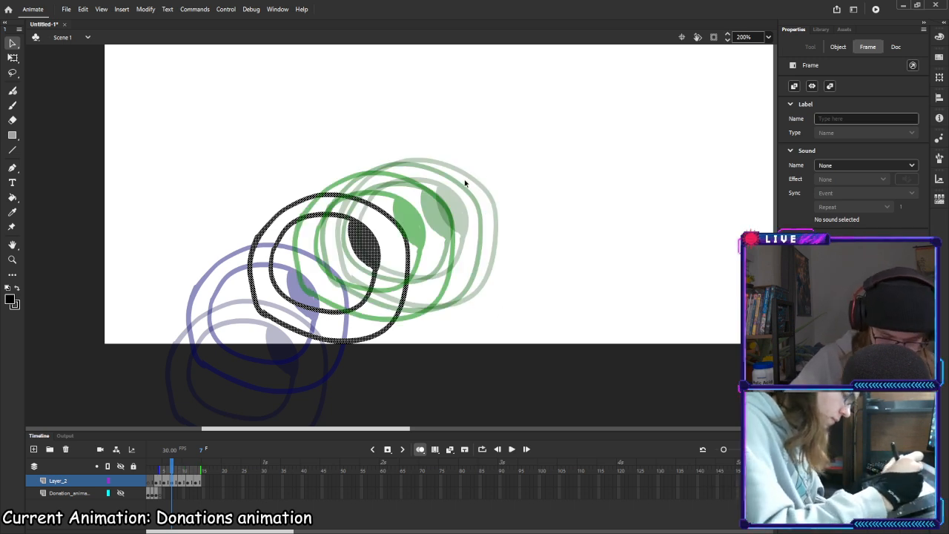
pyautogui.click(13, 58)
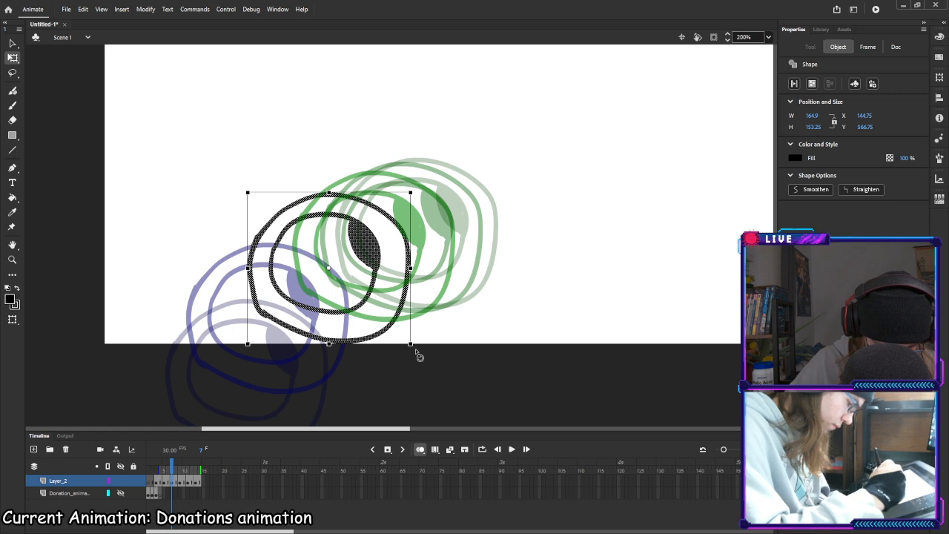
pyautogui.moveTo(420, 356)
pyautogui.mouseDown()
pyautogui.moveTo(428, 346)
pyautogui.moveTo(417, 350)
pyautogui.mouseUp()
# Rotate the head counterclockwise by about 15 degrees in frame 5 and about 22 degrees in frame 3
pyautogui.click(165, 483)
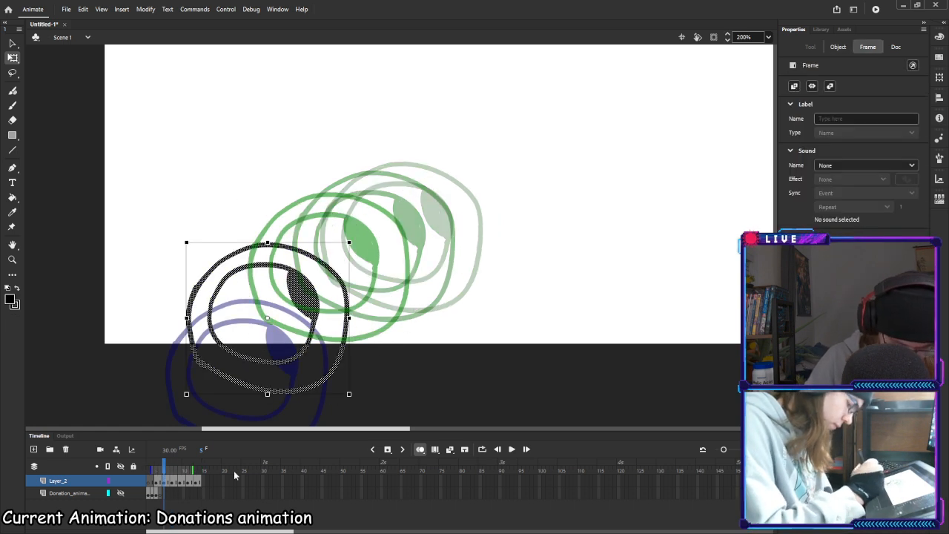
pyautogui.moveTo(354, 394); pyautogui.dragTo(371, 371)
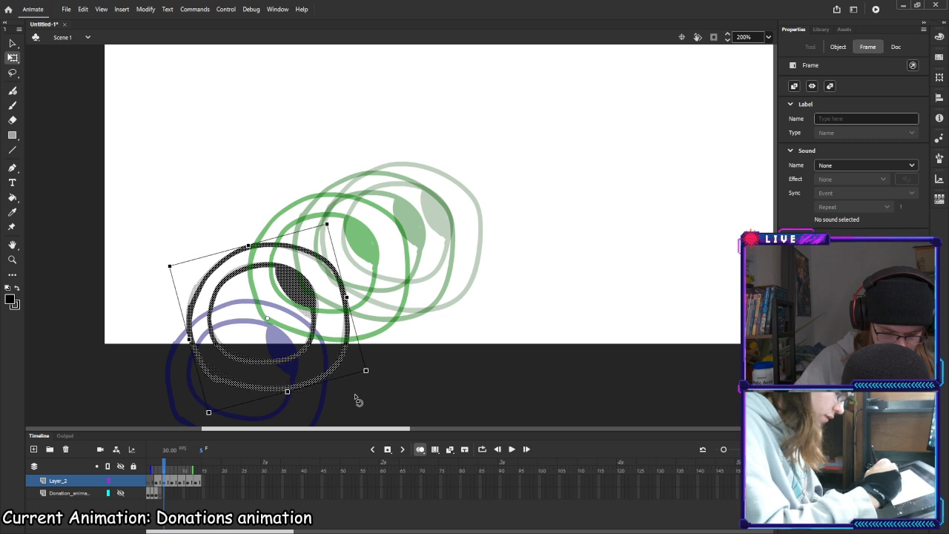
pyautogui.click(156, 482)
pyautogui.moveTo(336, 298); pyautogui.dragTo(312, 268)
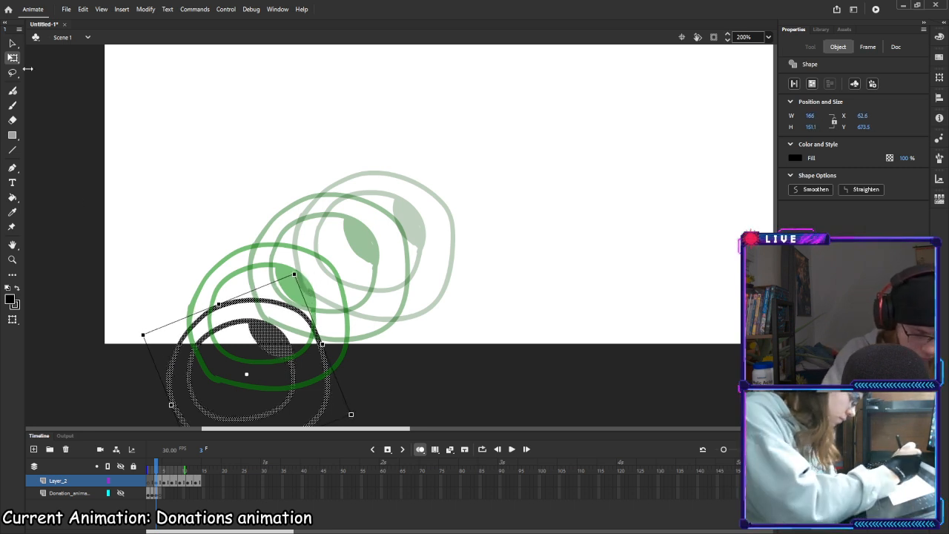
# Turn off onion skinning and play the head animation twice from the start to check its rotation
pyautogui.click(85, 200)
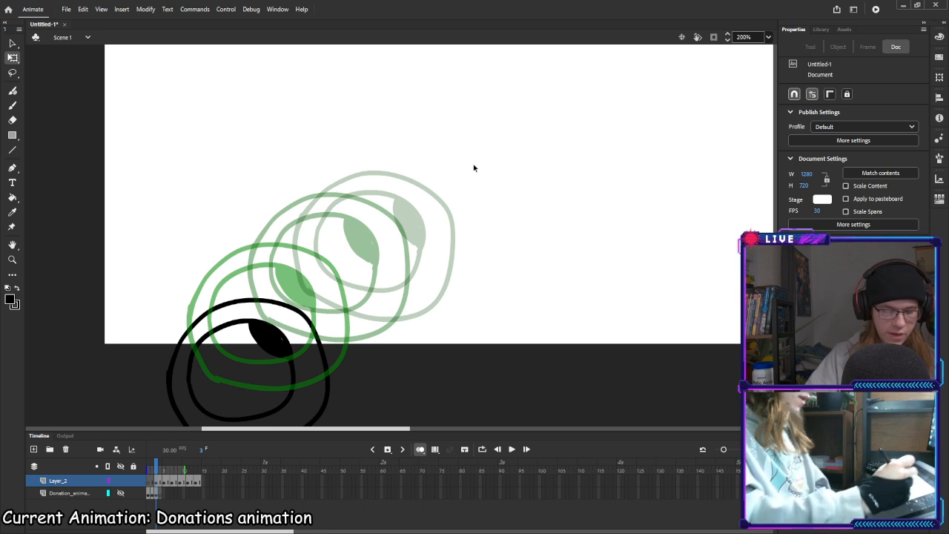
pyautogui.moveTo(157, 468); pyautogui.dragTo(148, 469)
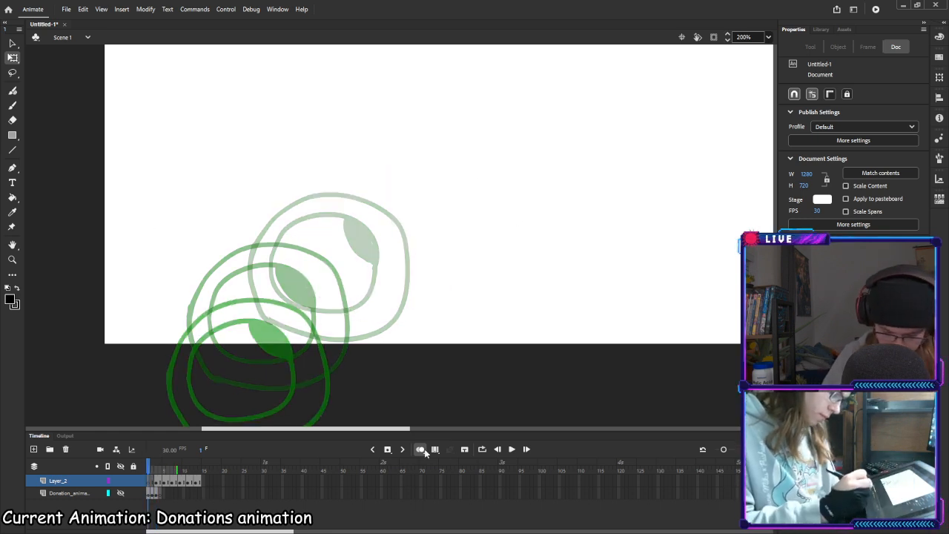
pyautogui.click(423, 450)
pyautogui.click(510, 450)
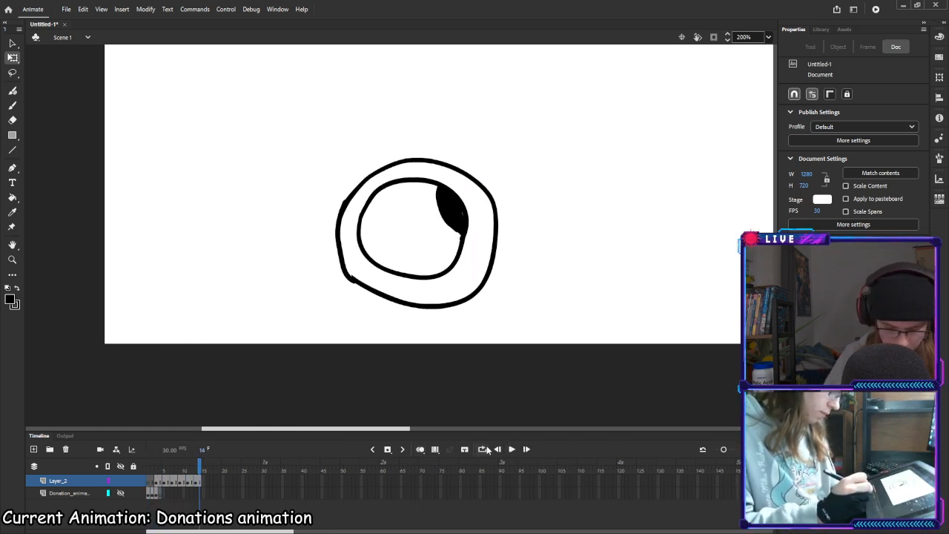
pyautogui.moveTo(204, 470); pyautogui.dragTo(154, 485)
pyautogui.click(512, 450)
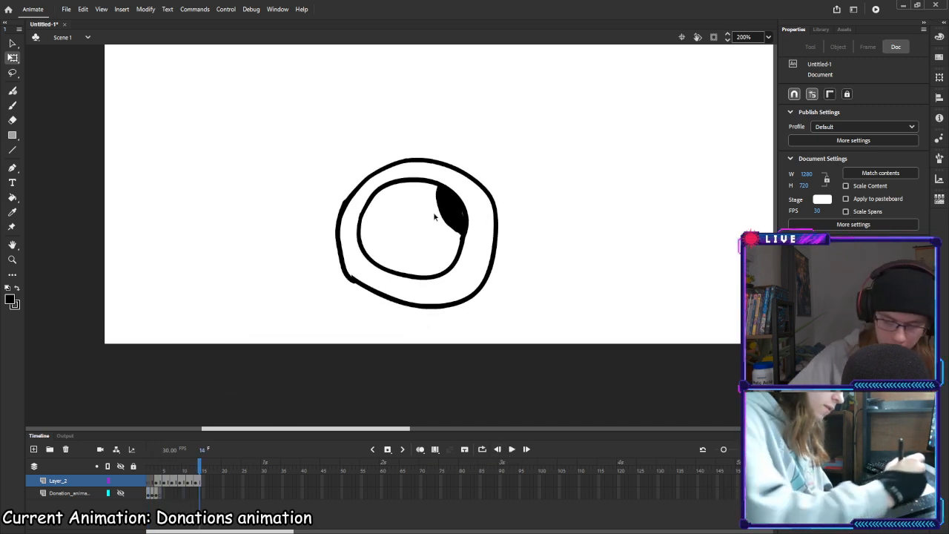
# Save the document as dono animation.fla
pyautogui.press('space')
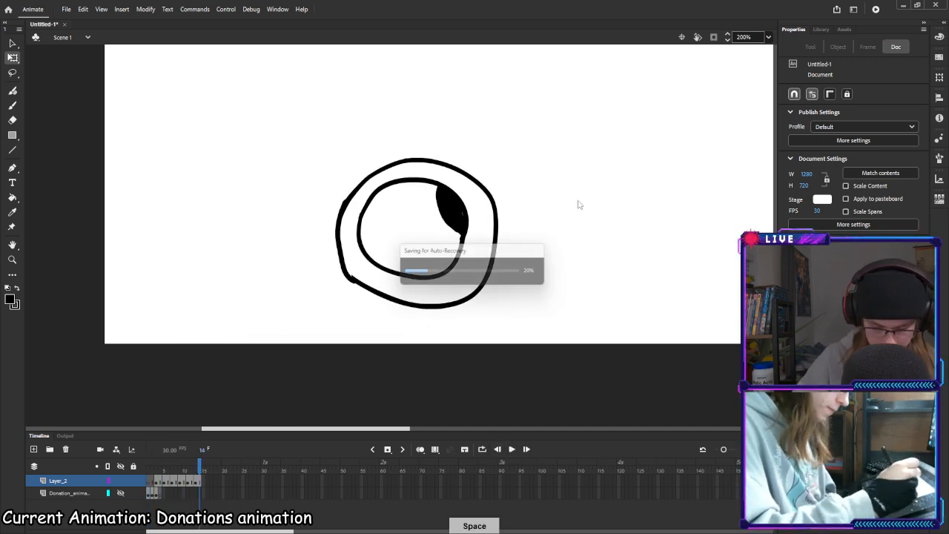
pyautogui.moveTo(562, 212); pyautogui.dragTo(549, 236)
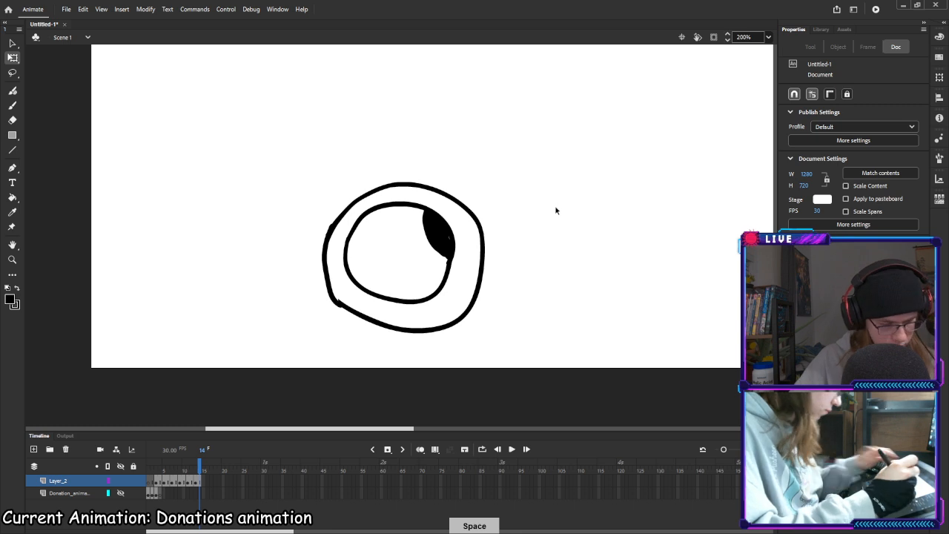
pyautogui.press('space')
pyautogui.moveTo(569, 181)
pyautogui.mouseDown()
pyautogui.moveTo(574, 199)
pyautogui.moveTo(568, 194)
pyautogui.mouseUp()
pyautogui.hotkey('ctrl', 's')
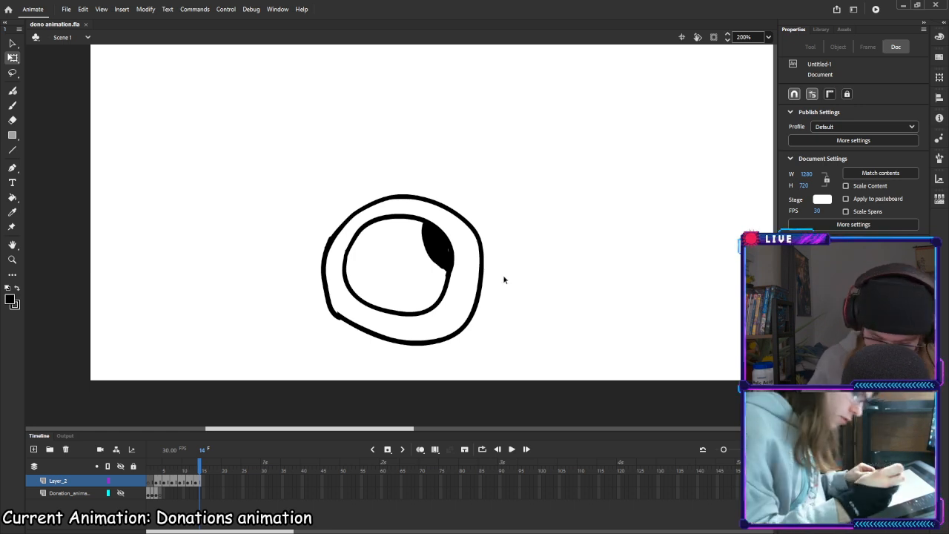
# Draw a tapering body below the head in frame 7 with the Classic Brush, its two lines meeting below the stage
pyautogui.click(157, 482)
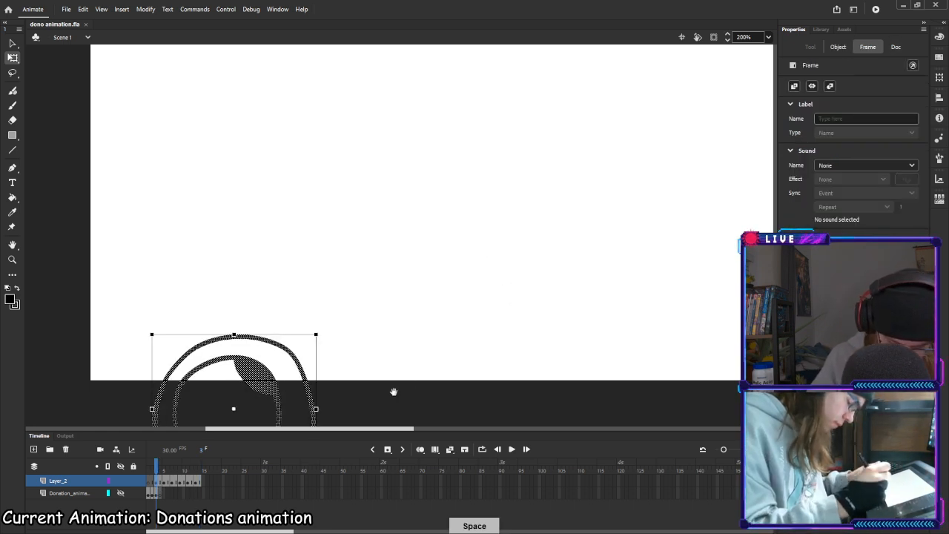
pyautogui.moveTo(399, 388); pyautogui.dragTo(403, 394)
pyautogui.click(164, 482)
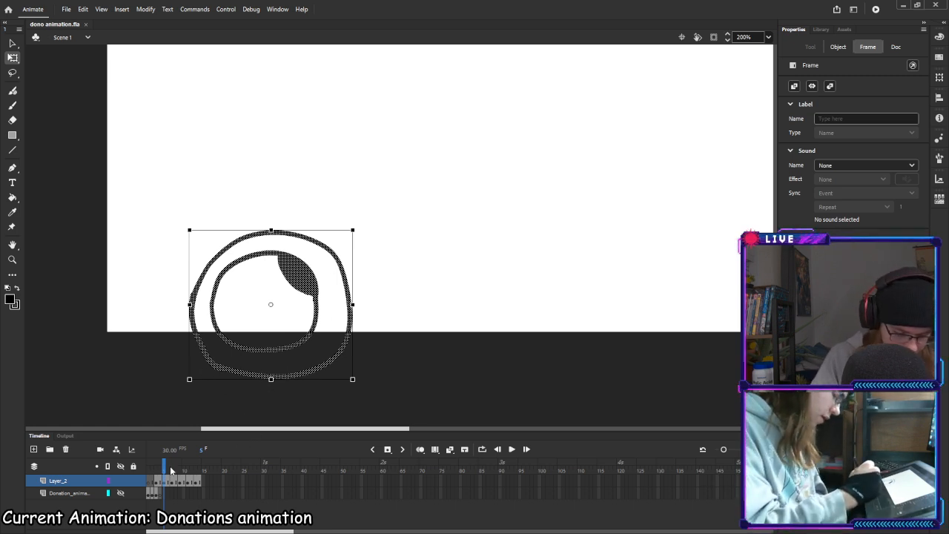
pyautogui.press('.')
pyautogui.press('.')
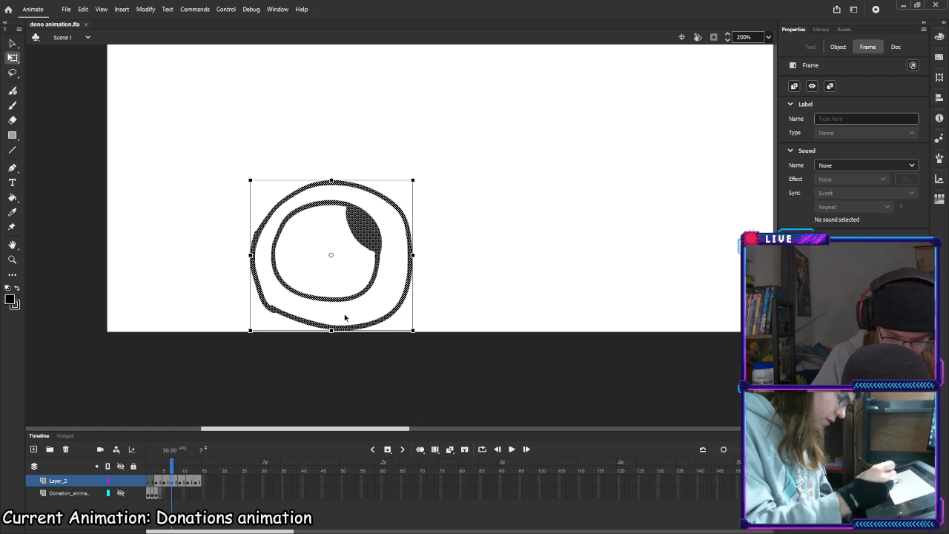
pyautogui.press('b')
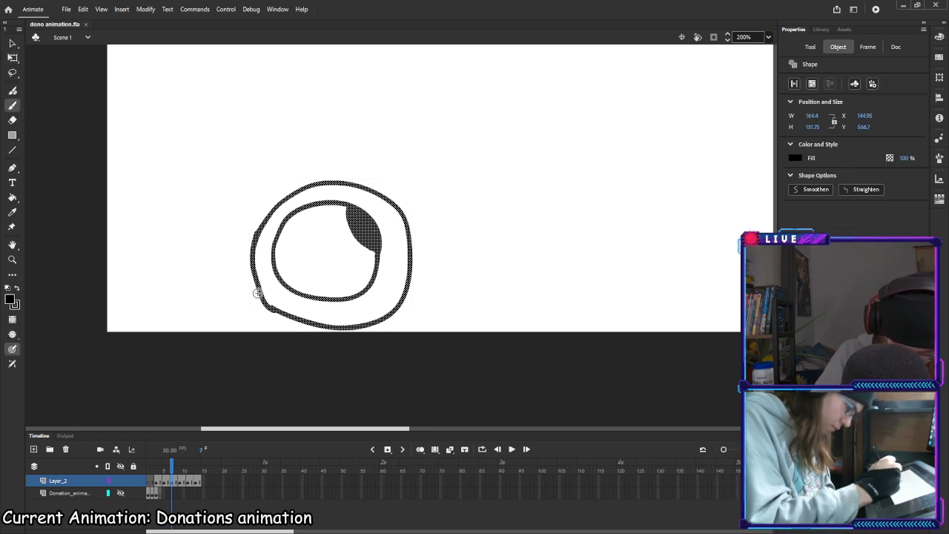
pyautogui.moveTo(260, 302); pyautogui.dragTo(253, 376)
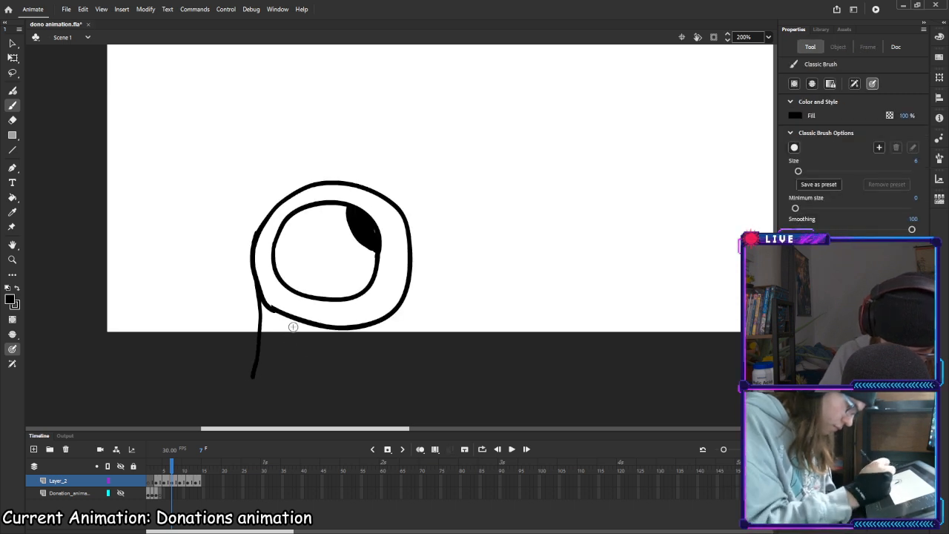
pyautogui.moveTo(340, 329)
pyautogui.mouseDown()
pyautogui.moveTo(259, 390)
pyautogui.moveTo(265, 411)
pyautogui.moveTo(250, 390)
pyautogui.moveTo(272, 402)
pyautogui.mouseUp()
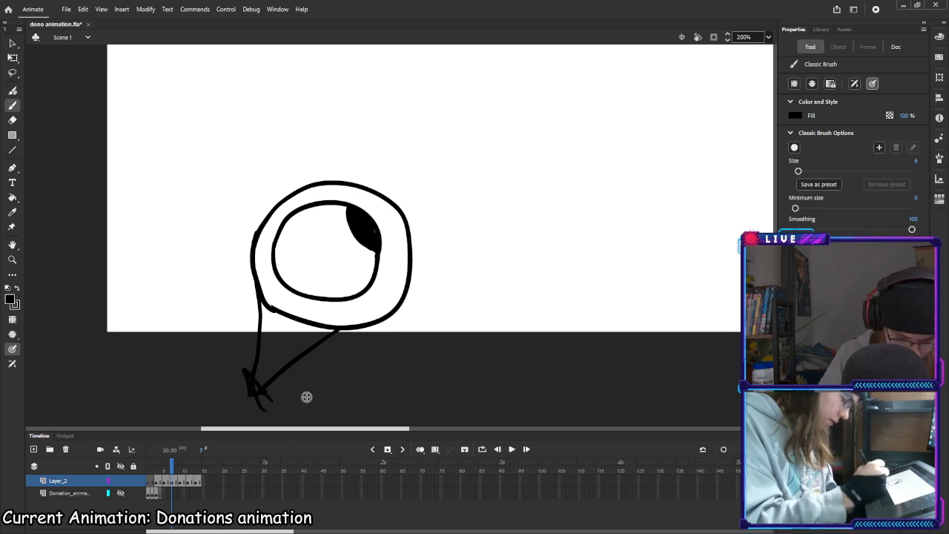
# In frame 9, onion-skin the previous pose and draw the tapering body beneath the head with a closed lower end
pyautogui.click(180, 481)
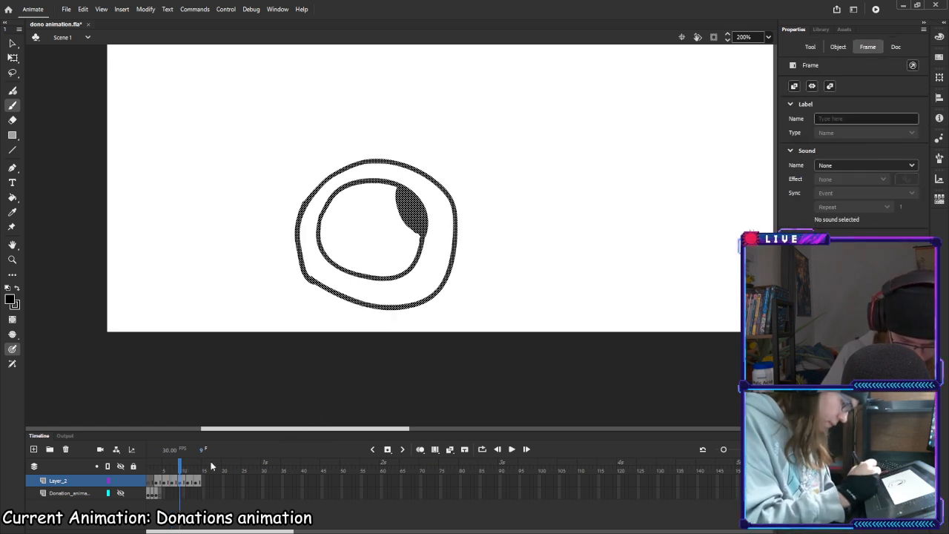
pyautogui.click(421, 451)
pyautogui.moveTo(199, 470); pyautogui.dragTo(175, 469)
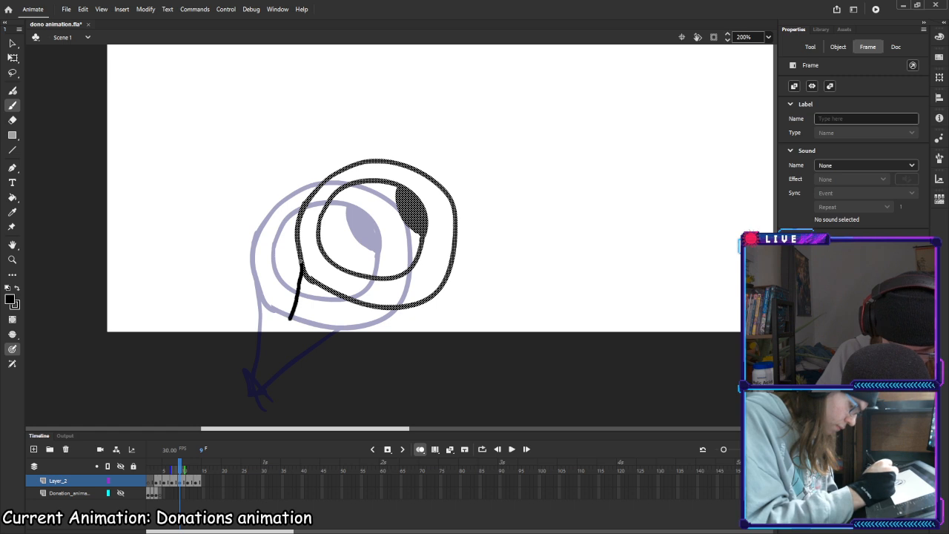
pyautogui.moveTo(290, 318); pyautogui.dragTo(281, 338)
pyautogui.moveTo(354, 300); pyautogui.dragTo(325, 316)
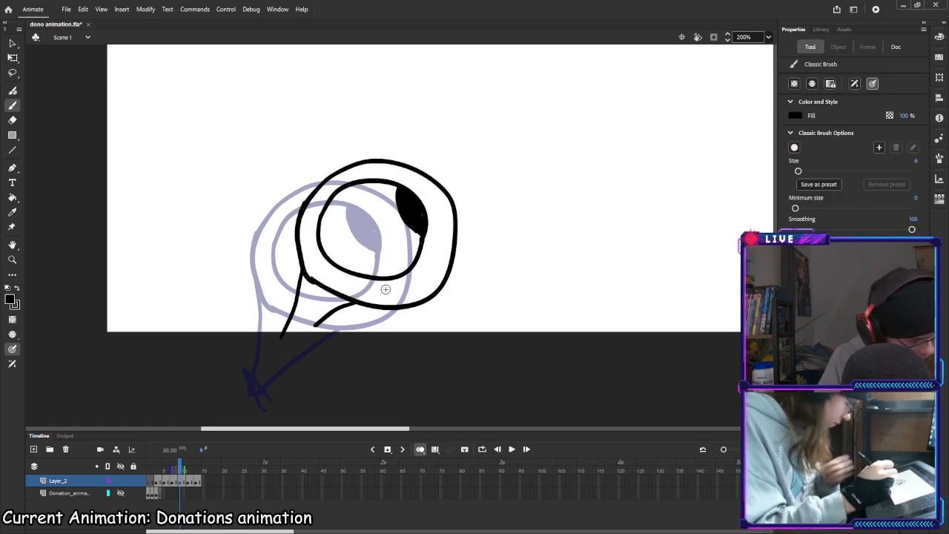
pyautogui.hotkey('ctrl', 'z')
pyautogui.moveTo(394, 307)
pyautogui.mouseDown()
pyautogui.moveTo(331, 334)
pyautogui.moveTo(279, 339)
pyautogui.mouseUp()
# Draw the two body lines beneath the head in frame 11, redoing the lower line until it curves down past the stage edge
pyautogui.click(191, 482)
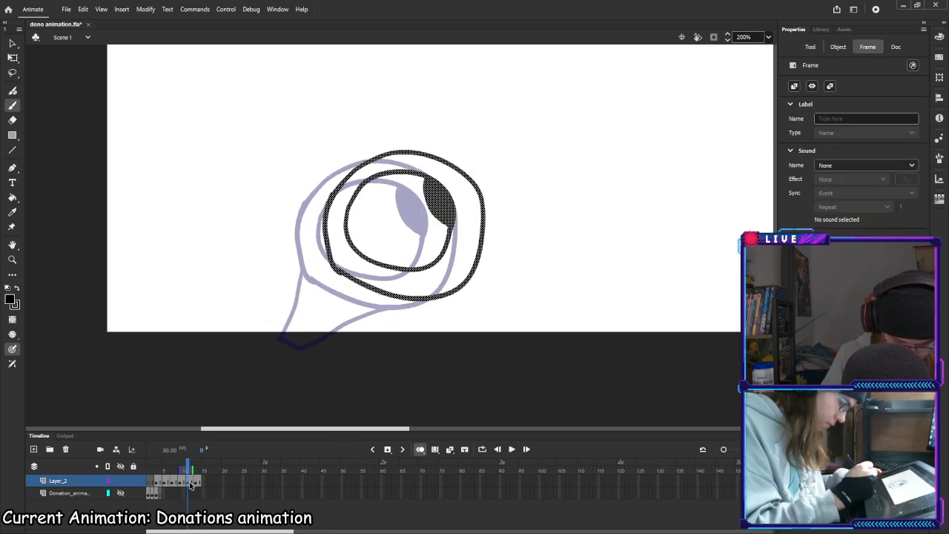
pyautogui.moveTo(330, 252); pyautogui.dragTo(326, 283)
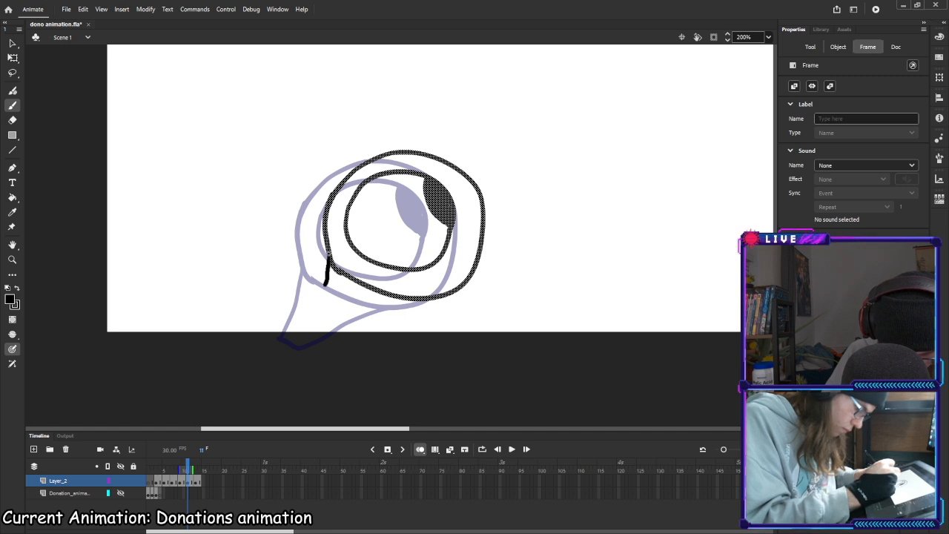
pyautogui.moveTo(300, 345)
pyautogui.mouseDown()
pyautogui.moveTo(330, 349)
pyautogui.moveTo(407, 285)
pyautogui.moveTo(356, 340)
pyautogui.mouseUp()
pyautogui.hotkey('ctrl', 'z')
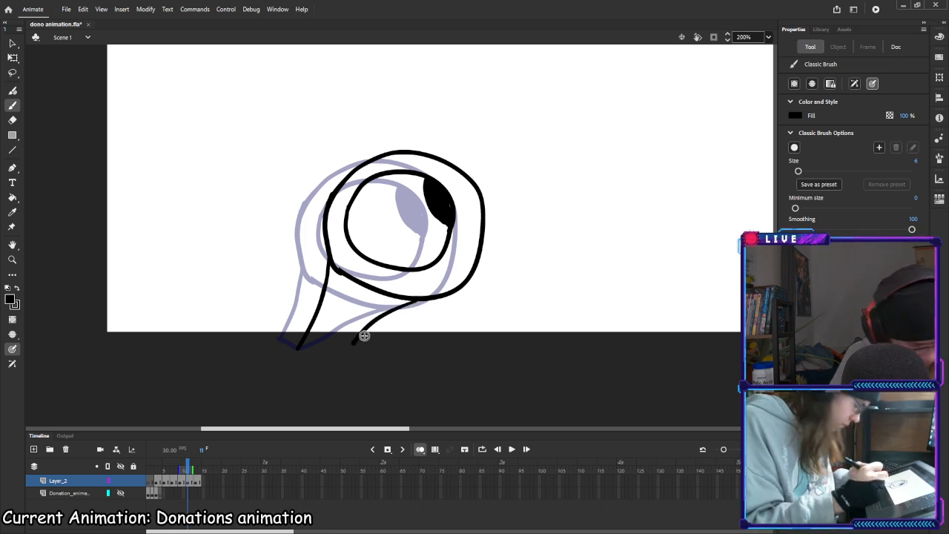
pyautogui.hotkey('ctrl', 'z')
pyautogui.moveTo(414, 298)
pyautogui.mouseDown()
pyautogui.moveTo(365, 319)
pyautogui.moveTo(337, 349)
pyautogui.mouseUp()
# Extend the onion skin back to earlier poses, straighten frame 11's lower body line with brush and eraser, and close off the body's end
pyautogui.moveTo(179, 469); pyautogui.dragTo(169, 483)
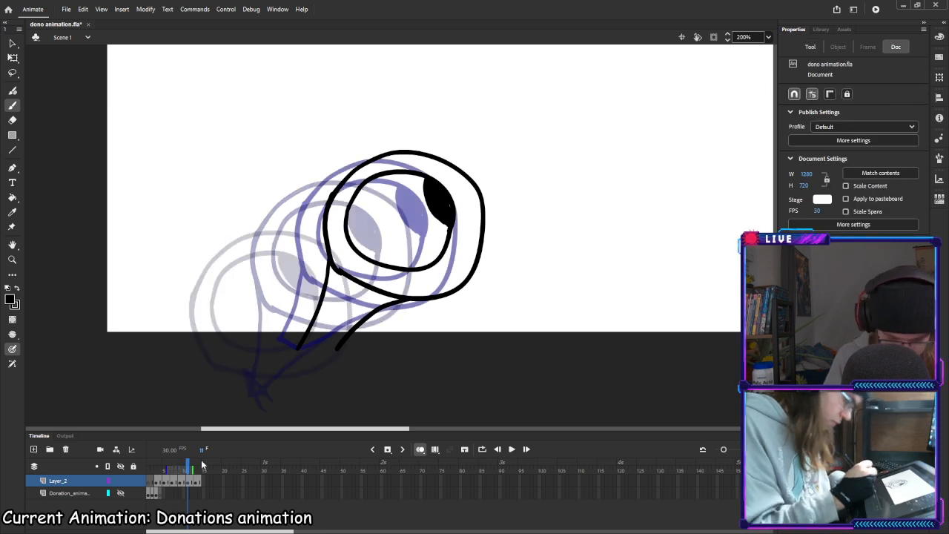
pyautogui.moveTo(330, 347); pyautogui.dragTo(386, 303)
pyautogui.press('e')
pyautogui.moveTo(343, 360)
pyautogui.mouseDown()
pyautogui.moveTo(356, 330)
pyautogui.moveTo(334, 341)
pyautogui.moveTo(382, 310)
pyautogui.mouseUp()
pyautogui.press('b')
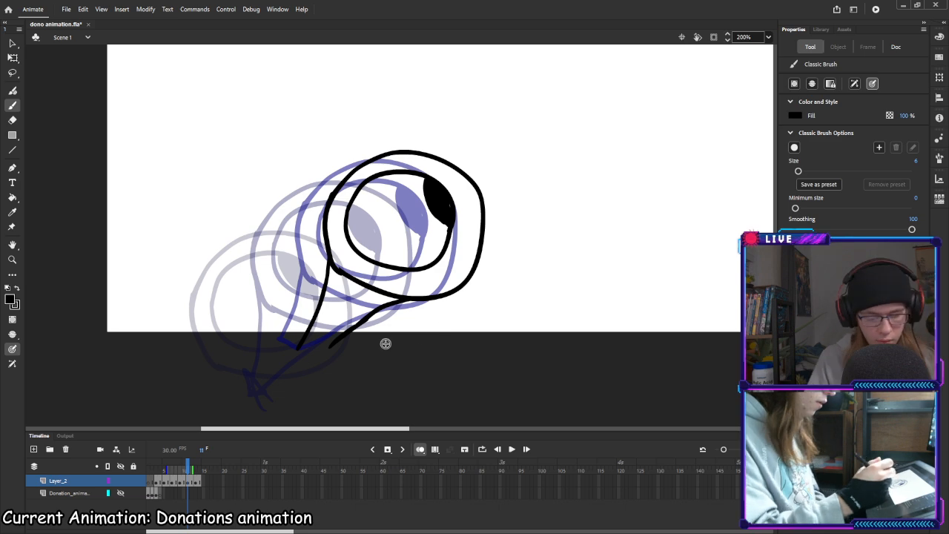
pyautogui.moveTo(288, 349); pyautogui.dragTo(358, 344)
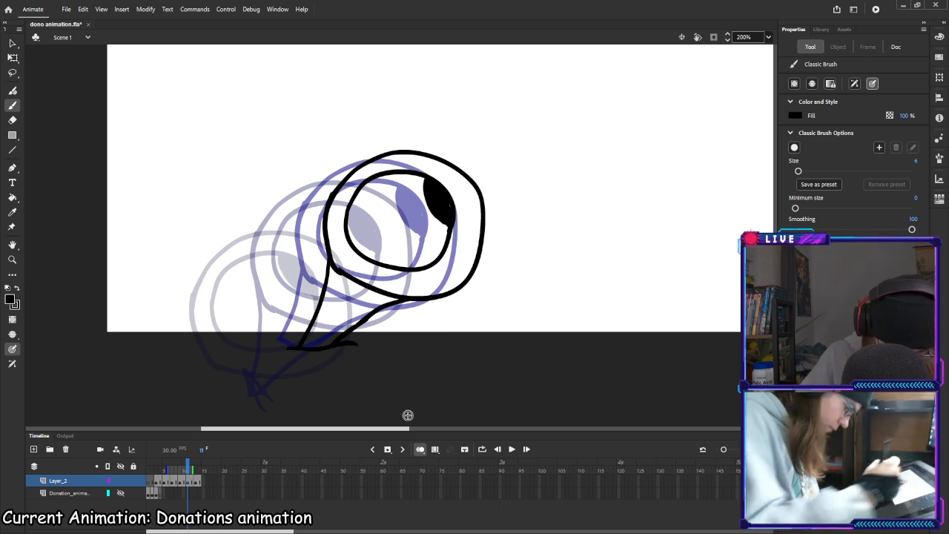
# Draw the two curved body lines from the head down past the stage edge in frame 13
pyautogui.click(197, 482)
pyautogui.press('space')
pyautogui.moveTo(451, 332); pyautogui.dragTo(436, 352)
pyautogui.moveTo(330, 268); pyautogui.dragTo(295, 371)
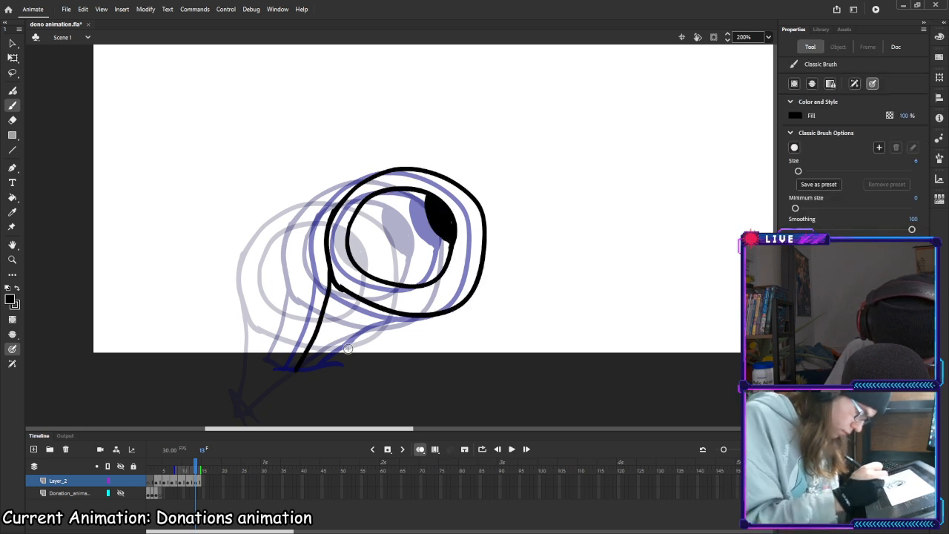
pyautogui.moveTo(327, 373)
pyautogui.mouseDown()
pyautogui.moveTo(362, 336)
pyautogui.moveTo(403, 319)
pyautogui.moveTo(445, 328)
pyautogui.moveTo(458, 313)
pyautogui.mouseUp()
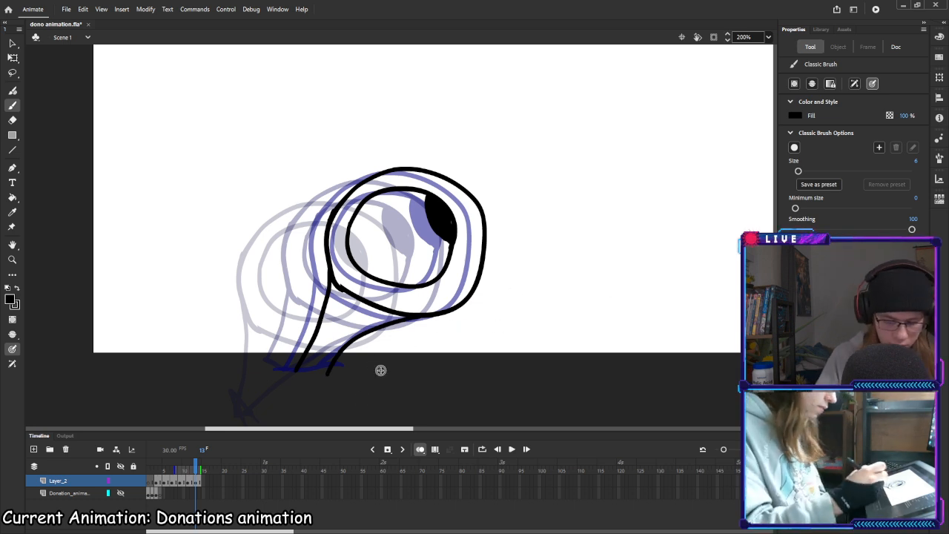
# Turn off onion skinning and play the animation to check the motion of the head and body
pyautogui.click(420, 449)
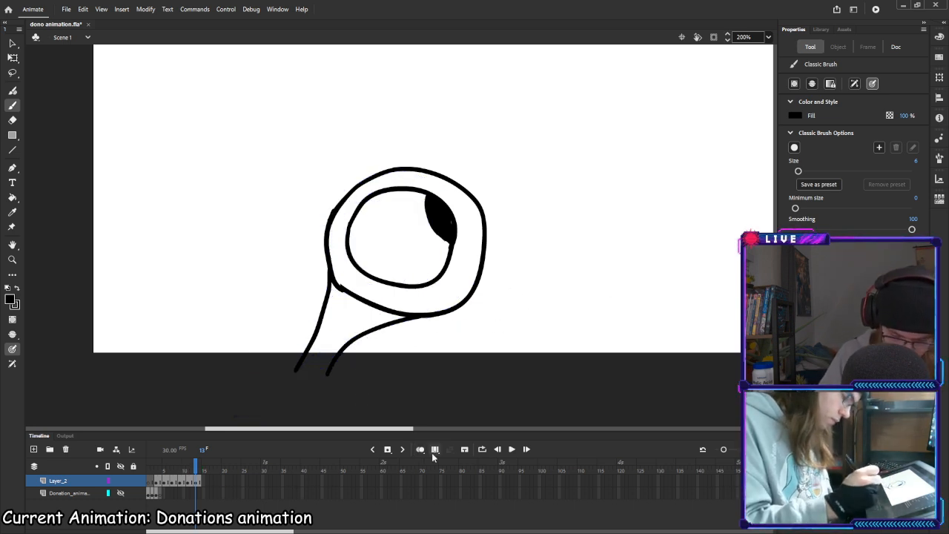
pyautogui.click(196, 469)
pyautogui.press('Return')
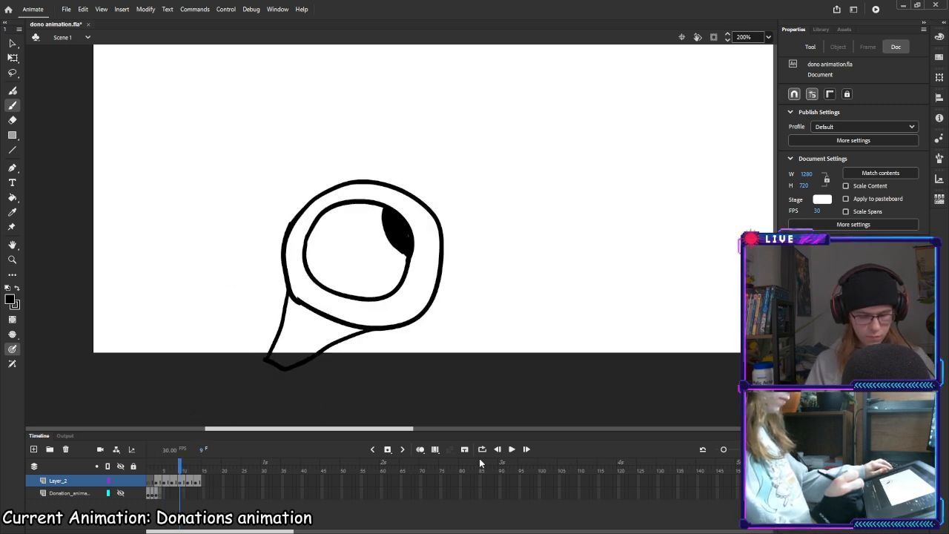
# Step through the early frames to frame 14 and draw a short mouth line near the head's right edge
pyautogui.click(160, 481)
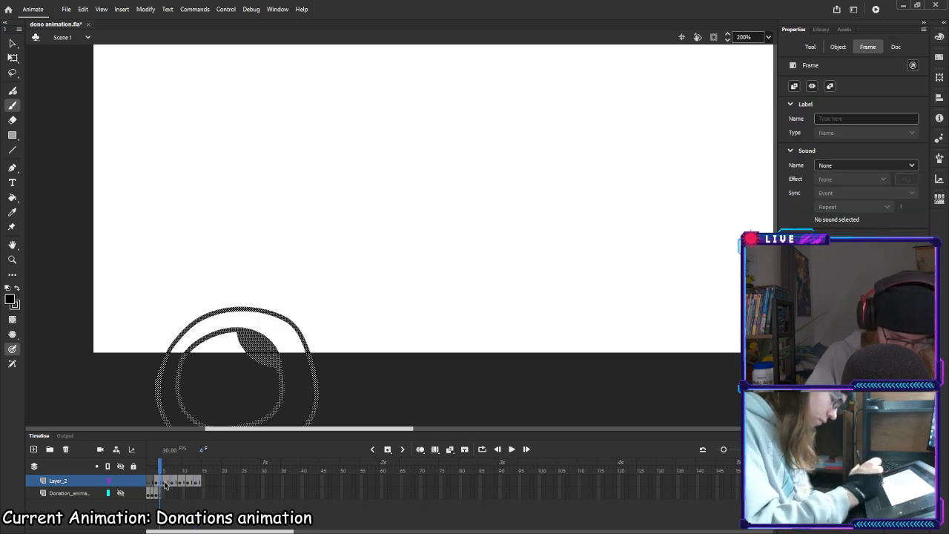
pyautogui.click(156, 481)
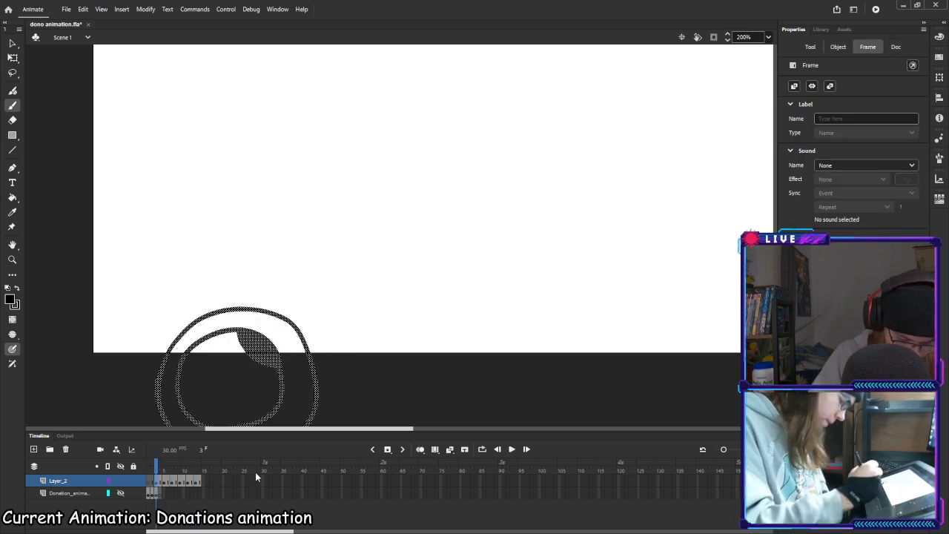
pyautogui.click(164, 466)
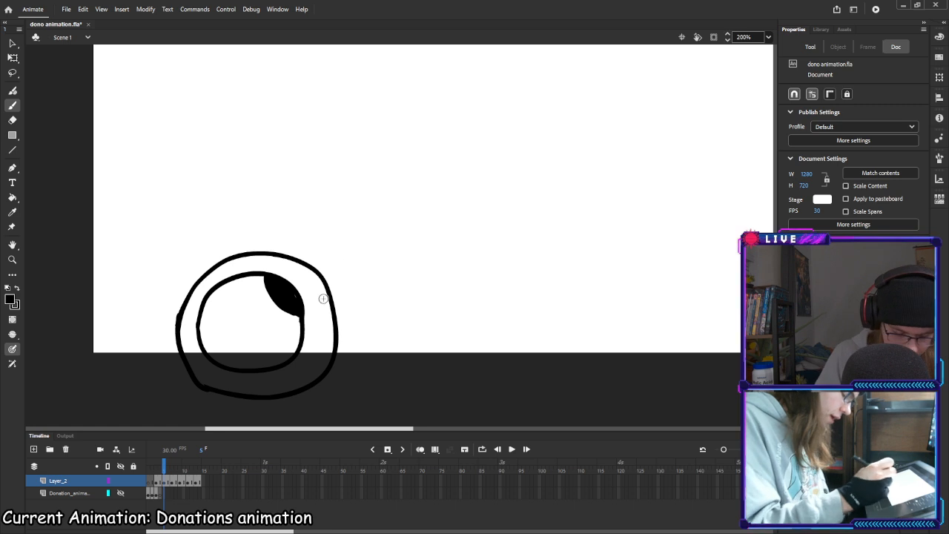
pyautogui.moveTo(164, 472); pyautogui.dragTo(201, 466)
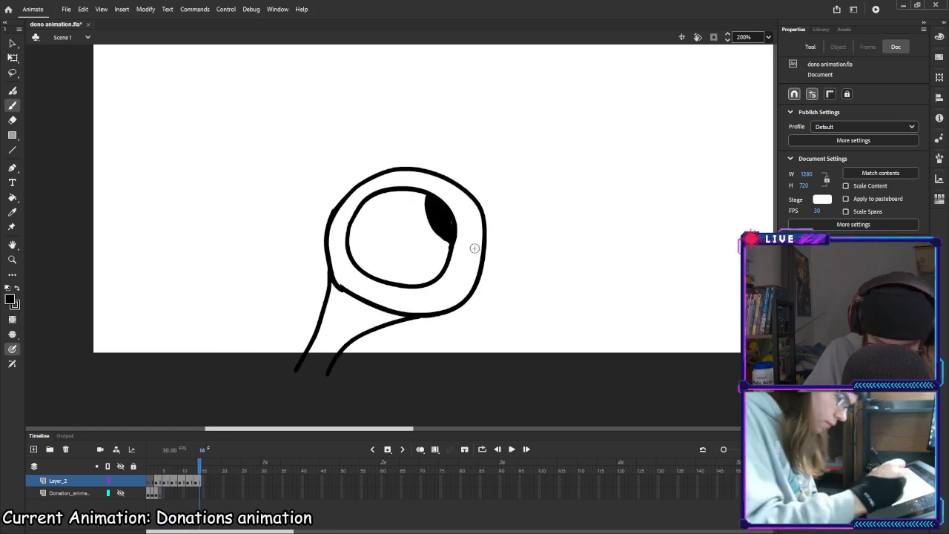
pyautogui.moveTo(467, 262); pyautogui.dragTo(478, 271)
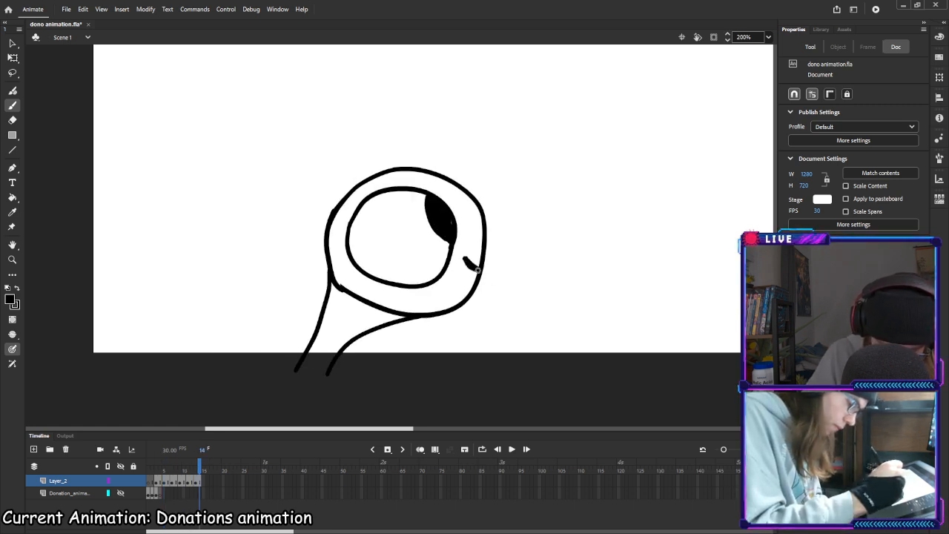
# Turn on onion skinning at frame 11 of Layer_2 and set its range to show only the following pose up to frame 14
pyautogui.click(188, 481)
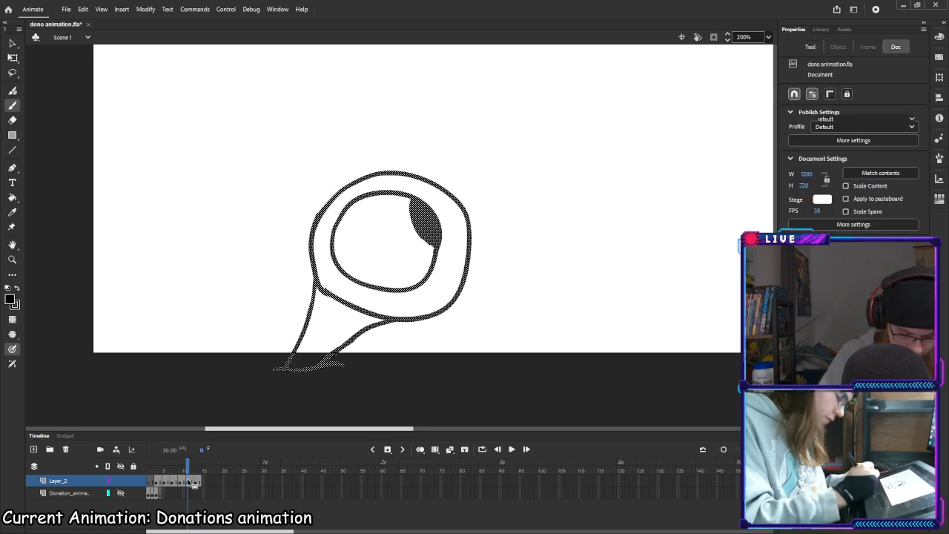
pyautogui.click(419, 451)
pyautogui.moveTo(164, 469); pyautogui.dragTo(202, 469)
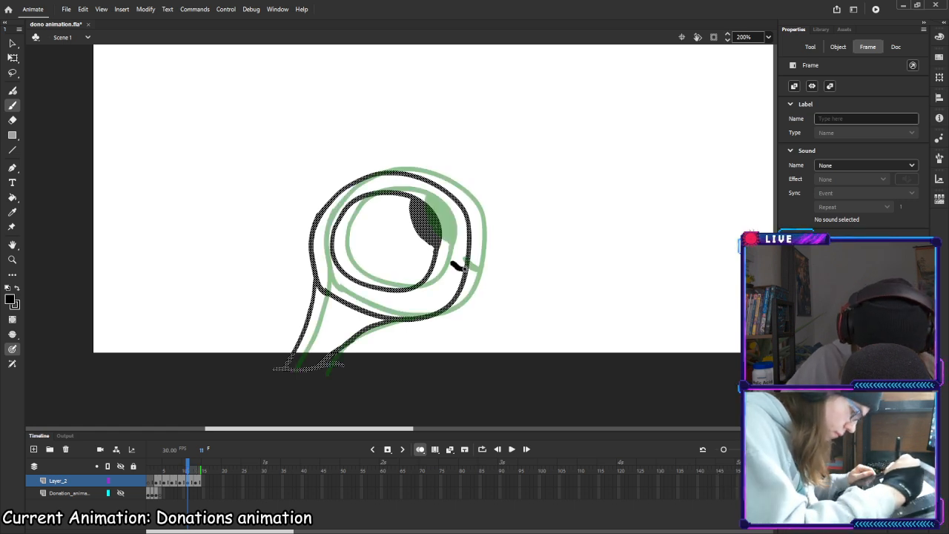
# Draw a short slanted mouth line at the head's right edge in frame 11 and erase the part overshooting the outline
pyautogui.moveTo(465, 268); pyautogui.dragTo(468, 269)
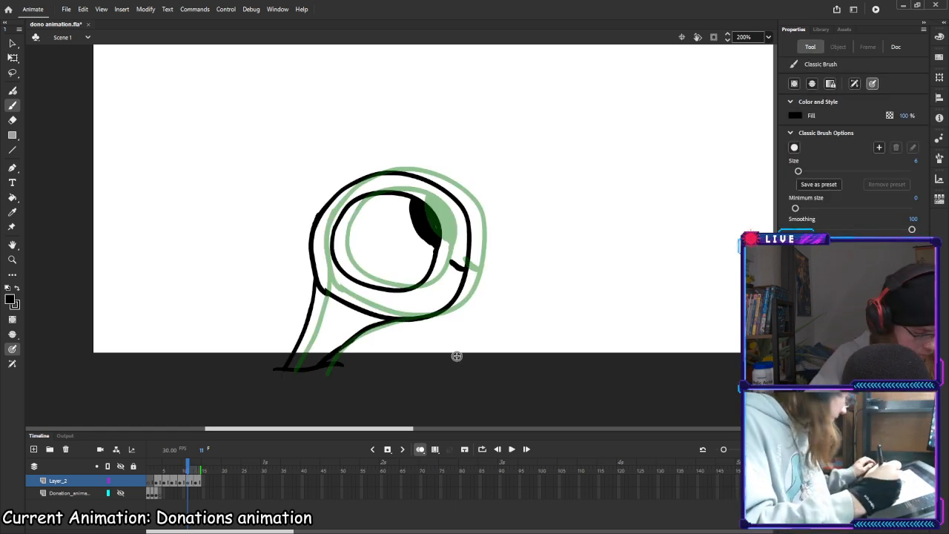
pyautogui.hotkey('ctrl', 'a')
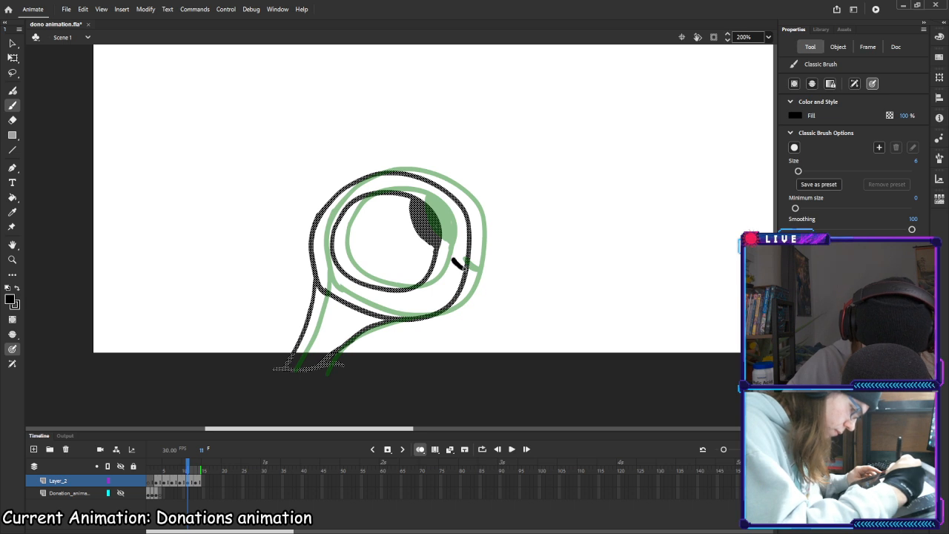
pyautogui.hotkey('ctrl', 'shift', 'a')
pyautogui.press('e')
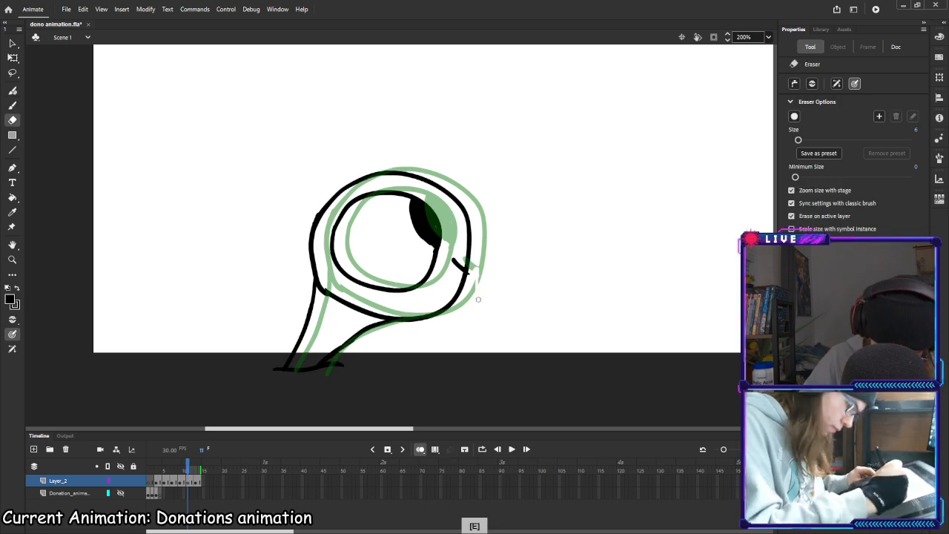
pyautogui.moveTo(479, 299); pyautogui.dragTo(480, 300)
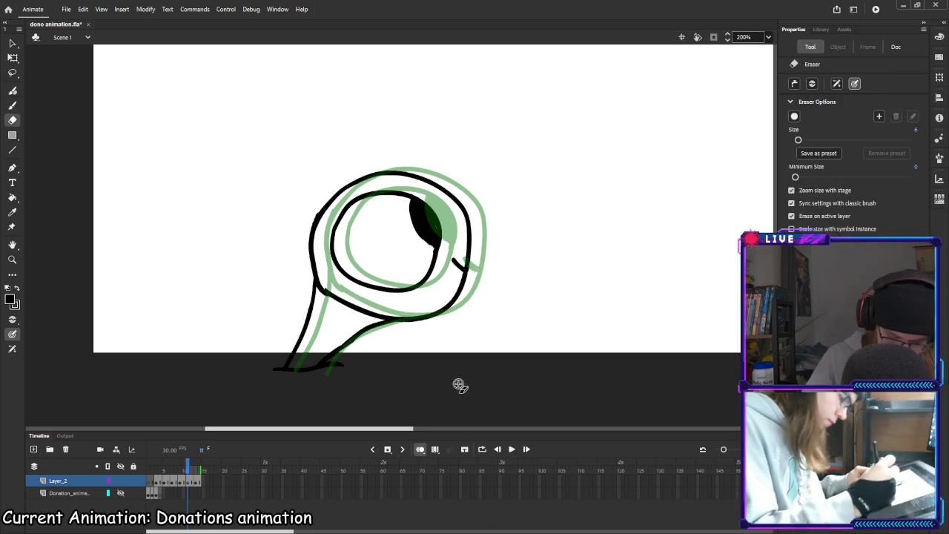
# Draw a short curved mouth line at the head's right edge in frames 9, 7 and 5, guided by the onion skin
pyautogui.click(180, 483)
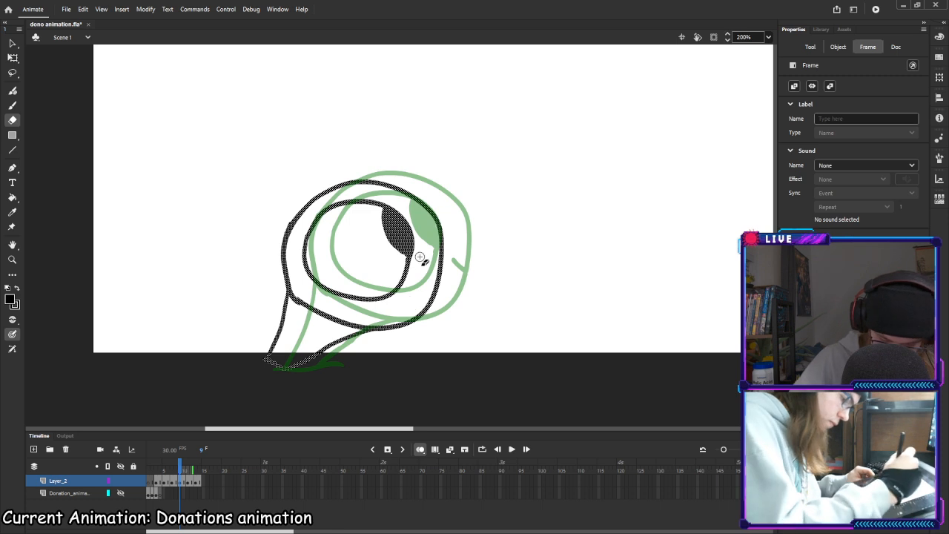
pyautogui.press('b')
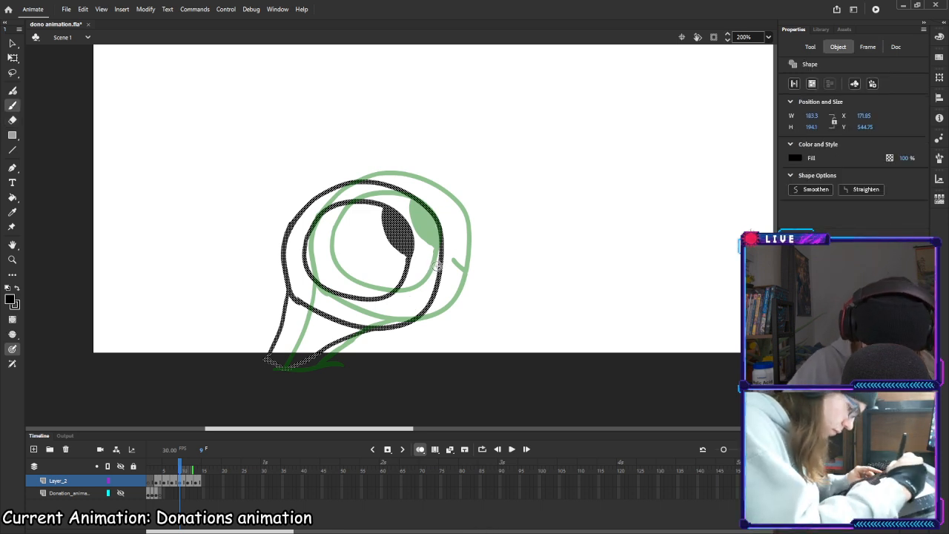
pyautogui.moveTo(428, 262); pyautogui.dragTo(439, 269)
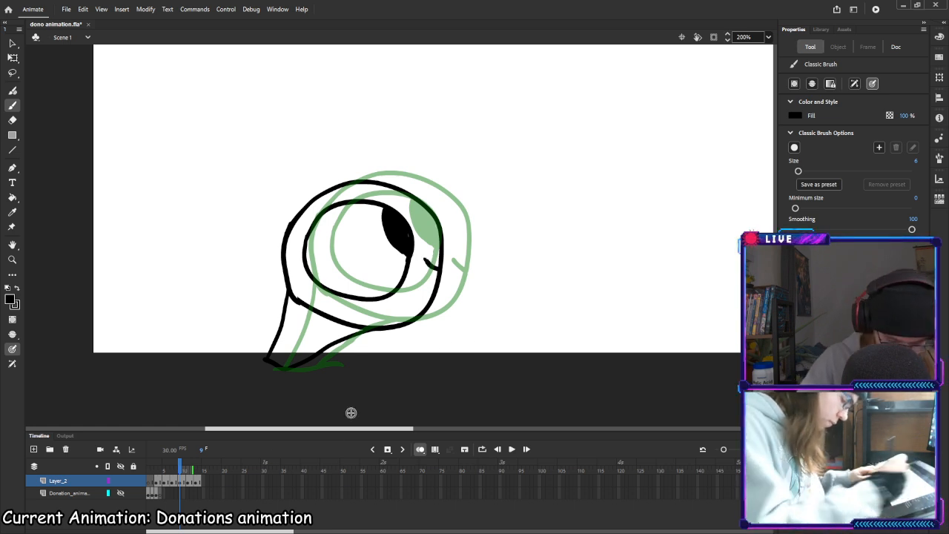
pyautogui.click(172, 482)
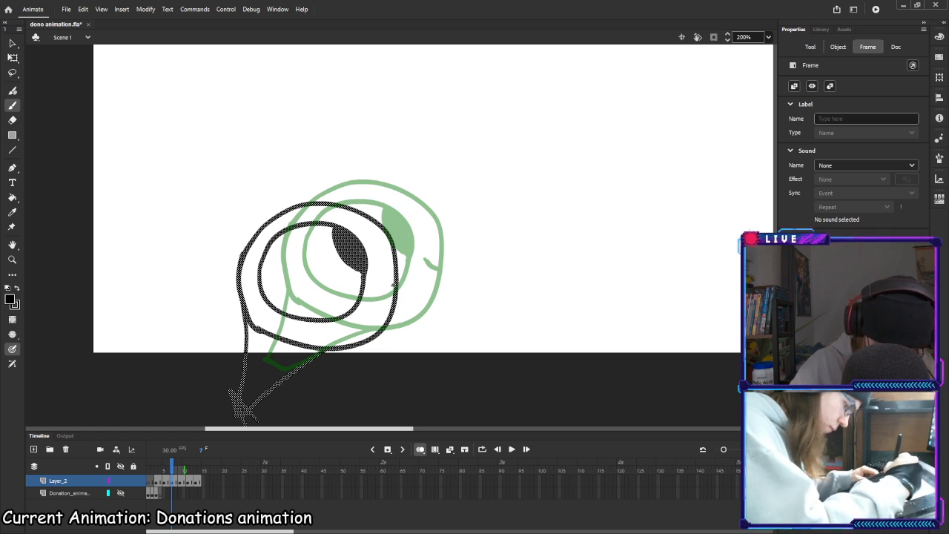
pyautogui.moveTo(380, 278); pyautogui.dragTo(397, 283)
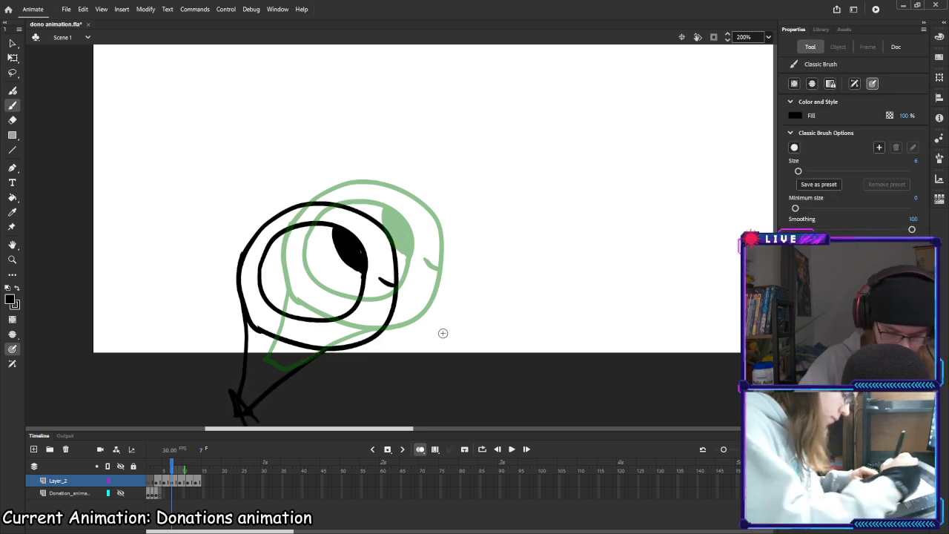
pyautogui.click(165, 482)
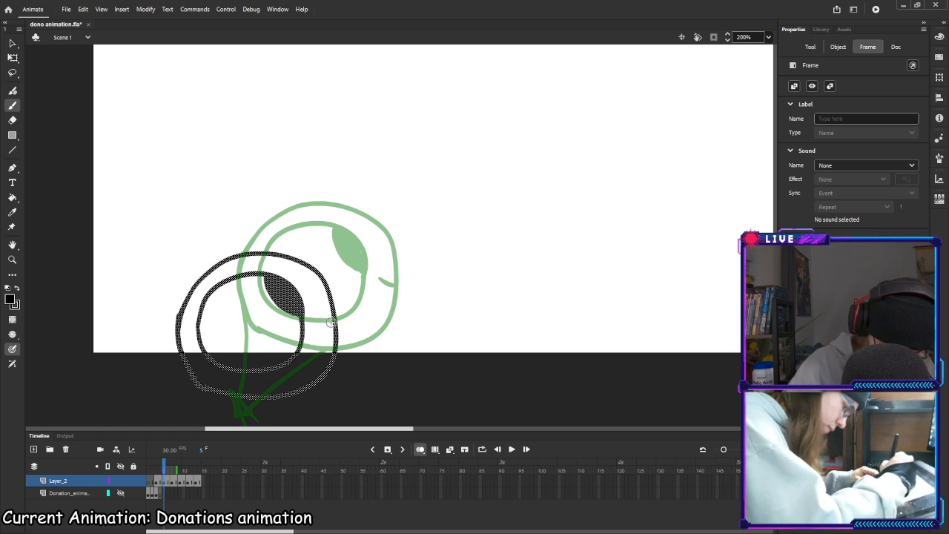
pyautogui.moveTo(321, 320); pyautogui.dragTo(333, 325)
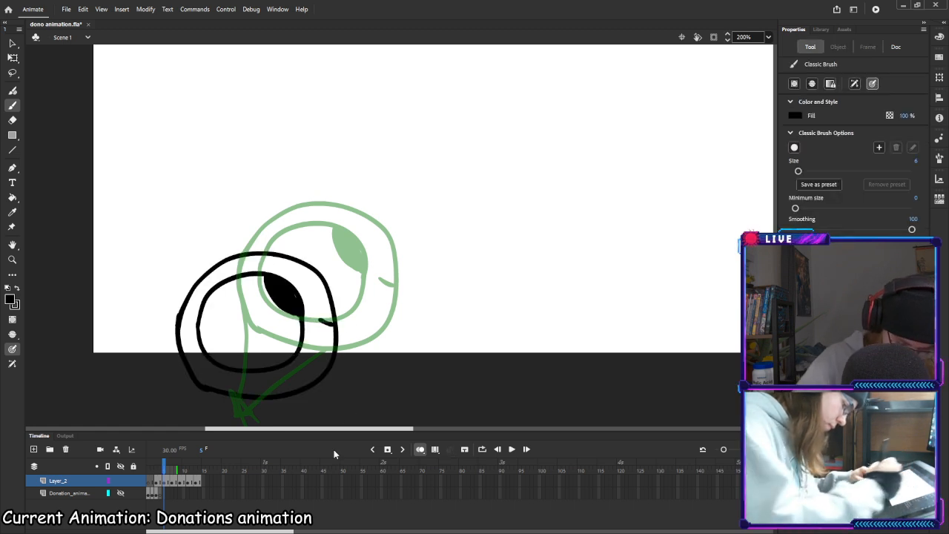
# Scrub from the opening frames to frame 14 to check how the mouth moves with the head
pyautogui.click(161, 482)
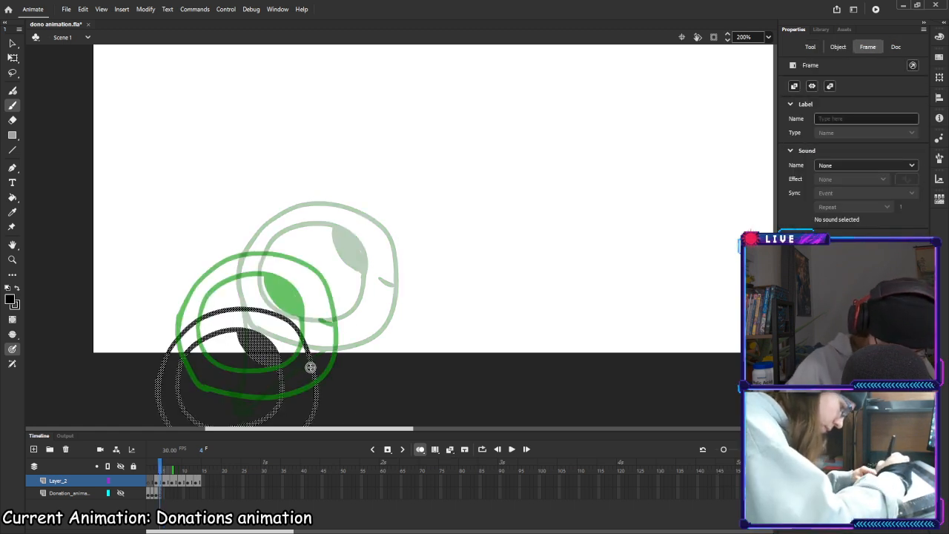
pyautogui.press('space')
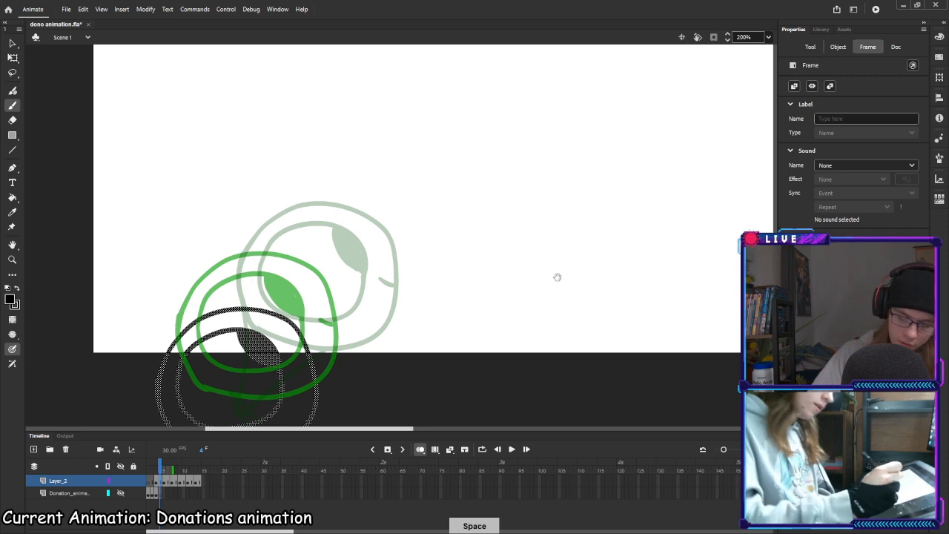
pyautogui.moveTo(551, 280); pyautogui.dragTo(510, 291)
pyautogui.click(161, 472)
pyautogui.moveTo(148, 471)
pyautogui.mouseDown()
pyautogui.moveTo(200, 471)
pyautogui.moveTo(155, 471)
pyautogui.mouseUp()
pyautogui.moveTo(154, 471); pyautogui.dragTo(252, 473)
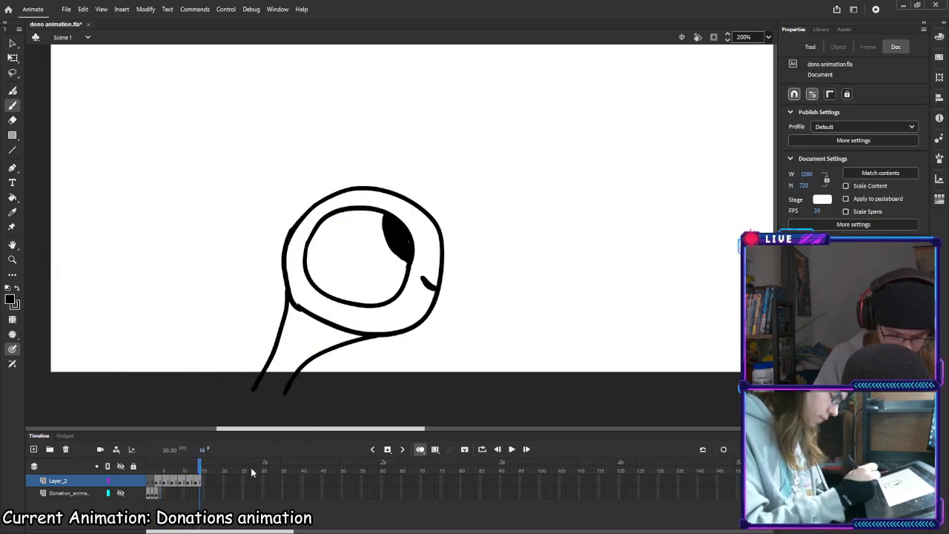
# Extend the final pose on Layer_2 by inserting frames after frame 14 until it holds to frame 33
pyautogui.click(197, 481)
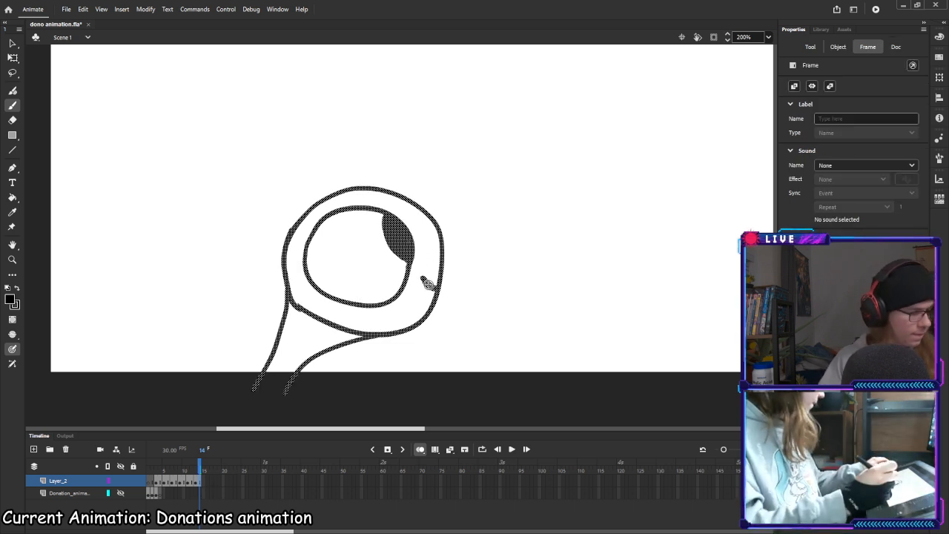
pyautogui.press('F5')
pyautogui.press('F5')
pyautogui.press('F5')
pyautogui.press('F5')
pyautogui.press('F5')
pyautogui.press('F5')
pyautogui.press('F5')
pyautogui.press('F5')
pyautogui.press('F5')
pyautogui.press('F5')
pyautogui.press('F5')
pyautogui.press('F5')
pyautogui.press('F5')
pyautogui.press('F5')
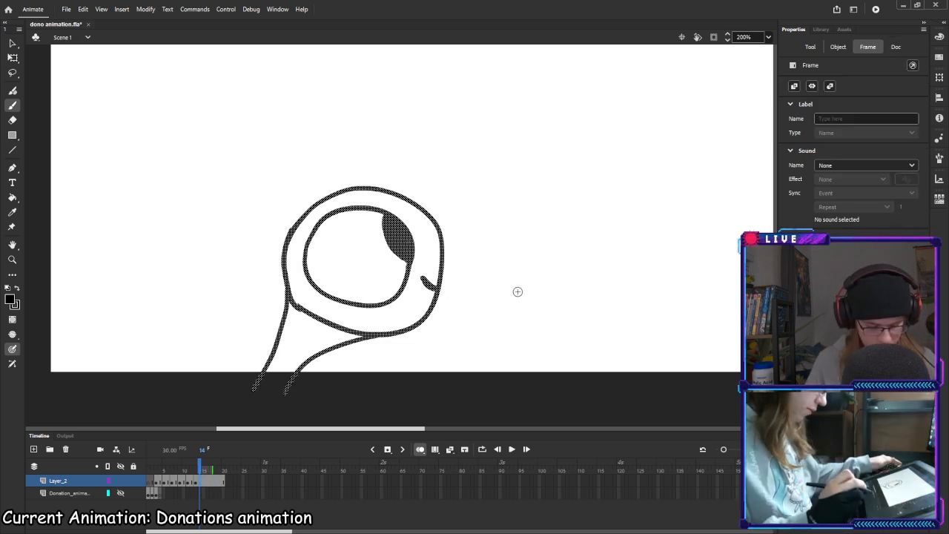
pyautogui.press('F5')
pyautogui.press('F5')
pyautogui.press('F5')
pyautogui.press('F5')
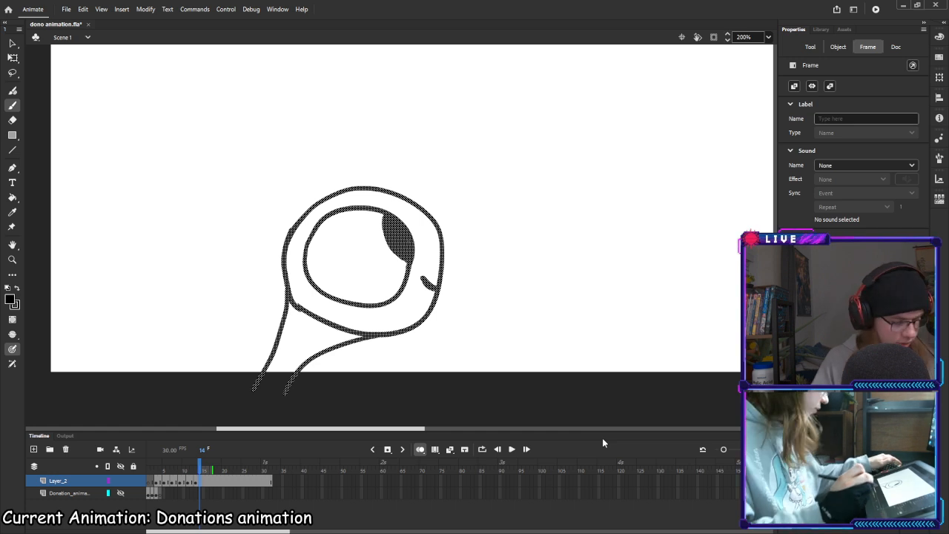
# Play the animation from frame 1 to check the head's entrance and the held final pose
pyautogui.moveTo(194, 468); pyautogui.dragTo(149, 468)
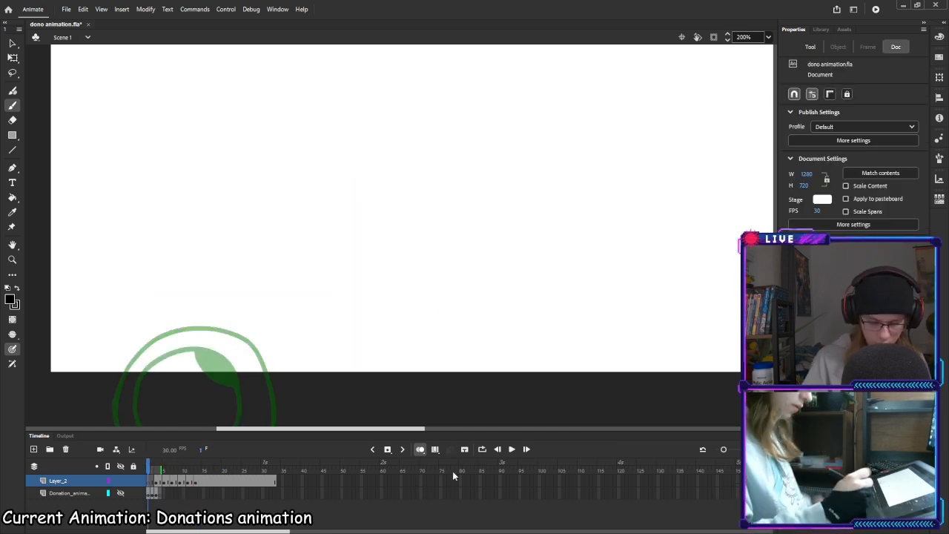
pyautogui.click(512, 450)
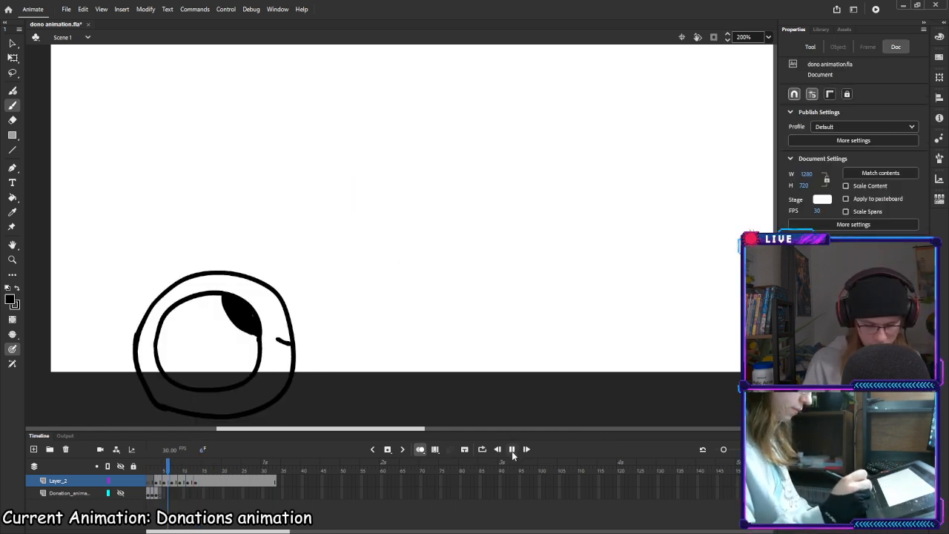
pyautogui.click(512, 450)
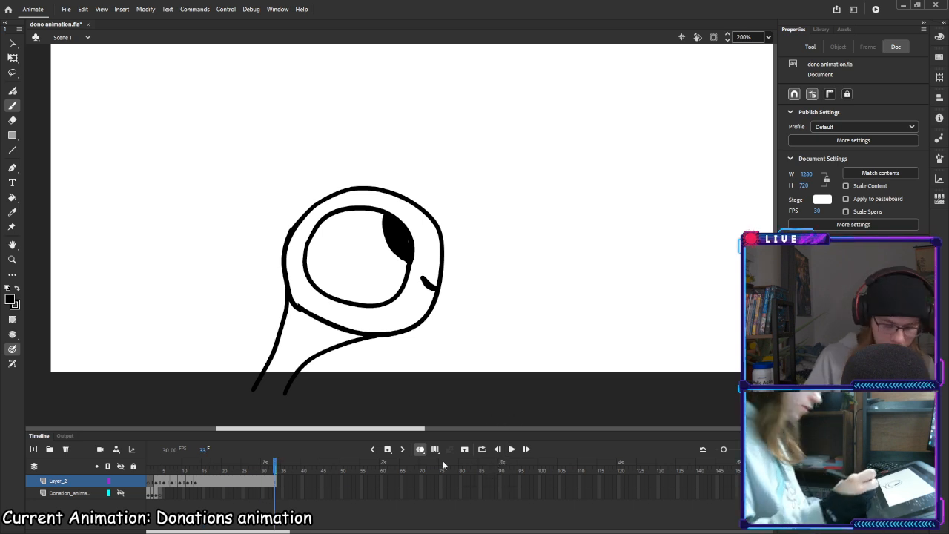
# Remove the added hold frames from the final pose so that Layer_2 ends at frame 14 again
pyautogui.click(200, 482)
pyautogui.hotkey('shift', 'F5')
pyautogui.hotkey('shift', 'F5')
pyautogui.hotkey('shift', 'F5')
pyautogui.hotkey('shift', 'F5')
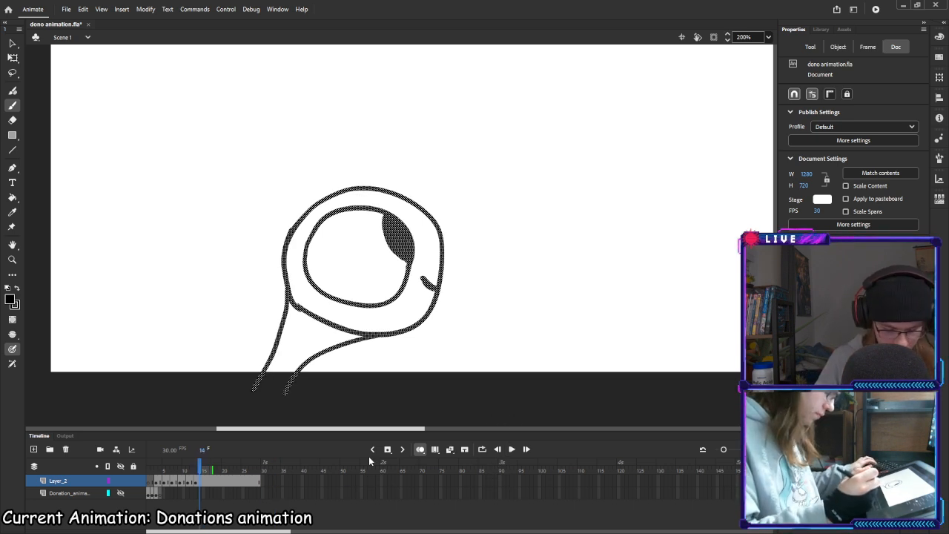
pyautogui.hotkey('shift', 'F5')
pyautogui.hotkey('shift', 'F5')
pyautogui.hotkey('shift', 'F5')
pyautogui.hotkey('shift', 'F5')
pyautogui.hotkey('shift', 'F5')
pyautogui.hotkey('shift', 'F5')
pyautogui.hotkey('shift', 'F5')
pyautogui.hotkey('shift', 'F5')
pyautogui.hotkey('shift', 'F5')
pyautogui.hotkey('shift', 'F5')
pyautogui.hotkey('shift', 'F5')
pyautogui.hotkey('shift', 'F5')
pyautogui.hotkey('shift', 'F5')
pyautogui.hotkey('shift', 'F5')
pyautogui.hotkey('shift', 'F5')
pyautogui.press('Return')
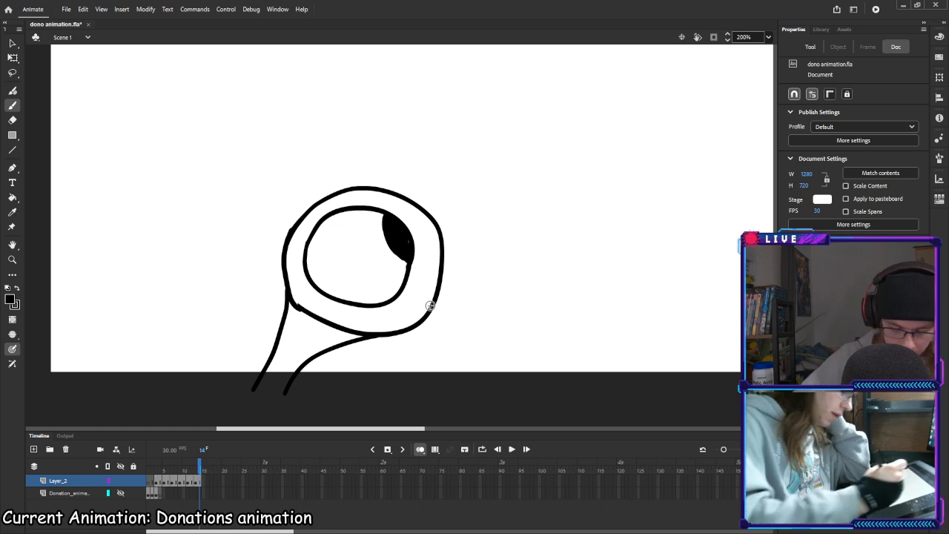
# Draw a short, nearly horizontal mouth line inside the head's right edge in frames 3 and 5
pyautogui.click(155, 483)
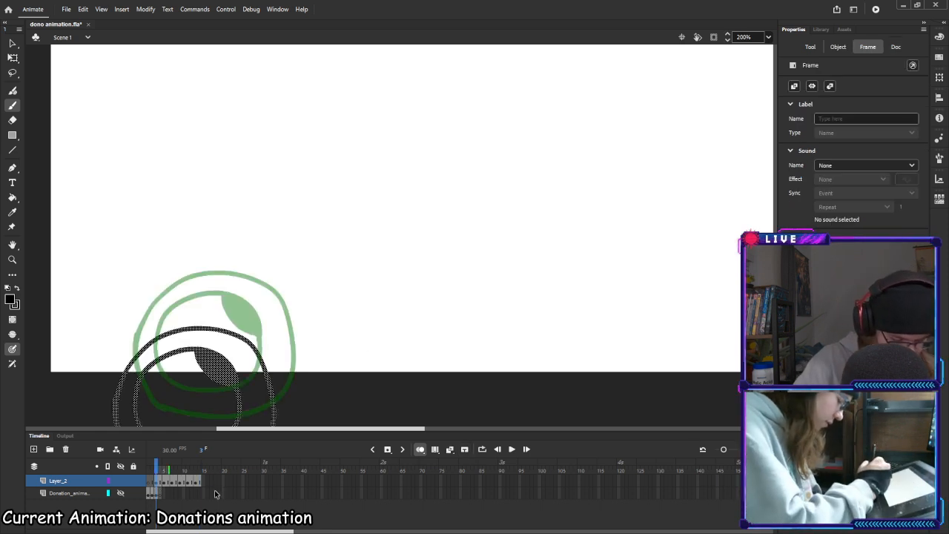
pyautogui.moveTo(317, 373); pyautogui.dragTo(315, 323)
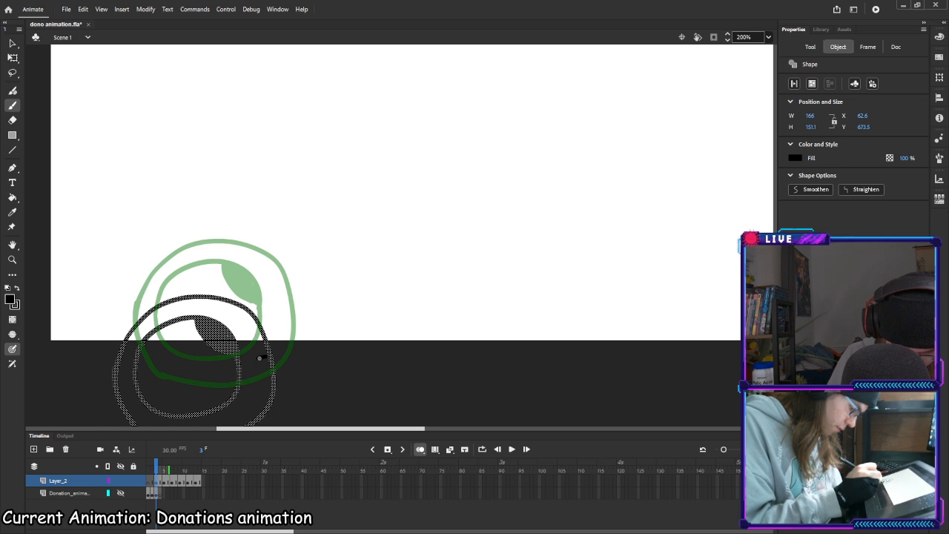
pyautogui.moveTo(255, 359); pyautogui.dragTo(267, 356)
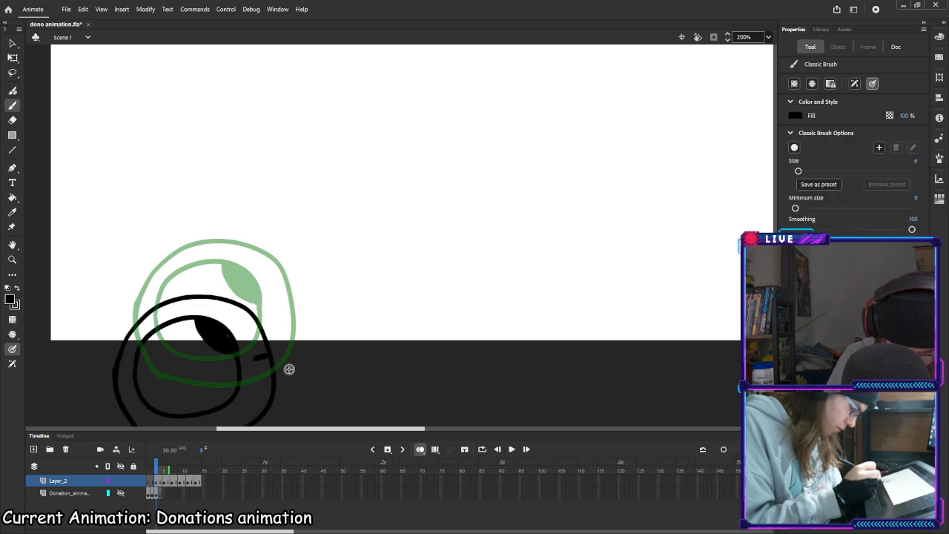
pyautogui.click(165, 482)
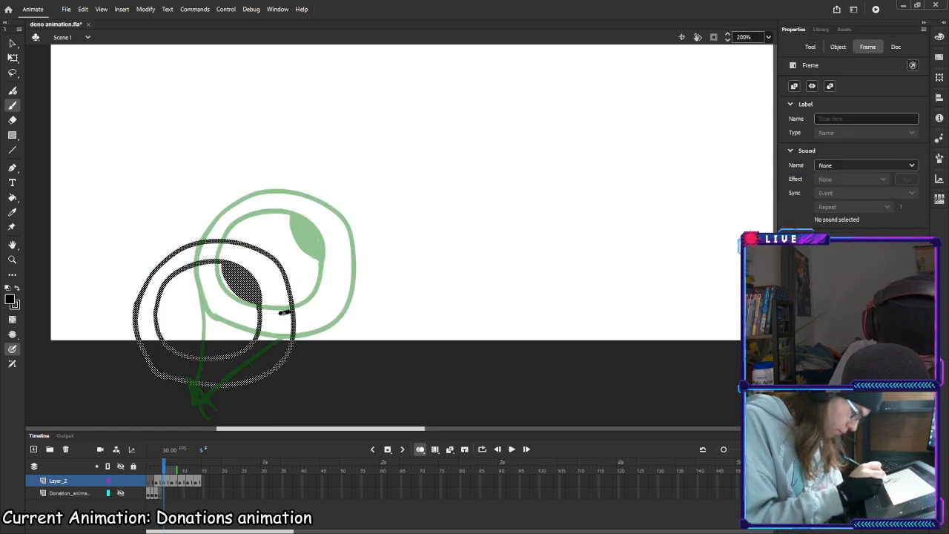
pyautogui.moveTo(284, 313); pyautogui.dragTo(281, 313)
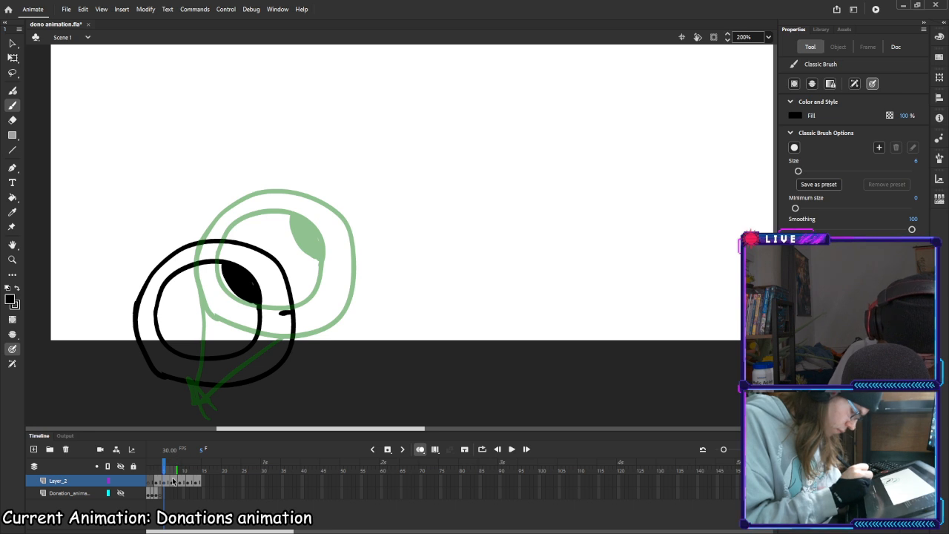
# Draw matching short, nearly horizontal mouth lines at the head's right edge in frames 7, 9, 11 and 13
pyautogui.click(172, 482)
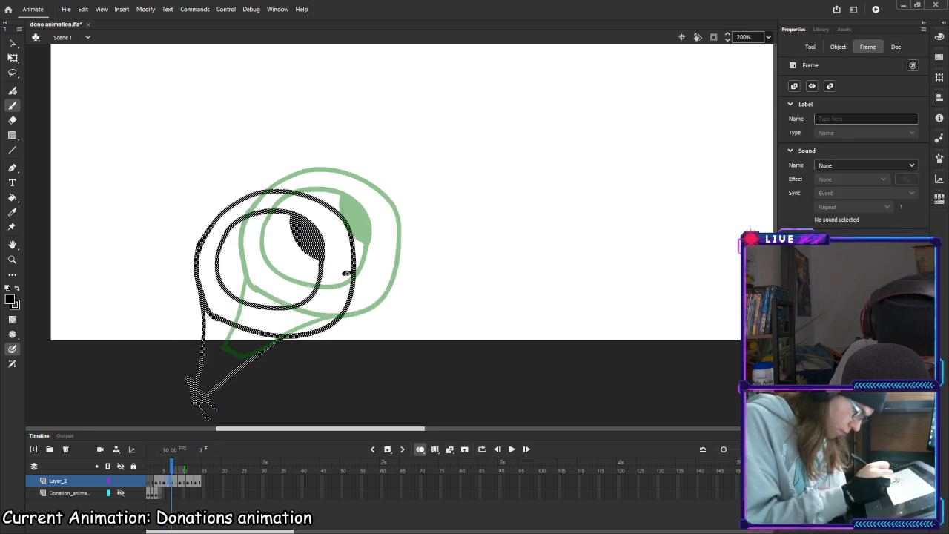
pyautogui.moveTo(347, 273); pyautogui.dragTo(428, 247)
pyautogui.click(181, 482)
pyautogui.click(188, 481)
pyautogui.click(197, 482)
# Show onion skins of the earlier poses at frame 13 and limit their range to start at about frame 8
pyautogui.press('space')
pyautogui.moveTo(625, 201); pyautogui.dragTo(571, 246)
pyautogui.click(198, 472)
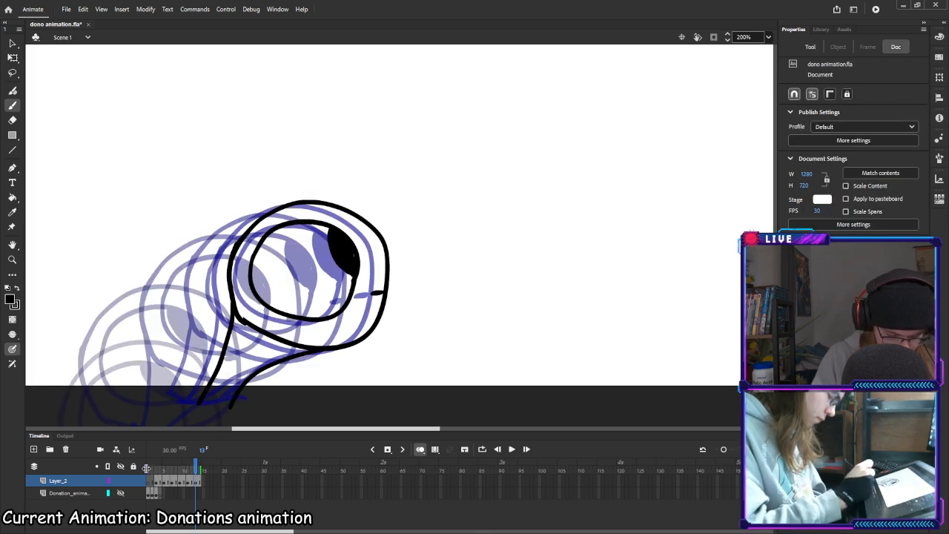
pyautogui.moveTo(146, 467); pyautogui.dragTo(175, 468)
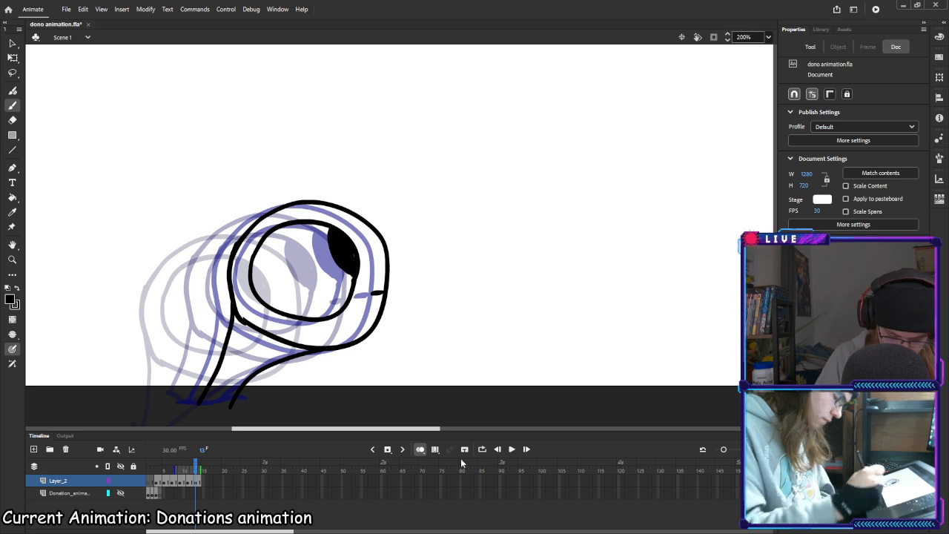
# Play the end of the animation and select frame 14 on Layer_2
pyautogui.click(512, 450)
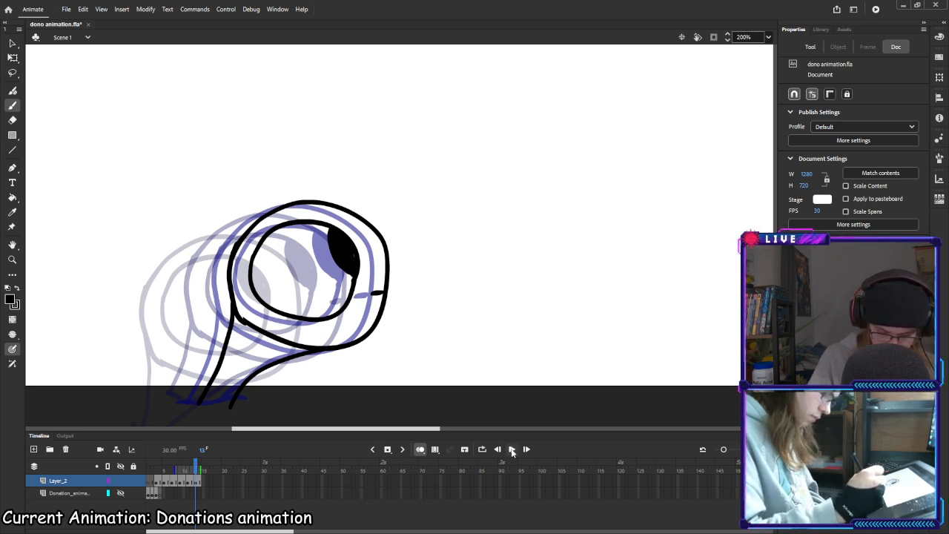
pyautogui.click(511, 450)
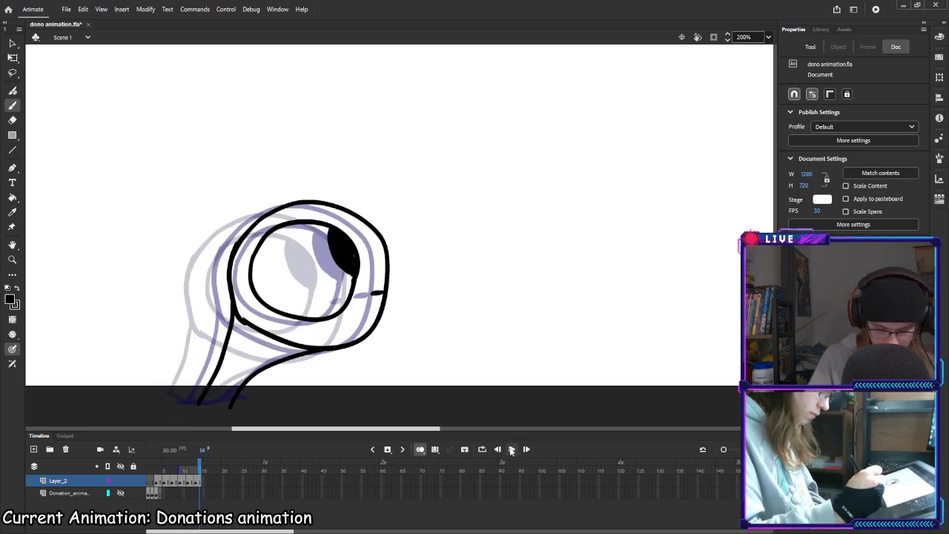
pyautogui.click(200, 482)
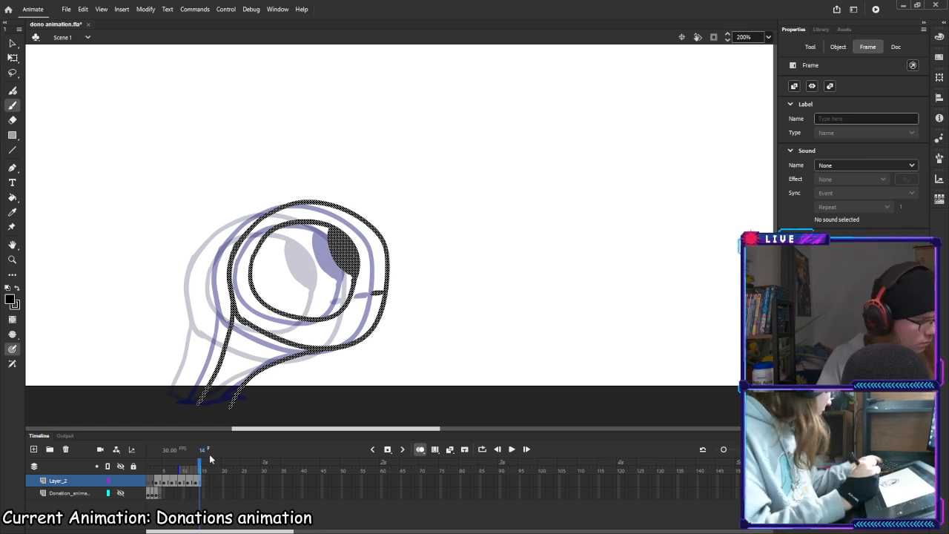
# Extend the head's last pose on Layer_2 to frame 37 and play the animation
pyautogui.press('F5')
pyautogui.press('F5')
pyautogui.press('F5')
pyautogui.press('F5')
pyautogui.press('F5')
pyautogui.press('F5')
pyautogui.press('F5')
pyautogui.press('F5')
pyautogui.press('F5')
pyautogui.press('F5')
pyautogui.press('F5')
pyautogui.press('F5')
pyautogui.press('F5')
pyautogui.press('F5')
pyautogui.press('F5')
pyautogui.press('F5')
pyautogui.press('F5')
pyautogui.press('F5')
pyautogui.press('F5')
pyautogui.press('F5')
pyautogui.click(194, 469)
pyautogui.click(482, 449)
pyautogui.click(512, 449)
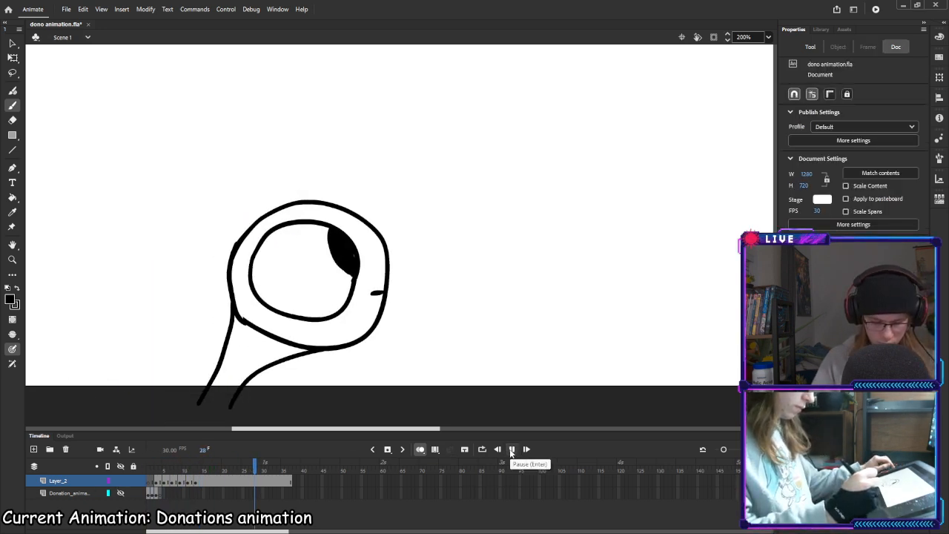
# Insert a keyframe at frame 31 on Layer_2 and erase the head's mouth line in it
pyautogui.click(269, 481)
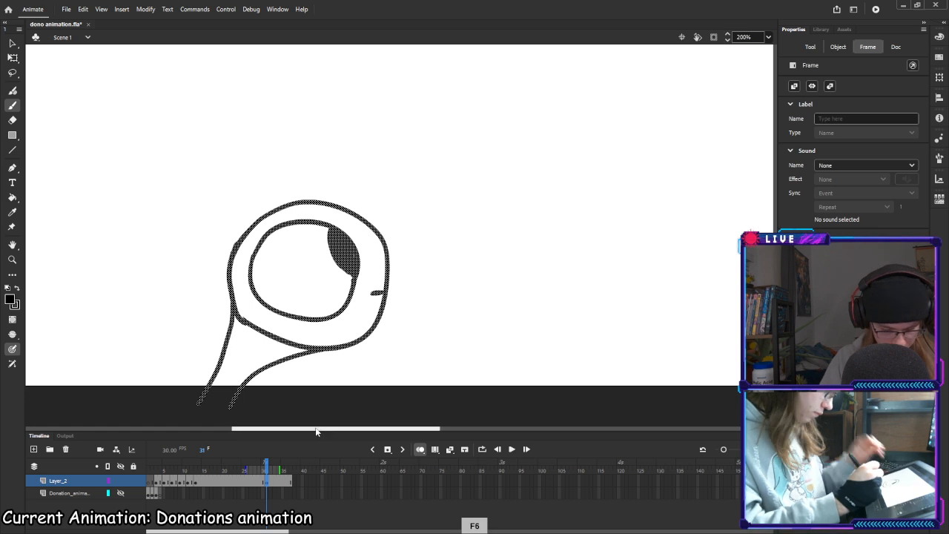
pyautogui.press('e')
pyautogui.moveTo(365, 301); pyautogui.dragTo(379, 293)
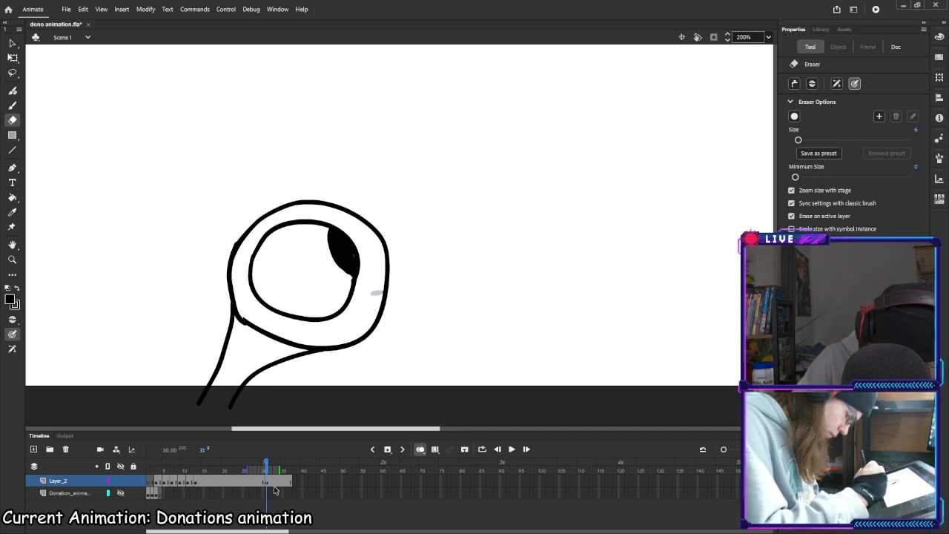
# Insert keyframes of the mouthless head at frames 33 and 35 on Layer_2
pyautogui.click(274, 483)
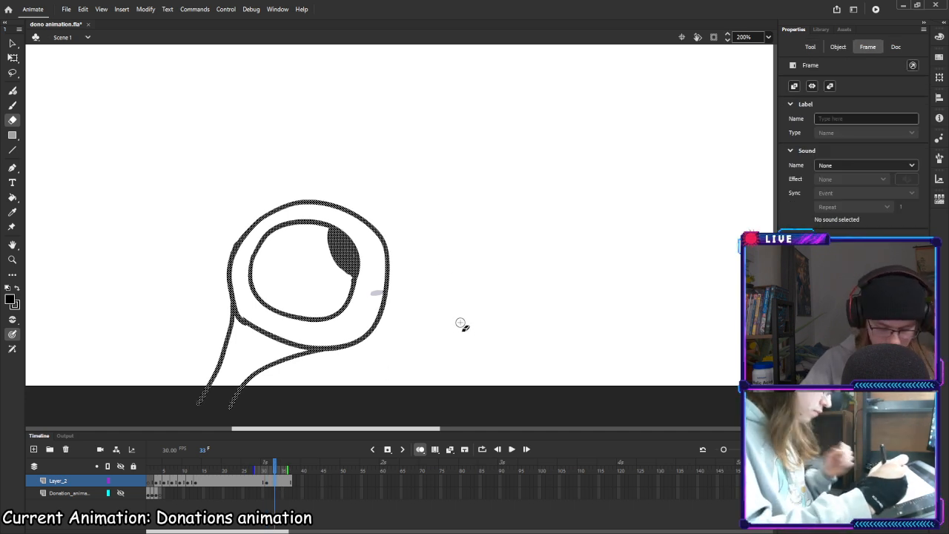
pyautogui.press('F6')
pyautogui.click(284, 483)
pyautogui.press('F6')
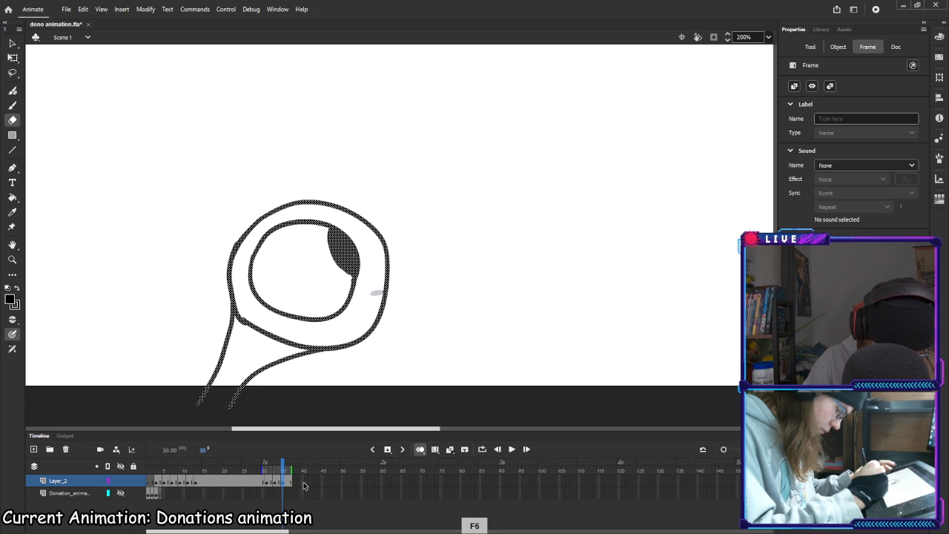
pyautogui.click(291, 482)
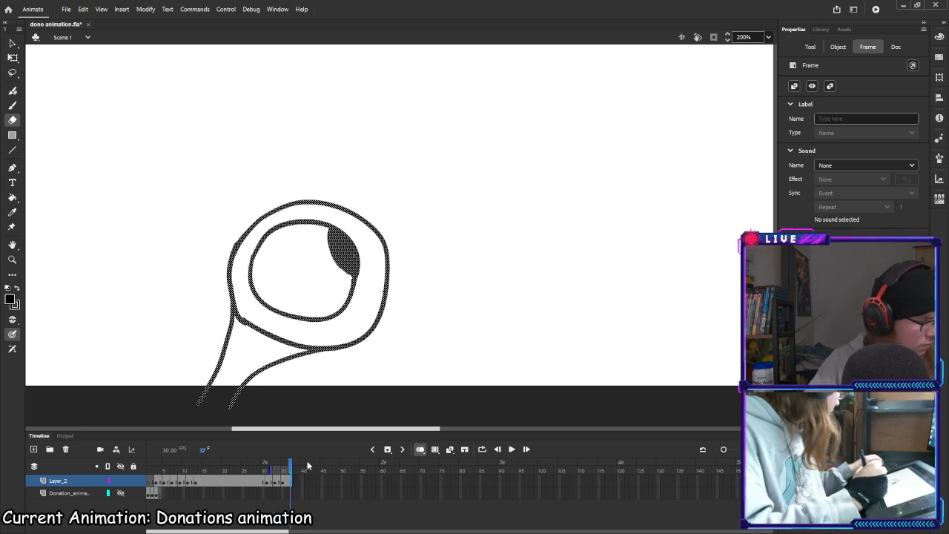
# Draw a short upward-curving smile at the head's right edge in frame 35 and a flatter in-between mouth line in frame 33
pyautogui.click(269, 481)
pyautogui.click(282, 483)
pyautogui.press('b')
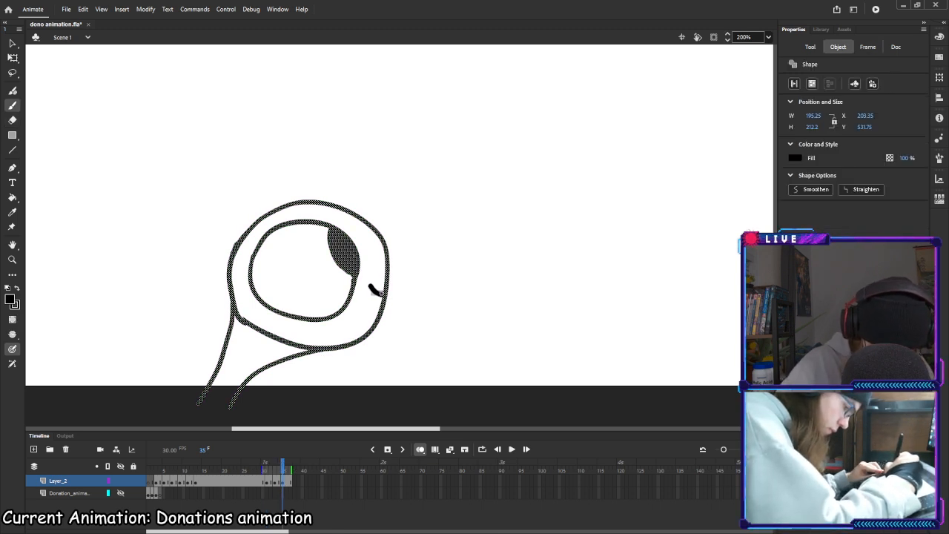
pyautogui.moveTo(372, 288); pyautogui.dragTo(370, 285)
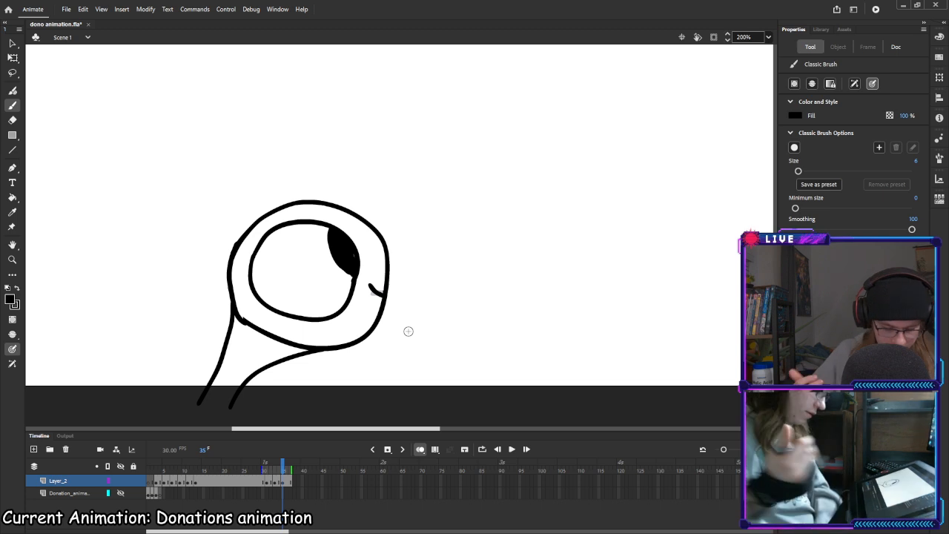
pyautogui.click(275, 481)
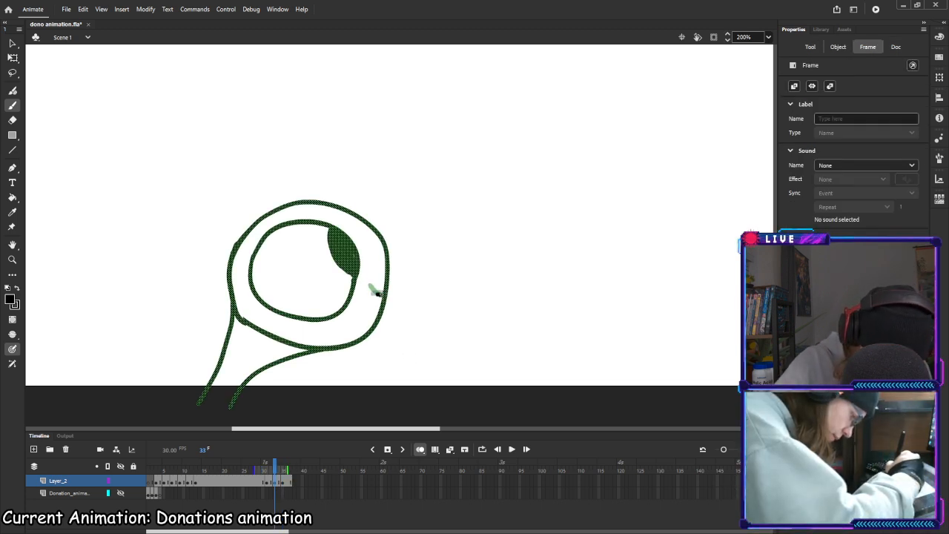
pyautogui.moveTo(380, 294); pyautogui.dragTo(384, 296)
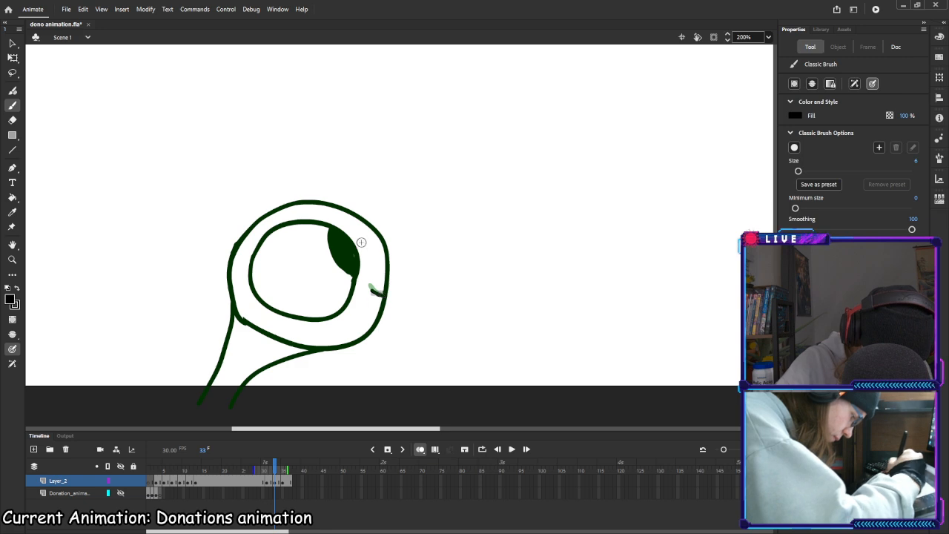
pyautogui.moveTo(275, 472); pyautogui.dragTo(157, 503)
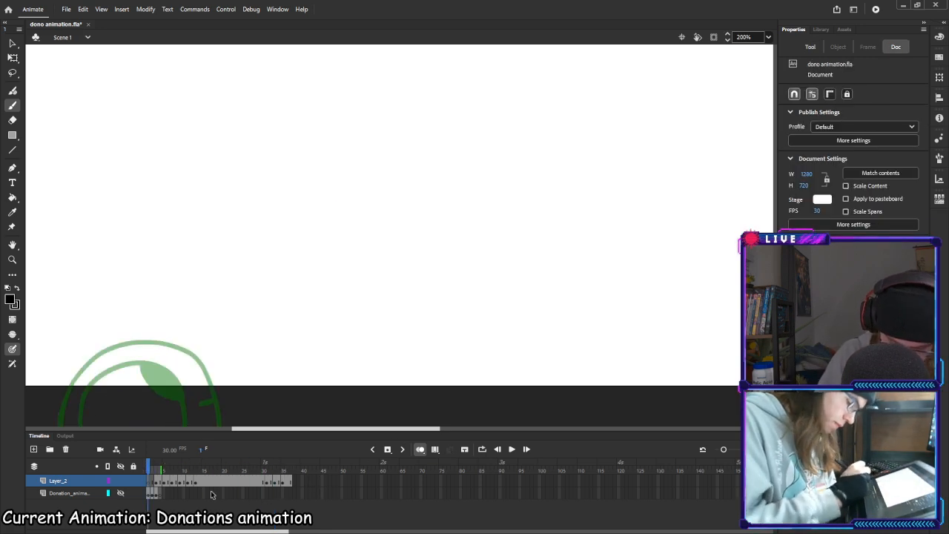
# Extend the smiling pose on Layer_2 to frame 51 and play the animation from the first frame
pyautogui.click(290, 482)
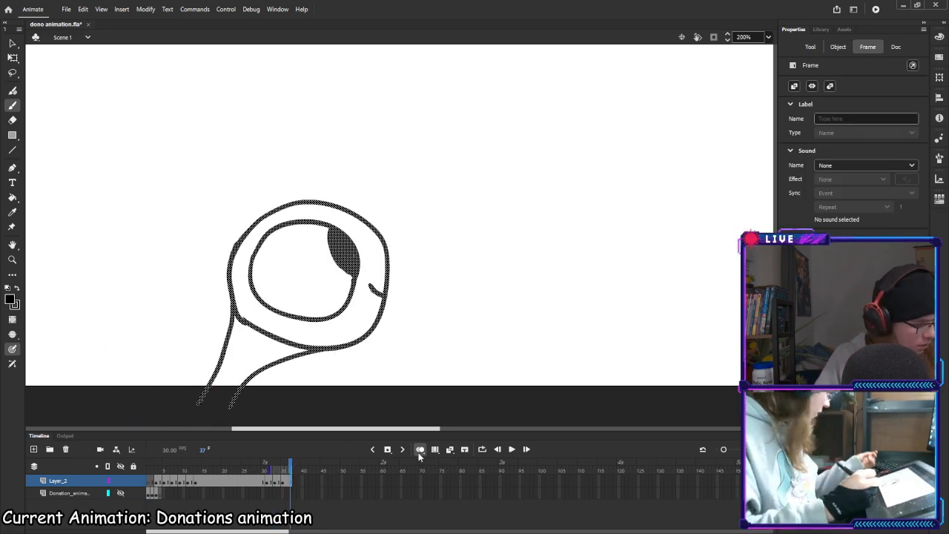
pyautogui.press('F5')
pyautogui.press('F5')
pyautogui.press('F5')
pyautogui.press('F5')
pyautogui.press('F5')
pyautogui.press('F5')
pyautogui.press('F5')
pyautogui.press('F5')
pyautogui.press('F5')
pyautogui.press('F5')
pyautogui.press('F5')
pyautogui.press('F5')
pyautogui.press('F5')
pyautogui.press('F5')
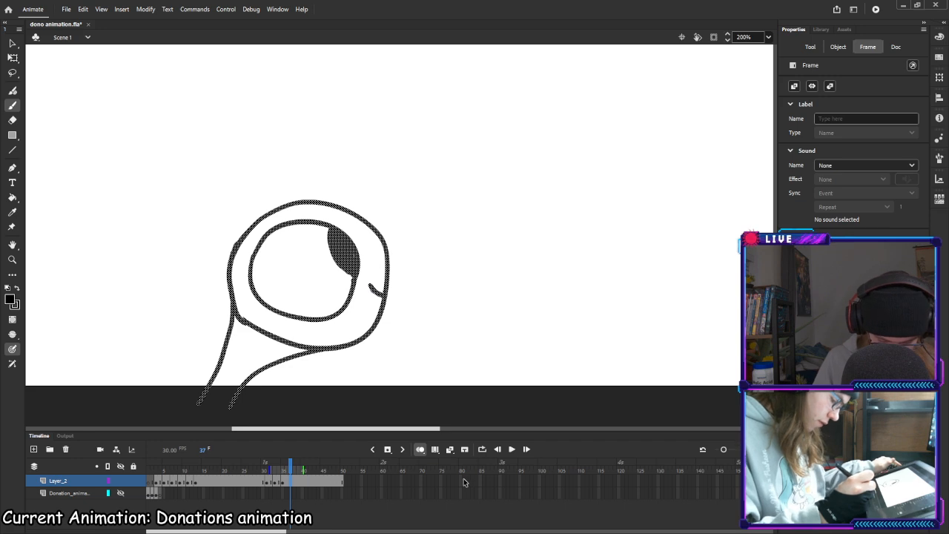
pyautogui.moveTo(290, 466); pyautogui.dragTo(148, 495)
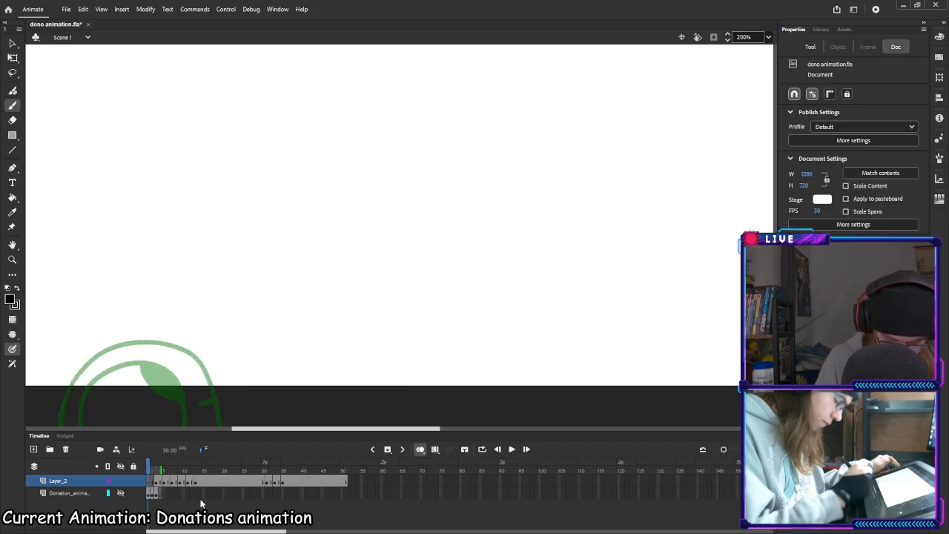
pyautogui.click(511, 450)
pyautogui.click(511, 450)
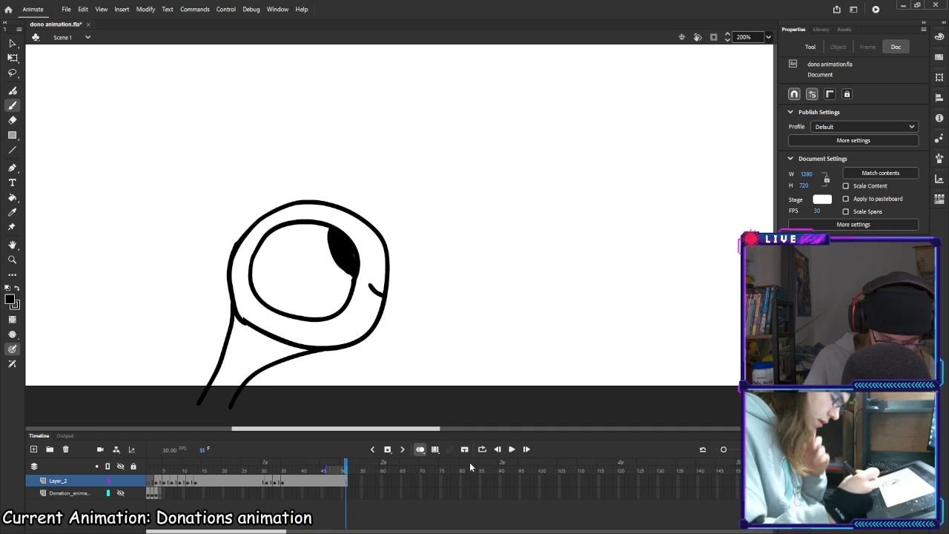
# Delete the two mouthless frames starting at frame 31 on Layer_2 and replay the animation
pyautogui.click(266, 483)
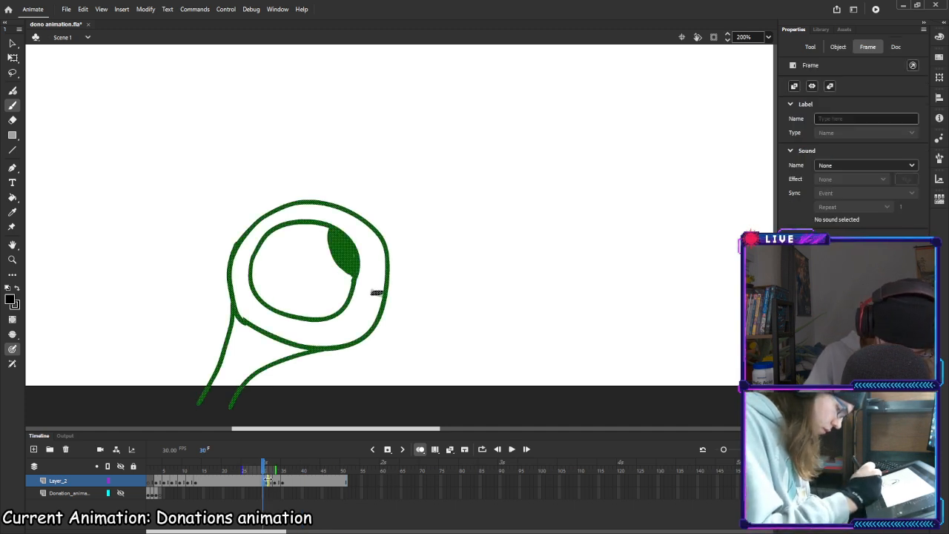
pyautogui.click(265, 469)
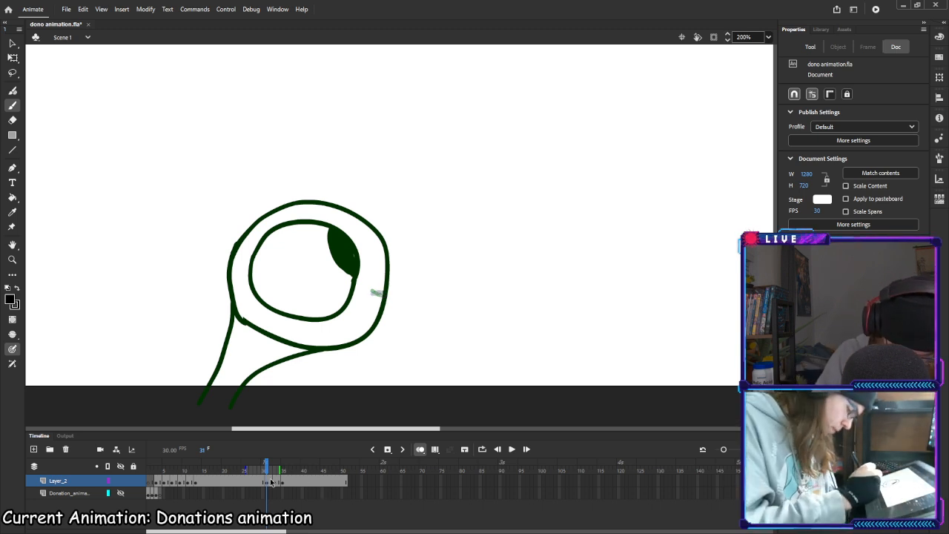
pyautogui.click(270, 483)
pyautogui.click(268, 482)
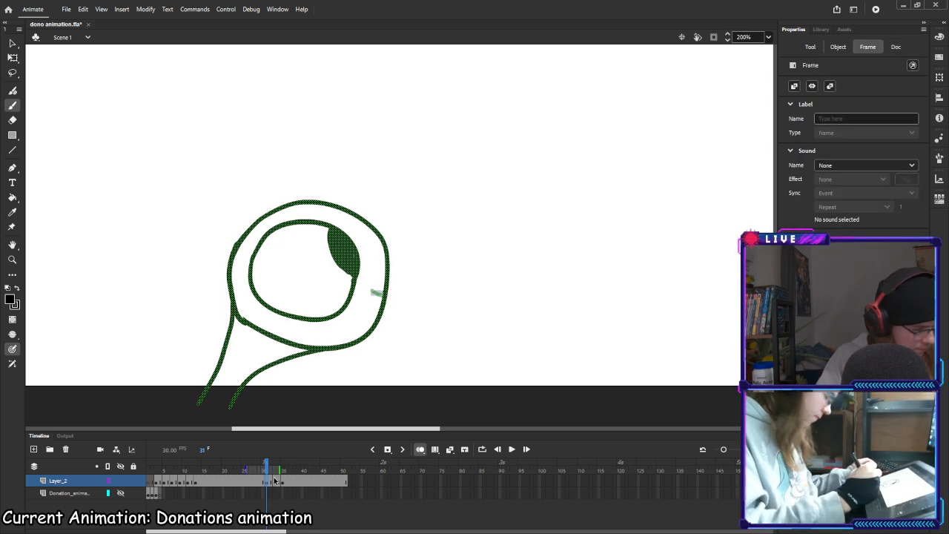
pyautogui.hotkey('shift', 'F5')
pyautogui.hotkey('shift', 'F5')
pyautogui.click(264, 472)
pyautogui.hotkey('shift', ',')
pyautogui.click(512, 450)
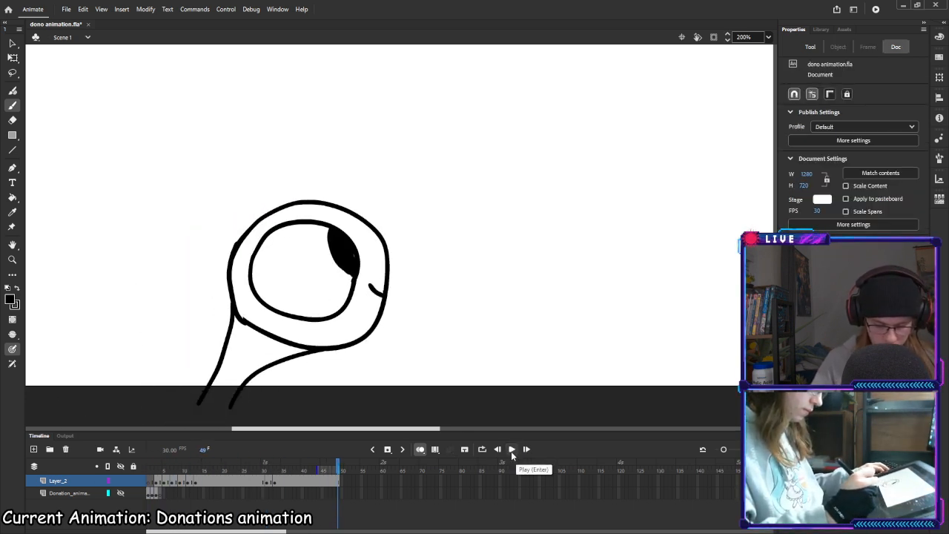
# Try shortening the in-between mouth pose at frame 31 by one frame, play the animation, and add the frame back
pyautogui.click(267, 480)
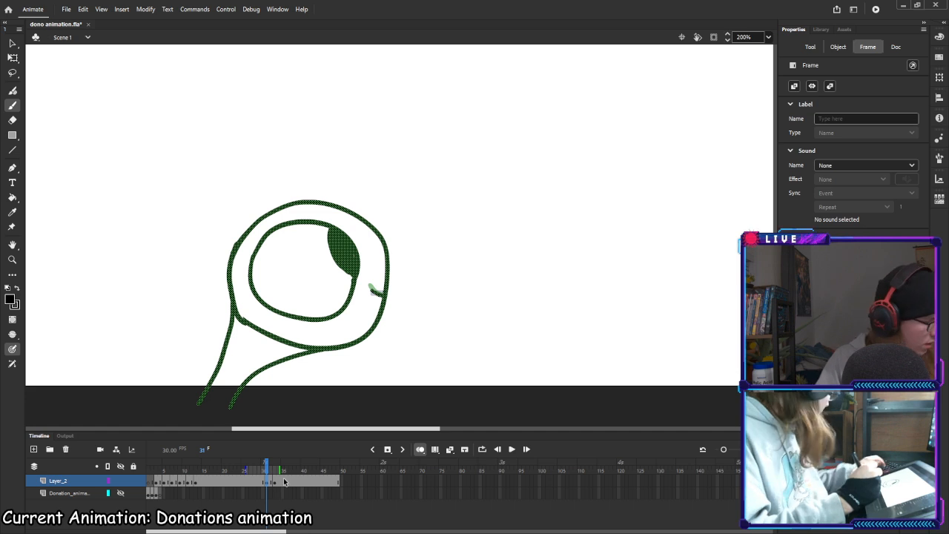
pyautogui.hotkey('shift', 'F5')
pyautogui.press('Return')
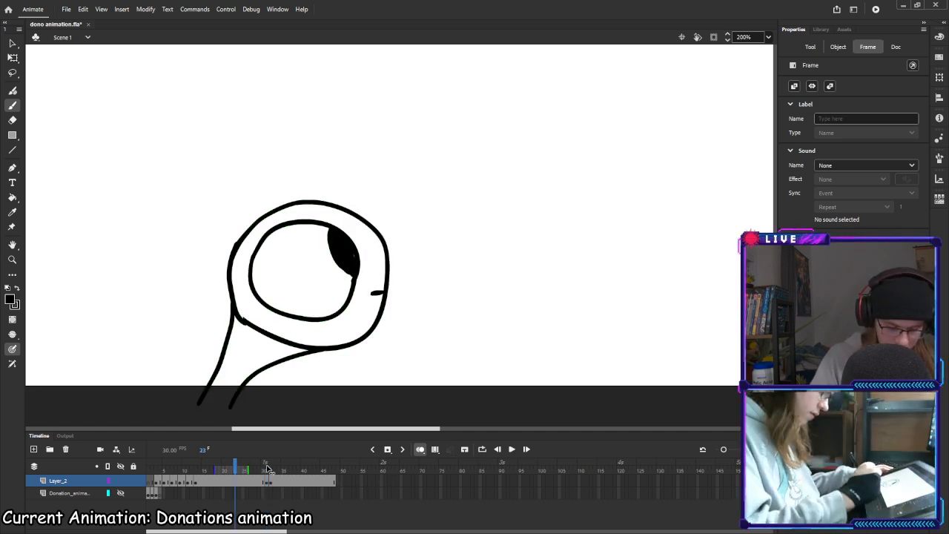
pyautogui.click(511, 450)
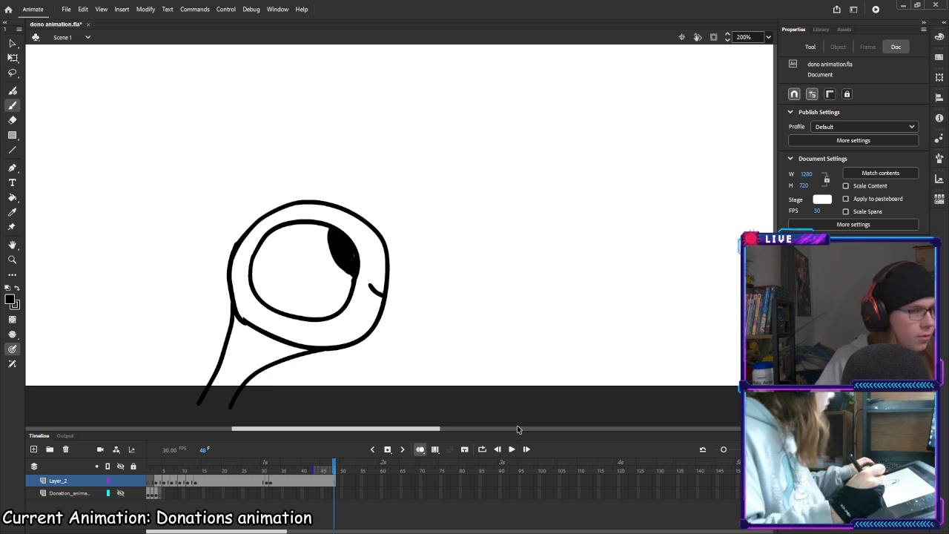
pyautogui.click(264, 482)
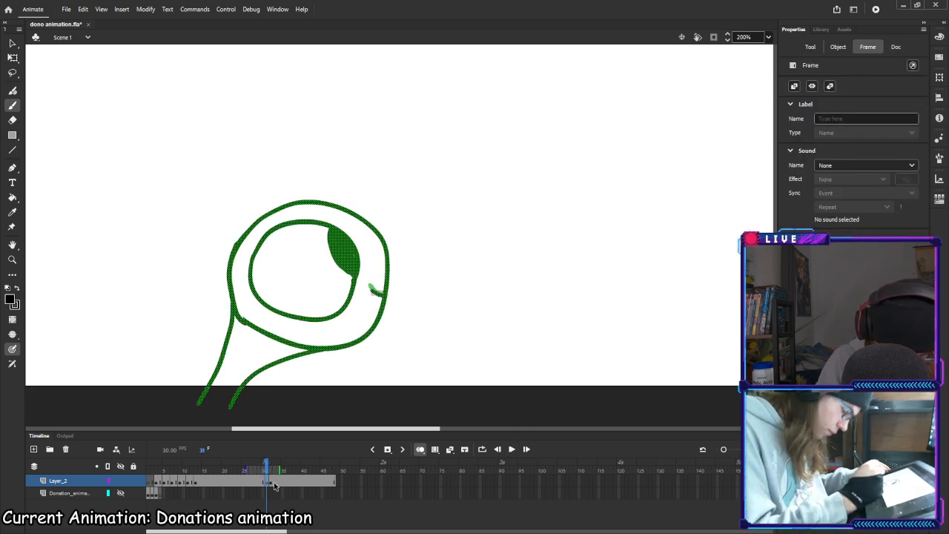
pyautogui.press('F5')
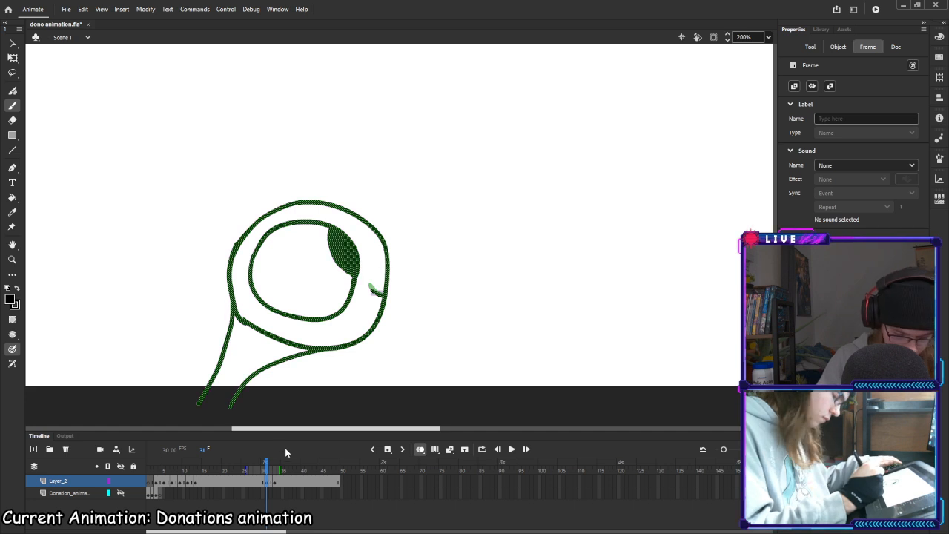
# Draw an in-between mouth stroke curving toward the smile in a new keyframe at frame 32, and replay the animation from the start
pyautogui.click(271, 482)
pyautogui.press('F6')
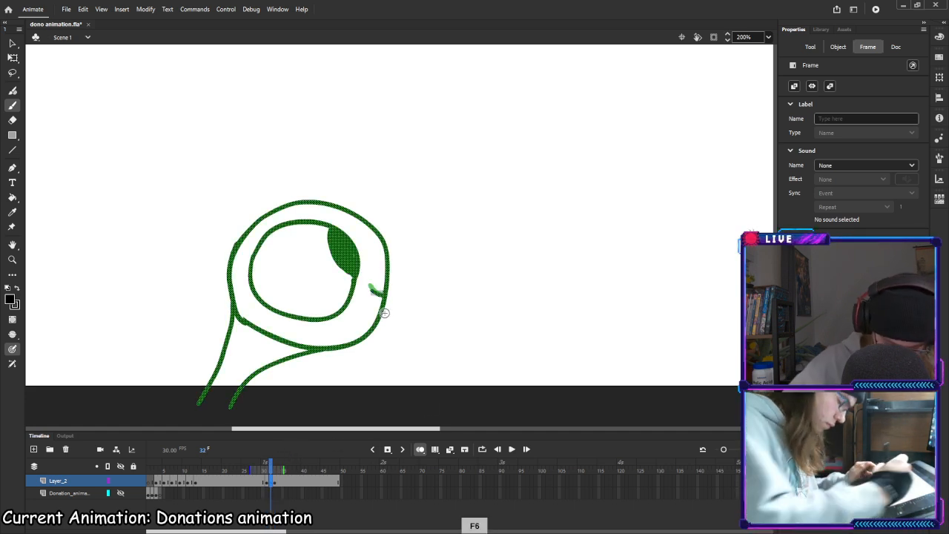
pyautogui.moveTo(377, 294); pyautogui.dragTo(384, 296)
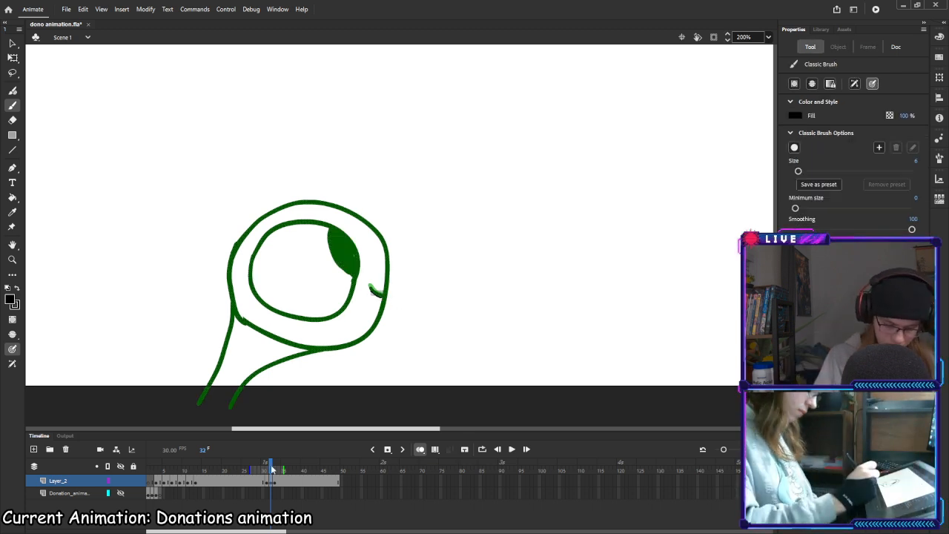
pyautogui.click(512, 449)
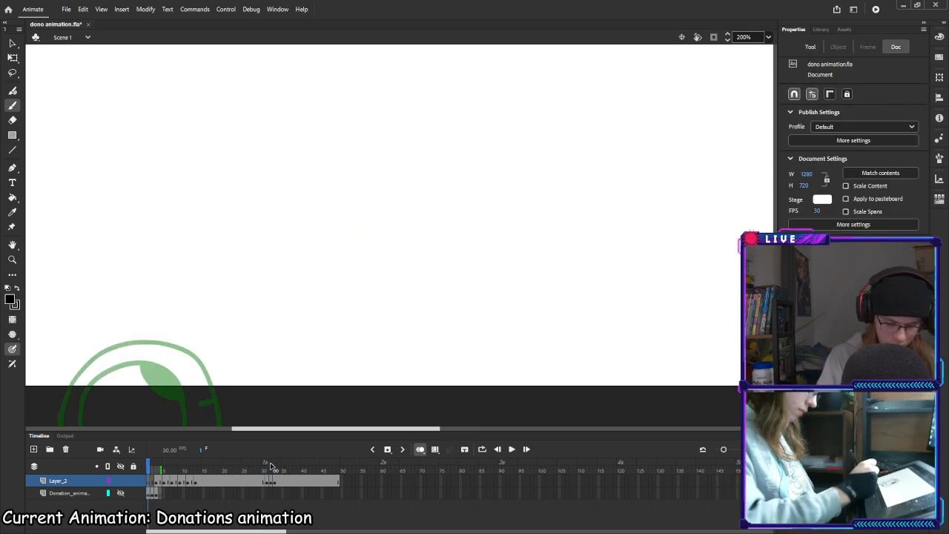
pyautogui.moveTo(340, 469); pyautogui.dragTo(152, 469)
pyautogui.click(512, 450)
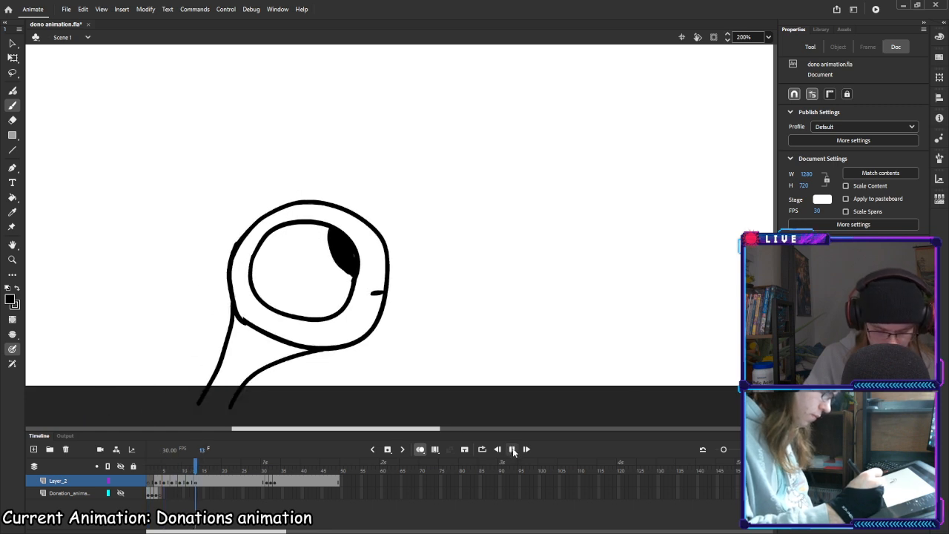
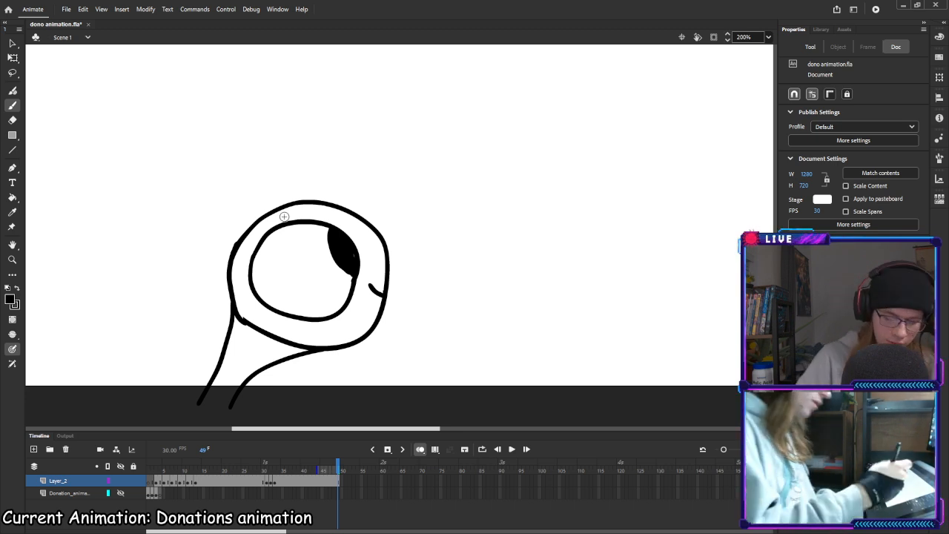
# Redraw the mouth as a narrow open wedge in a new keyframe at frame 49 on Layer_2, and slightly enlarge the pupil
pyautogui.click(341, 483)
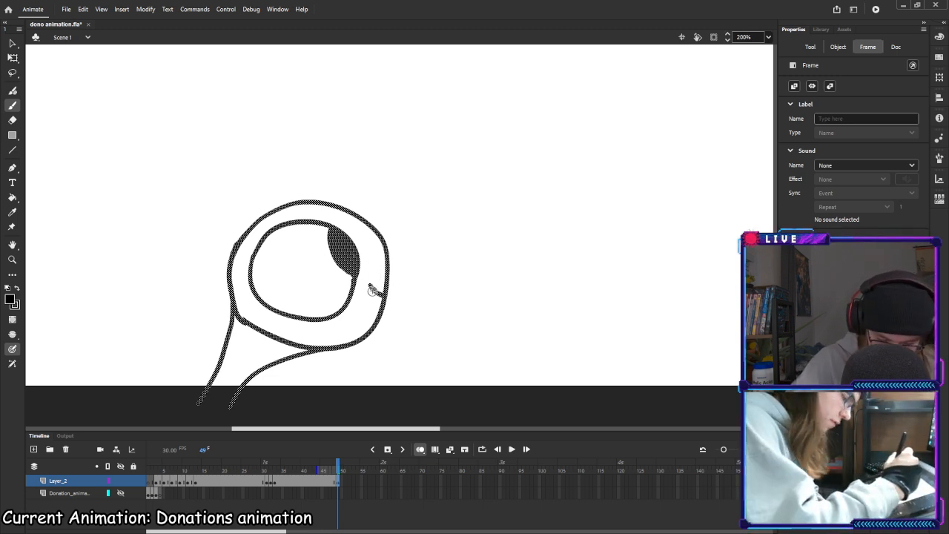
pyautogui.press('e')
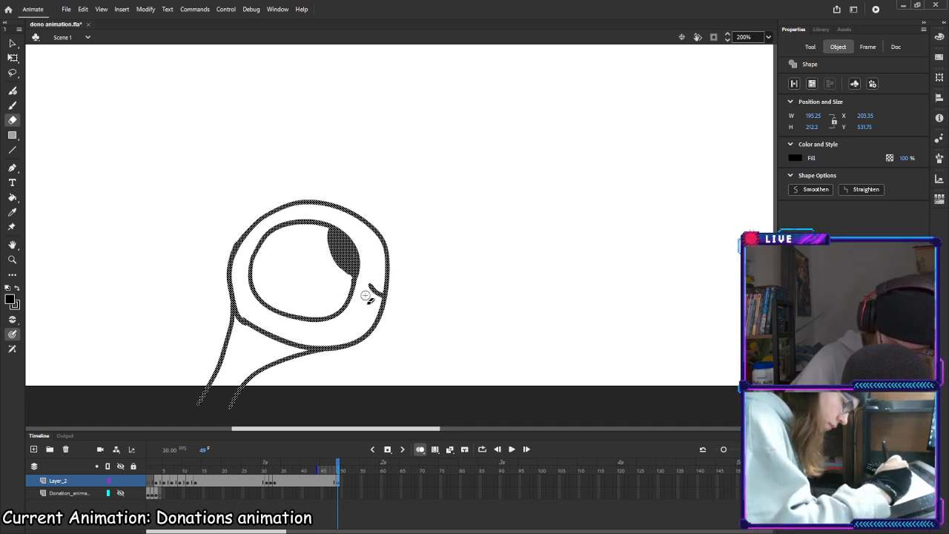
pyautogui.moveTo(365, 296); pyautogui.dragTo(378, 291)
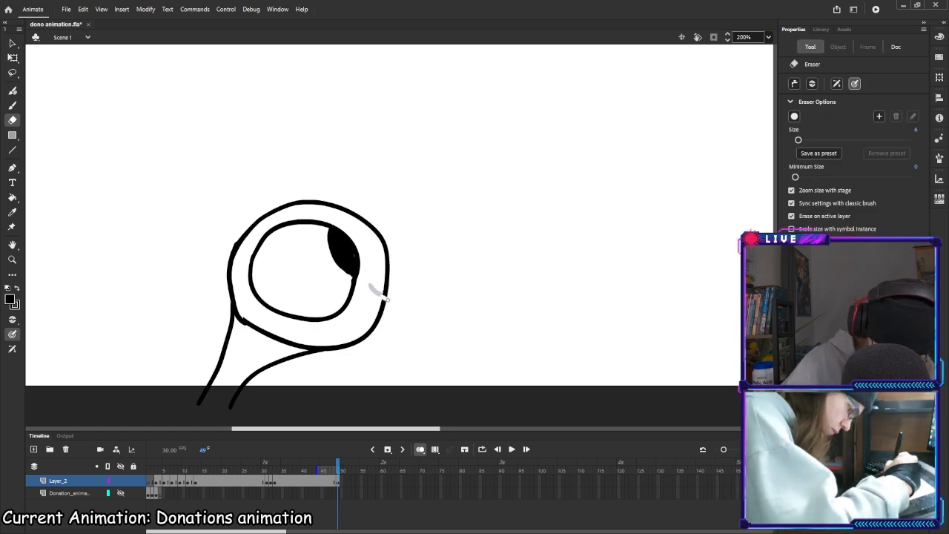
pyautogui.press('b')
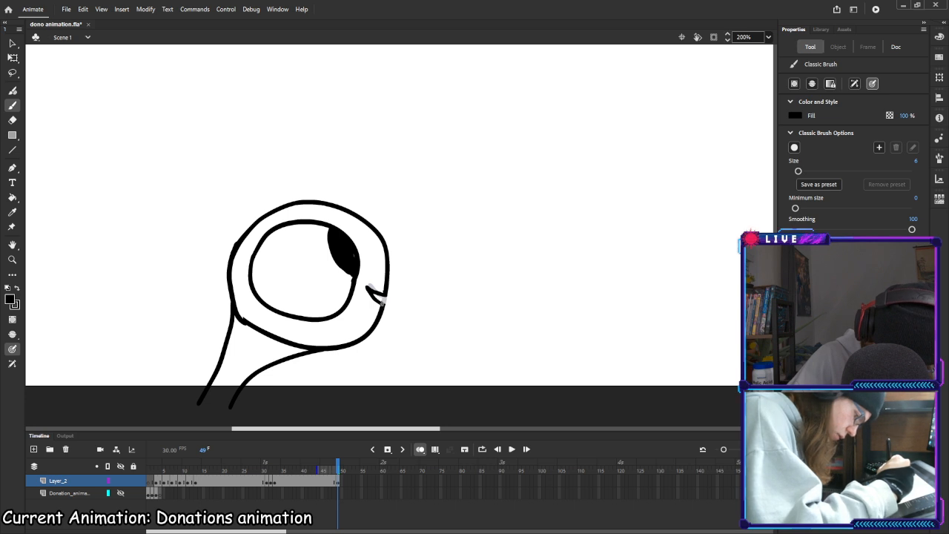
pyautogui.press('e')
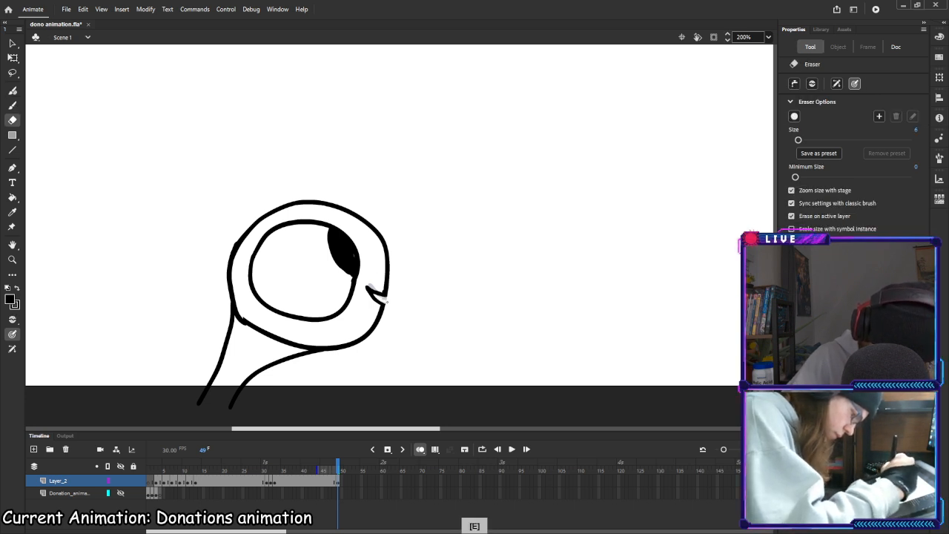
pyautogui.press('b')
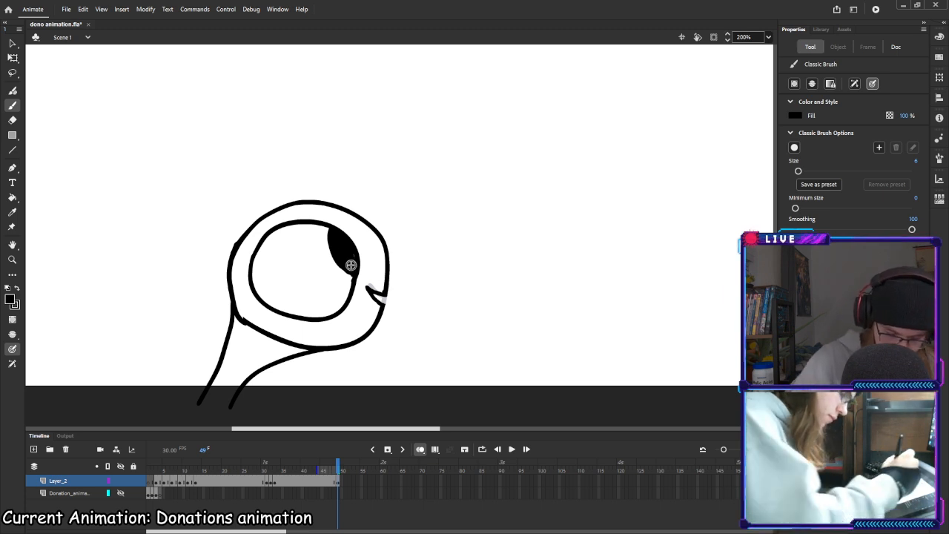
pyautogui.press('e')
pyautogui.press('b')
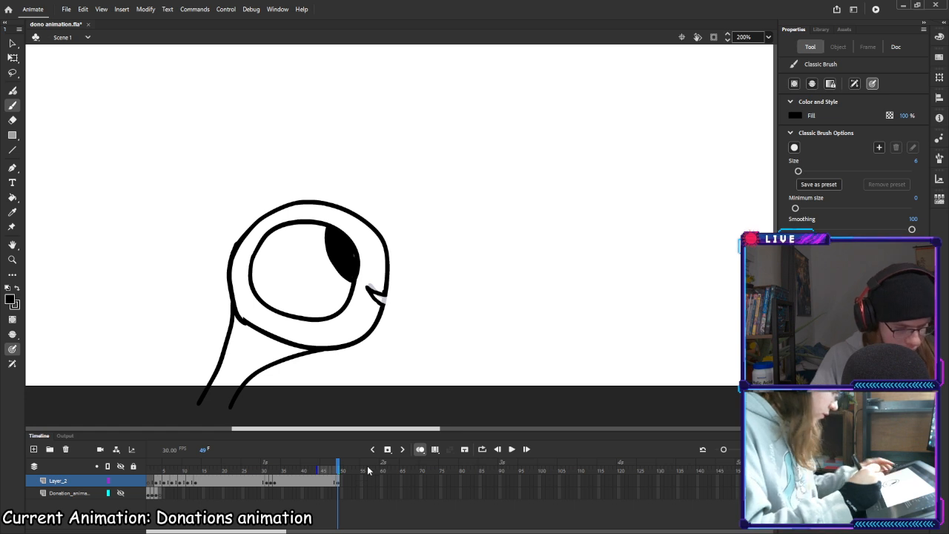
# Open the mouth wedge a little wider in a new keyframe at frame 50, extend the pupil, and compare it with frame 49
pyautogui.press('F6')
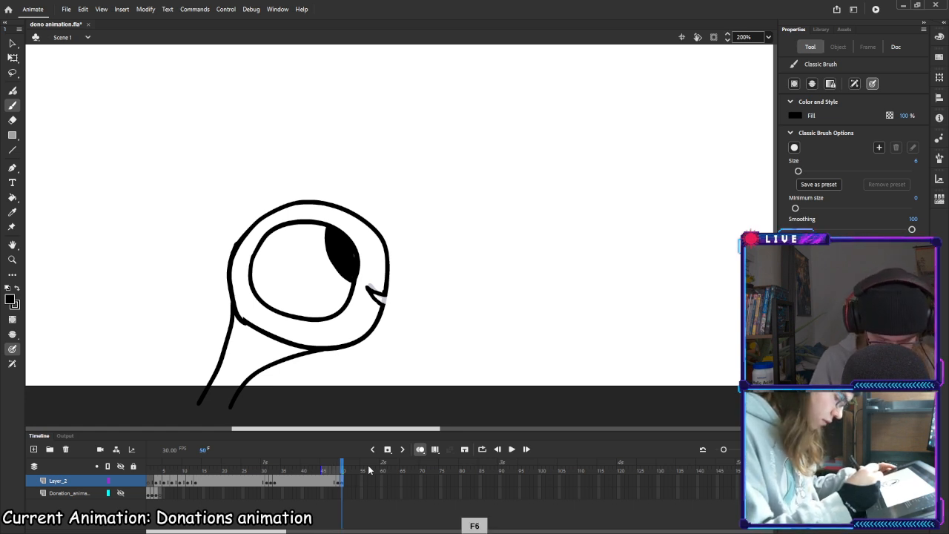
pyautogui.press('e')
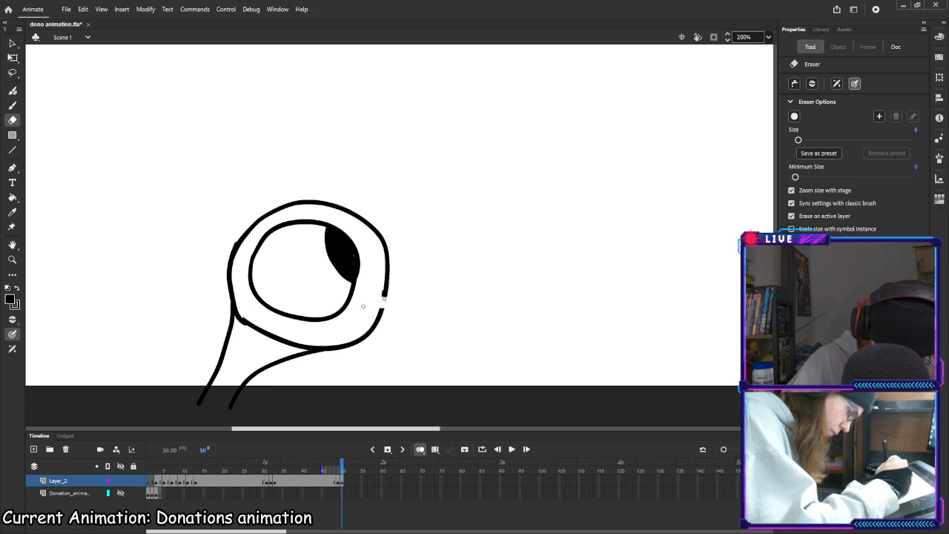
pyautogui.press('b')
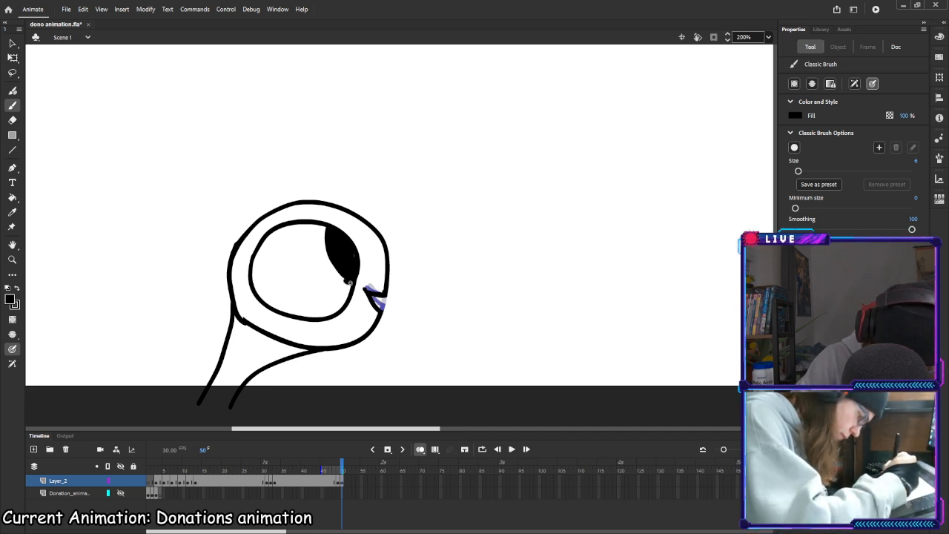
pyautogui.moveTo(350, 283); pyautogui.dragTo(351, 280)
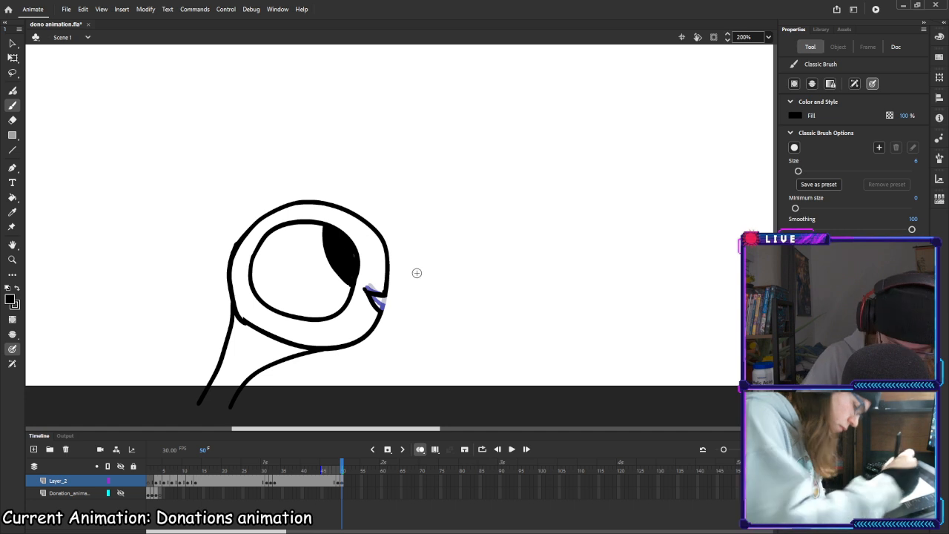
pyautogui.click(335, 470)
pyautogui.click(341, 469)
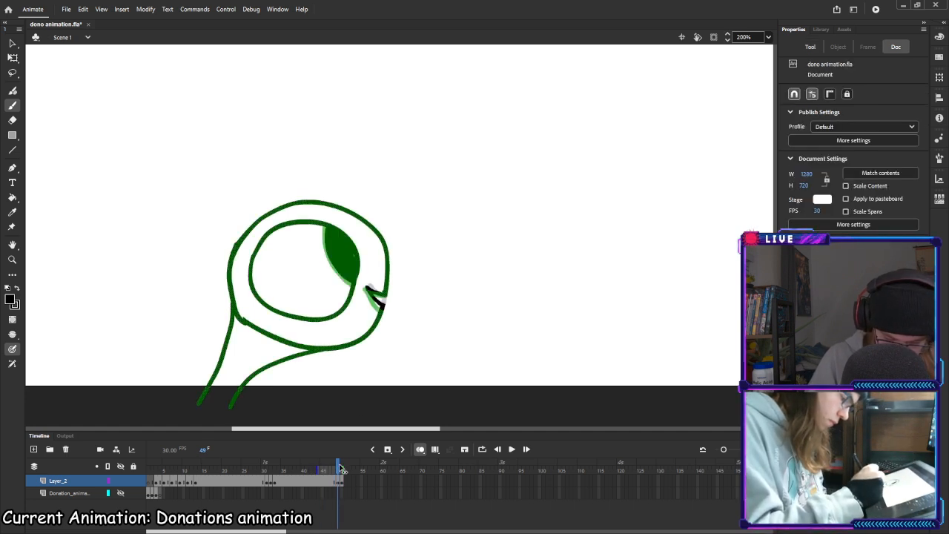
# Redraw the mouth lower and wider open in a new keyframe at frame 51, and extend the pupil further into the eye
pyautogui.click(345, 482)
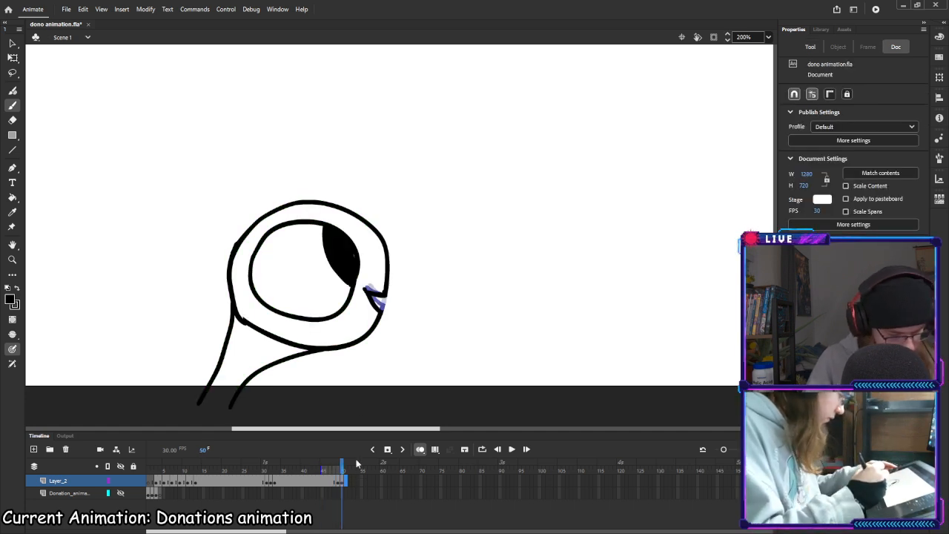
pyautogui.click(346, 482)
pyautogui.press('e')
pyautogui.moveTo(360, 296)
pyautogui.mouseDown()
pyautogui.moveTo(367, 293)
pyautogui.moveTo(364, 306)
pyautogui.mouseUp()
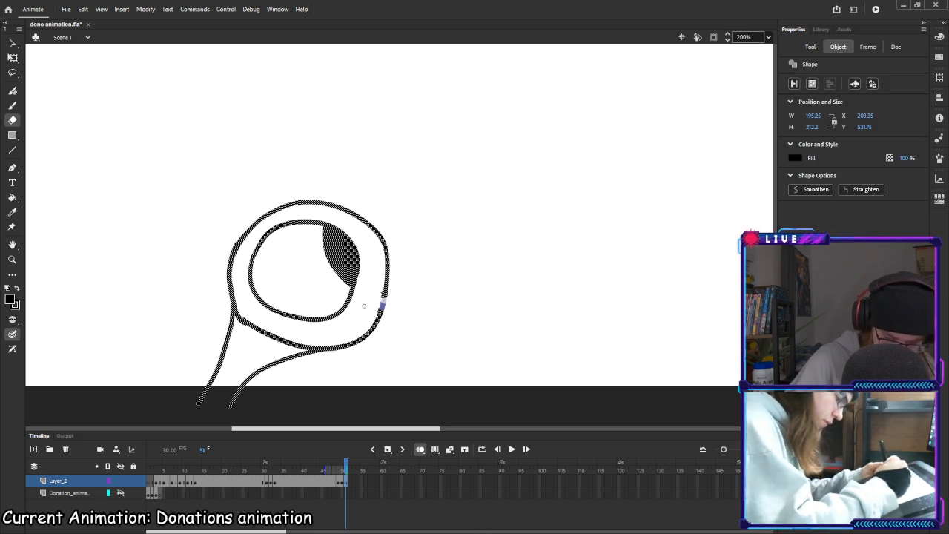
pyautogui.press('b')
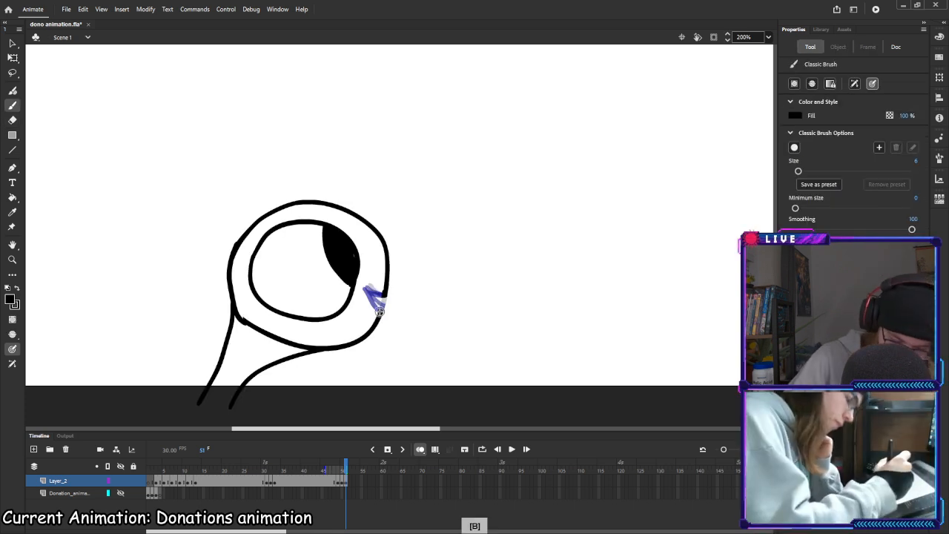
pyautogui.press('e')
pyautogui.moveTo(392, 315); pyautogui.dragTo(372, 310)
pyautogui.press('b')
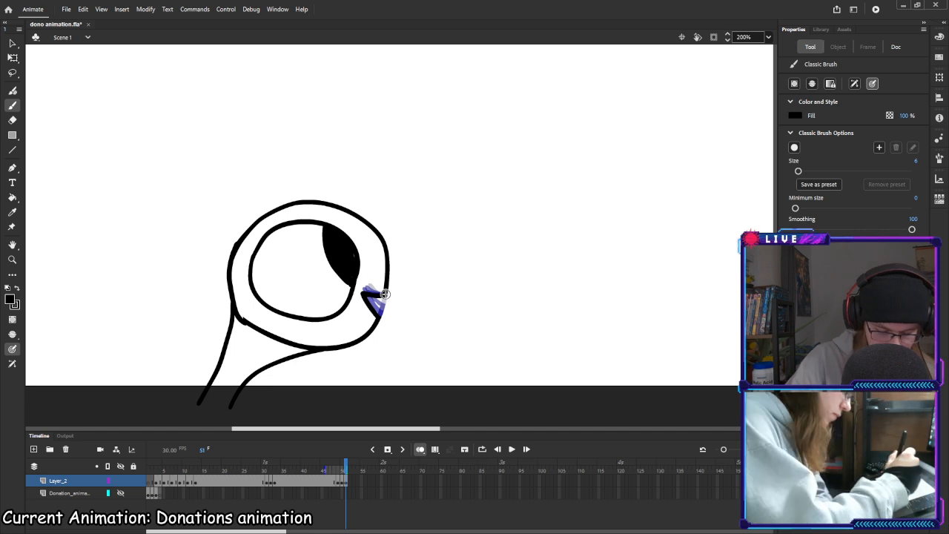
pyautogui.moveTo(347, 286); pyautogui.dragTo(347, 287)
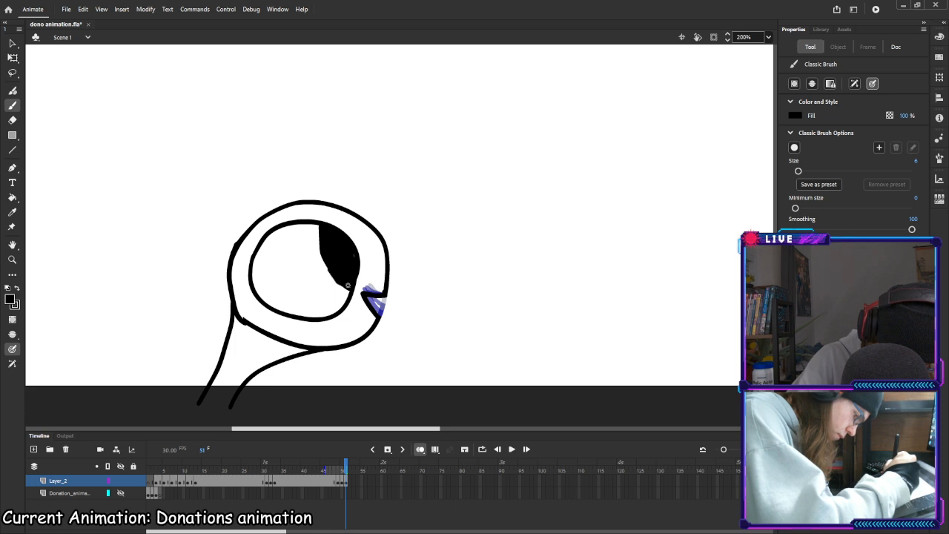
pyautogui.moveTo(347, 285); pyautogui.dragTo(337, 261)
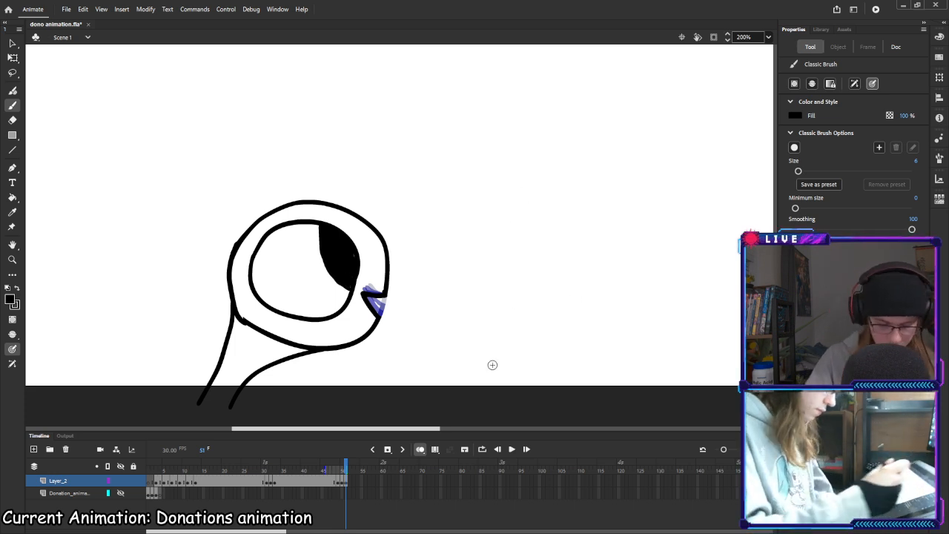
pyautogui.moveTo(346, 471); pyautogui.dragTo(346, 469)
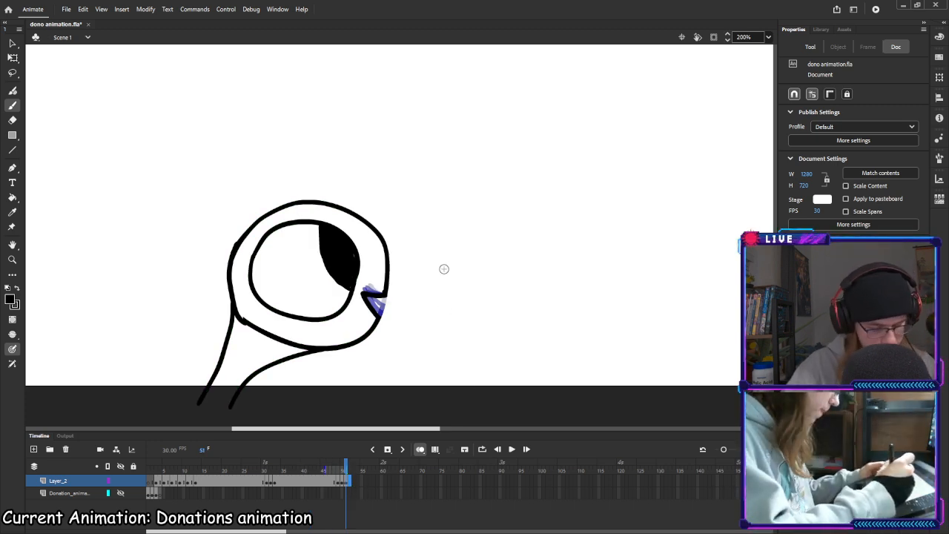
# Add a keyframe at frame 52 on Layer_2 and replace the mouth with a wider open wedge reaching further down the chin
pyautogui.press('F6')
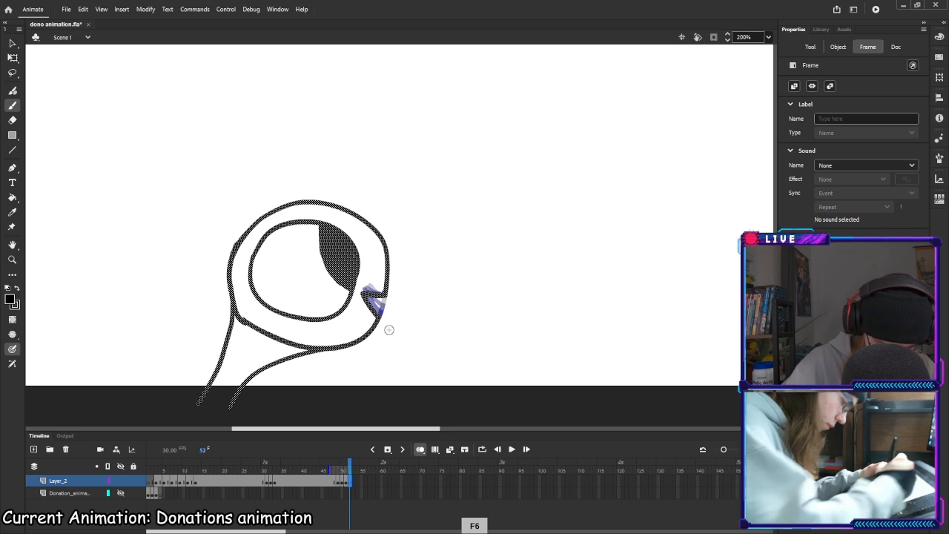
pyautogui.press('e')
pyautogui.moveTo(365, 287); pyautogui.dragTo(362, 310)
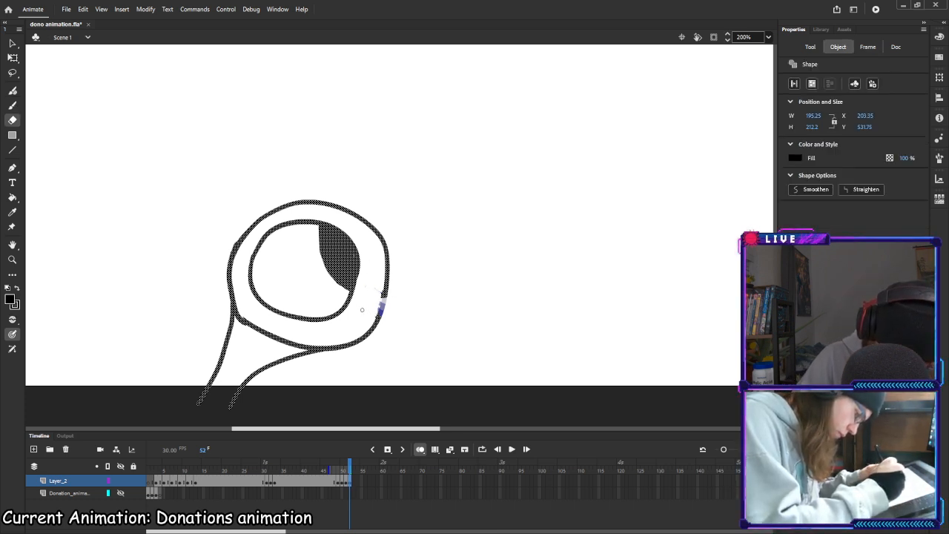
pyautogui.hotkey('ctrl', 'shift', 'a')
pyautogui.press('b')
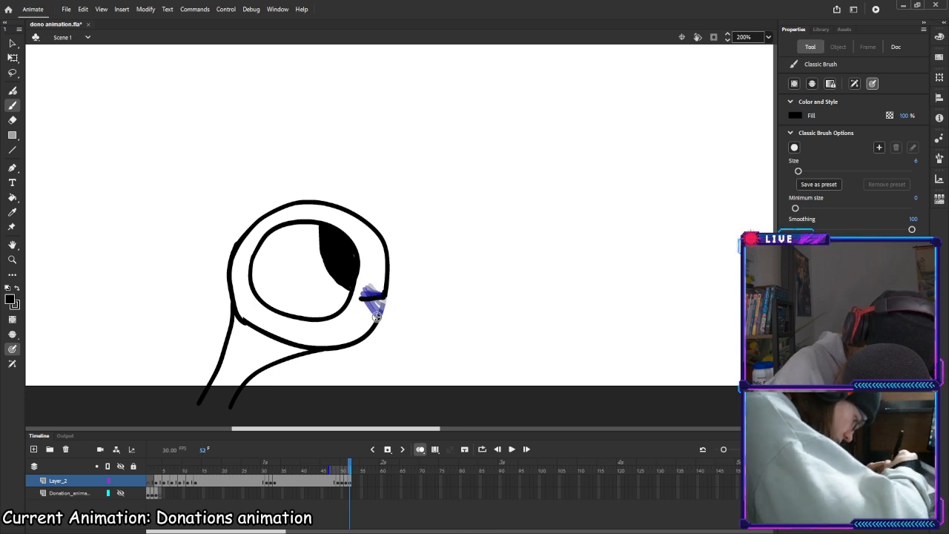
pyautogui.press('e')
pyautogui.press('b')
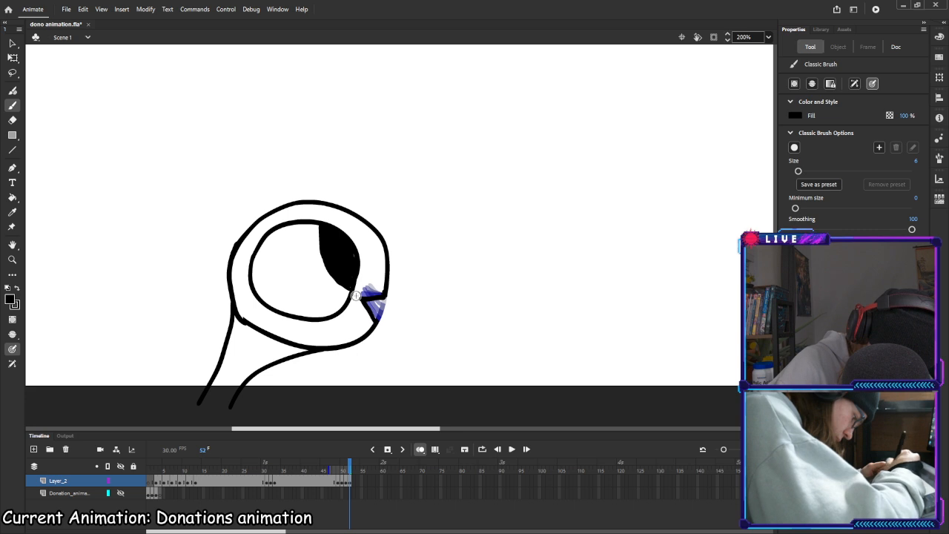
pyautogui.press('e')
pyautogui.press('b')
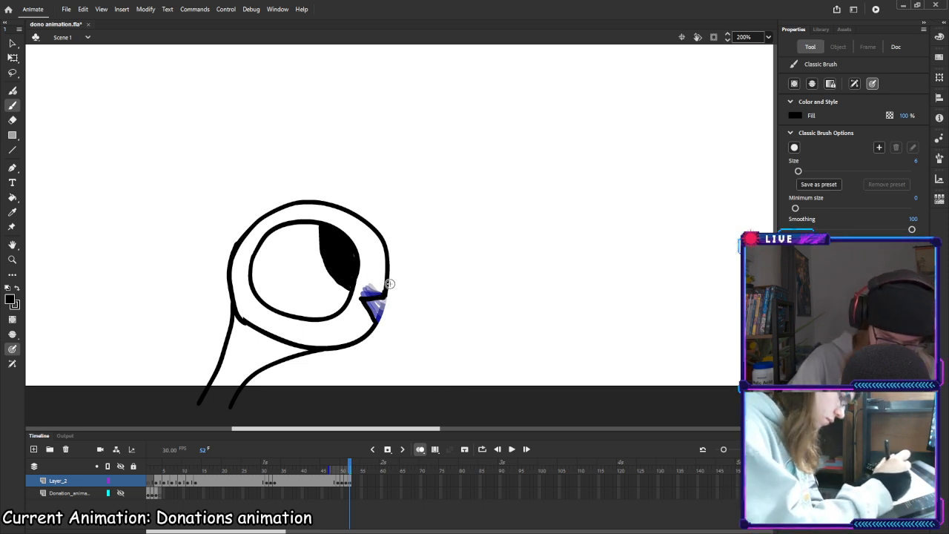
# Redraw the frame 52 mouth so its inner corner sits closer to the eye, and clean up the lines
pyautogui.press('e')
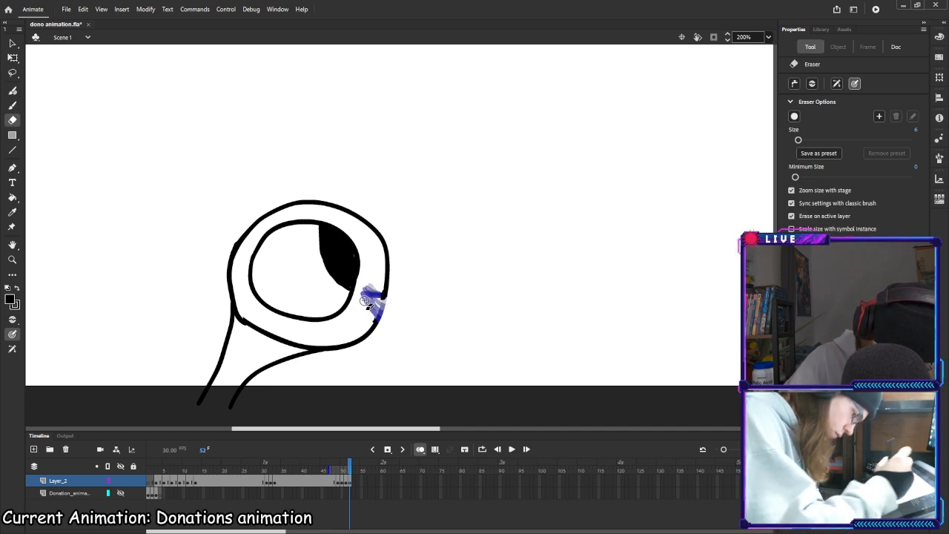
pyautogui.press('b')
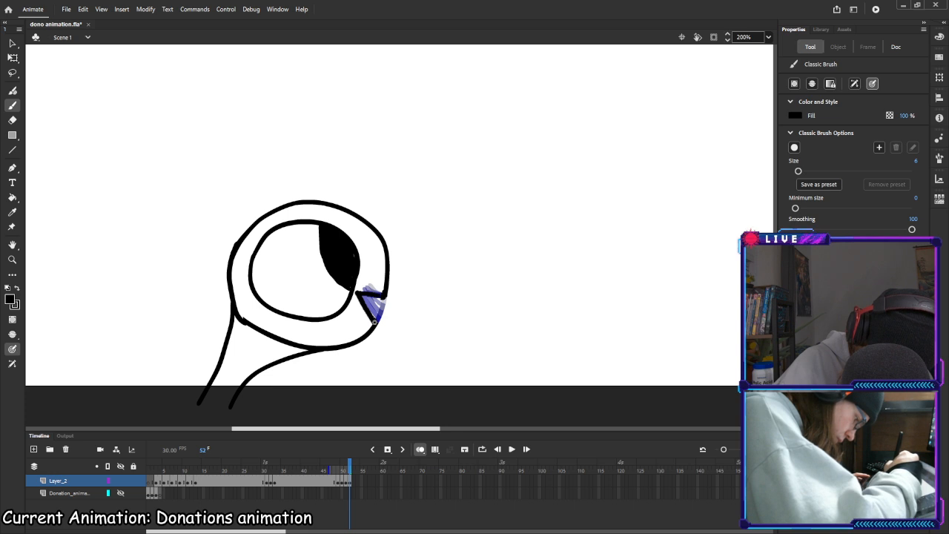
pyautogui.press('e')
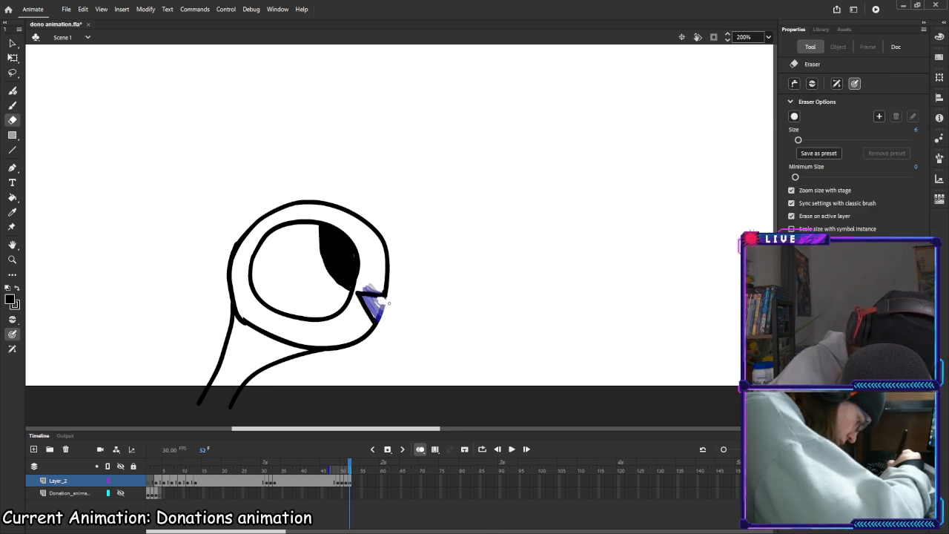
pyautogui.press('b')
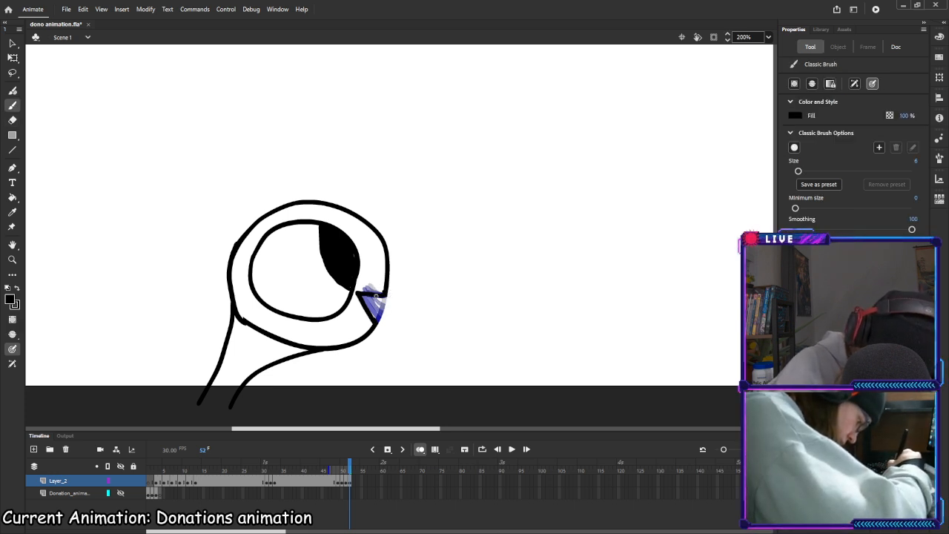
# Check the mouth opening across the preceding frames and round out the pupil's inner edge at frame 52
pyautogui.moveTo(351, 467); pyautogui.dragTo(235, 466)
pyautogui.click(351, 467)
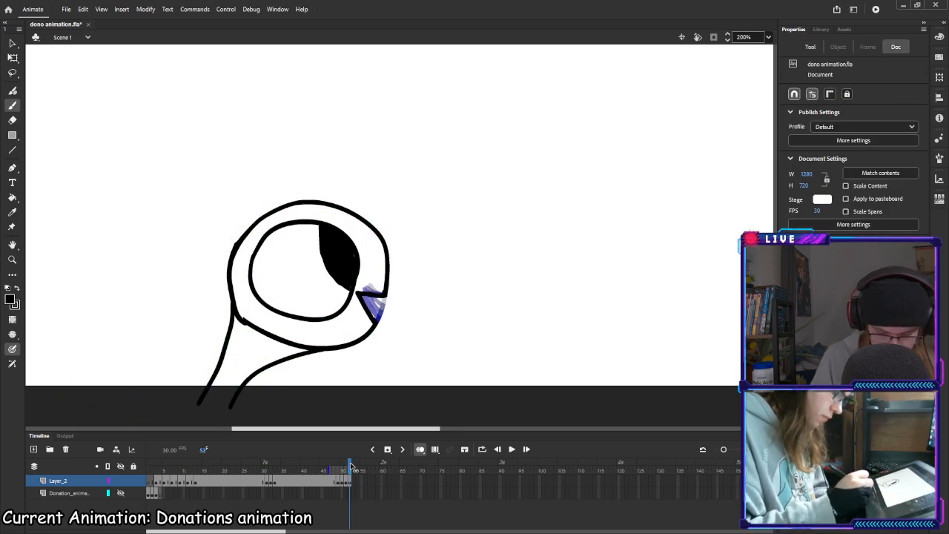
pyautogui.press(',')
pyautogui.press(',')
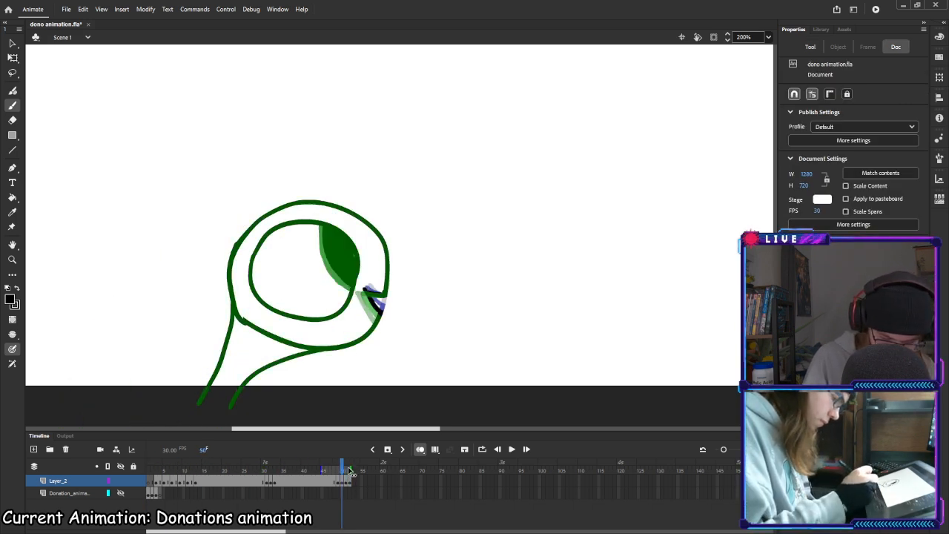
pyautogui.press('.')
pyautogui.press('.')
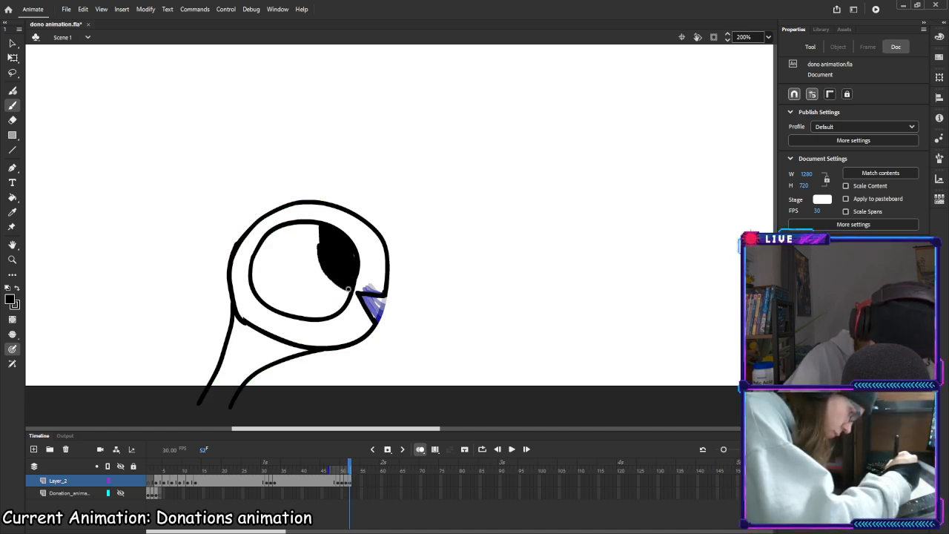
pyautogui.click(349, 289)
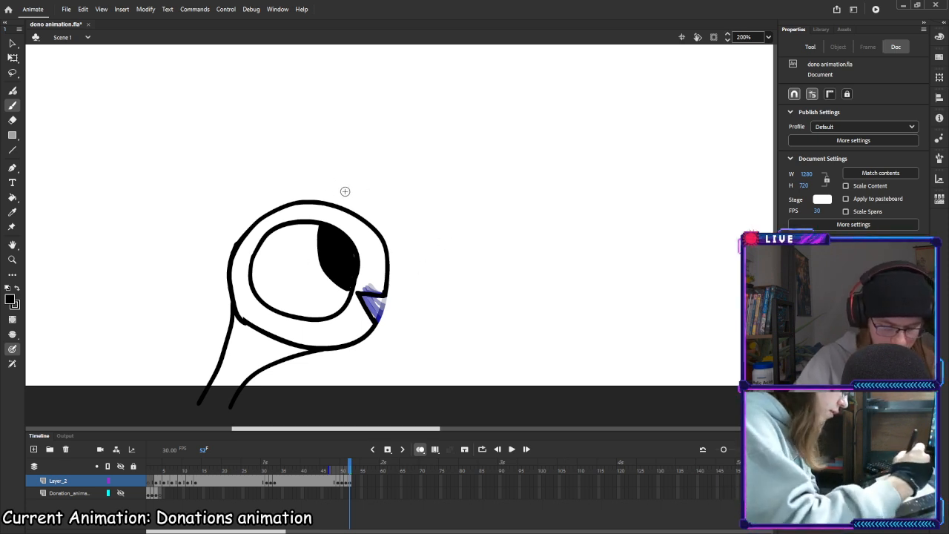
# Try a curved downward arrow beside the upper front of the head and undo it
pyautogui.moveTo(369, 187)
pyautogui.mouseDown()
pyautogui.moveTo(399, 204)
pyautogui.moveTo(406, 234)
pyautogui.mouseUp()
pyautogui.moveTo(414, 208); pyautogui.dragTo(409, 235)
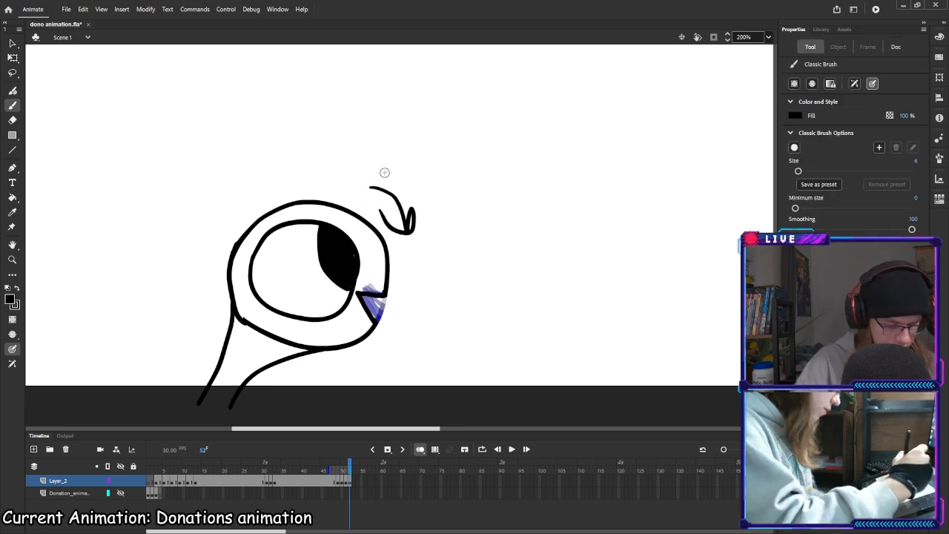
pyautogui.hotkey('ctrl', 'z')
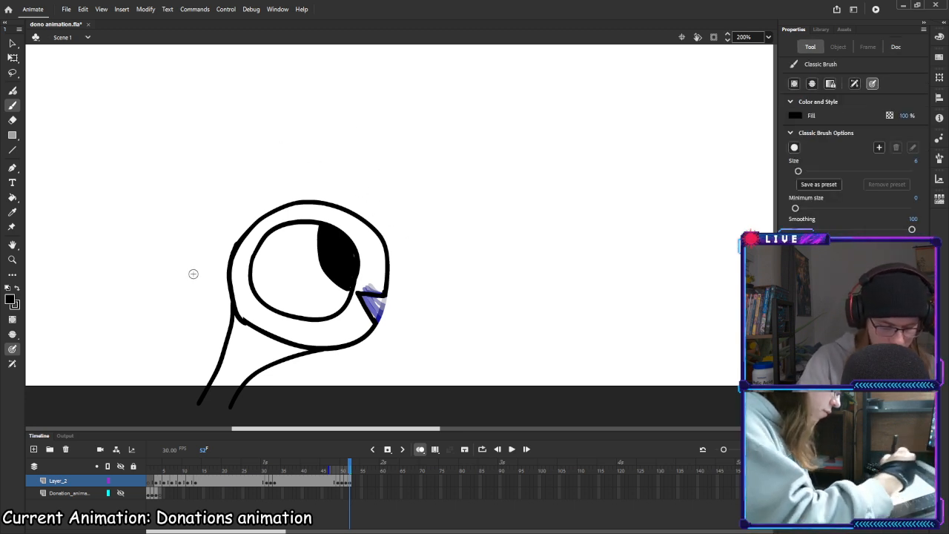
# Sketch a curved arrow pointing upward behind the neck at frame 52 to mark a direction of motion
pyautogui.moveTo(206, 329)
pyautogui.mouseDown()
pyautogui.moveTo(171, 270)
pyautogui.moveTo(186, 280)
pyautogui.mouseUp()
pyautogui.moveTo(169, 267); pyautogui.dragTo(158, 291)
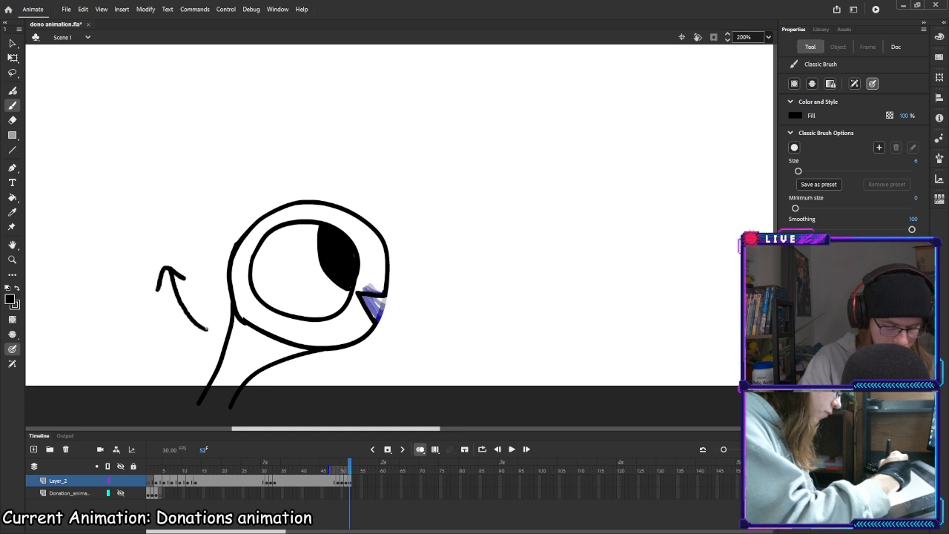
# Sketch a curved downward arrow beside the head's upper front, then undo both direction arrows at frame 52
pyautogui.moveTo(346, 181)
pyautogui.mouseDown()
pyautogui.moveTo(388, 192)
pyautogui.moveTo(401, 225)
pyautogui.mouseUp()
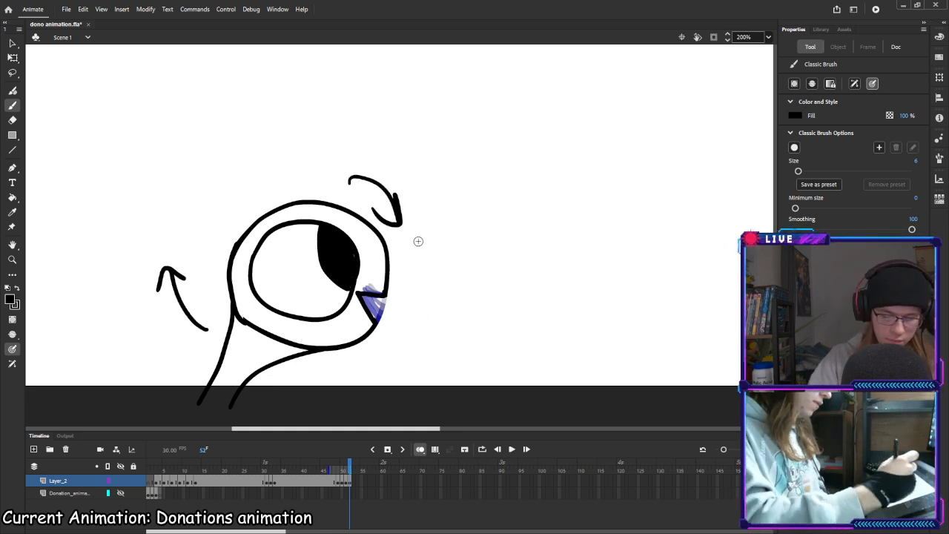
pyautogui.press('e')
pyautogui.hotkey('ctrl', 'z')
pyautogui.hotkey('ctrl', 'z')
pyautogui.hotkey('ctrl', 'z')
pyautogui.hotkey('ctrl', 'z')
pyautogui.hotkey('ctrl', 'z')
pyautogui.hotkey('ctrl', 'z')
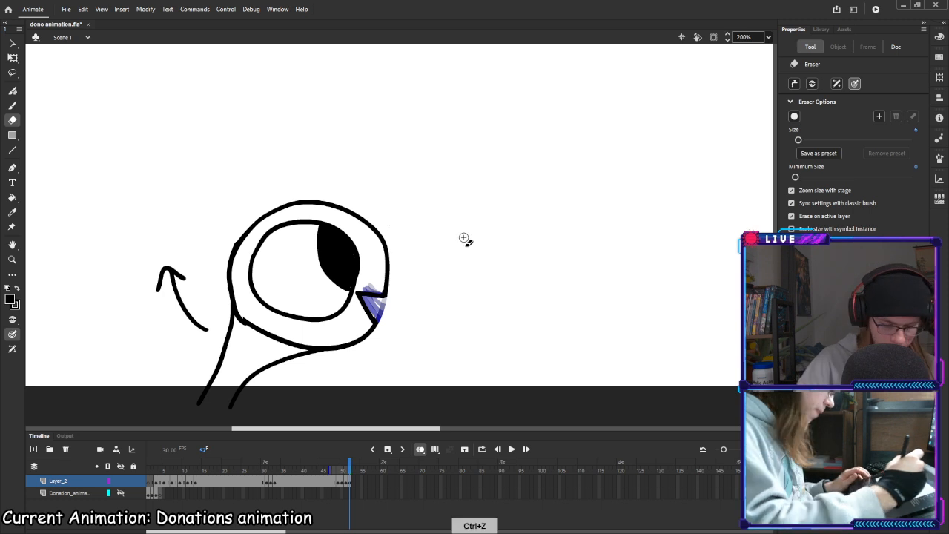
pyautogui.press('b')
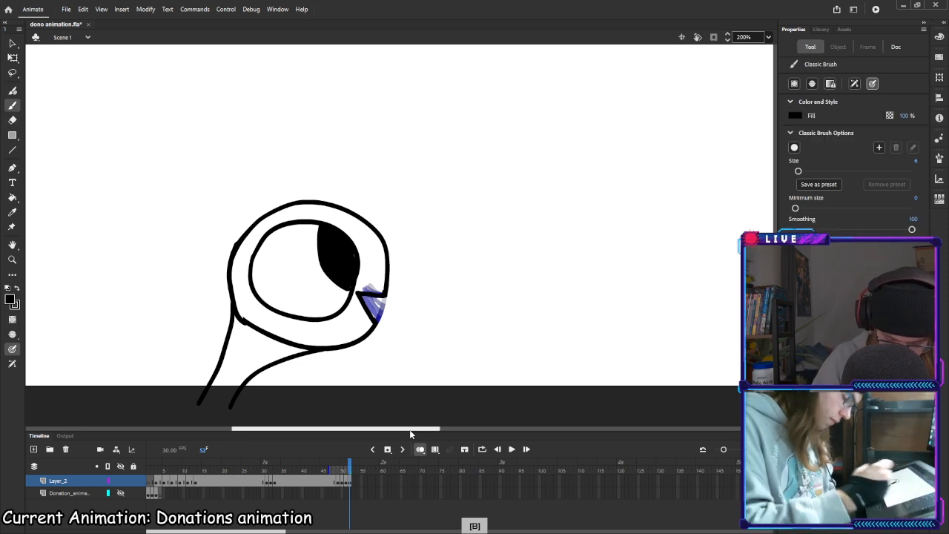
# Insert a keyframe at frame 53 of Layer_2 and ready the whole head for a free transform
pyautogui.click(354, 483)
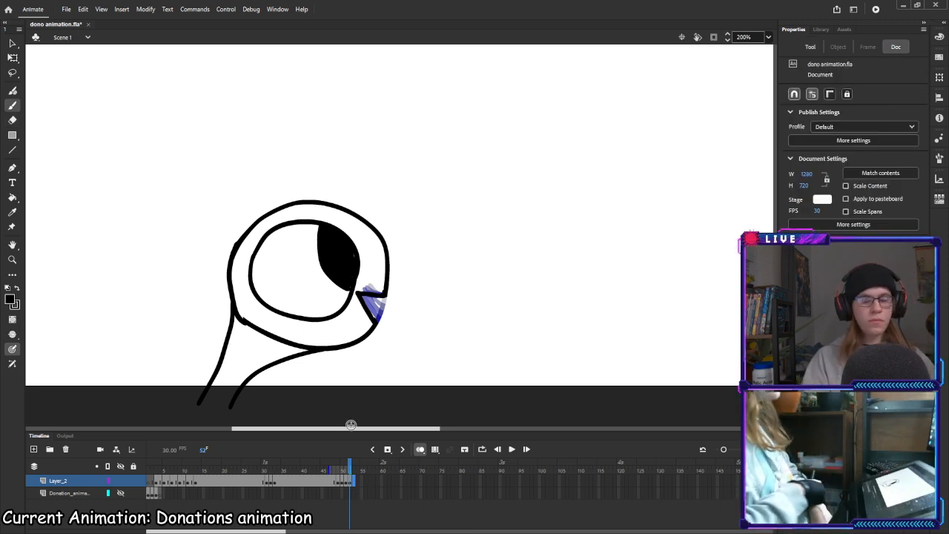
pyautogui.press('F6')
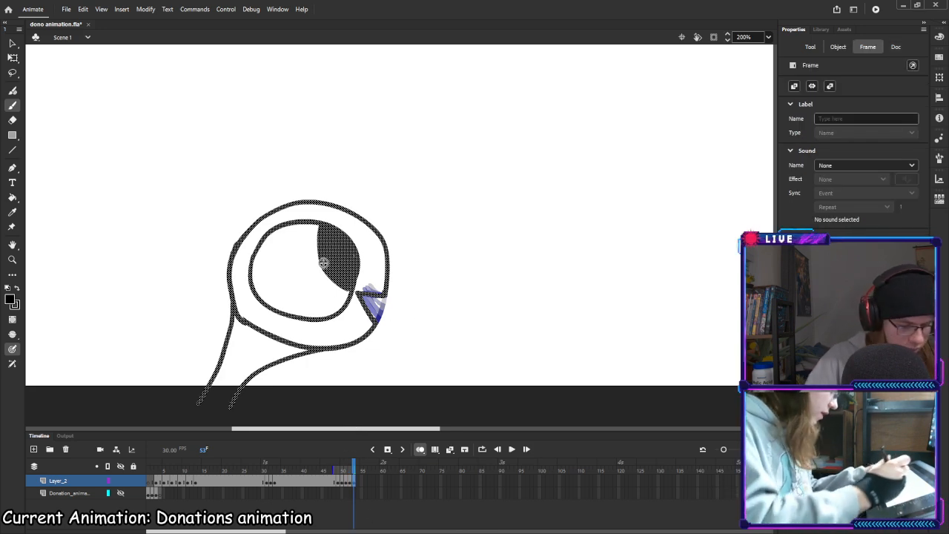
pyautogui.press('q')
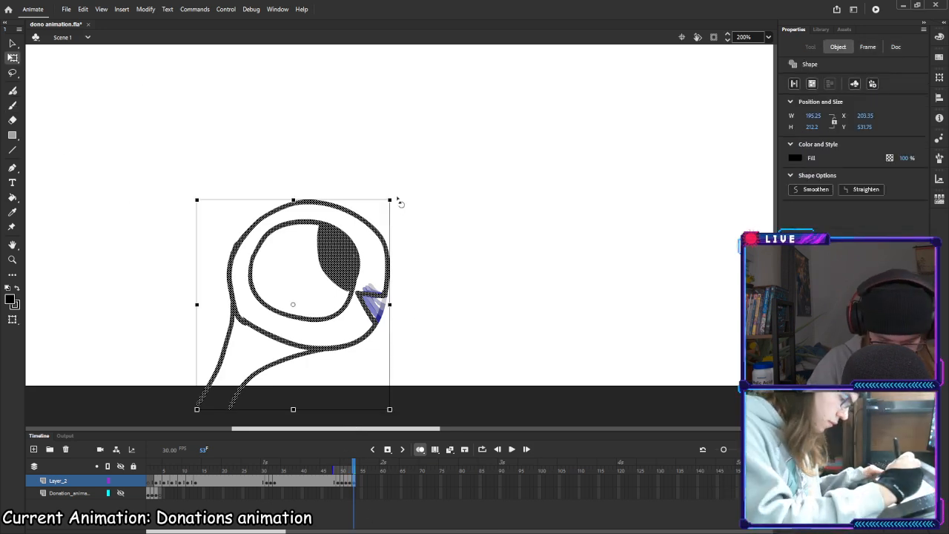
pyautogui.moveTo(398, 201); pyautogui.dragTo(422, 233)
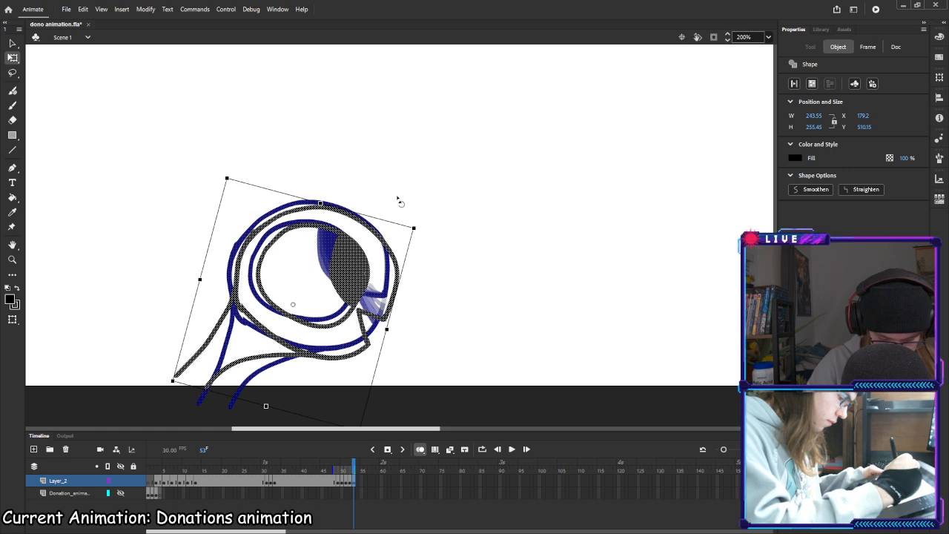
pyautogui.moveTo(398, 202); pyautogui.dragTo(399, 203)
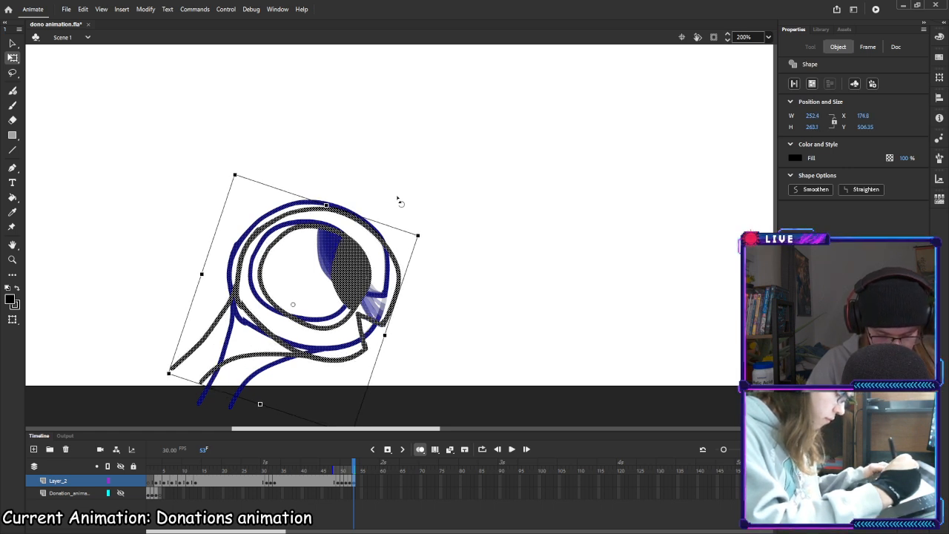
pyautogui.hotkey('ctrl', 'z')
pyautogui.hotkey('ctrl', 'z')
pyautogui.hotkey('ctrl', 'z')
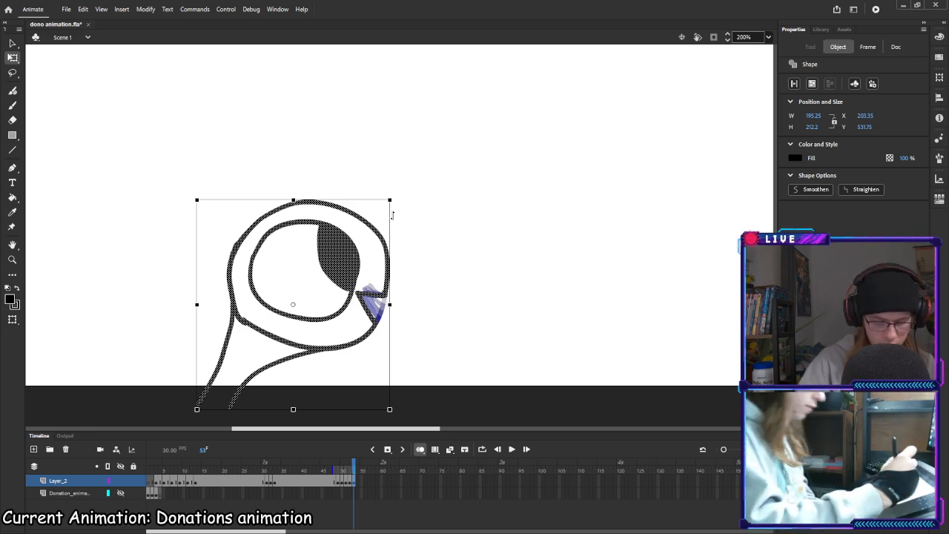
# Rotate the frame 53 head clockwise so it tilts forward, and redraw both neck lines curving down past the stage's lower edge
pyautogui.moveTo(396, 200); pyautogui.dragTo(399, 199)
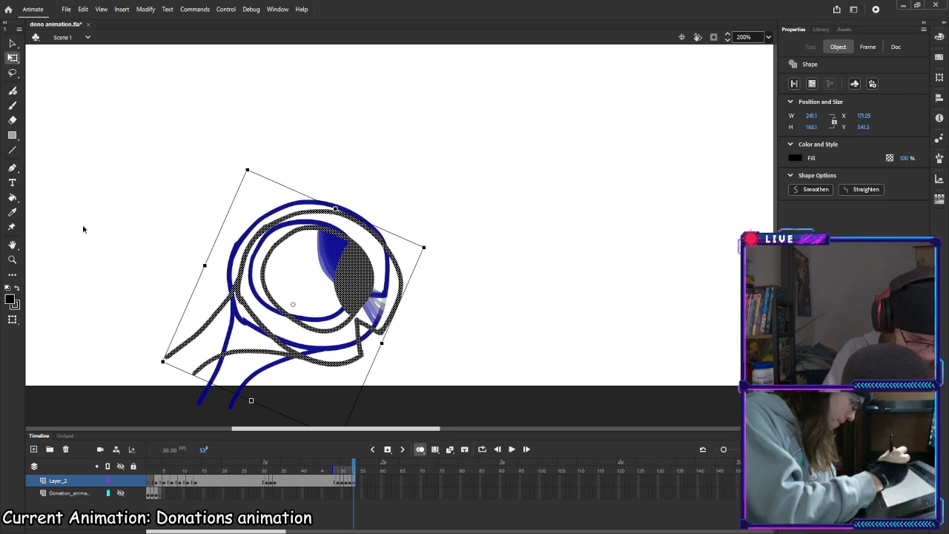
pyautogui.press('e')
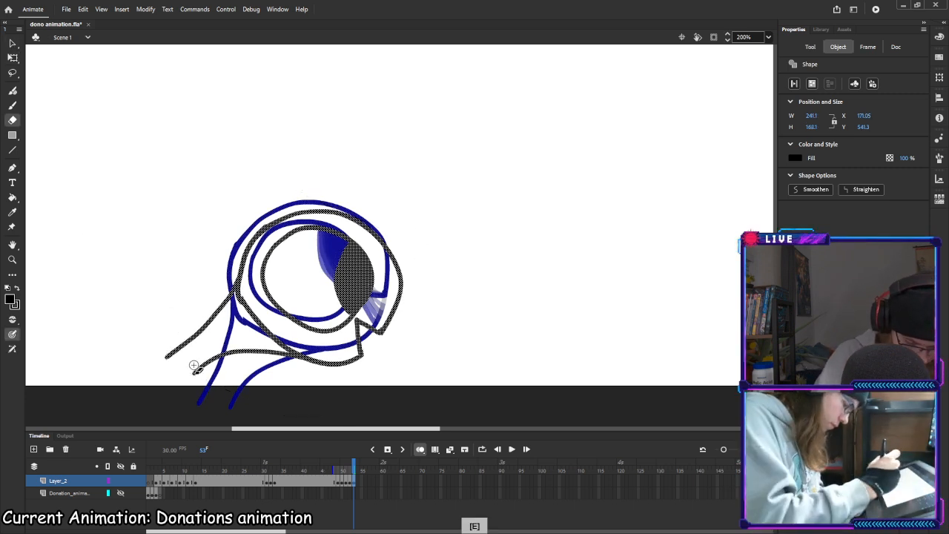
pyautogui.moveTo(197, 386)
pyautogui.mouseDown()
pyautogui.moveTo(169, 355)
pyautogui.moveTo(208, 384)
pyautogui.moveTo(227, 350)
pyautogui.moveTo(222, 302)
pyautogui.mouseUp()
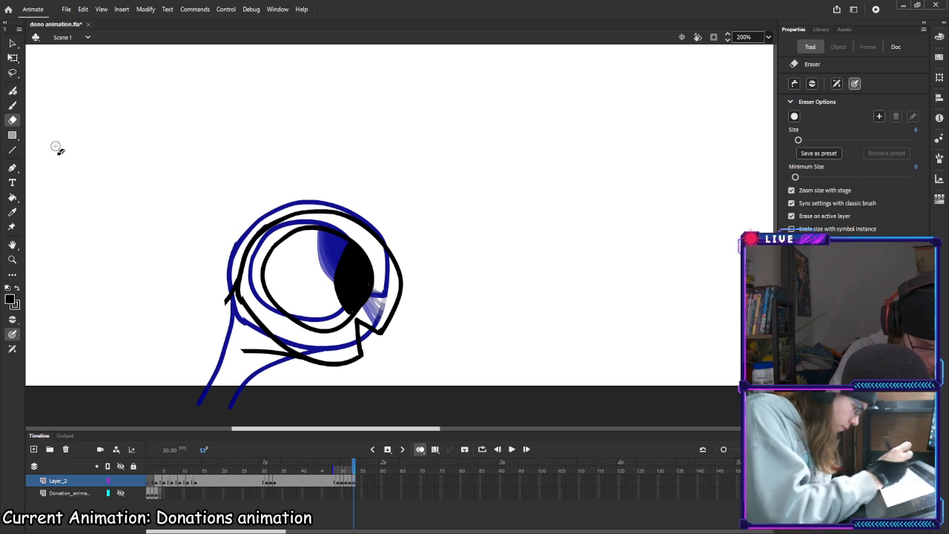
pyautogui.press('b')
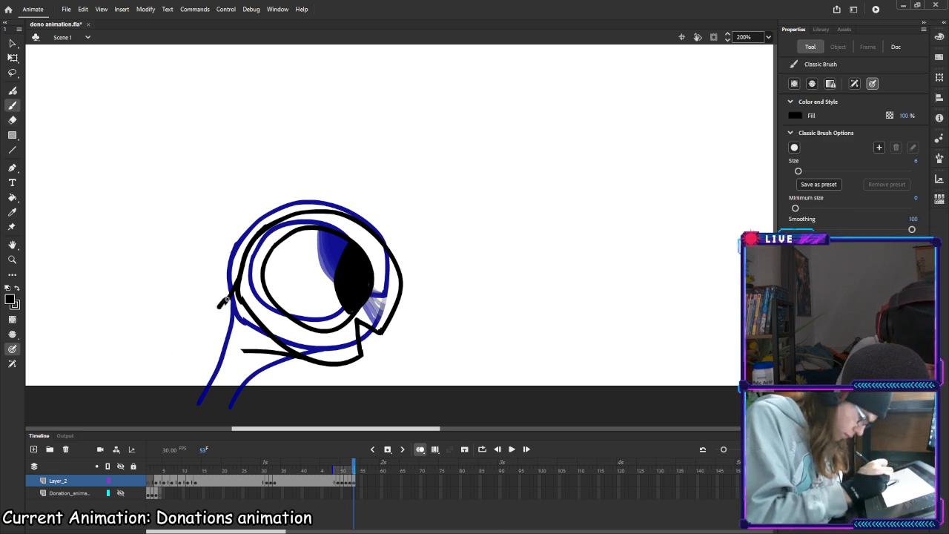
pyautogui.moveTo(225, 298)
pyautogui.mouseDown()
pyautogui.moveTo(190, 356)
pyautogui.moveTo(187, 390)
pyautogui.moveTo(223, 397)
pyautogui.mouseUp()
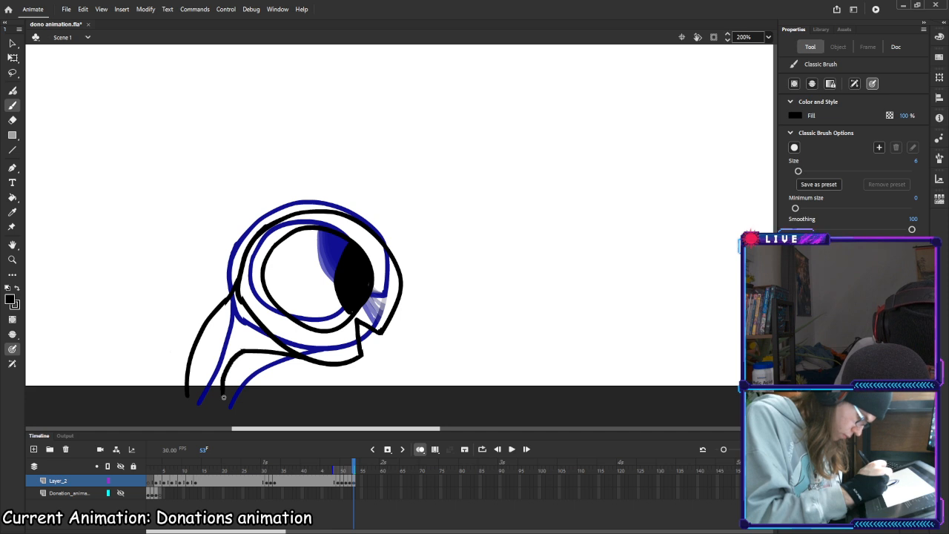
# Erase the frame 53 mouth lines and redraw the mouth wider, with both lips running inward to the eye outline
pyautogui.press('e')
pyautogui.moveTo(340, 327)
pyautogui.mouseDown()
pyautogui.moveTo(343, 342)
pyautogui.moveTo(373, 312)
pyautogui.moveTo(342, 343)
pyautogui.mouseUp()
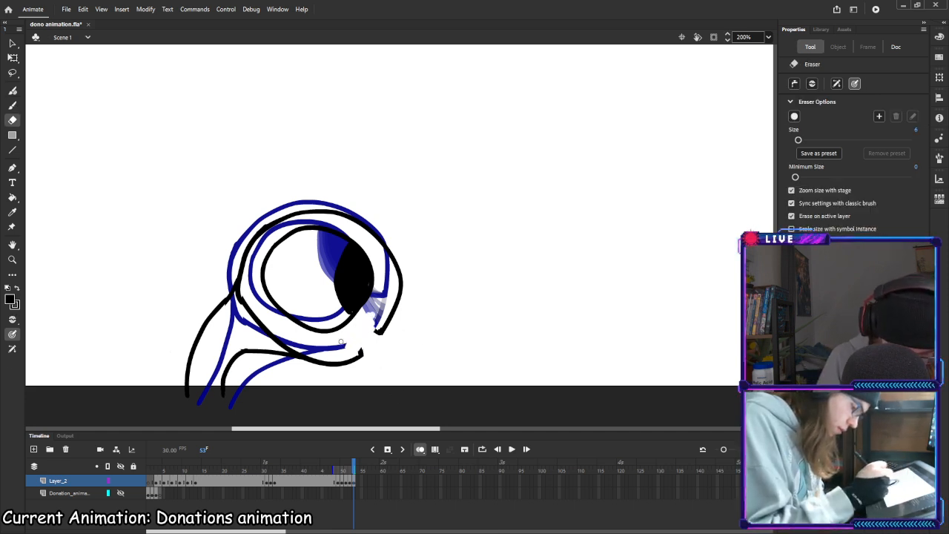
pyautogui.hotkey('ctrl', 'z')
pyautogui.hotkey('ctrl', 'z')
pyautogui.press('b')
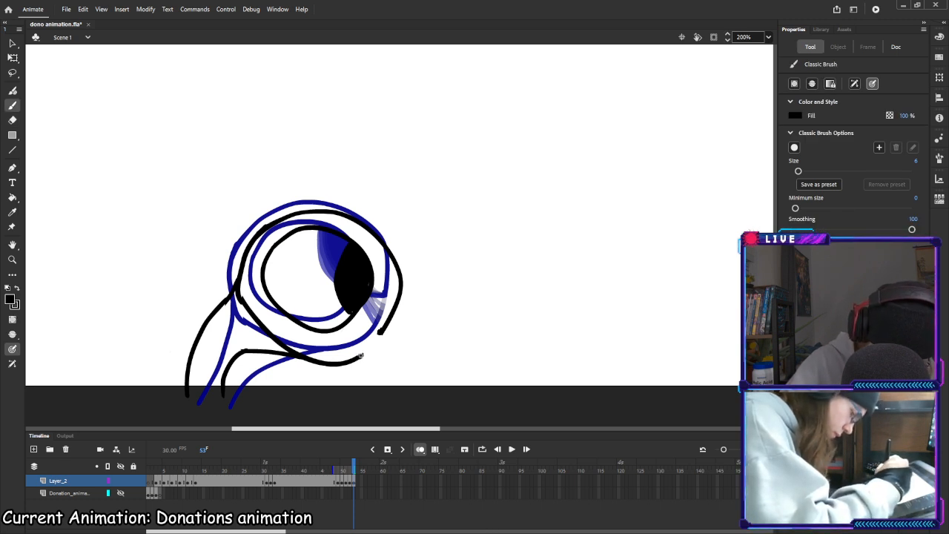
pyautogui.press('e')
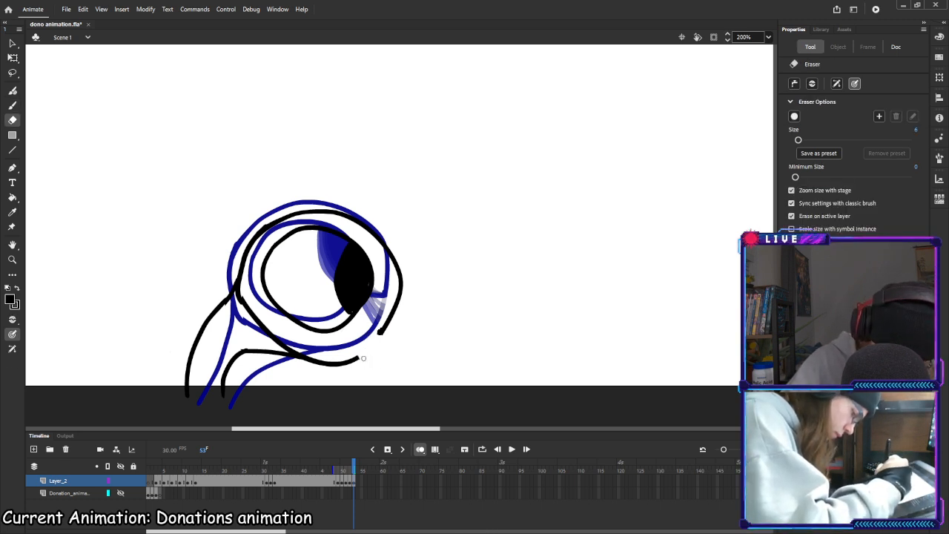
pyautogui.press('b')
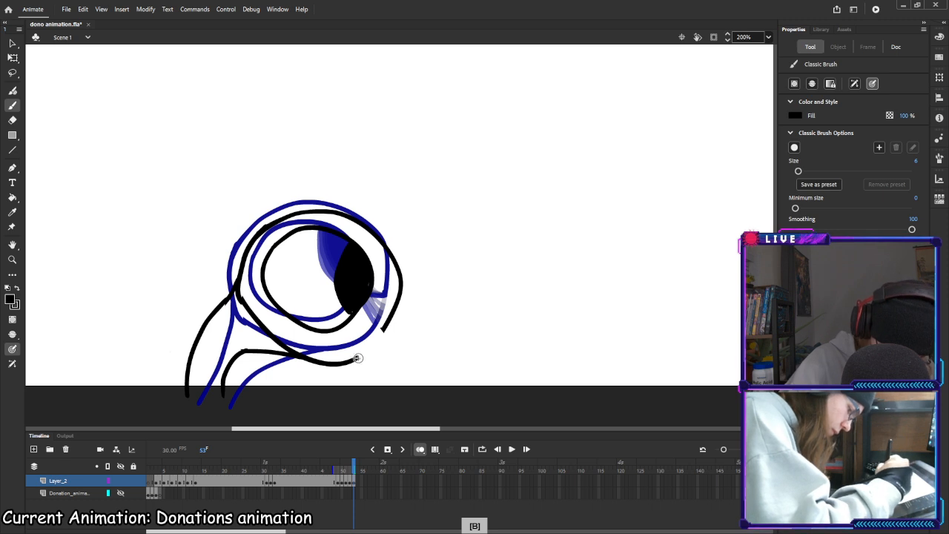
pyautogui.moveTo(357, 358)
pyautogui.mouseDown()
pyautogui.moveTo(346, 315)
pyautogui.moveTo(384, 329)
pyautogui.moveTo(362, 310)
pyautogui.mouseUp()
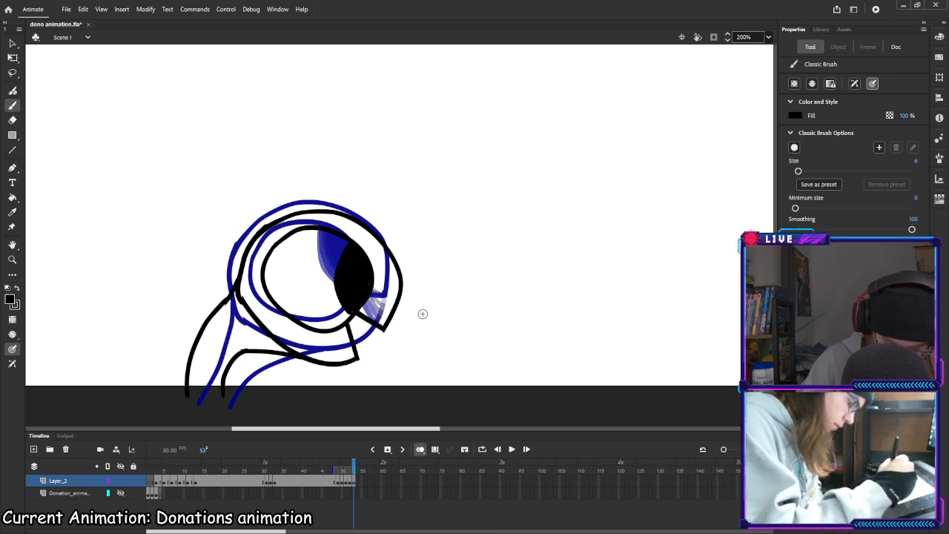
pyautogui.hotkey('ctrl', 'z')
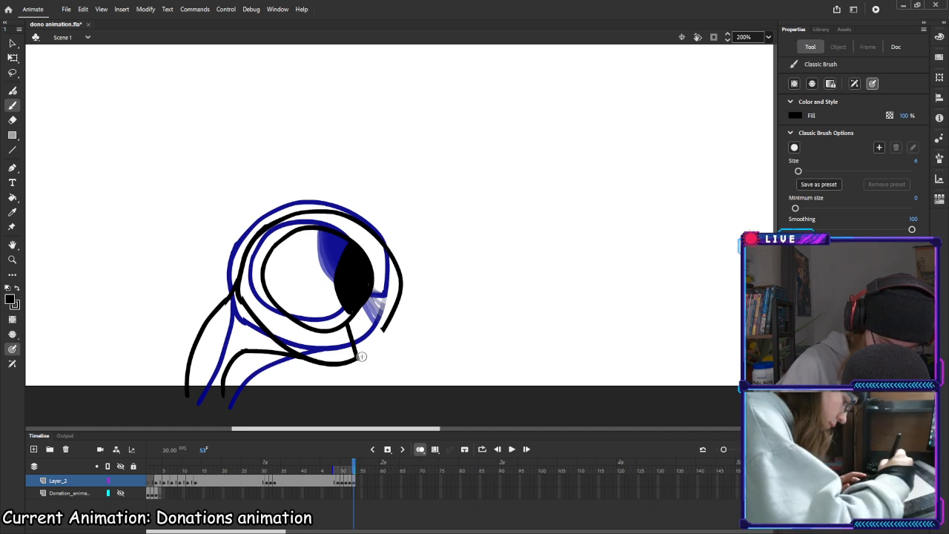
pyautogui.moveTo(382, 327); pyautogui.dragTo(384, 329)
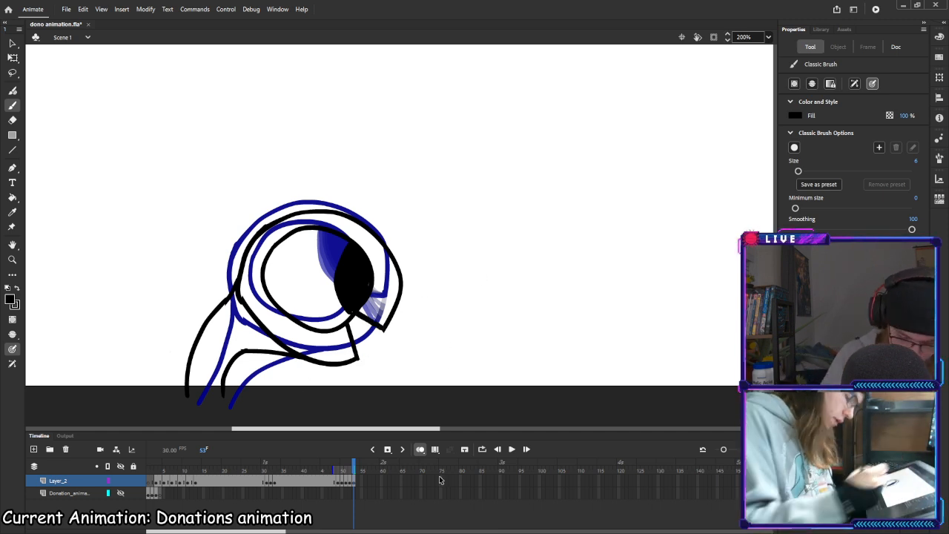
# Turn off onion skinning and move the whole frame 53 drawing up slightly
pyautogui.click(421, 450)
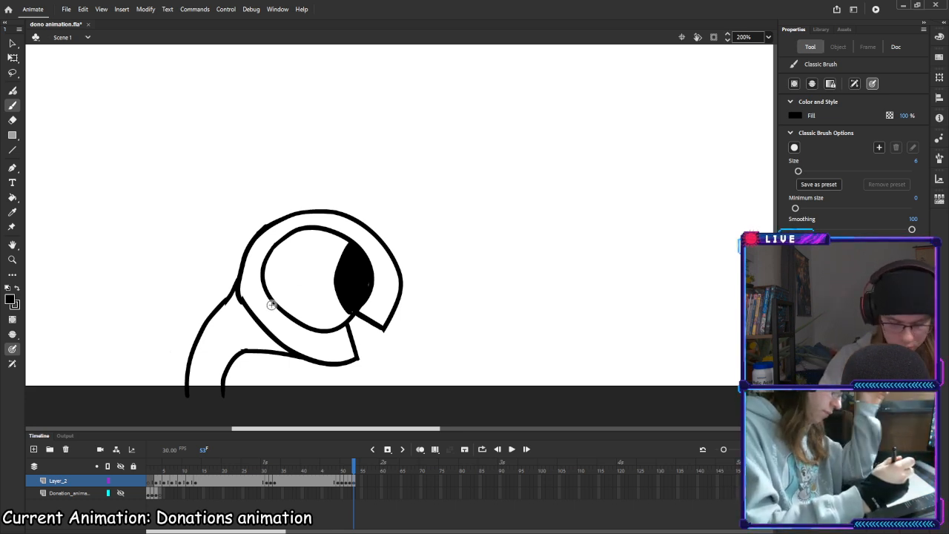
pyautogui.click(13, 45)
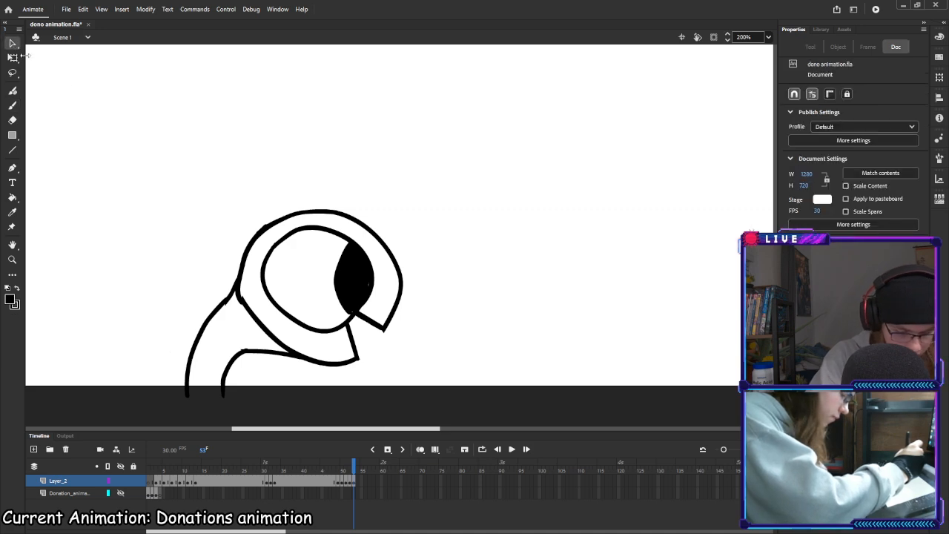
pyautogui.doubleClick(356, 293)
pyautogui.moveTo(356, 298); pyautogui.dragTo(349, 288)
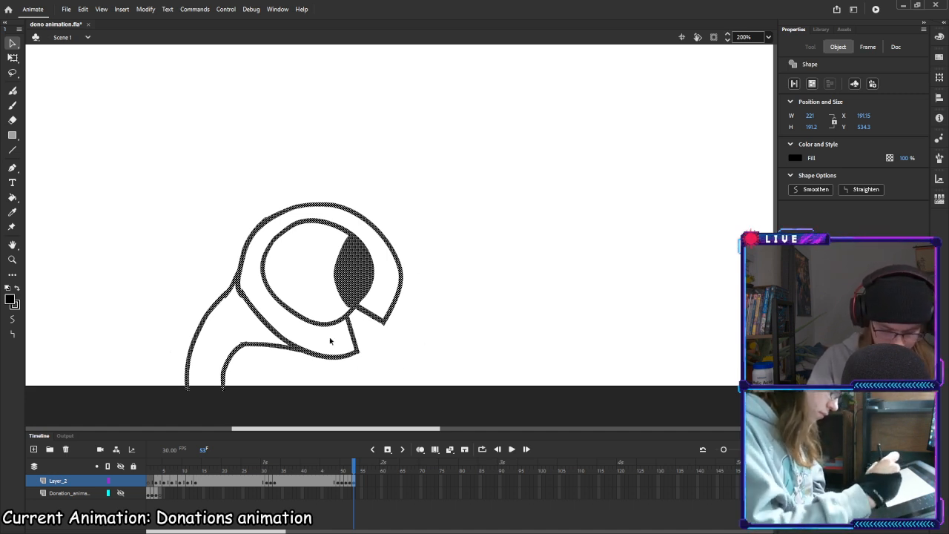
# Flip back and forth between frames 52 and 53 to compare the head's change of pose
pyautogui.click(353, 483)
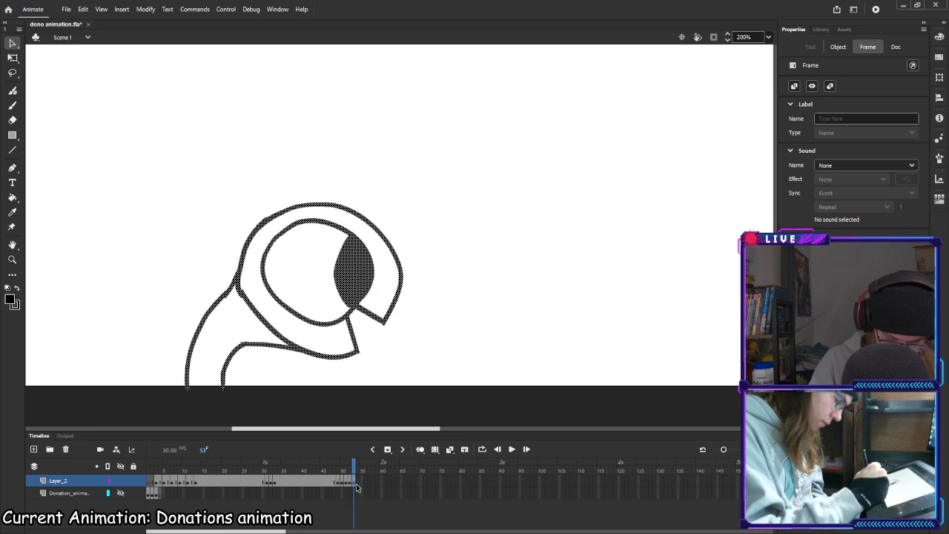
pyautogui.click(351, 481)
pyautogui.click(354, 481)
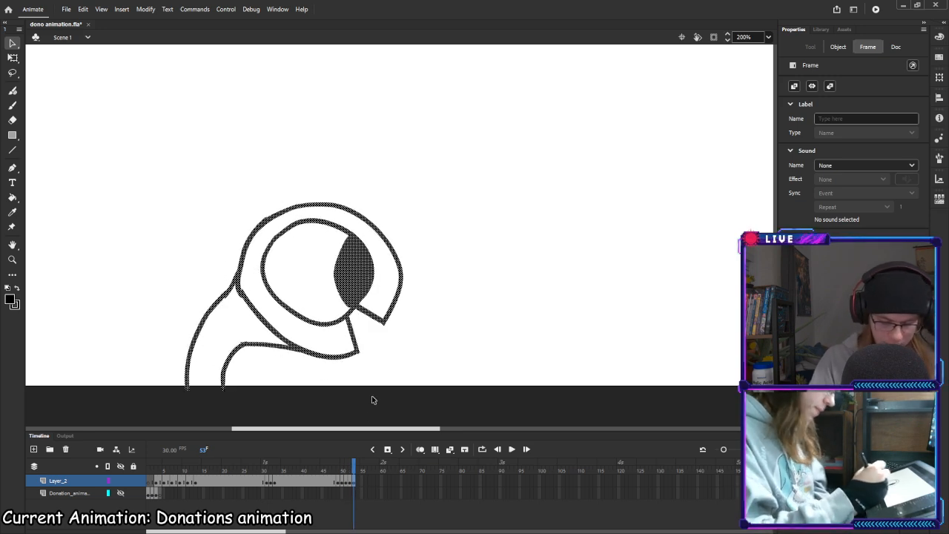
pyautogui.click(348, 482)
pyautogui.click(353, 482)
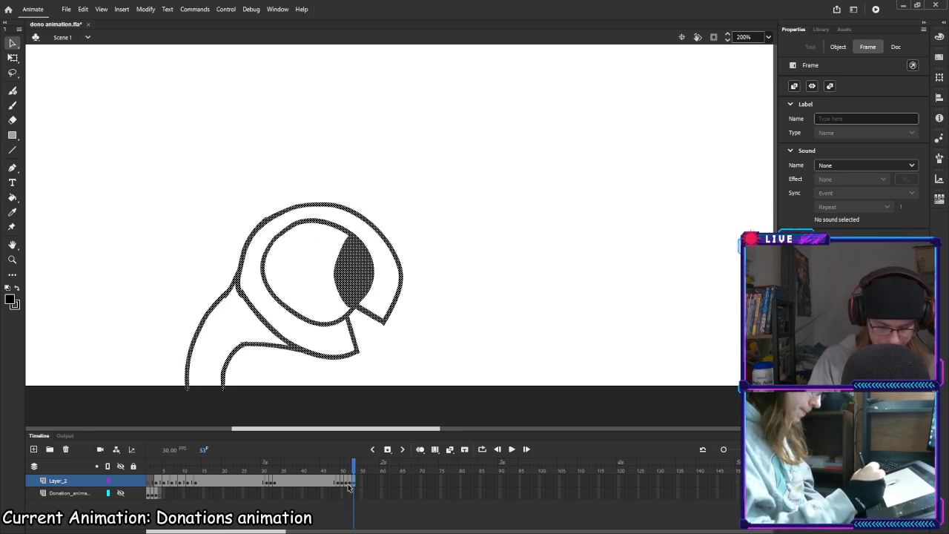
pyautogui.click(349, 481)
pyautogui.click(354, 482)
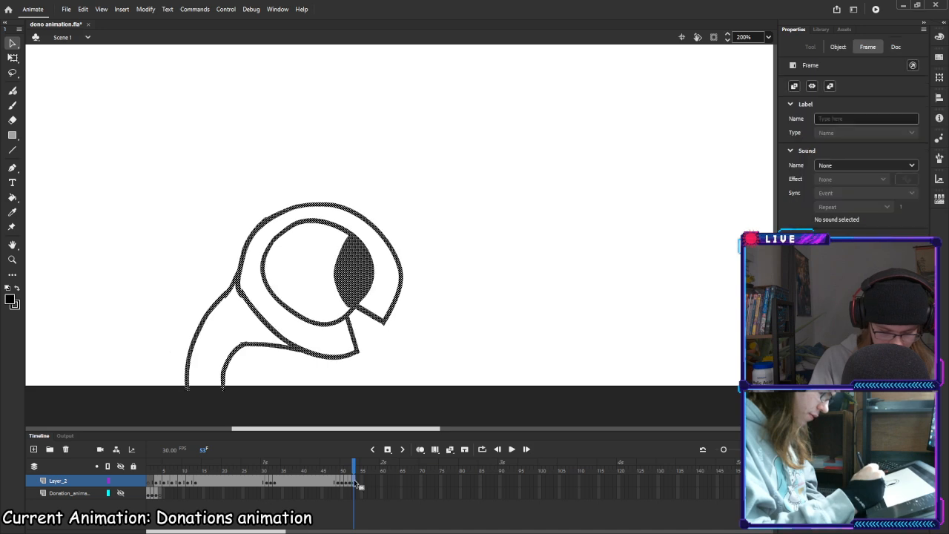
# Extend frame 52 by two frames so the tilted head moves to frame 55, and insert a keyframe at frame 53
pyautogui.click(349, 481)
pyautogui.press('F5')
pyautogui.press('F5')
pyautogui.click(359, 482)
pyautogui.click(354, 482)
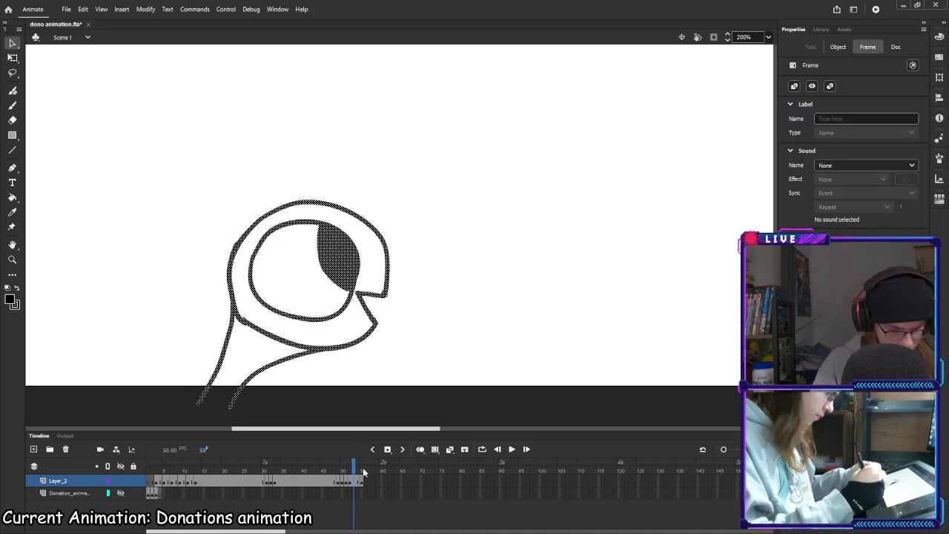
pyautogui.press('F6')
pyautogui.click(359, 482)
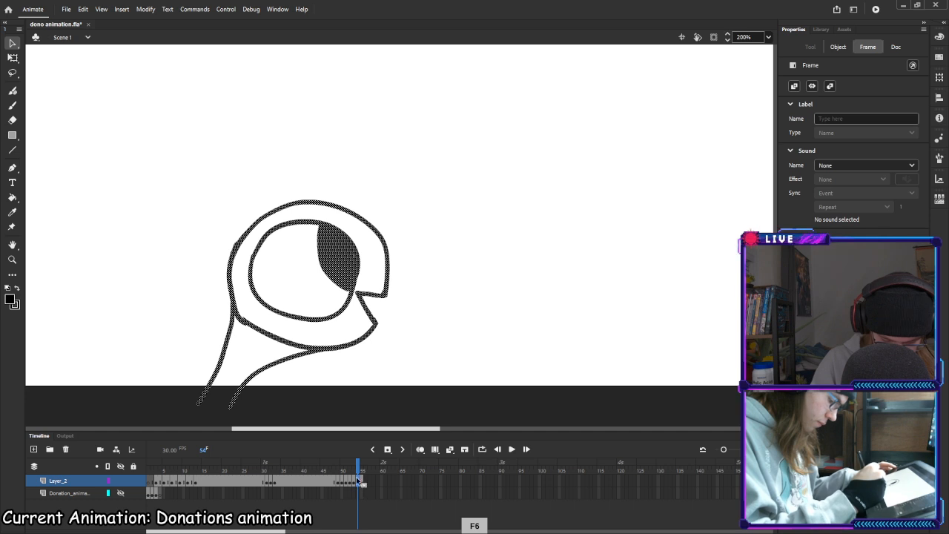
pyautogui.click(362, 461)
pyautogui.hotkey('ctrl', 'z')
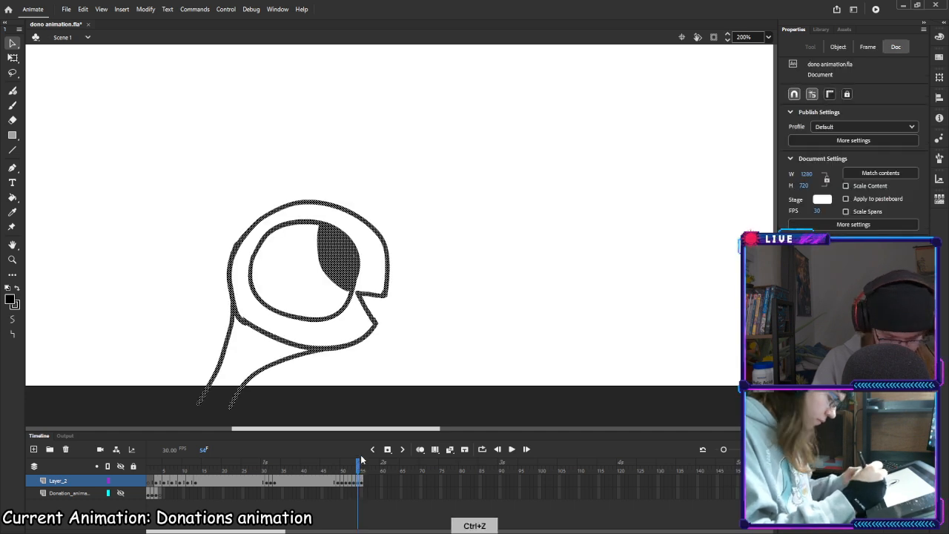
# Turn on onion skinning at frame 53 and adjust its range to compare the drawing with the frame 55 pose
pyautogui.click(355, 466)
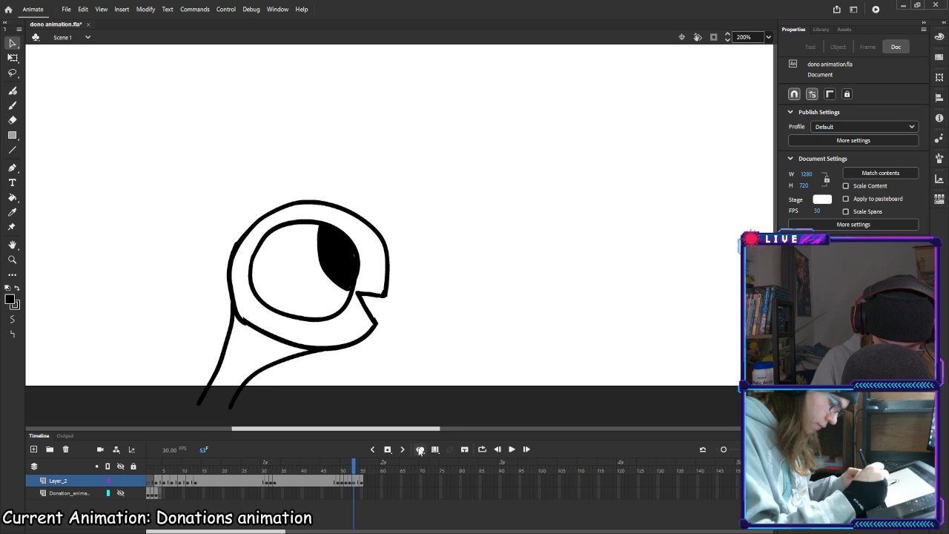
pyautogui.click(420, 450)
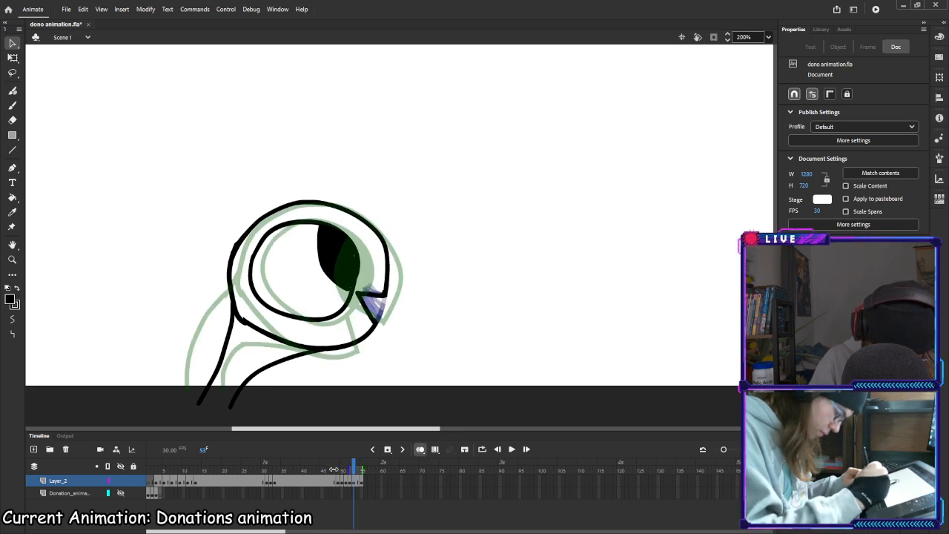
pyautogui.moveTo(334, 470); pyautogui.dragTo(359, 469)
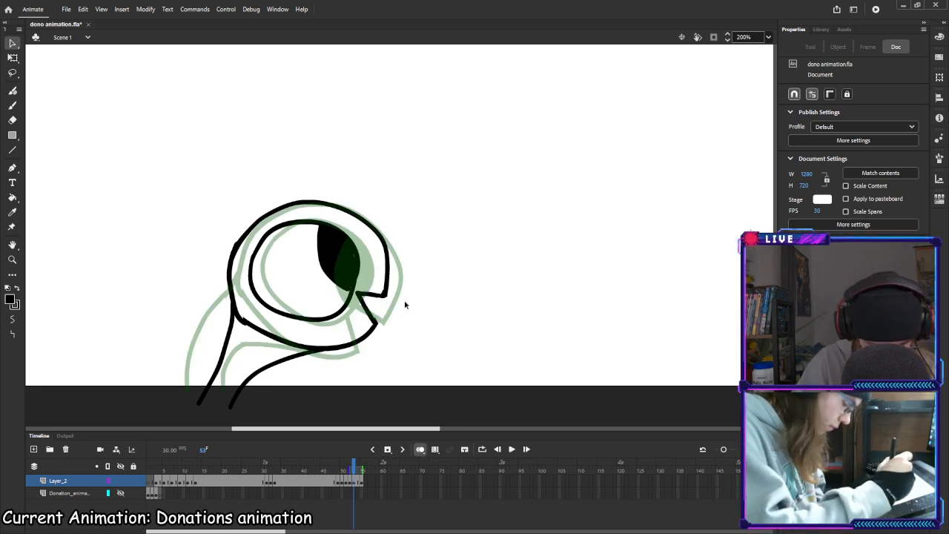
# Select the whole frame 53 drawing with Free Transform and rotate it slightly clockwise towards the frame 55 pose
pyautogui.click(13, 57)
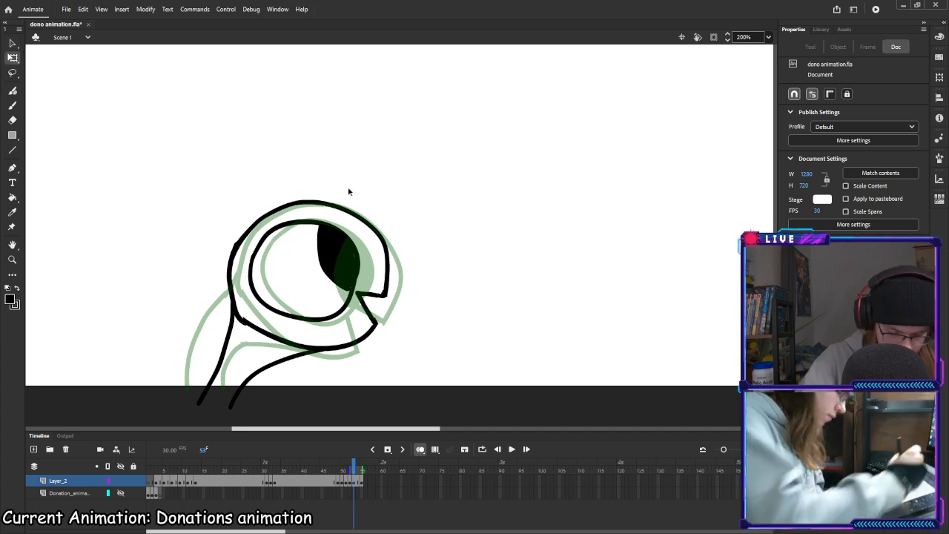
pyautogui.click(347, 259)
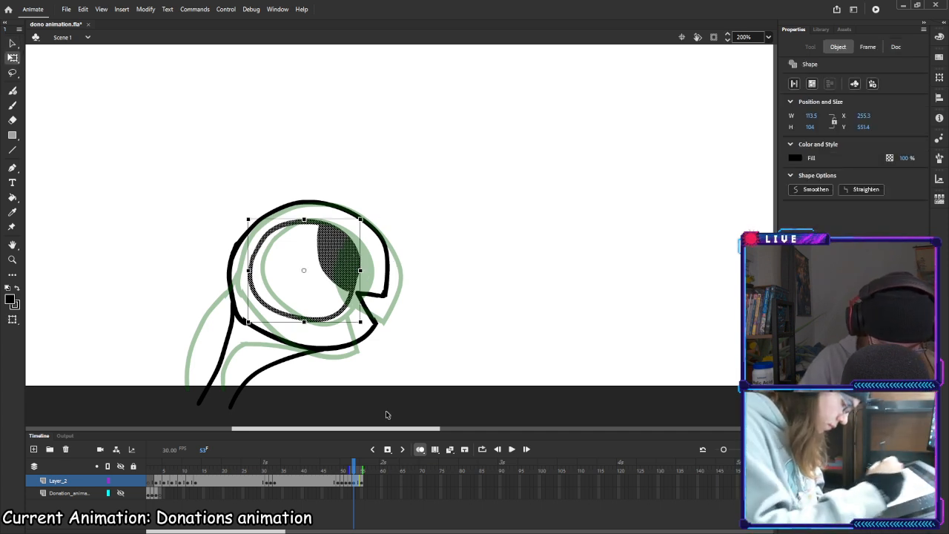
pyautogui.click(355, 482)
pyautogui.moveTo(395, 196); pyautogui.dragTo(398, 199)
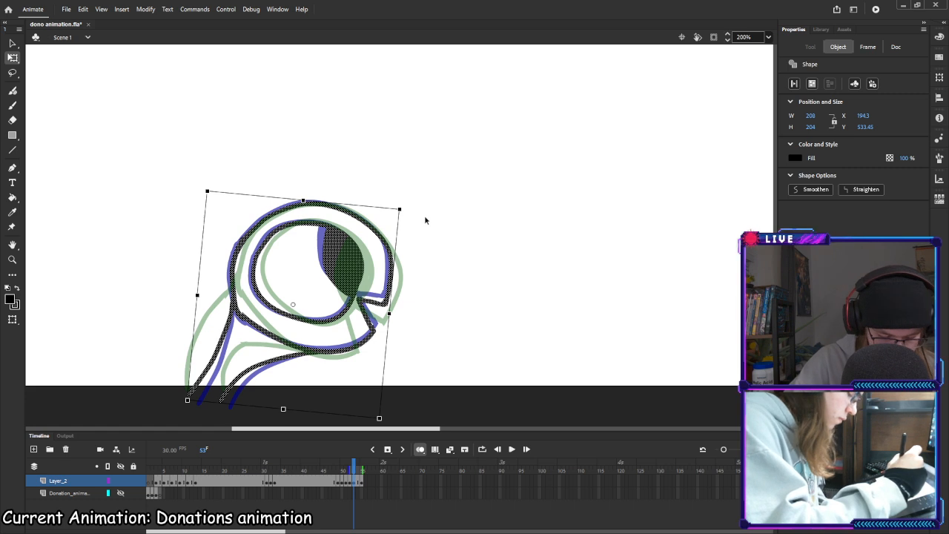
# Insert a keyframe at frame 54 and rotate its whole drawing further clockwise towards the frame 55 pose
pyautogui.click(357, 482)
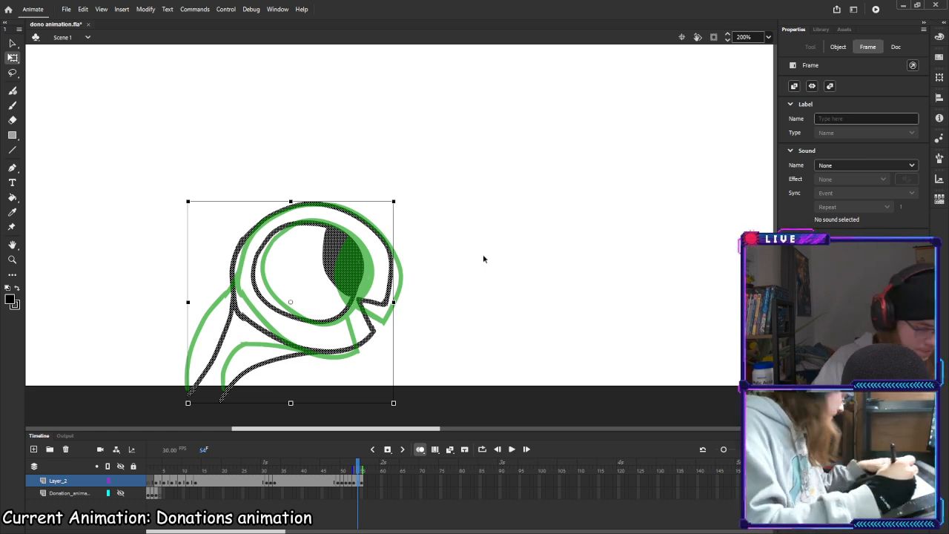
pyautogui.press('F5')
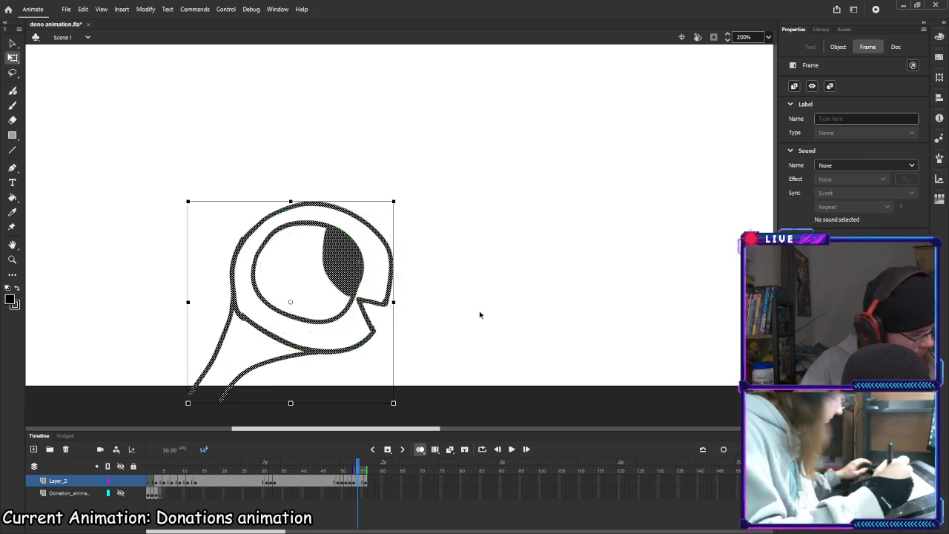
pyautogui.hotkey('ctrl', 'z')
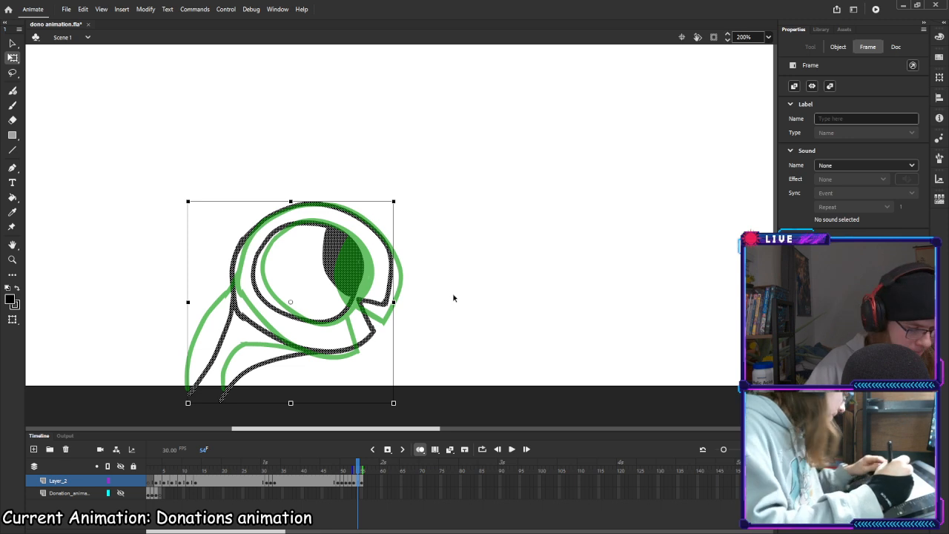
pyautogui.moveTo(400, 204); pyautogui.dragTo(408, 217)
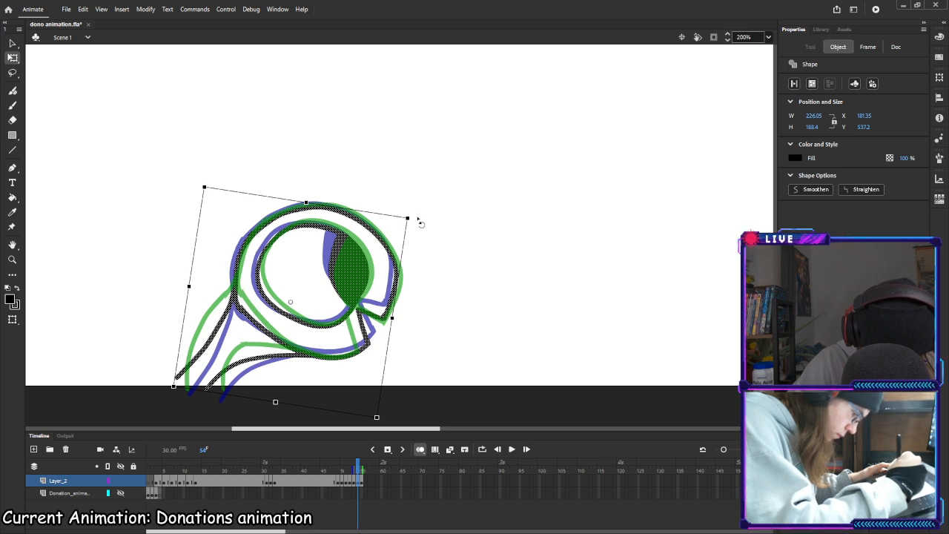
pyautogui.moveTo(419, 221); pyautogui.dragTo(413, 213)
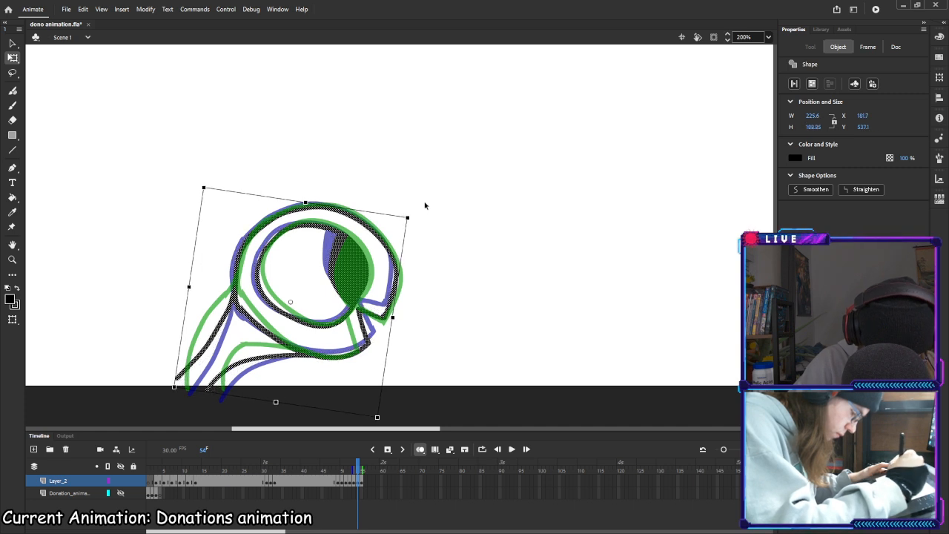
# Shorten the onion skin range after frame 53 by one frame, then erase and redraw the frame 54 mouth wider from the eye outline
pyautogui.click(356, 482)
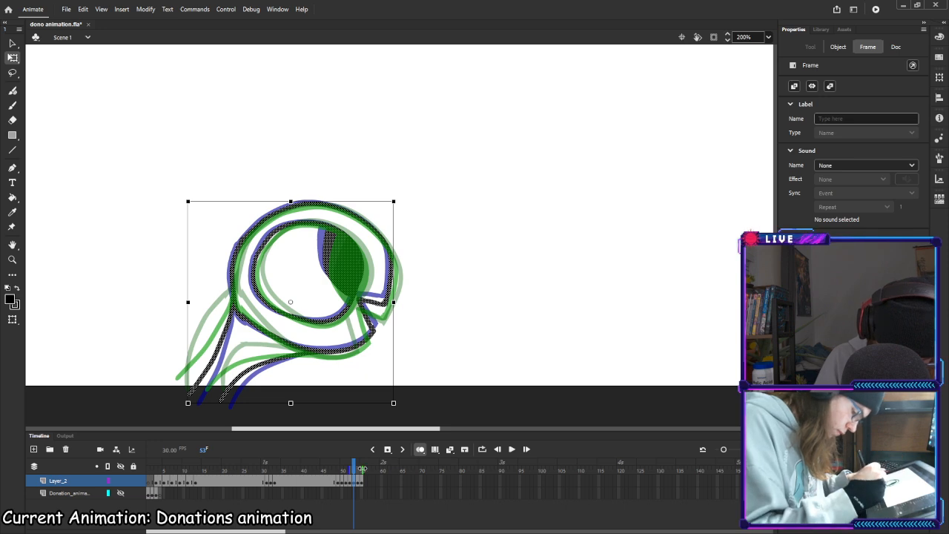
pyautogui.moveTo(361, 469); pyautogui.dragTo(357, 469)
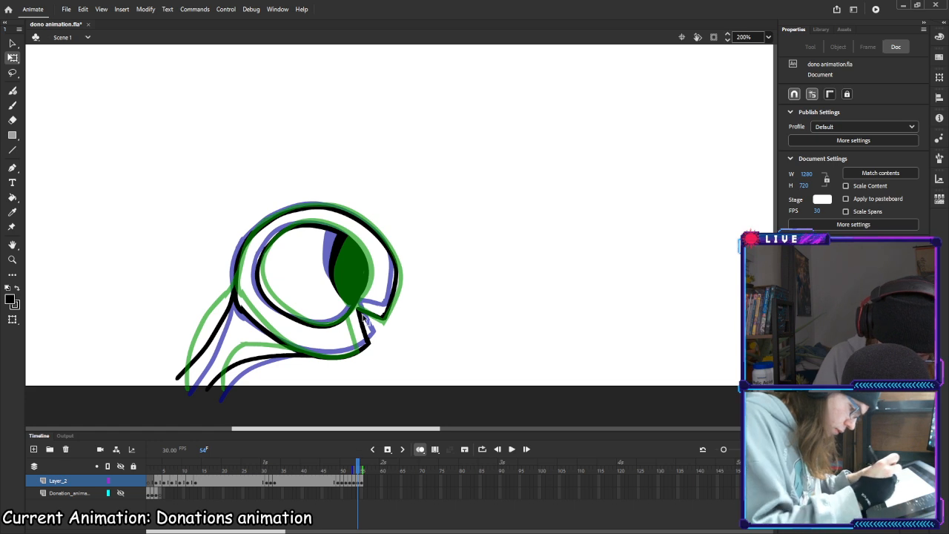
pyautogui.press('e')
pyautogui.moveTo(359, 314)
pyautogui.mouseDown()
pyautogui.moveTo(369, 307)
pyautogui.moveTo(354, 325)
pyautogui.moveTo(368, 338)
pyautogui.mouseUp()
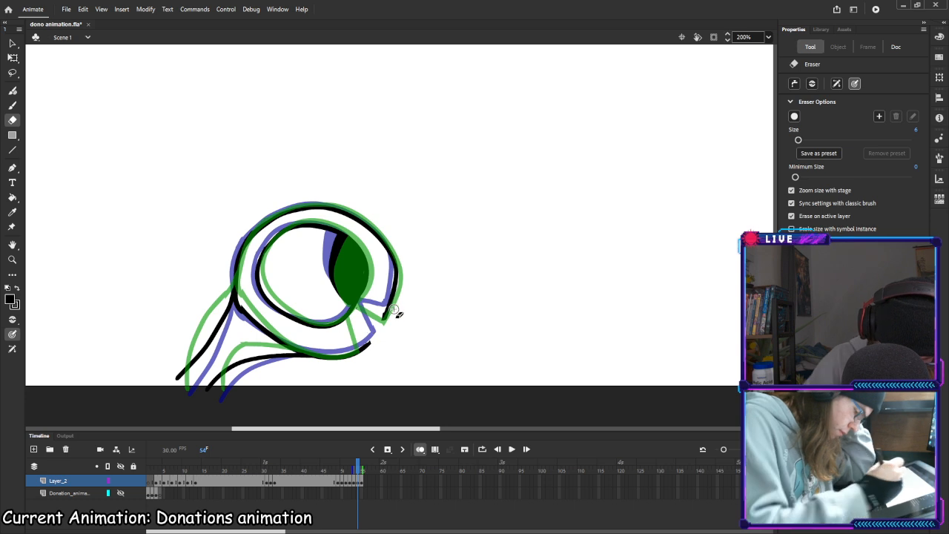
pyautogui.press('b')
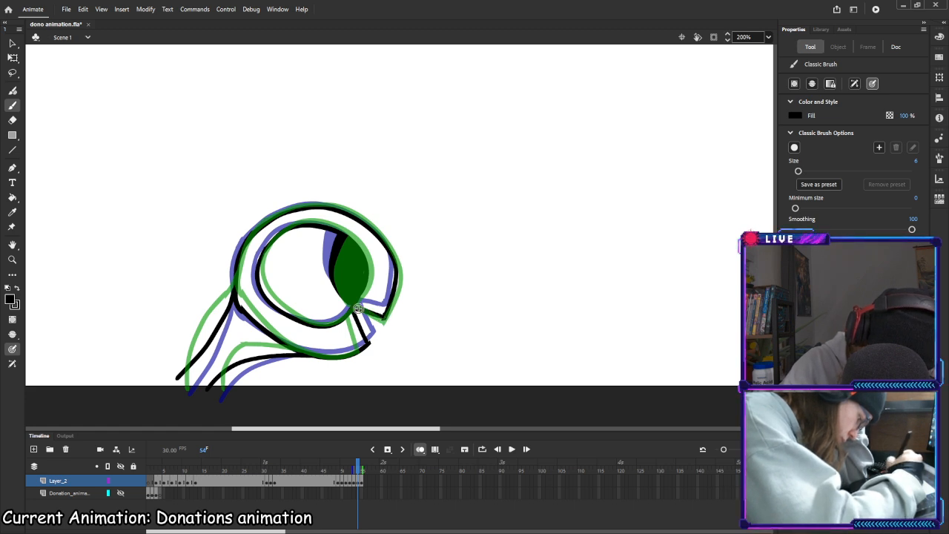
# Erase the frame 53 mouth lines and redraw both lips to bridge the mouth shapes of the neighbouring frames
pyautogui.click(355, 482)
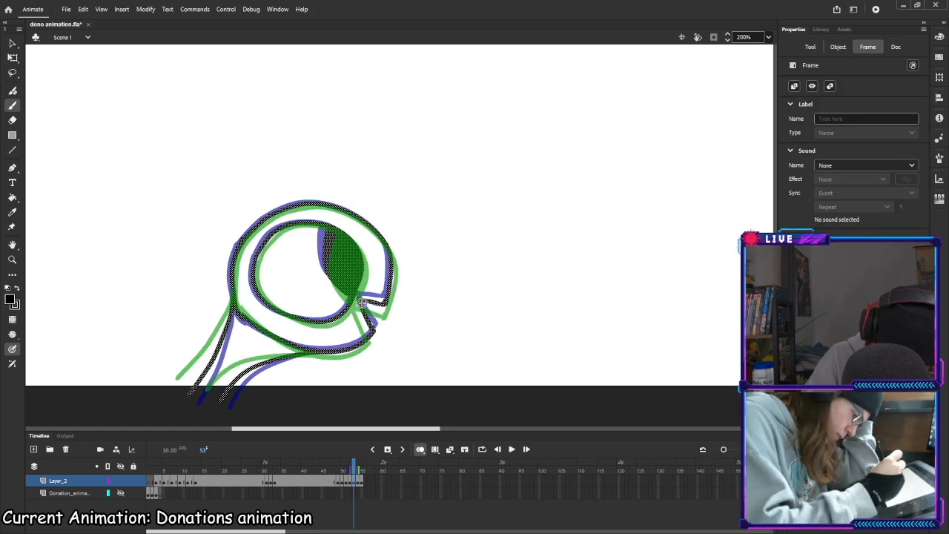
pyautogui.press('e')
pyautogui.moveTo(360, 298); pyautogui.dragTo(360, 311)
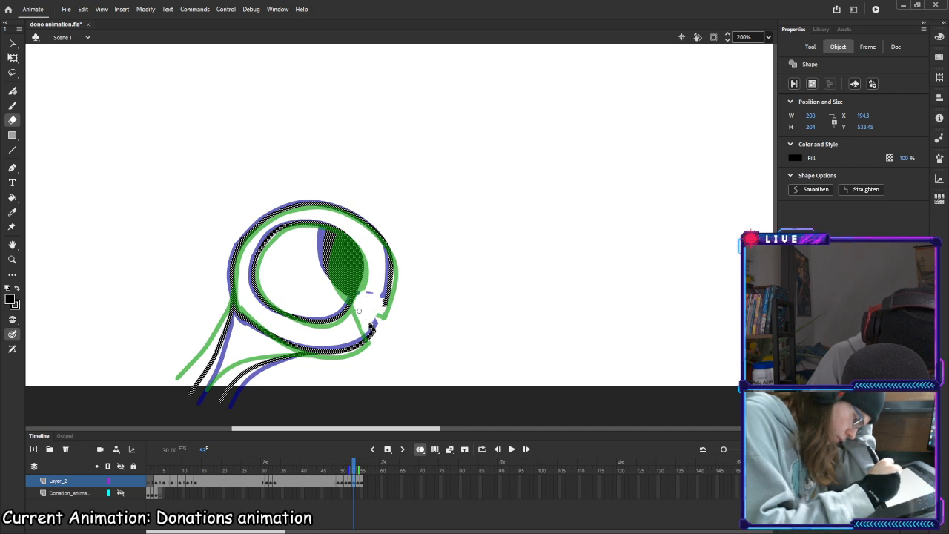
pyautogui.click(358, 311)
pyautogui.press('b')
pyautogui.moveTo(370, 332); pyautogui.dragTo(375, 332)
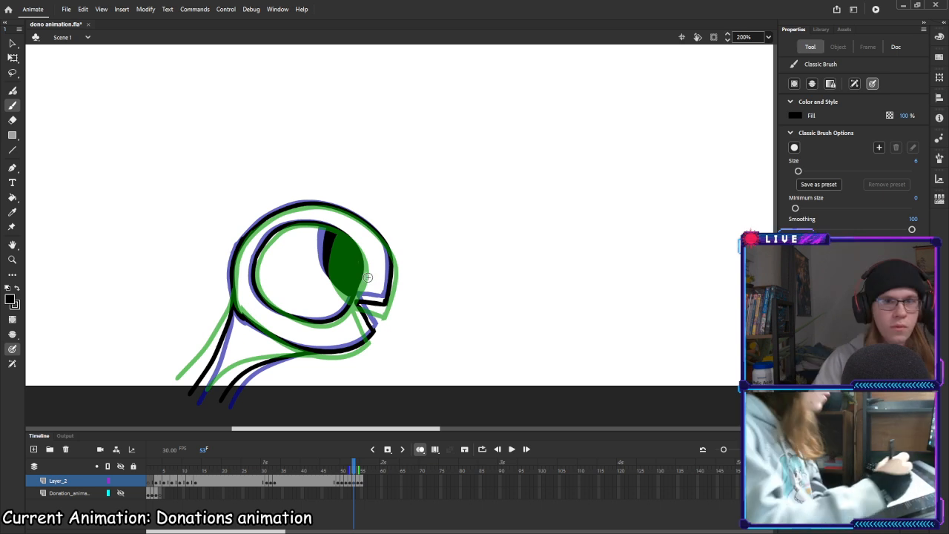
# Turn off onion skinning and scrub around frame 53 to check the head's forward tilt
pyautogui.press('space')
pyautogui.moveTo(490, 210); pyautogui.dragTo(487, 212)
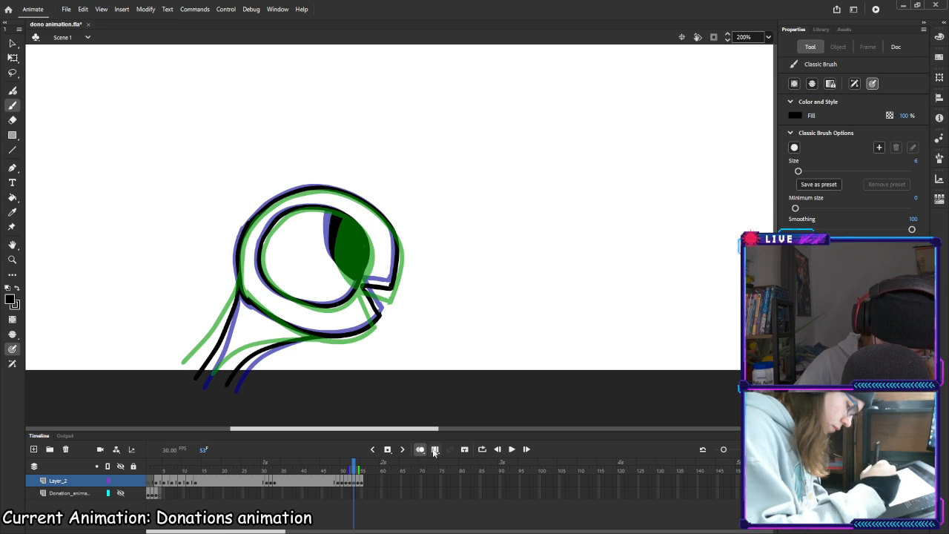
pyautogui.click(421, 450)
pyautogui.moveTo(354, 468)
pyautogui.mouseDown()
pyautogui.moveTo(337, 467)
pyautogui.moveTo(354, 468)
pyautogui.mouseUp()
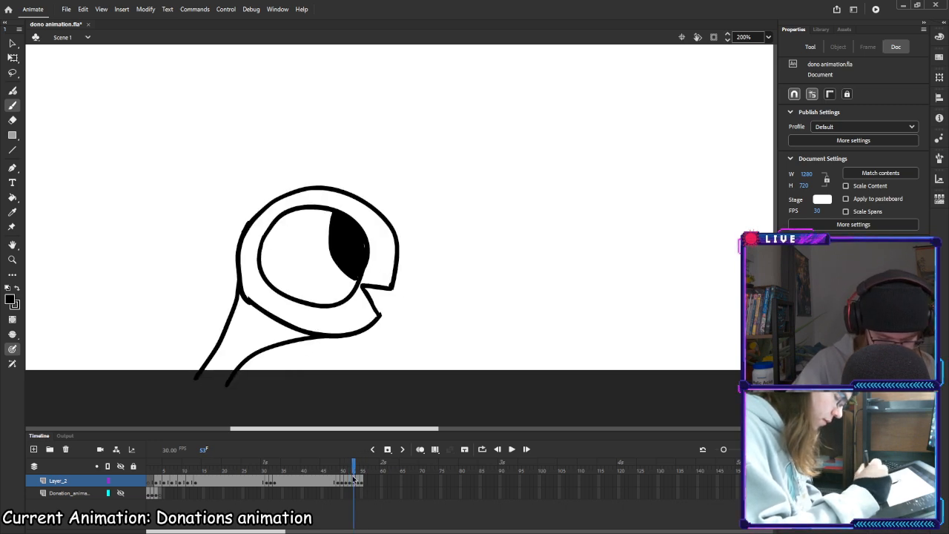
# Turn on onion skinning, erase the frame 54 neck lines and redraw them curving down between the frame 53 and 55 necks
pyautogui.click(420, 449)
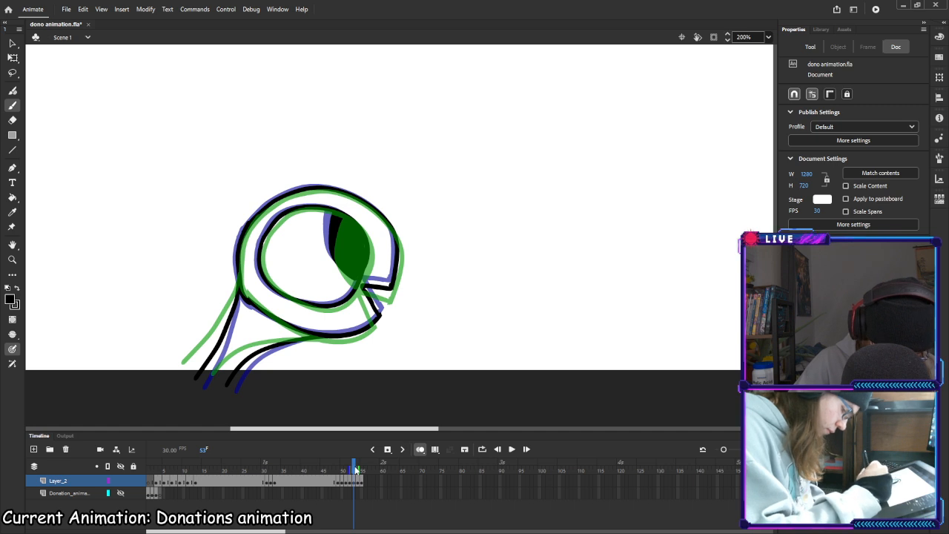
pyautogui.click(358, 467)
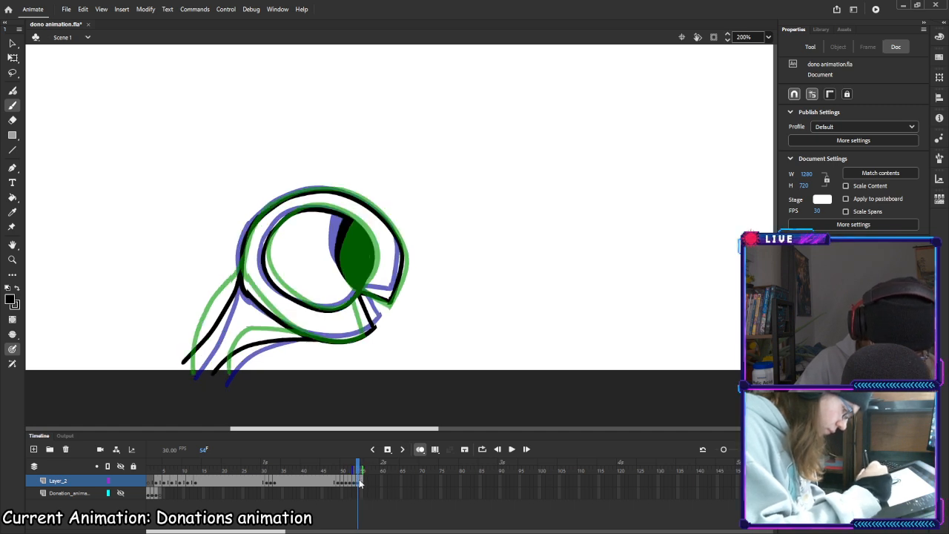
pyautogui.click(360, 482)
pyautogui.press('e')
pyautogui.moveTo(216, 379)
pyautogui.mouseDown()
pyautogui.moveTo(225, 384)
pyautogui.moveTo(215, 380)
pyautogui.moveTo(233, 353)
pyautogui.moveTo(212, 308)
pyautogui.mouseUp()
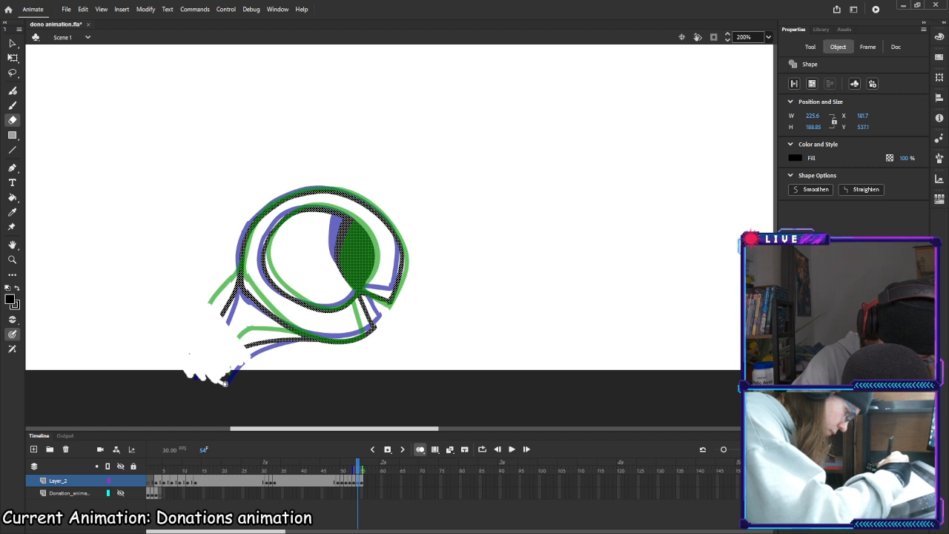
pyautogui.moveTo(225, 383); pyautogui.dragTo(258, 353)
pyautogui.press('b')
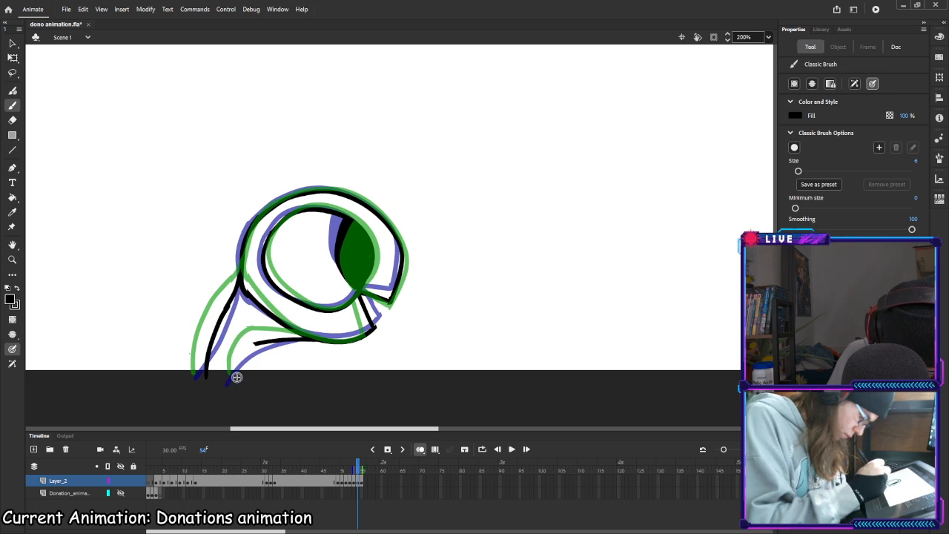
pyautogui.moveTo(242, 380); pyautogui.dragTo(257, 341)
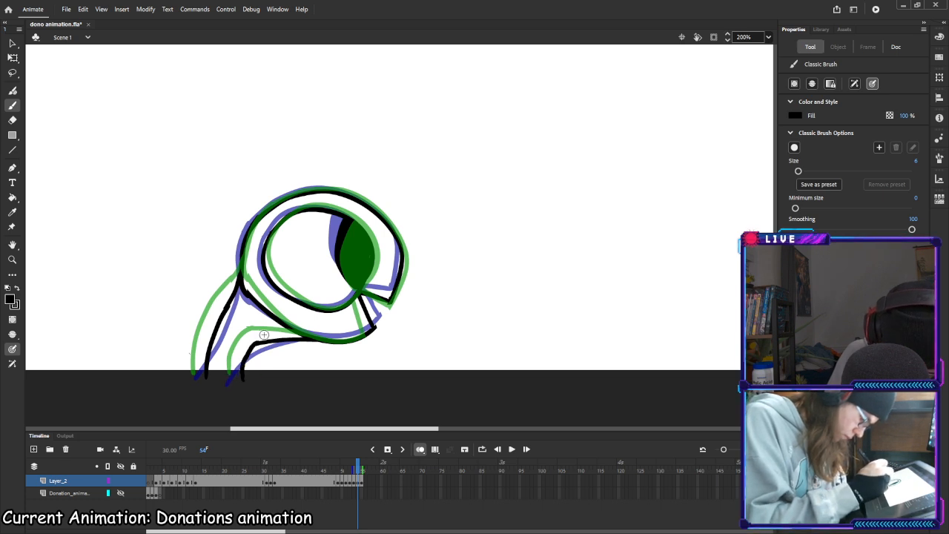
# Erase the frame 53 neck lines and redraw both as an in-between of the frame 52 and 54 necks
pyautogui.click(354, 482)
pyautogui.press('e')
pyautogui.moveTo(205, 384)
pyautogui.mouseDown()
pyautogui.moveTo(188, 375)
pyautogui.moveTo(209, 391)
pyautogui.moveTo(217, 345)
pyautogui.moveTo(245, 371)
pyautogui.moveTo(256, 350)
pyautogui.mouseUp()
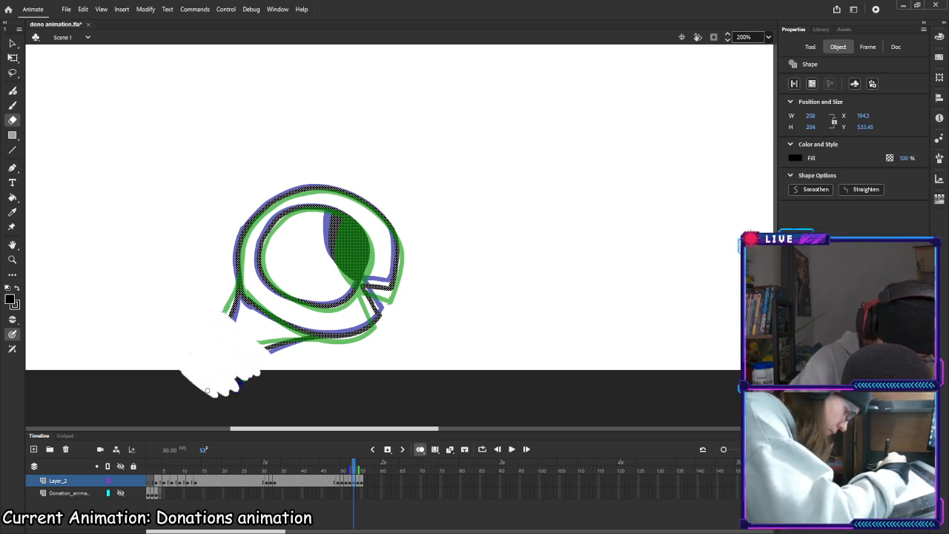
pyautogui.moveTo(208, 391)
pyautogui.mouseDown()
pyautogui.moveTo(224, 309)
pyautogui.moveTo(268, 347)
pyautogui.mouseUp()
pyautogui.press('b')
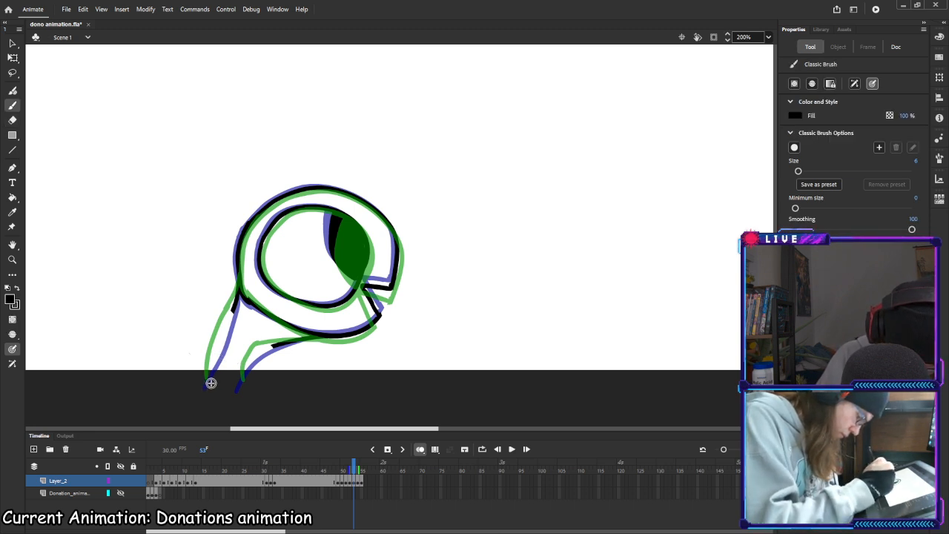
pyautogui.moveTo(215, 365); pyautogui.dragTo(209, 381)
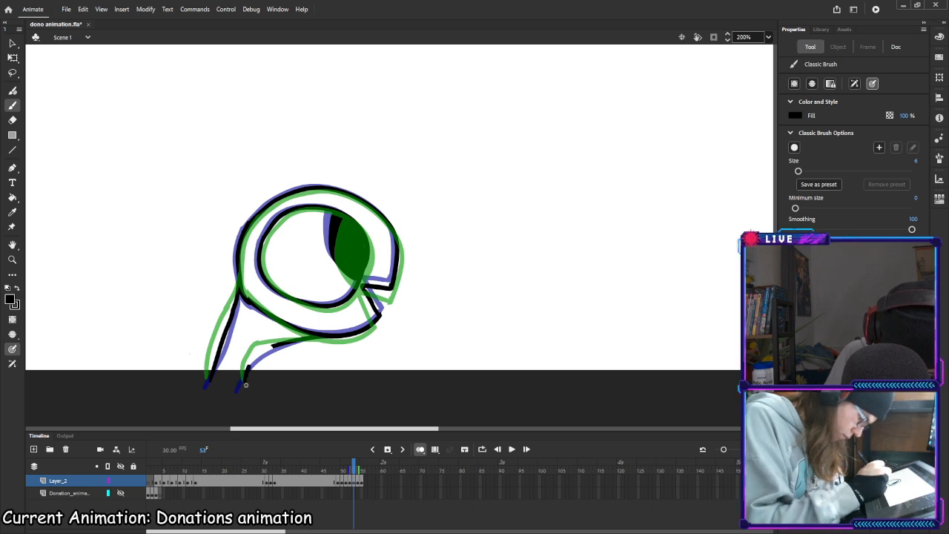
pyautogui.moveTo(258, 351); pyautogui.dragTo(277, 342)
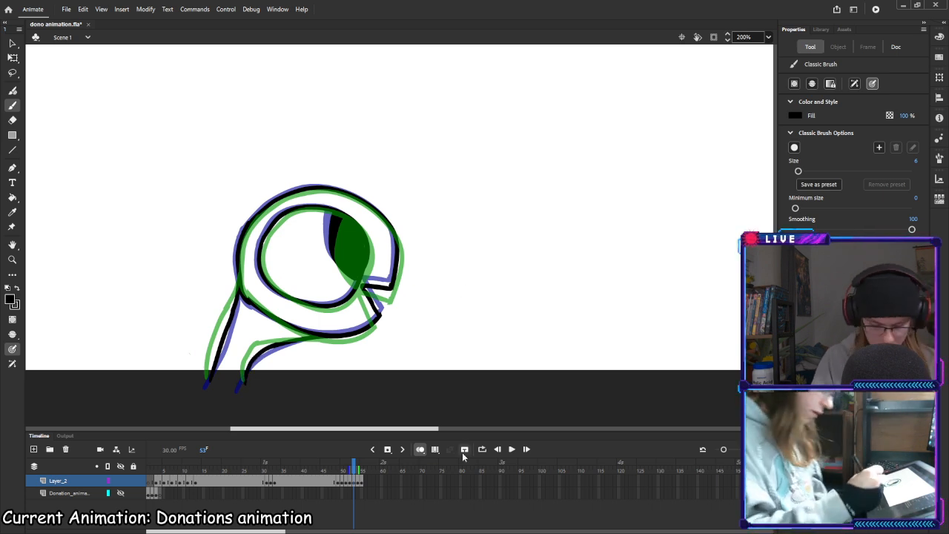
# Turn off onion skinning and play the animation from frame 1
pyautogui.click(423, 449)
pyautogui.moveTo(354, 468); pyautogui.dragTo(123, 483)
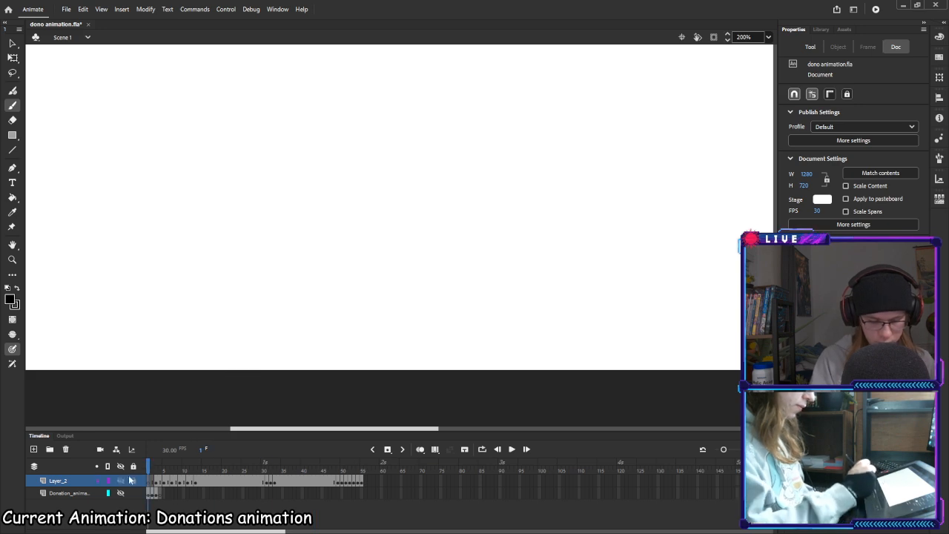
pyautogui.click(514, 450)
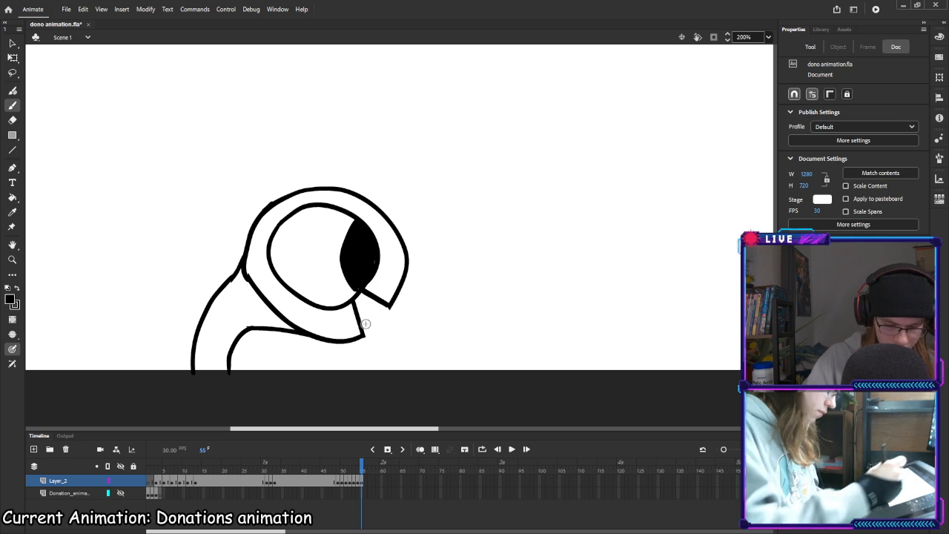
# Extend the tilted head drawing at frame 55 to hold until frame 95, and play the animation
pyautogui.moveTo(362, 467)
pyautogui.mouseDown()
pyautogui.moveTo(343, 468)
pyautogui.moveTo(363, 468)
pyautogui.mouseUp()
pyautogui.click(363, 480)
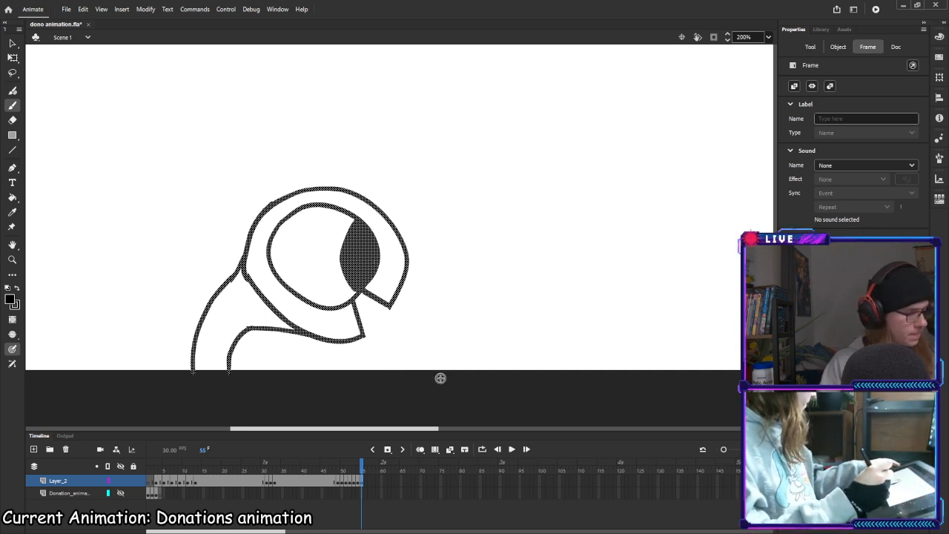
pyautogui.press('F5')
pyautogui.press('F5')
pyautogui.press('F5')
pyautogui.press('F5')
pyautogui.press('F5')
pyautogui.press('F5')
pyautogui.press('F5')
pyautogui.press('F5')
pyautogui.press('F5')
pyautogui.press('F5')
pyautogui.press('F5')
pyautogui.press('F5')
pyautogui.press('F5')
pyautogui.press('F5')
pyautogui.press('F5')
pyautogui.press('F5')
pyautogui.press('F5')
pyautogui.press('F5')
pyautogui.press('F5')
pyautogui.press('F5')
pyautogui.press('F5')
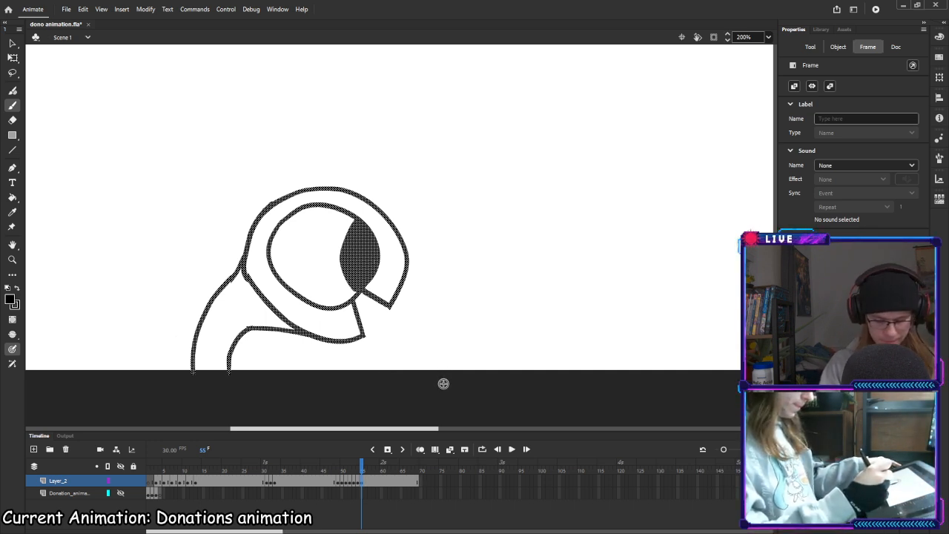
pyautogui.press('F5')
pyautogui.press('F5')
pyautogui.press('F5')
pyautogui.press('F5')
pyautogui.press('F5')
pyautogui.press('F5')
pyautogui.press('F5')
pyautogui.press('F5')
pyautogui.press('F5')
pyautogui.press('F5')
pyautogui.press('F5')
pyautogui.press('F5')
pyautogui.press('F5')
pyautogui.press('F5')
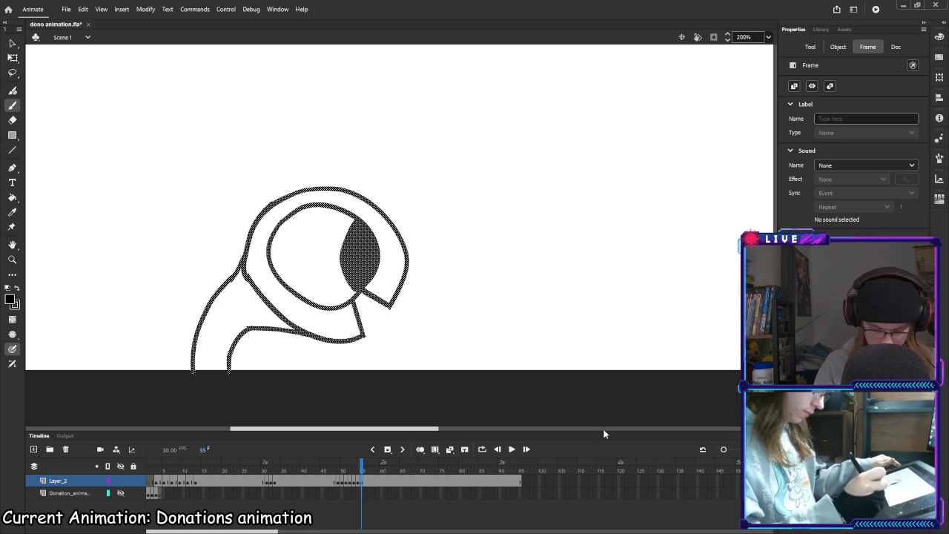
pyautogui.press('Return')
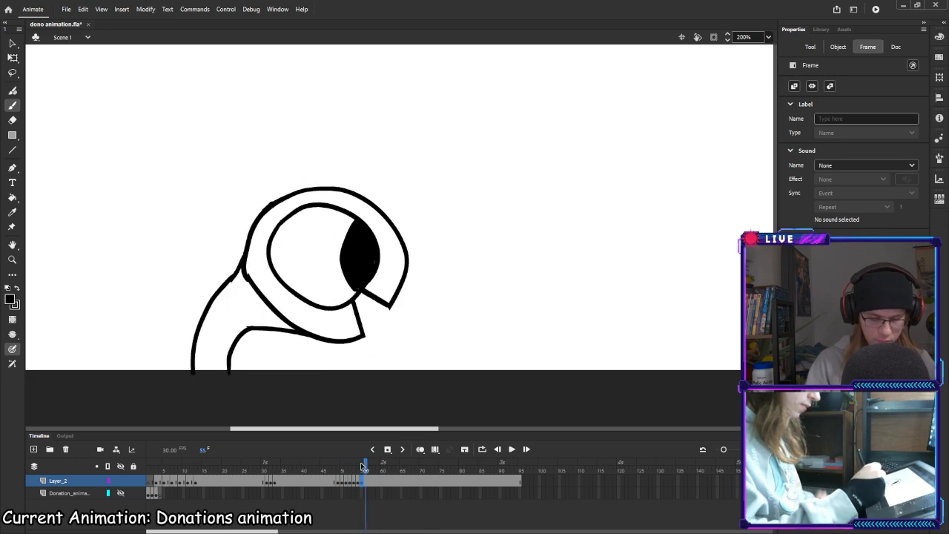
# Flip back and forth through the Layer_2 drawings between frames 48 and 56 to examine the mouth opening and forward head tilt
pyautogui.press(',')
pyautogui.press(',')
pyautogui.press(',')
pyautogui.press(',')
pyautogui.press(',')
pyautogui.press(',')
pyautogui.press(',')
pyautogui.press(',')
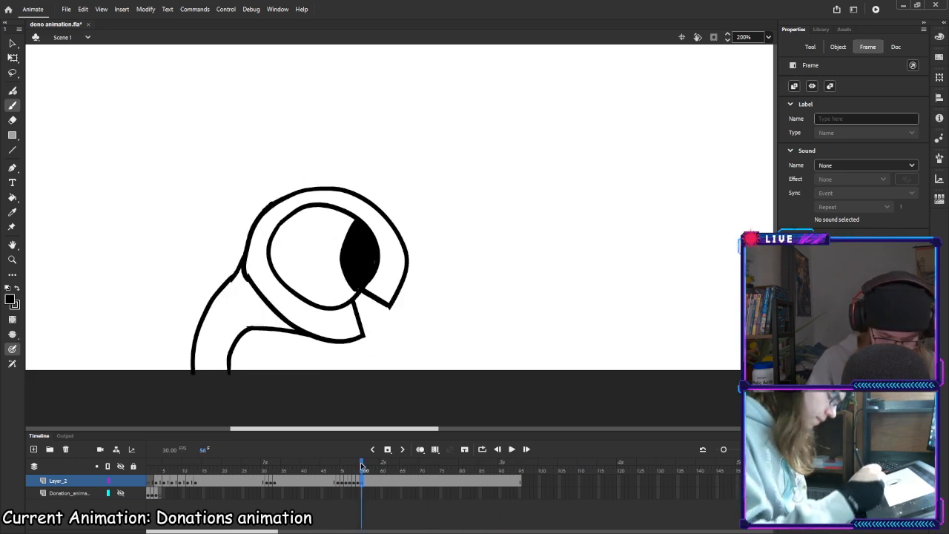
pyautogui.moveTo(148, 467); pyautogui.dragTo(338, 467)
pyautogui.press('.')
pyautogui.press('.')
pyautogui.press('.')
pyautogui.press('.')
pyautogui.press('.')
pyautogui.press('.')
pyautogui.press('.')
pyautogui.press('.')
pyautogui.press('.')
pyautogui.press('.')
pyautogui.press('.')
pyautogui.press('.')
pyautogui.press('.')
pyautogui.press('.')
pyautogui.press('.')
pyautogui.press('.')
pyautogui.press('.')
pyautogui.press('.')
pyautogui.press('.')
pyautogui.press(',')
pyautogui.press(',')
pyautogui.press(',')
pyautogui.press(',')
pyautogui.press(',')
pyautogui.press(',')
pyautogui.press(',')
pyautogui.press(',')
pyautogui.press(',')
pyautogui.press(',')
pyautogui.press(',')
pyautogui.press(',')
pyautogui.press(',')
pyautogui.press(',')
pyautogui.press(',')
pyautogui.press(',')
pyautogui.press(',')
pyautogui.press(',')
pyautogui.press(',')
pyautogui.press(',')
pyautogui.press('.')
pyautogui.press('.')
pyautogui.press('.')
pyautogui.press('.')
pyautogui.press('.')
pyautogui.press('.')
pyautogui.press('.')
pyautogui.press('.')
pyautogui.press('.')
pyautogui.press('.')
pyautogui.press('.')
pyautogui.press('.')
pyautogui.press('.')
pyautogui.press('.')
pyautogui.press('.')
pyautogui.press('.')
pyautogui.press('.')
pyautogui.press('.')
pyautogui.press('.')
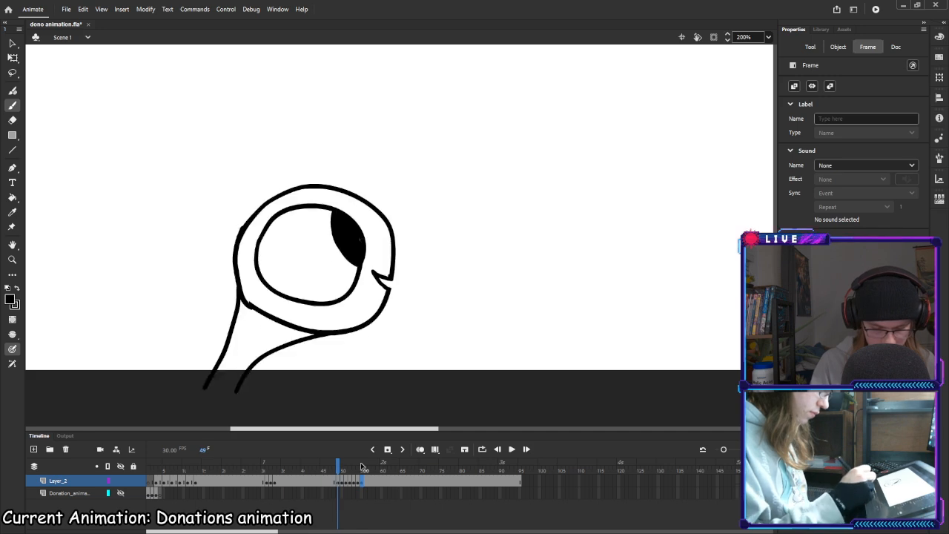
pyautogui.press('.')
pyautogui.press(',')
pyautogui.press(',')
pyautogui.press(',')
pyautogui.press(',')
pyautogui.press(',')
pyautogui.press(',')
pyautogui.press(',')
pyautogui.press(',')
pyautogui.press(',')
pyautogui.press(',')
pyautogui.press('.')
pyautogui.press('.')
pyautogui.press('.')
pyautogui.press('.')
pyautogui.press('.')
pyautogui.press('.')
pyautogui.press('.')
pyautogui.press('.')
pyautogui.press('.')
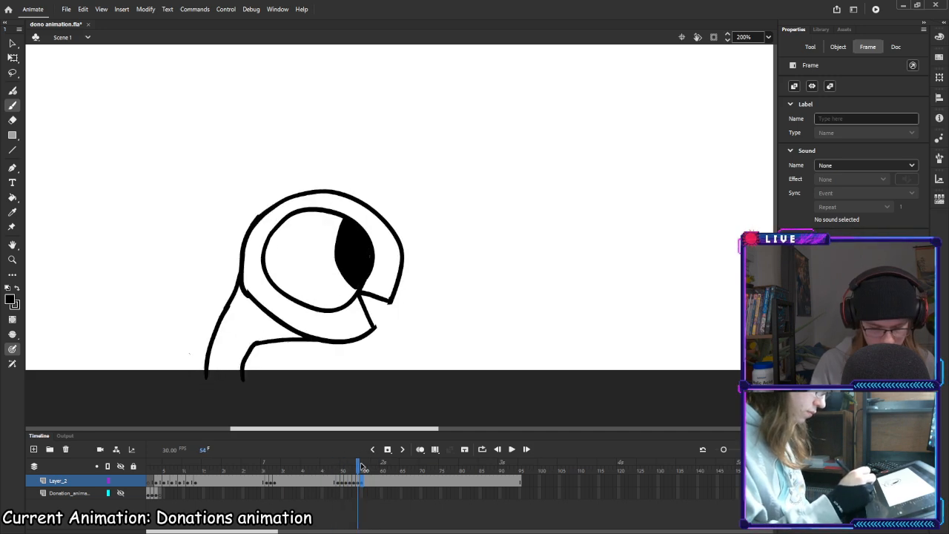
pyautogui.press(',')
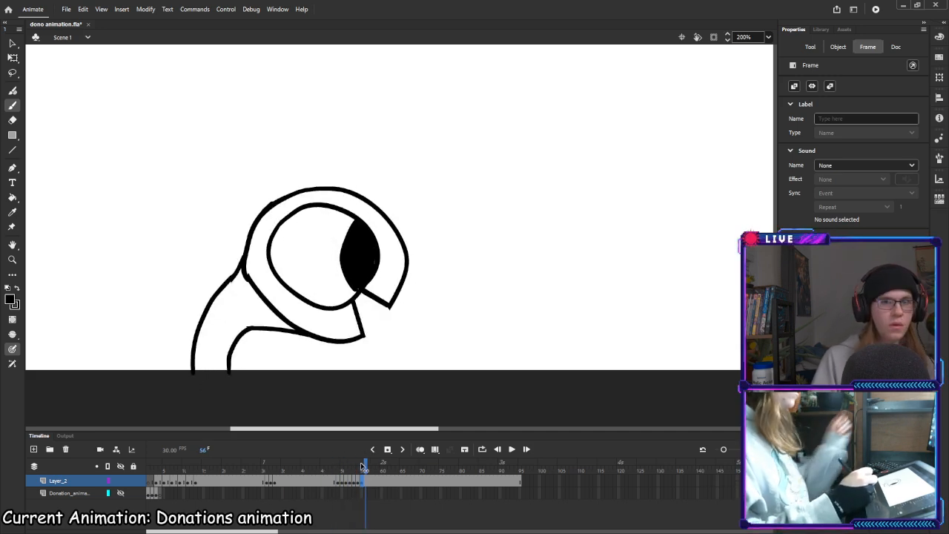
pyautogui.press(',')
pyautogui.press('.')
pyautogui.press('.')
pyautogui.press('.')
pyautogui.press('.')
pyautogui.press('.')
pyautogui.press(',')
pyautogui.press(',')
pyautogui.press(',')
pyautogui.press(',')
pyautogui.press(',')
pyautogui.press(',')
pyautogui.press(',')
pyautogui.press(',')
pyautogui.press(',')
pyautogui.press(',')
pyautogui.press(',')
pyautogui.press(',')
pyautogui.press(',')
pyautogui.press(',')
pyautogui.press(',')
pyautogui.press(',')
pyautogui.press('.')
pyautogui.press('.')
pyautogui.press('.')
pyautogui.press('.')
pyautogui.press('.')
pyautogui.press('.')
pyautogui.press('.')
pyautogui.press(',')
pyautogui.press(',')
pyautogui.press(',')
pyautogui.press(',')
pyautogui.press(',')
pyautogui.press(',')
pyautogui.press('.')
pyautogui.press('.')
pyautogui.press('.')
pyautogui.press('.')
pyautogui.press('.')
pyautogui.press('.')
pyautogui.press(',')
pyautogui.press(',')
pyautogui.press('.')
# Scrub through the tilted head hold up to frame 95 and play the animation from frame 1 to check its timing
pyautogui.click(344, 474)
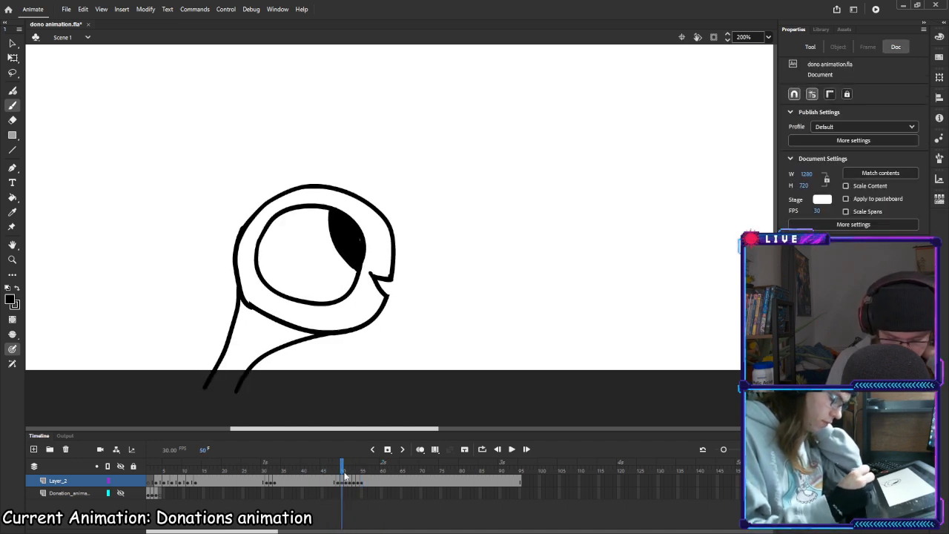
pyautogui.moveTo(342, 467)
pyautogui.mouseDown()
pyautogui.moveTo(520, 451)
pyautogui.moveTo(364, 451)
pyautogui.moveTo(515, 451)
pyautogui.moveTo(508, 463)
pyautogui.moveTo(520, 464)
pyautogui.moveTo(492, 464)
pyautogui.moveTo(508, 463)
pyautogui.mouseUp()
pyautogui.click(519, 478)
pyautogui.press('F5')
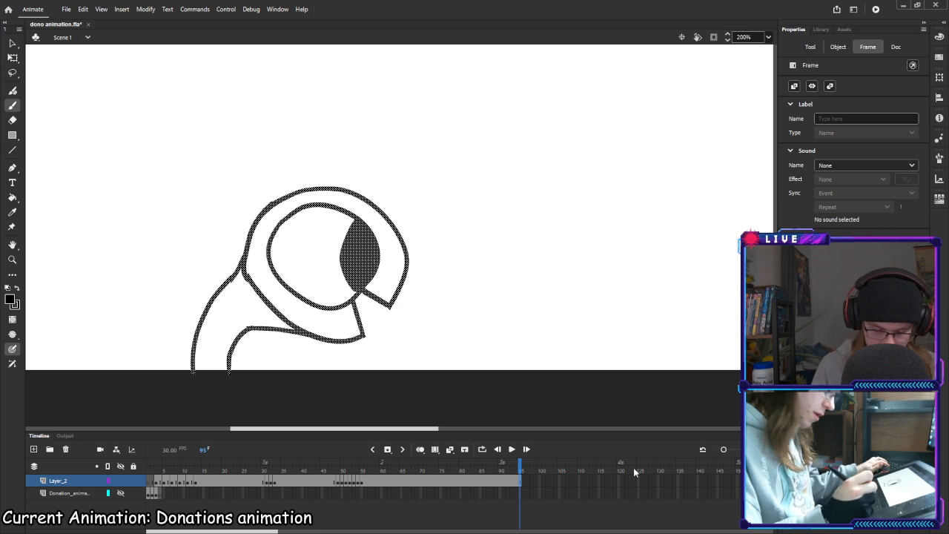
pyautogui.moveTo(521, 466); pyautogui.dragTo(147, 466)
pyautogui.click(522, 466)
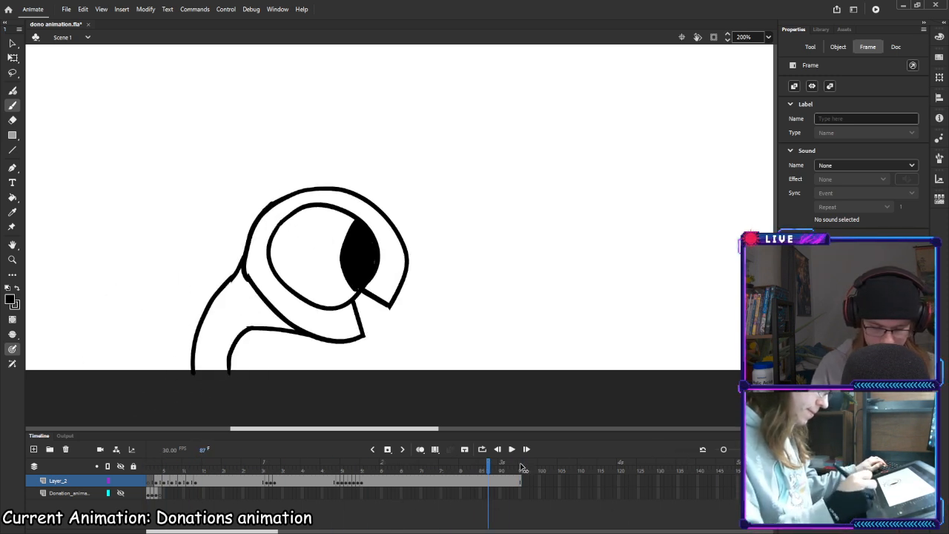
pyautogui.moveTo(521, 466); pyautogui.dragTo(147, 467)
pyautogui.click(511, 450)
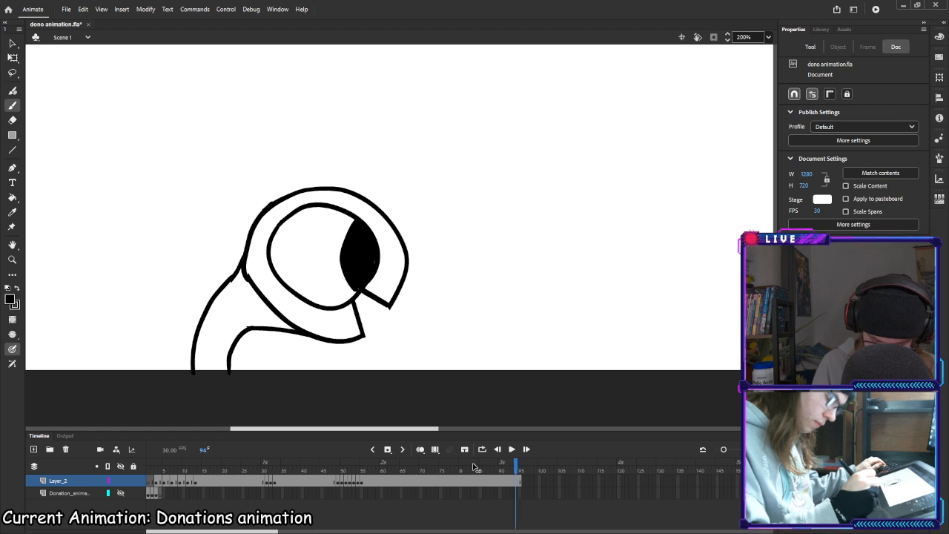
# Extend the Layer_2 tilted head hold from frame 95 to frame 120 and play the animation
pyautogui.click(519, 480)
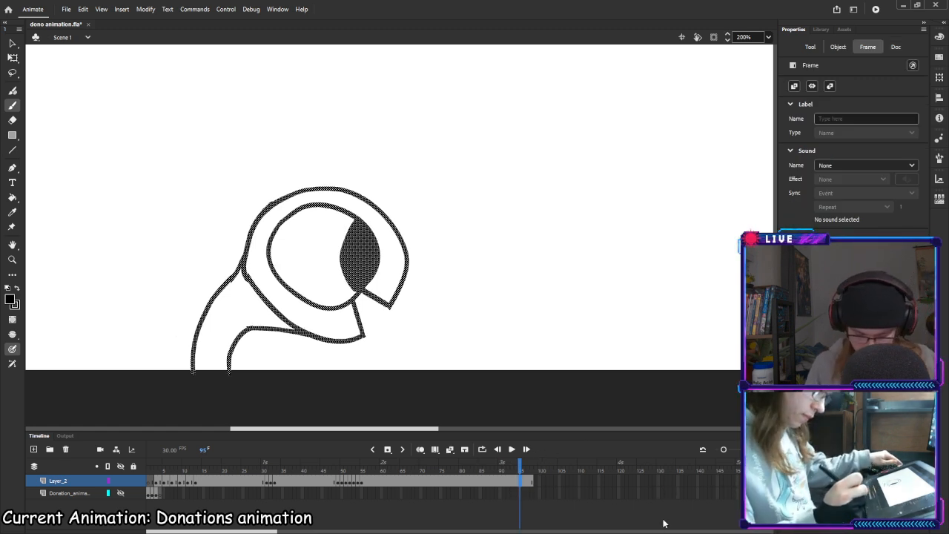
pyautogui.press('F5')
pyautogui.press('F5')
pyautogui.press('F5')
pyautogui.press('F5')
pyautogui.press('F5')
pyautogui.press('F5')
pyautogui.press('F5')
pyautogui.press('F5')
pyautogui.press('F5')
pyautogui.press('F5')
pyautogui.press('F5')
pyautogui.press('F5')
pyautogui.press('F5')
pyautogui.press('F5')
pyautogui.press('F5')
pyautogui.press('F5')
pyautogui.press('F5')
pyautogui.press('F5')
pyautogui.press('F5')
pyautogui.press('F5')
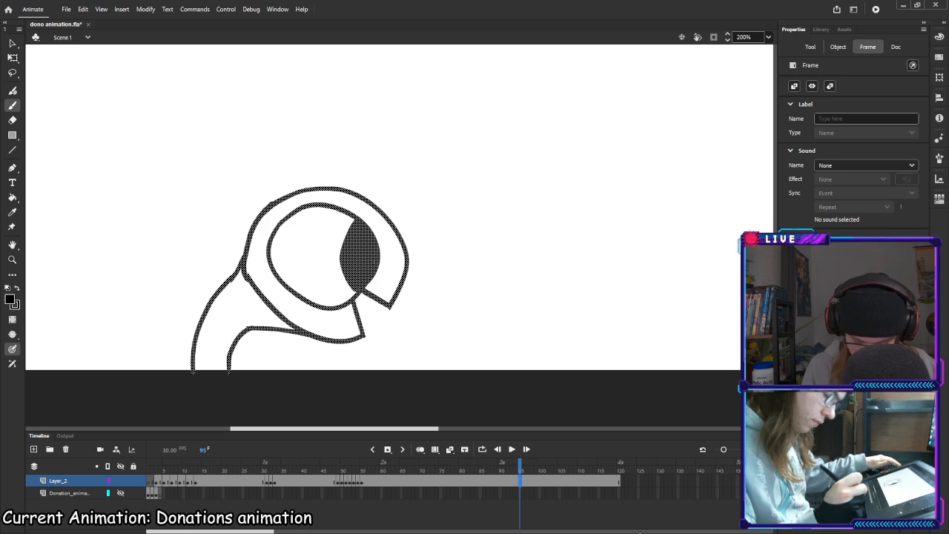
pyautogui.press('Return')
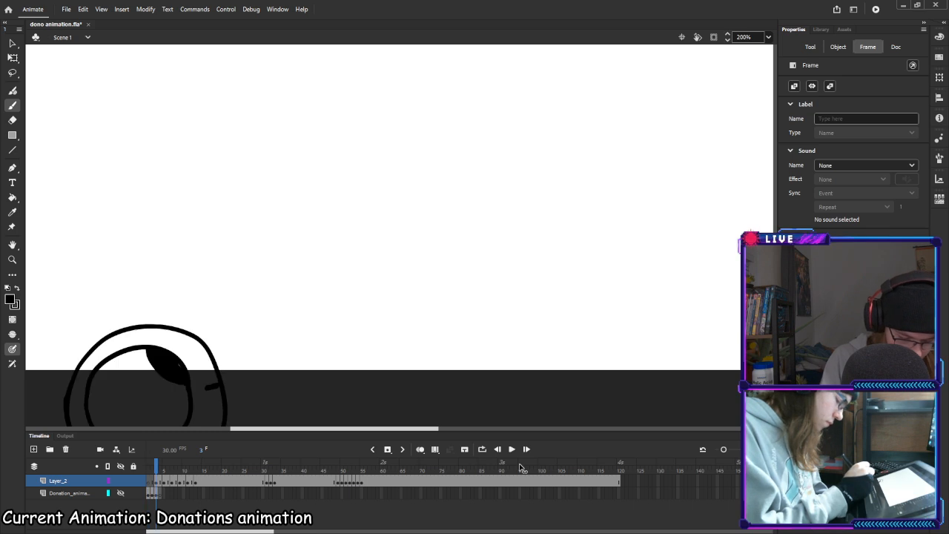
# Erase the jaw line separating the head from the neck in the Layer_2 drawings at frames 7 and 9
pyautogui.click(181, 483)
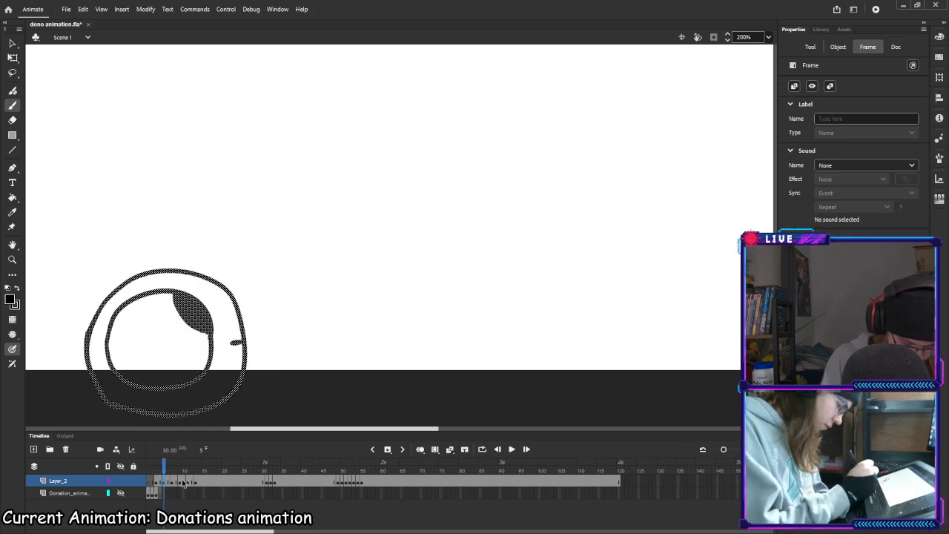
pyautogui.click(173, 481)
pyautogui.press('e')
pyautogui.moveTo(172, 352)
pyautogui.mouseDown()
pyautogui.moveTo(159, 339)
pyautogui.moveTo(186, 355)
pyautogui.mouseUp()
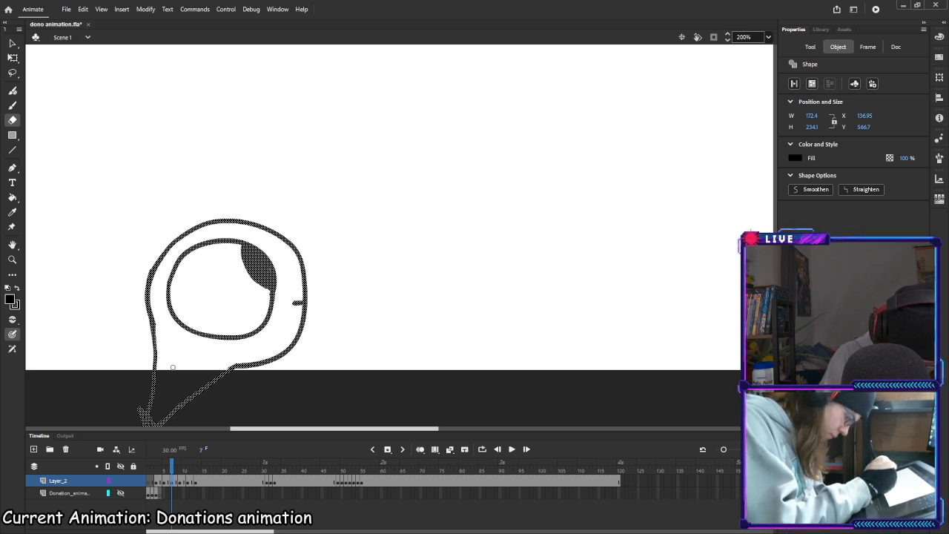
pyautogui.click(285, 339)
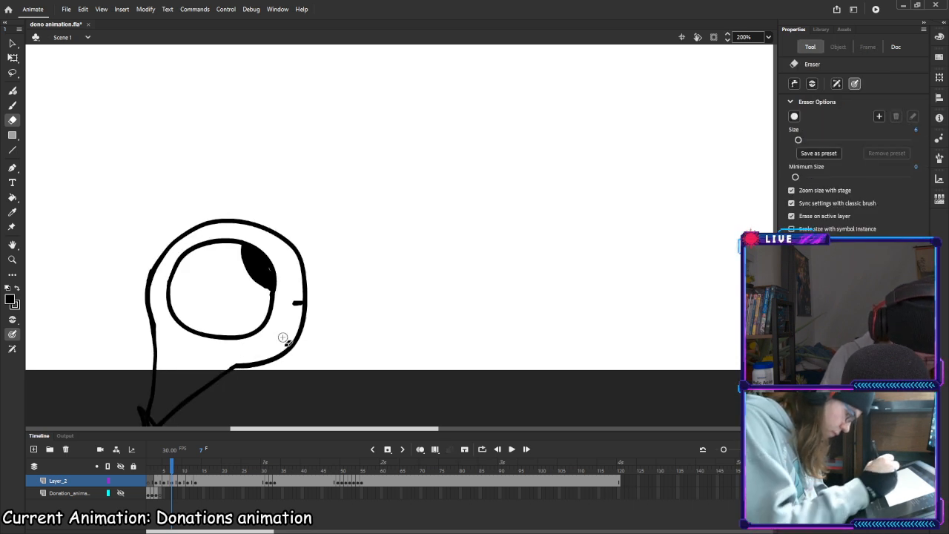
pyautogui.click(180, 482)
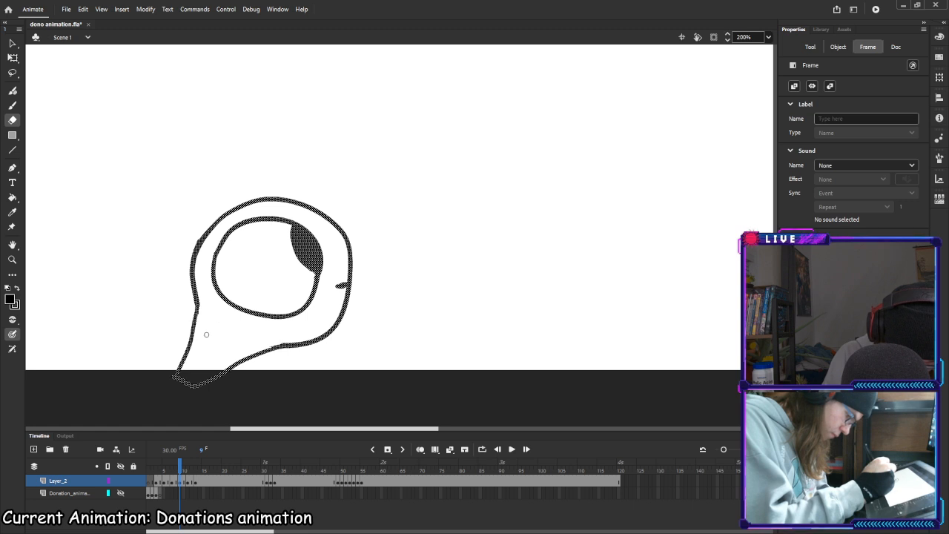
pyautogui.click(297, 329)
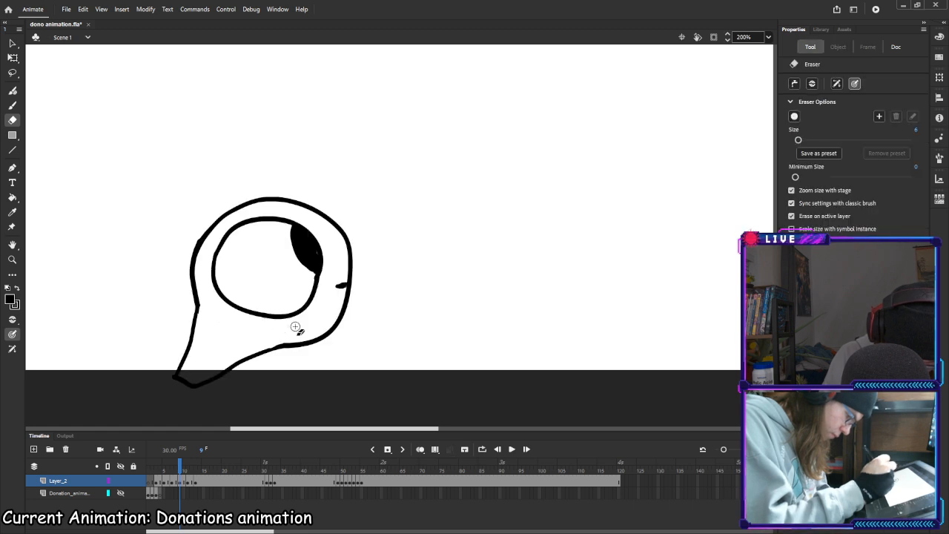
# Erase the line between head and neck in the Layer_2 drawings at frames 11 and 13
pyautogui.click(188, 482)
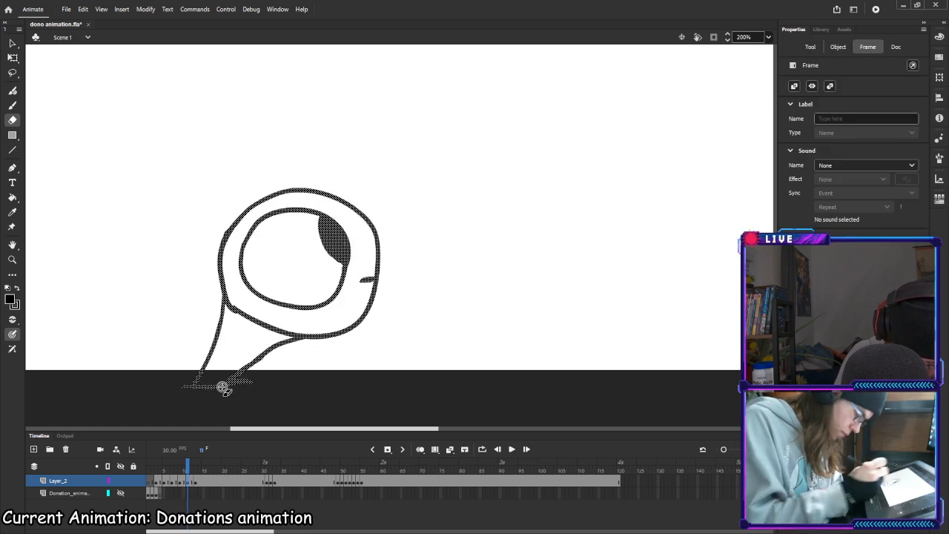
pyautogui.click(237, 326)
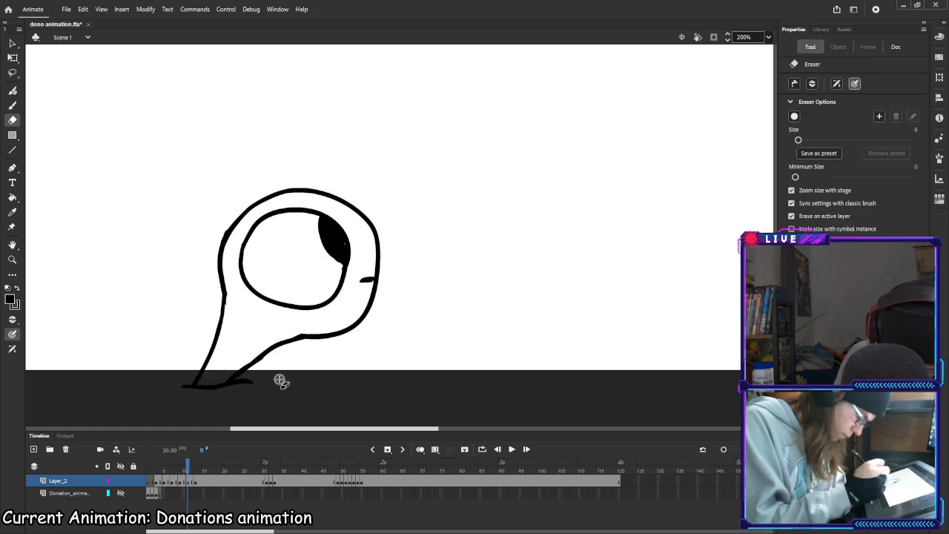
pyautogui.click(196, 480)
pyautogui.moveTo(246, 302); pyautogui.dragTo(252, 308)
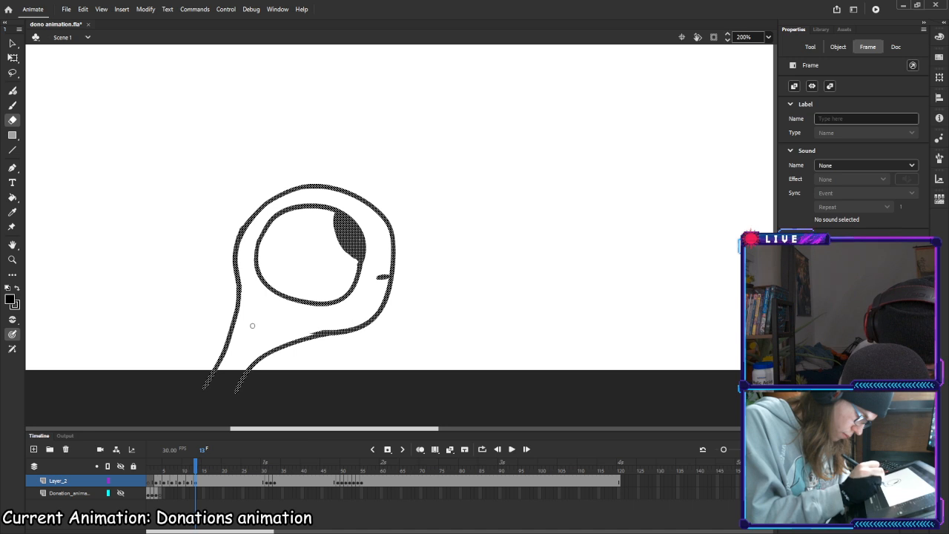
pyautogui.click(332, 340)
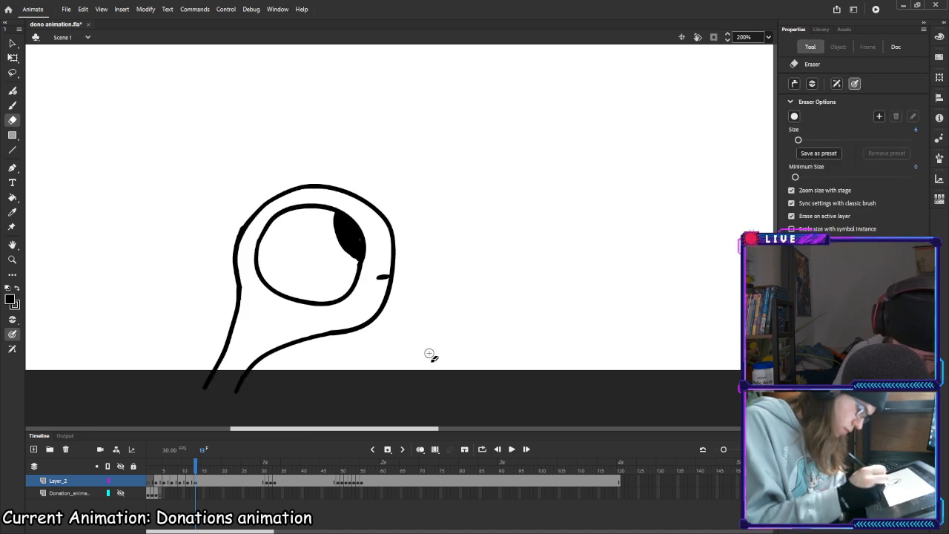
# Erase the line between head and neck in the Layer_2 smile drawings at frames 31, 32 and 33
pyautogui.click(268, 483)
pyautogui.moveTo(245, 300); pyautogui.dragTo(250, 323)
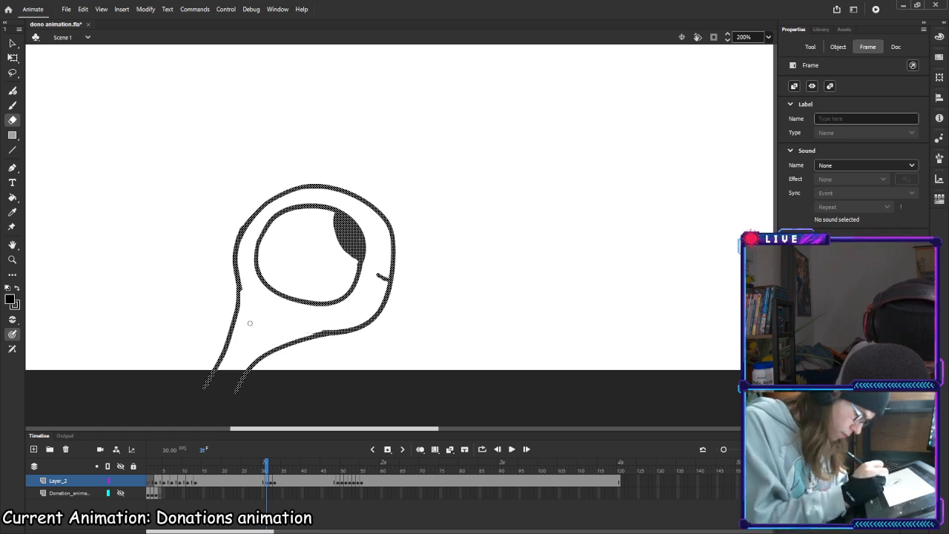
pyautogui.click(250, 323)
pyautogui.click(270, 482)
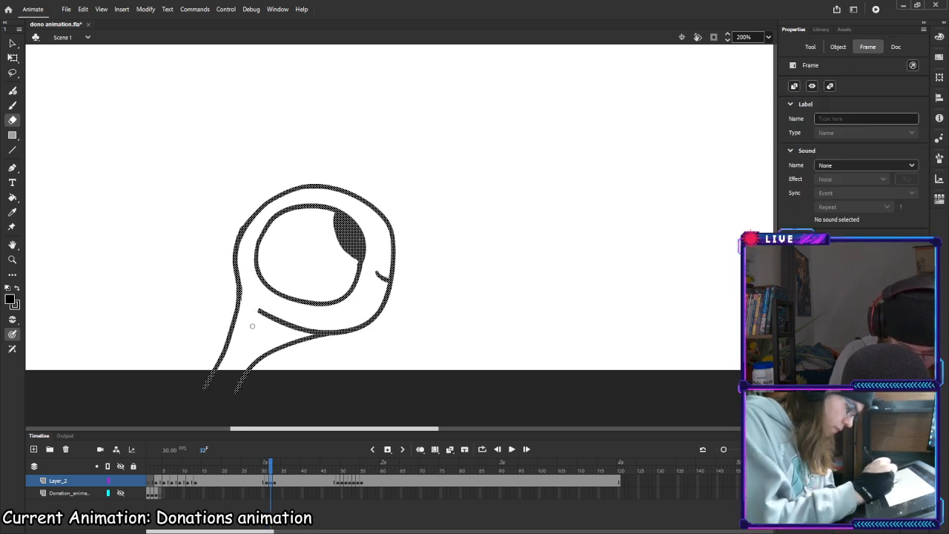
pyautogui.moveTo(275, 319); pyautogui.dragTo(284, 324)
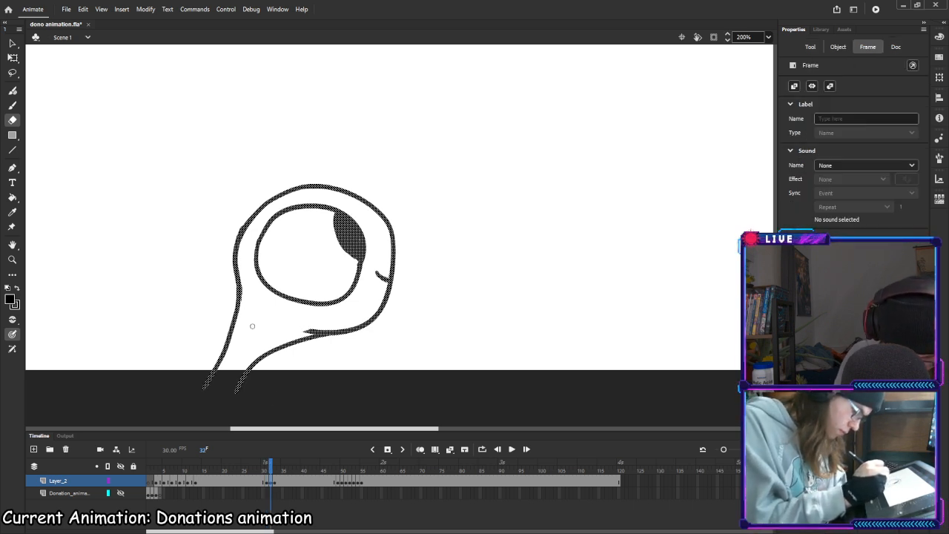
pyautogui.click(252, 326)
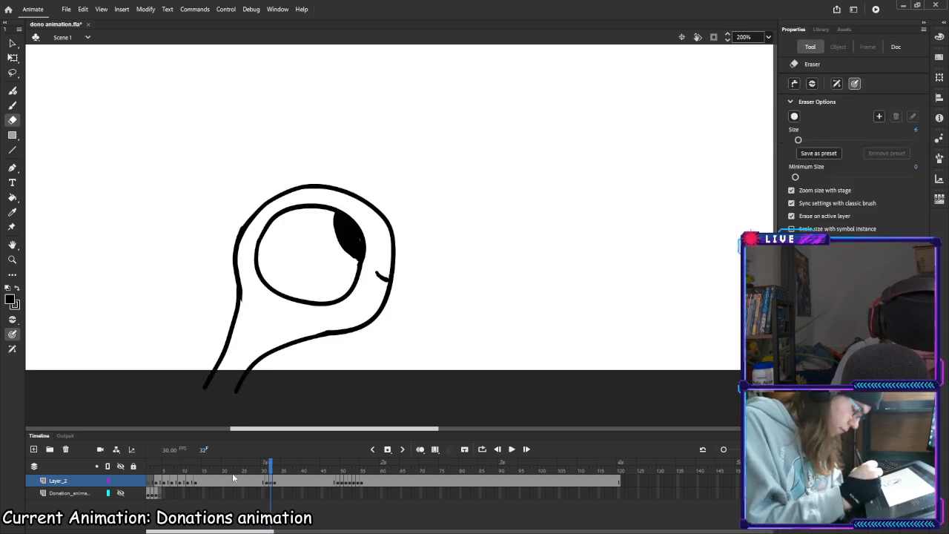
pyautogui.click(274, 483)
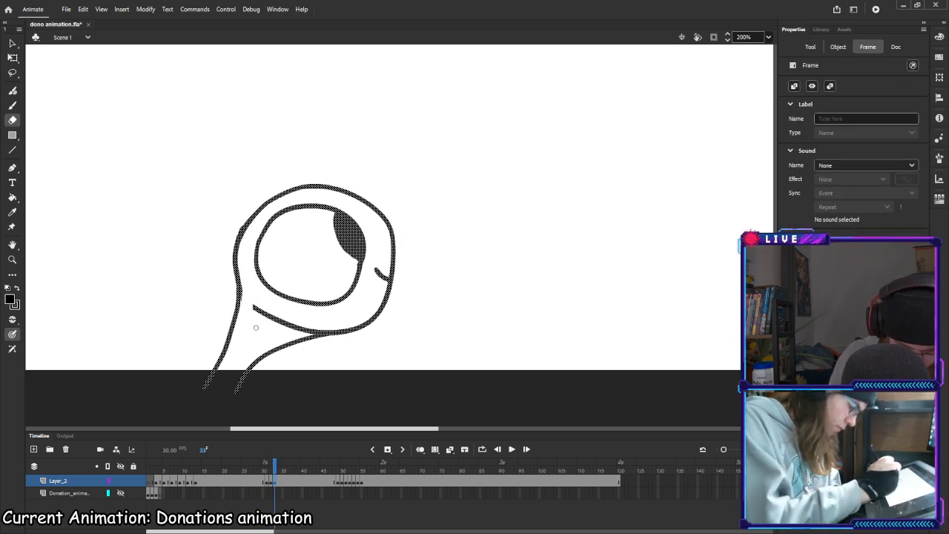
pyautogui.moveTo(273, 318); pyautogui.dragTo(283, 323)
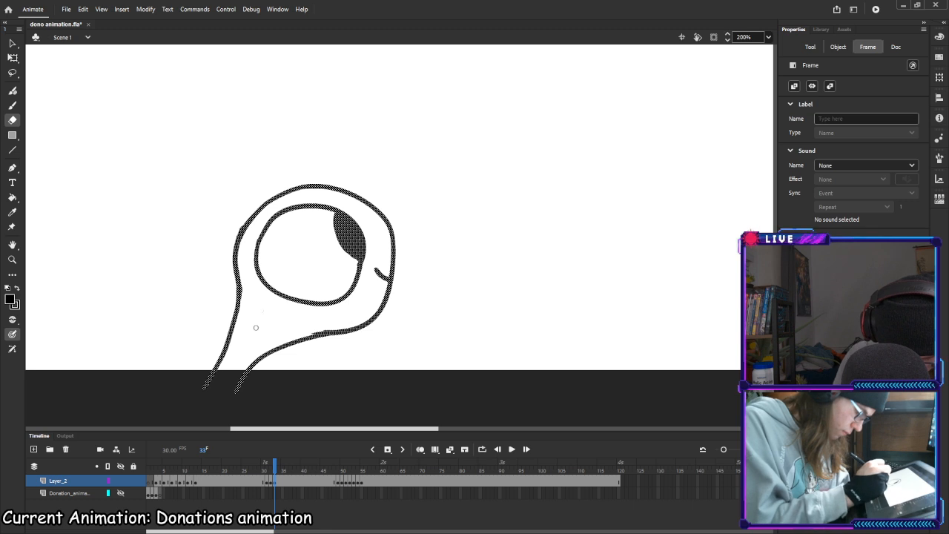
# Touch up the neck area on frame 33 and erase the head outline crossing the neck on frame 49
pyautogui.click(255, 328)
pyautogui.click(342, 483)
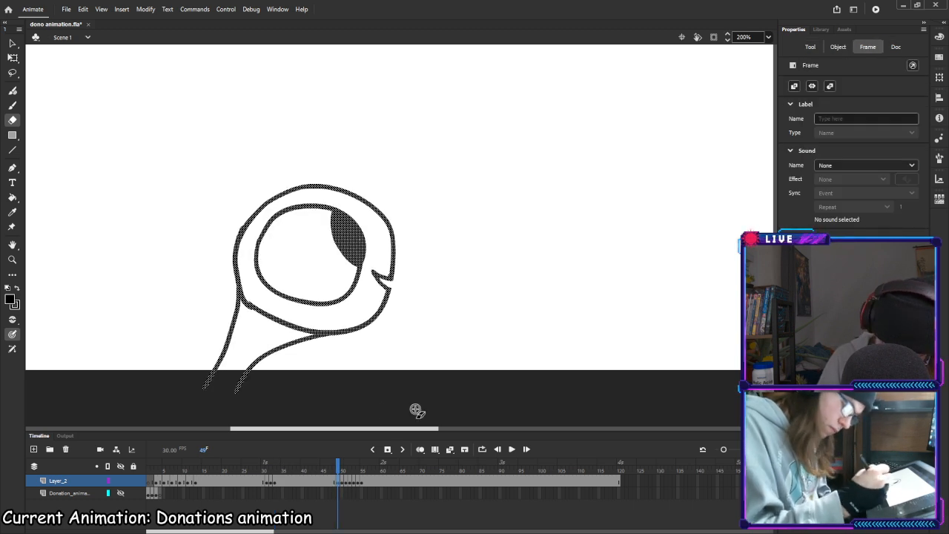
pyautogui.moveTo(248, 317)
pyautogui.mouseDown()
pyautogui.moveTo(247, 301)
pyautogui.moveTo(254, 325)
pyautogui.mouseUp()
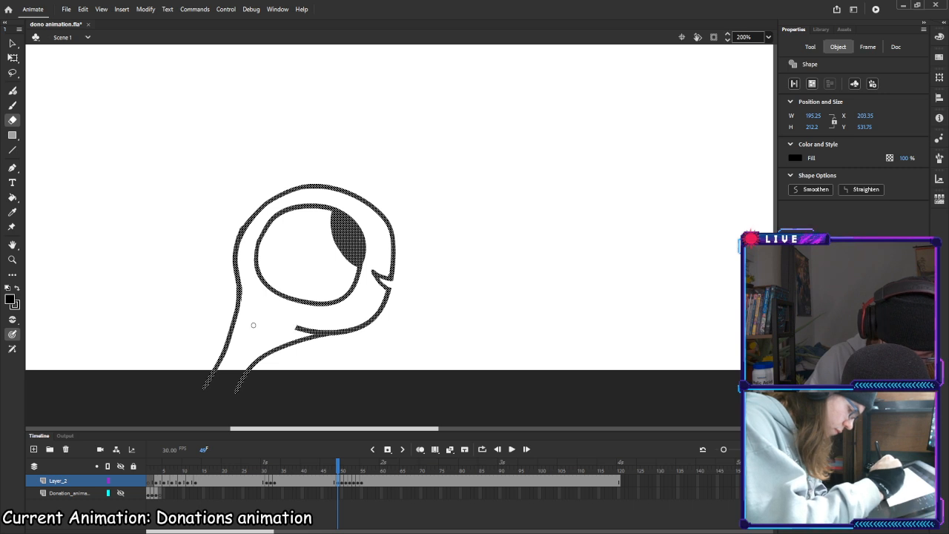
pyautogui.moveTo(309, 328); pyautogui.dragTo(318, 329)
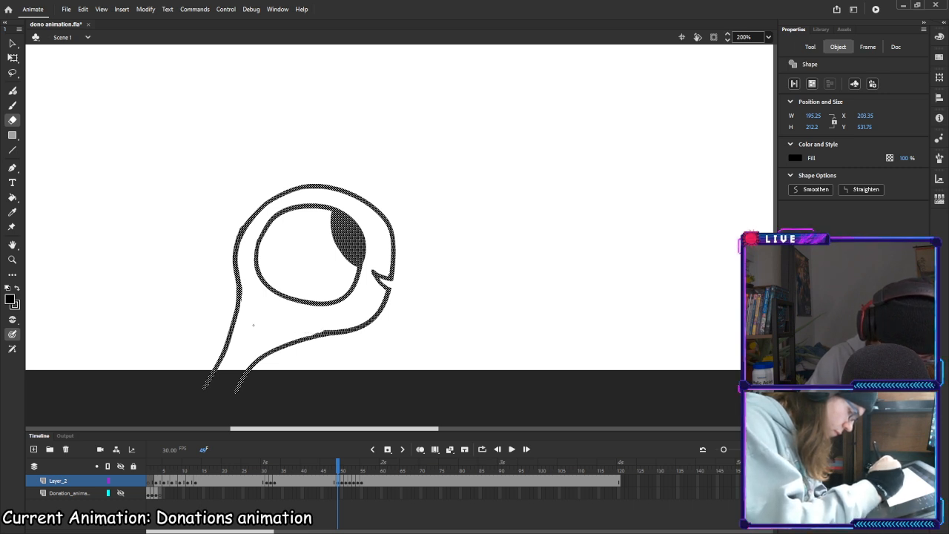
pyautogui.press('Escape')
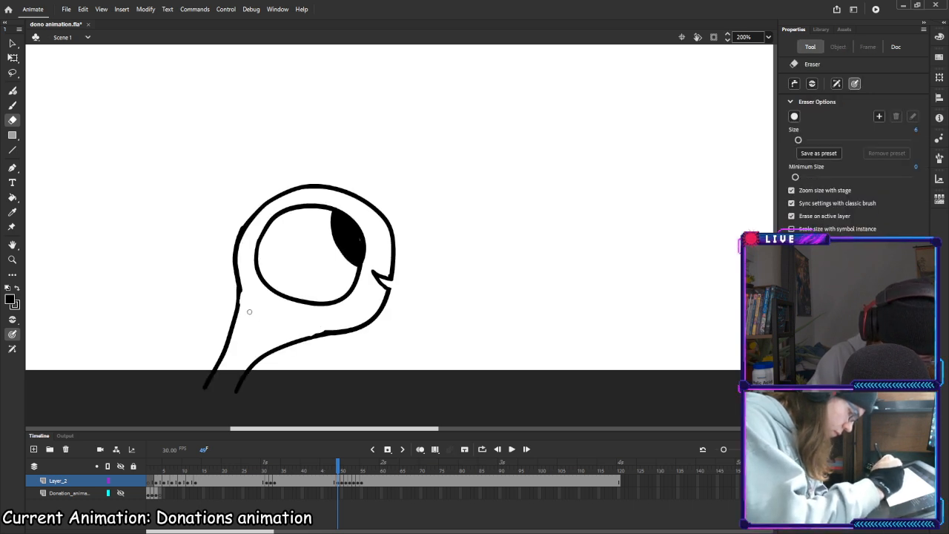
# Erase the lower head outline where it crosses the neck on frame 50
pyautogui.click(342, 480)
pyautogui.moveTo(258, 315); pyautogui.dragTo(256, 327)
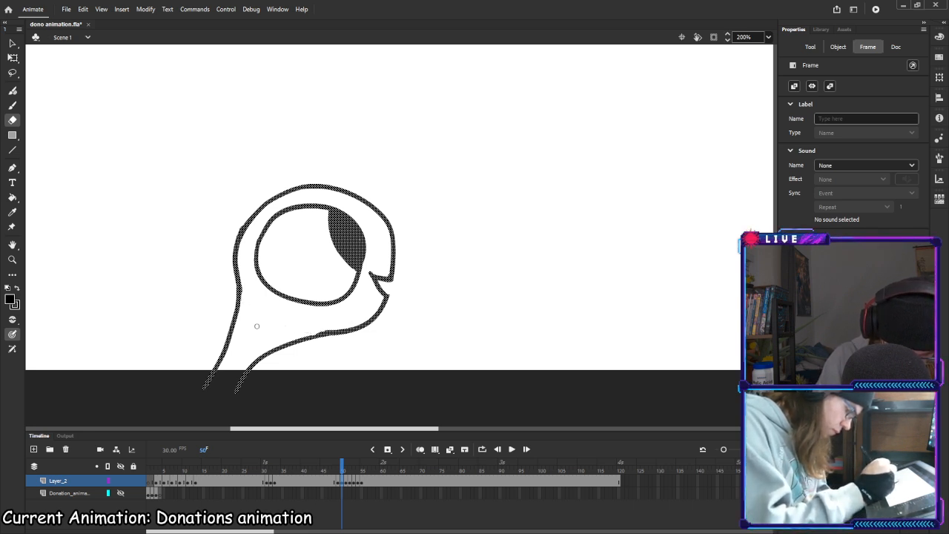
pyautogui.press('Escape')
pyautogui.press('b')
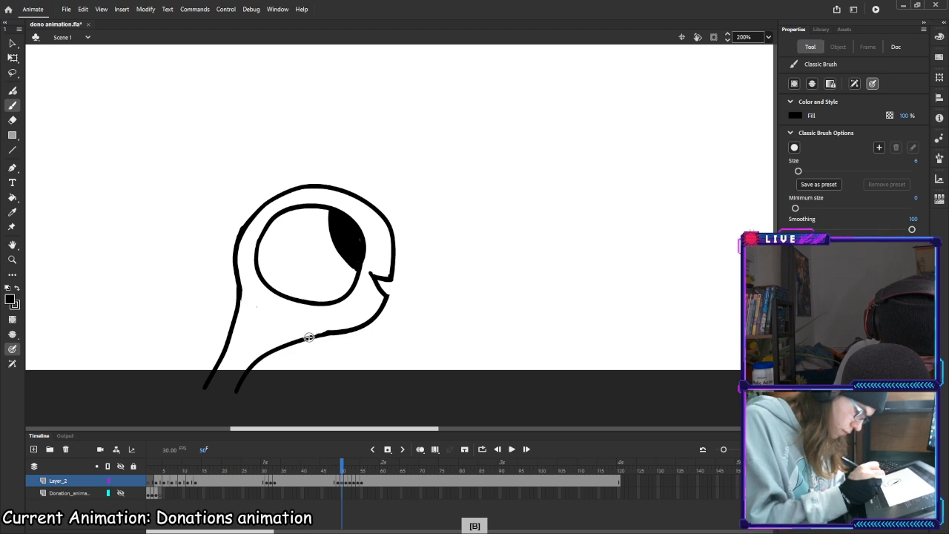
pyautogui.press('e')
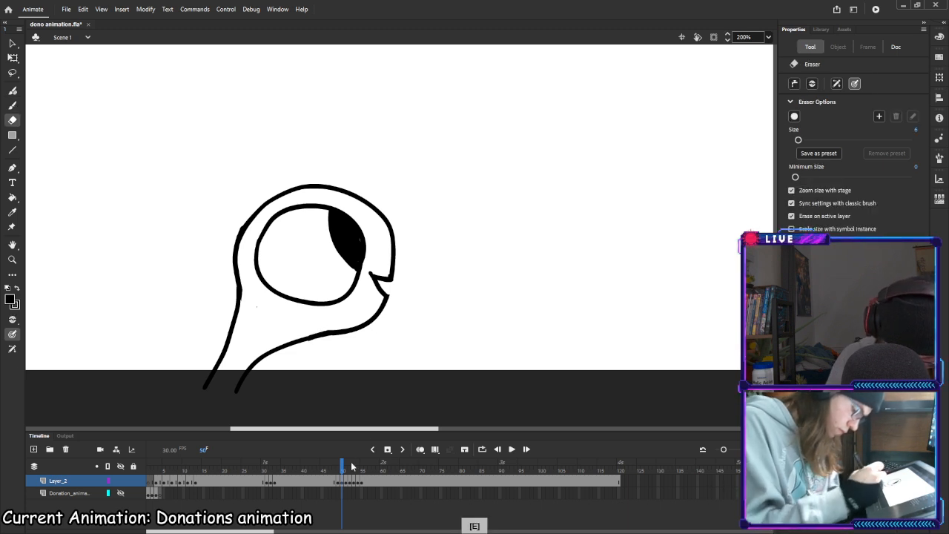
# Erase the head outline crossing the neck on frame 51 and dismiss the application's error message
pyautogui.click(346, 484)
pyautogui.press('Escape')
pyautogui.press('.')
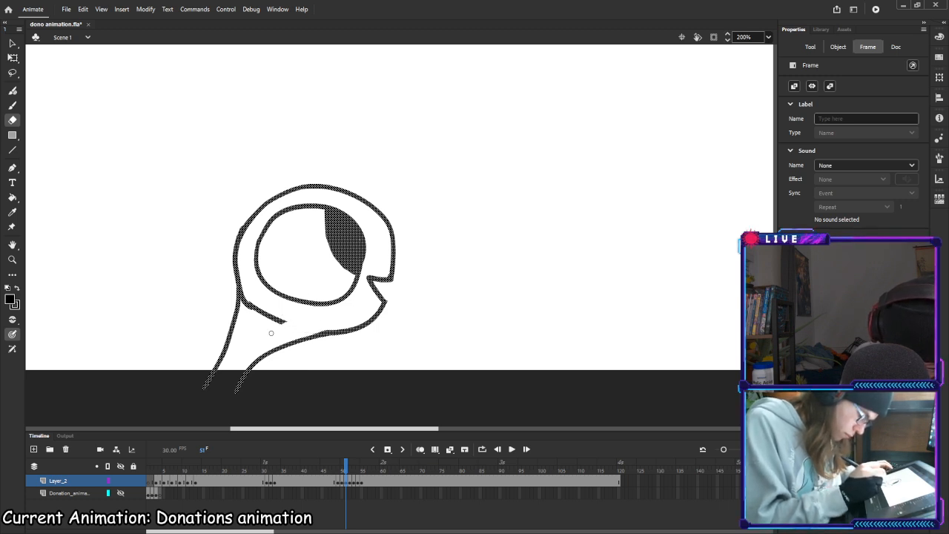
pyautogui.moveTo(273, 319); pyautogui.dragTo(265, 315)
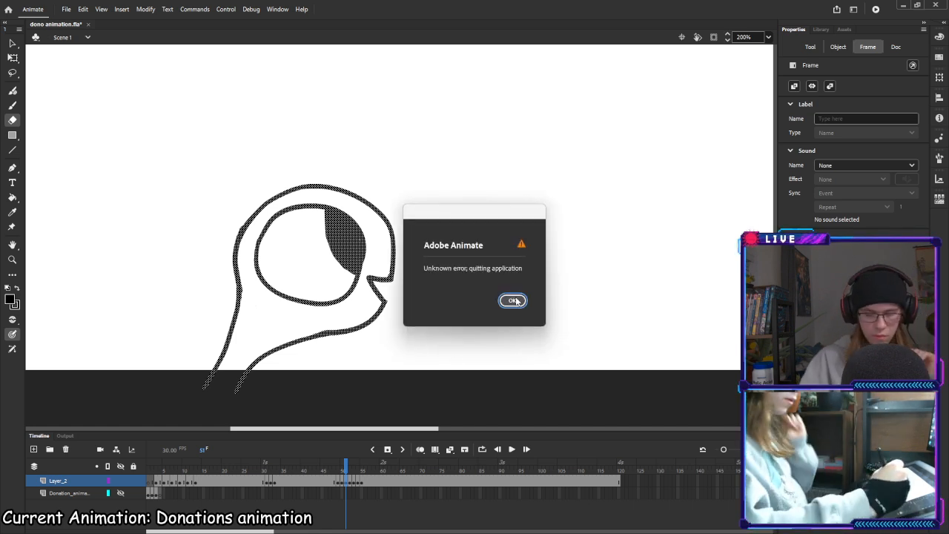
pyautogui.click(512, 300)
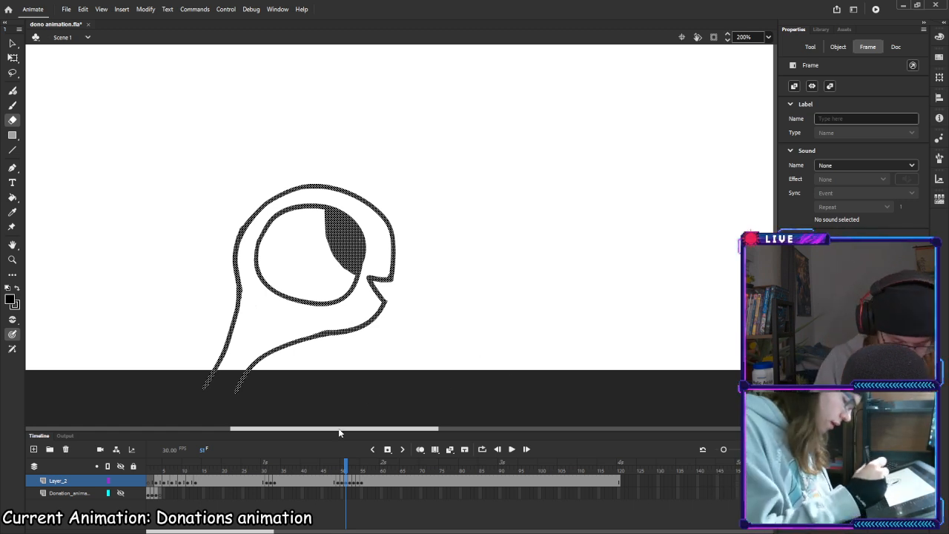
# Step forward and back through the timeline to review the head drawings, ending at the opening frames
pyautogui.press('.')
pyautogui.press('.')
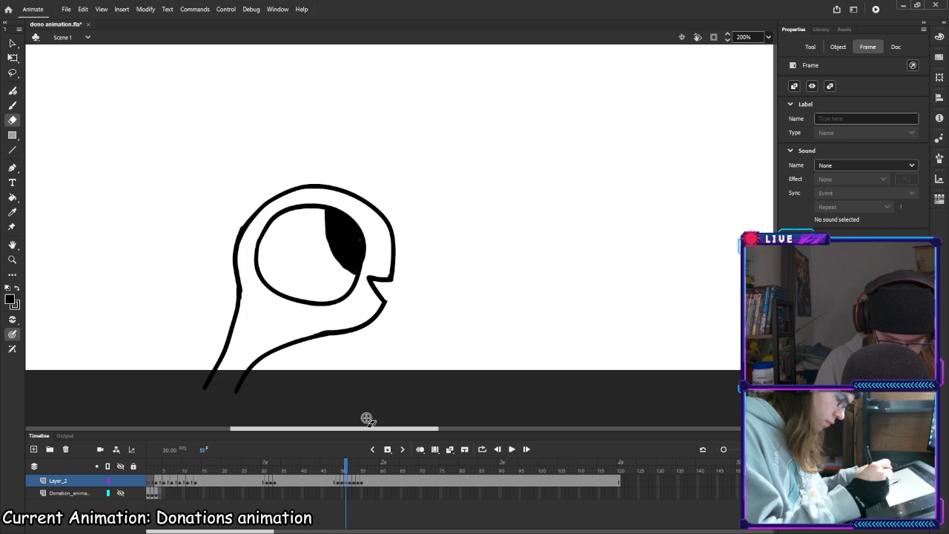
pyautogui.press('.')
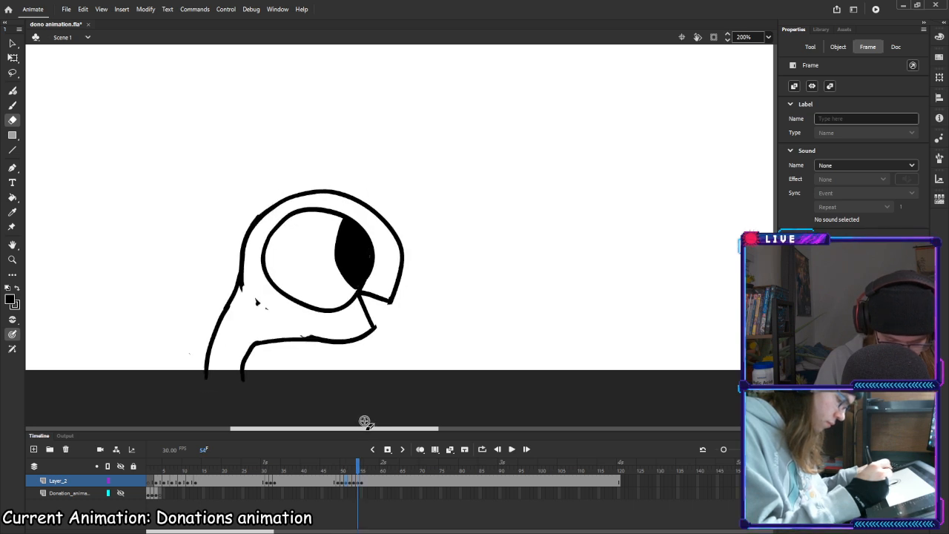
pyautogui.press('.')
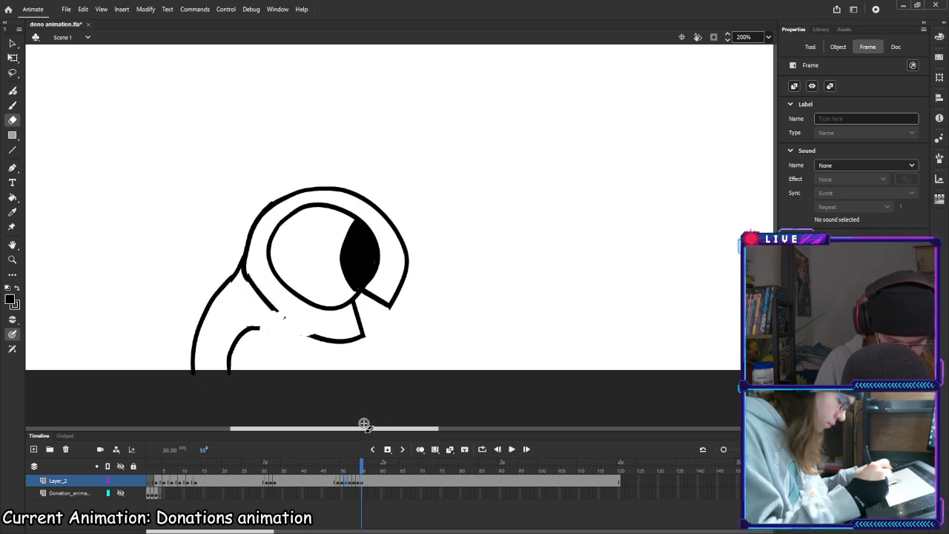
pyautogui.press('.')
pyautogui.press('.')
pyautogui.press('.')
pyautogui.press('.')
pyautogui.press('.')
pyautogui.press('.')
pyautogui.press('.')
pyautogui.press('.')
pyautogui.press('.')
pyautogui.press('.')
pyautogui.press('.')
pyautogui.press('.')
pyautogui.press('.')
pyautogui.press('.')
pyautogui.press('.')
pyautogui.press('.')
pyautogui.press('.')
pyautogui.press('.')
pyautogui.press('.')
pyautogui.press('.')
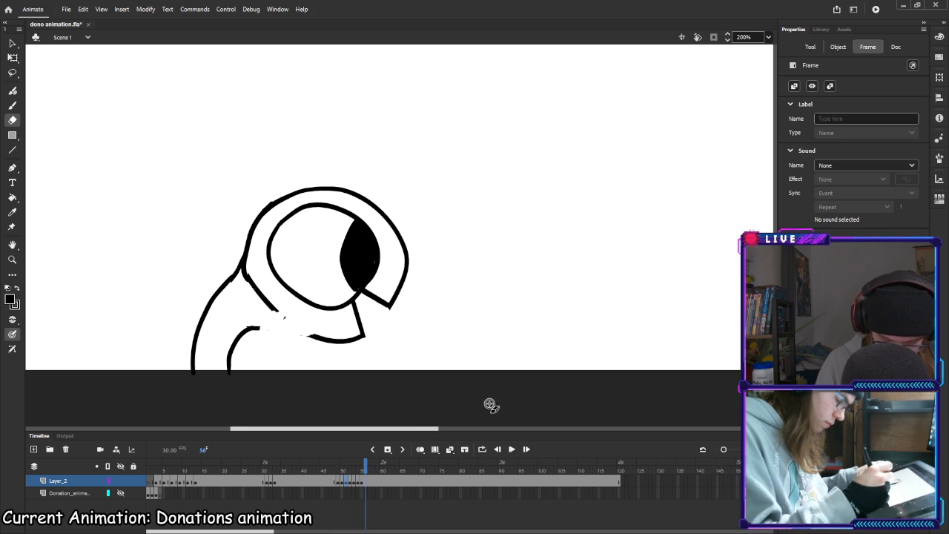
pyautogui.press(',')
pyautogui.press(',')
pyautogui.press(',')
pyautogui.press(',')
pyautogui.press(',')
pyautogui.press(',')
pyautogui.press(',')
pyautogui.press(',')
pyautogui.press(',')
pyautogui.press(',')
pyautogui.press(',')
pyautogui.press(',')
pyautogui.press(',')
pyautogui.press(',')
pyautogui.press(',')
pyautogui.press(',')
pyautogui.press(',')
pyautogui.press(',')
pyautogui.press(',')
pyautogui.press(',')
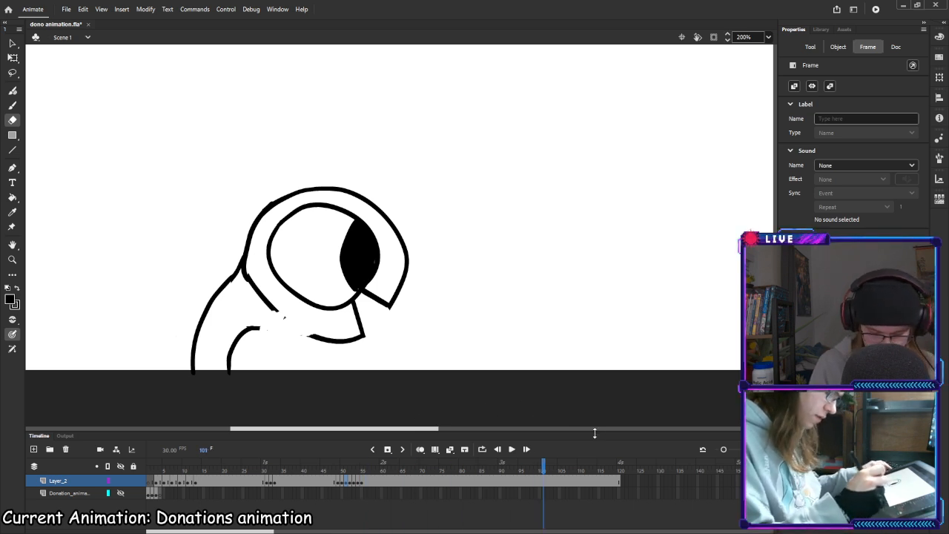
pyautogui.press(',')
pyautogui.press(',')
pyautogui.press(',')
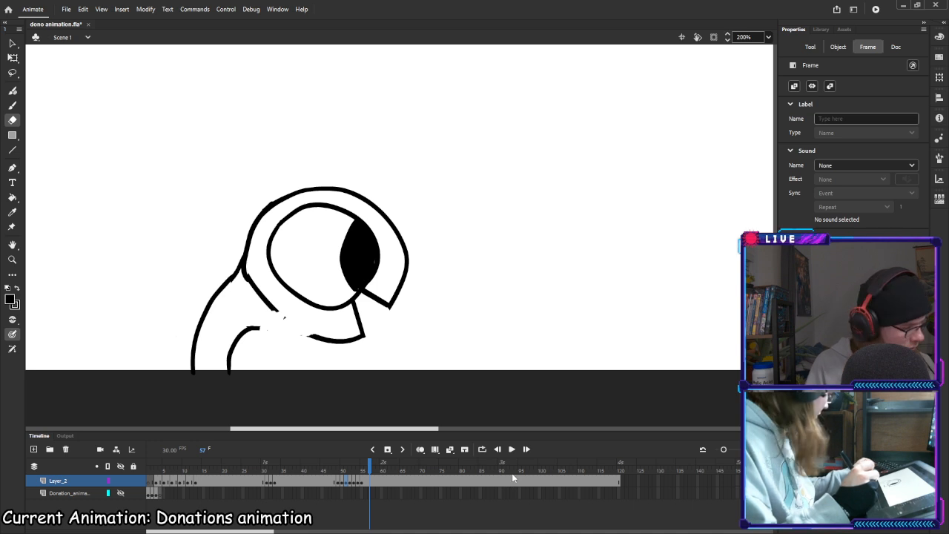
pyautogui.press(',')
pyautogui.press(',')
pyautogui.press(',')
pyautogui.press(',')
pyautogui.press(',')
pyautogui.press(',')
pyautogui.press(',')
pyautogui.press(',')
pyautogui.press('.')
pyautogui.press('.')
pyautogui.press('.')
pyautogui.press('.')
pyautogui.press('.')
pyautogui.press('.')
pyautogui.press(',')
pyautogui.press(',')
pyautogui.press('.')
pyautogui.press('.')
pyautogui.press(',')
pyautogui.press(',')
pyautogui.press(',')
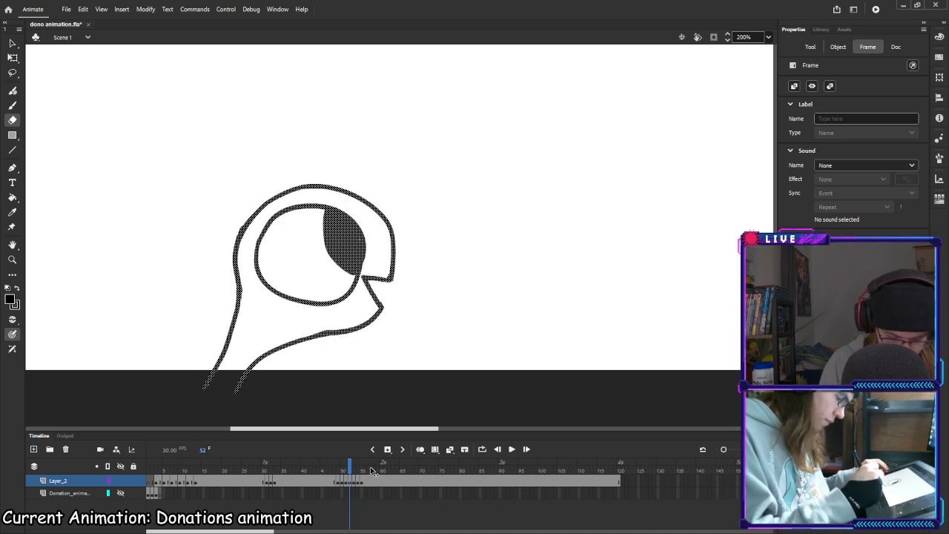
pyautogui.press('.')
pyautogui.press('.')
pyautogui.press(',')
pyautogui.press(',')
pyautogui.press(',')
pyautogui.press(',')
pyautogui.press(',')
pyautogui.press(',')
pyautogui.press(',')
pyautogui.press(',')
pyautogui.press(',')
pyautogui.press(',')
pyautogui.press(',')
pyautogui.press(',')
pyautogui.press(',')
pyautogui.press(',')
pyautogui.press(',')
pyautogui.press(',')
pyautogui.press(',')
pyautogui.press(',')
pyautogui.press(',')
pyautogui.press(',')
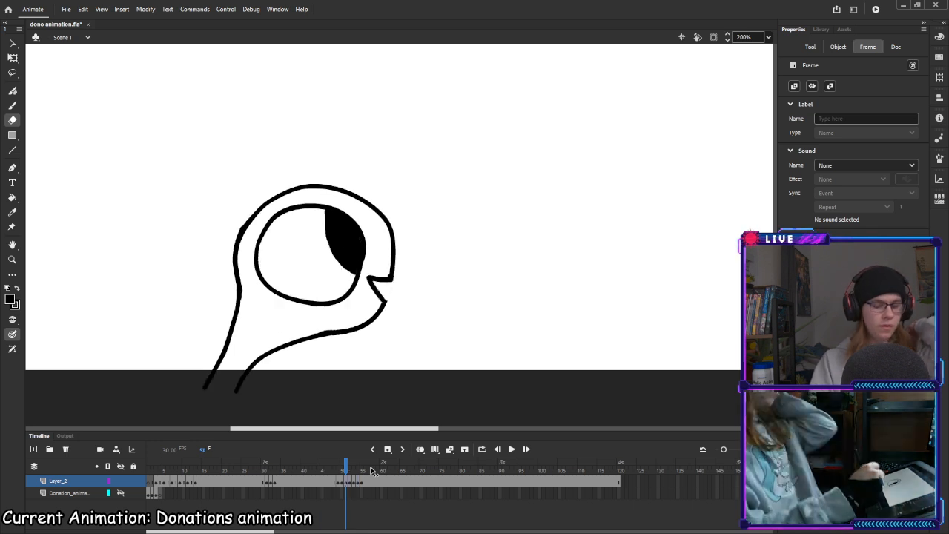
pyautogui.press(',')
pyautogui.press(',')
pyautogui.press(',')
pyautogui.press(',')
pyautogui.press(',')
pyautogui.press(',')
pyautogui.press(',')
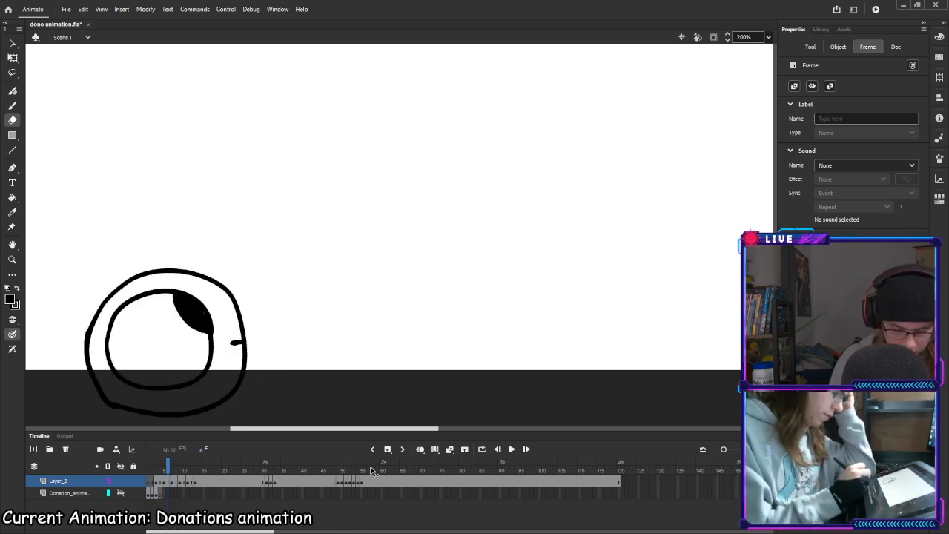
# Close the gap in the lower right of the eye outline on frame 7 with the Classic Brush
pyautogui.press('.')
pyautogui.press('.')
pyautogui.press('.')
pyautogui.press('.')
pyautogui.press(',')
pyautogui.press(',')
pyautogui.press('.')
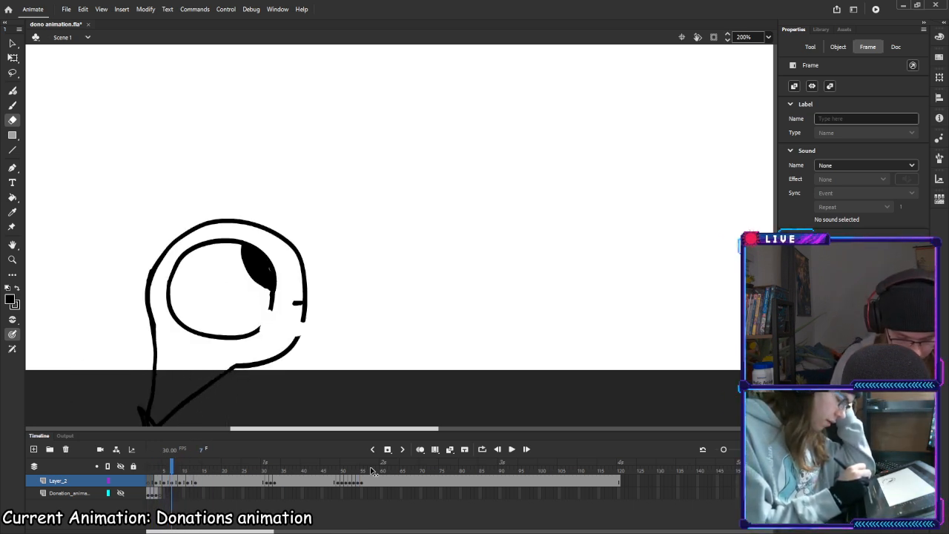
pyautogui.press('b')
pyautogui.moveTo(260, 328); pyautogui.dragTo(273, 308)
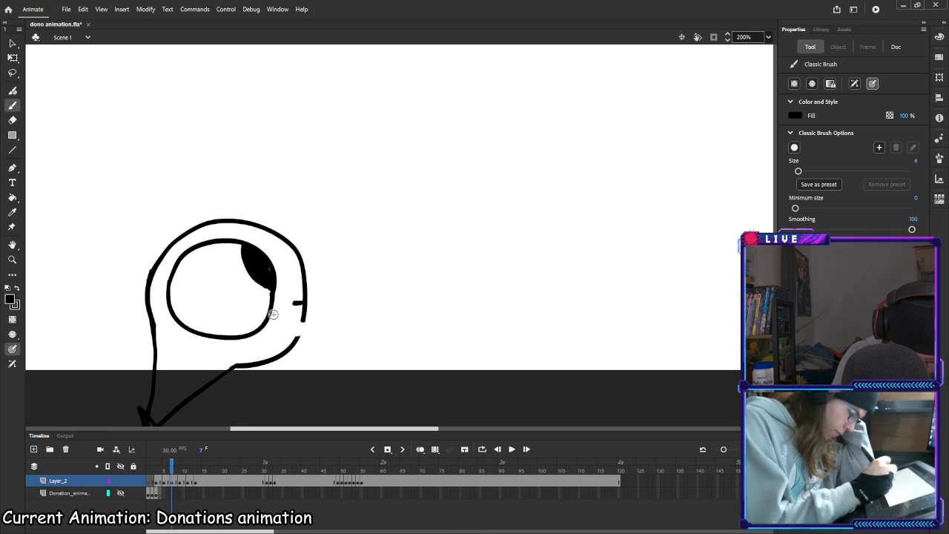
# Check the drawings just after frame 7 and play the animation from about frame 13
pyautogui.click(182, 482)
pyautogui.click(189, 483)
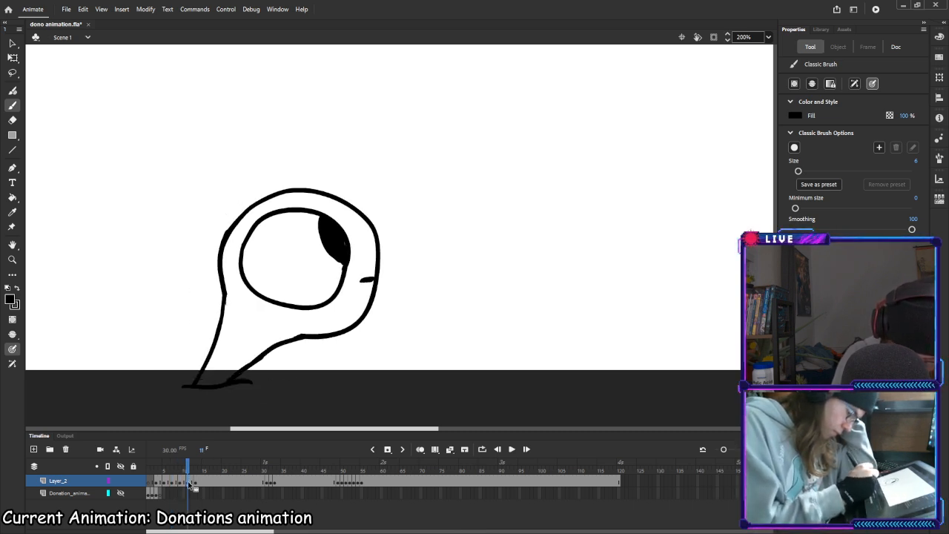
pyautogui.click(196, 482)
pyautogui.press('Return')
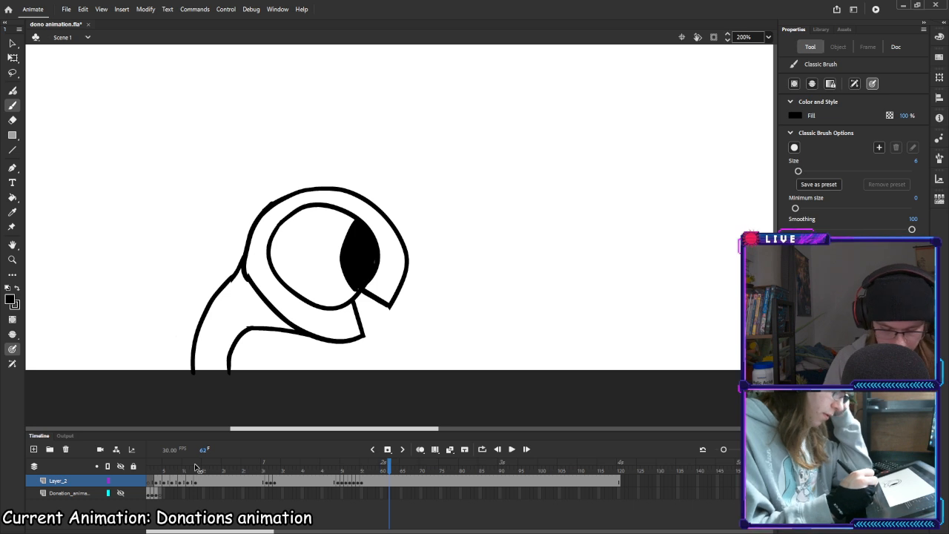
# Try to erase the remains of the head outline crossing the neck on frame 53
pyautogui.click(317, 475)
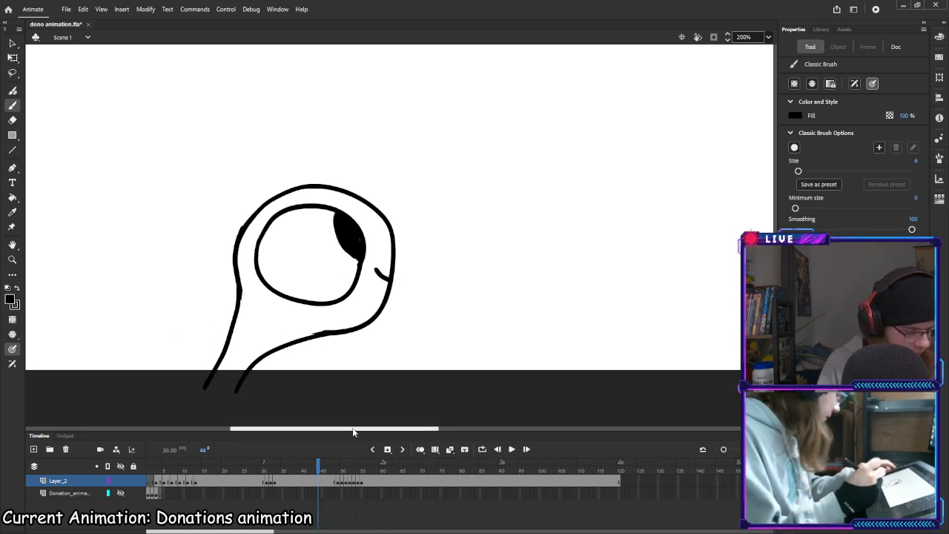
pyautogui.press('.')
pyautogui.press('.')
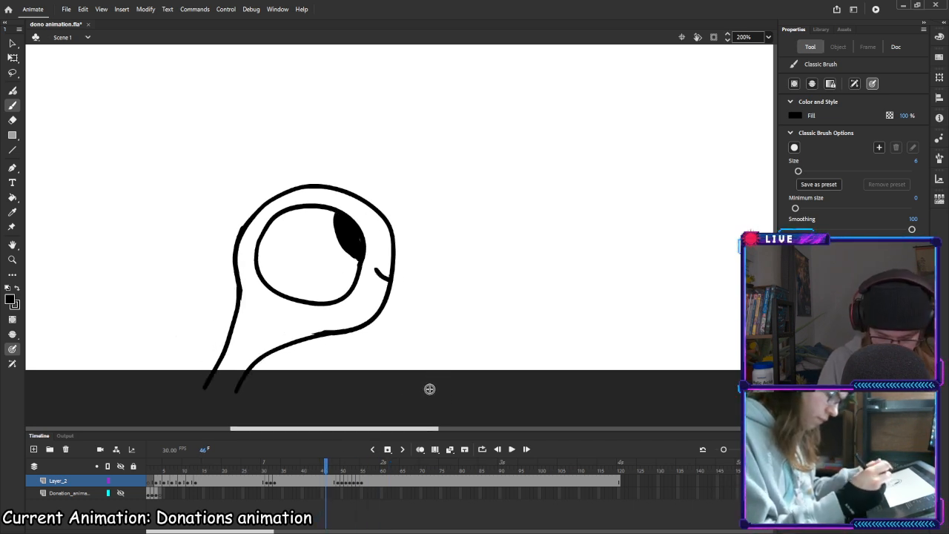
pyautogui.press('e')
pyautogui.press('.')
pyautogui.press('.')
pyautogui.press('.')
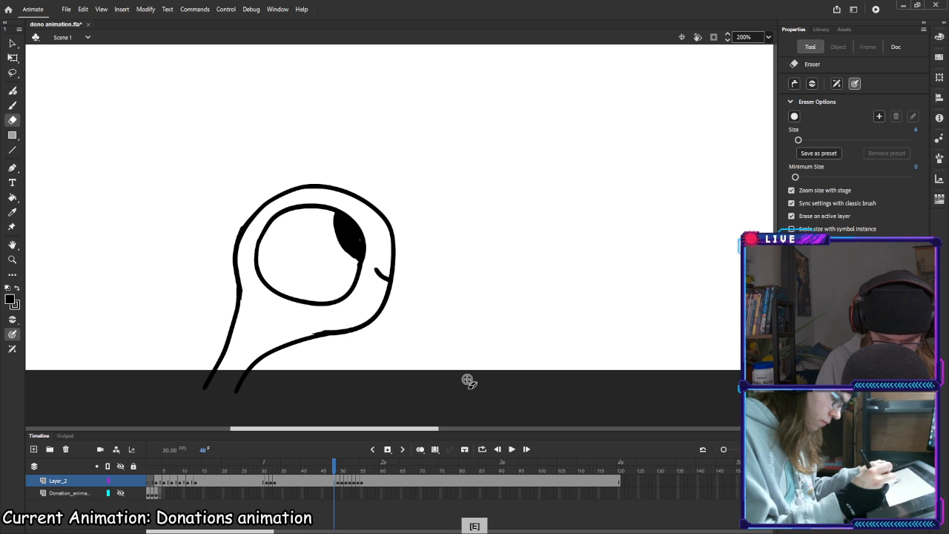
pyautogui.press('.')
pyautogui.press('.')
pyautogui.press('.')
pyautogui.press('.')
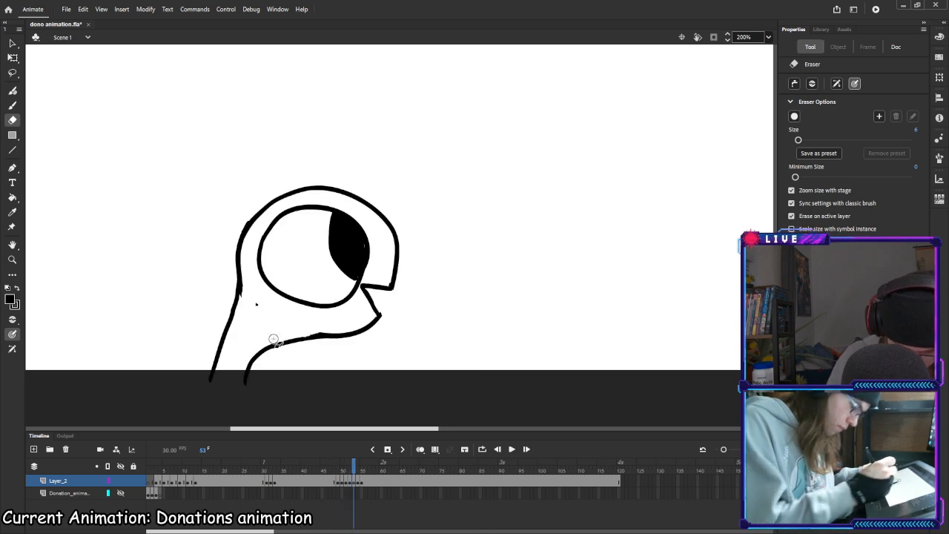
pyautogui.moveTo(257, 313); pyautogui.dragTo(272, 321)
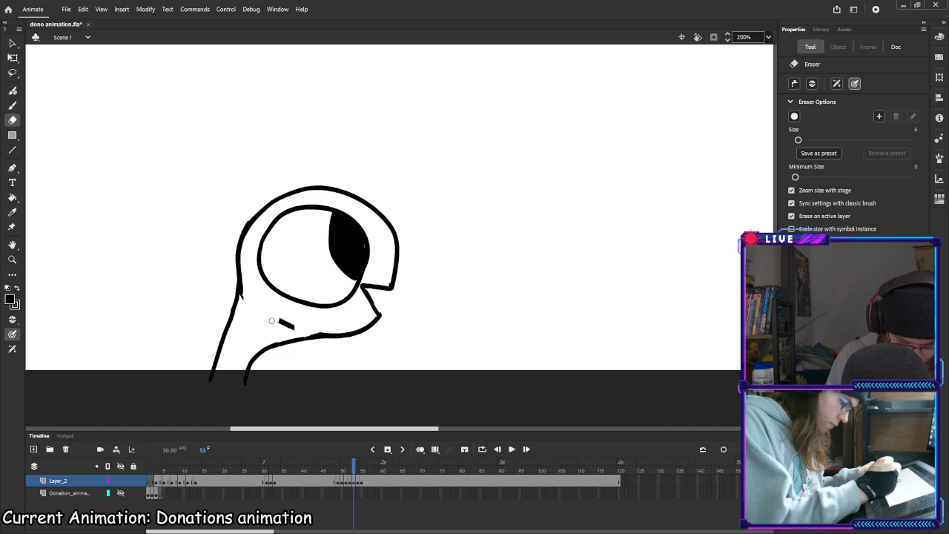
pyautogui.moveTo(271, 321); pyautogui.dragTo(289, 327)
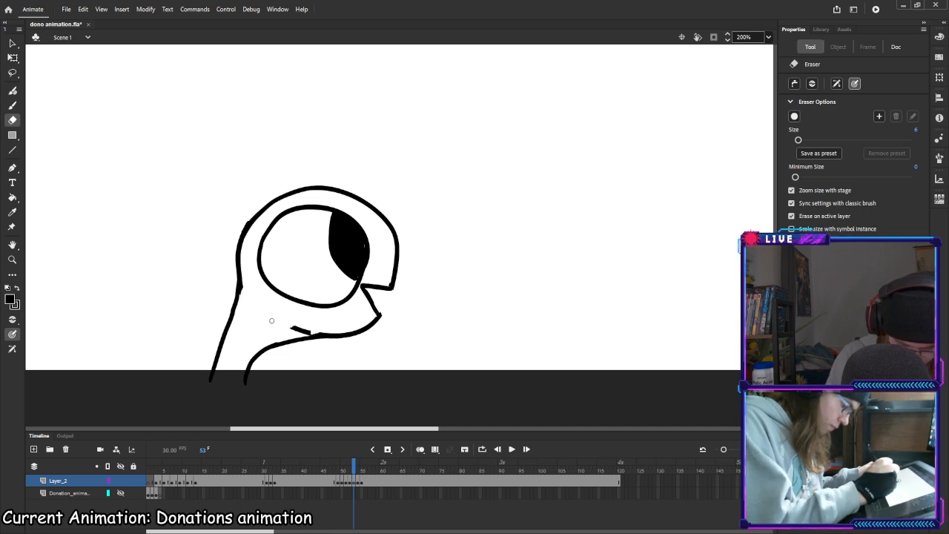
pyautogui.hotkey('ctrl', 'z')
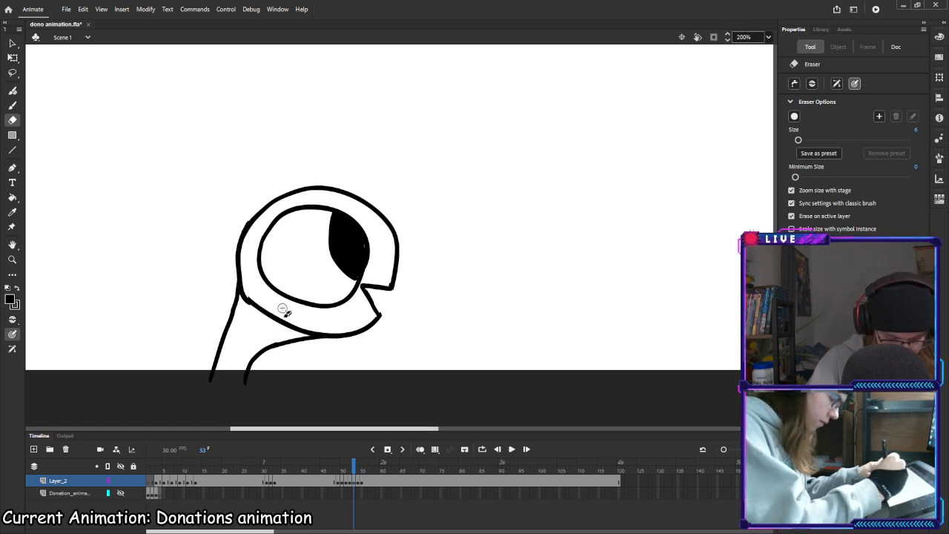
# Select the eye with its pupil on frame 53 and activate Free Transform on it
pyautogui.click(13, 45)
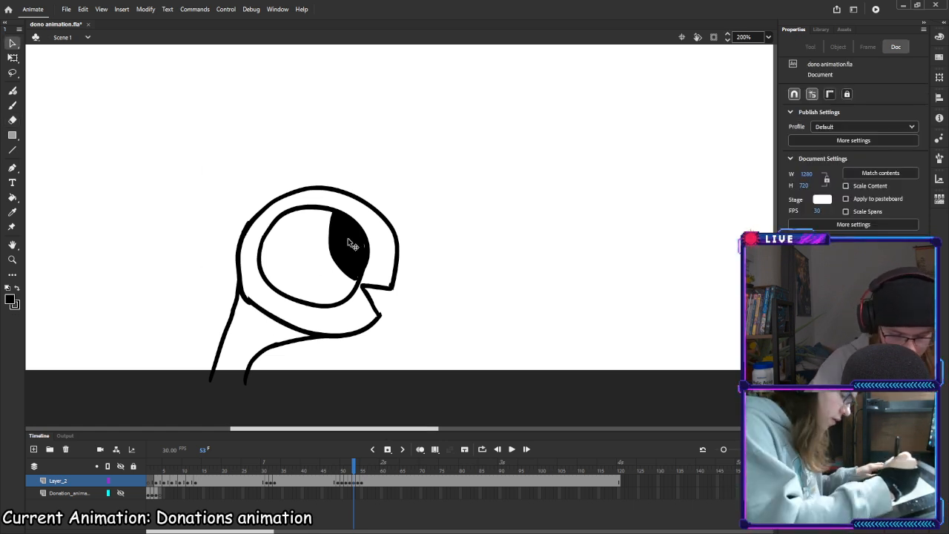
pyautogui.doubleClick(346, 253)
pyautogui.click(13, 60)
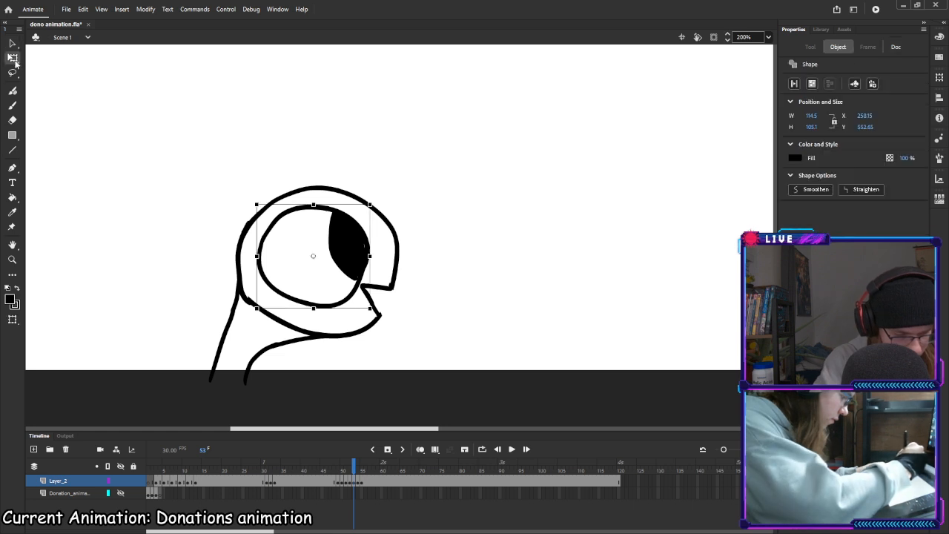
# Enable editing of multiple frames and extend the range across the whole animation
pyautogui.click(436, 450)
pyautogui.moveTo(358, 469); pyautogui.dragTo(622, 471)
pyautogui.moveTo(349, 470); pyautogui.dragTo(147, 470)
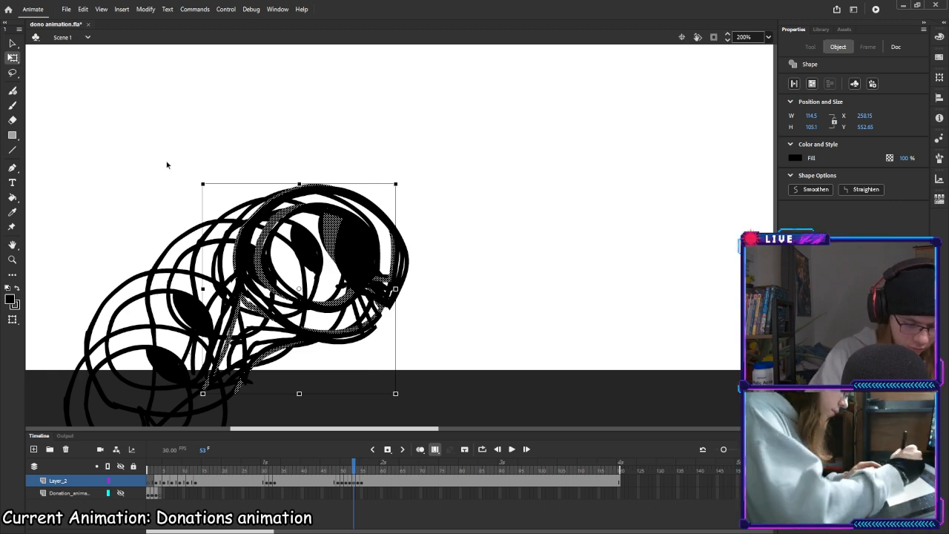
# Select the creature's drawings across all frames together and convert them to a bitmap
pyautogui.moveTo(35, 134)
pyautogui.mouseDown()
pyautogui.moveTo(174, 187)
pyautogui.moveTo(496, 423)
pyautogui.mouseUp()
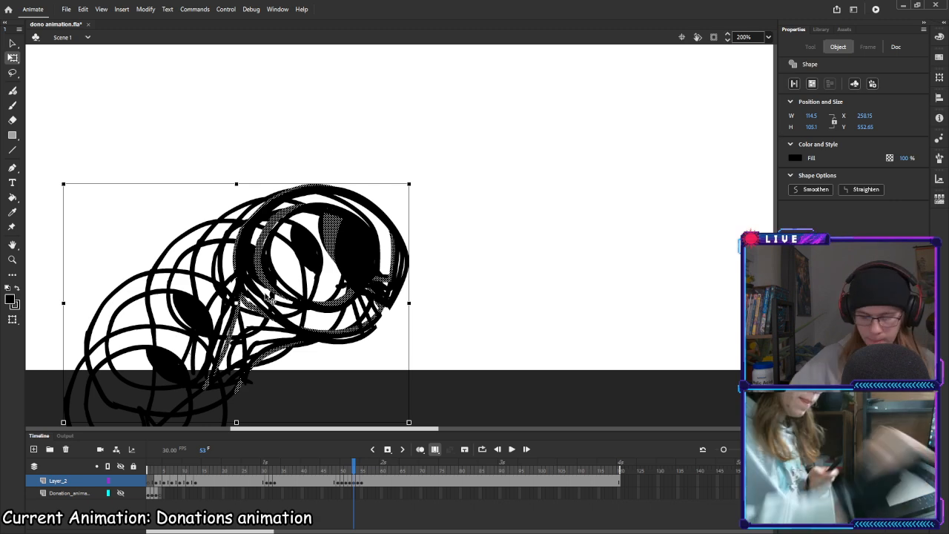
pyautogui.rightClick(251, 297)
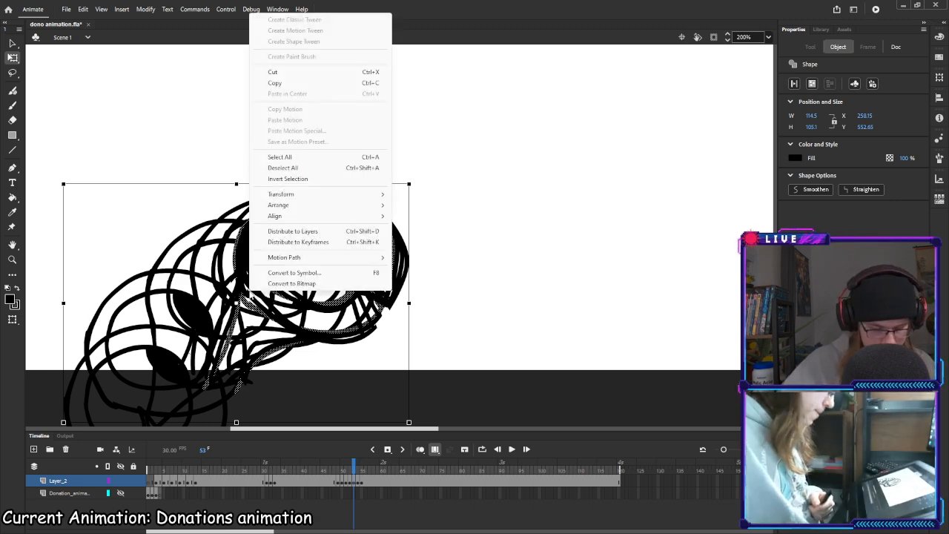
pyautogui.click(321, 283)
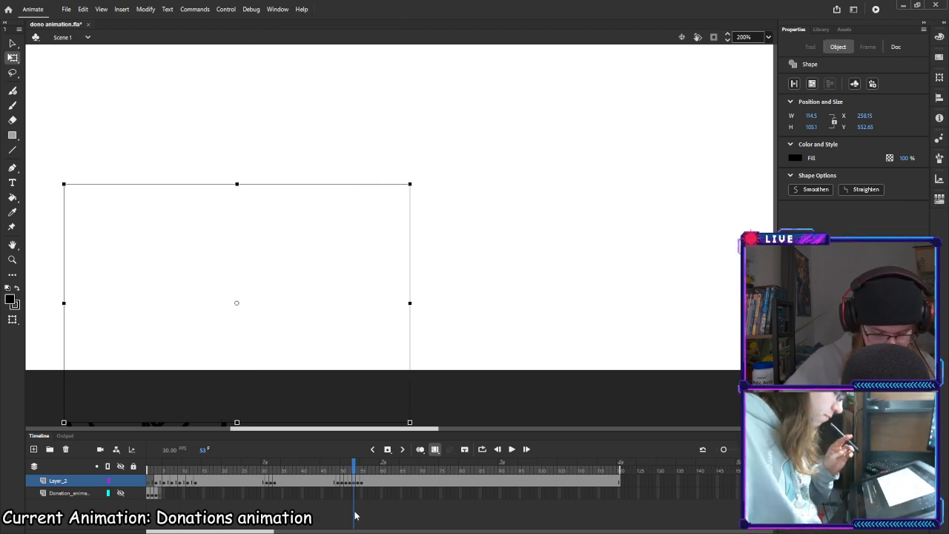
# Check the converted drawings along the timeline and turn off editing of multiple frames
pyautogui.moveTo(355, 471)
pyautogui.mouseDown()
pyautogui.moveTo(322, 472)
pyautogui.moveTo(343, 464)
pyautogui.mouseUp()
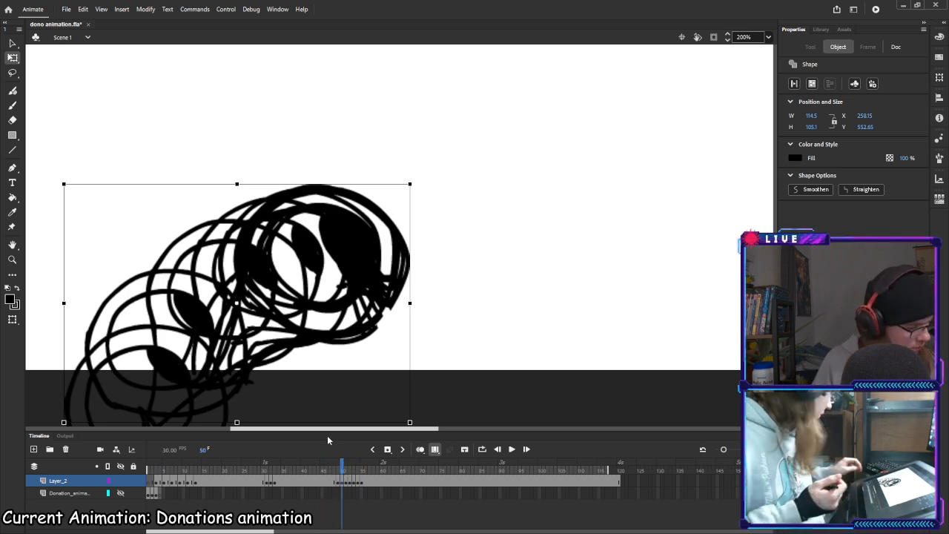
pyautogui.press('v')
pyautogui.click(126, 122)
pyautogui.moveTo(342, 469)
pyautogui.mouseDown()
pyautogui.moveTo(149, 468)
pyautogui.moveTo(570, 461)
pyautogui.mouseUp()
pyautogui.click(437, 450)
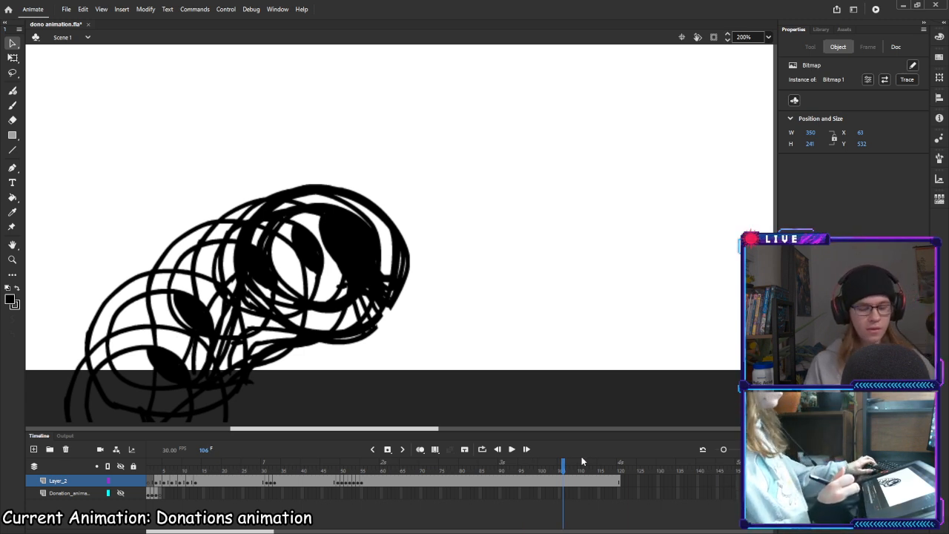
pyautogui.moveTo(562, 466)
pyautogui.mouseDown()
pyautogui.moveTo(279, 468)
pyautogui.moveTo(385, 465)
pyautogui.moveTo(346, 465)
pyautogui.mouseUp()
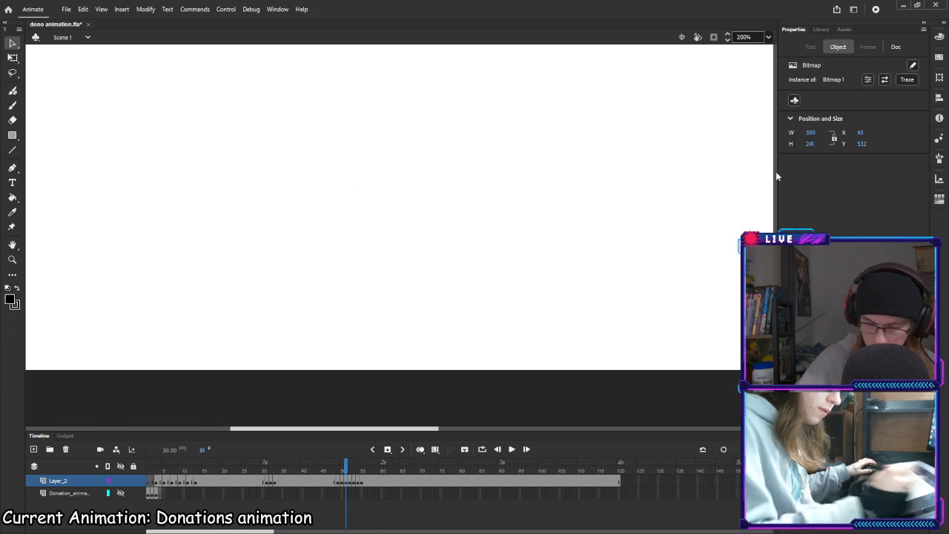
# Quit the program without saving the changes, restart it and reopen the recent file dono animation.fla
pyautogui.click(935, 5)
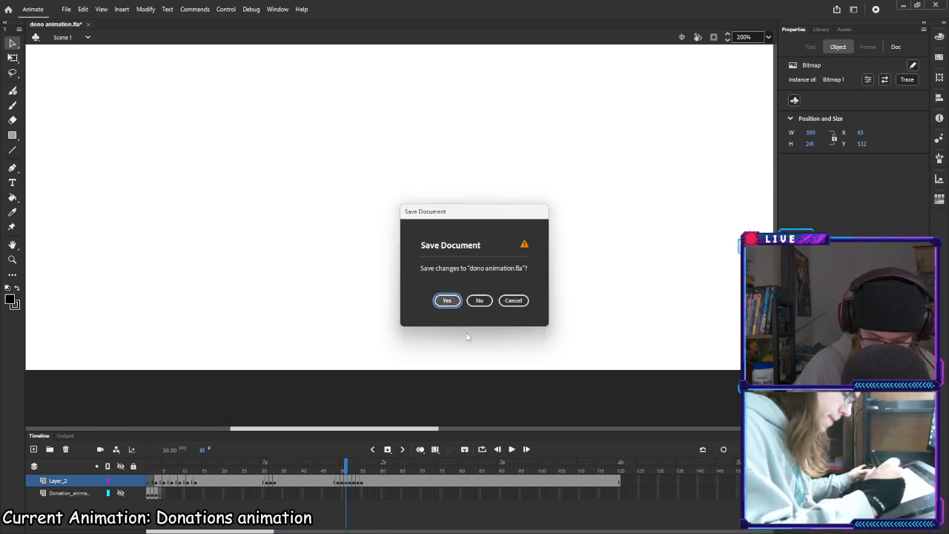
pyautogui.click(479, 300)
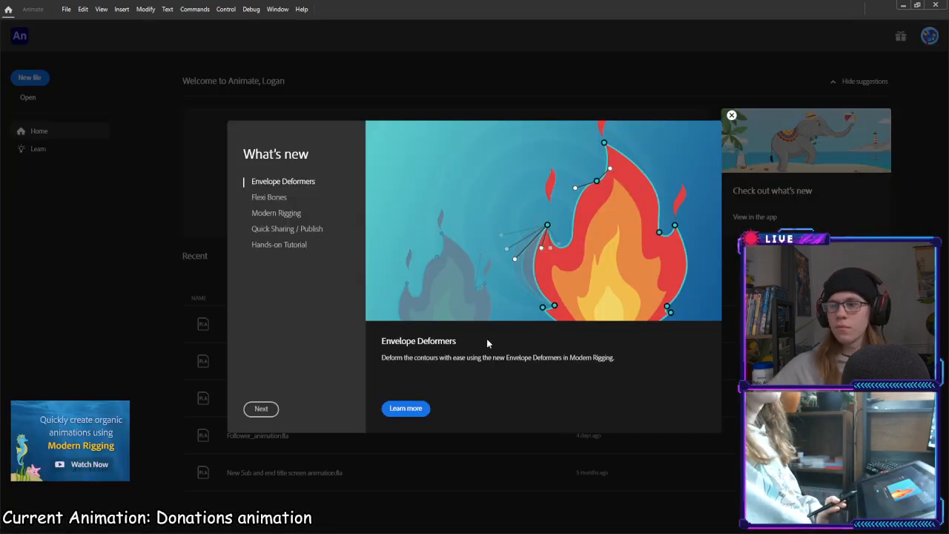
pyautogui.click(180, 341)
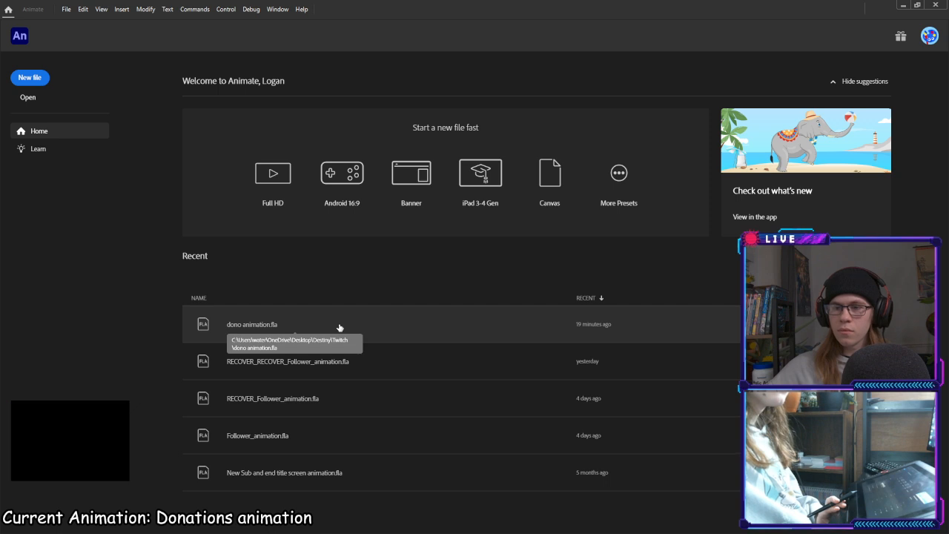
pyautogui.click(289, 344)
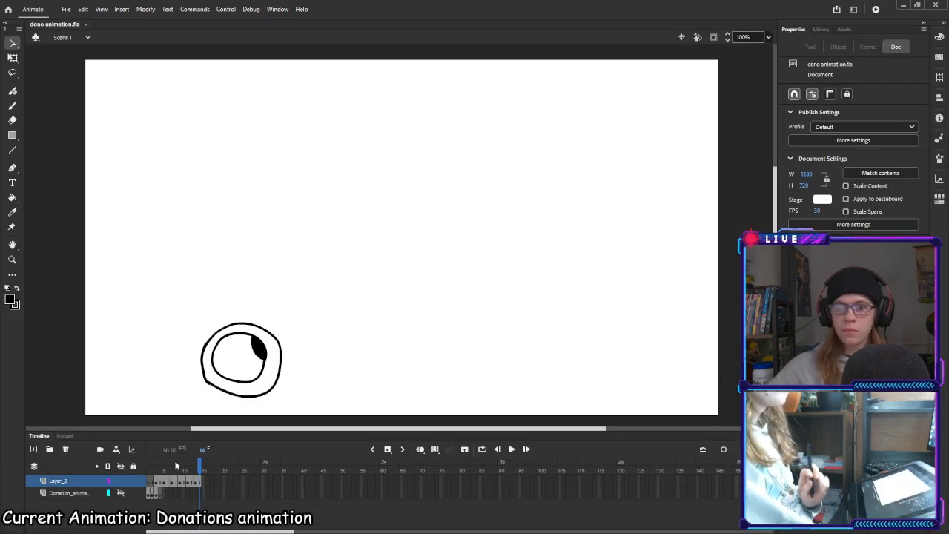
# Play the reopened animation from frame 1 and scrub back to frame 3
pyautogui.moveTo(196, 464)
pyautogui.mouseDown()
pyautogui.moveTo(153, 464)
pyautogui.moveTo(200, 464)
pyautogui.moveTo(148, 456)
pyautogui.mouseUp()
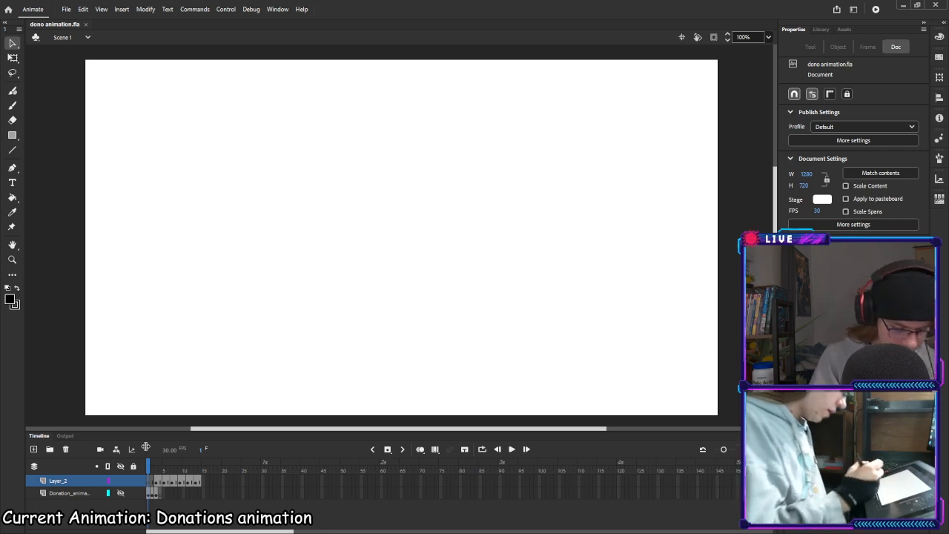
pyautogui.press('Return')
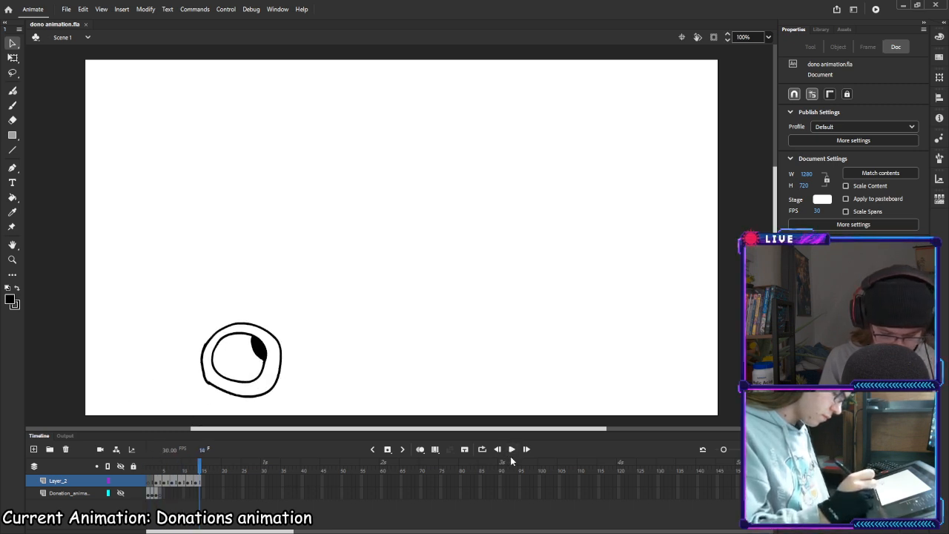
pyautogui.click(200, 480)
pyautogui.moveTo(199, 468); pyautogui.dragTo(156, 467)
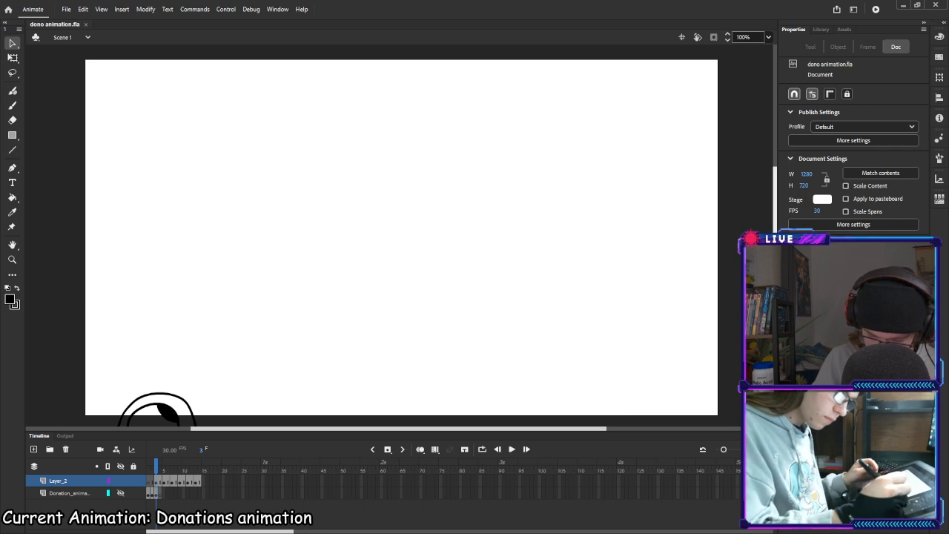
# Set the view to 200% and select the whole eye drawing on frame 3 with Free Transform
pyautogui.scroll(-3, 401, 237)
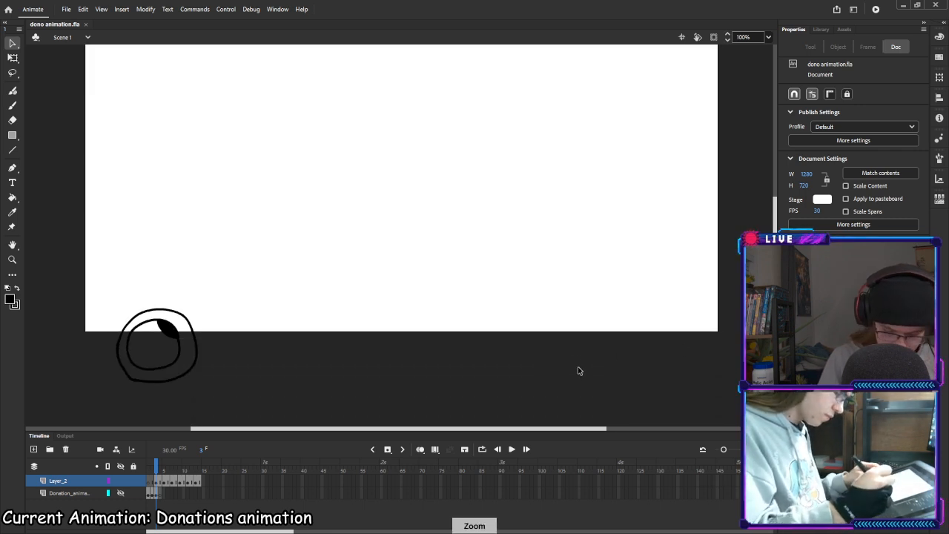
pyautogui.click(769, 37)
pyautogui.click(789, 137)
pyautogui.press('space')
pyautogui.moveTo(387, 344)
pyautogui.mouseDown()
pyautogui.moveTo(392, 360)
pyautogui.moveTo(557, 220)
pyautogui.moveTo(531, 240)
pyautogui.mouseUp()
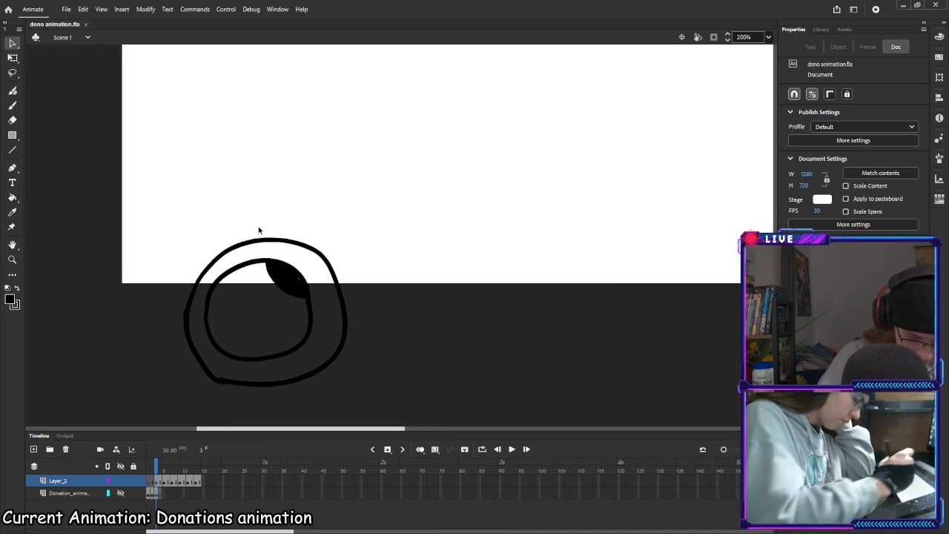
pyautogui.click(13, 58)
pyautogui.moveTo(151, 209); pyautogui.dragTo(420, 410)
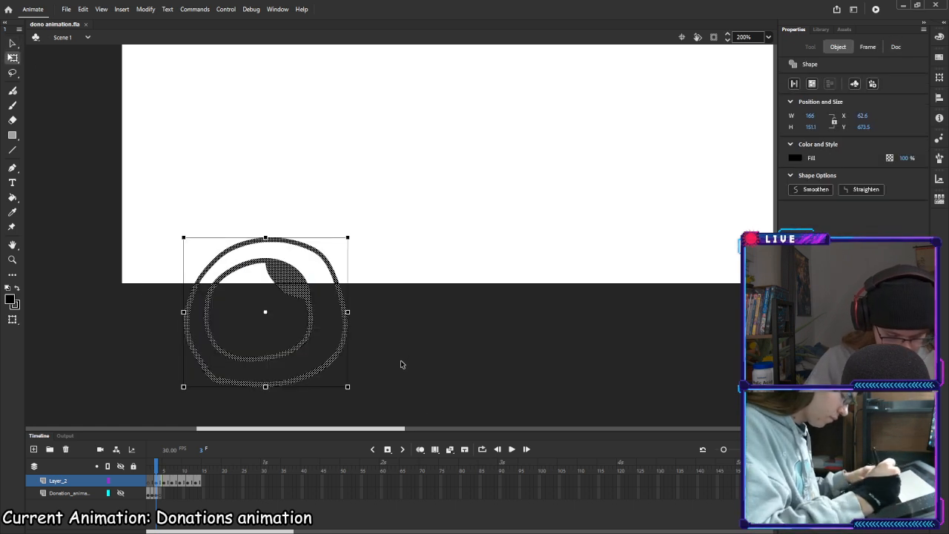
# Draw the two neck lines beneath the head on frame 7 with the Classic Brush, redoing the second line at a flatter angle
pyautogui.click(164, 482)
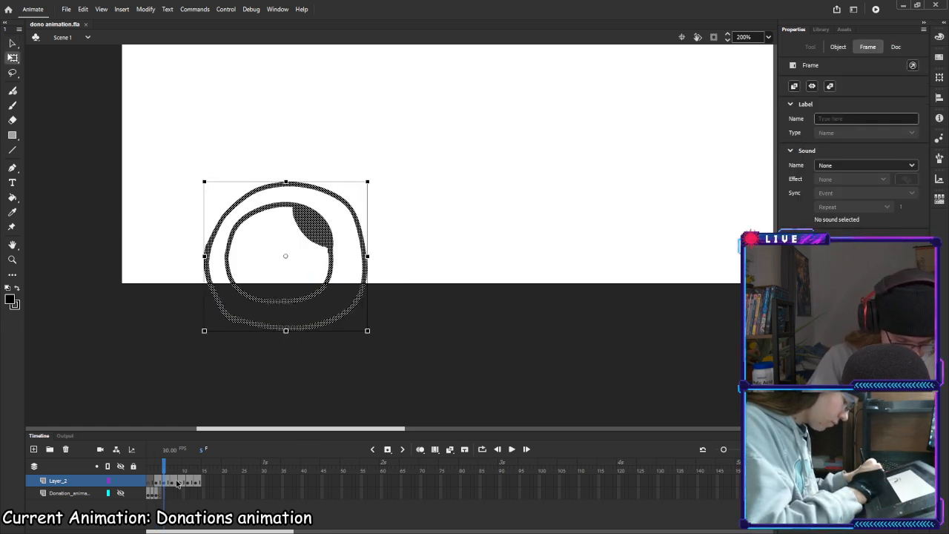
pyautogui.click(172, 482)
pyautogui.click(180, 483)
pyautogui.press('b')
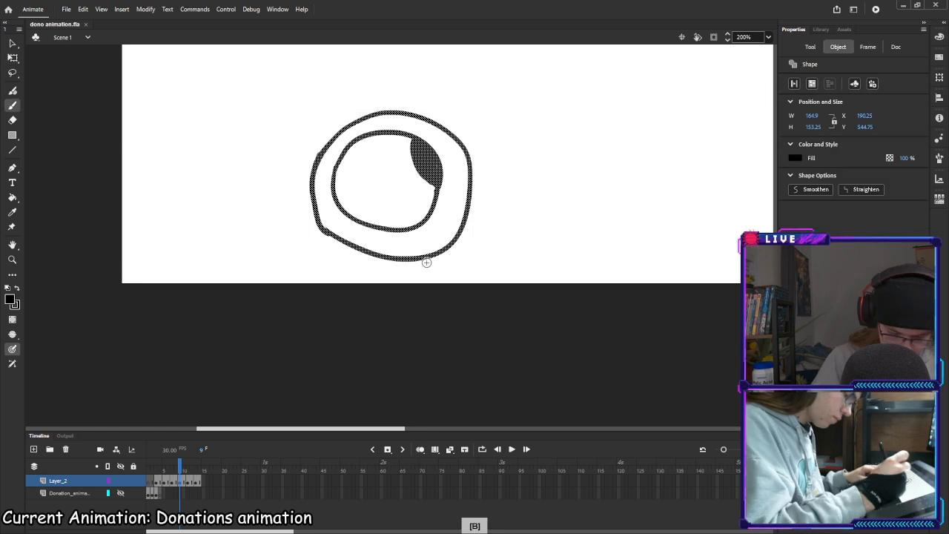
pyautogui.press(',')
pyautogui.press(',')
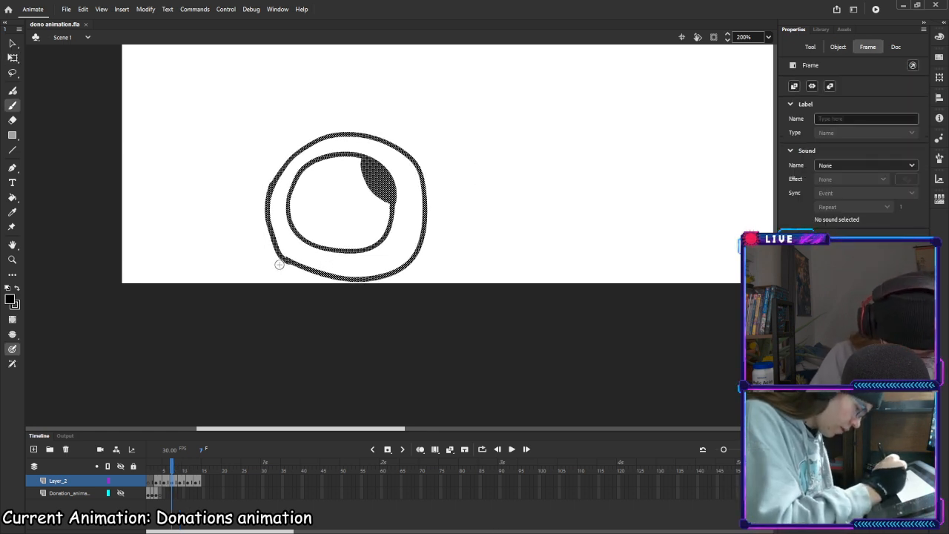
pyautogui.moveTo(279, 279); pyautogui.dragTo(269, 299)
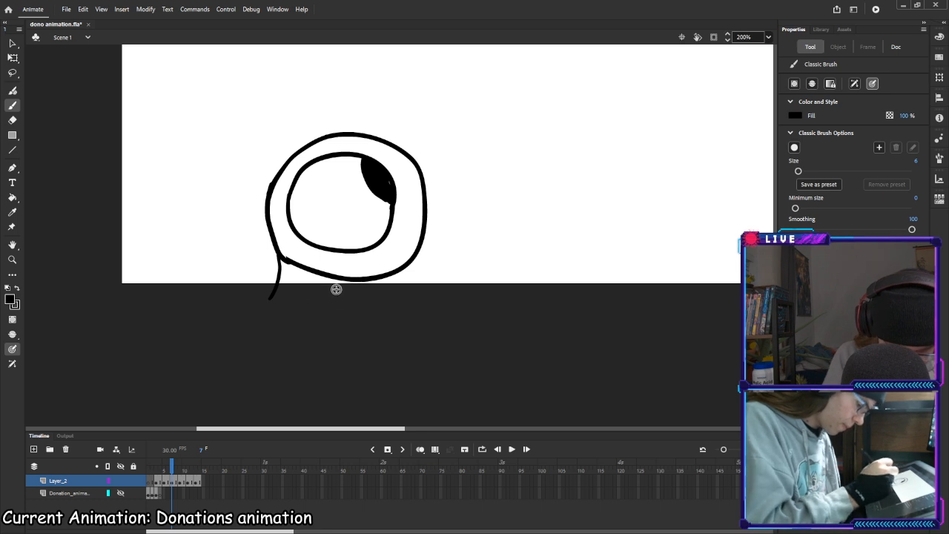
pyautogui.moveTo(346, 279); pyautogui.dragTo(318, 314)
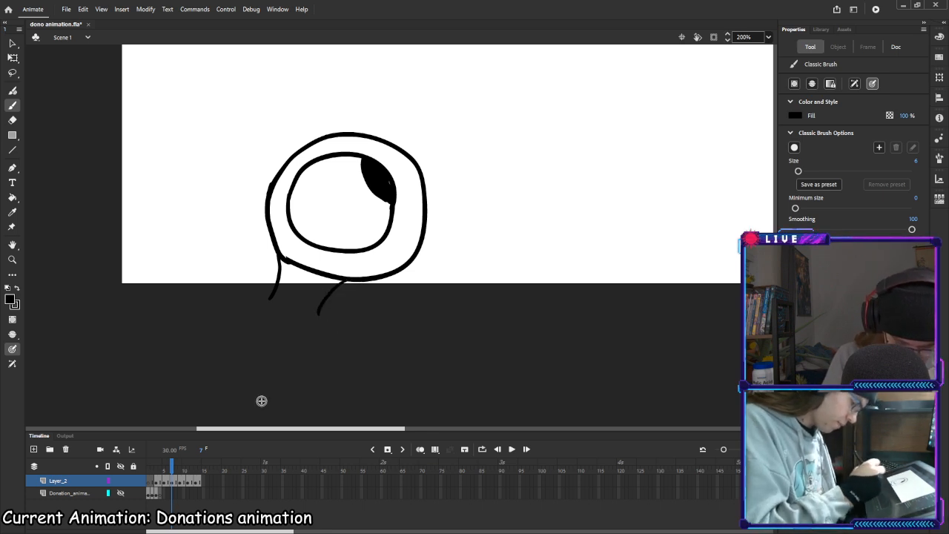
pyautogui.hotkey('ctrl', 'z')
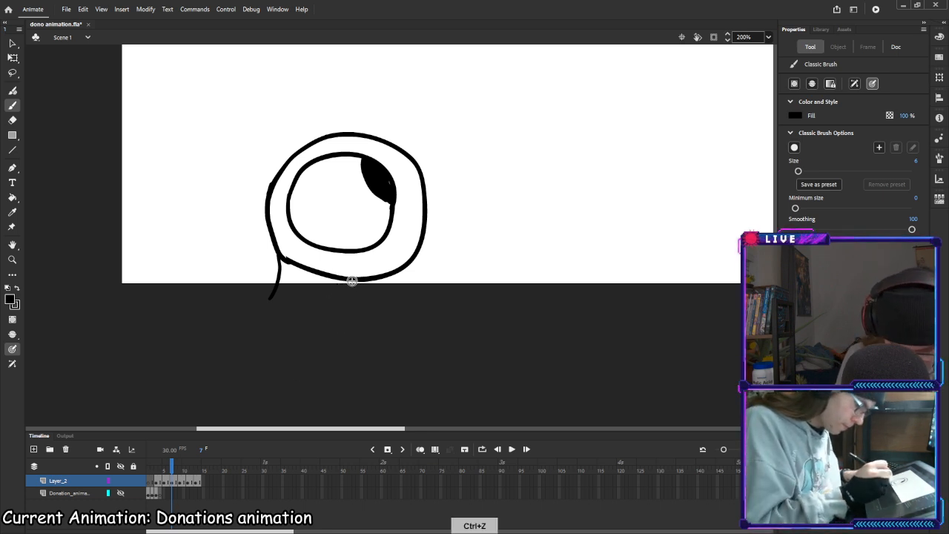
pyautogui.moveTo(350, 279); pyautogui.dragTo(306, 303)
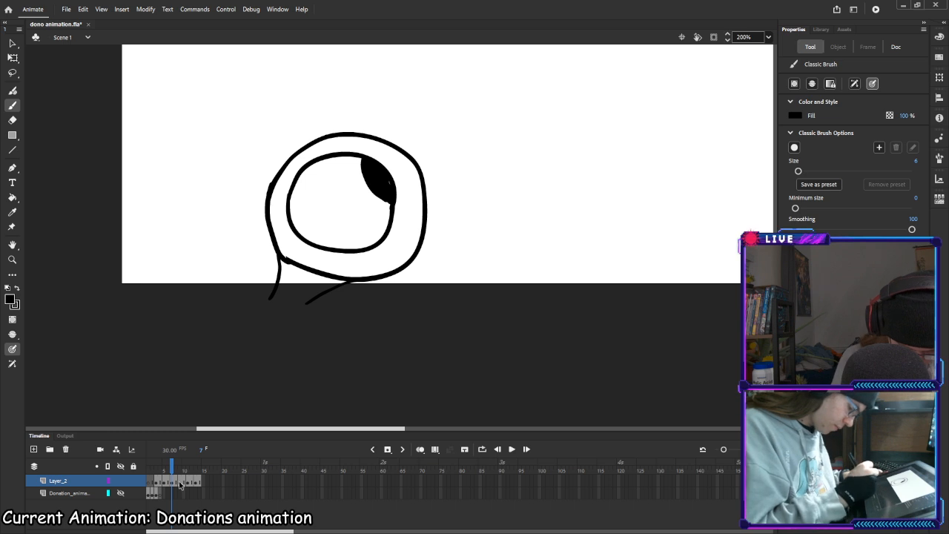
# Turn on onion skinning limited to the preceding drawing and draw the two neck lines beneath the head on frame 9
pyautogui.click(181, 482)
pyautogui.click(420, 449)
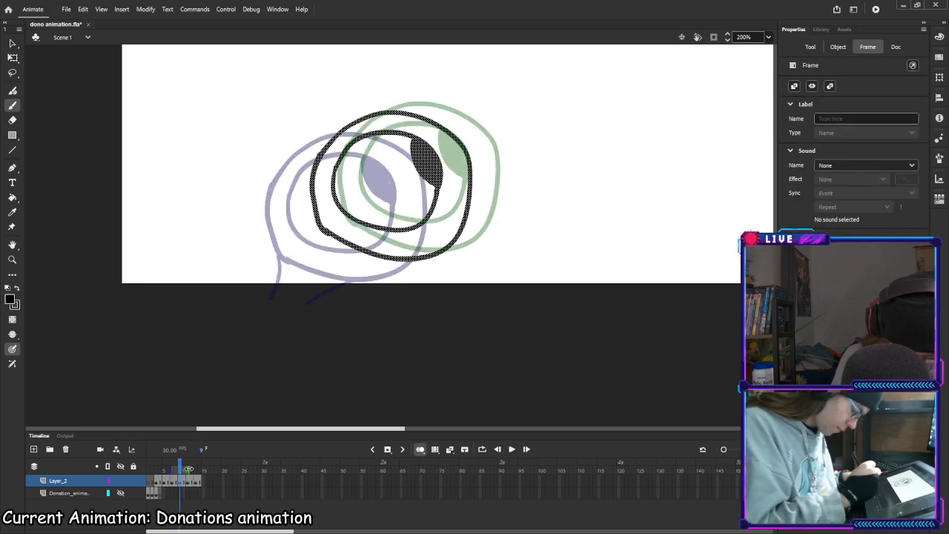
pyautogui.moveTo(188, 469); pyautogui.dragTo(180, 469)
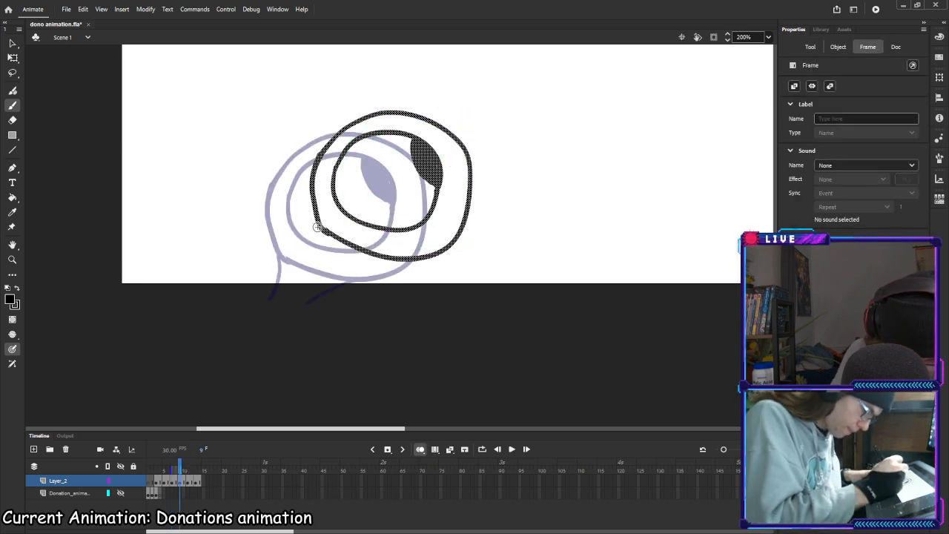
pyautogui.moveTo(319, 226); pyautogui.dragTo(297, 295)
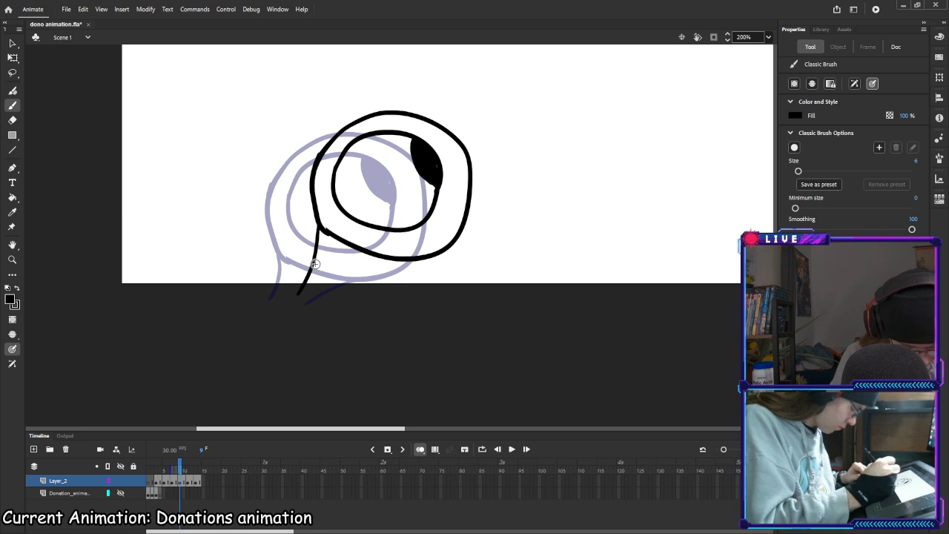
pyautogui.moveTo(398, 259); pyautogui.dragTo(328, 307)
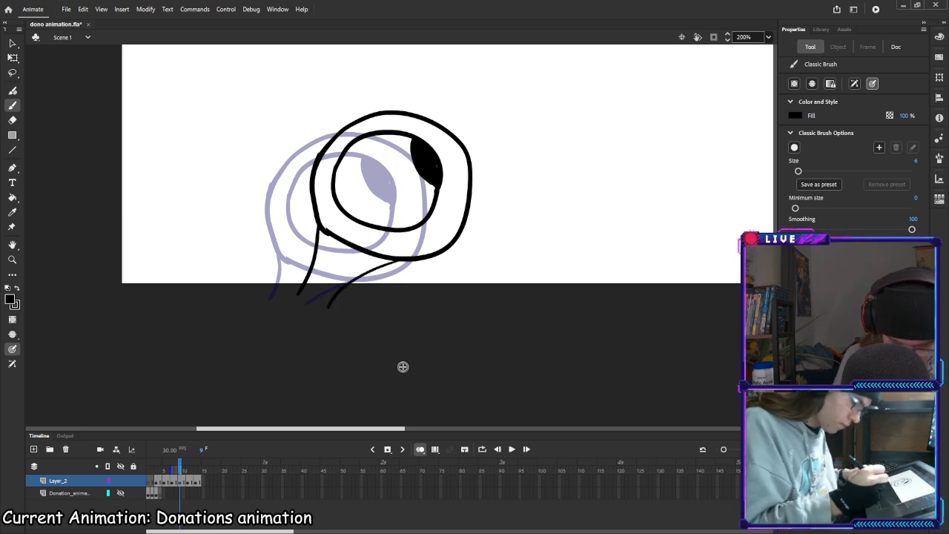
# Draw the two neck lines beneath the head on frame 11, following the preceding drawing
pyautogui.click(188, 481)
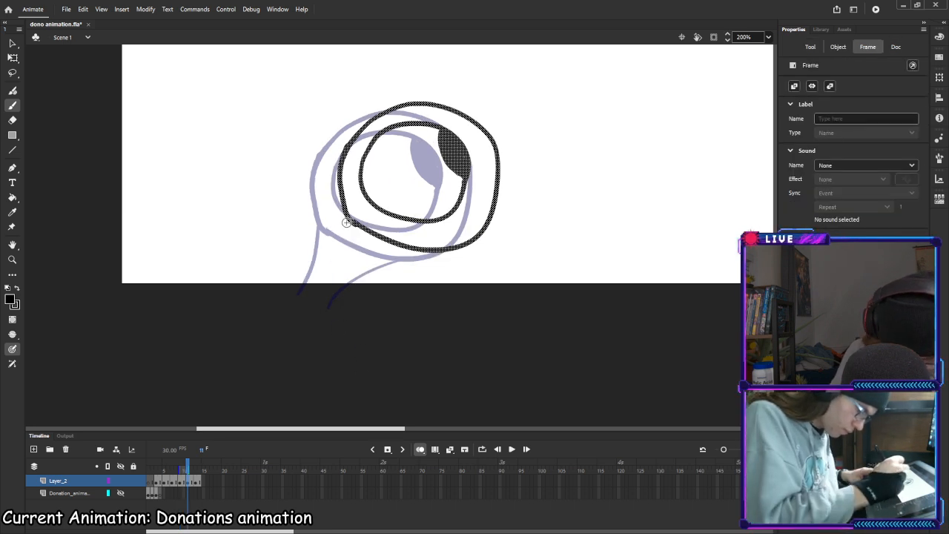
pyautogui.moveTo(346, 223); pyautogui.dragTo(318, 297)
pyautogui.moveTo(433, 252)
pyautogui.mouseDown()
pyautogui.moveTo(369, 282)
pyautogui.moveTo(352, 305)
pyautogui.mouseUp()
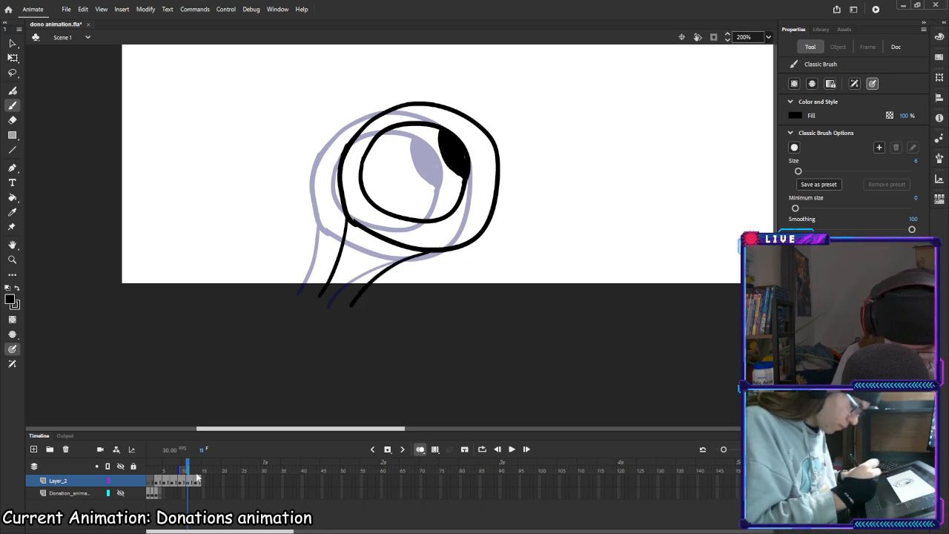
# Draw the two neck lines beneath the head on frame 13 and trim the lower end of the second line with the Eraser
pyautogui.click(197, 481)
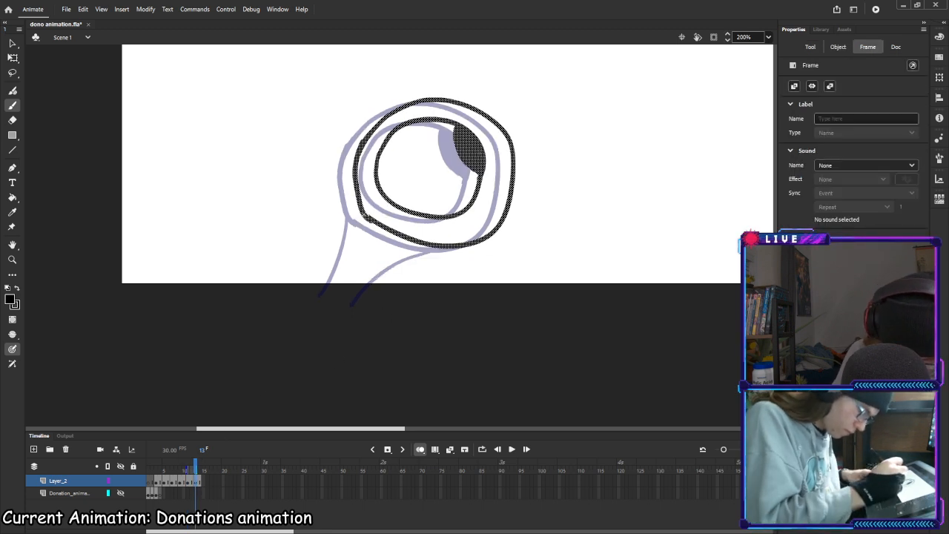
pyautogui.moveTo(364, 216); pyautogui.dragTo(329, 295)
pyautogui.hotkey('ctrl', 'z')
pyautogui.moveTo(387, 277)
pyautogui.mouseDown()
pyautogui.moveTo(359, 297)
pyautogui.moveTo(442, 249)
pyautogui.mouseUp()
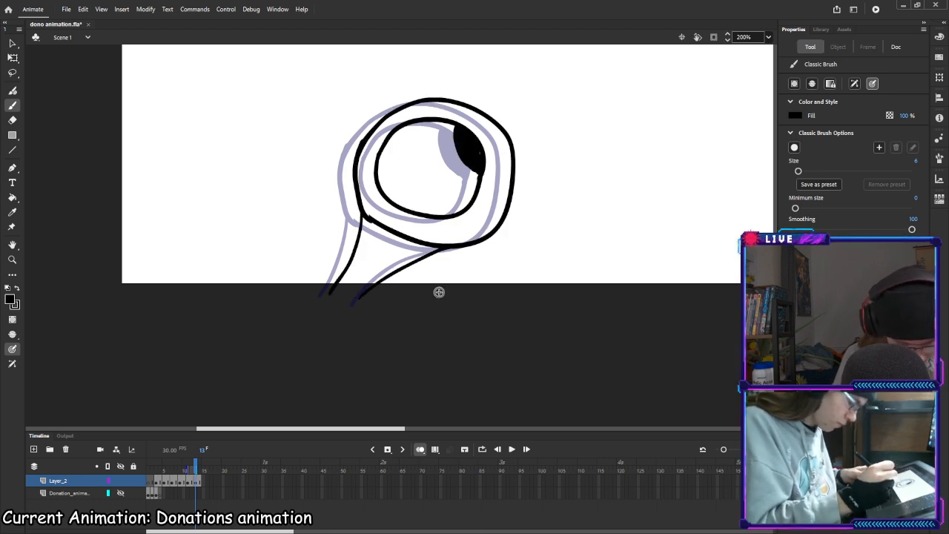
pyautogui.hotkey('ctrl', 'z')
pyautogui.moveTo(448, 248); pyautogui.dragTo(367, 303)
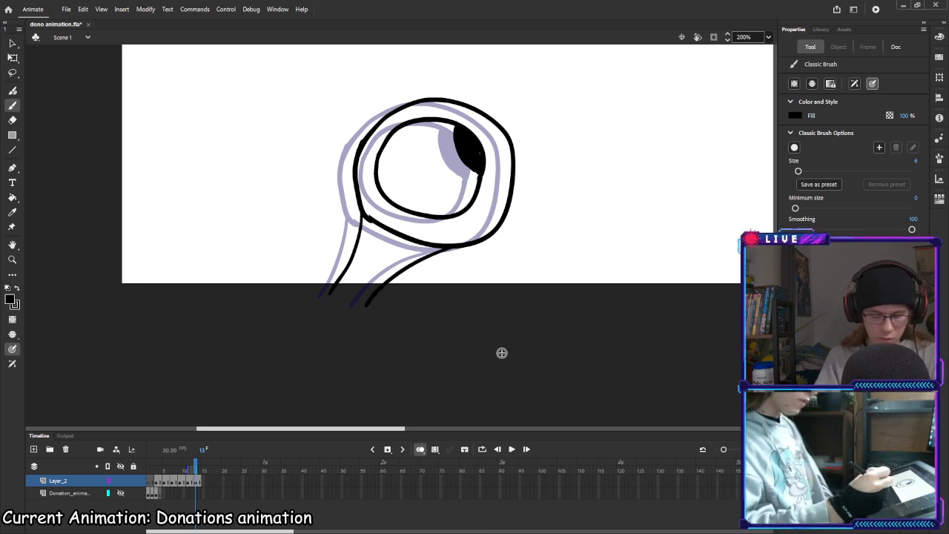
pyautogui.press('e')
pyautogui.moveTo(387, 291)
pyautogui.mouseDown()
pyautogui.moveTo(370, 310)
pyautogui.moveTo(397, 274)
pyautogui.mouseUp()
pyautogui.press('b')
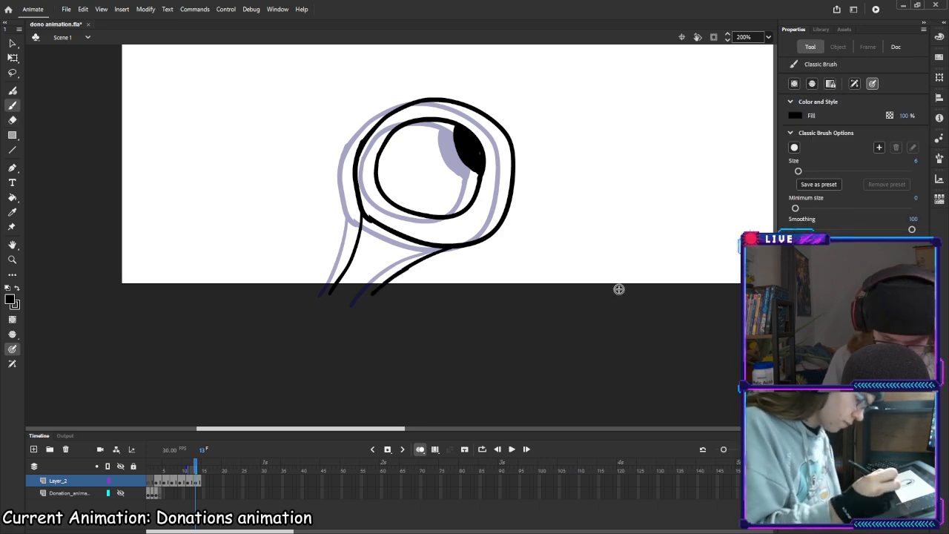
# Play the animation from frame 1 and erase the head outline between the two neck lines on frame 14
pyautogui.moveTo(195, 469); pyautogui.dragTo(149, 472)
pyautogui.click(511, 450)
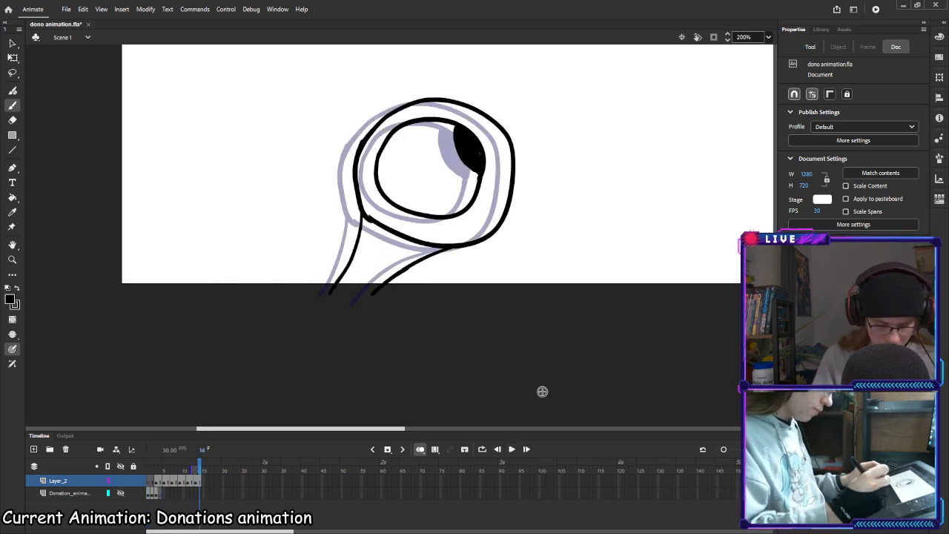
pyautogui.press('e')
pyautogui.moveTo(378, 236)
pyautogui.mouseDown()
pyautogui.moveTo(370, 213)
pyautogui.moveTo(369, 236)
pyautogui.mouseUp()
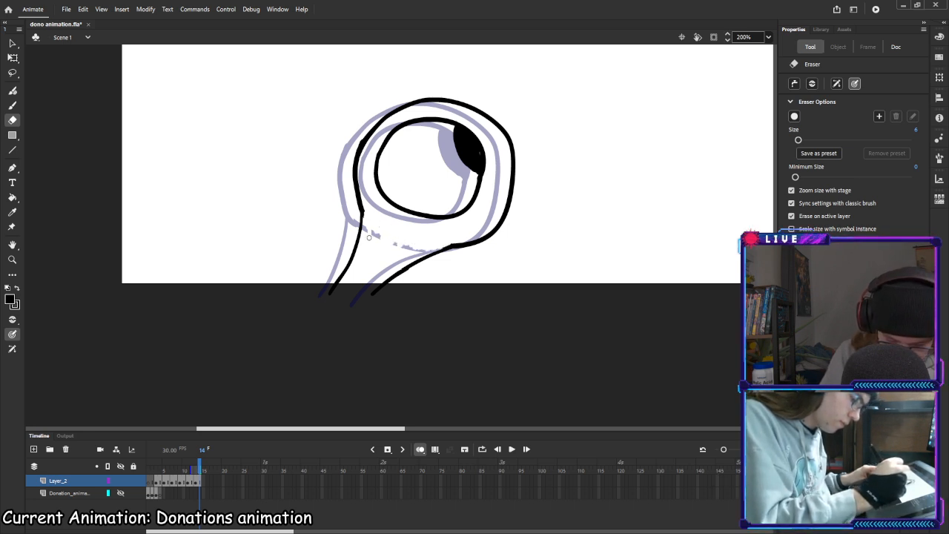
# Erase the head outline between the two neck lines on frames 11, 9 and 7, and play the animation from frame 1
pyautogui.click(187, 482)
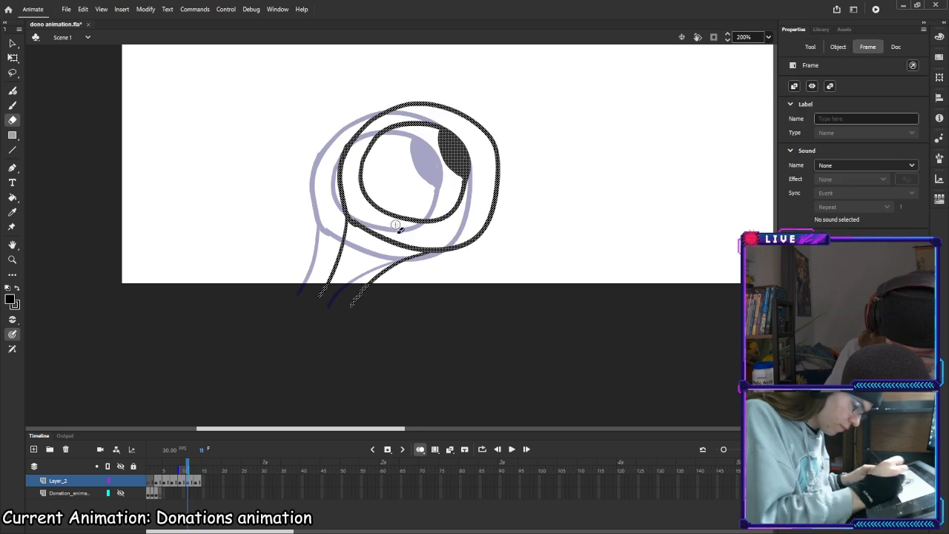
pyautogui.moveTo(405, 243); pyautogui.dragTo(385, 252)
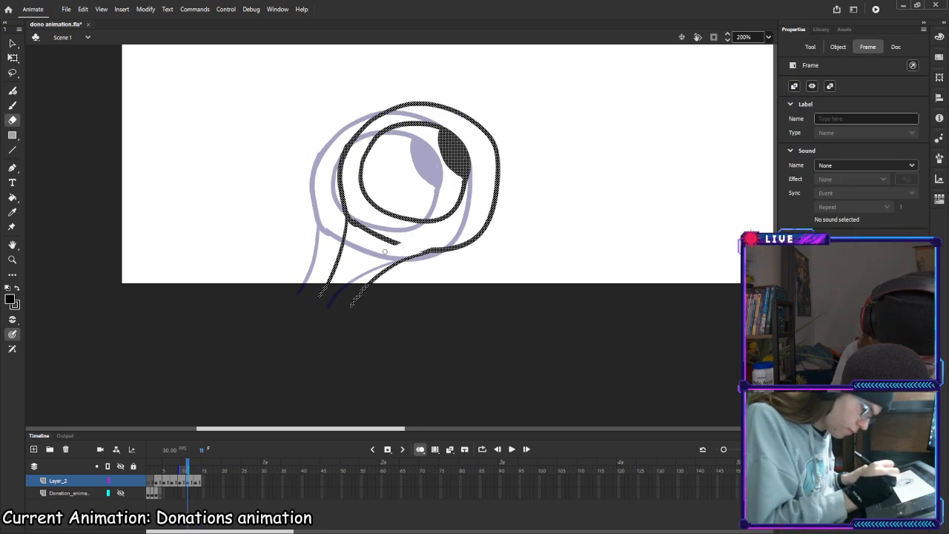
pyautogui.moveTo(378, 235)
pyautogui.mouseDown()
pyautogui.moveTo(363, 226)
pyautogui.moveTo(354, 303)
pyautogui.mouseUp()
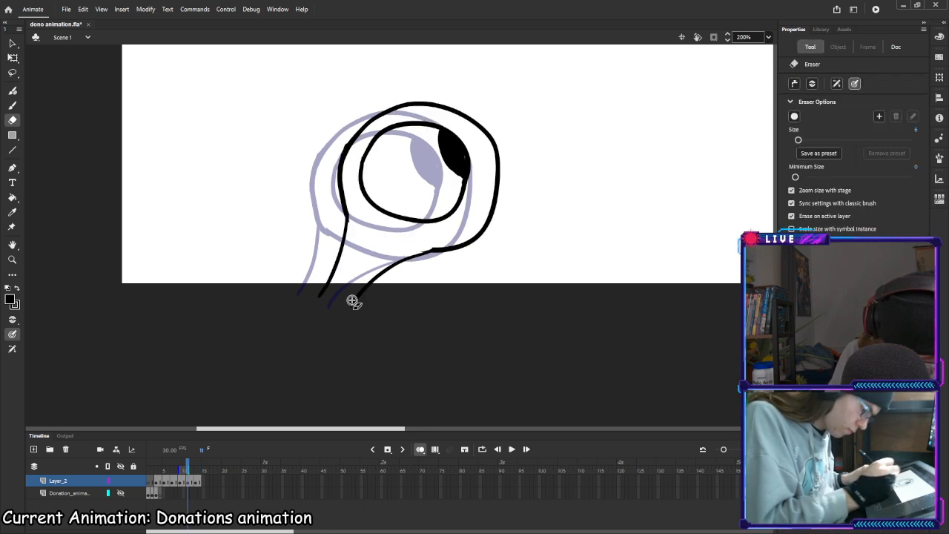
pyautogui.click(181, 483)
pyautogui.moveTo(369, 250); pyautogui.dragTo(358, 253)
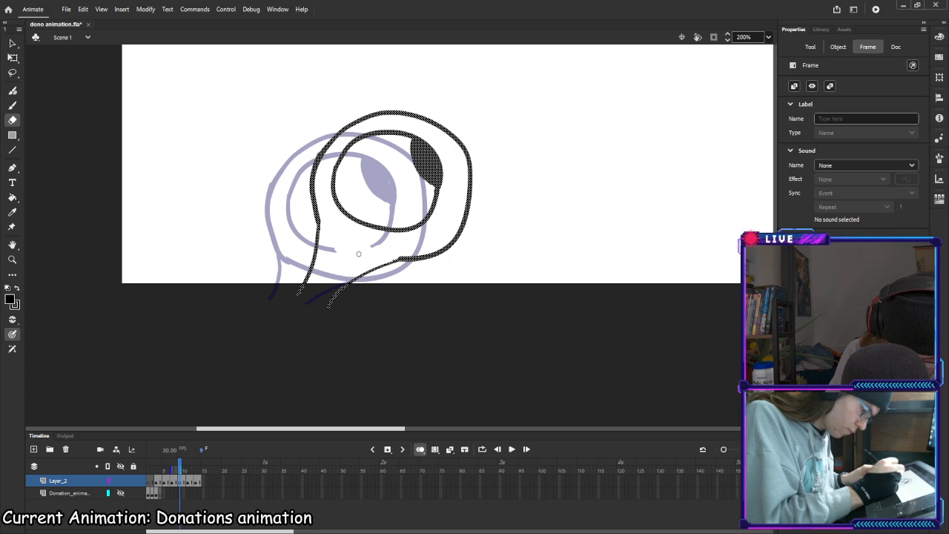
pyautogui.click(171, 482)
pyautogui.moveTo(334, 273); pyautogui.dragTo(321, 276)
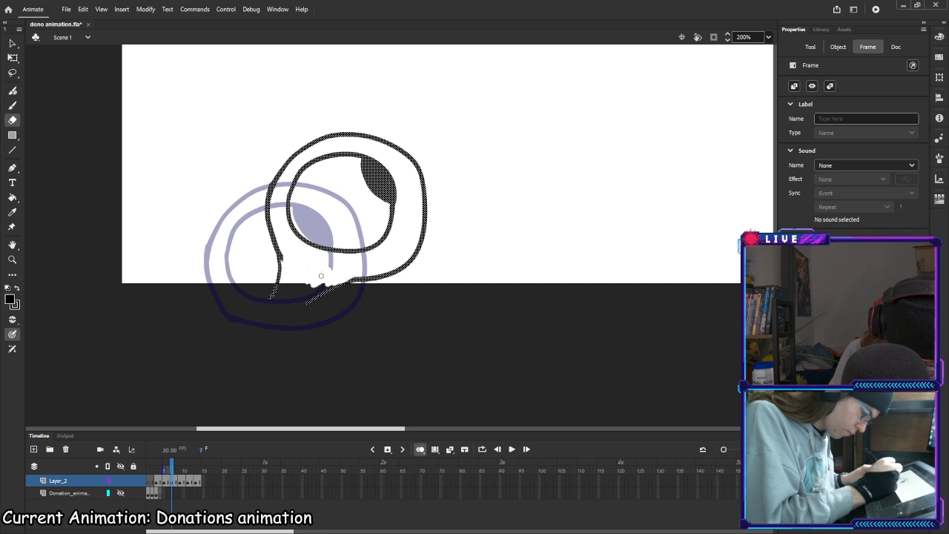
pyautogui.press(',')
pyautogui.press(',')
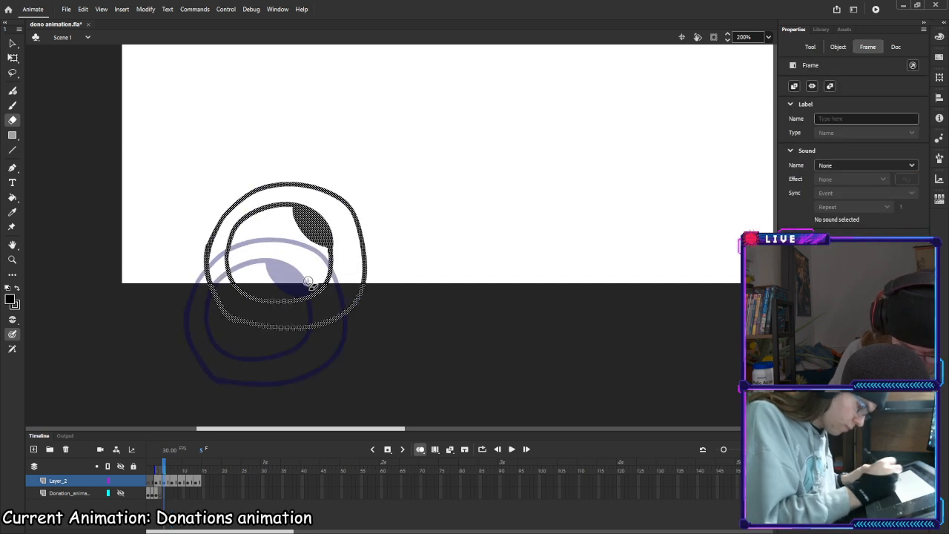
pyautogui.moveTo(164, 468); pyautogui.dragTo(147, 470)
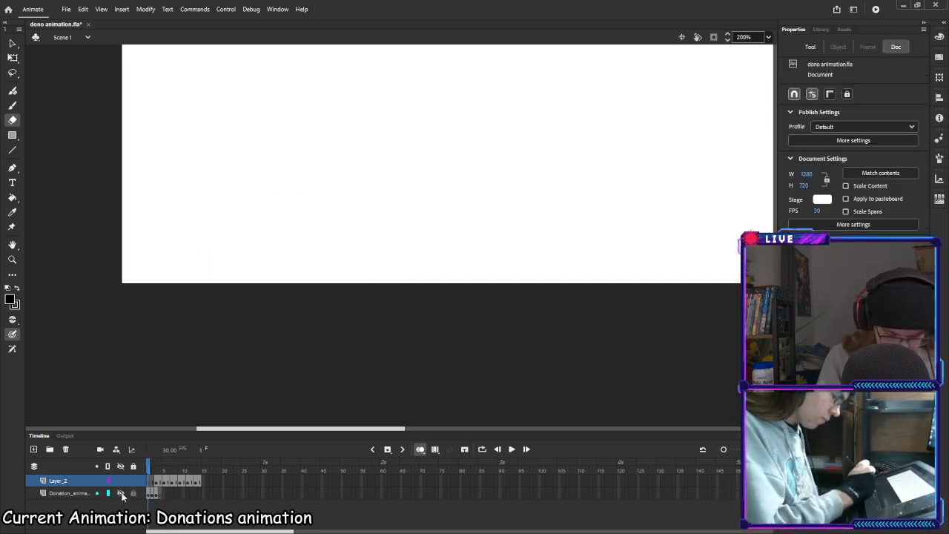
pyautogui.click(511, 450)
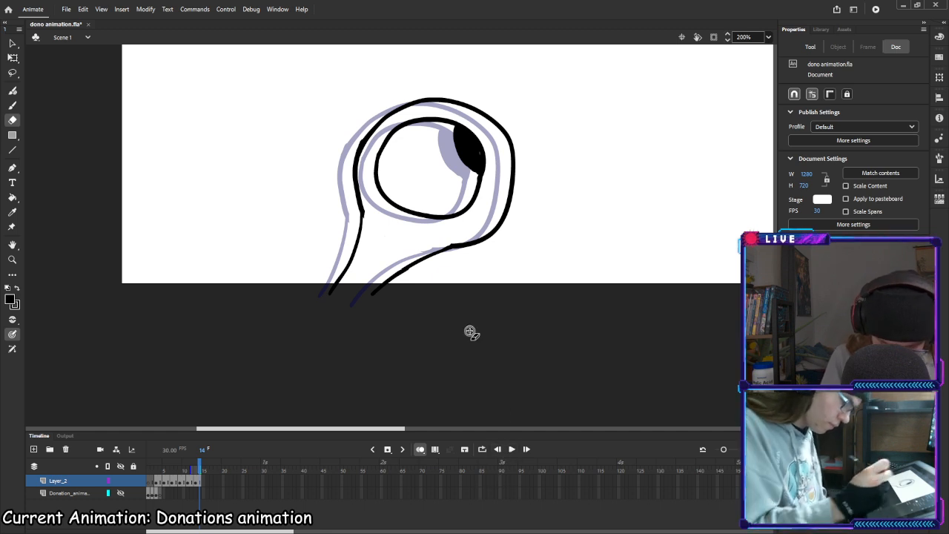
# Touch up the junction of the lower neck line and head with the Classic Brush on frames 11 and 9, and replay the animation
pyautogui.click(187, 483)
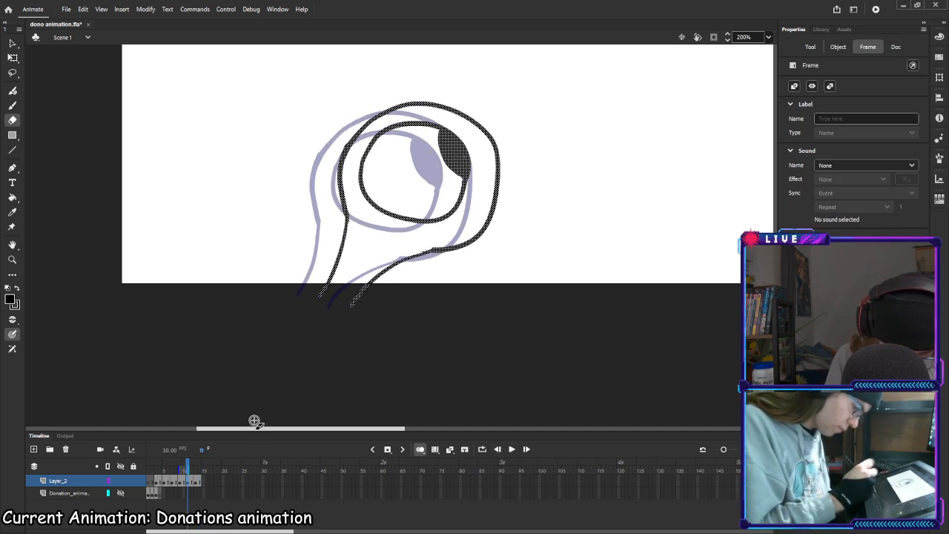
pyautogui.press('b')
pyautogui.moveTo(402, 260); pyautogui.dragTo(435, 250)
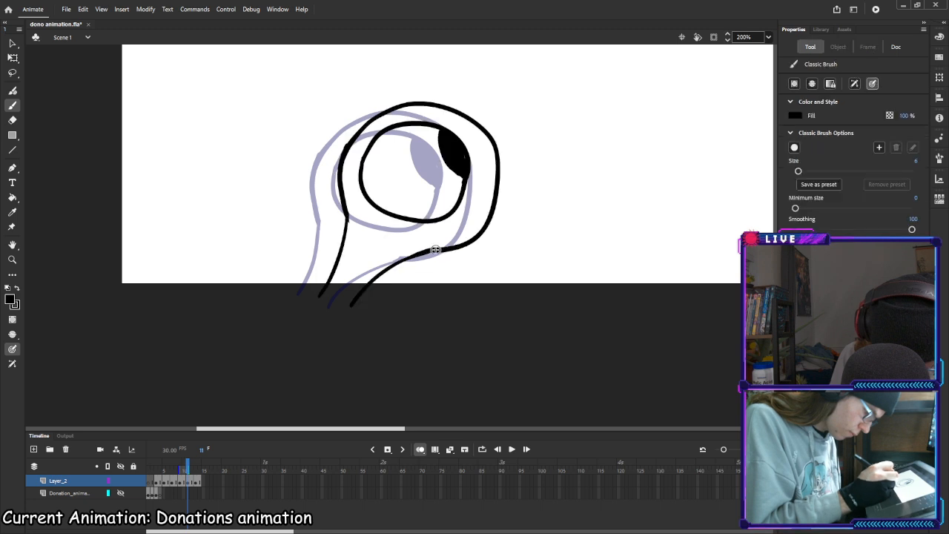
pyautogui.moveTo(189, 467)
pyautogui.mouseDown()
pyautogui.moveTo(151, 468)
pyautogui.moveTo(191, 469)
pyautogui.mouseUp()
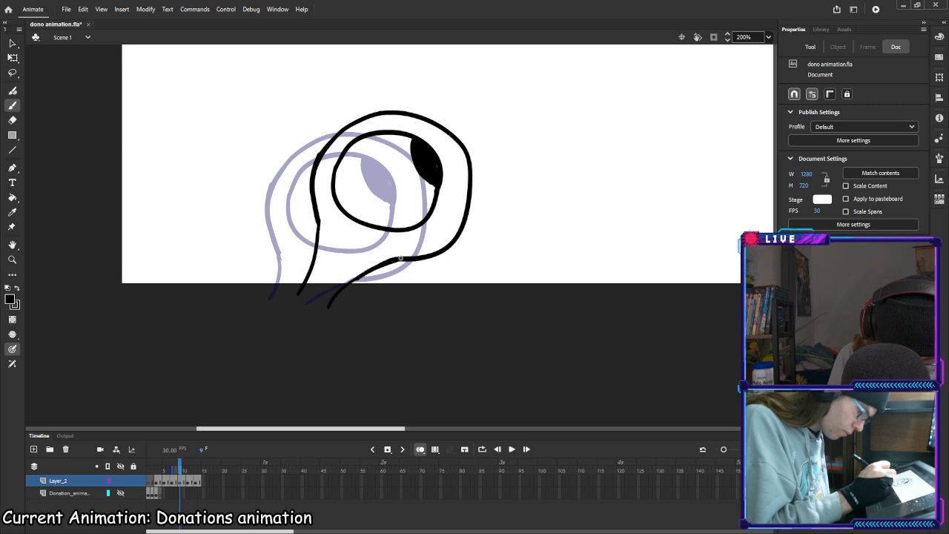
pyautogui.moveTo(401, 259); pyautogui.dragTo(414, 259)
pyautogui.moveTo(179, 468); pyautogui.dragTo(148, 468)
pyautogui.click(512, 450)
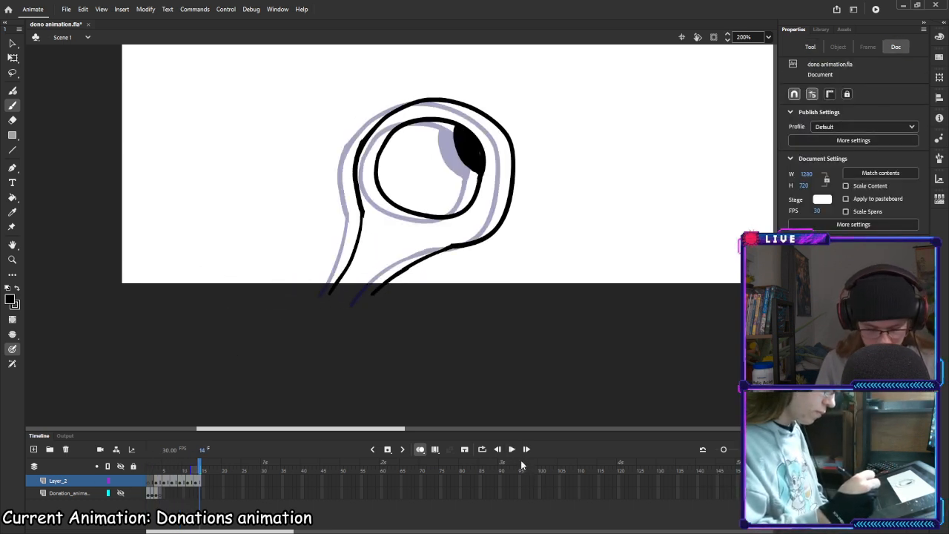
# Draw a short horizontal mouth line at the right edge of the head on frames 5 and 7
pyautogui.click(200, 484)
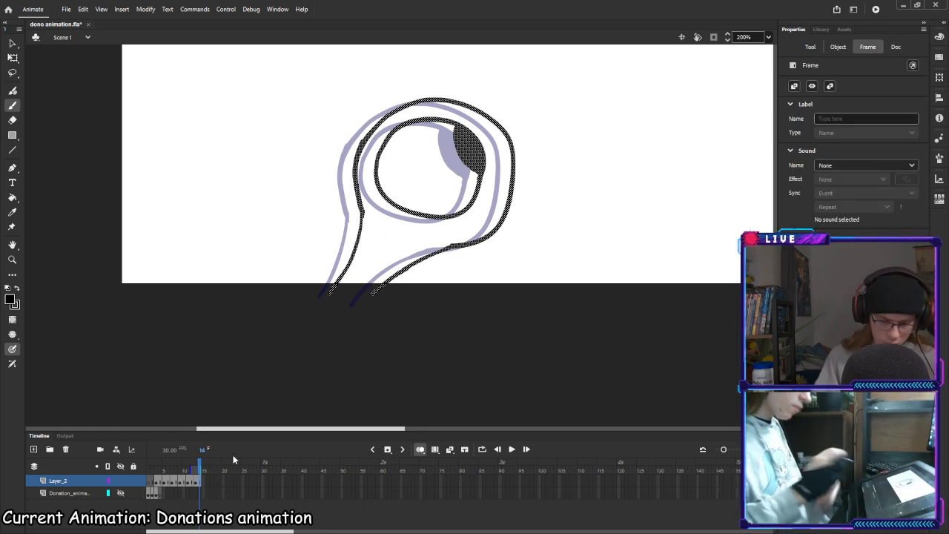
pyautogui.click(158, 482)
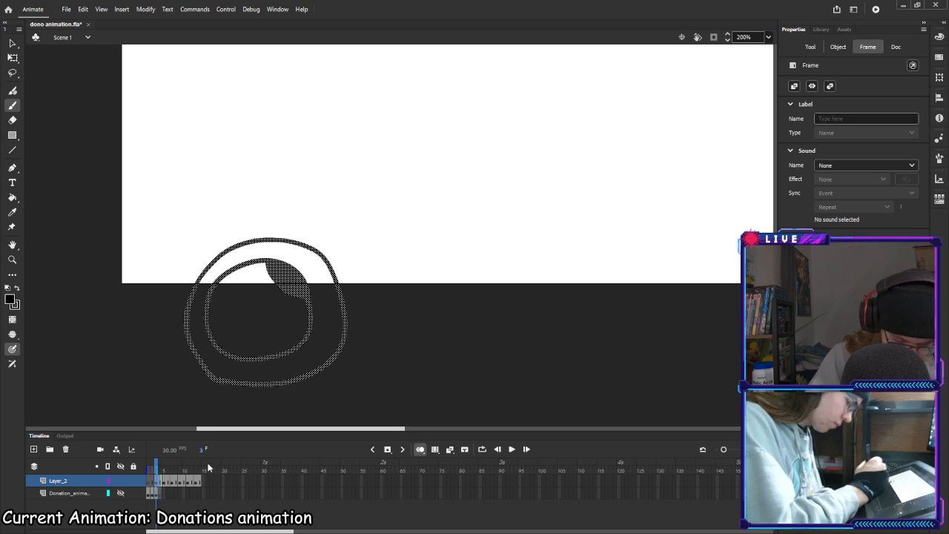
pyautogui.click(170, 483)
pyautogui.click(354, 270)
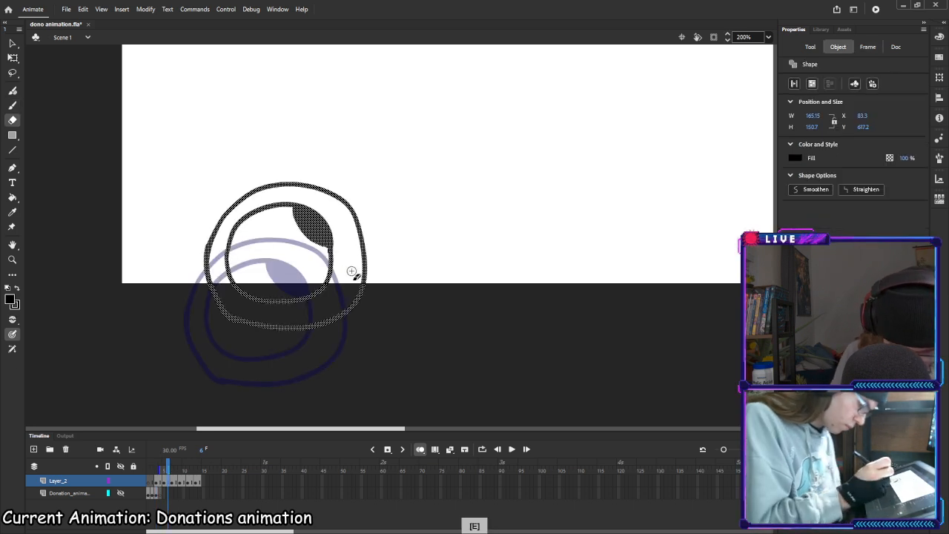
pyautogui.click(157, 482)
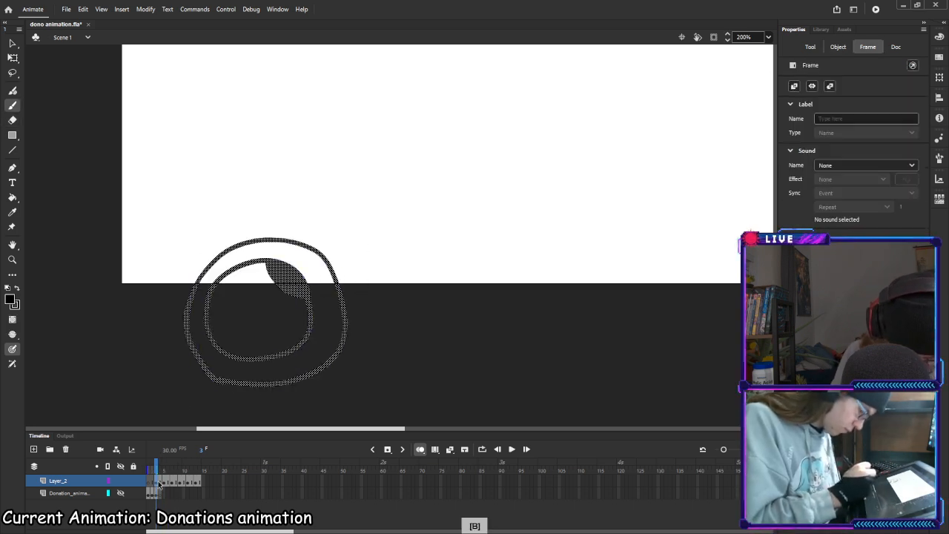
pyautogui.click(165, 483)
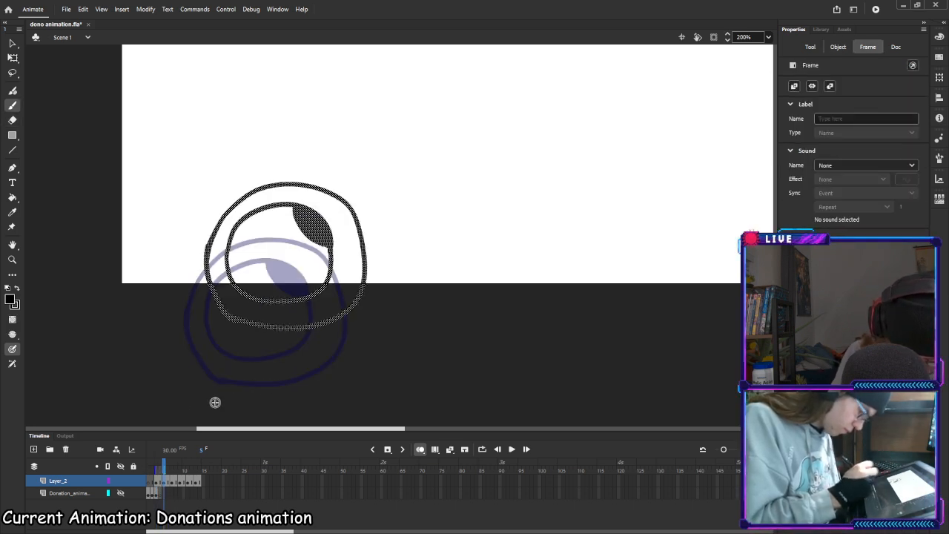
pyautogui.click(354, 253)
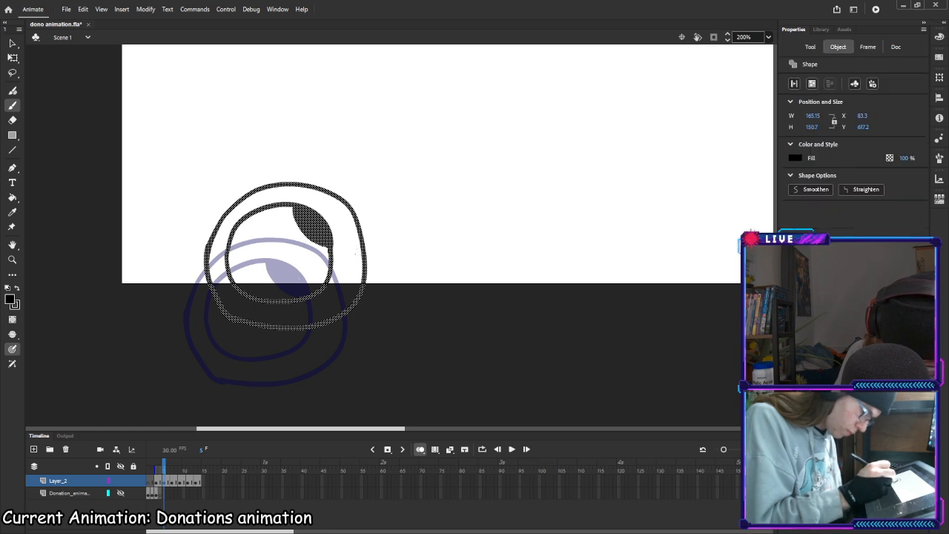
pyautogui.click(173, 483)
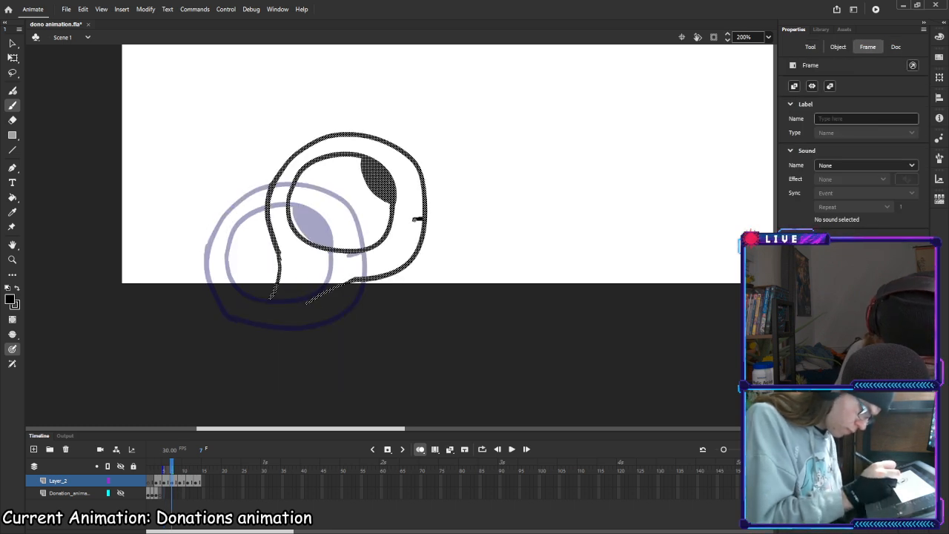
pyautogui.moveTo(415, 220); pyautogui.dragTo(409, 220)
# Draw the matching short mouth line at the right edge of the head on frames 9, 11 and 13, following the preceding drawings
pyautogui.click(180, 483)
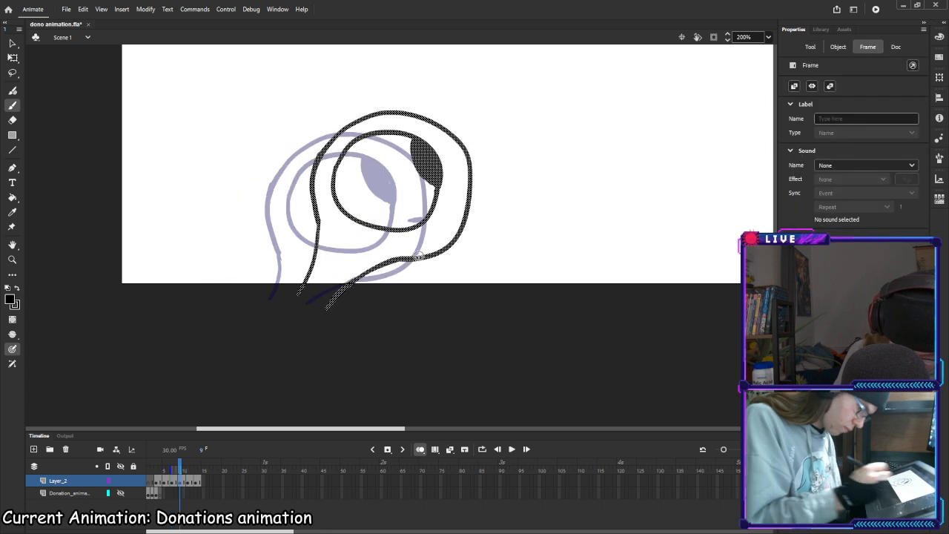
pyautogui.click(462, 207)
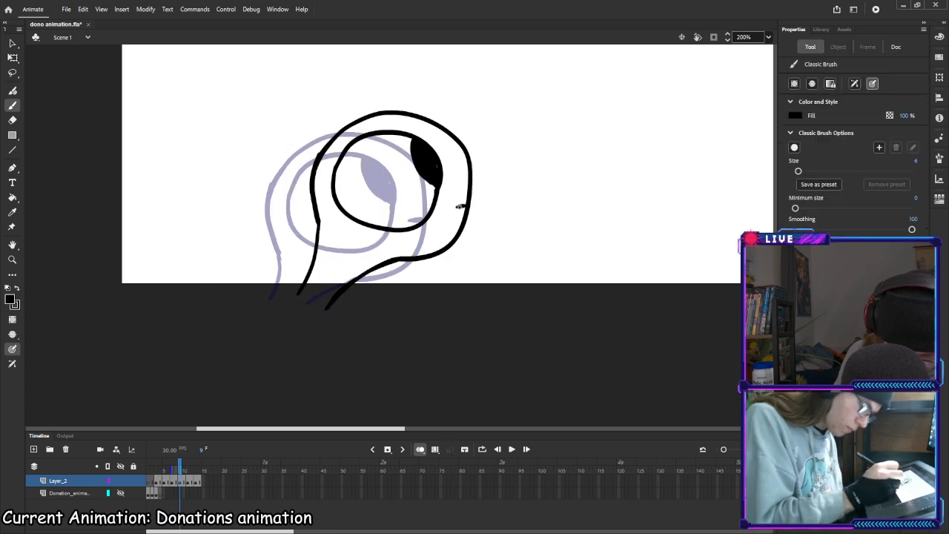
pyautogui.hotkey('ctrl', 'z')
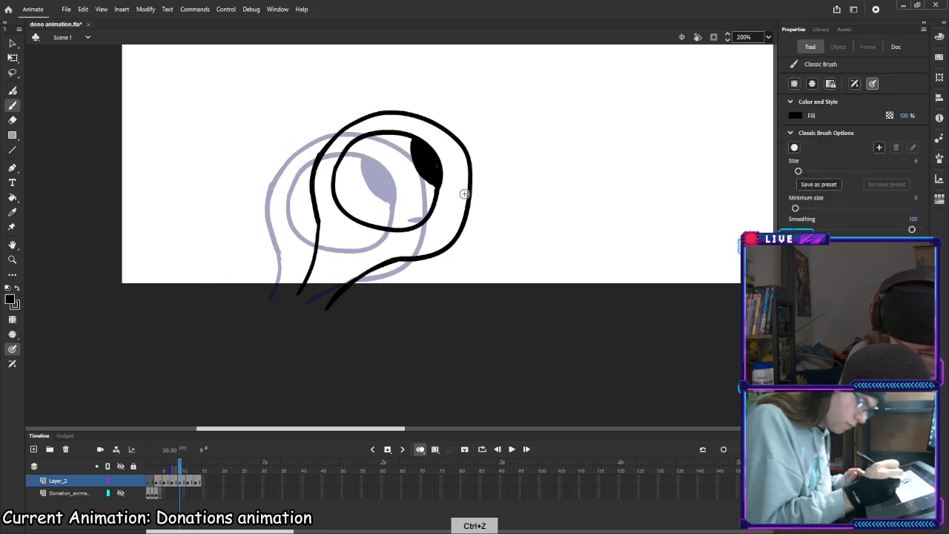
pyautogui.click(462, 199)
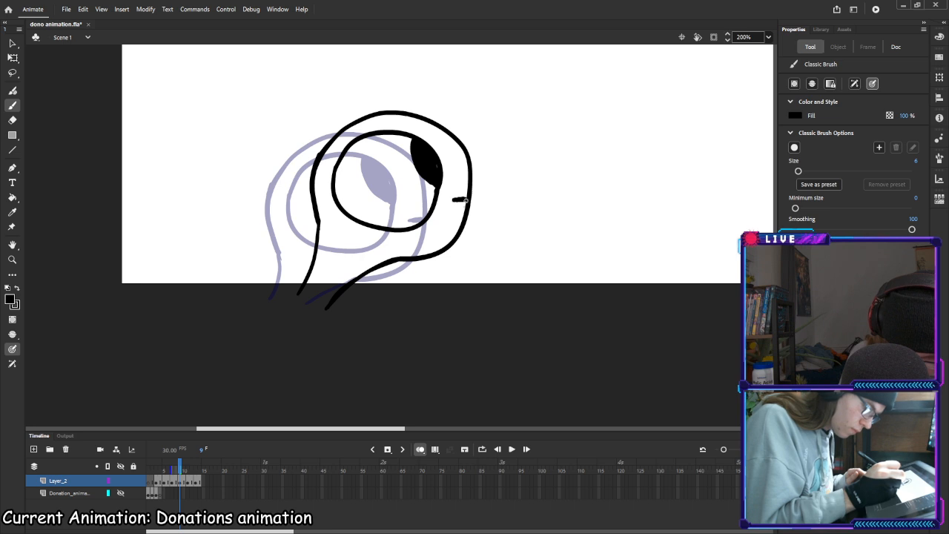
pyautogui.click(188, 483)
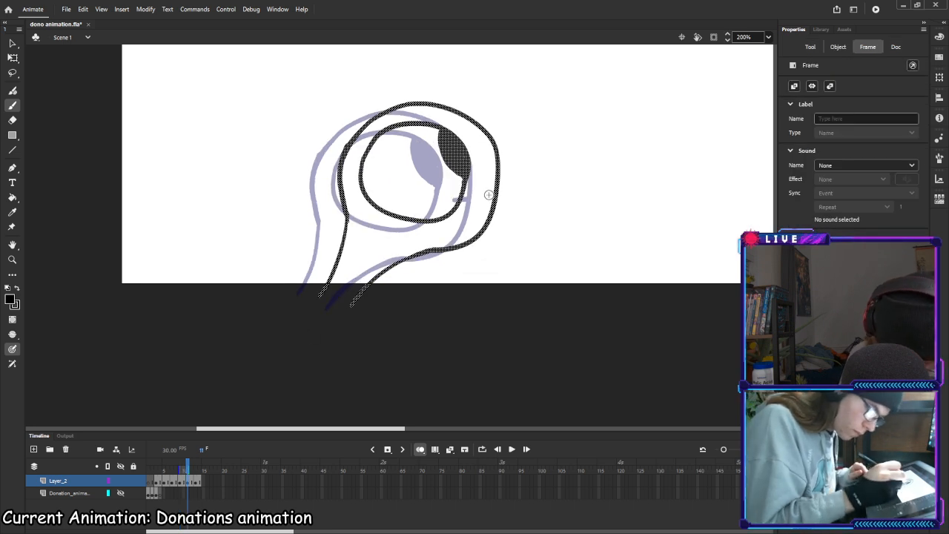
pyautogui.moveTo(488, 194); pyautogui.dragTo(495, 194)
pyautogui.click(197, 483)
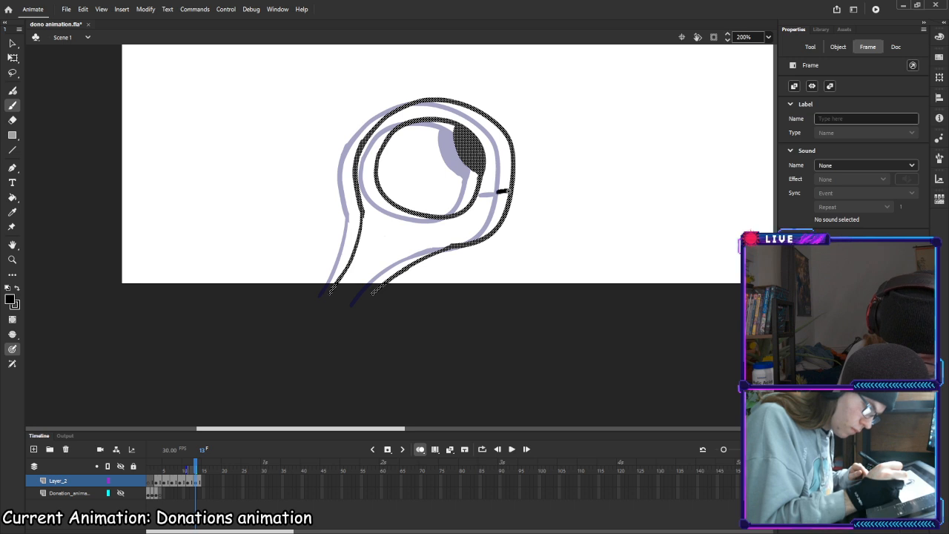
pyautogui.click(498, 191)
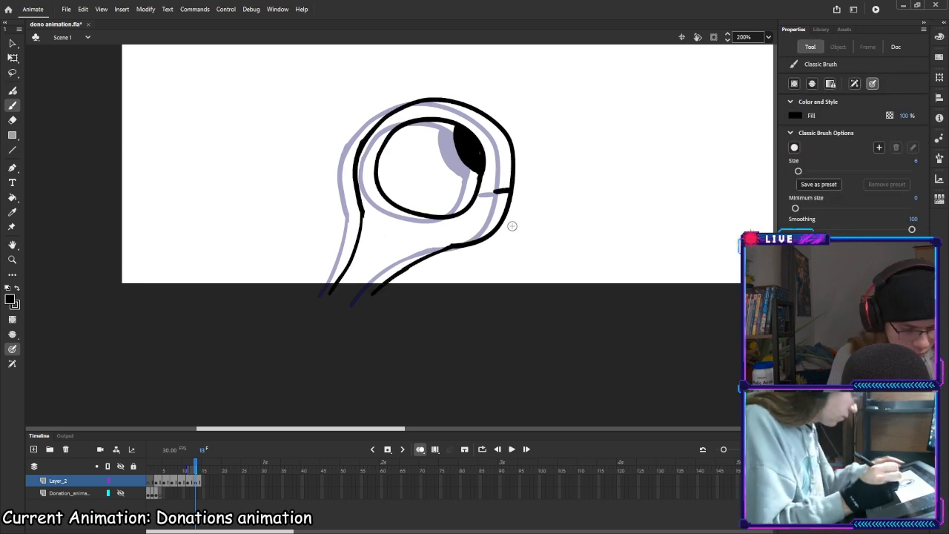
# Save the file and play the animation from the start
pyautogui.hotkey('ctrl', 's')
pyautogui.press('space')
pyautogui.moveTo(617, 154); pyautogui.dragTo(588, 206)
pyautogui.press('space')
pyautogui.moveTo(672, 235); pyautogui.dragTo(602, 266)
pyautogui.moveTo(196, 468); pyautogui.dragTo(148, 469)
pyautogui.click(198, 469)
pyautogui.click(511, 451)
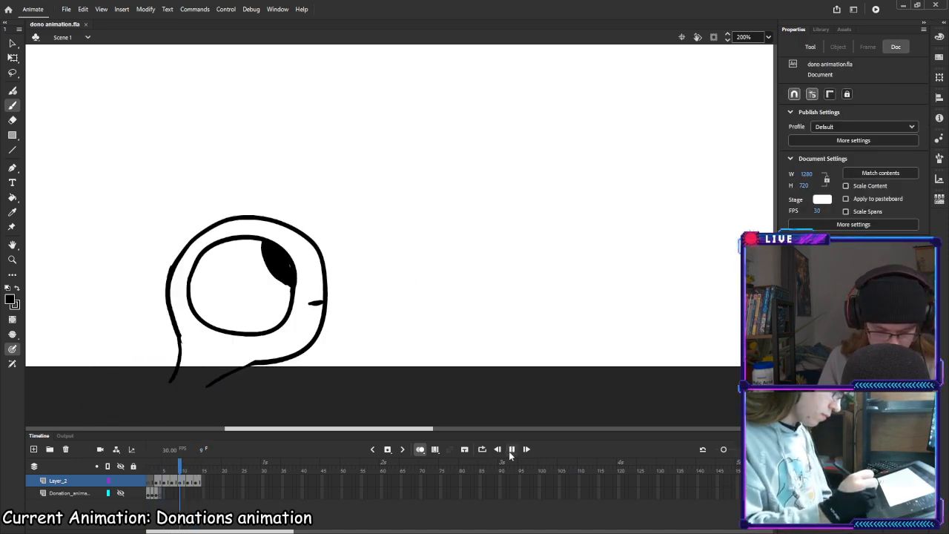
# Extend the hold of the final drawing on Layer_2 from frame 14 to past frame 50 by inserting frames
pyautogui.click(198, 481)
pyautogui.press('F5')
pyautogui.press('F5')
pyautogui.press('F5')
pyautogui.press('F5')
pyautogui.press('F5')
pyautogui.press('F5')
pyautogui.press('F5')
pyautogui.press('F5')
pyautogui.press('F5')
pyautogui.press('F5')
pyautogui.press('F5')
pyautogui.press('F5')
pyautogui.press('F5')
pyautogui.press('F5')
pyautogui.press('F5')
pyautogui.press('F5')
pyautogui.press('F5')
pyautogui.press('F5')
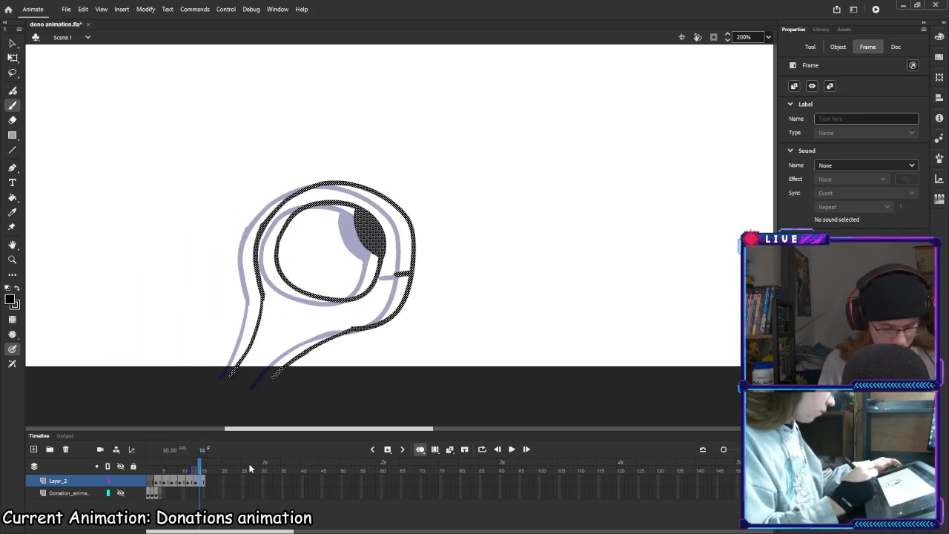
pyautogui.press('F5')
pyautogui.press('F5')
pyautogui.press('F5')
pyautogui.press('F5')
pyautogui.press('F5')
pyautogui.press('F5')
pyautogui.press('F5')
pyautogui.press('F5')
pyautogui.press('F5')
pyautogui.press('F5')
pyautogui.press('F5')
pyautogui.press('F5')
pyautogui.press('F5')
pyautogui.press('F5')
pyautogui.press('F5')
pyautogui.press('F5')
pyautogui.press('F5')
pyautogui.press('F5')
pyautogui.press('F5')
pyautogui.press('F5')
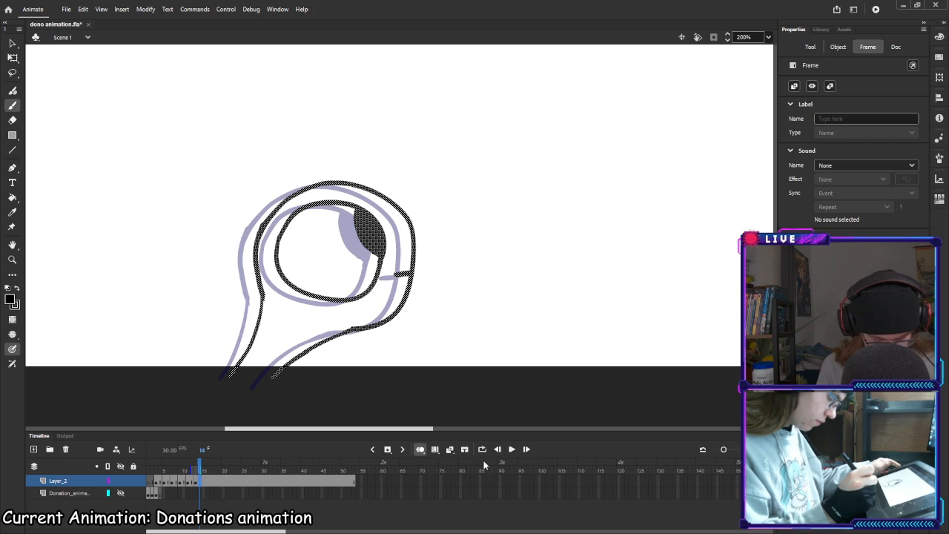
# Remove the surplus held frames of Layer_2 from frame 40 onward and play the animation
pyautogui.moveTo(291, 483); pyautogui.dragTo(318, 482)
pyautogui.hotkey('shift', 'F5')
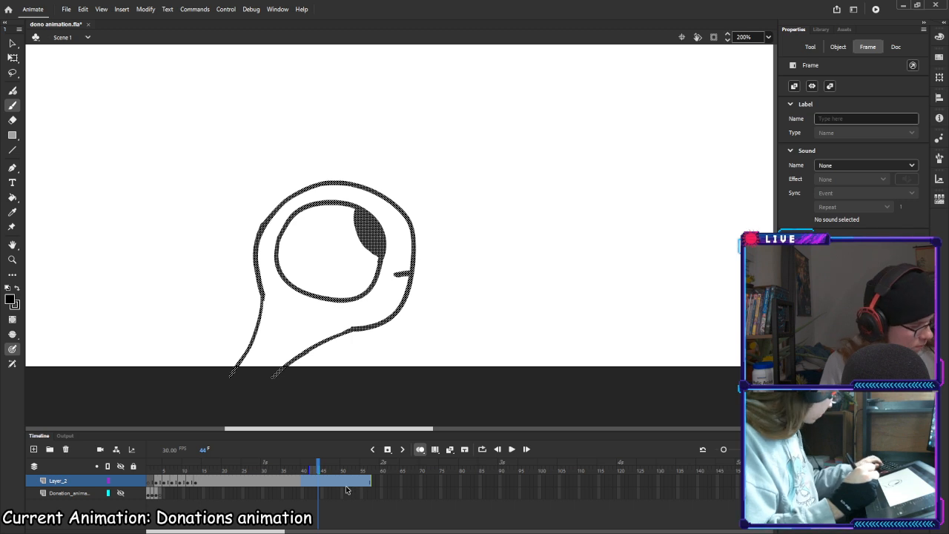
pyautogui.hotkey('shift', 'F5')
pyautogui.moveTo(297, 466); pyautogui.dragTo(280, 470)
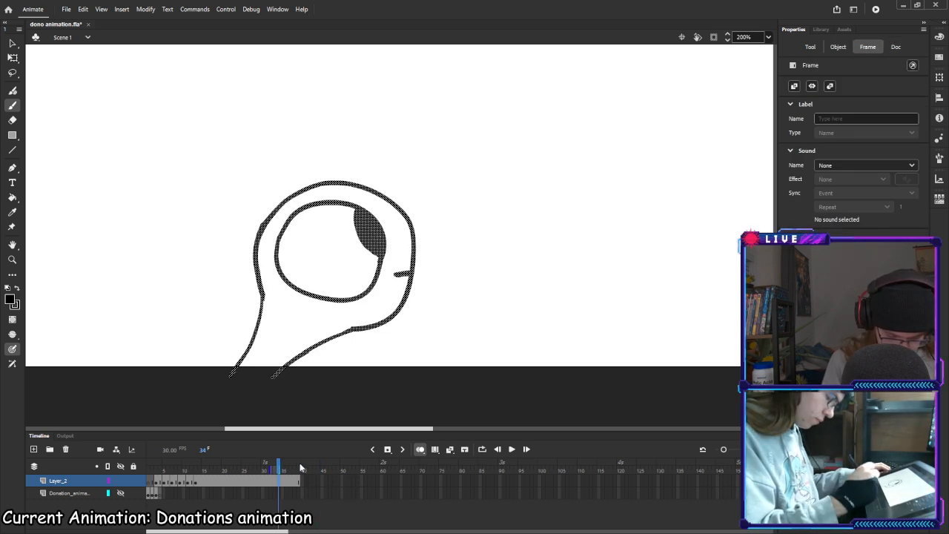
pyautogui.press('Return')
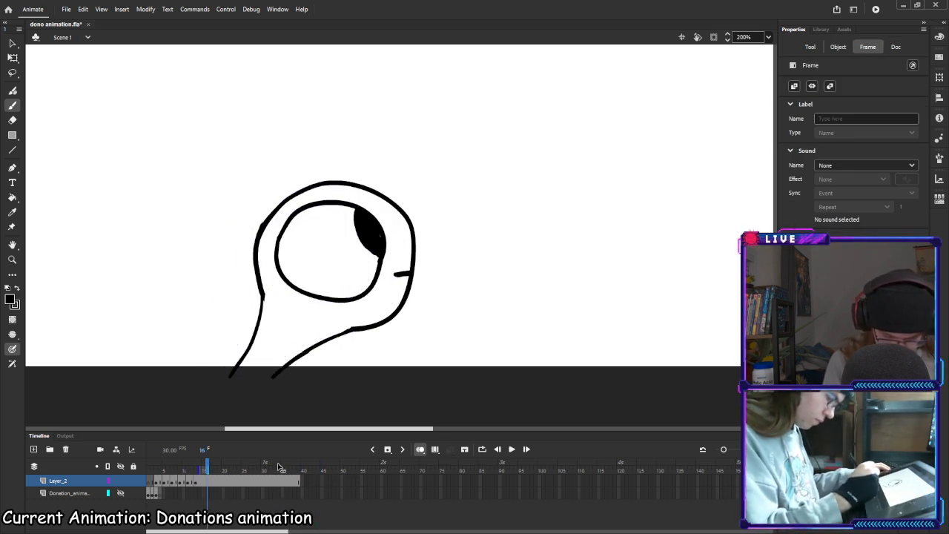
# Insert keyframes on frames 40, 41 and 42 of Layer_2
pyautogui.click(303, 480)
pyautogui.press('F6')
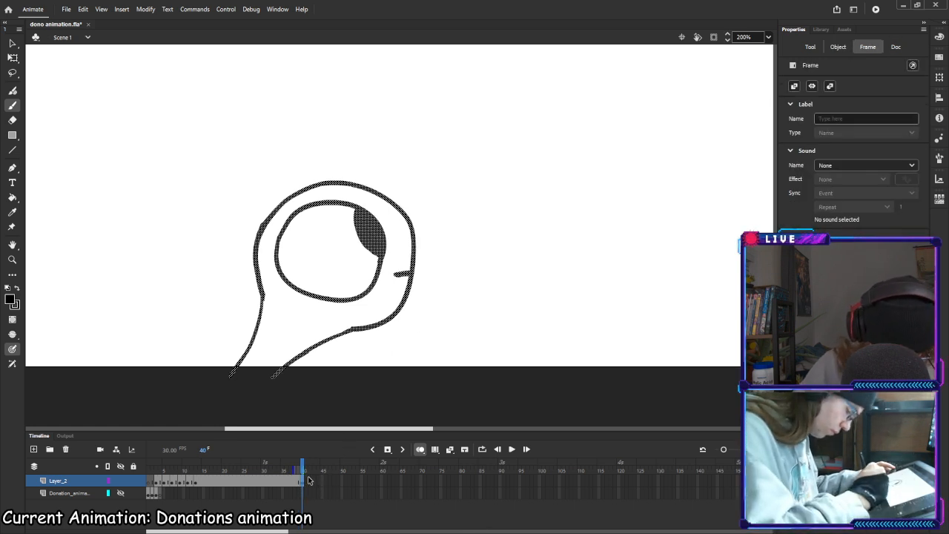
pyautogui.click(306, 480)
pyautogui.press('F6')
pyautogui.click(312, 482)
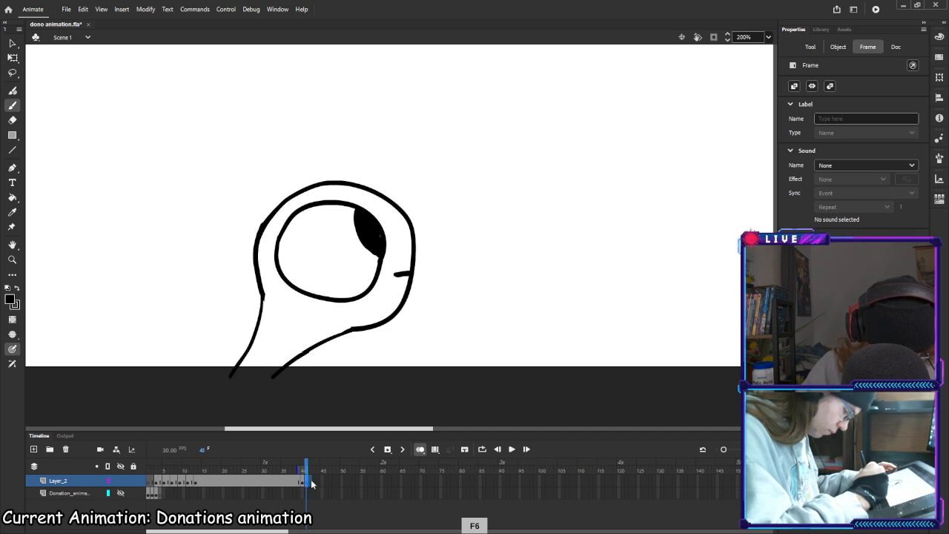
pyautogui.press('F6')
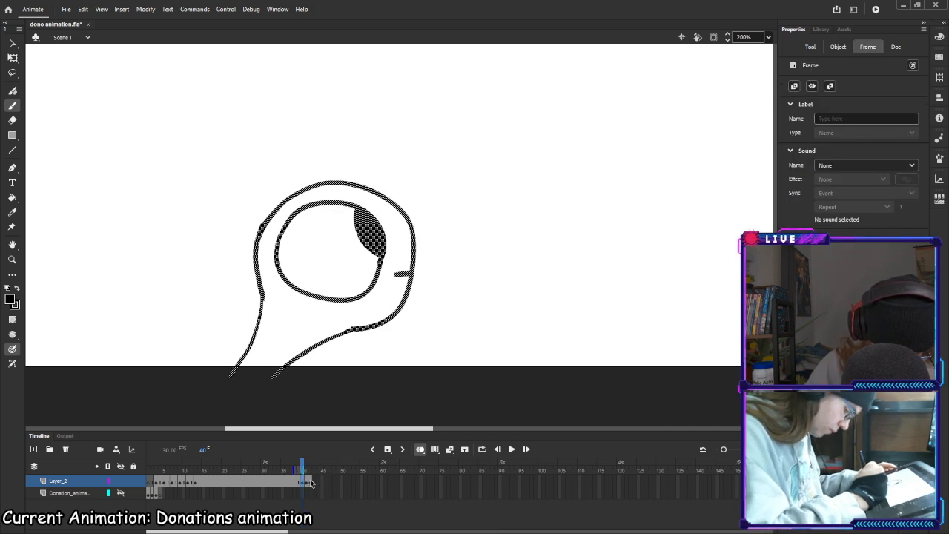
# Erase the straight mouth line on frame 42 and redraw it as a short curve with its inner end raised
pyautogui.press('e')
pyautogui.moveTo(392, 289)
pyautogui.mouseDown()
pyautogui.moveTo(399, 275)
pyautogui.moveTo(410, 277)
pyautogui.mouseUp()
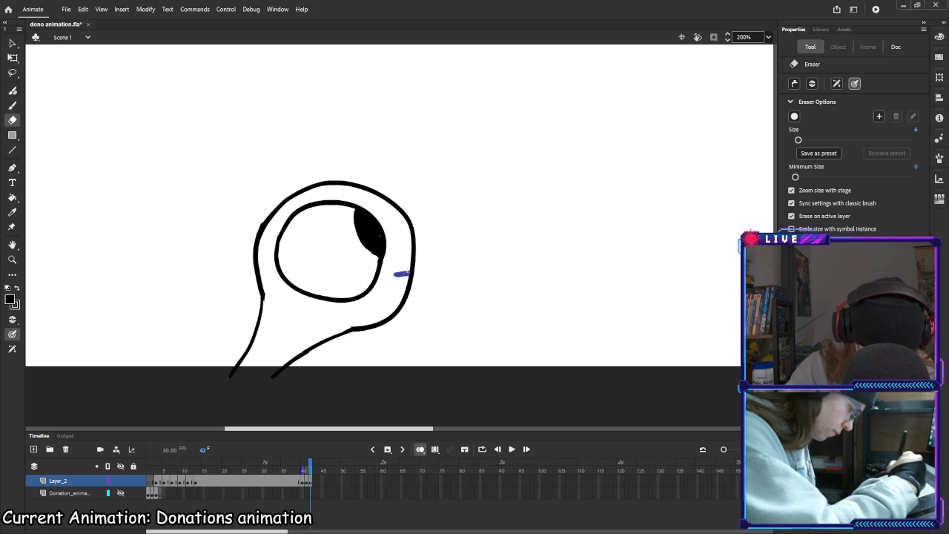
pyautogui.press('e')
pyautogui.press('b')
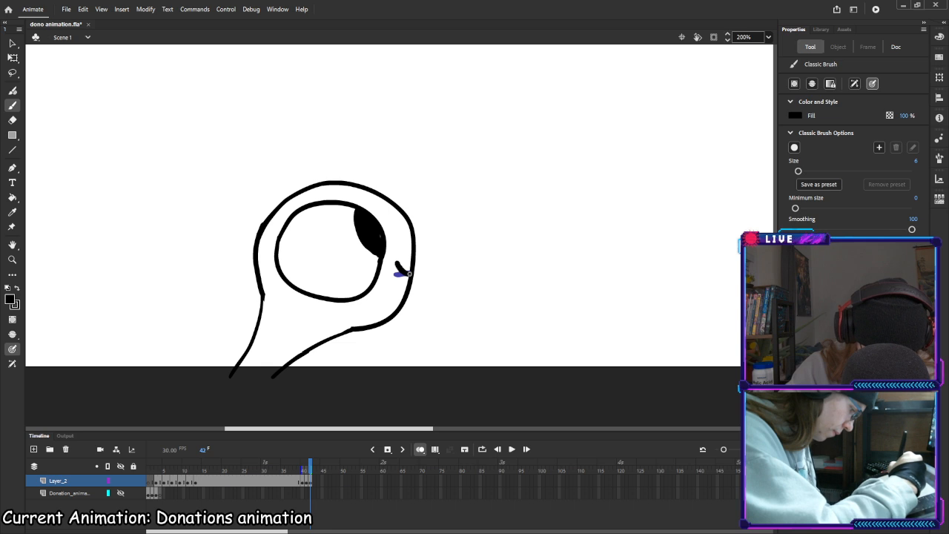
# Replace the mouth on frame 41 with an in-between curve, extending the onion skin range to frame 42
pyautogui.click(305, 482)
pyautogui.press('e')
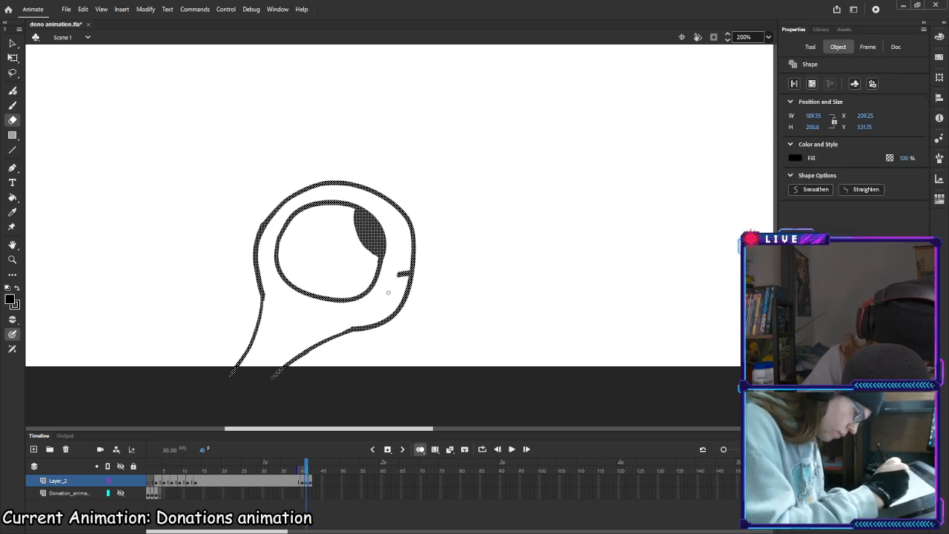
pyautogui.press('Escape')
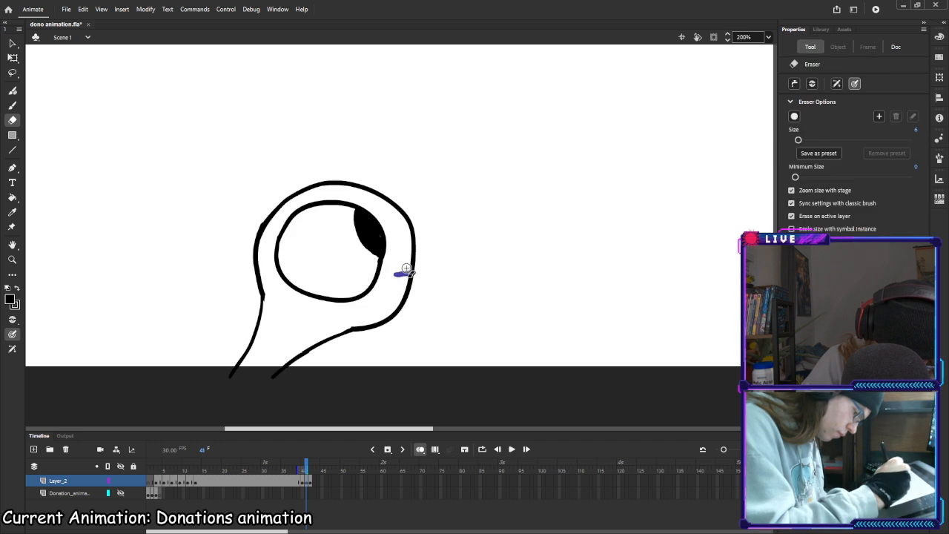
pyautogui.press('b')
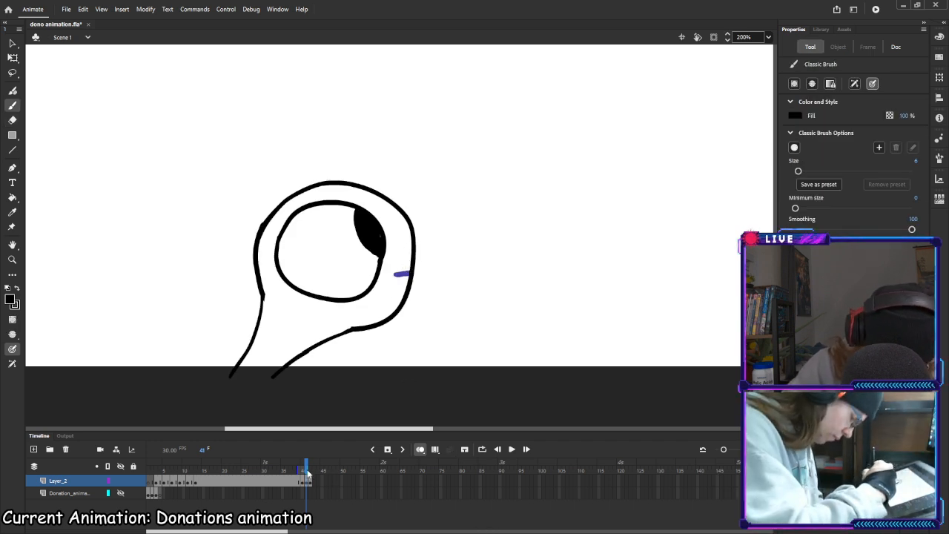
pyautogui.moveTo(308, 471); pyautogui.dragTo(312, 470)
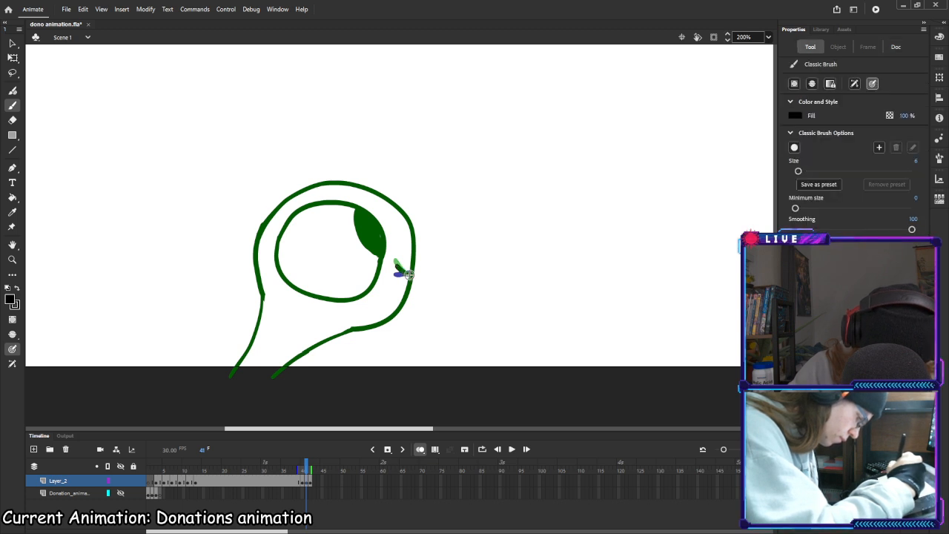
# Erase the mouth on frame 40 and redraw it as a slightly raised line between its onion-skinned neighbours
pyautogui.click(303, 483)
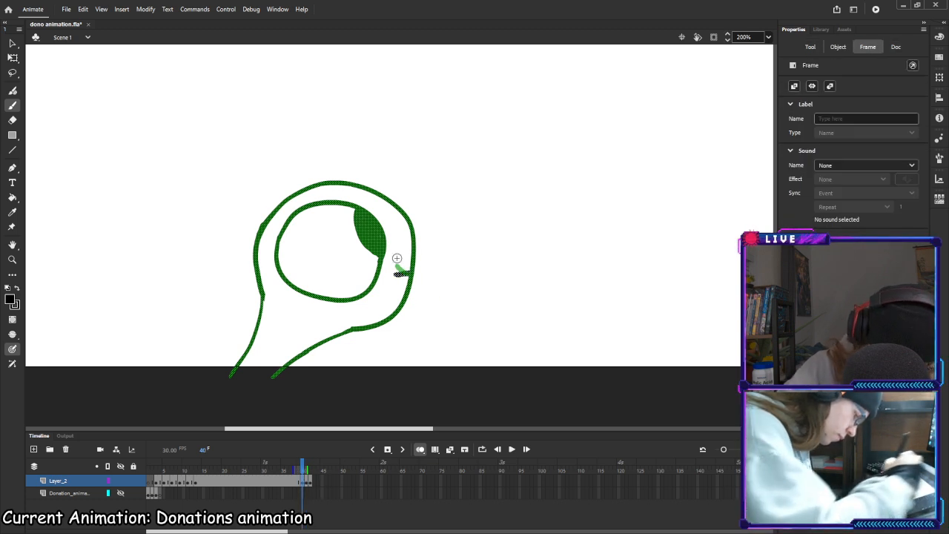
pyautogui.press('e')
pyautogui.moveTo(392, 281); pyautogui.dragTo(391, 282)
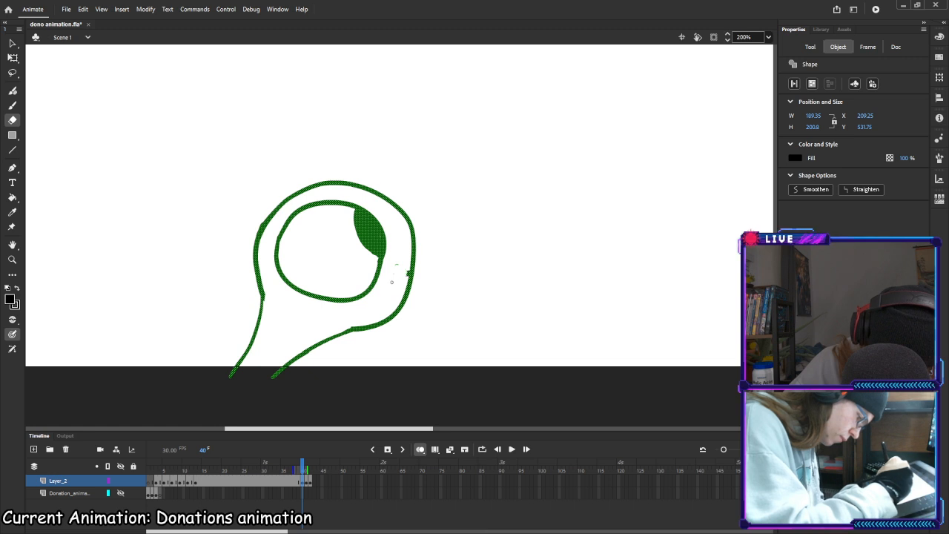
pyautogui.hotkey('ctrl', 'shift', 'a')
pyautogui.press('b')
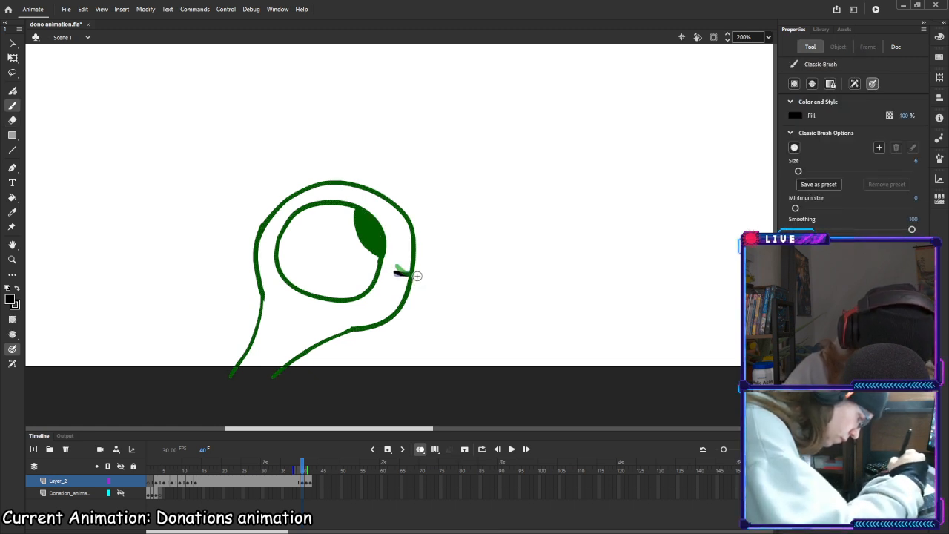
pyautogui.hotkey('ctrl', 'z')
pyautogui.moveTo(407, 273); pyautogui.dragTo(399, 270)
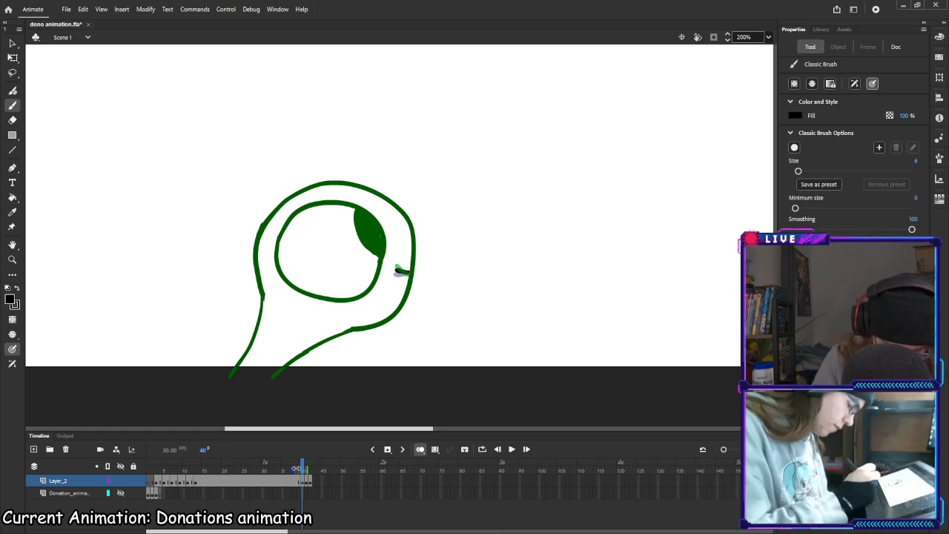
# Scrub back through the timeline and play the animation to check the mouth movement
pyautogui.click(302, 468)
pyautogui.moveTo(303, 469); pyautogui.dragTo(202, 469)
pyautogui.click(512, 450)
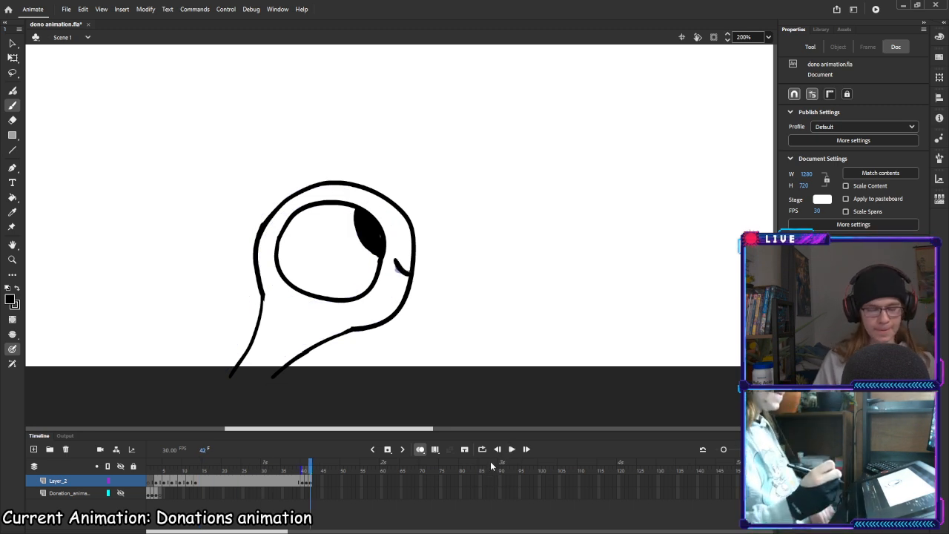
# Extend the hold of the smiling drawing on Layer_2 to frame 67, save the file and scrub through it
pyautogui.click(312, 483)
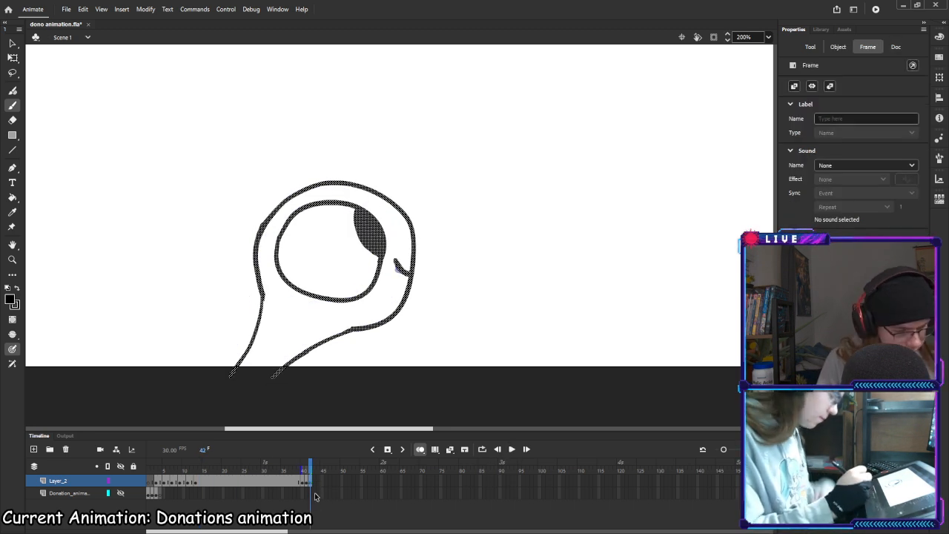
pyautogui.moveTo(321, 483); pyautogui.dragTo(411, 482)
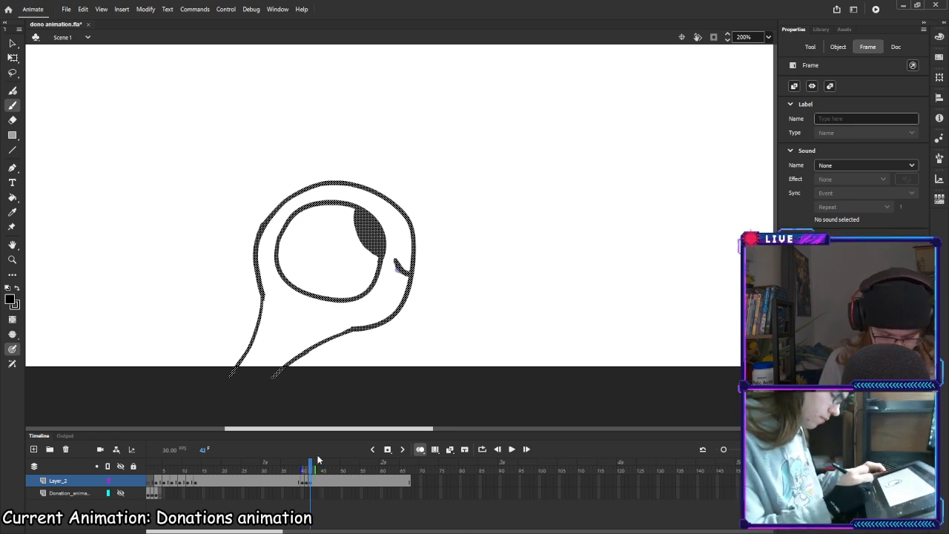
pyautogui.hotkey('ctrl', 's')
pyautogui.moveTo(310, 466); pyautogui.dragTo(216, 466)
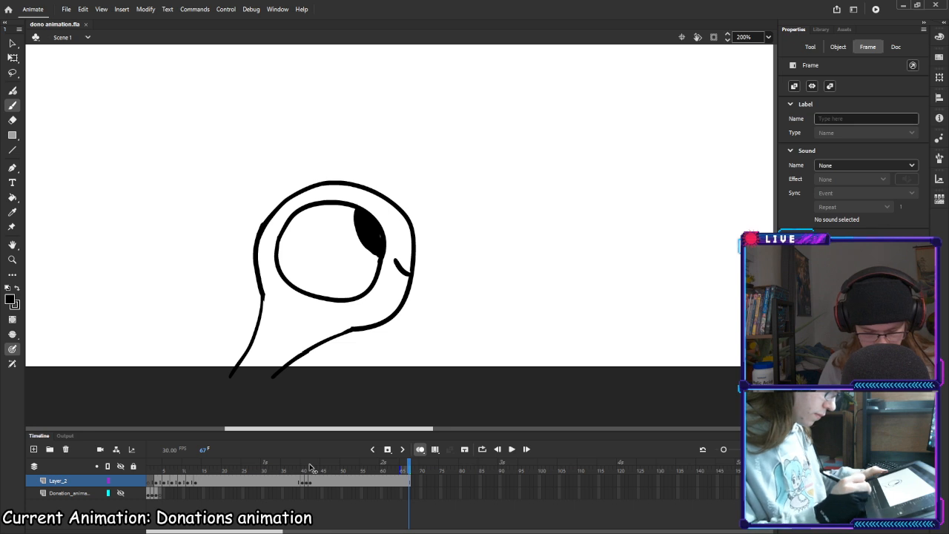
pyautogui.moveTo(368, 467); pyautogui.dragTo(406, 469)
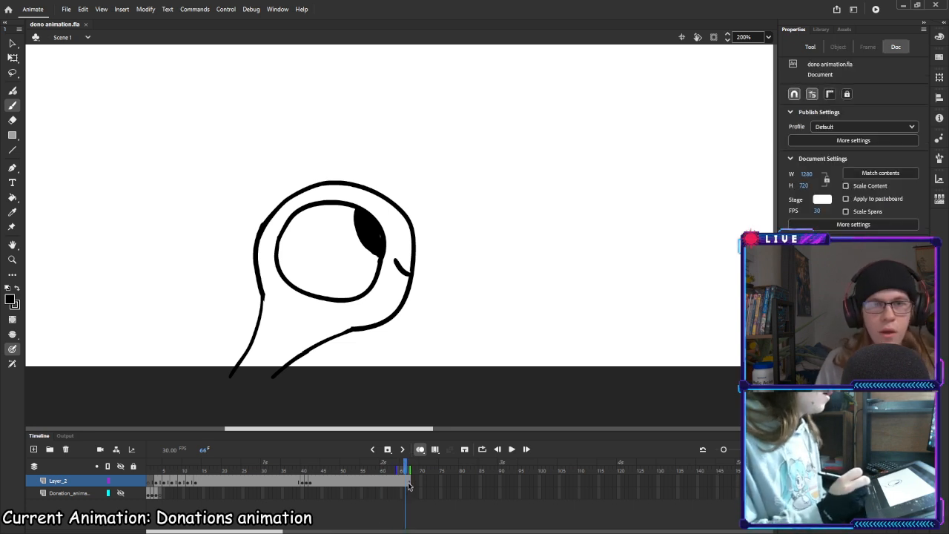
# Insert a keyframe on frame 68 of Layer_2
pyautogui.click(410, 482)
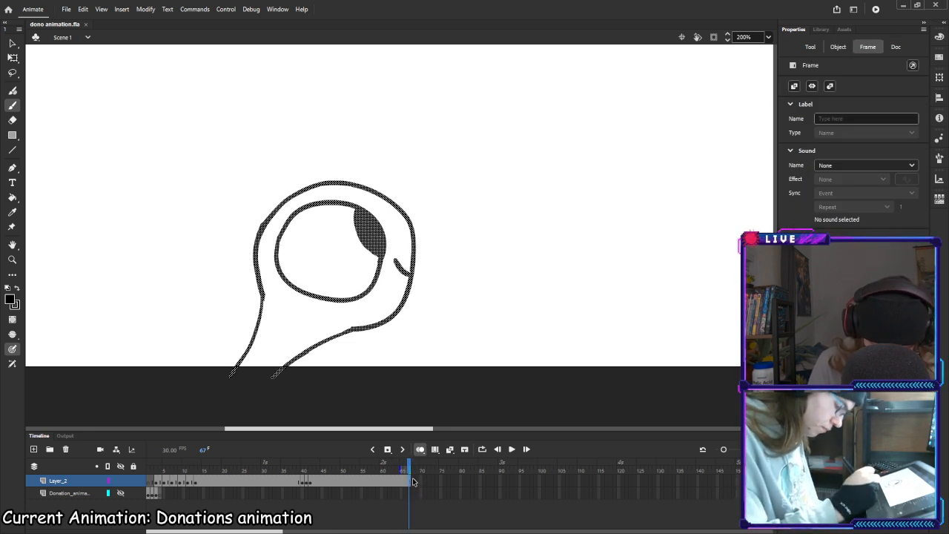
pyautogui.click(413, 482)
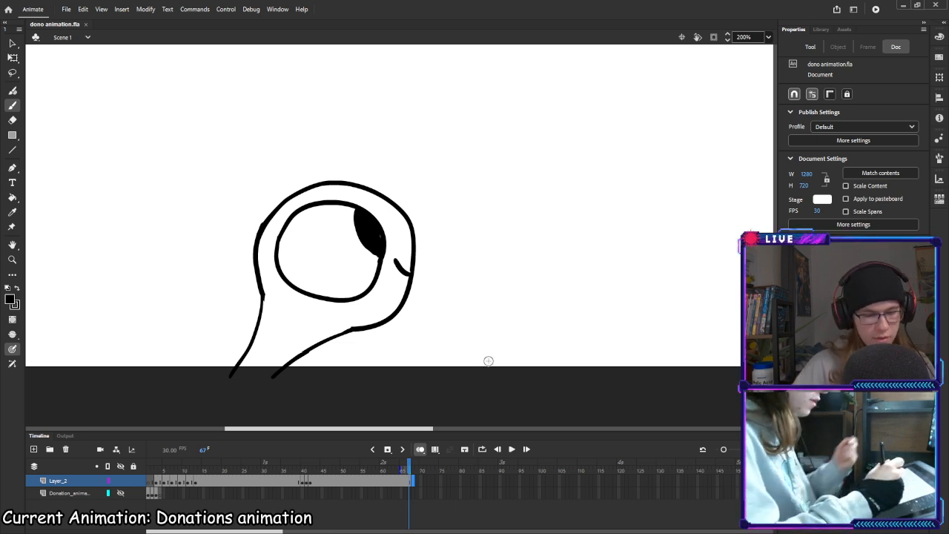
pyautogui.press('F6')
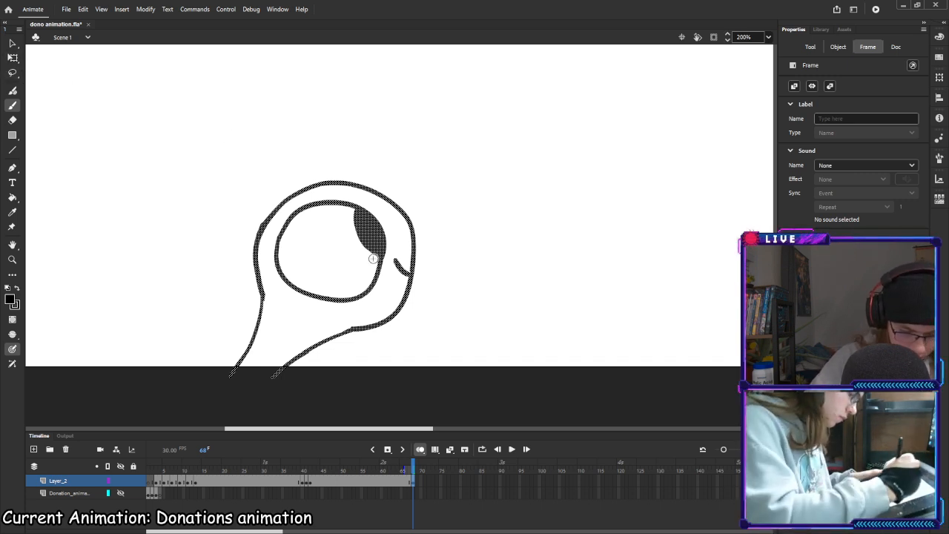
# Move the whole creature drawing on frame 68 up and rotate it clockwise with Free Transform until the face points downward
pyautogui.click(12, 57)
pyautogui.hotkey('ctrl', 'a')
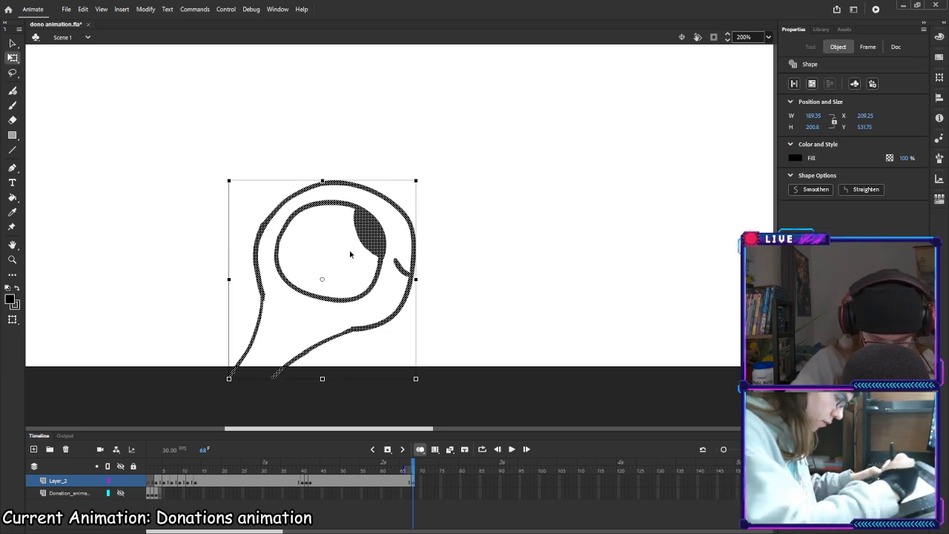
pyautogui.moveTo(354, 257); pyautogui.dragTo(338, 217)
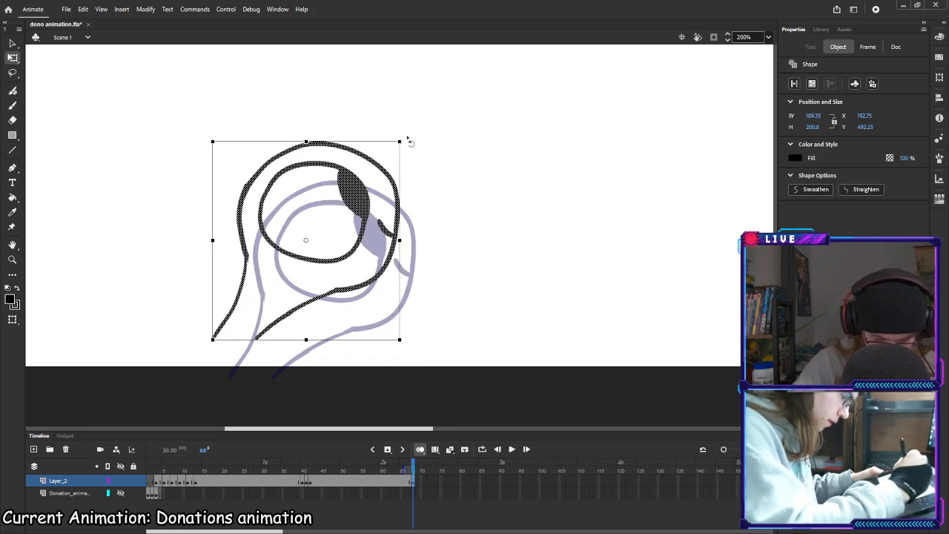
pyautogui.moveTo(410, 142); pyautogui.dragTo(443, 231)
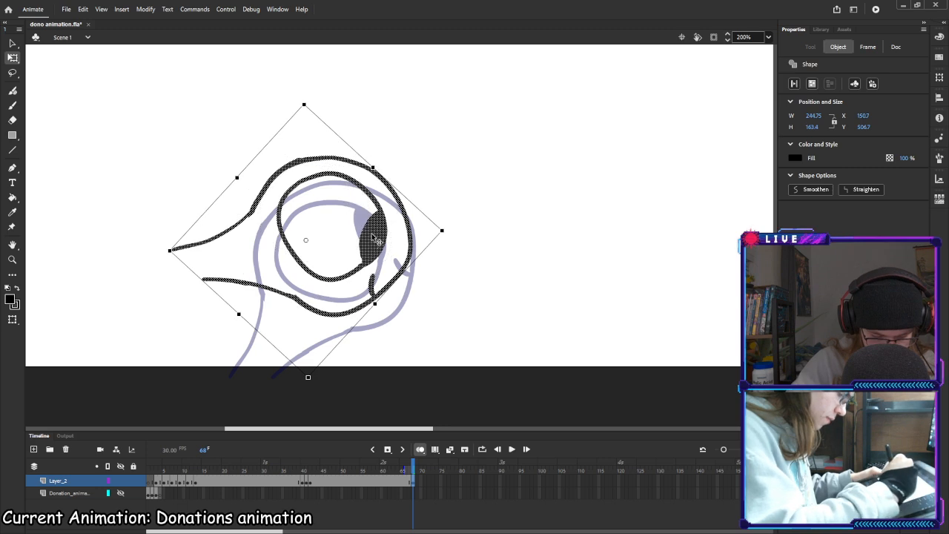
pyautogui.moveTo(372, 238); pyautogui.dragTo(398, 209)
pyautogui.moveTo(479, 201)
pyautogui.mouseDown()
pyautogui.moveTo(478, 221)
pyautogui.moveTo(455, 246)
pyautogui.mouseUp()
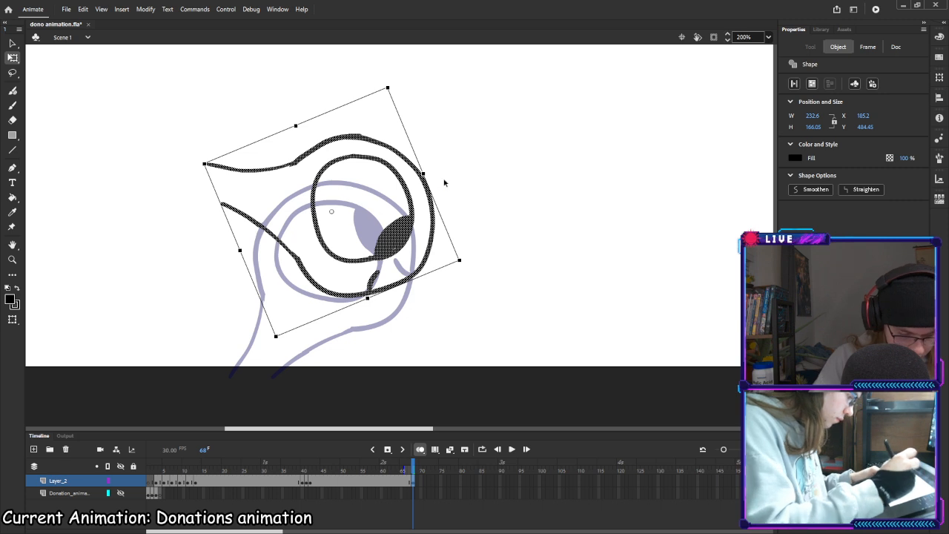
# Erase the closed mouth on frame 68 and draw two slanted lines up to the eye to form an open mouth
pyautogui.click(462, 288)
pyautogui.press('e')
pyautogui.moveTo(379, 269)
pyautogui.mouseDown()
pyautogui.moveTo(420, 269)
pyautogui.moveTo(361, 302)
pyautogui.moveTo(363, 292)
pyautogui.moveTo(408, 277)
pyautogui.moveTo(345, 296)
pyautogui.moveTo(358, 263)
pyautogui.mouseUp()
pyautogui.press('b')
pyautogui.moveTo(409, 278); pyautogui.dragTo(392, 257)
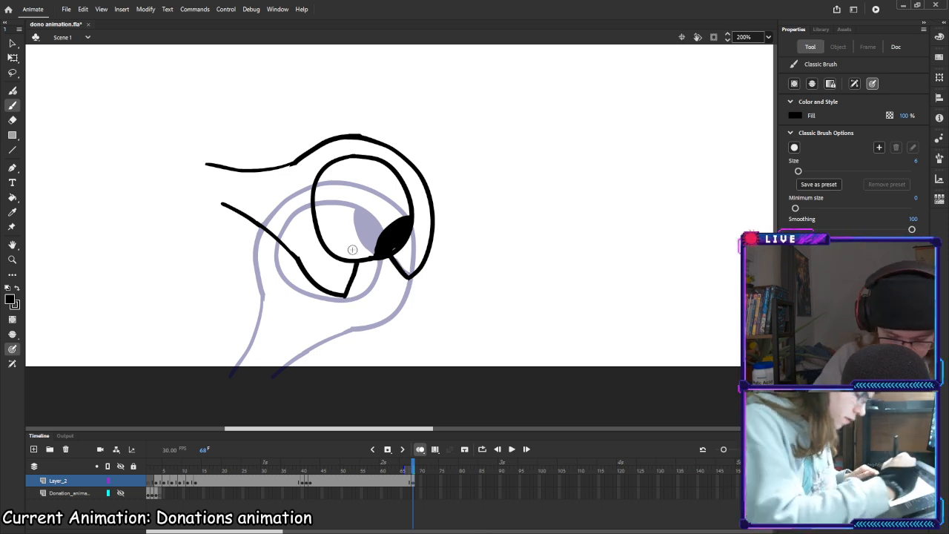
# Draw a larger pupil outline inside the eye on frame 68 and fill it black with the Paint Bucket
pyautogui.moveTo(350, 258)
pyautogui.mouseDown()
pyautogui.moveTo(344, 221)
pyautogui.moveTo(367, 190)
pyautogui.moveTo(395, 187)
pyautogui.mouseUp()
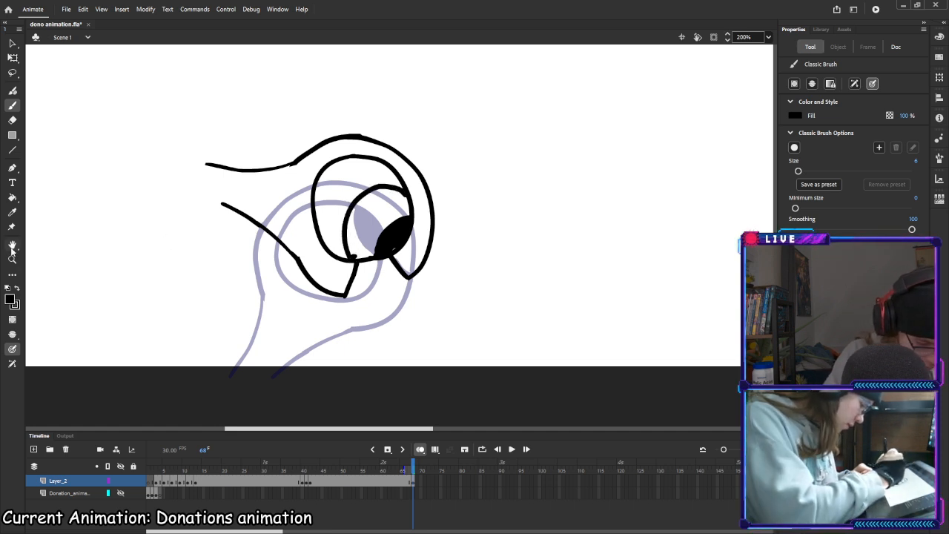
pyautogui.click(12, 197)
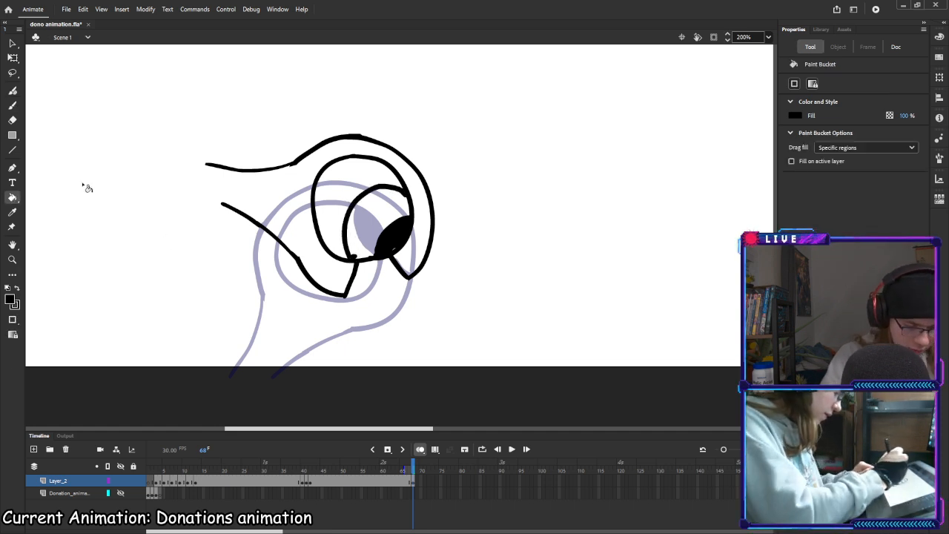
pyautogui.click(354, 186)
pyautogui.hotkey('ctrl', 'z')
pyautogui.click(383, 214)
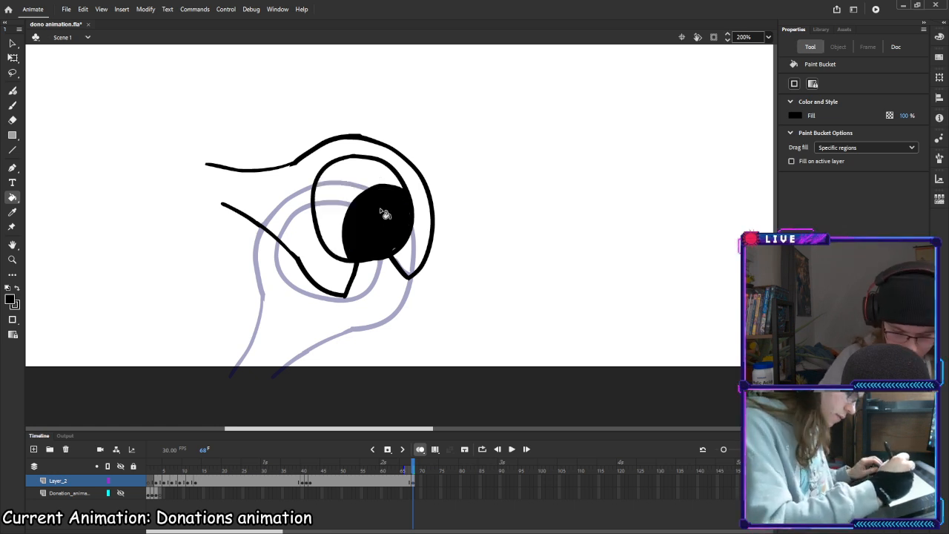
# Cut highlights into the lower outer part of the large pupil, undo the last small dot and compare with the preceding frames
pyautogui.press('e')
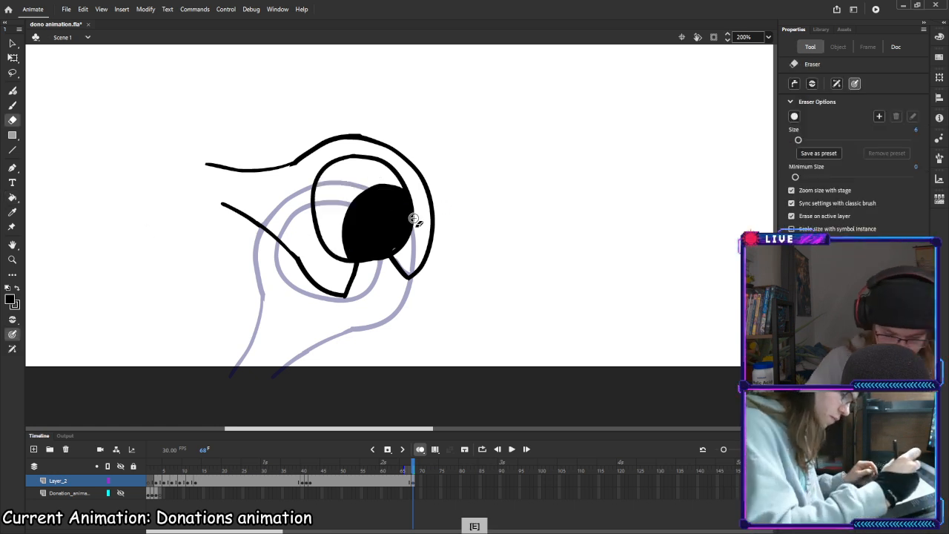
pyautogui.press('b')
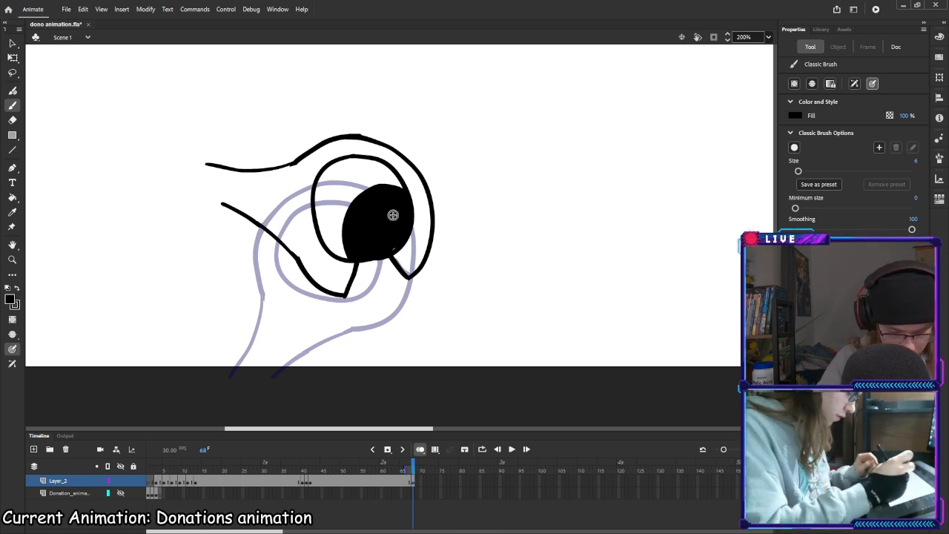
pyautogui.press('e')
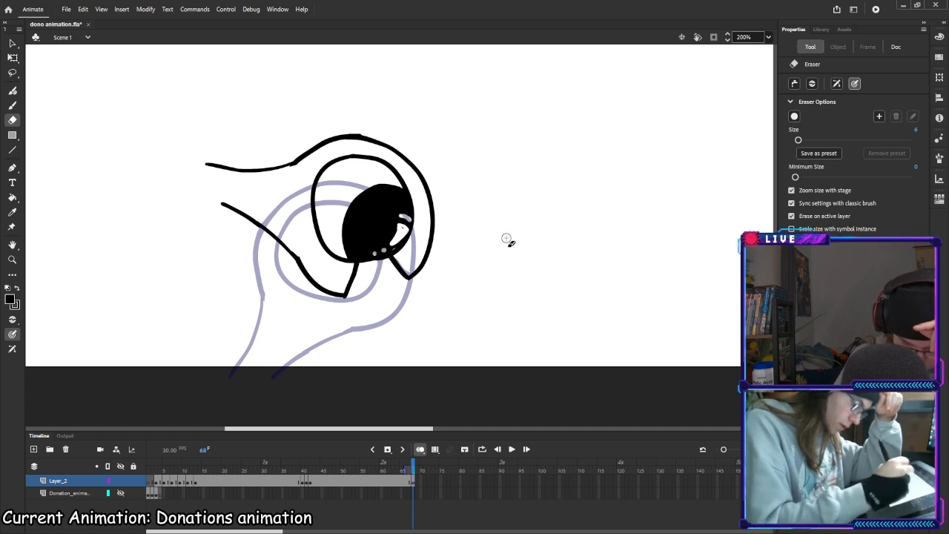
pyautogui.hotkey('ctrl', 'z')
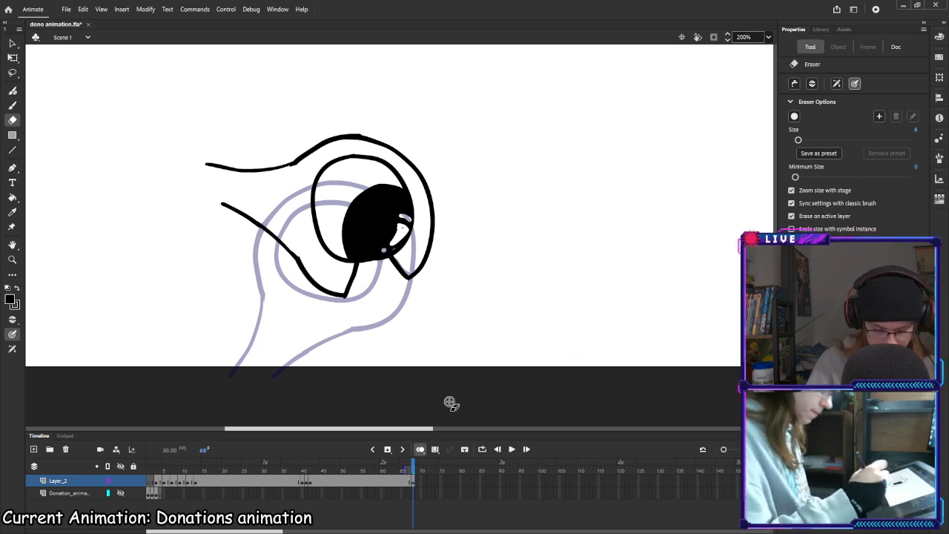
pyautogui.moveTo(413, 468); pyautogui.dragTo(390, 468)
pyautogui.moveTo(414, 469)
pyautogui.mouseDown()
pyautogui.moveTo(349, 467)
pyautogui.moveTo(413, 467)
pyautogui.mouseUp()
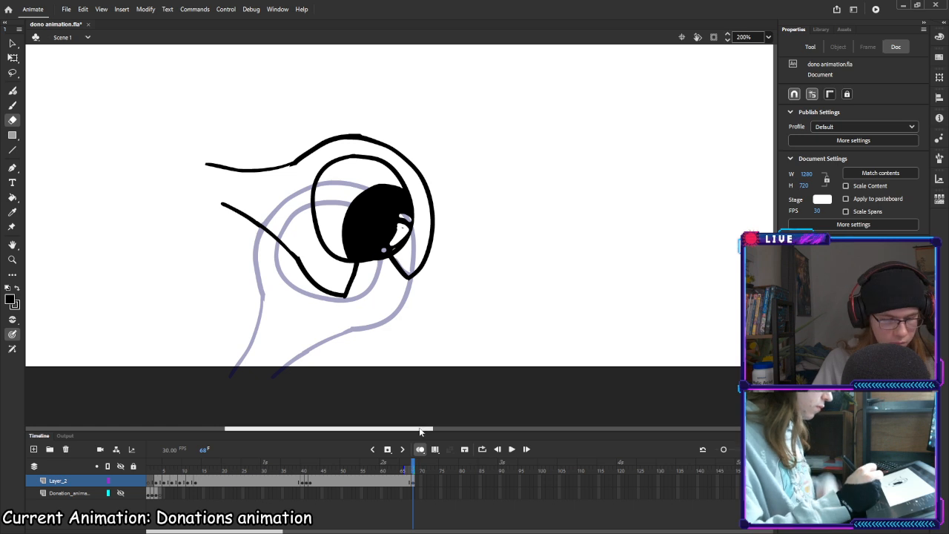
# Erase the neck lines behind the head on frame 68 and redraw them as a long neck arching down below the stage
pyautogui.press('b')
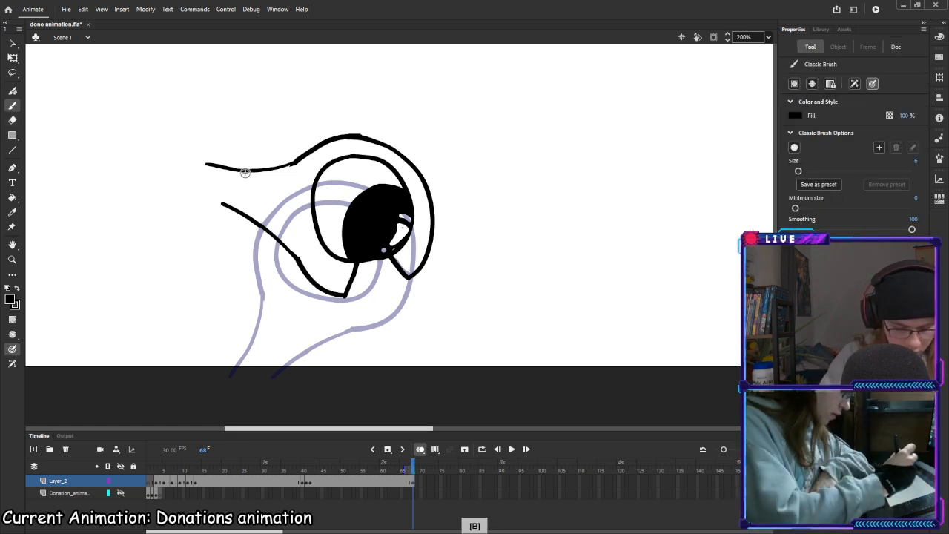
pyautogui.press('e')
pyautogui.moveTo(219, 167); pyautogui.dragTo(276, 168)
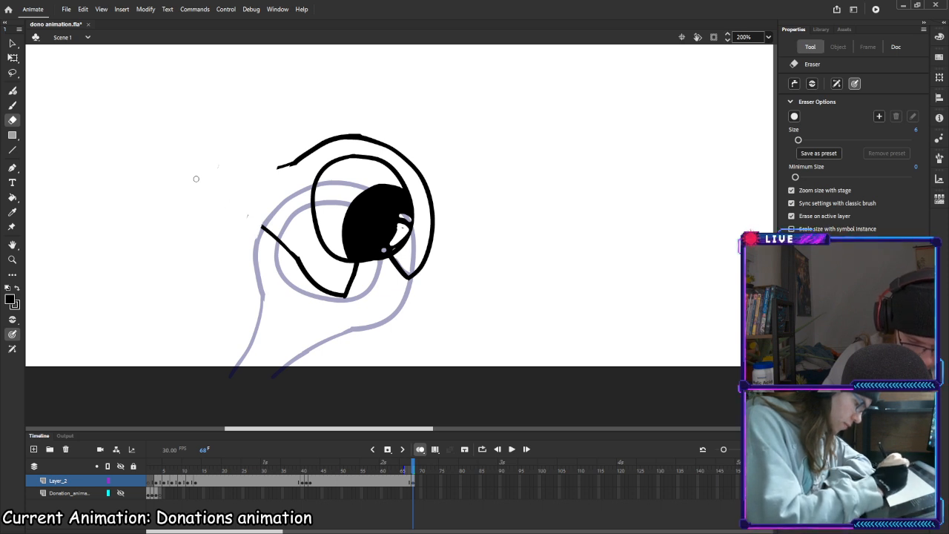
pyautogui.press('b')
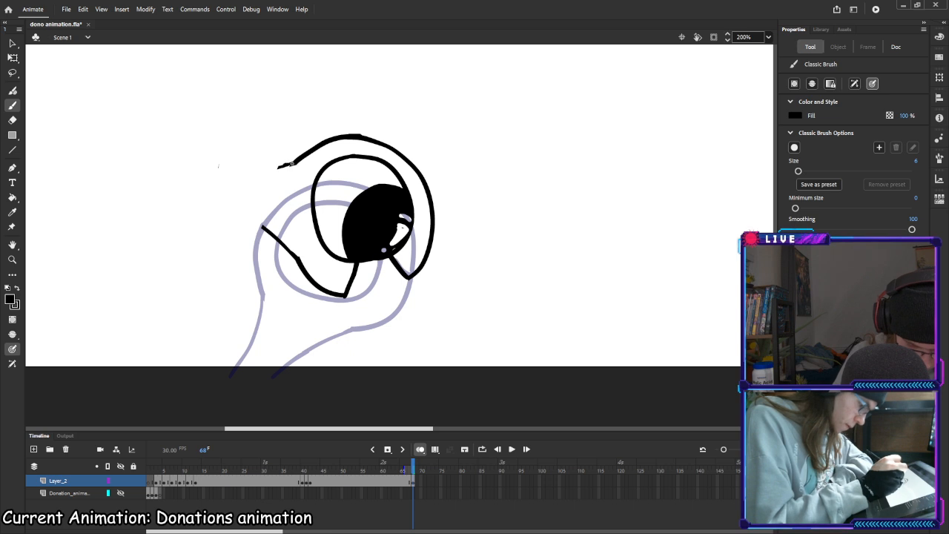
pyautogui.moveTo(244, 179)
pyautogui.mouseDown()
pyautogui.moveTo(181, 262)
pyautogui.moveTo(171, 305)
pyautogui.moveTo(173, 359)
pyautogui.moveTo(196, 400)
pyautogui.mouseUp()
pyautogui.moveTo(191, 349)
pyautogui.mouseDown()
pyautogui.moveTo(199, 286)
pyautogui.moveTo(217, 254)
pyautogui.moveTo(263, 226)
pyautogui.mouseUp()
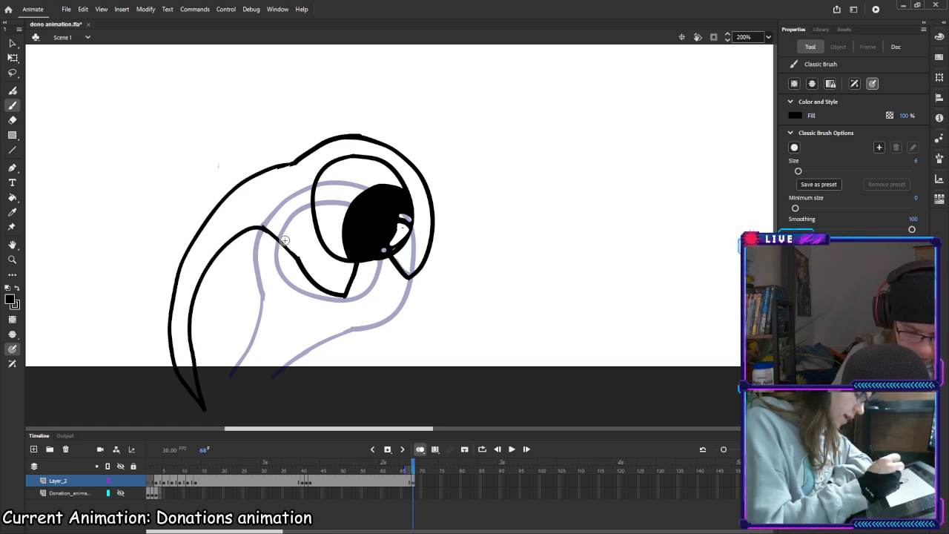
# Fill the highlights in the large pupil on frame 68 solid black with the Paint Bucket
pyautogui.press('e')
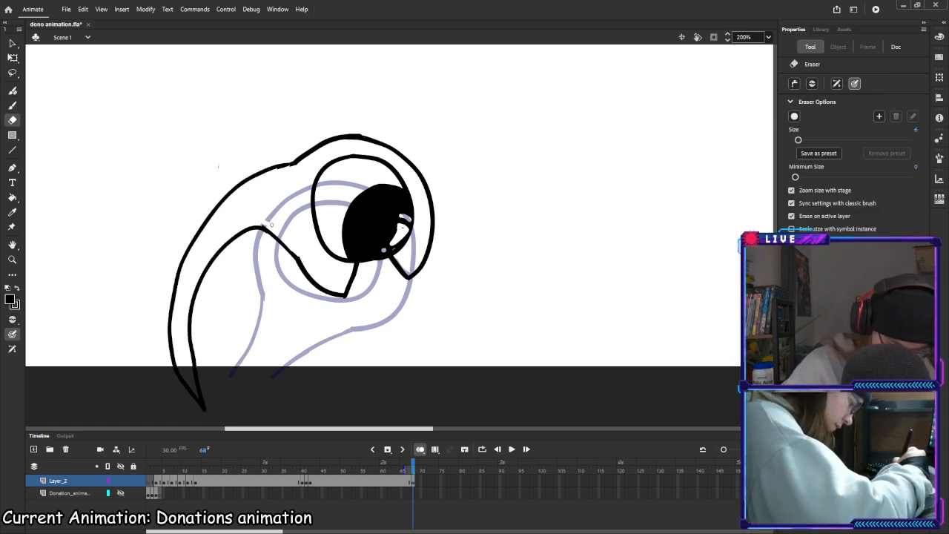
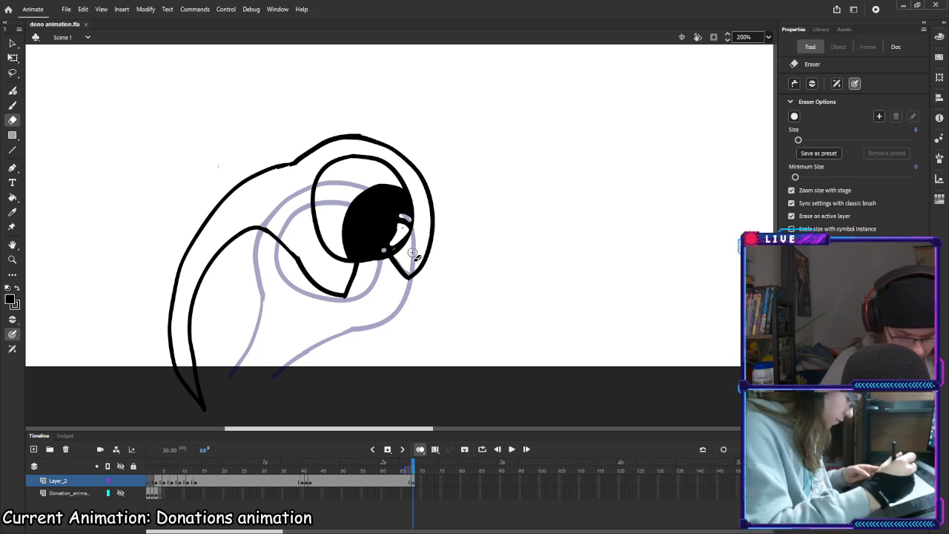
pyautogui.hotkey('ctrl', 'z')
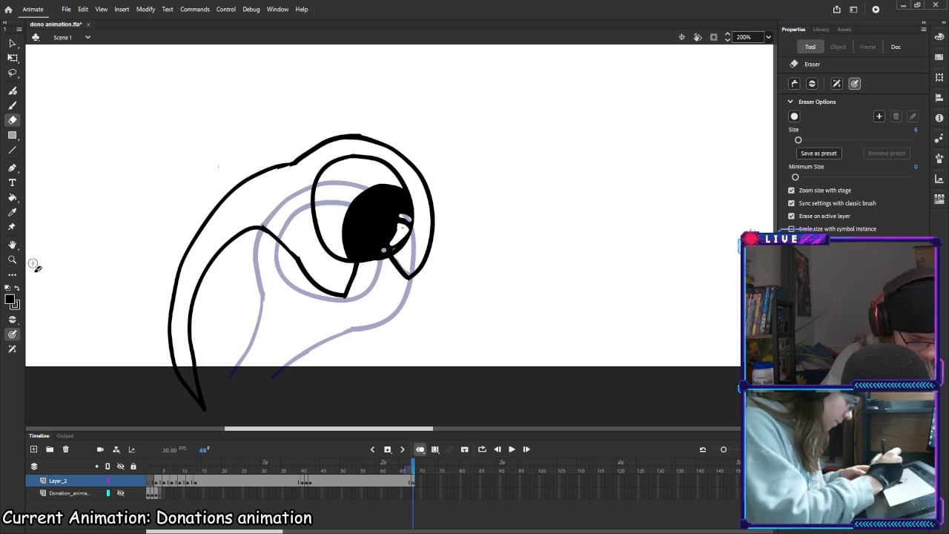
pyautogui.click(12, 197)
pyautogui.click(384, 250)
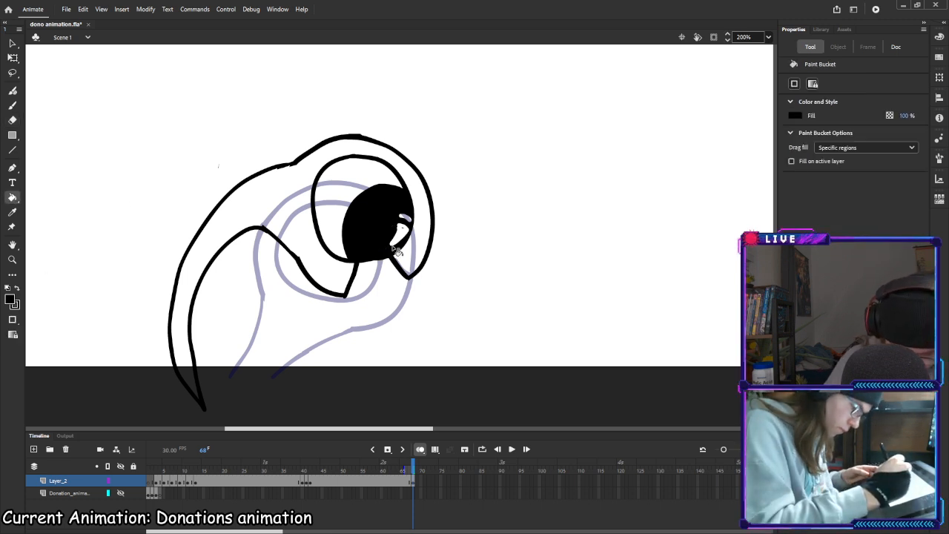
pyautogui.click(406, 219)
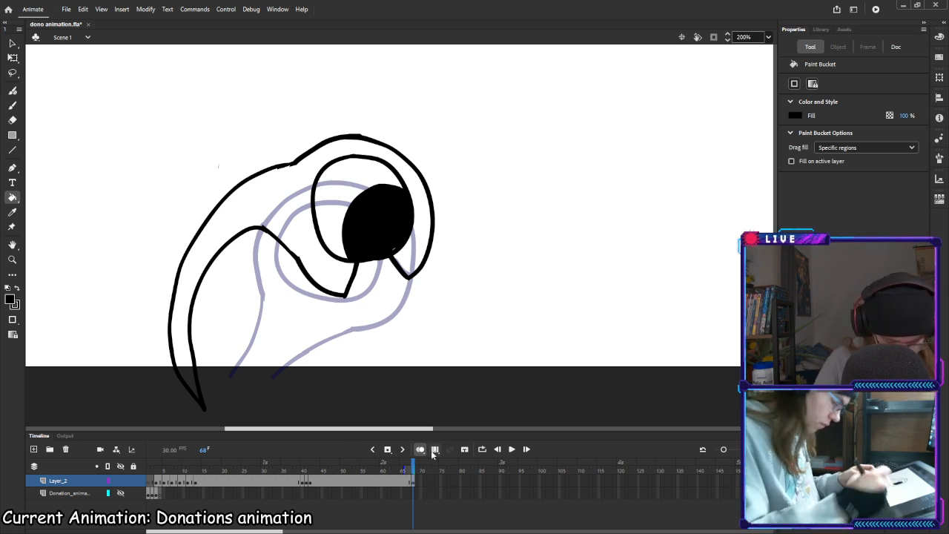
# Add a layer above the creature drawing and paint white highlights in the pupil's lower outer part on frame 68
pyautogui.click(33, 450)
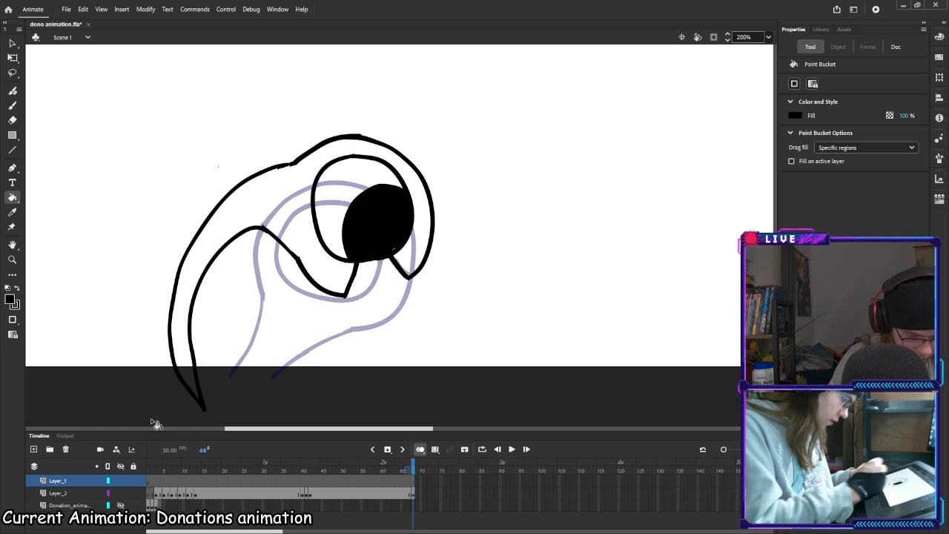
pyautogui.click(415, 480)
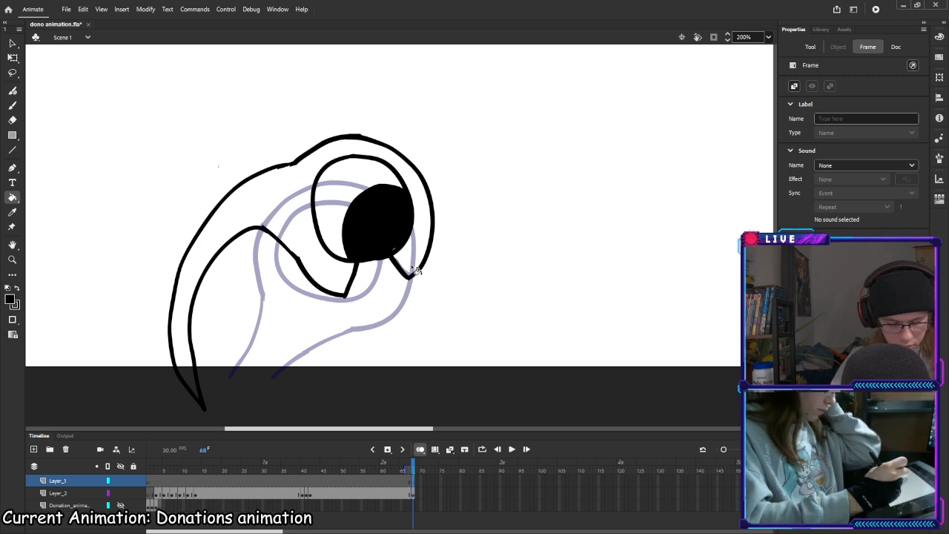
pyautogui.click(12, 108)
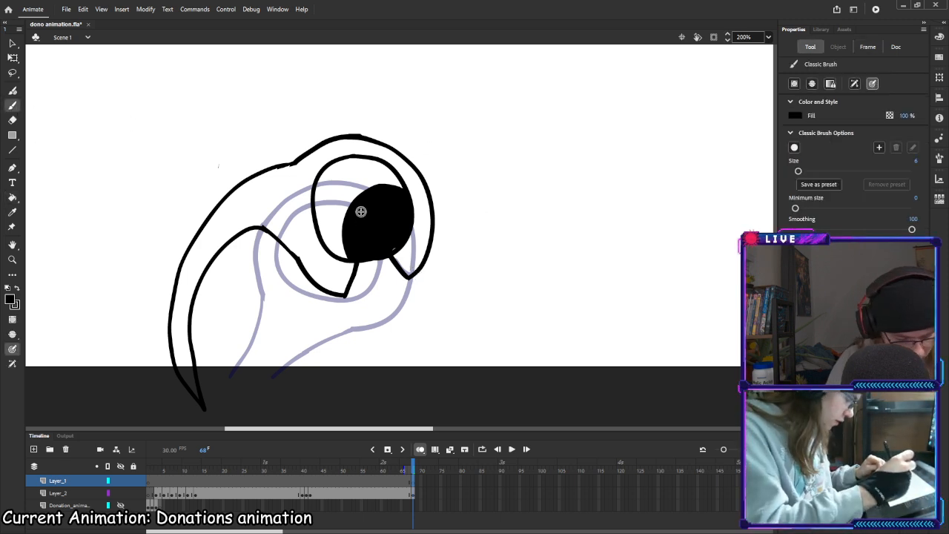
pyautogui.click(12, 299)
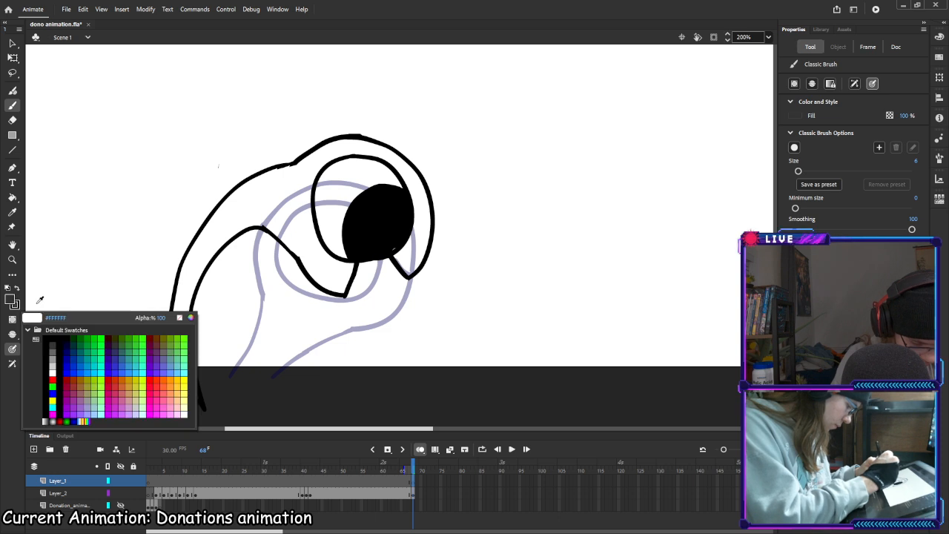
pyautogui.click(56, 370)
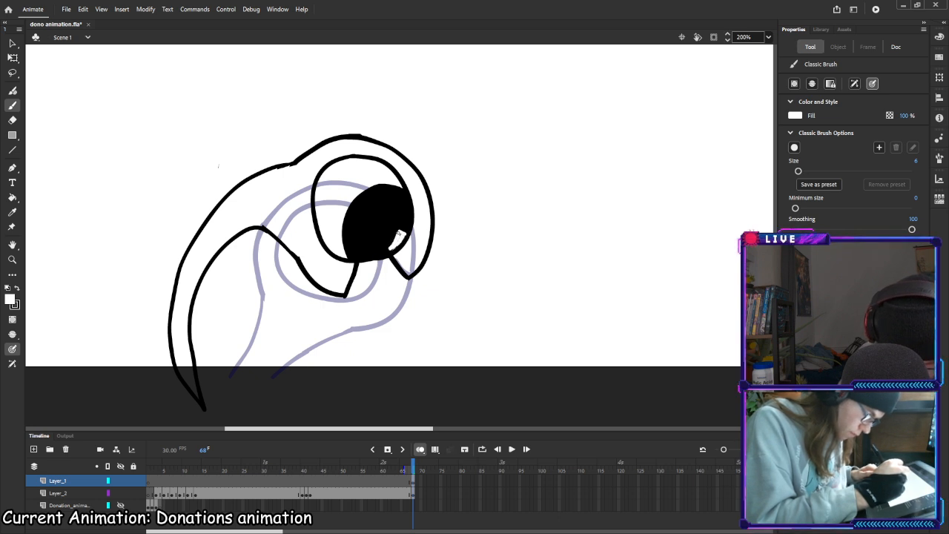
pyautogui.moveTo(398, 232); pyautogui.dragTo(395, 248)
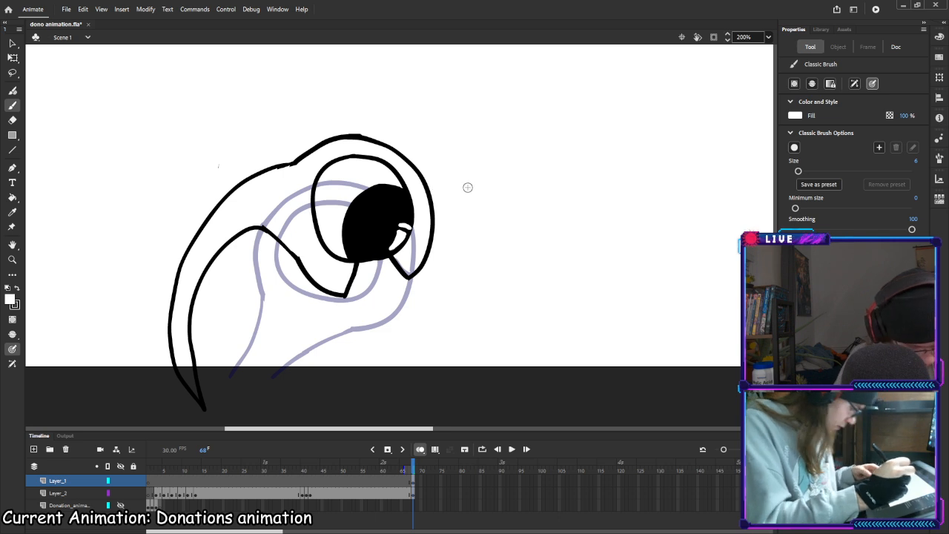
pyautogui.hotkey('ctrl', 'z')
pyautogui.moveTo(402, 224); pyautogui.dragTo(409, 226)
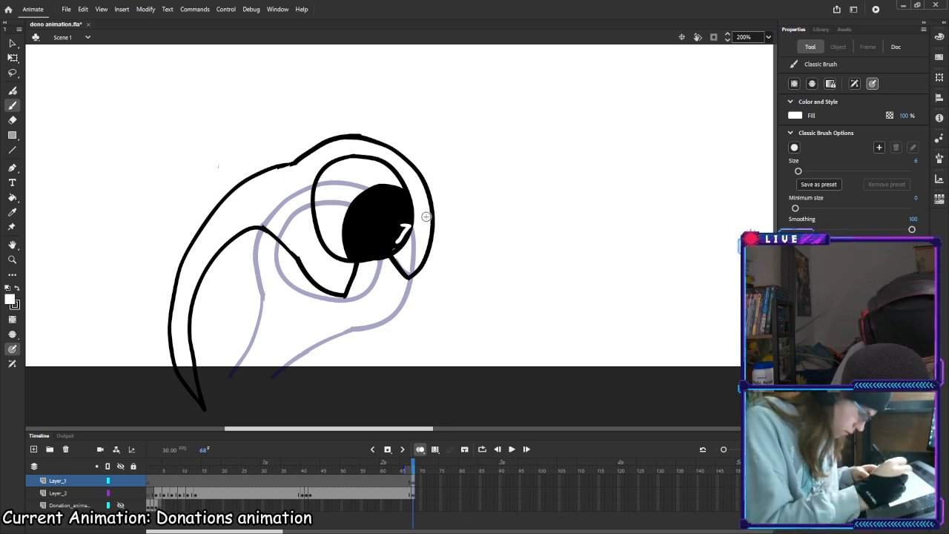
pyautogui.hotkey('ctrl', 'z')
pyautogui.click(402, 226)
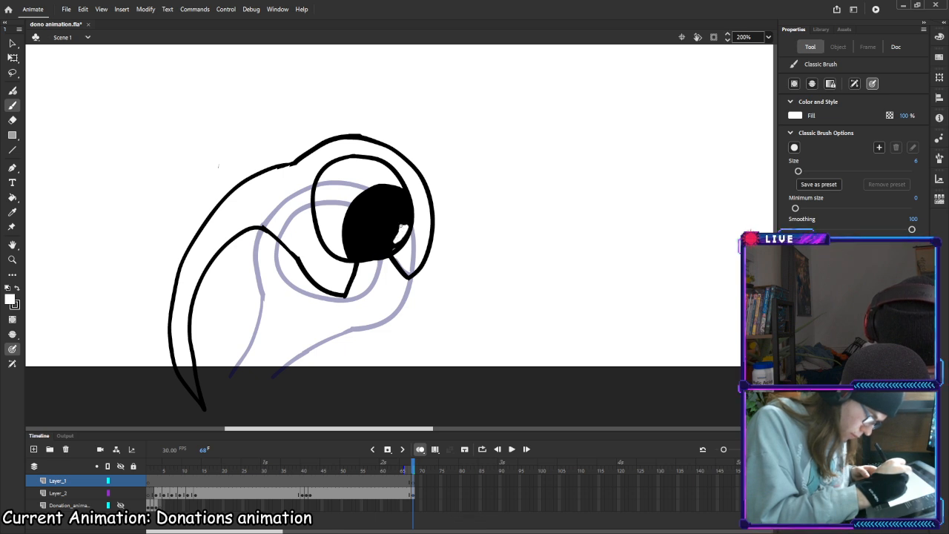
pyautogui.click(388, 248)
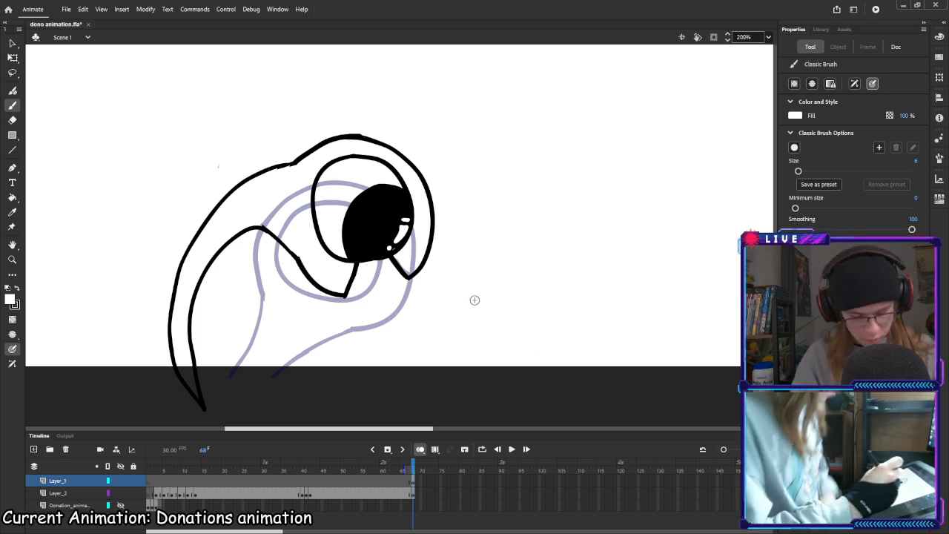
# Hide the new highlight layer and extend the held pose on Layer_2 by nine frames from frame 67
pyautogui.moveTo(415, 465); pyautogui.dragTo(414, 464)
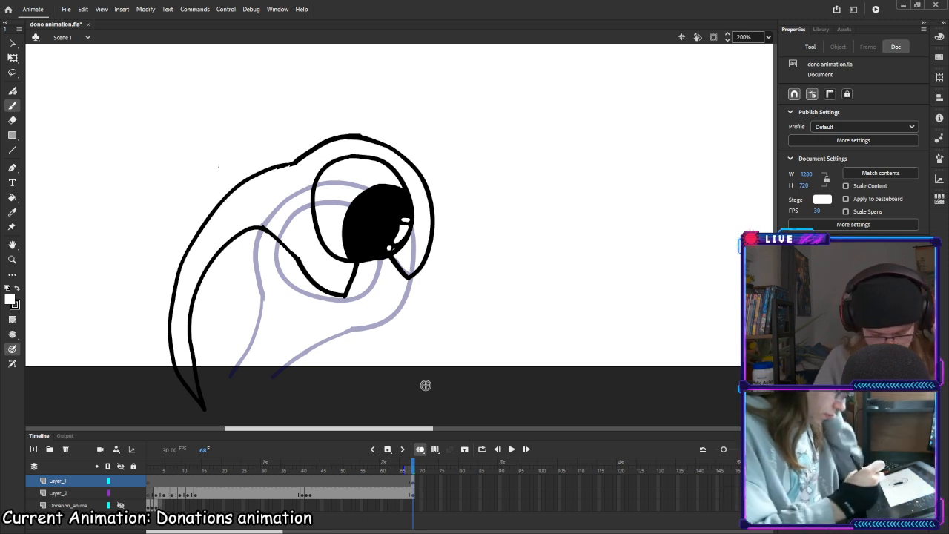
pyautogui.click(120, 481)
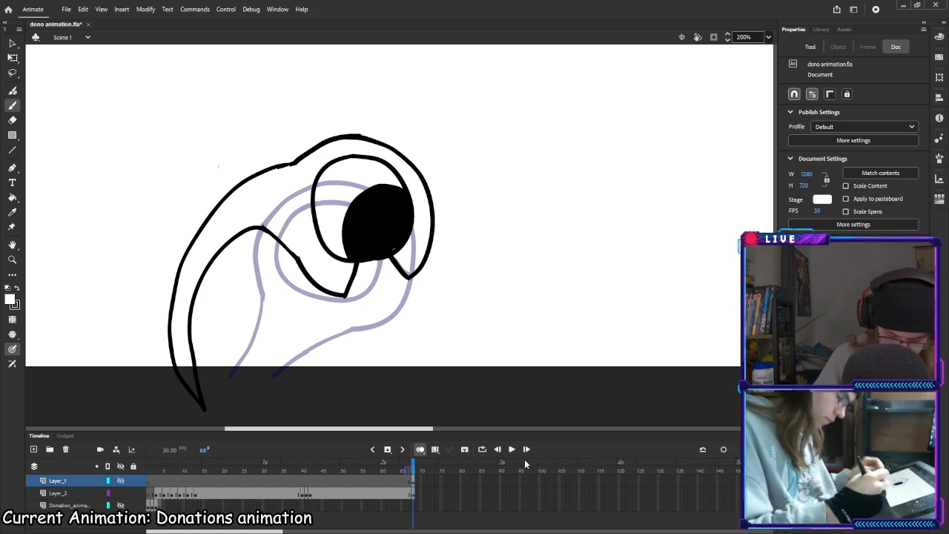
pyautogui.click(410, 493)
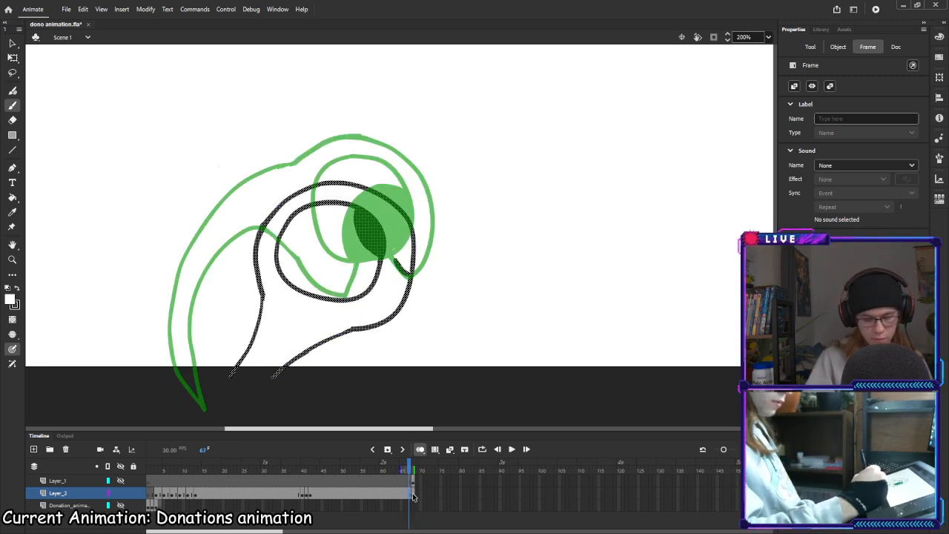
pyautogui.press('F5')
pyautogui.press('F5')
pyautogui.press('F5')
pyautogui.press('F5')
pyautogui.press('F5')
pyautogui.press('F5')
pyautogui.press('F5')
pyautogui.press('F5')
pyautogui.press('F5')
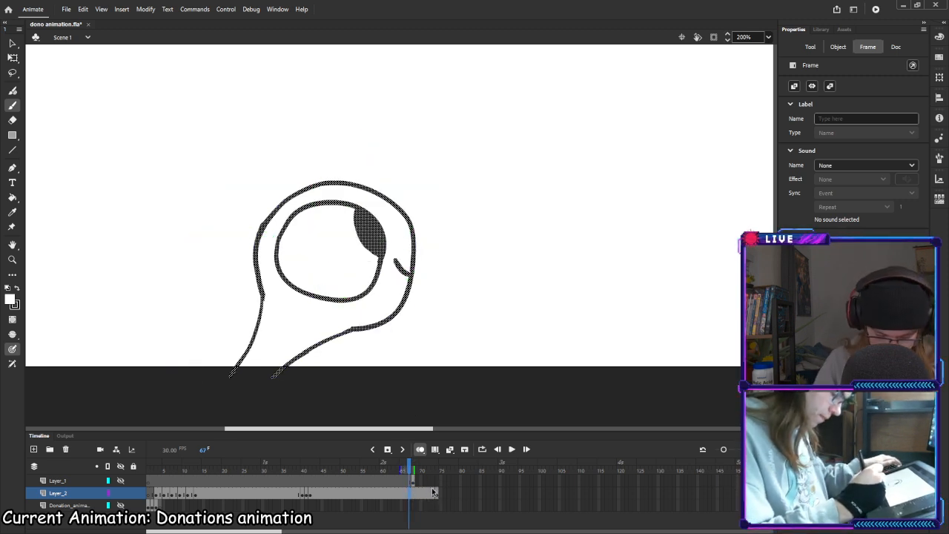
# Try to trace the lunge's outer neck outline in black on a cleared keyframe at frame 76 of Layer_2
pyautogui.moveTo(414, 472); pyautogui.dragTo(445, 474)
pyautogui.click(447, 493)
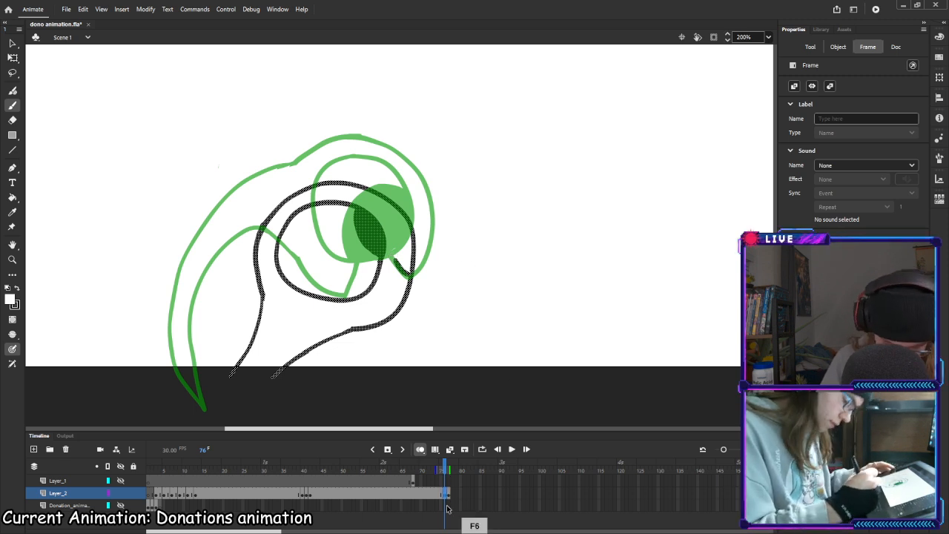
pyautogui.press('Delete')
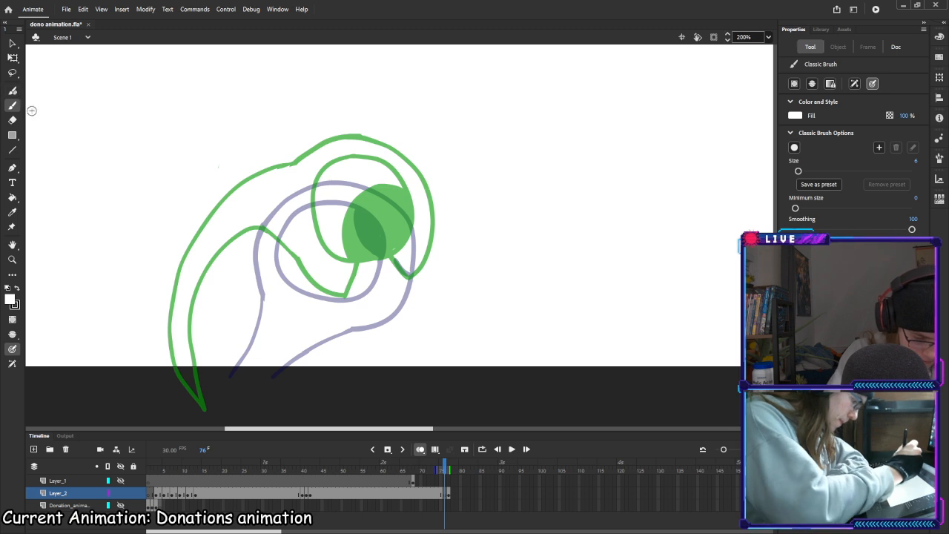
pyautogui.press('x')
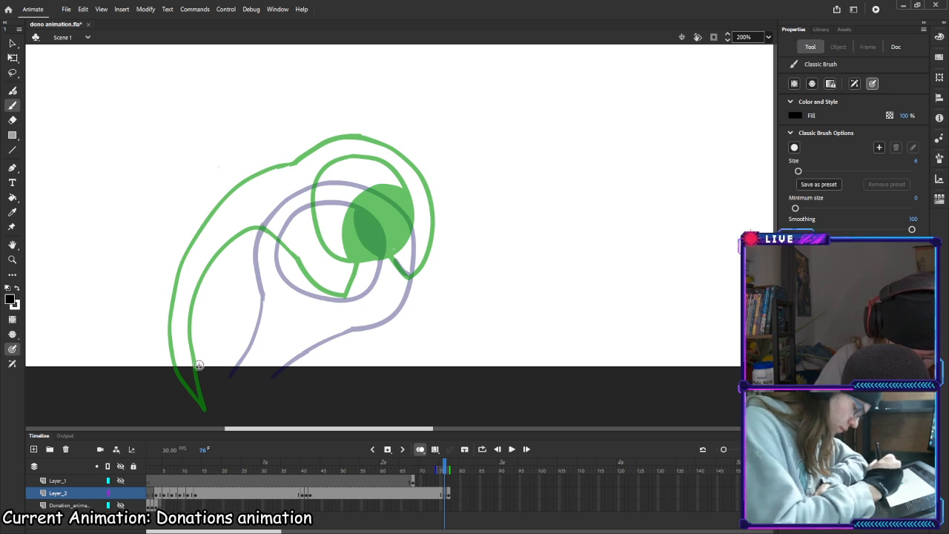
pyautogui.moveTo(187, 392); pyautogui.dragTo(202, 408)
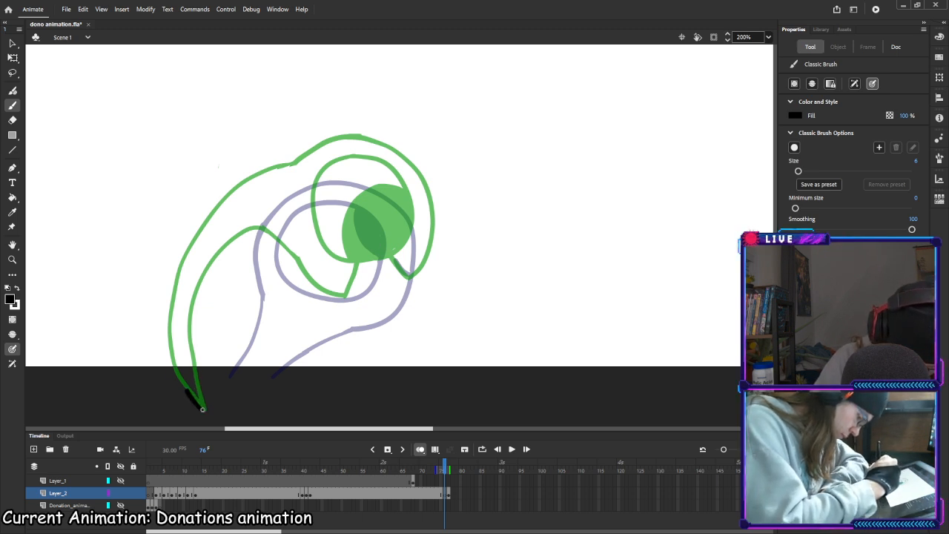
pyautogui.moveTo(175, 367)
pyautogui.mouseDown()
pyautogui.moveTo(176, 295)
pyautogui.moveTo(202, 228)
pyautogui.moveTo(286, 168)
pyautogui.mouseUp()
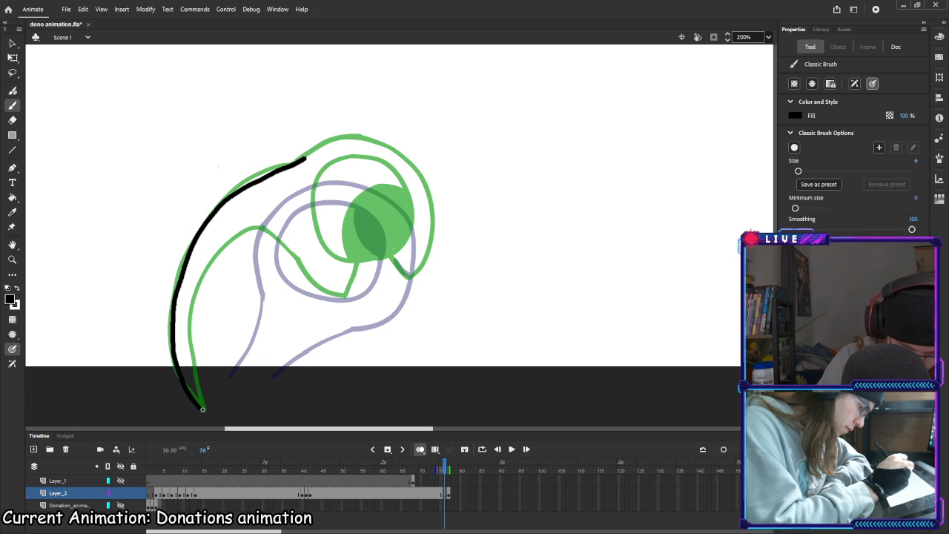
pyautogui.moveTo(331, 146)
pyautogui.mouseDown()
pyautogui.moveTo(362, 142)
pyautogui.moveTo(397, 155)
pyautogui.mouseUp()
pyautogui.hotkey('ctrl', 'z')
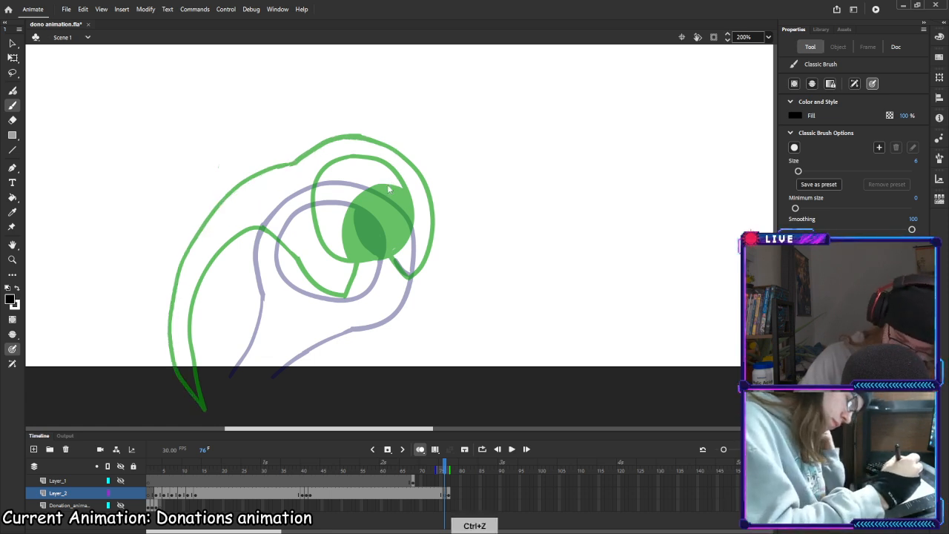
pyautogui.hotkey('ctrl', 'shift', 'v')
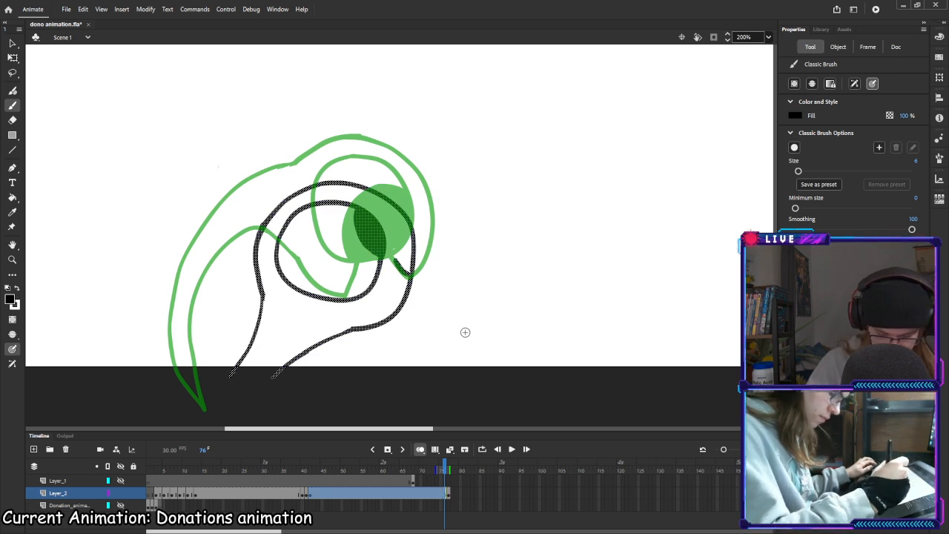
pyautogui.click(414, 492)
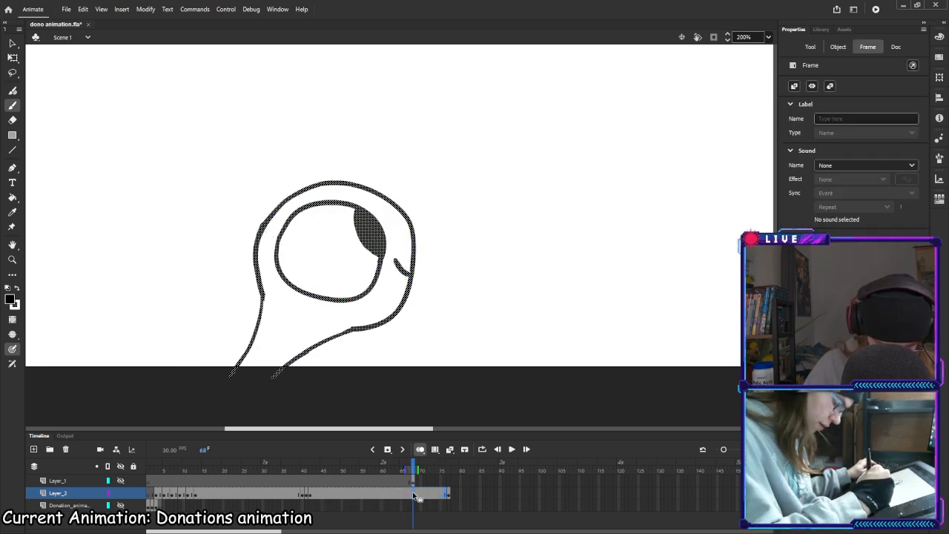
pyautogui.click(449, 494)
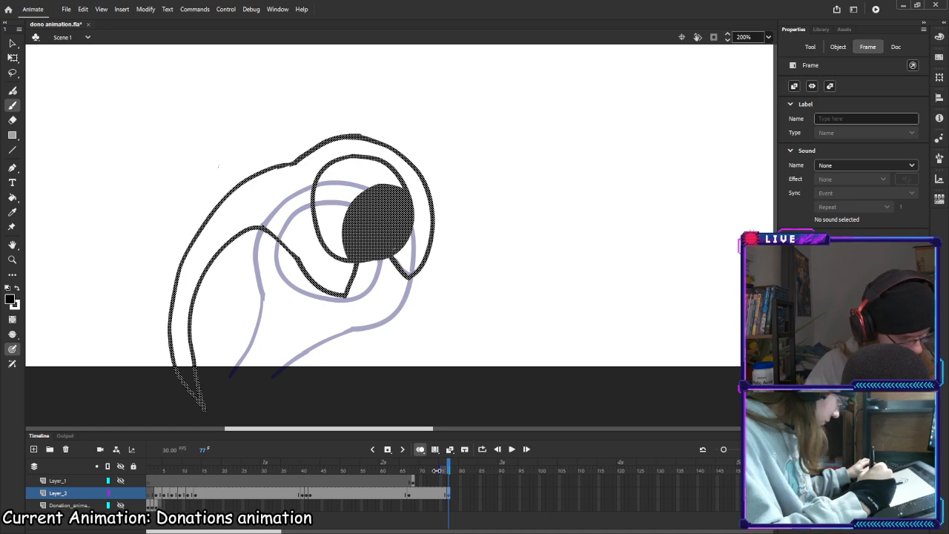
pyautogui.hotkey('ctrl', 'z')
pyautogui.hotkey('ctrl', 'z')
# Extend the lunge drawing on Layer_2 through frame 78 and return to frame 77
pyautogui.click(449, 495)
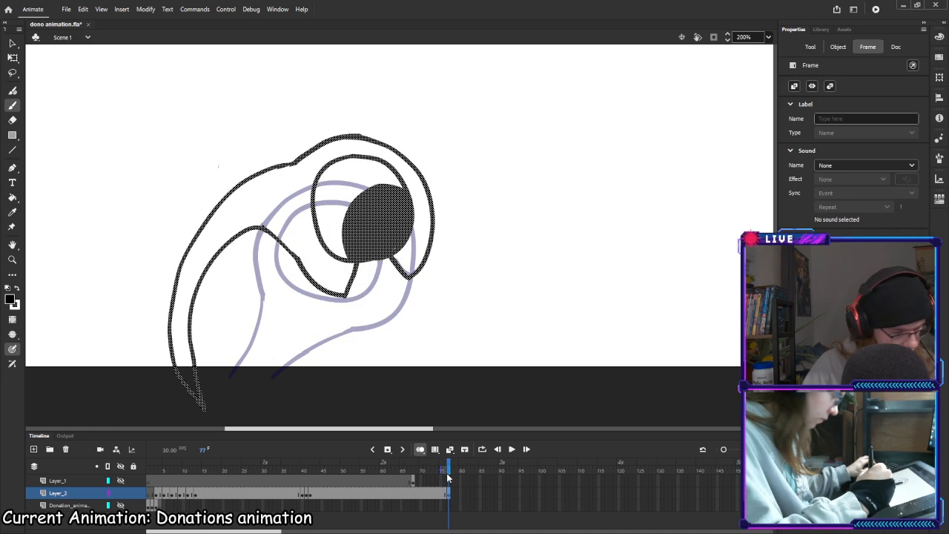
pyautogui.click(452, 494)
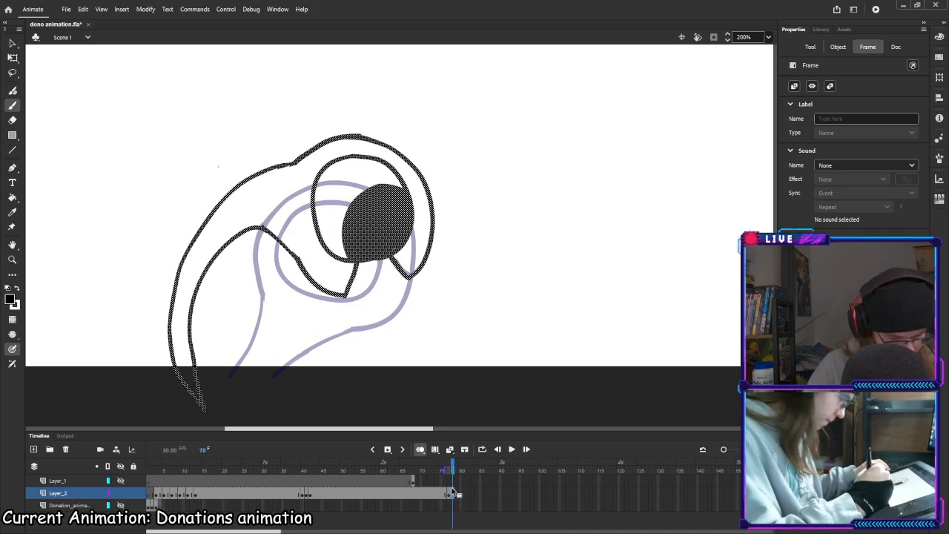
pyautogui.press('F7')
pyautogui.click(449, 493)
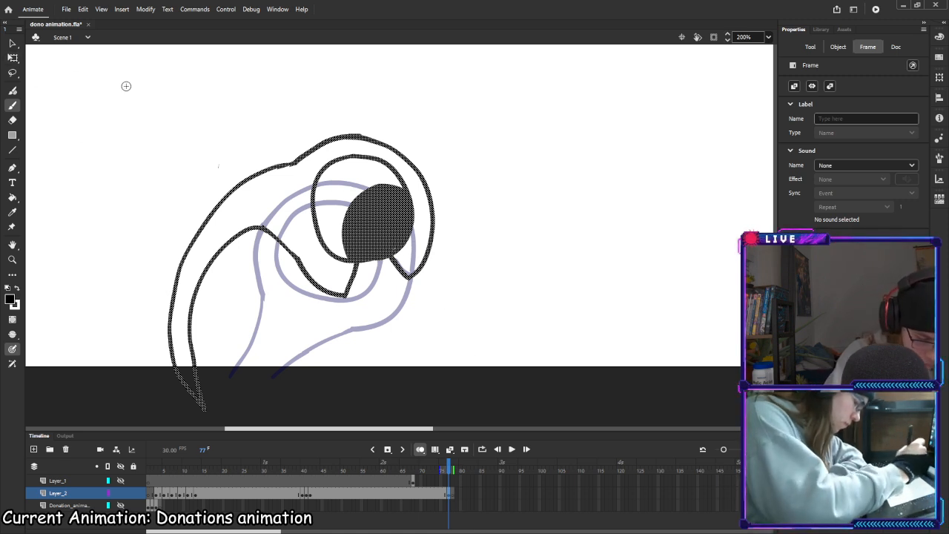
# Try to rotate the lunging creature slightly counterclockwise with Free Transform and nudge it down on frame 77
pyautogui.click(11, 58)
pyautogui.click(409, 186)
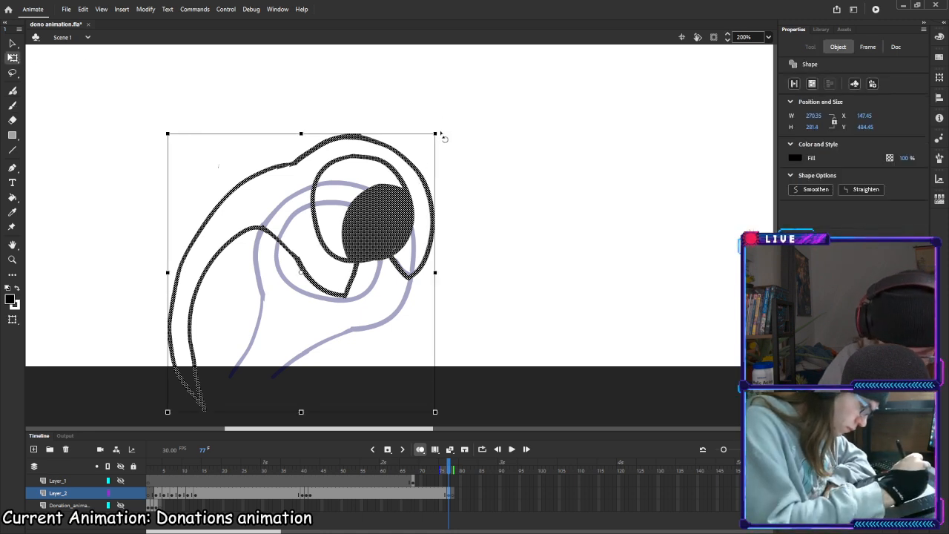
pyautogui.moveTo(443, 136); pyautogui.dragTo(441, 135)
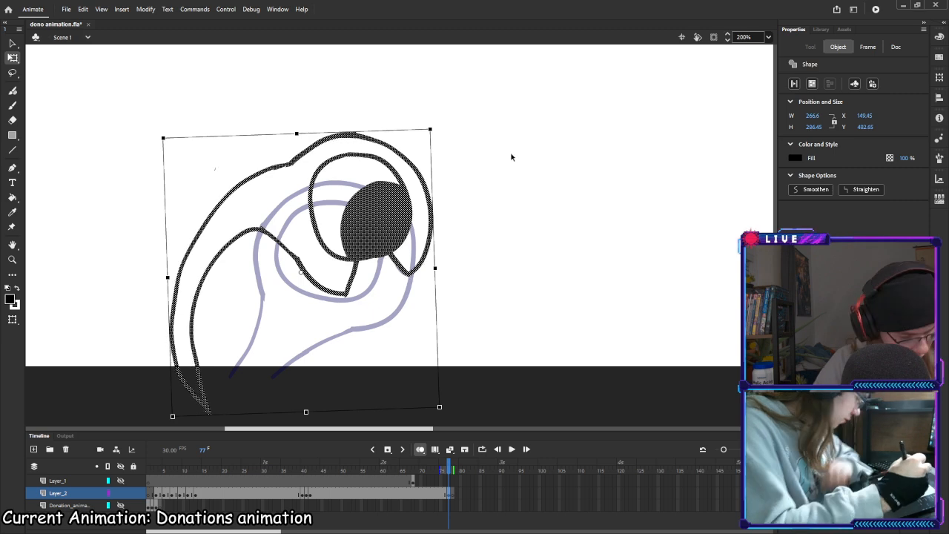
pyautogui.press('Down')
pyautogui.press('Down')
pyautogui.press('Down')
pyautogui.press('Down')
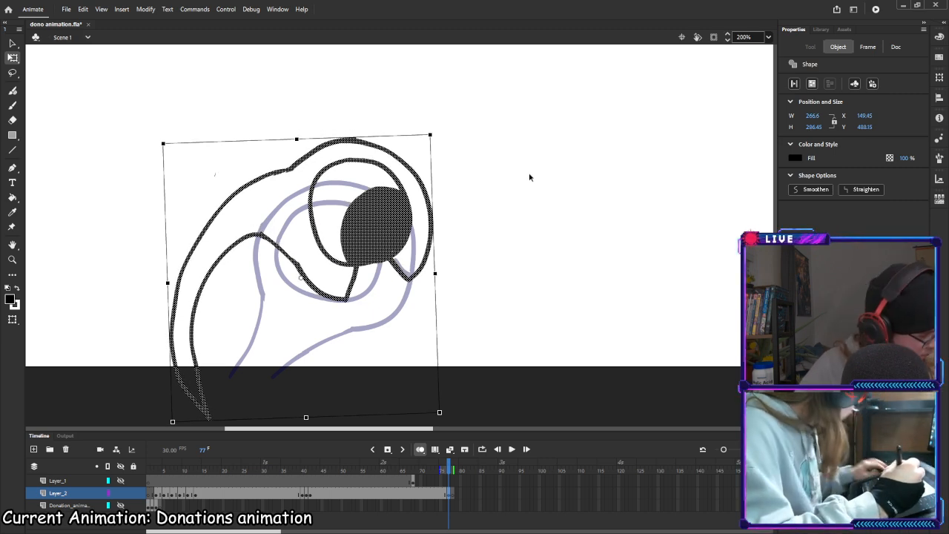
pyautogui.hotkey('ctrl', 'z')
pyautogui.hotkey('ctrl', 'z')
pyautogui.hotkey('ctrl', 'z')
pyautogui.hotkey('ctrl', 'z')
pyautogui.hotkey('ctrl', 'z')
pyautogui.hotkey('ctrl', 'z')
pyautogui.hotkey('ctrl', 'z')
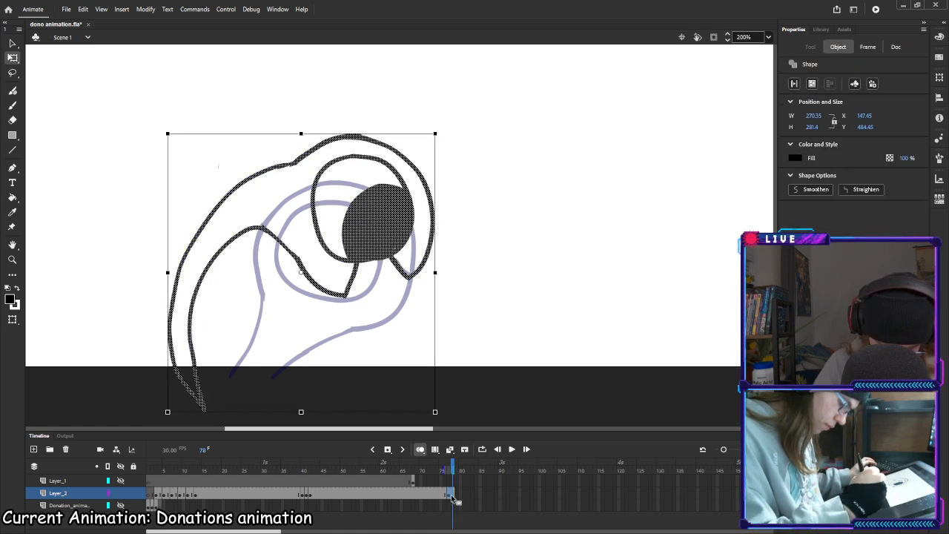
# Insert a keyframe on frame 78 of Layer_2 that repeats the lunge drawing
pyautogui.click(454, 495)
pyautogui.press('F6')
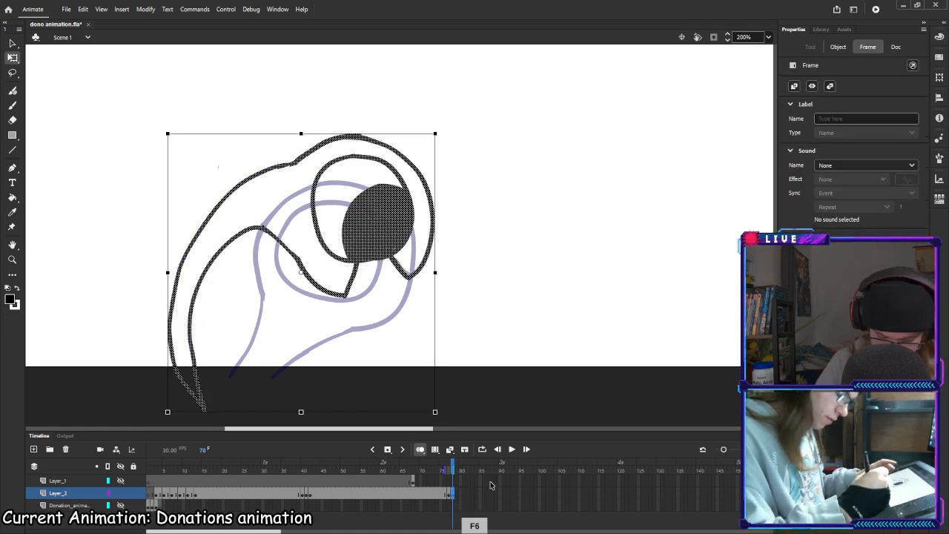
# Rotate the lunge drawing on frame 77 of Layer_2 slightly counterclockwise and nudge it down a little
pyautogui.click(449, 497)
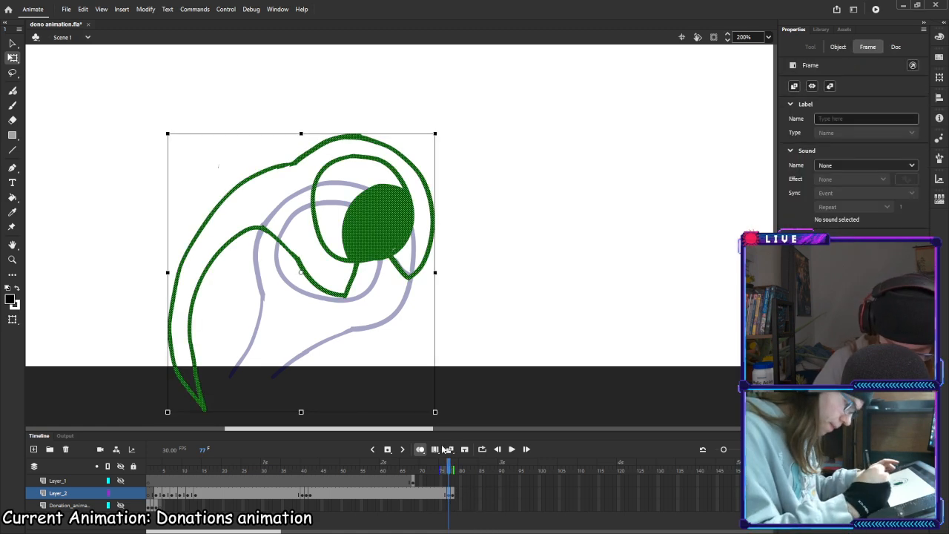
pyautogui.click(438, 144)
pyautogui.click(448, 494)
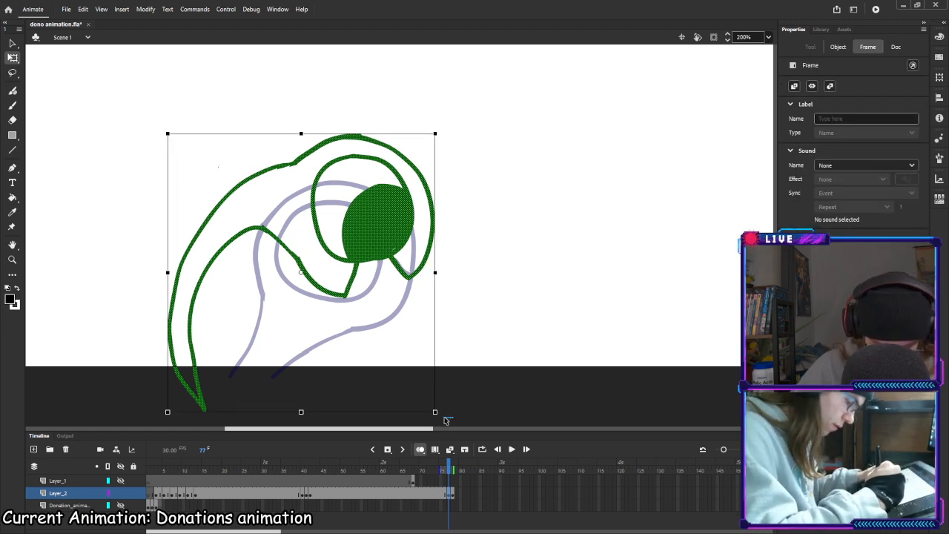
pyautogui.moveTo(445, 420); pyautogui.dragTo(490, 399)
pyautogui.click(449, 493)
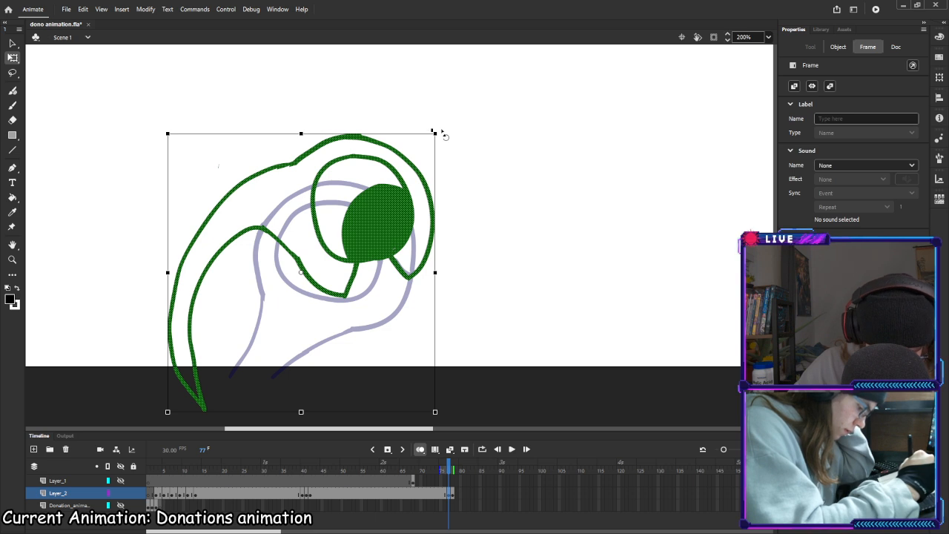
pyautogui.moveTo(443, 132); pyautogui.dragTo(440, 128)
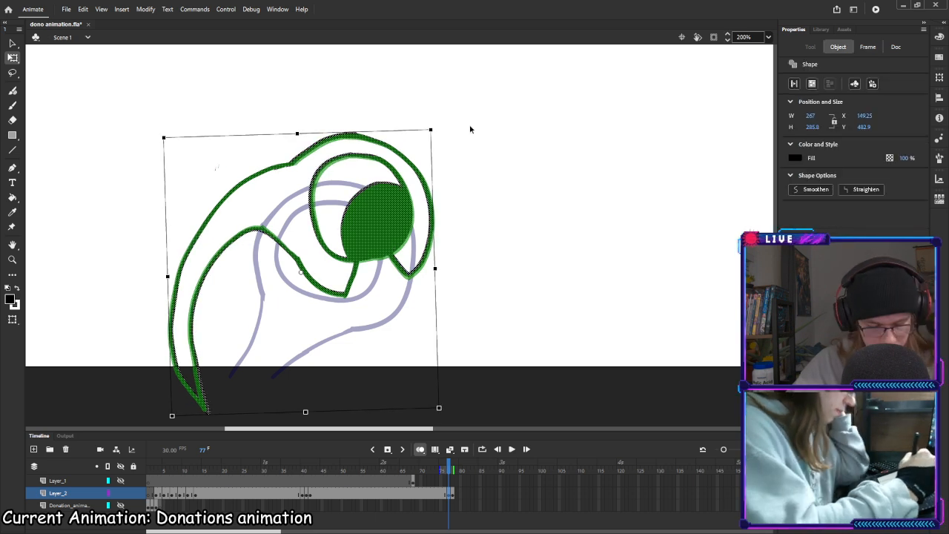
pyautogui.press('Down')
pyautogui.press('Down')
pyautogui.press('Down')
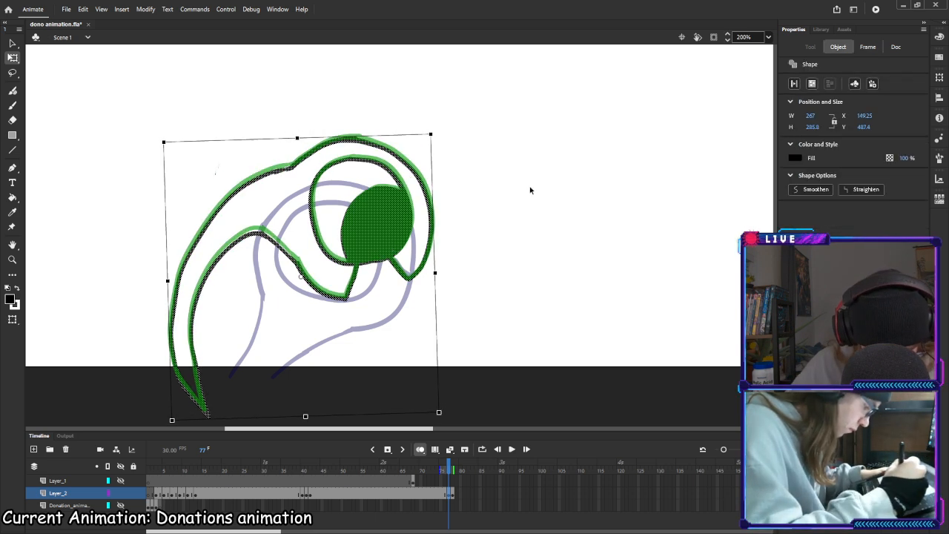
pyautogui.press('Up')
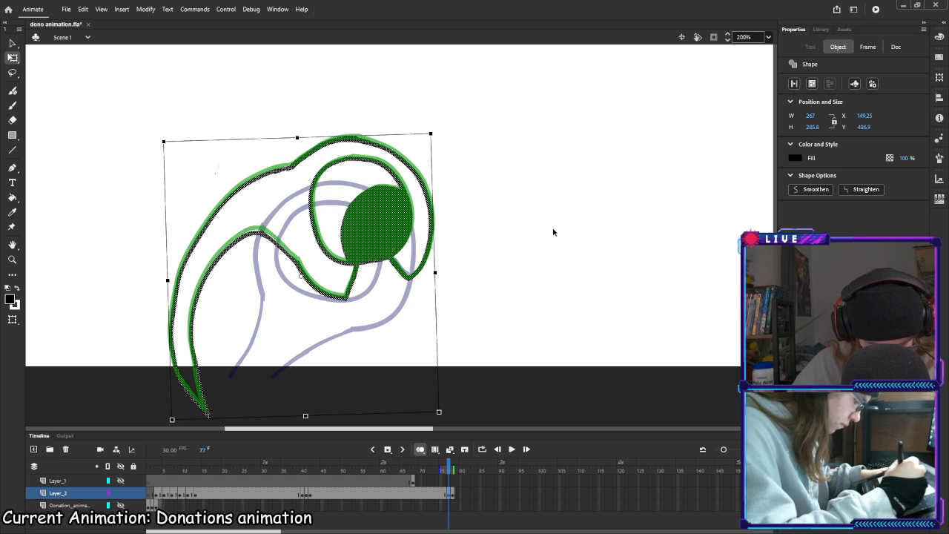
# Check the transition from the held pose around frame 70 into the lunge on frame 77
pyautogui.click(416, 493)
pyautogui.click(435, 496)
pyautogui.click(447, 493)
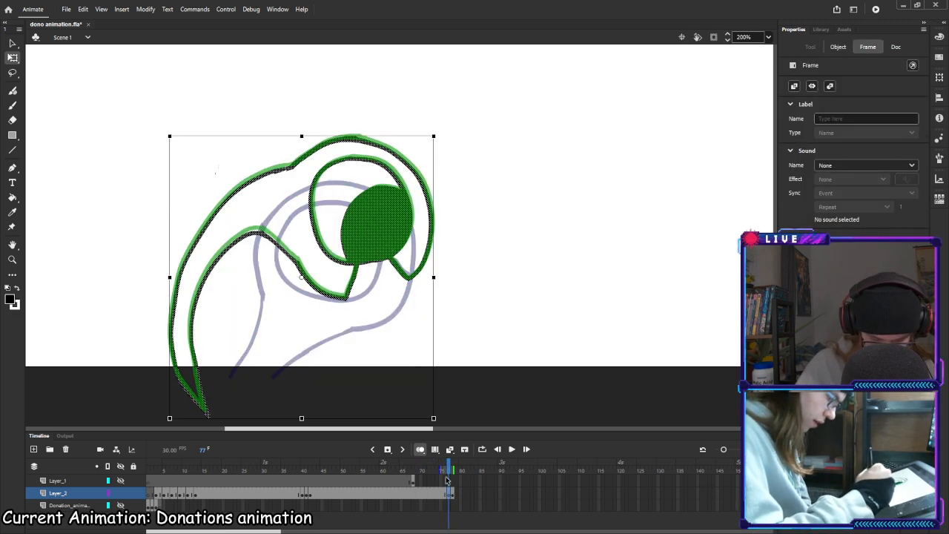
pyautogui.moveTo(451, 470); pyautogui.dragTo(422, 469)
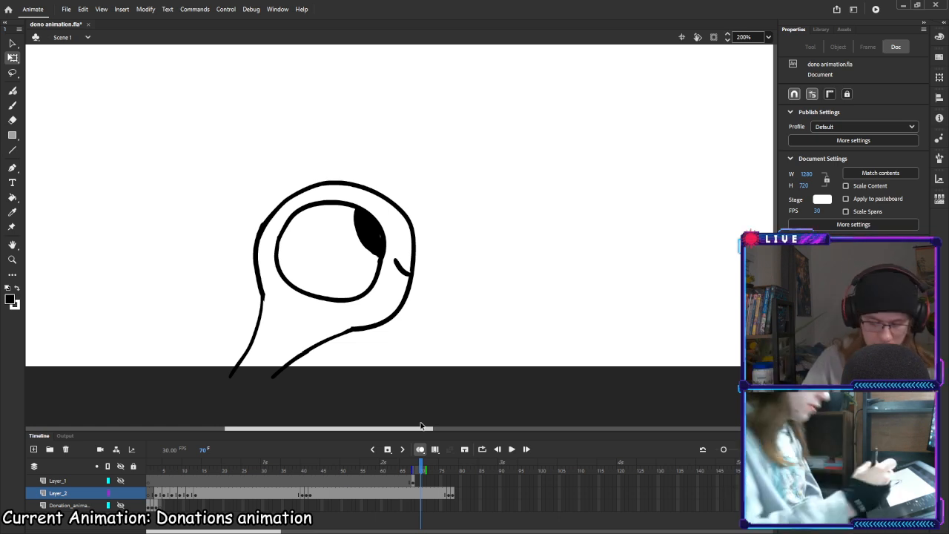
pyautogui.click(438, 493)
pyautogui.click(441, 495)
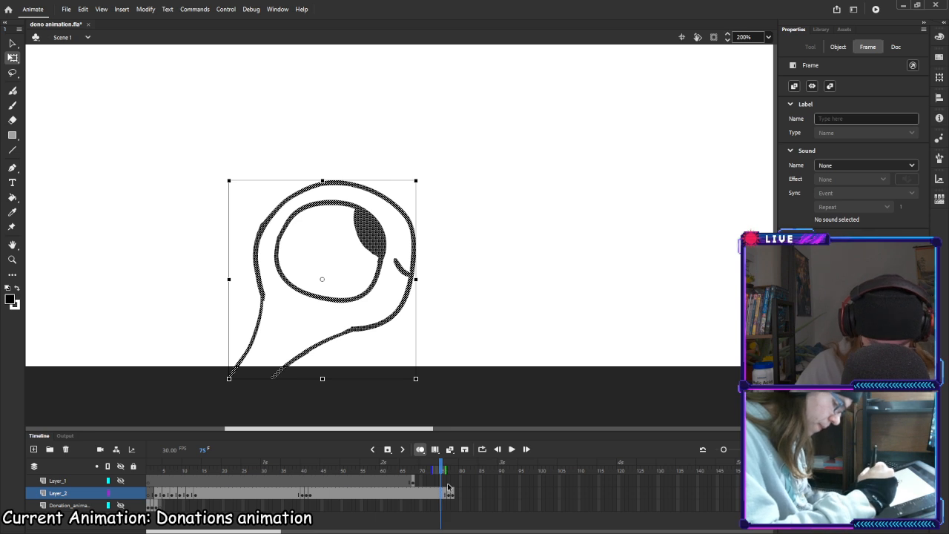
pyautogui.moveTo(443, 468); pyautogui.dragTo(446, 469)
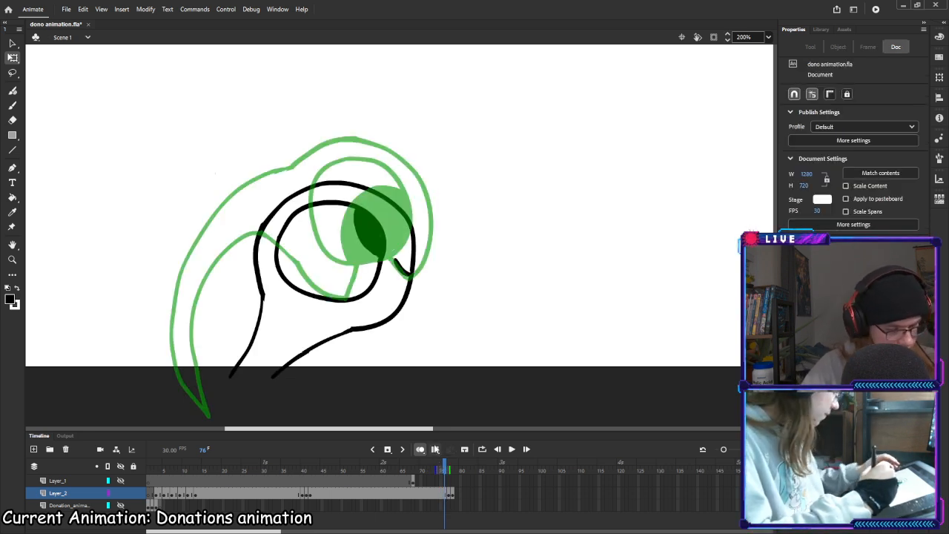
# Try to add keyframes repeating the held pose on frames 74 to 76 of Layer_2 and step through them
pyautogui.press('F6')
pyautogui.moveTo(446, 469); pyautogui.dragTo(442, 469)
pyautogui.press('F6')
pyautogui.click(438, 495)
pyautogui.press('F6')
pyautogui.click(445, 495)
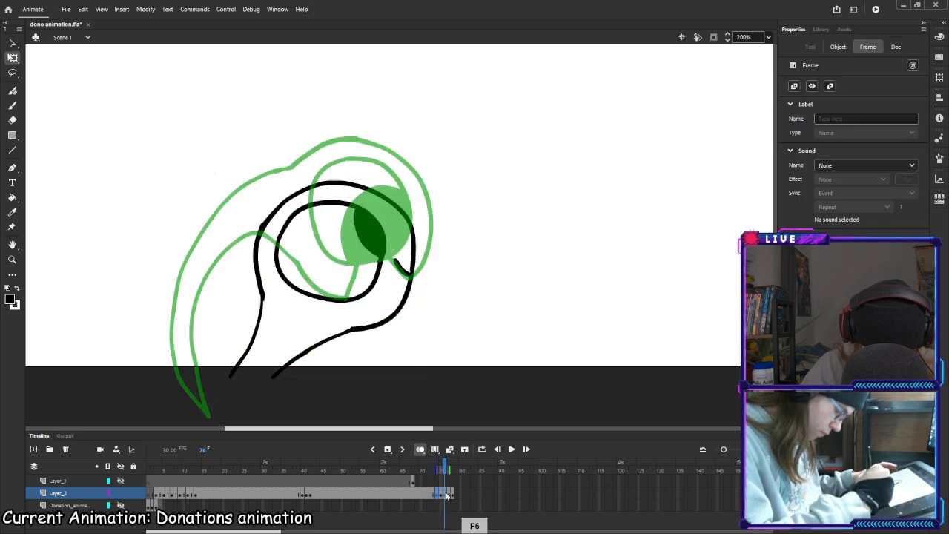
pyautogui.click(439, 483)
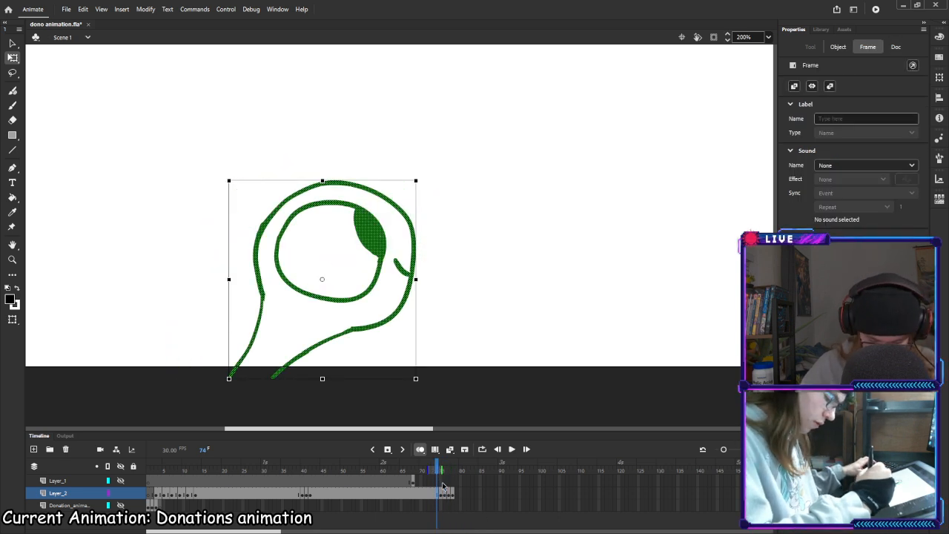
pyautogui.press('.')
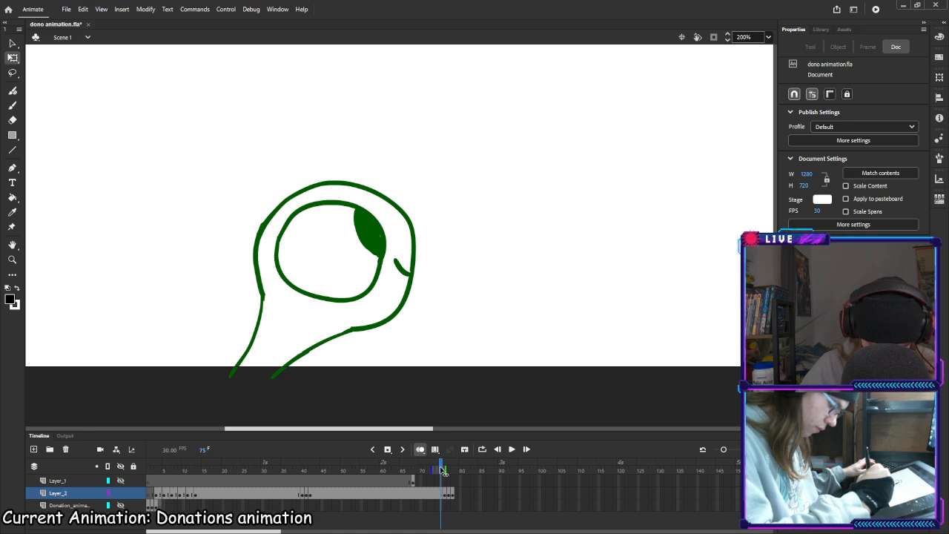
pyautogui.press('.')
pyautogui.moveTo(443, 474); pyautogui.dragTo(446, 473)
# Insert a keyframe on frame 74 of Layer_2, extend the onion skin range to the lunge, and redraw the smile as a straighter line
pyautogui.click(438, 493)
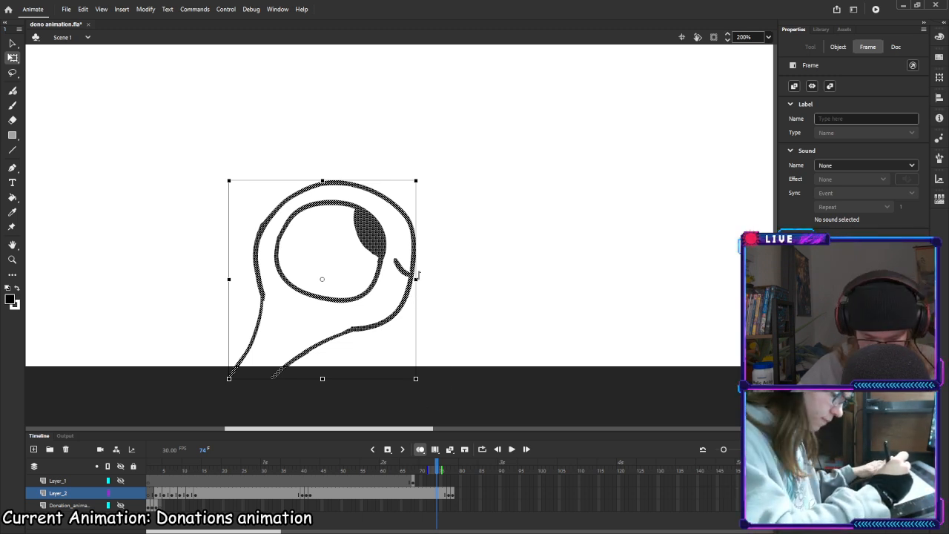
pyautogui.press('F6')
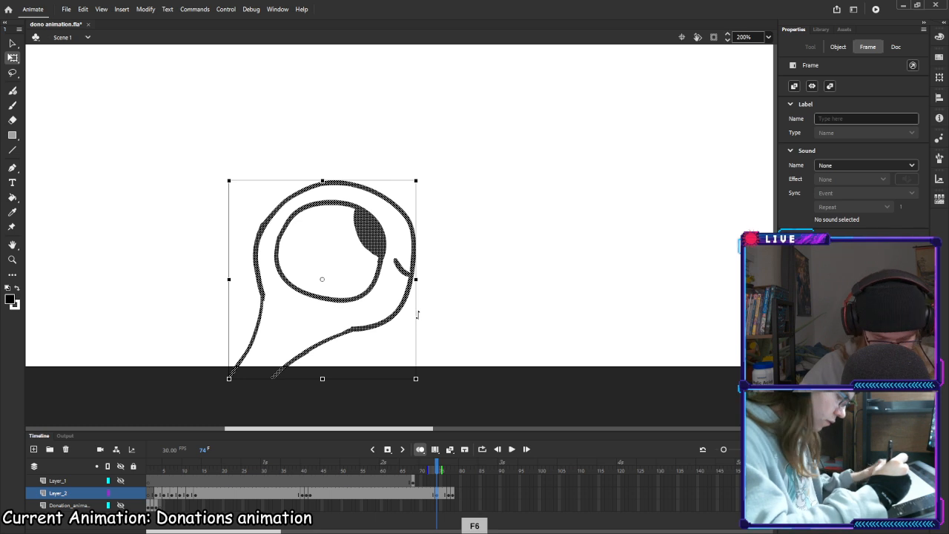
pyautogui.press('b')
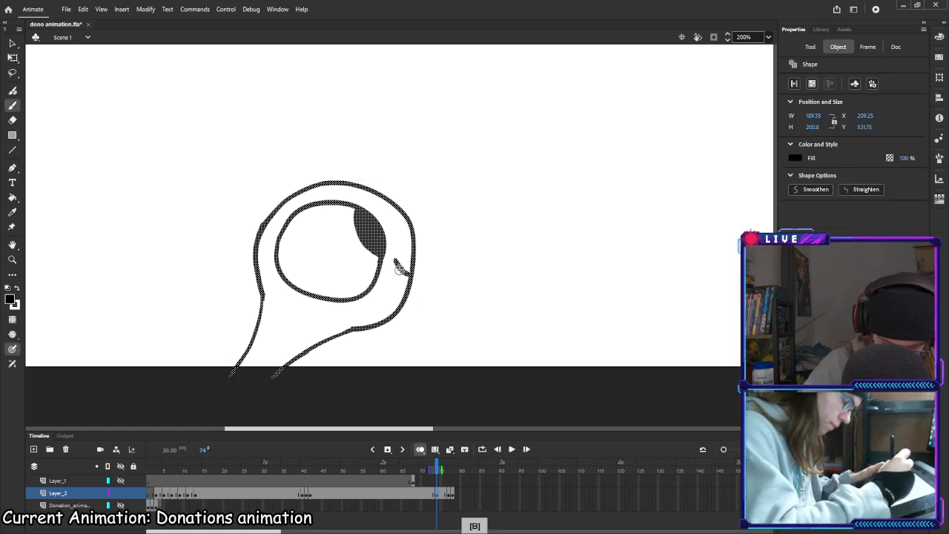
pyautogui.moveTo(392, 280)
pyautogui.mouseDown()
pyautogui.moveTo(410, 261)
pyautogui.moveTo(411, 273)
pyautogui.moveTo(386, 253)
pyautogui.moveTo(408, 272)
pyautogui.mouseUp()
pyautogui.hotkey('ctrl', 'z')
pyautogui.press('e')
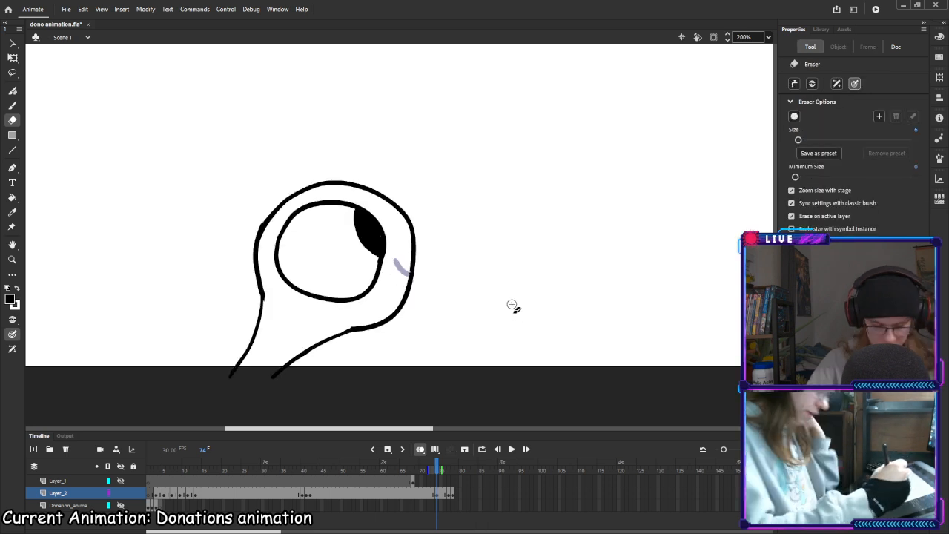
pyautogui.moveTo(442, 468); pyautogui.dragTo(450, 467)
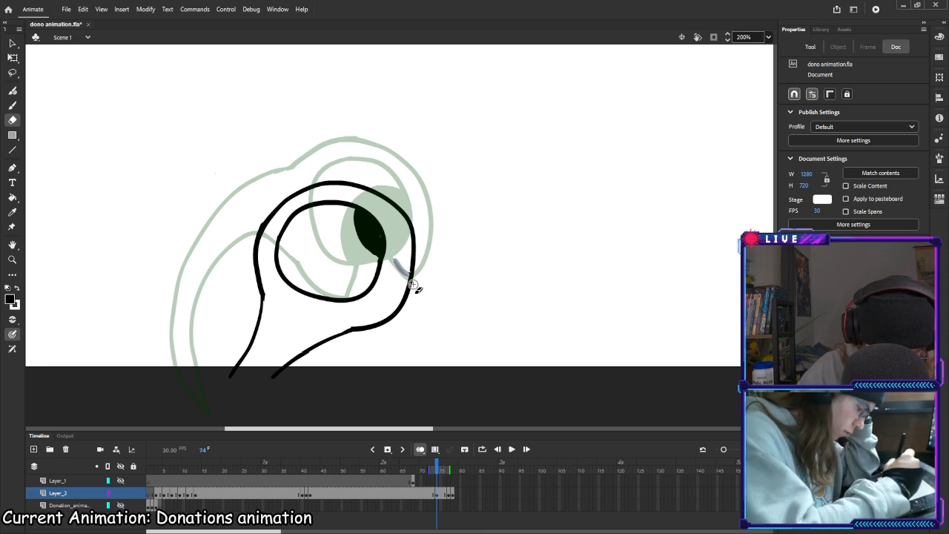
pyautogui.press('b')
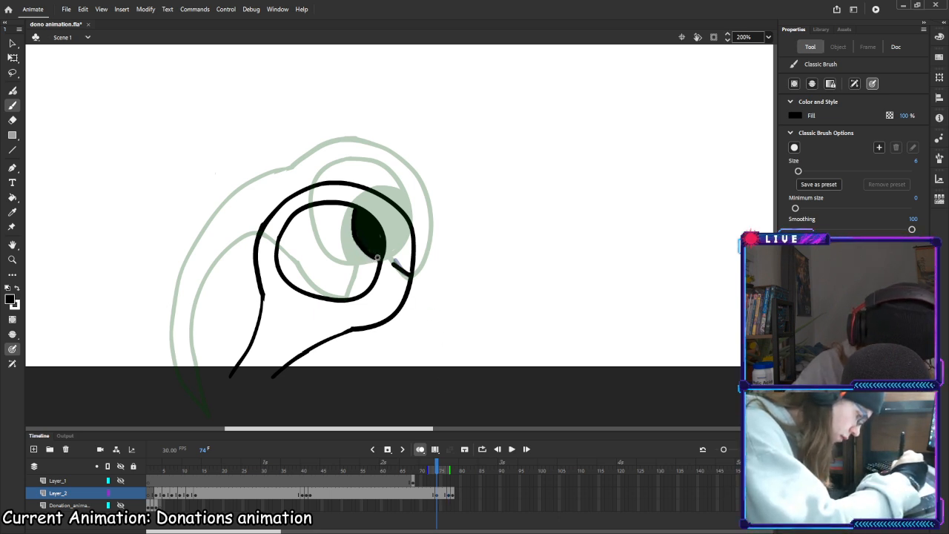
# Widen the pupil slightly toward the middle of the eye with the black Classic Brush on frame 74
pyautogui.moveTo(353, 229); pyautogui.dragTo(362, 251)
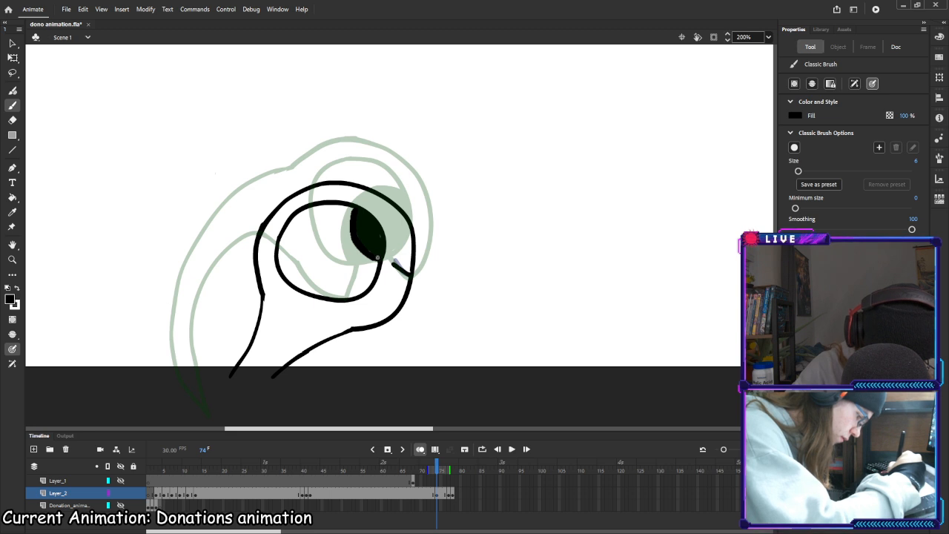
pyautogui.hotkey('ctrl', 'z')
pyautogui.hotkey('ctrl', 'z')
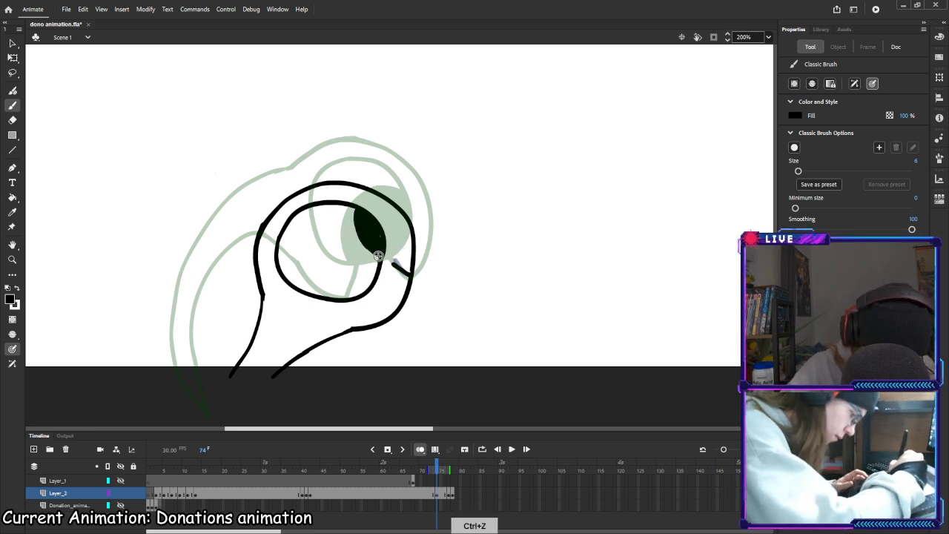
pyautogui.moveTo(378, 256); pyautogui.dragTo(380, 259)
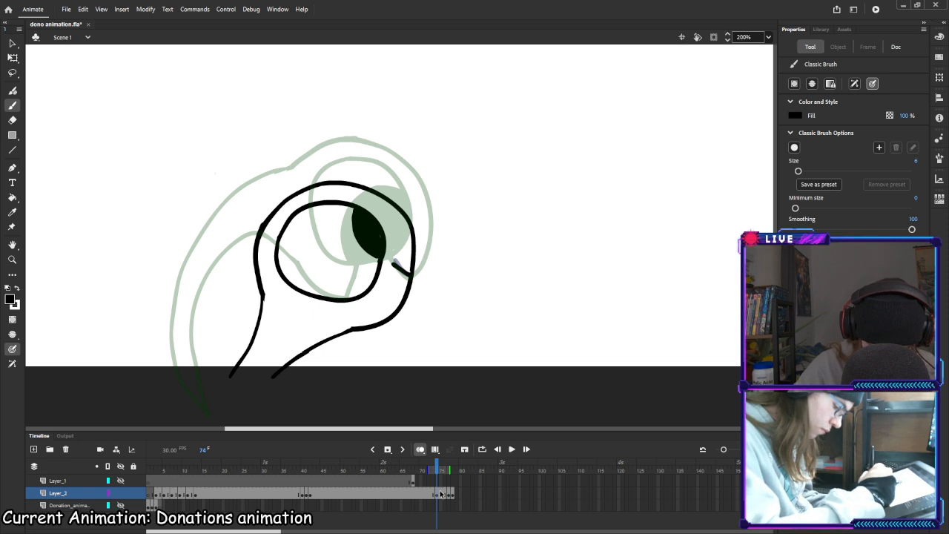
# Insert a keyframe on frame 75 of Layer_2, redraw the mouth line flatter, and paint the pupil larger
pyautogui.click(439, 494)
pyautogui.press('F6')
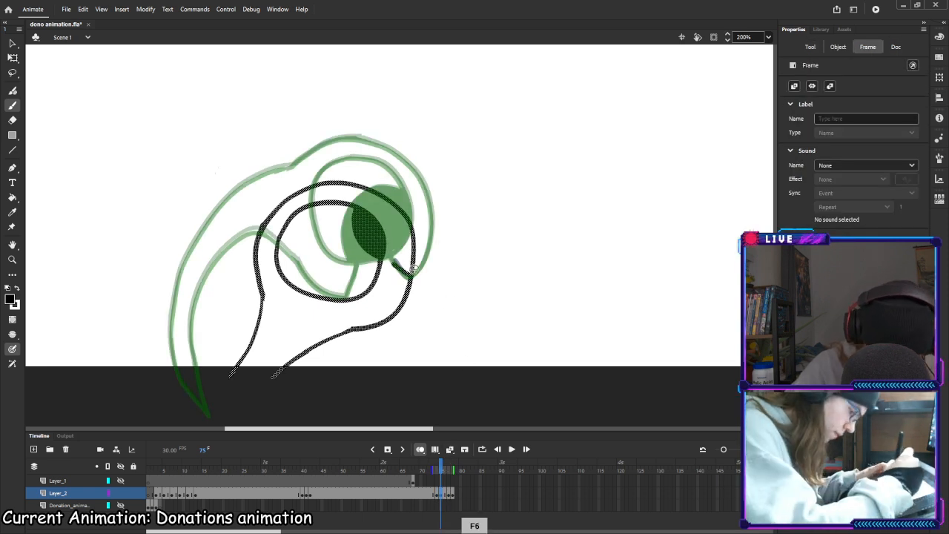
pyautogui.press('e')
pyautogui.moveTo(394, 276)
pyautogui.mouseDown()
pyautogui.moveTo(394, 267)
pyautogui.moveTo(404, 272)
pyautogui.mouseUp()
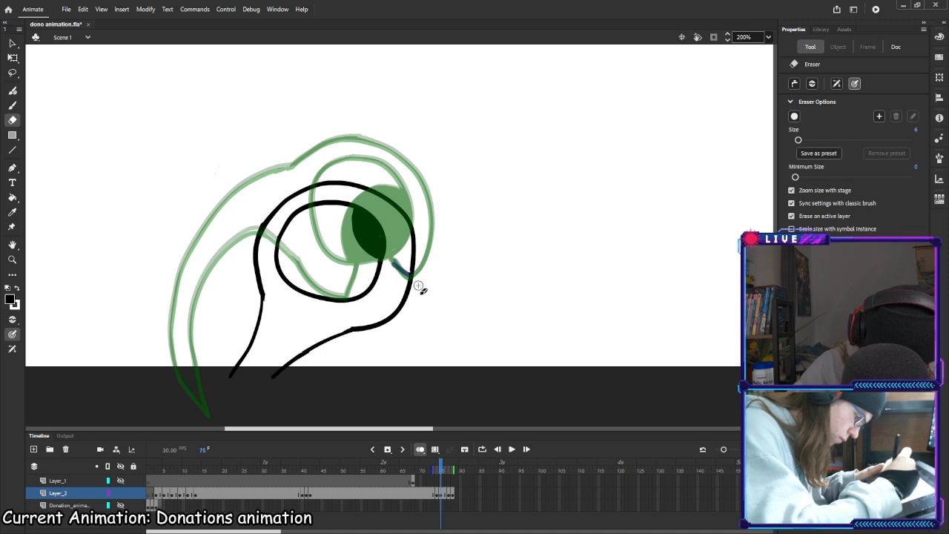
pyautogui.press('b')
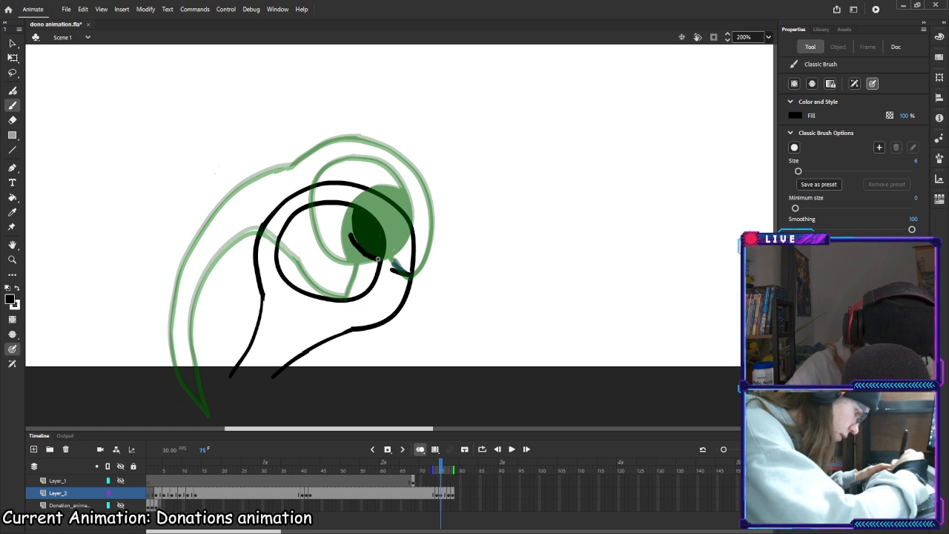
pyautogui.moveTo(378, 259); pyautogui.dragTo(361, 245)
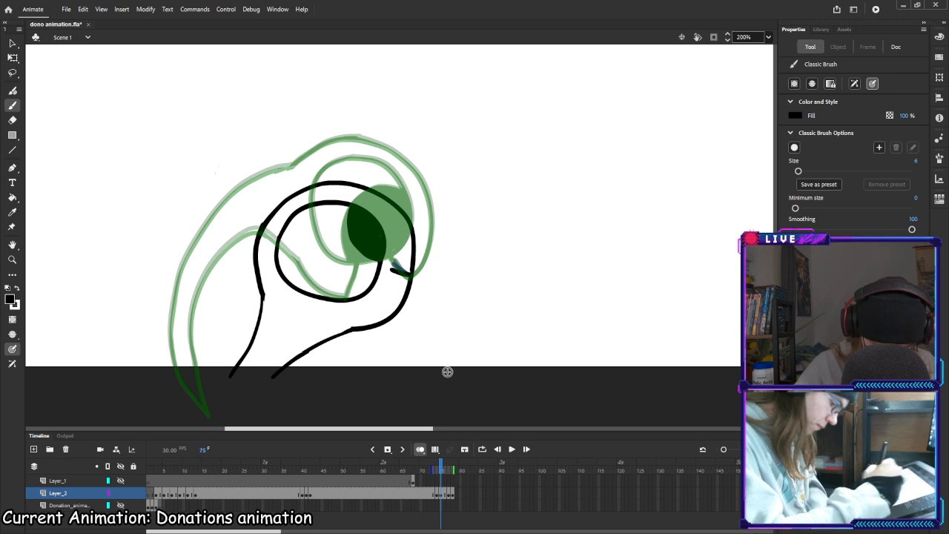
# Redraw the mouth as a small open notch and enlarge the pupil further on frame 76 of Layer_2, and save the file
pyautogui.click(445, 494)
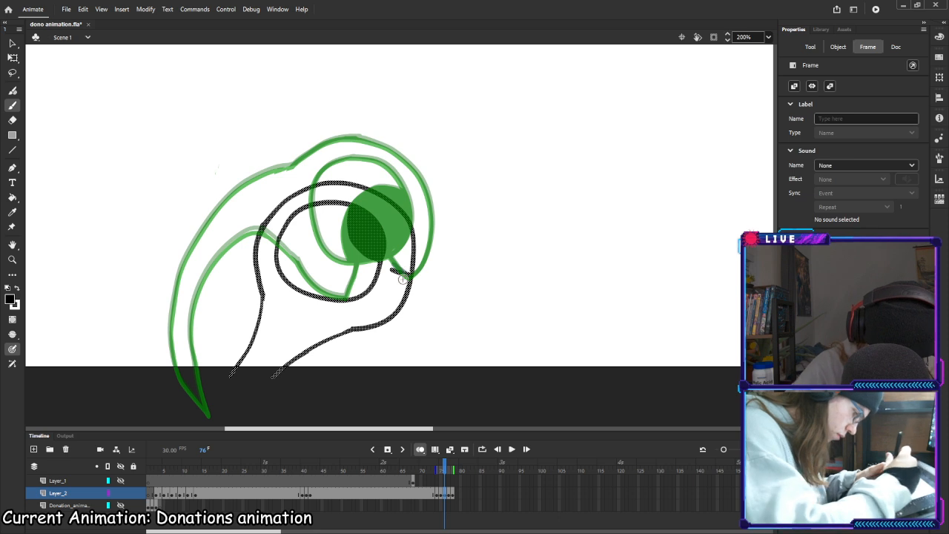
pyautogui.press('e')
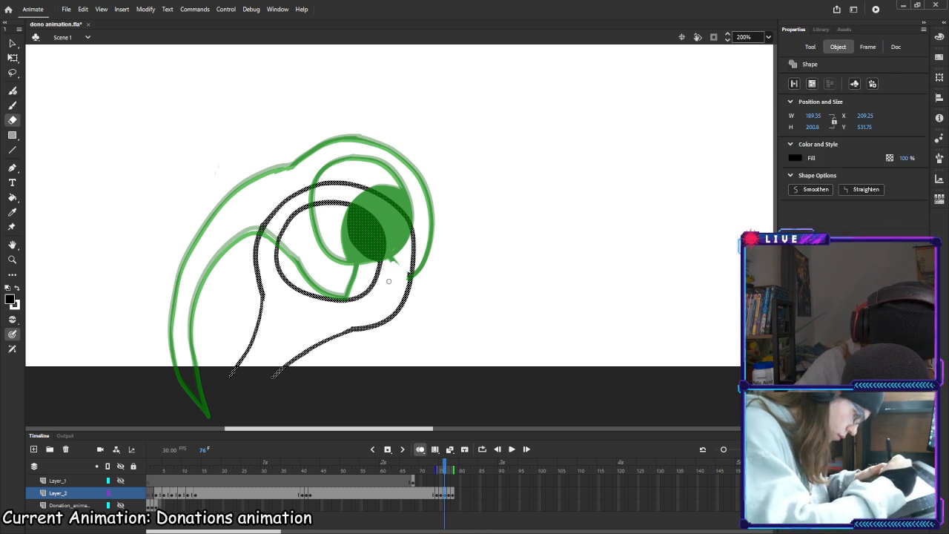
pyautogui.moveTo(388, 281)
pyautogui.mouseDown()
pyautogui.moveTo(410, 275)
pyautogui.moveTo(391, 269)
pyautogui.mouseUp()
pyautogui.press('b')
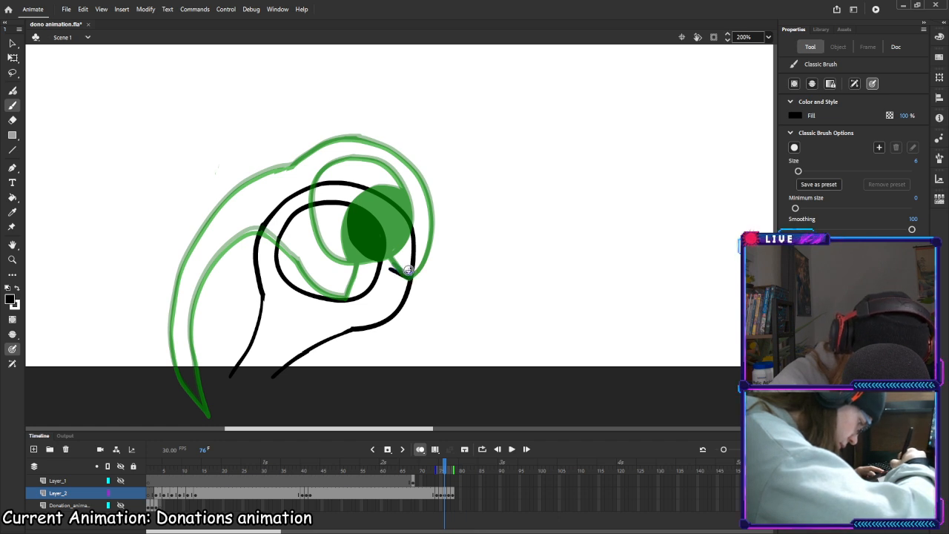
pyautogui.moveTo(410, 271); pyautogui.dragTo(389, 268)
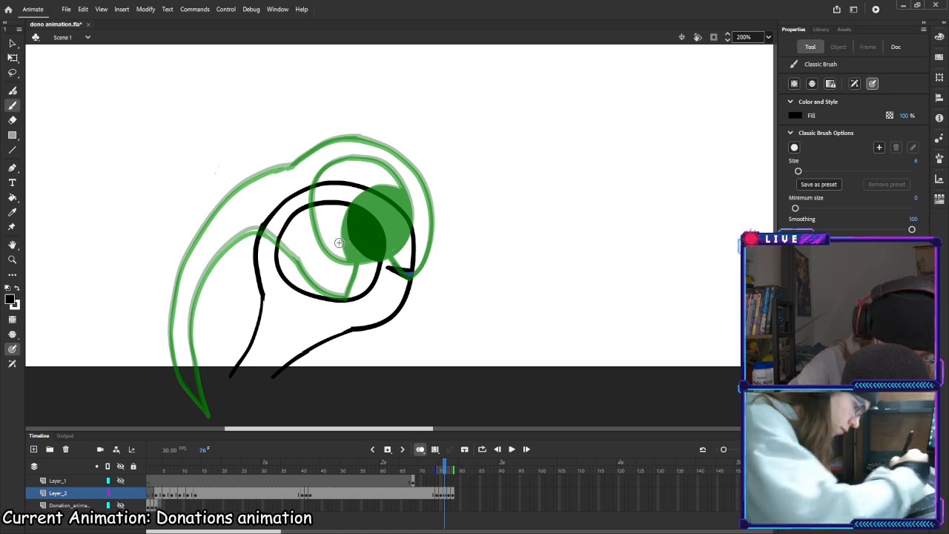
pyautogui.moveTo(381, 263); pyautogui.dragTo(364, 258)
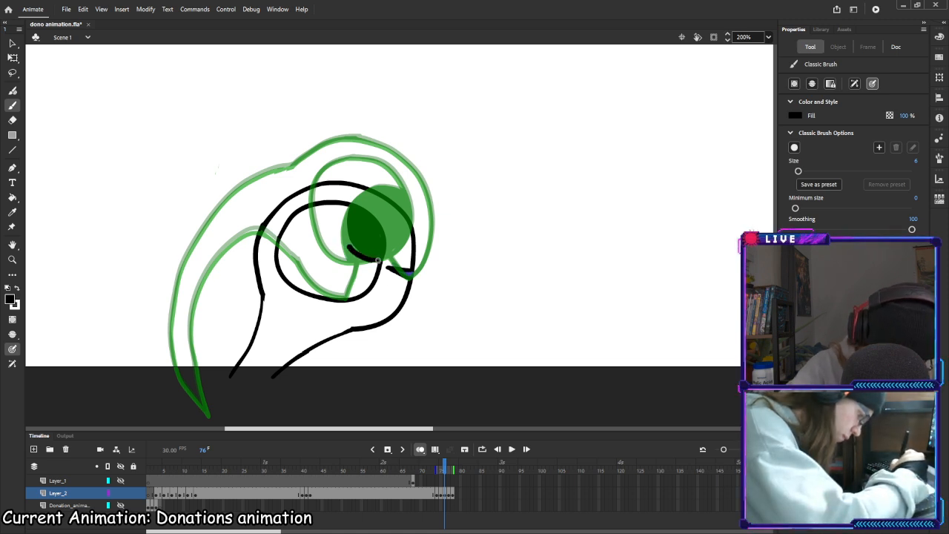
pyautogui.hotkey('ctrl', 'z')
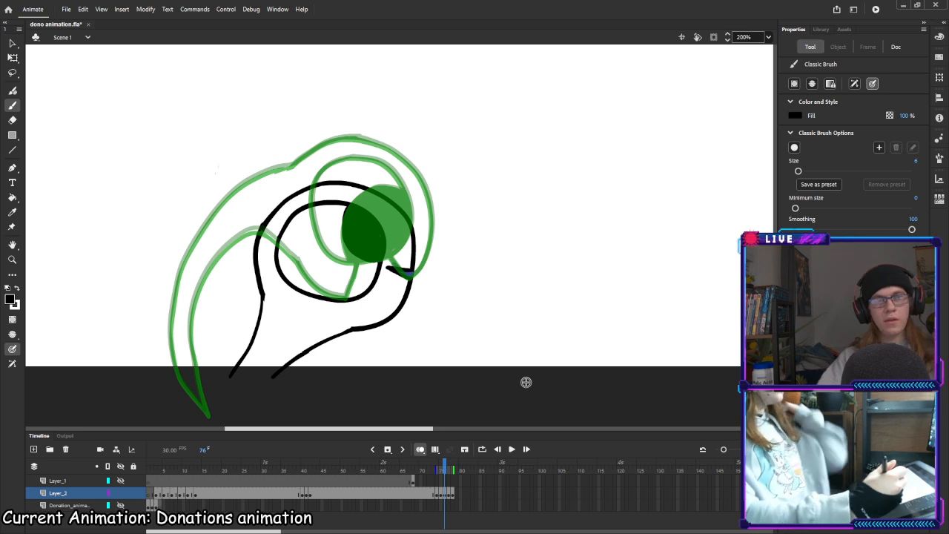
pyautogui.hotkey('ctrl', 's')
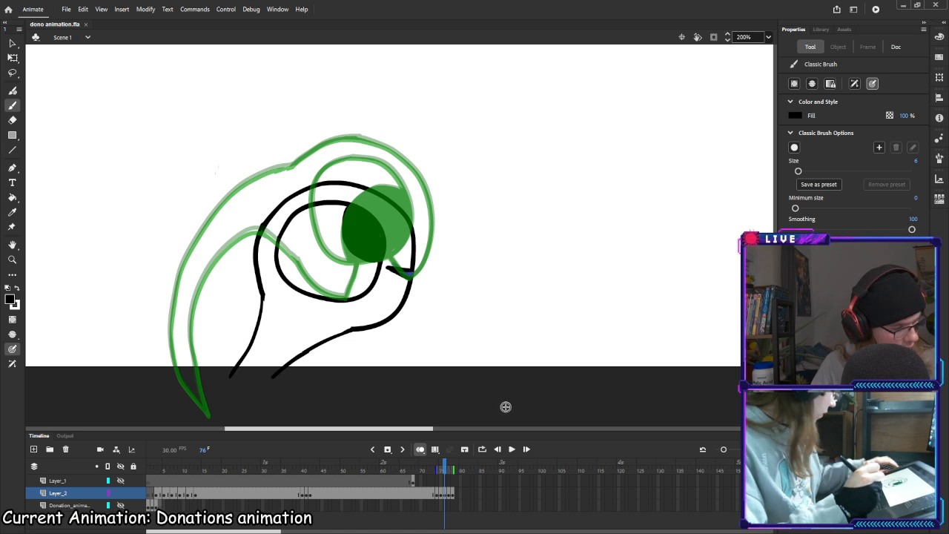
# Hold the frame 76 pose on Layer_2 for five more frames before the lunge
pyautogui.press('F6')
pyautogui.press('F6')
pyautogui.press('F6')
pyautogui.press('F6')
pyautogui.press('F6')
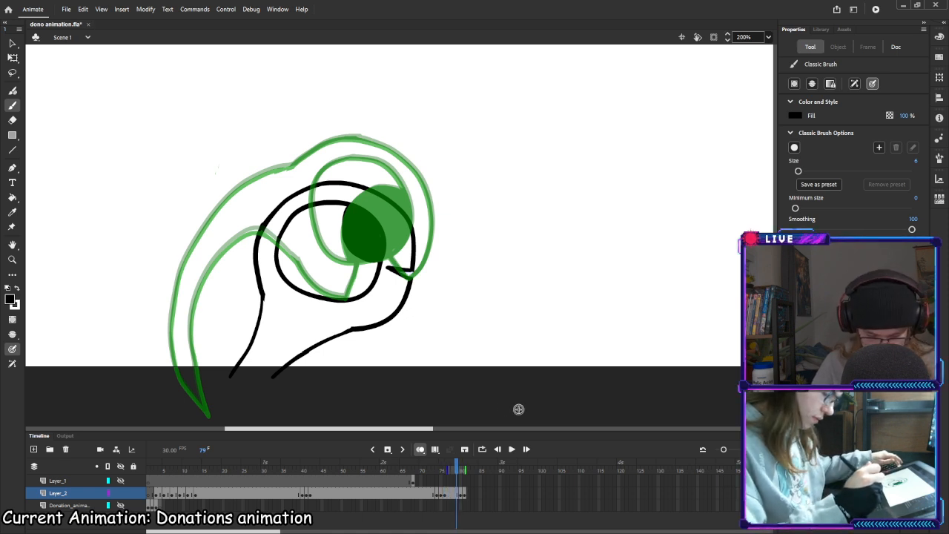
# Turn off onion skinning and step through the mouth and pupil changes up to frame 76
pyautogui.click(422, 451)
pyautogui.moveTo(464, 468); pyautogui.dragTo(433, 468)
pyautogui.press('.')
pyautogui.press('.')
pyautogui.press('.')
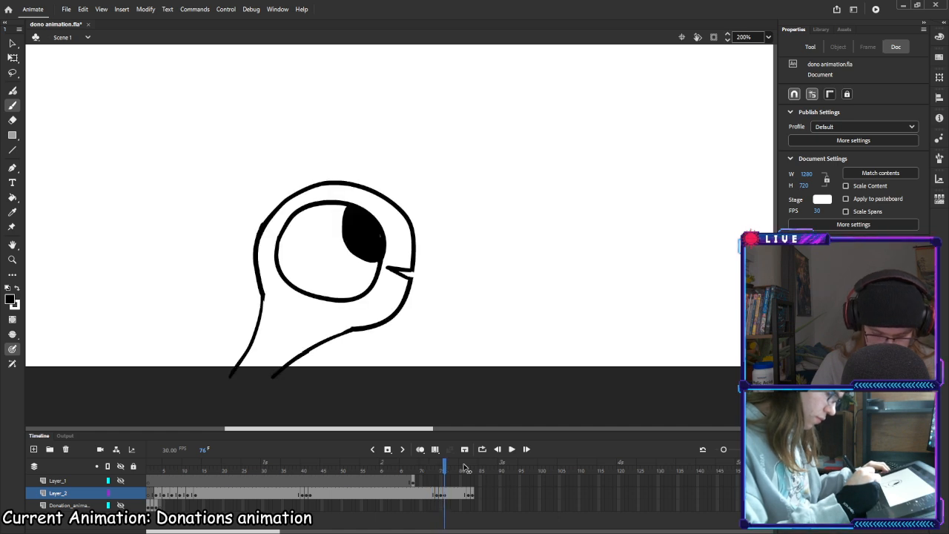
# Step back and forth through frames 73 to 82 to examine how the held pose changes into the lunge
pyautogui.press(',')
pyautogui.press(',')
pyautogui.press(',')
pyautogui.press('.')
pyautogui.press('.')
pyautogui.press('.')
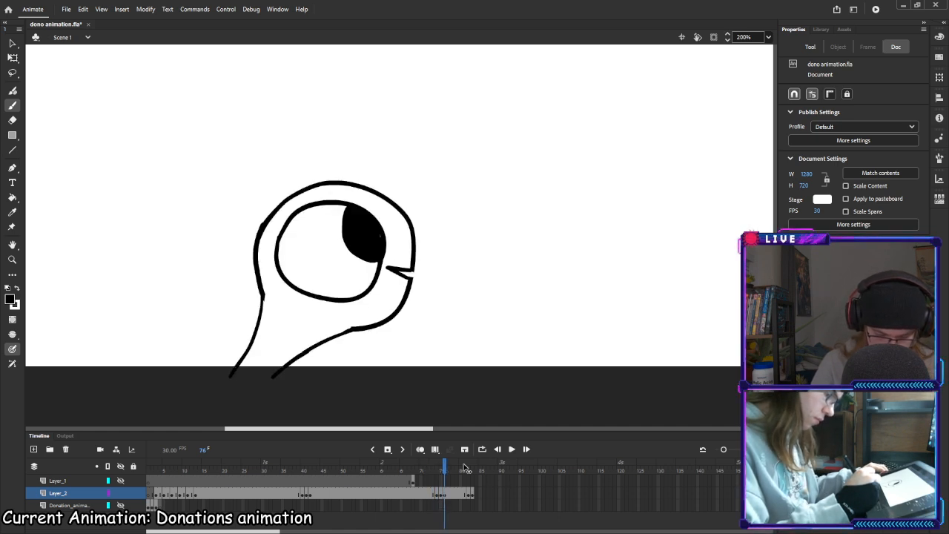
pyautogui.press('.')
pyautogui.press('.')
pyautogui.press('.')
pyautogui.press('.')
pyautogui.press('.')
pyautogui.press('.')
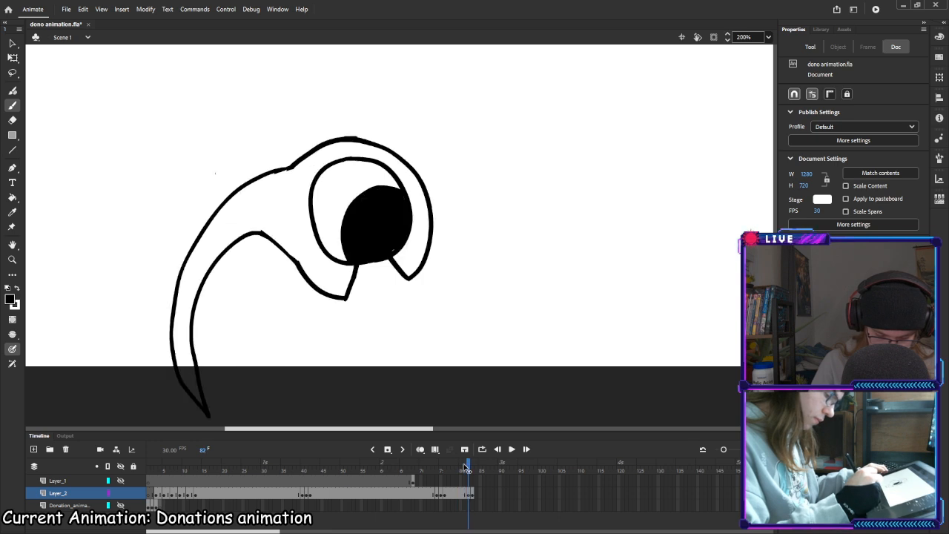
pyautogui.press(',')
pyautogui.press('.')
pyautogui.press(',')
pyautogui.press('.')
pyautogui.press(',')
pyautogui.press('.')
pyautogui.press(',')
pyautogui.press(',')
pyautogui.press(',')
pyautogui.press(',')
pyautogui.press(',')
pyautogui.press(',')
pyautogui.press(',')
pyautogui.press('.')
pyautogui.press('.')
pyautogui.press('.')
pyautogui.press(',')
# Turn on onion skinning at frame 77 of Layer_2 and extend its range forward to the lunge drawing on frame 82
pyautogui.click(463, 482)
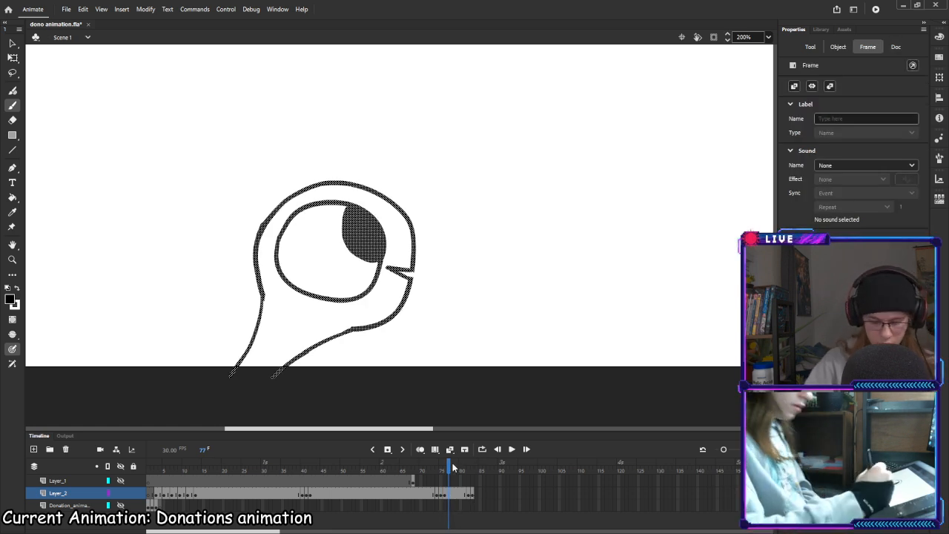
pyautogui.click(420, 450)
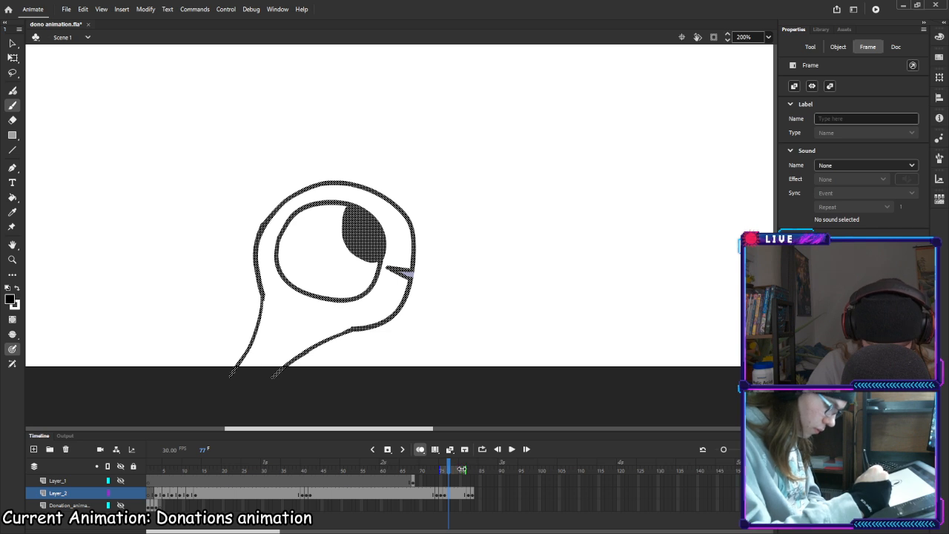
pyautogui.moveTo(462, 469); pyautogui.dragTo(472, 471)
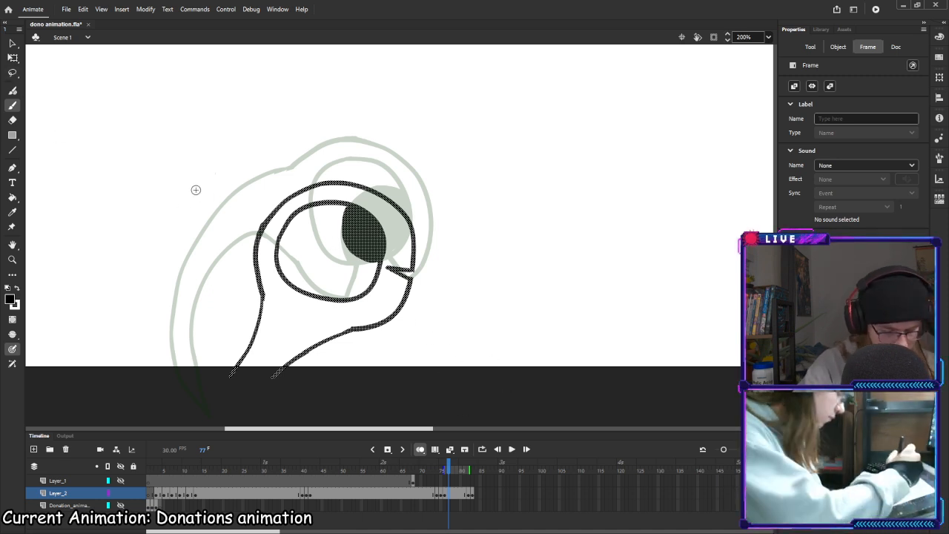
pyautogui.press('q')
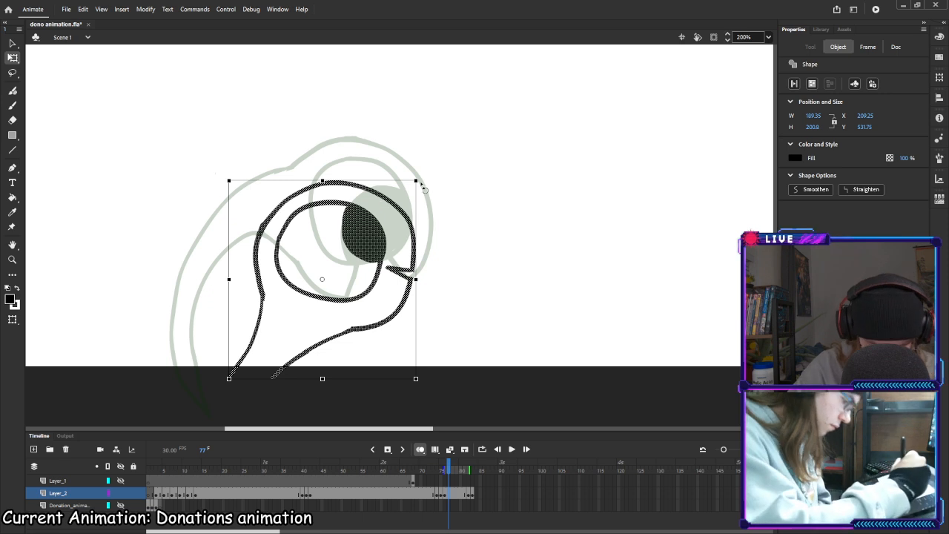
pyautogui.moveTo(422, 182); pyautogui.dragTo(433, 175)
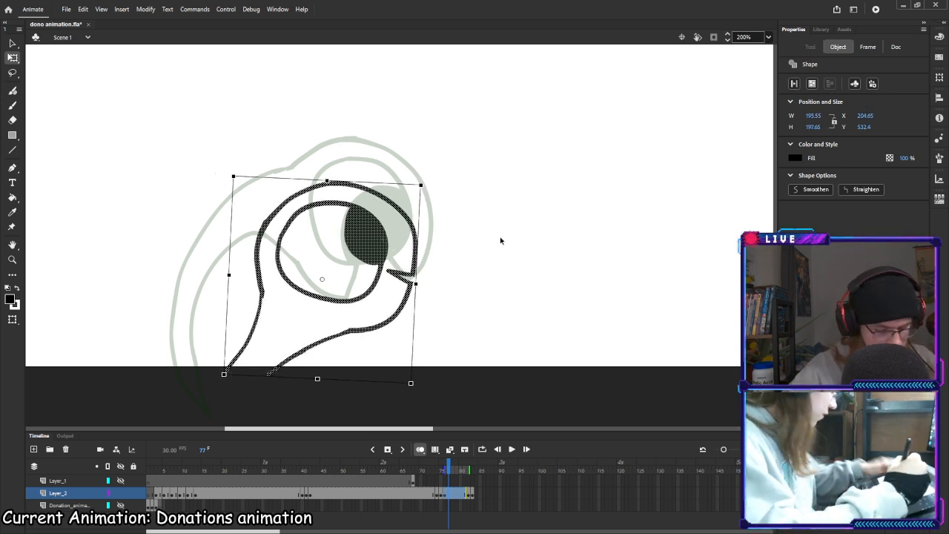
pyautogui.hotkey('ctrl', 'z')
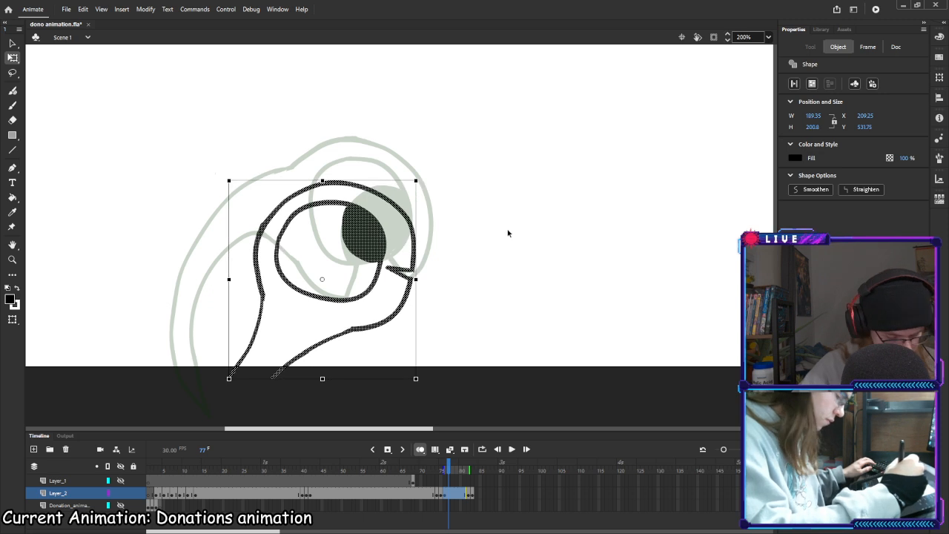
pyautogui.press('F6')
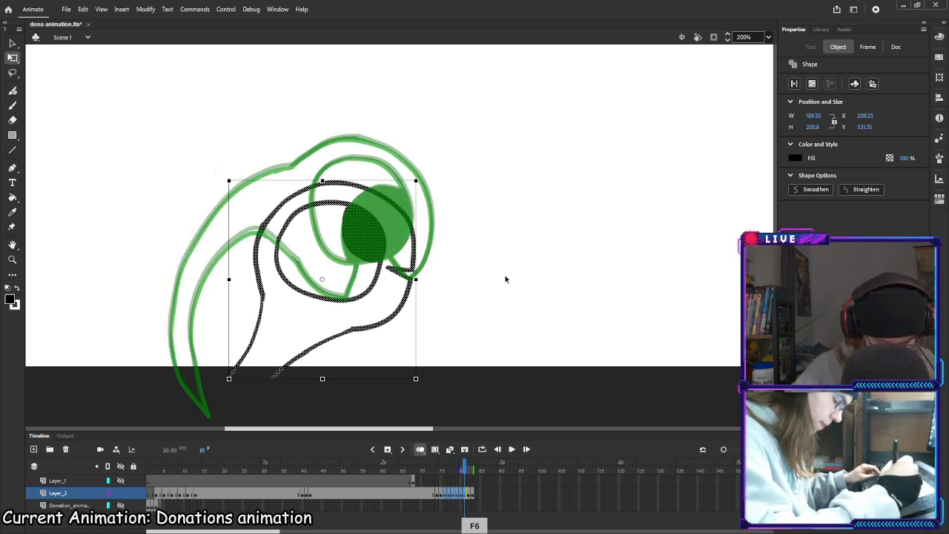
pyautogui.hotkey('ctrl', 'z')
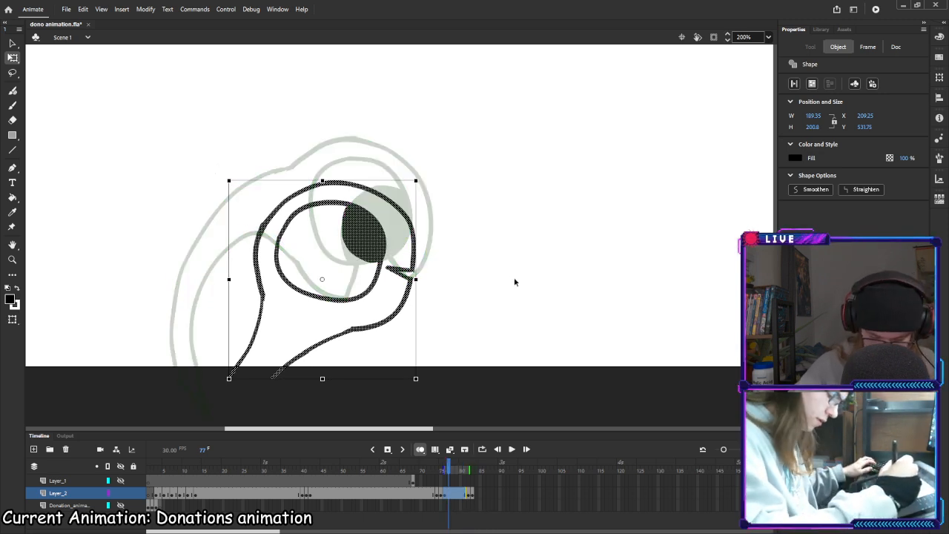
# Insert a keyframe on frame 77 of Layer_2, rotate the creature slightly clockwise, and nudge it upward and a touch left
pyautogui.click(449, 495)
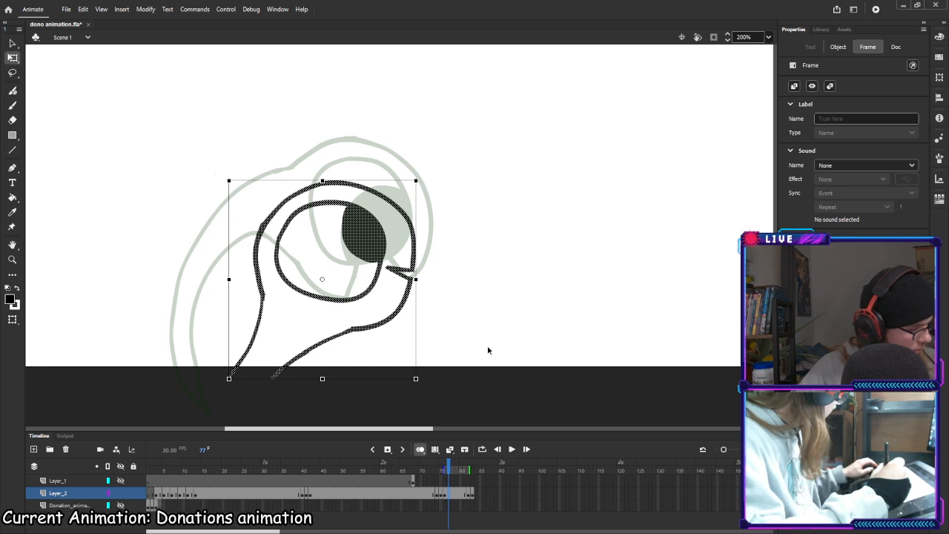
pyautogui.press('F6')
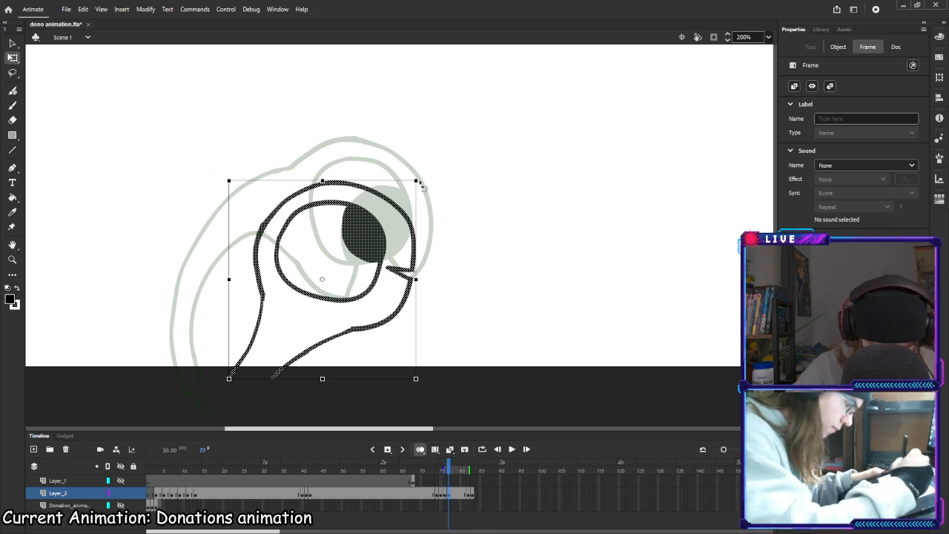
pyautogui.moveTo(424, 183); pyautogui.dragTo(429, 188)
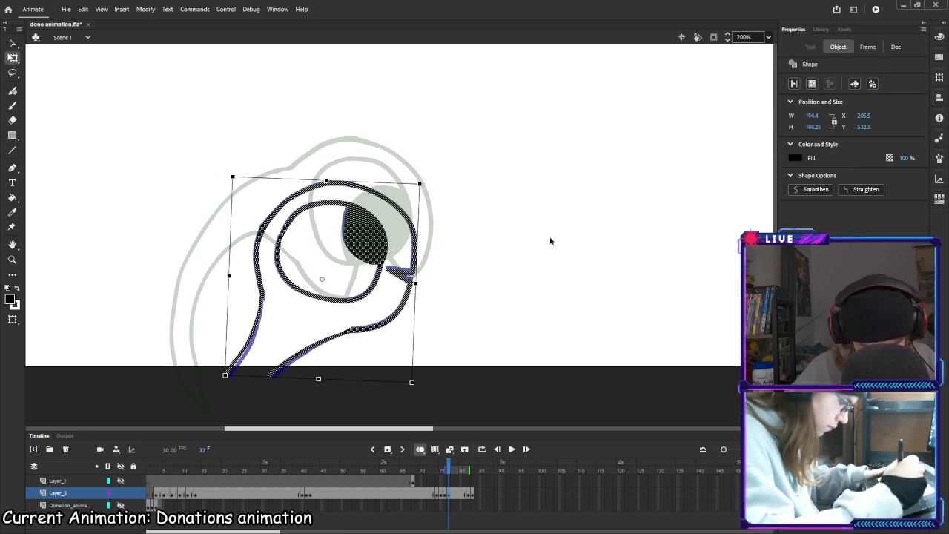
pyautogui.press('Up')
pyautogui.press('Up')
pyautogui.press('Up')
pyautogui.press('Up')
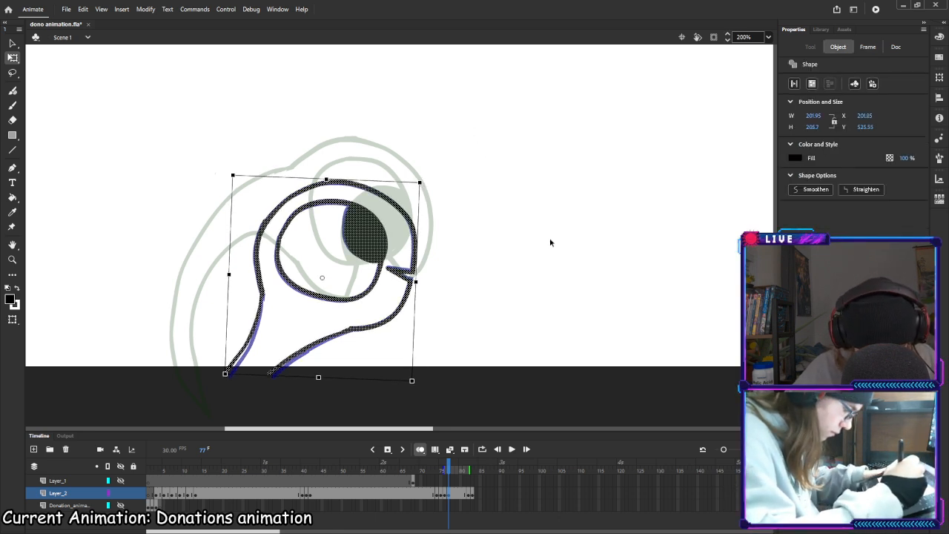
pyautogui.press('Left')
pyautogui.press('Up')
pyautogui.press('Up')
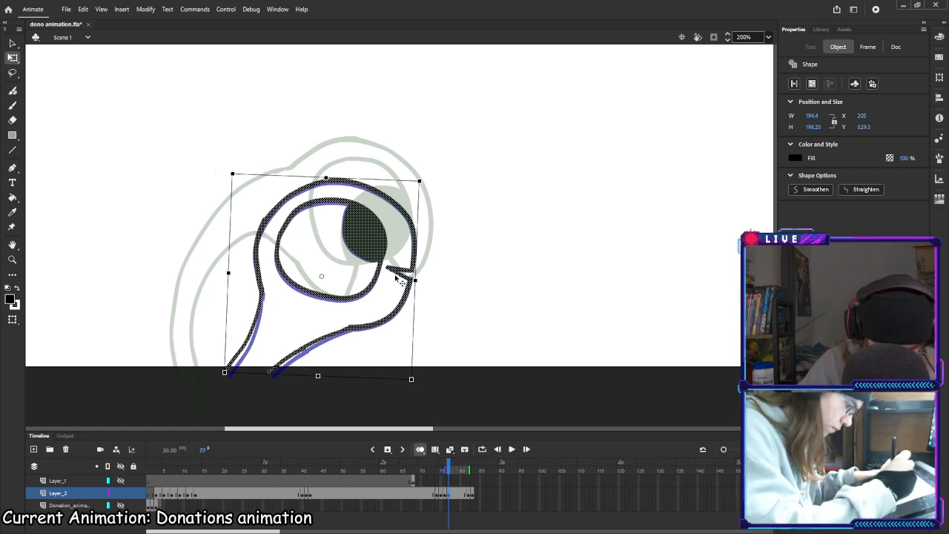
# Enlarge the pupil on frame 77 by outlining a wider left edge and filling the gap with black
pyautogui.press('e')
pyautogui.press('b')
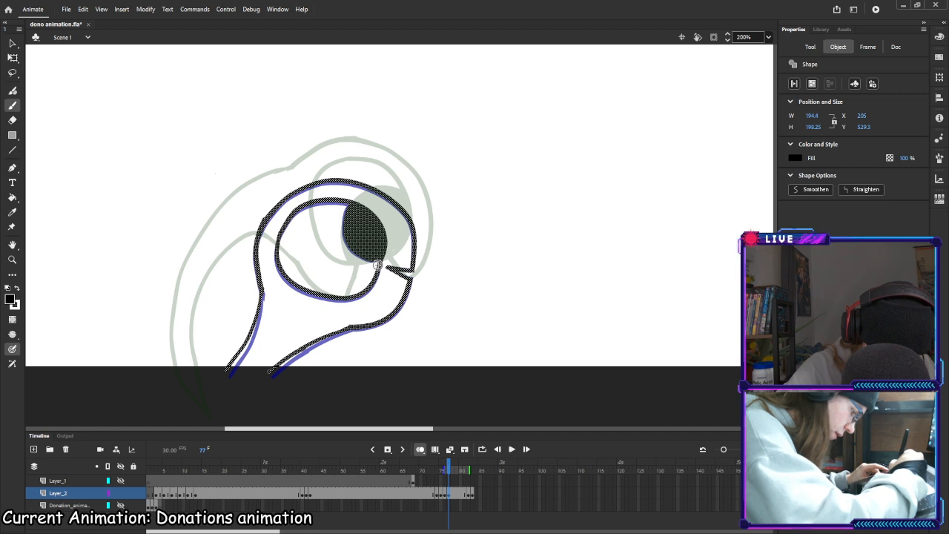
pyautogui.moveTo(375, 265)
pyautogui.mouseDown()
pyautogui.moveTo(345, 260)
pyautogui.moveTo(334, 245)
pyautogui.moveTo(346, 203)
pyautogui.mouseUp()
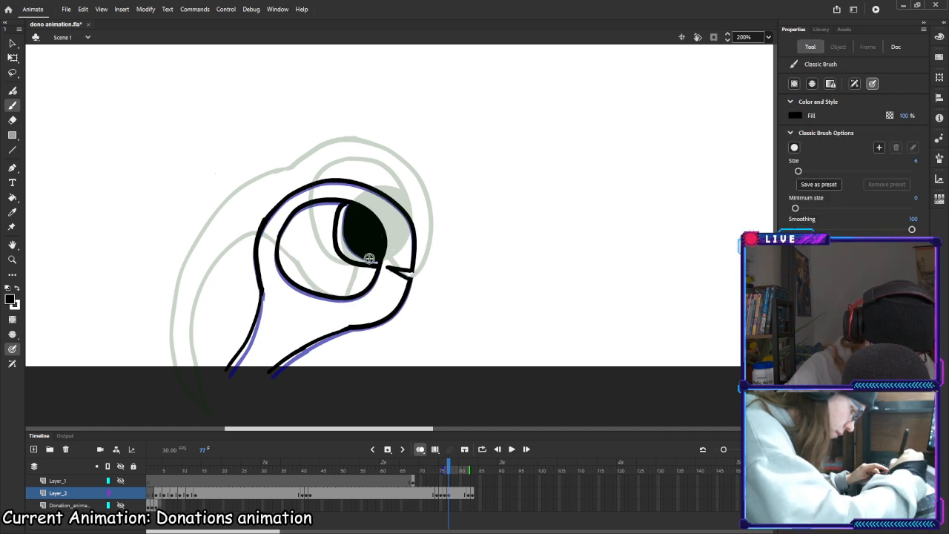
pyautogui.moveTo(353, 256); pyautogui.dragTo(341, 232)
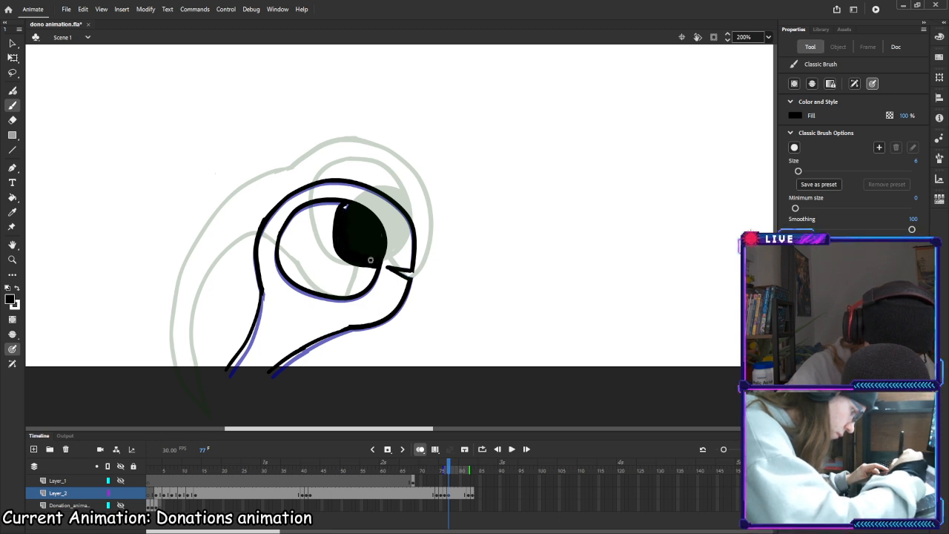
# Erase the small mouth notch on frame 77 and redraw it as a wider wedge-shaped opening reaching the eye
pyautogui.press('e')
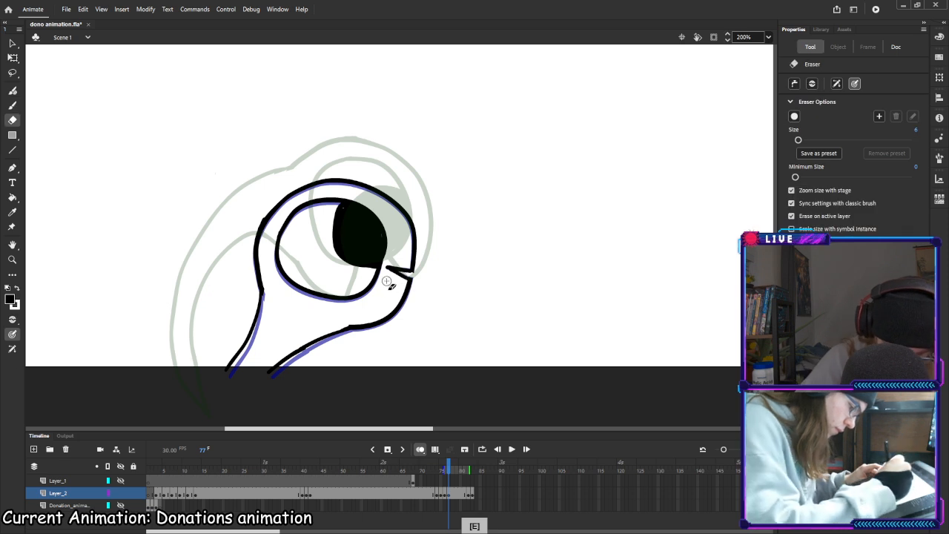
pyautogui.moveTo(387, 258); pyautogui.dragTo(405, 276)
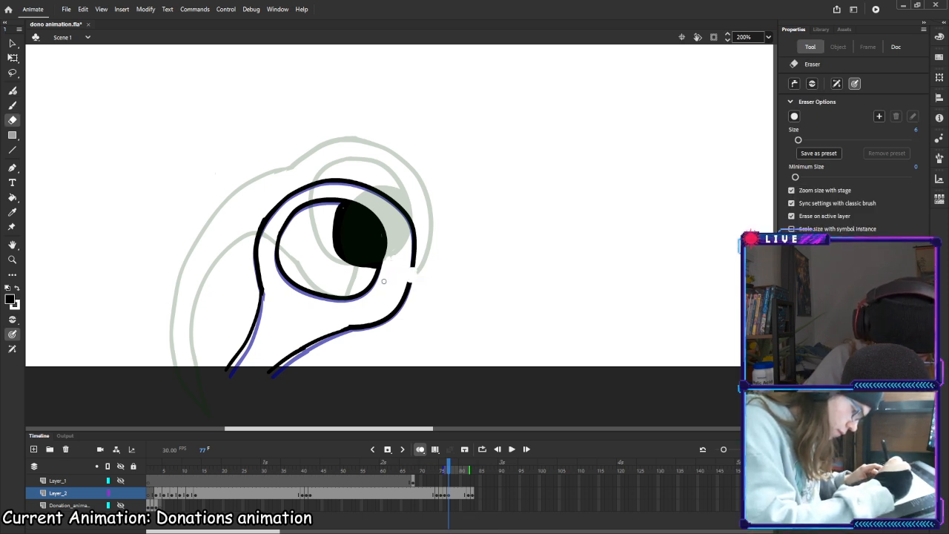
pyautogui.press('b')
pyautogui.moveTo(407, 285); pyautogui.dragTo(413, 265)
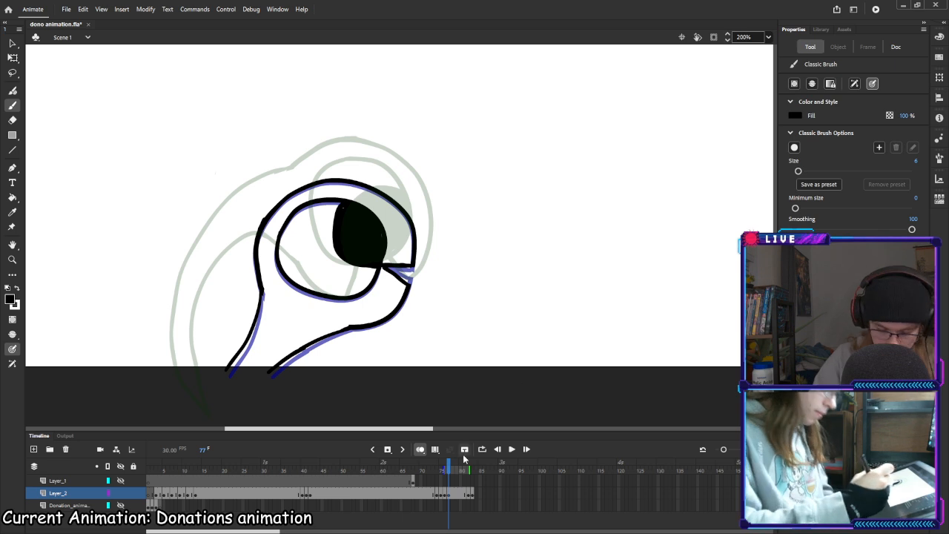
# Go to frame 78 of Layer_2, extend the onion skin range backward to show the earlier pose, and save the file
pyautogui.click(454, 495)
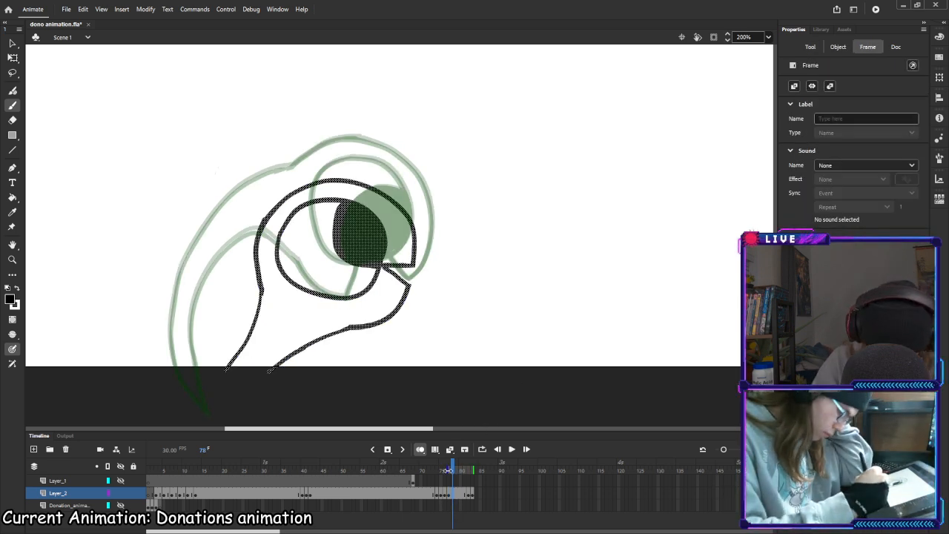
pyautogui.moveTo(448, 470); pyautogui.dragTo(443, 471)
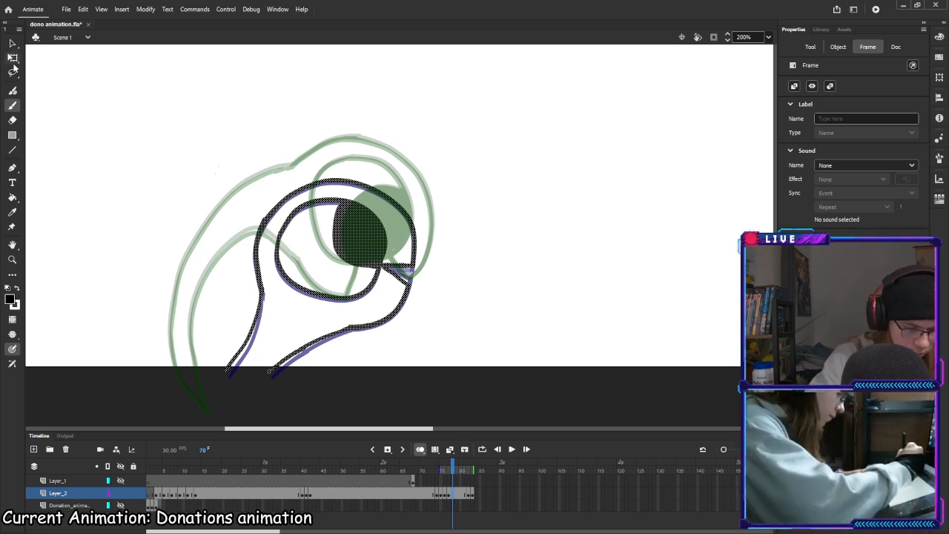
pyautogui.click(458, 494)
pyautogui.click(453, 494)
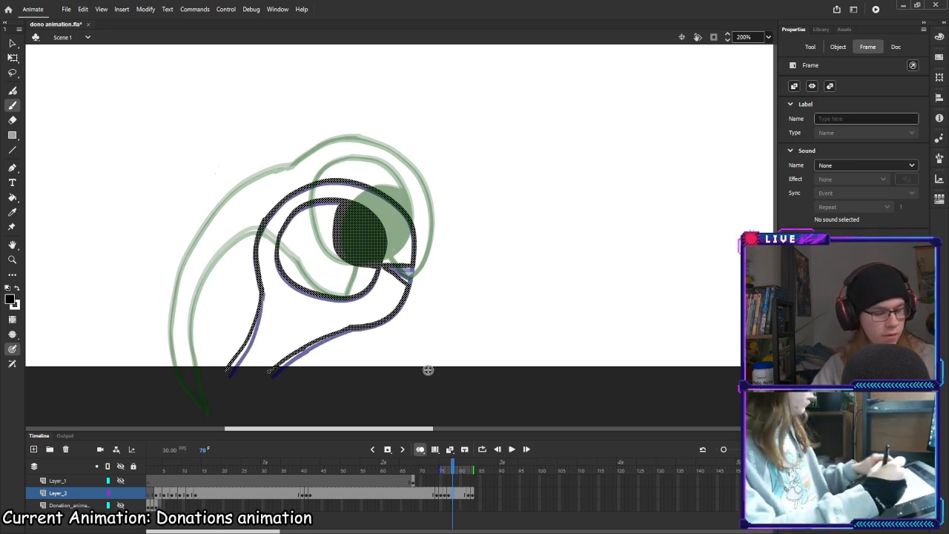
pyautogui.hotkey('ctrl', 's')
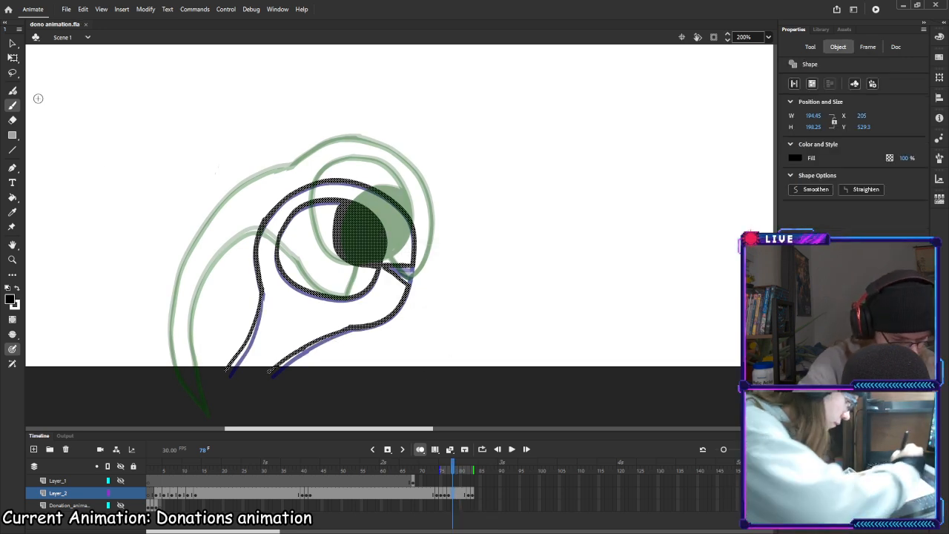
# Try rotating the creature on frame 78 a few degrees further clockwise and shifting it upward toward the lunge pose
pyautogui.click(13, 58)
pyautogui.moveTo(425, 177); pyautogui.dragTo(428, 185)
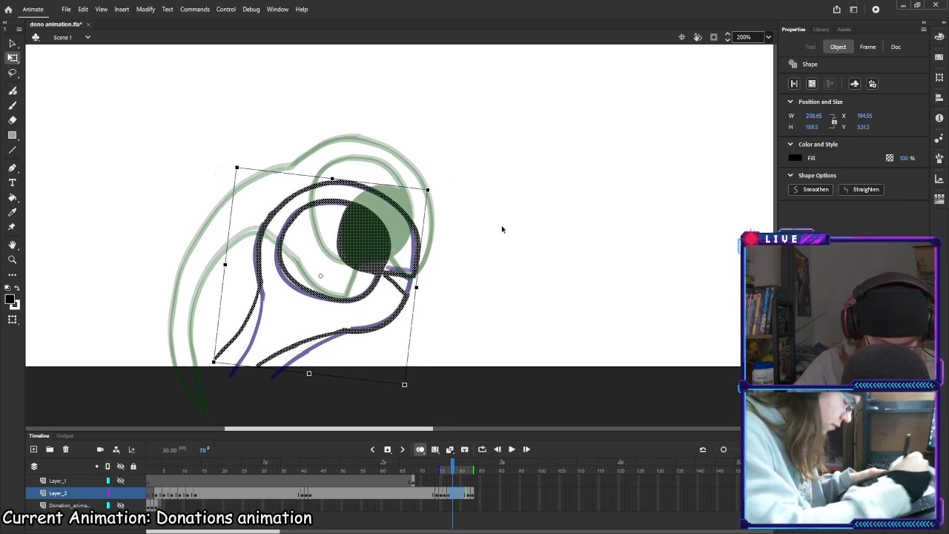
pyautogui.press('Up')
pyautogui.press('Up')
pyautogui.press('Up')
pyautogui.press('Up')
pyautogui.press('Up')
pyautogui.press('Up')
pyautogui.press('Up')
pyautogui.press('Up')
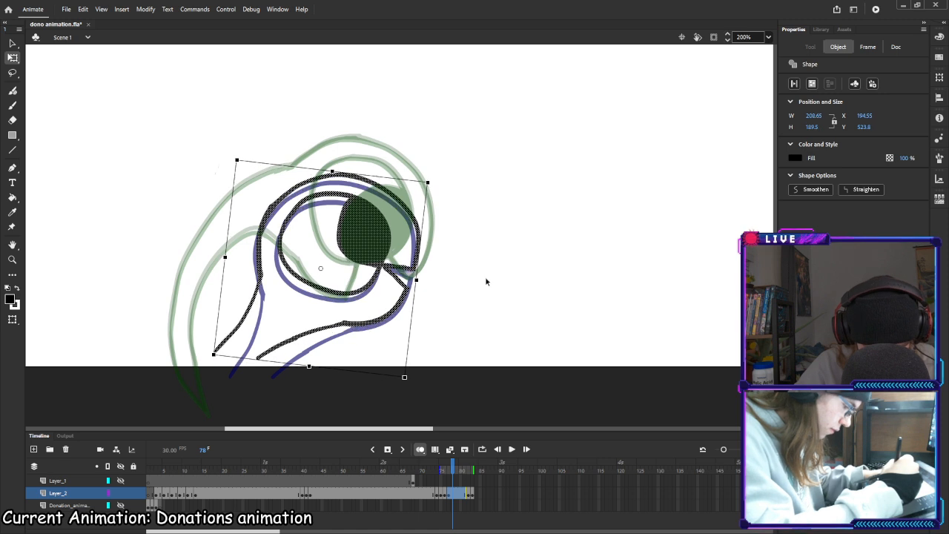
pyautogui.press('Up')
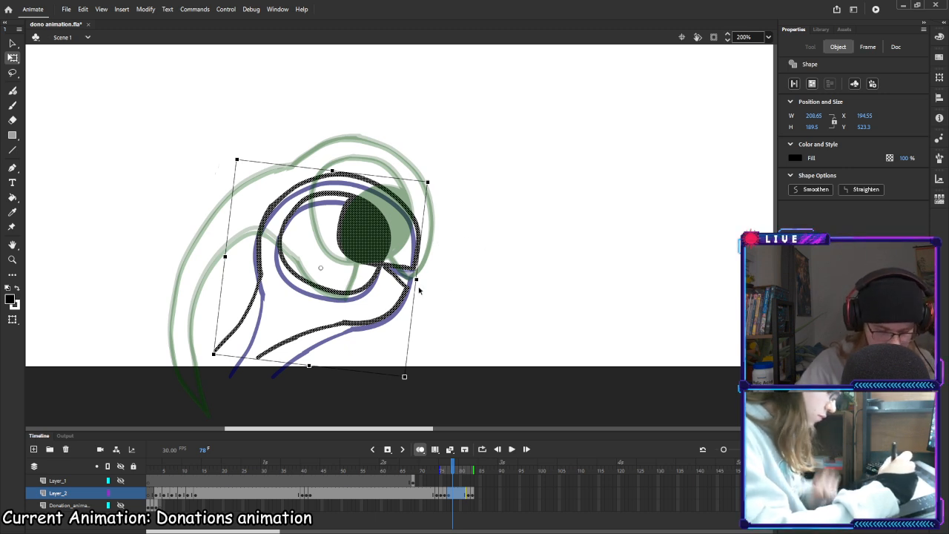
# Turn off onion skinning and step through frames 70 to 78 to examine the motion from the smile into the opening mouth
pyautogui.click(458, 496)
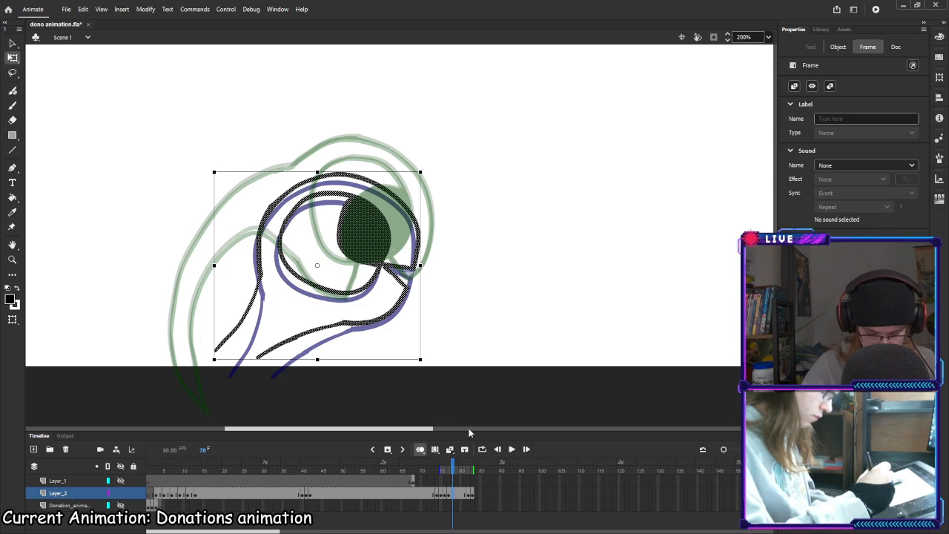
pyautogui.moveTo(452, 471); pyautogui.dragTo(445, 469)
pyautogui.press(',')
pyautogui.press(',')
pyautogui.press(',')
pyautogui.press(',')
pyautogui.press(',')
pyautogui.press(',')
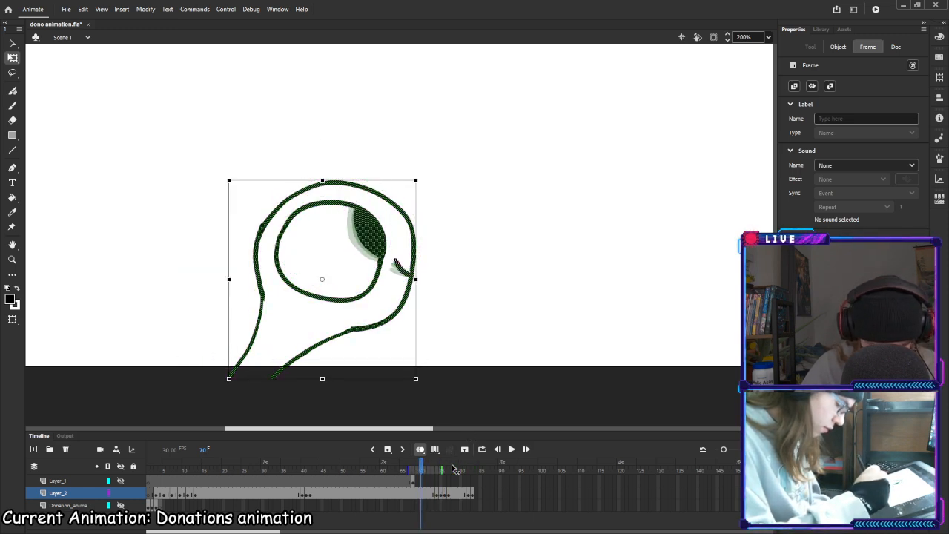
pyautogui.press('.')
pyautogui.press('.')
pyautogui.press('.')
pyautogui.click(421, 449)
pyautogui.click(431, 462)
pyautogui.press('.')
pyautogui.press('.')
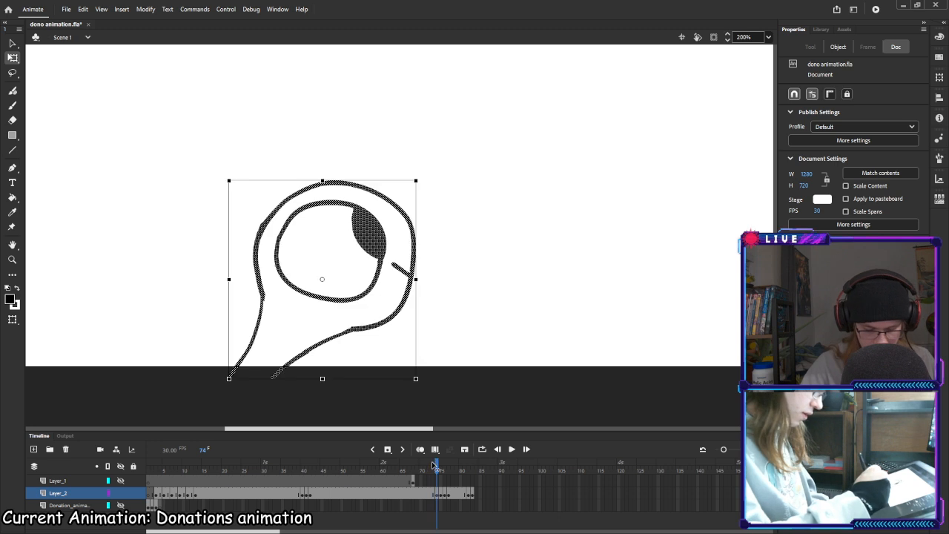
pyautogui.press('.')
pyautogui.press('.')
pyautogui.press('.')
pyautogui.press('.')
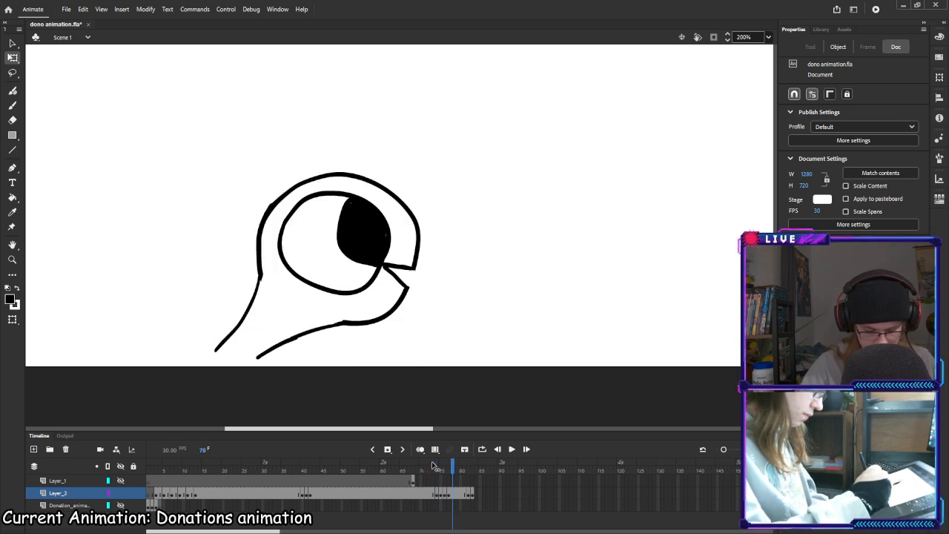
# Undo the rotation and upward shift of the creature on frame 78, and step back to check frames 76 and 77
pyautogui.click(432, 460)
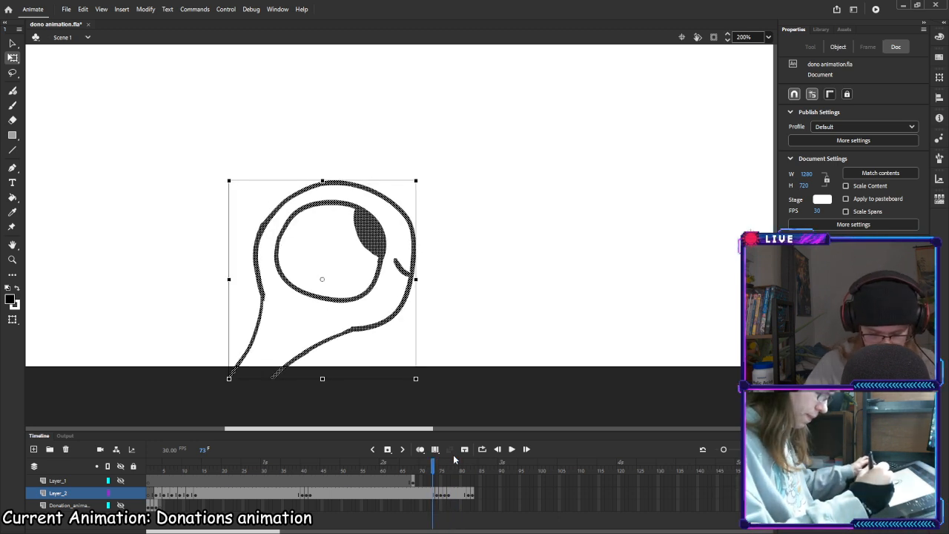
pyautogui.click(452, 461)
pyautogui.hotkey('ctrl', 'z')
pyautogui.hotkey('ctrl', 'z')
pyautogui.hotkey('ctrl', 'z')
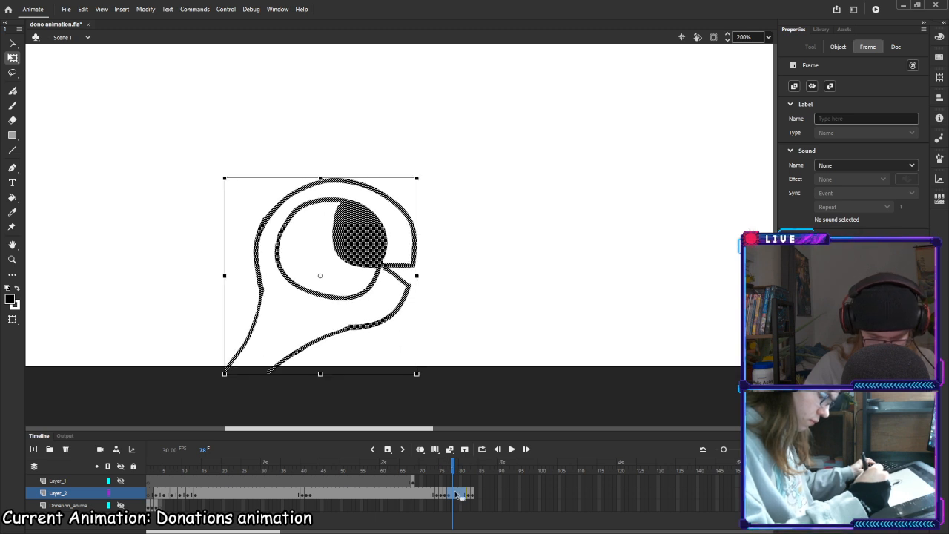
pyautogui.click(453, 467)
pyautogui.press(',')
pyautogui.press(',')
pyautogui.press('.')
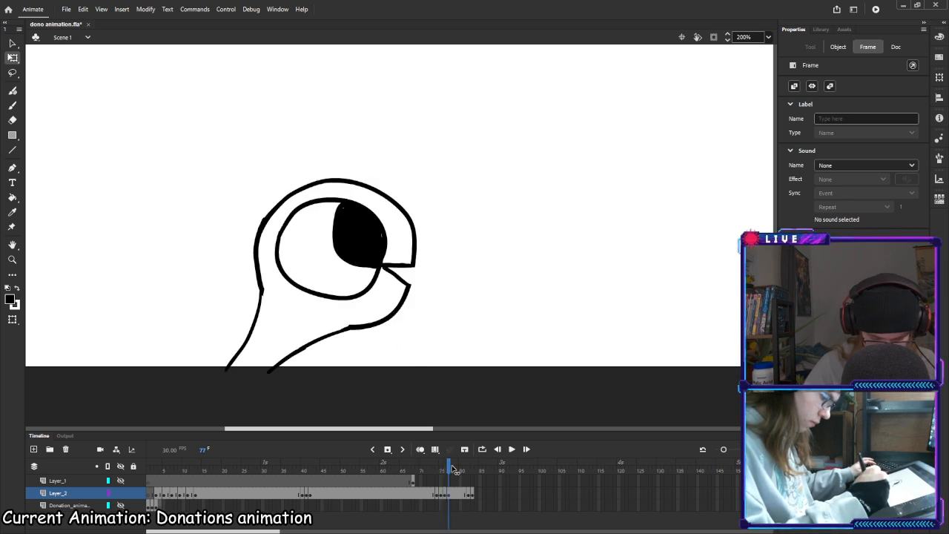
# Show the onion skin on frame 78 and try rotating the creature a few degrees clockwise and nudging it upward
pyautogui.click(454, 470)
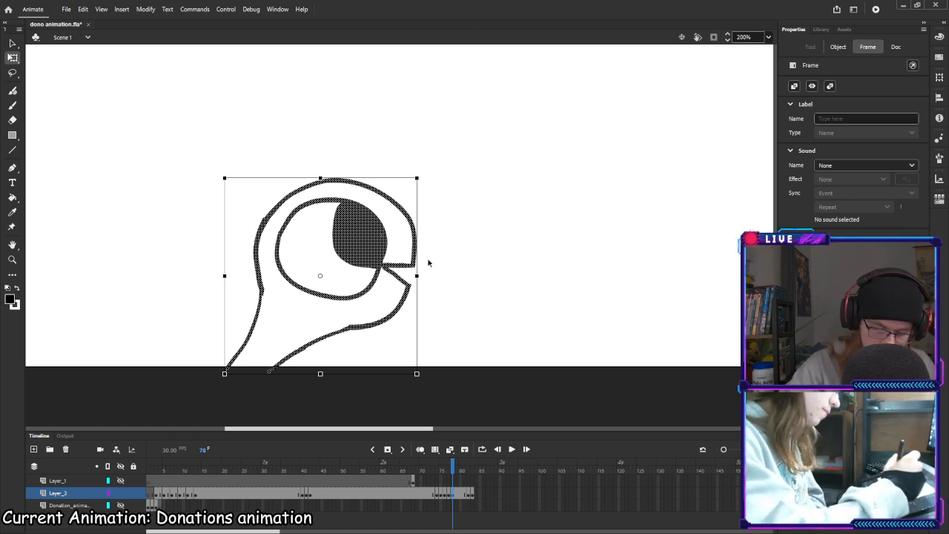
pyautogui.click(420, 450)
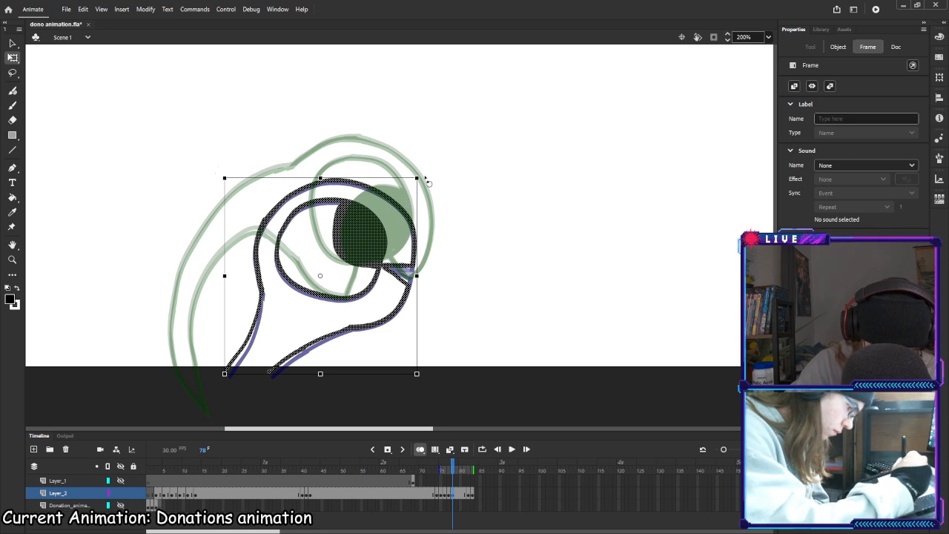
pyautogui.moveTo(422, 178); pyautogui.dragTo(426, 179)
pyautogui.press('Up')
pyautogui.press('Up')
pyautogui.press('Up')
pyautogui.press('Up')
pyautogui.press('Up')
pyautogui.press('Up')
pyautogui.press('Up')
pyautogui.press('Up')
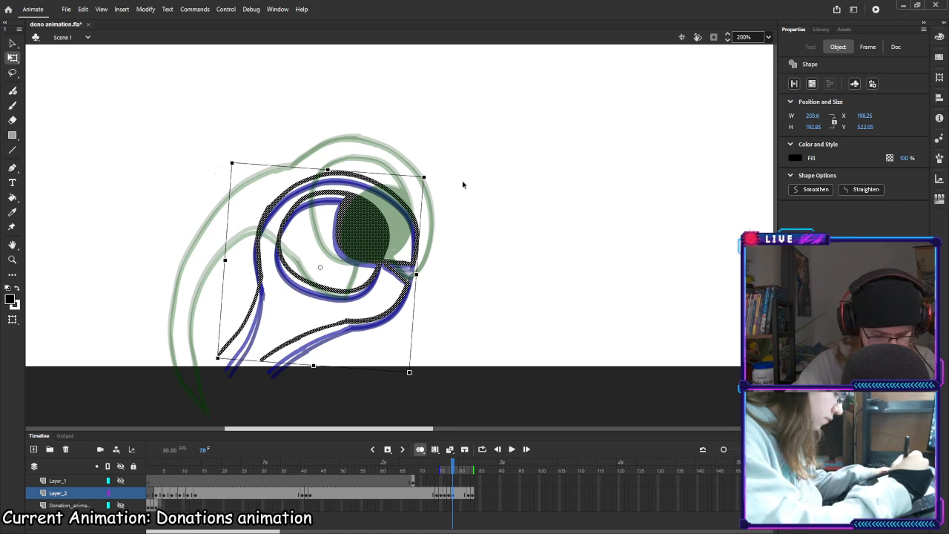
# Undo the creature's rotation and upward nudge on frame 78 and the redrawn pupil and mouth on frame 77
pyautogui.hotkey('ctrl', 'z')
pyautogui.hotkey('ctrl', 'z')
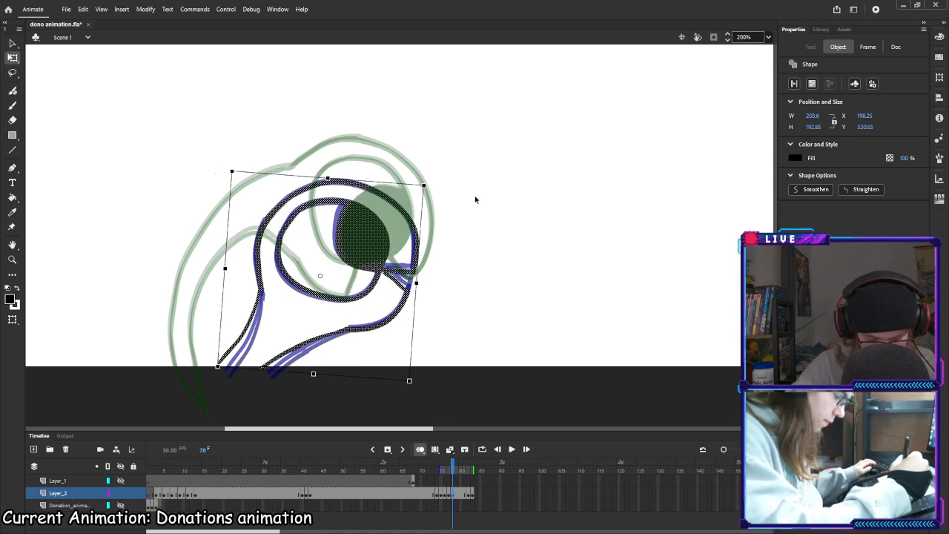
pyautogui.hotkey('ctrl', 'z')
pyautogui.hotkey('ctrl', 'z')
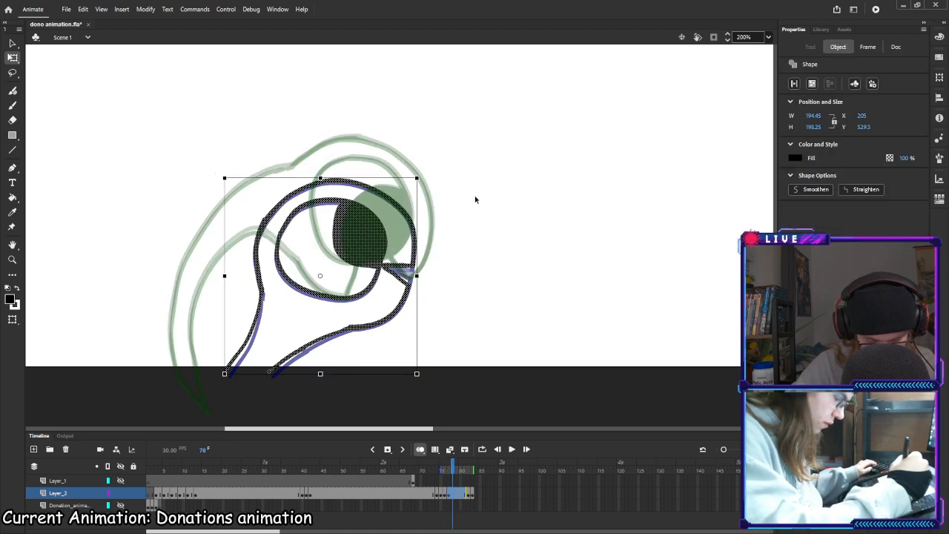
pyautogui.press(',')
pyautogui.hotkey('ctrl', 'z')
pyautogui.hotkey('ctrl', 'z')
pyautogui.hotkey('ctrl', 'z')
pyautogui.hotkey('ctrl', 'z')
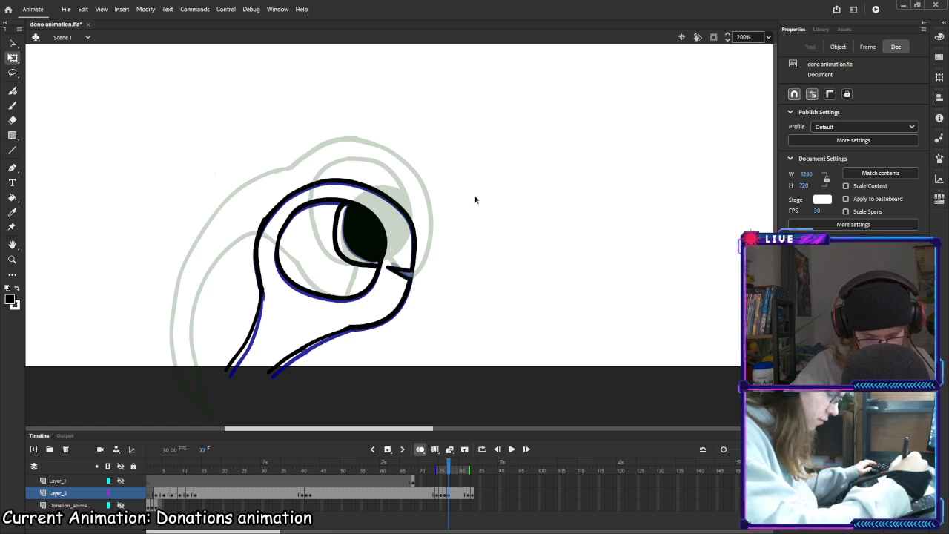
pyautogui.hotkey('ctrl', 'z')
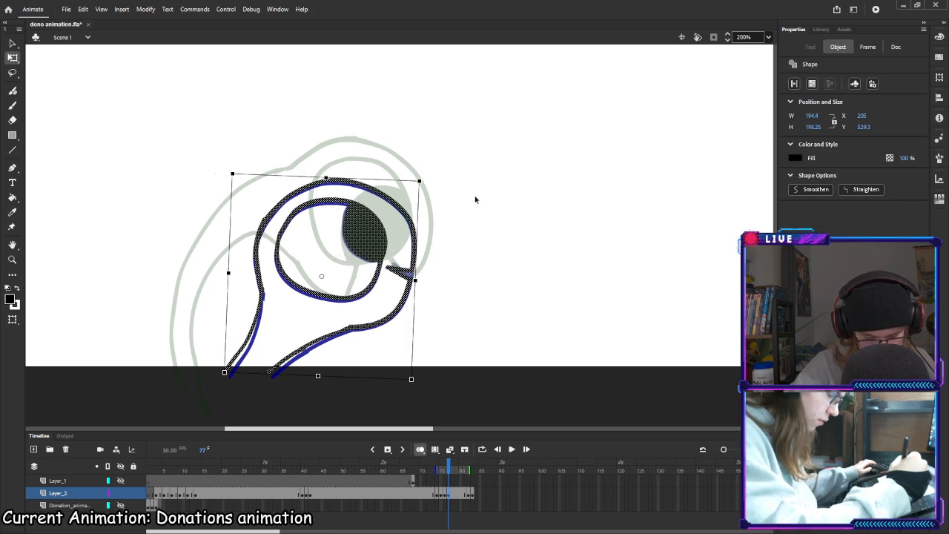
# On a keyframe at frame 78, erase the mouth lines, extend the pupil toward the back of the eye, and redraw the mouth opened wider
pyautogui.click(453, 496)
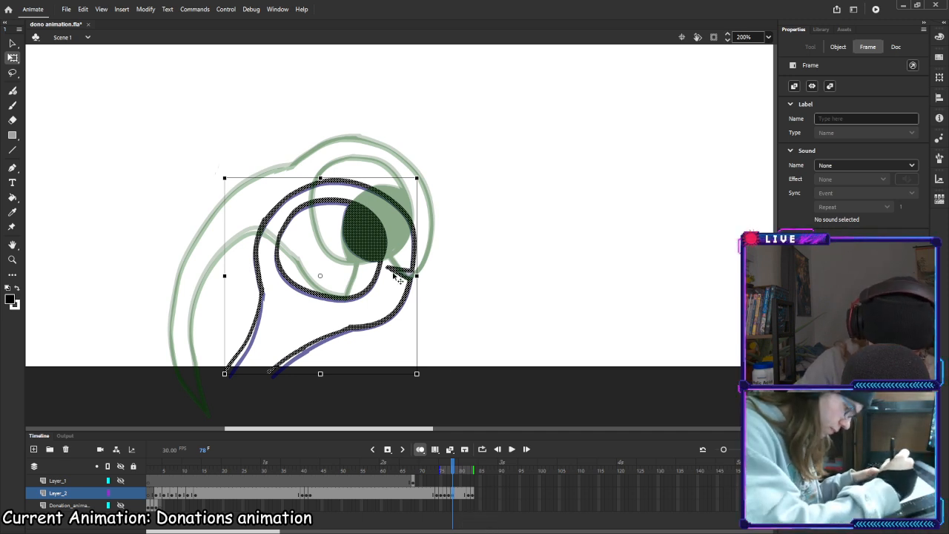
pyautogui.press('e')
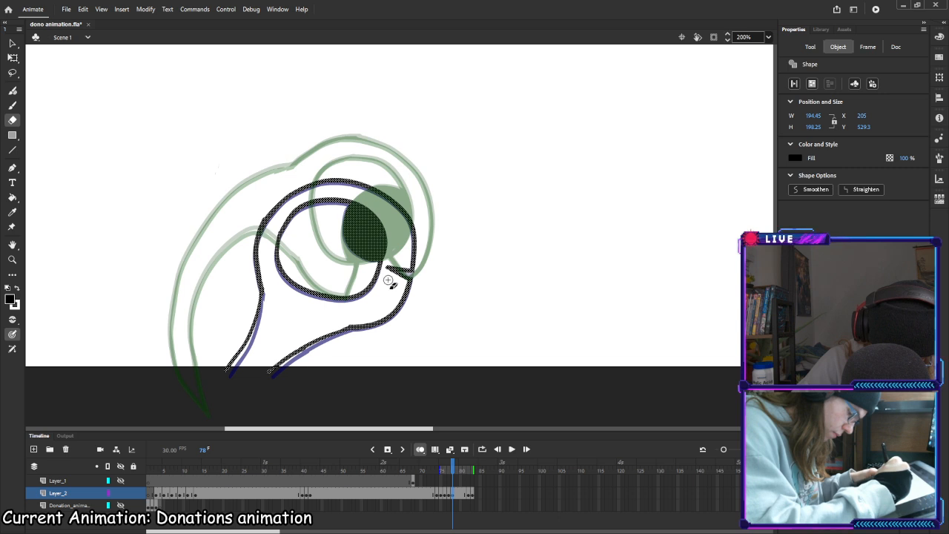
pyautogui.moveTo(386, 282); pyautogui.dragTo(394, 269)
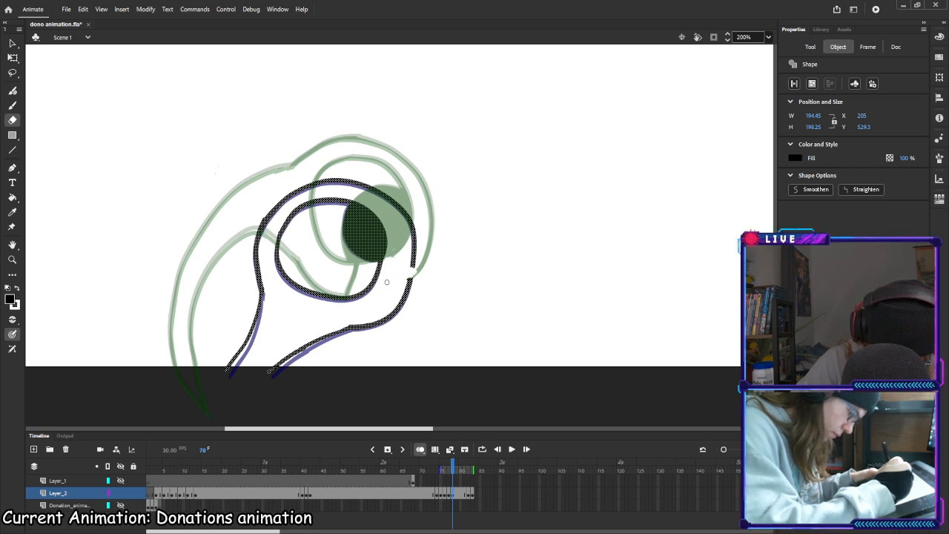
pyautogui.moveTo(386, 282); pyautogui.dragTo(417, 282)
pyautogui.press('b')
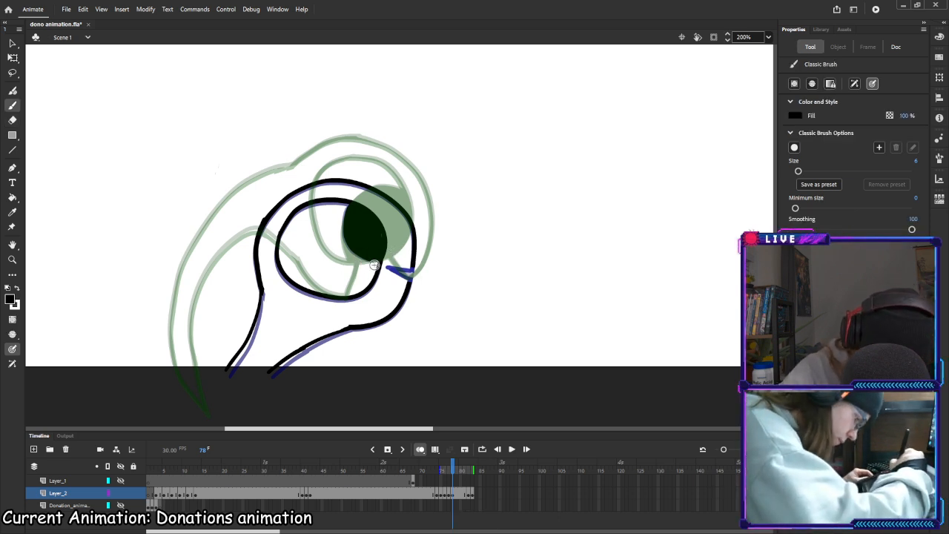
pyautogui.moveTo(378, 267)
pyautogui.mouseDown()
pyautogui.moveTo(335, 237)
pyautogui.moveTo(338, 212)
pyautogui.moveTo(348, 252)
pyautogui.moveTo(371, 261)
pyautogui.moveTo(347, 221)
pyautogui.mouseUp()
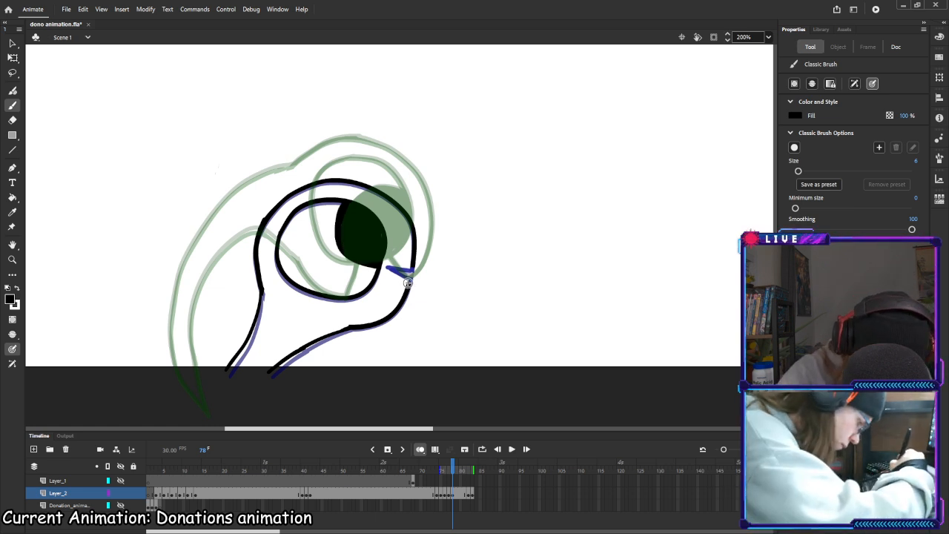
pyautogui.moveTo(409, 284)
pyautogui.mouseDown()
pyautogui.moveTo(383, 268)
pyautogui.moveTo(413, 268)
pyautogui.mouseUp()
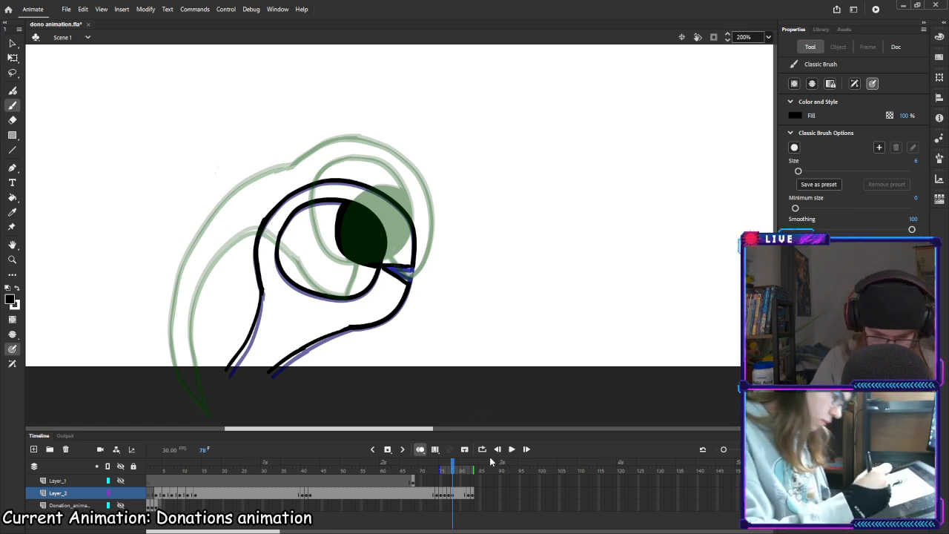
# Turn off onion skinning and step through the frames leading up to frame 78 to examine the mouth opening
pyautogui.click(455, 468)
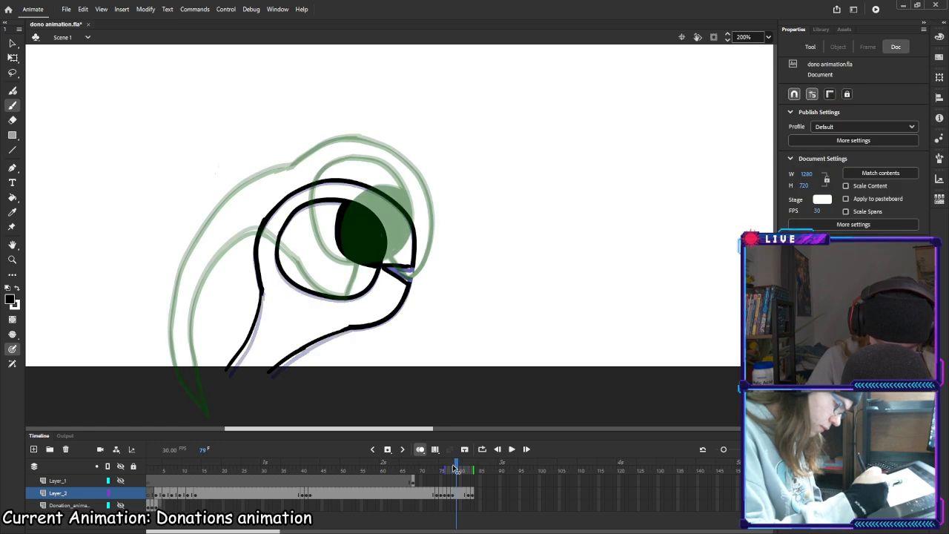
pyautogui.moveTo(459, 471); pyautogui.dragTo(438, 467)
pyautogui.press('.')
pyautogui.press('.')
pyautogui.press('.')
pyautogui.press('.')
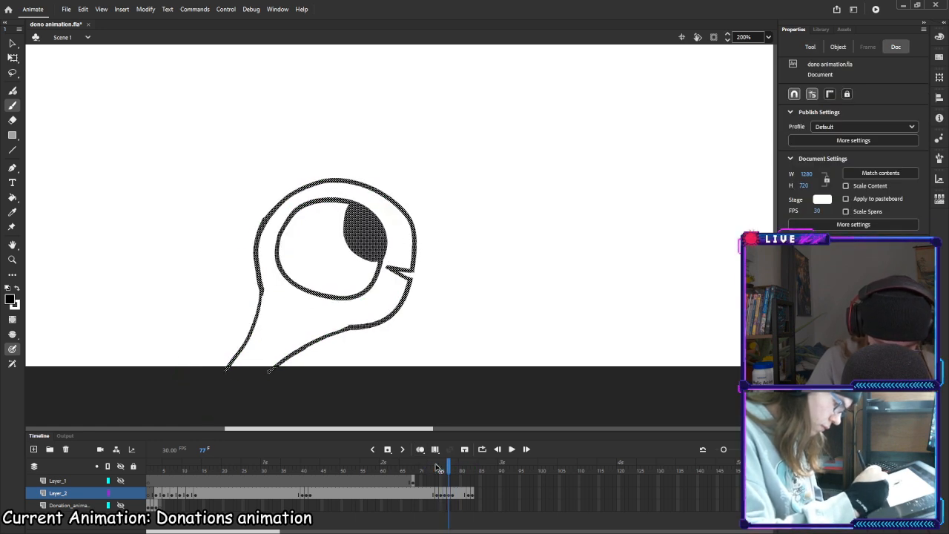
pyautogui.press('.')
pyautogui.press(',')
pyautogui.press(',')
pyautogui.press('.')
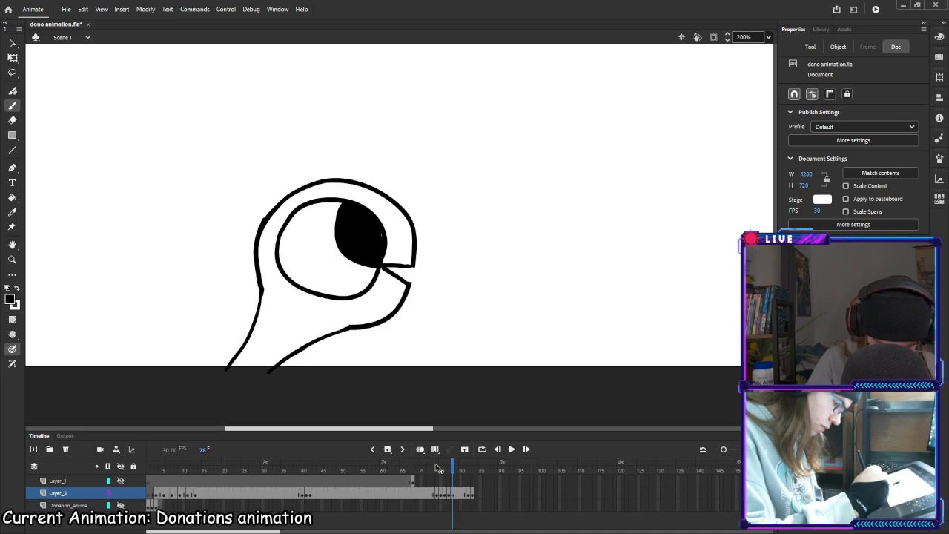
# With onion skinning on, rotate the creature on frame 78 a few degrees clockwise, nudge it upward and slightly right, and save the file
pyautogui.click(453, 494)
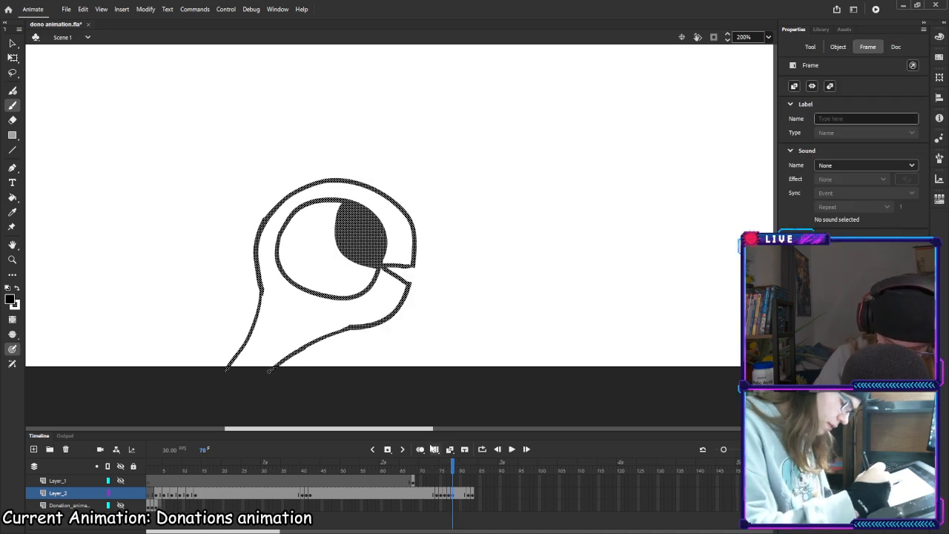
pyautogui.click(420, 449)
pyautogui.press('q')
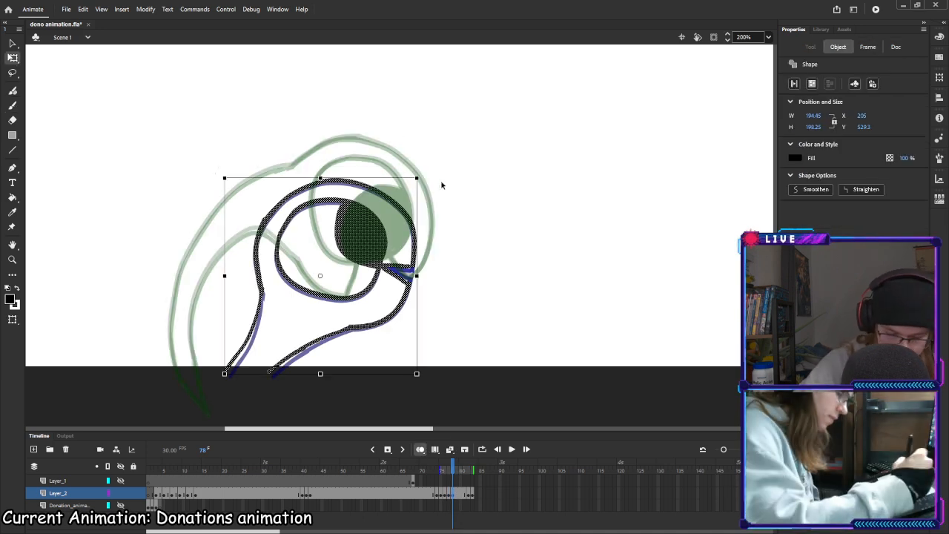
pyautogui.moveTo(425, 176); pyautogui.dragTo(425, 176)
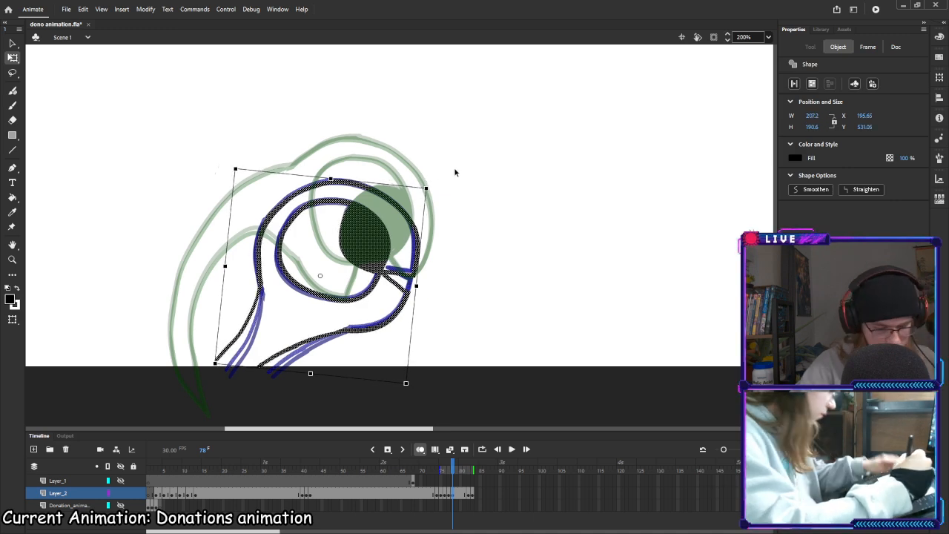
pyautogui.press('Up')
pyautogui.press('Up')
pyautogui.press('Up')
pyautogui.press('Up')
pyautogui.press('Up')
pyautogui.press('Up')
pyautogui.press('Up')
pyautogui.press('Up')
pyautogui.press('Up')
pyautogui.press('Up')
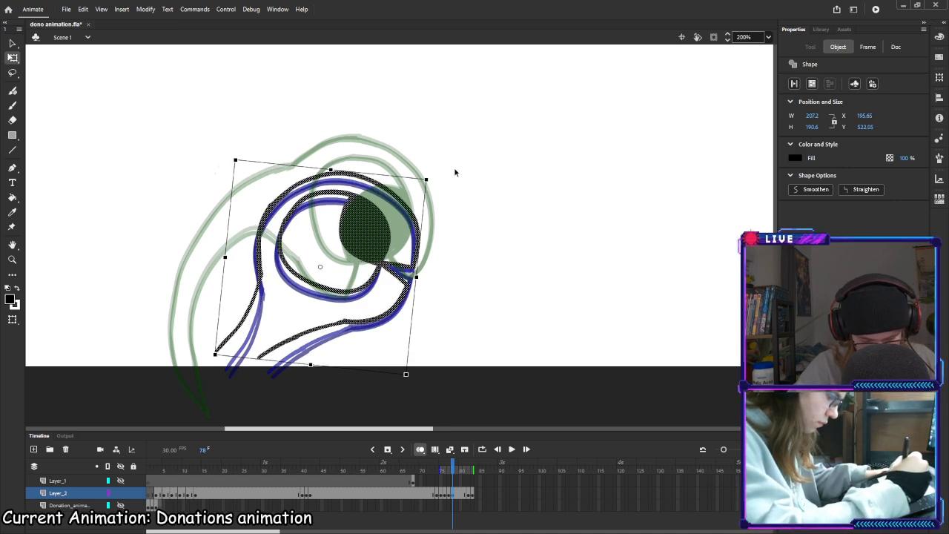
pyautogui.press('Up')
pyautogui.press('Right')
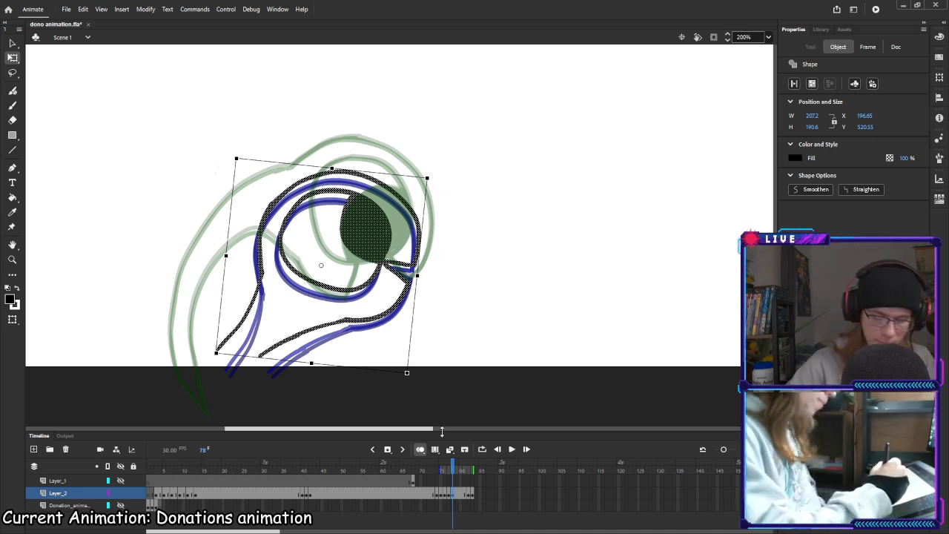
pyautogui.hotkey('ctrl', 's')
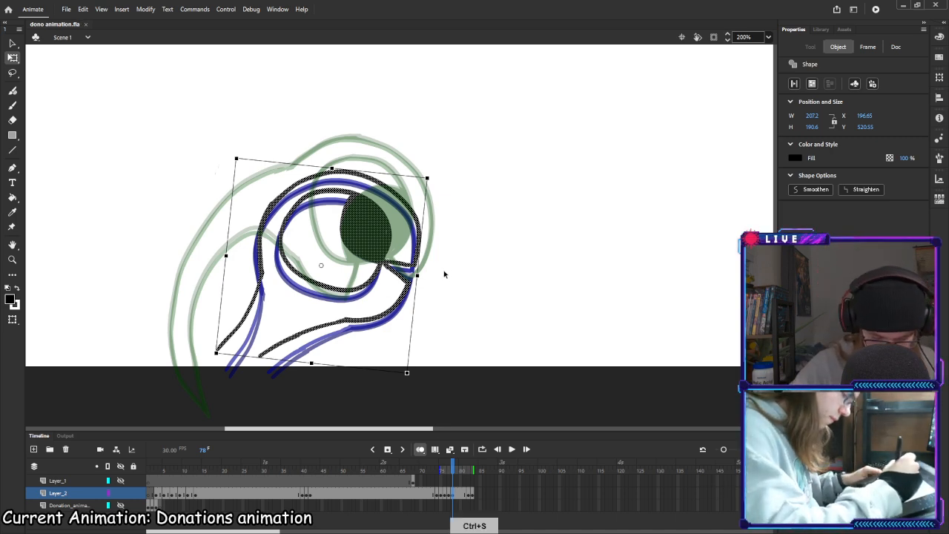
# Compare the poses on frames 78 to 82 of Layer_2 and add a keyframe at frame 79
pyautogui.click(464, 493)
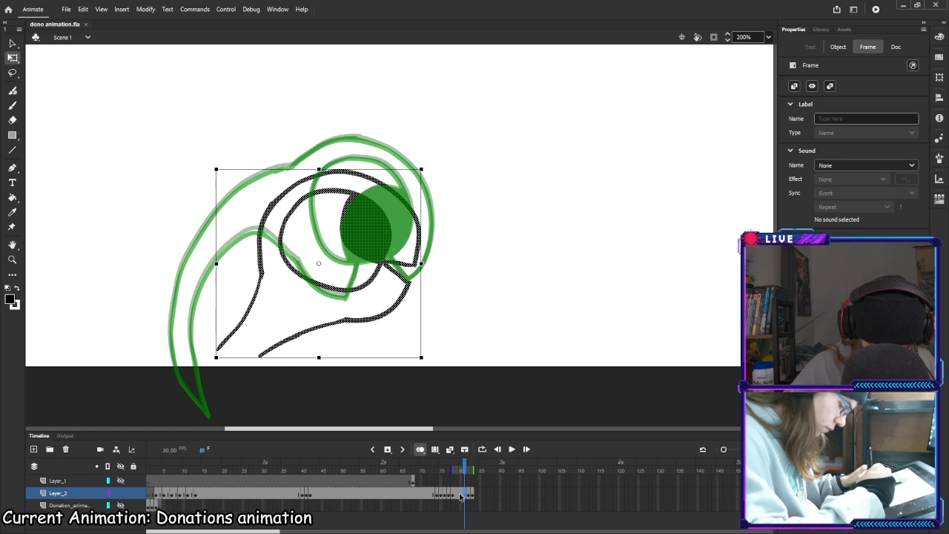
pyautogui.click(454, 495)
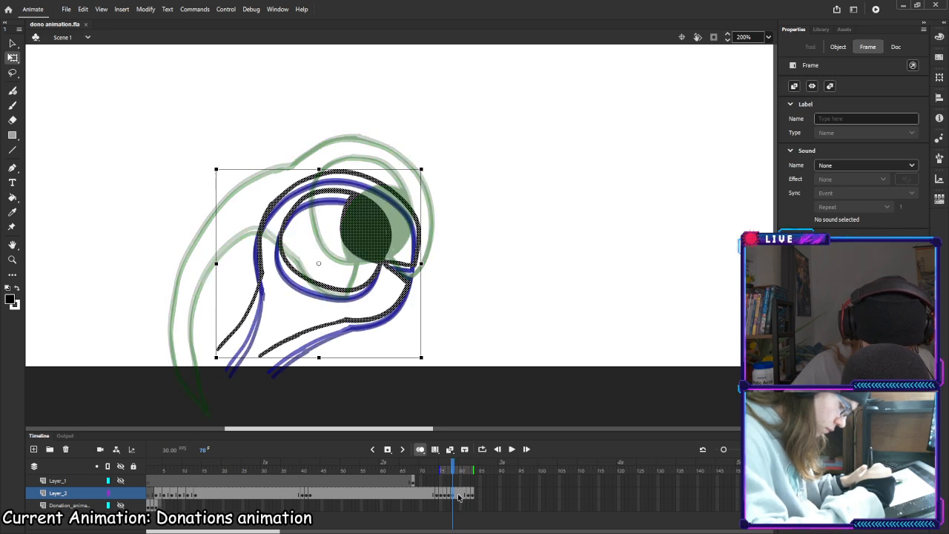
pyautogui.click(457, 497)
pyautogui.click(454, 494)
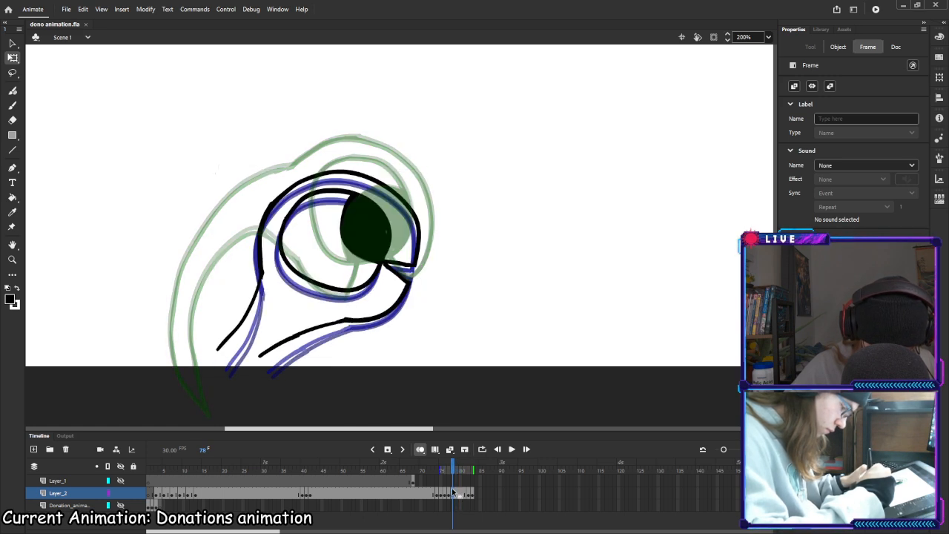
pyautogui.click(464, 496)
pyautogui.click(468, 496)
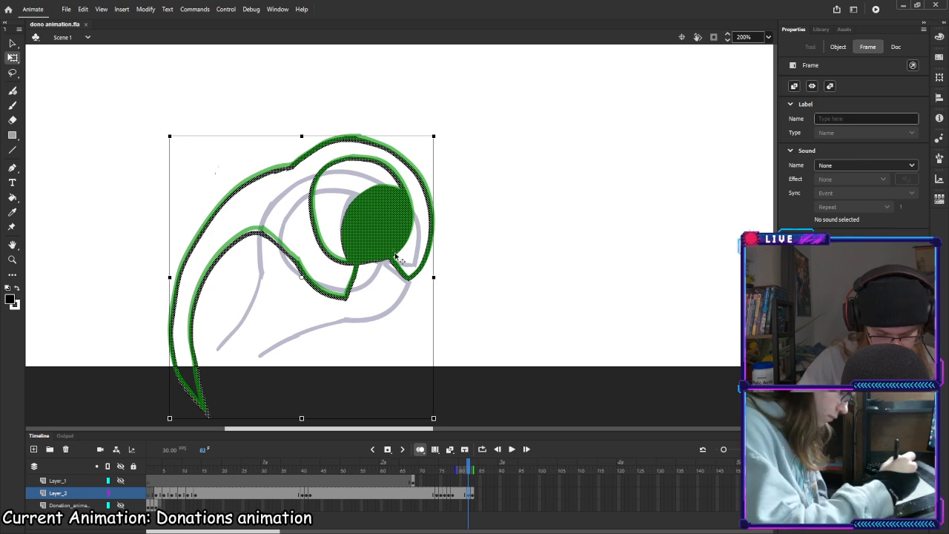
pyautogui.click(454, 494)
pyautogui.click(457, 495)
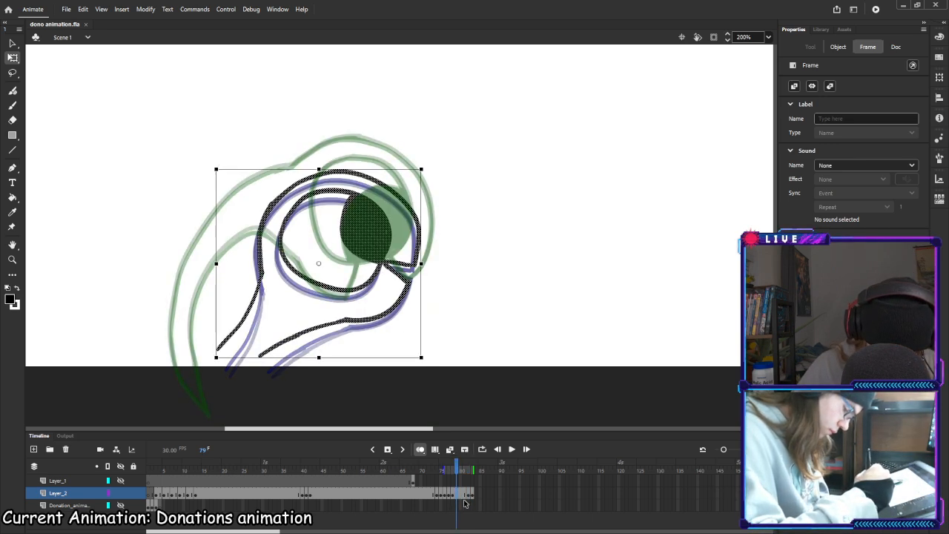
pyautogui.click(453, 494)
pyautogui.click(458, 495)
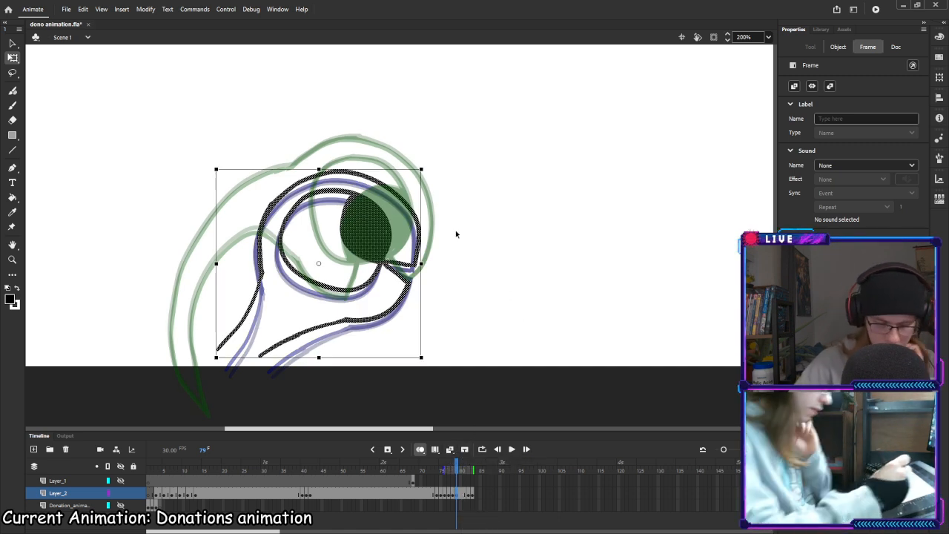
# Rotate the creature on frame 79 further clockwise and nudge it up and slightly right toward the lunge pose
pyautogui.moveTo(430, 169); pyautogui.dragTo(431, 173)
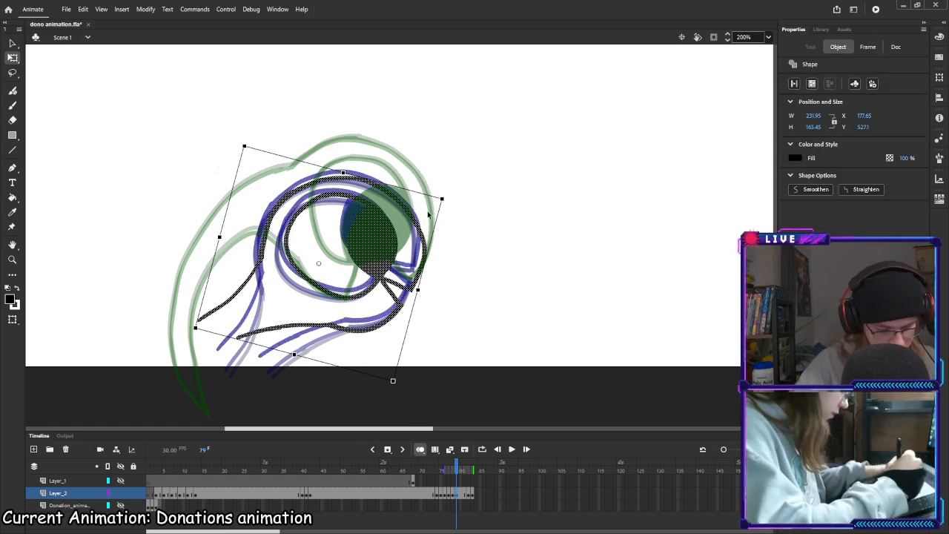
pyautogui.press('Up')
pyautogui.press('Up')
pyautogui.press('Up')
pyautogui.press('Up')
pyautogui.press('Up')
pyautogui.press('Up')
pyautogui.press('Up')
pyautogui.press('Up')
pyautogui.press('Up')
pyautogui.press('Up')
pyautogui.press('Up')
pyautogui.press('Up')
pyautogui.press('Up')
pyautogui.press('Up')
pyautogui.press('Up')
pyautogui.press('Up')
pyautogui.press('Up')
pyautogui.press('Up')
pyautogui.press('Up')
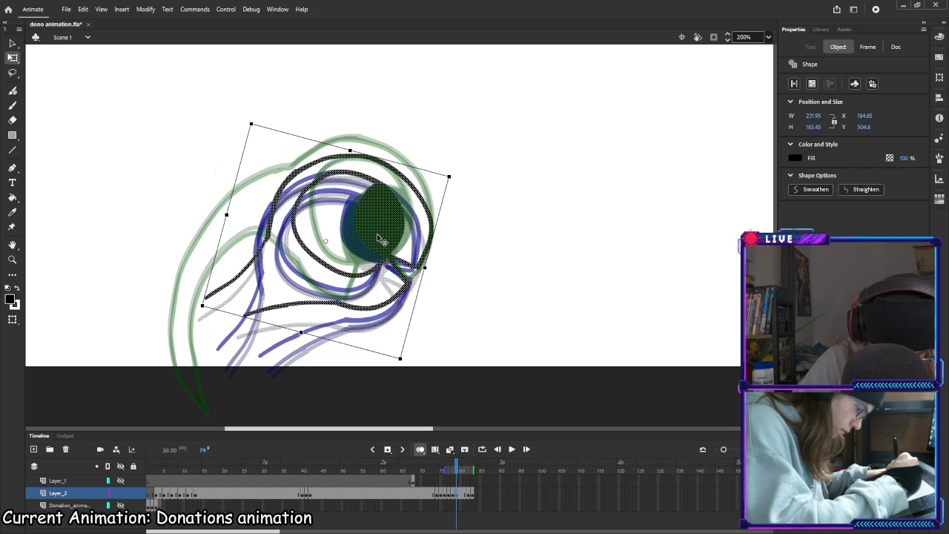
pyautogui.hotkey('shift', 'Right')
pyautogui.press('Down')
pyautogui.press('Down')
pyautogui.press('Down')
pyautogui.press('Down')
pyautogui.press('Down')
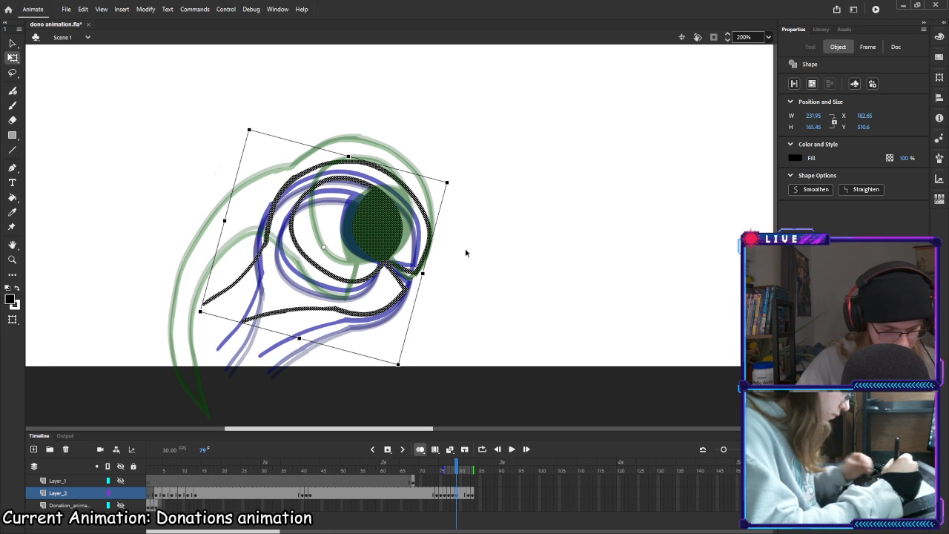
# Erase the mouth lines on frame 79 and redraw them with the brush as a slightly wider open mouth below the pupil
pyautogui.press('e')
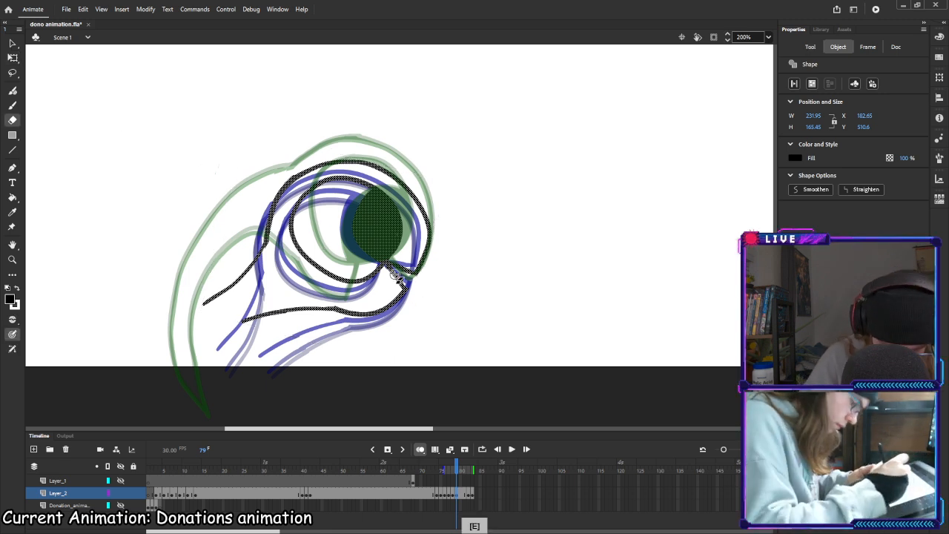
pyautogui.moveTo(396, 280); pyautogui.dragTo(407, 265)
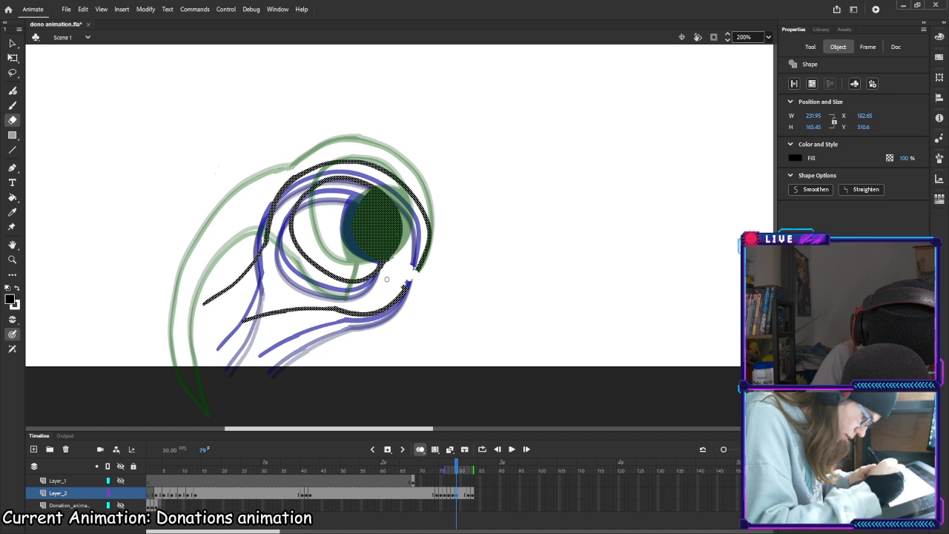
pyautogui.press('b')
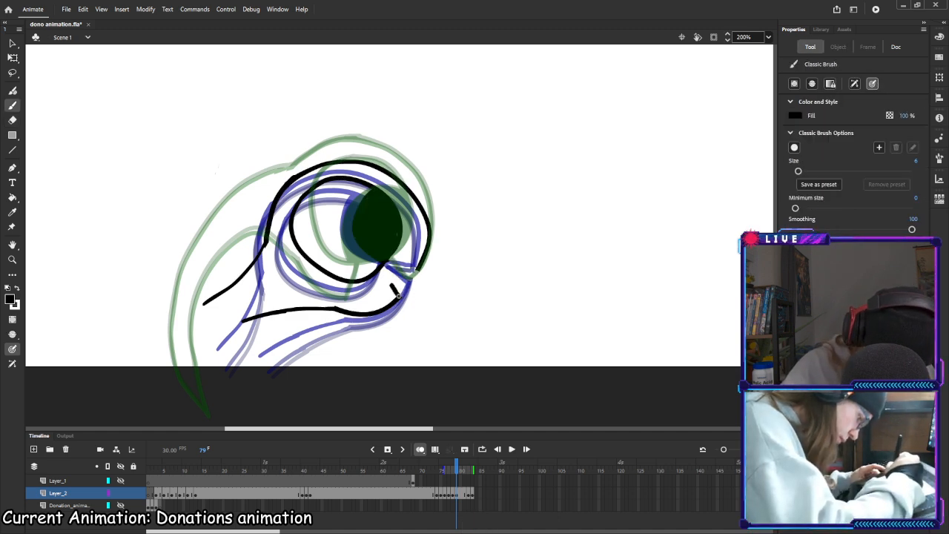
pyautogui.moveTo(399, 296); pyautogui.dragTo(401, 297)
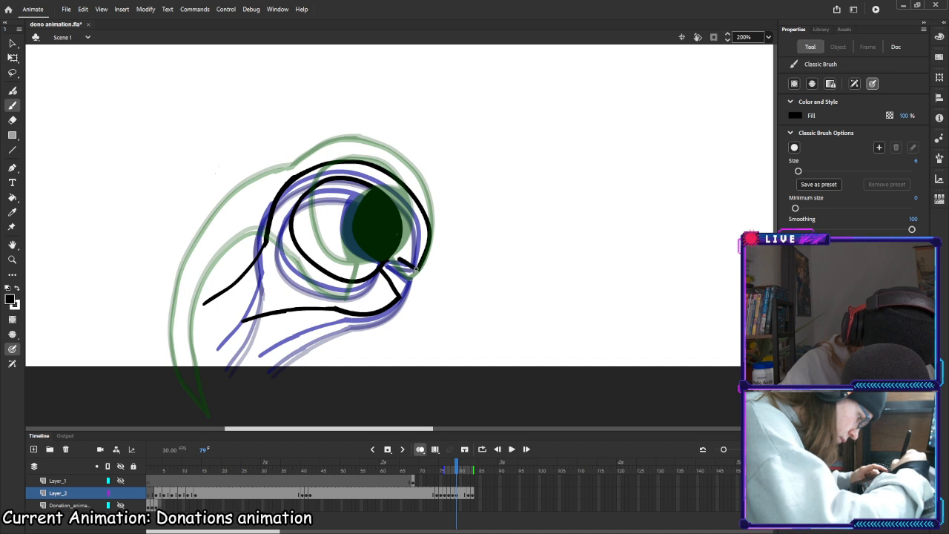
pyautogui.moveTo(390, 254)
pyautogui.mouseDown()
pyautogui.moveTo(423, 273)
pyautogui.moveTo(395, 292)
pyautogui.moveTo(380, 264)
pyautogui.mouseUp()
pyautogui.hotkey('ctrl', 'z')
pyautogui.hotkey('ctrl', 'z')
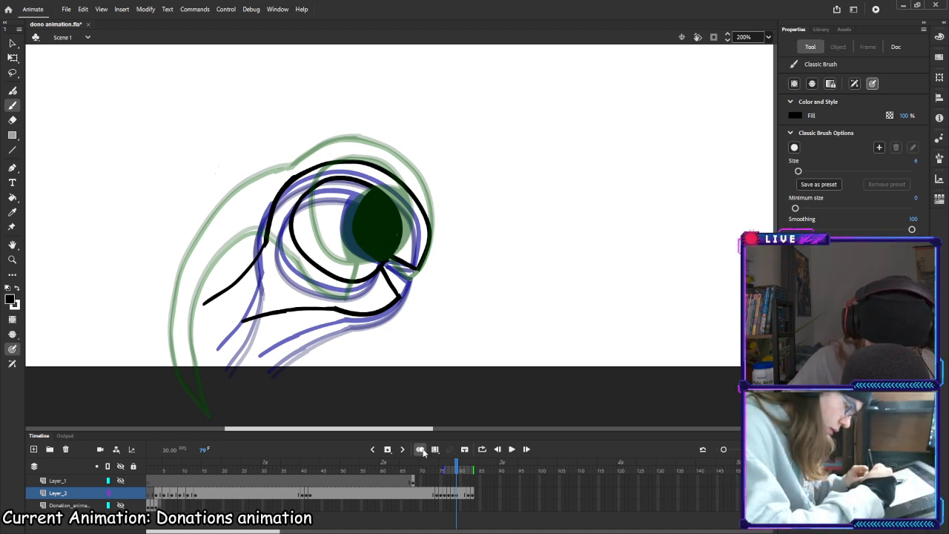
# Turn off onion skinning and step back and forth through frames 79 to 83 to compare the poses
pyautogui.click(419, 449)
pyautogui.moveTo(459, 469)
pyautogui.mouseDown()
pyautogui.moveTo(476, 470)
pyautogui.moveTo(460, 469)
pyautogui.mouseUp()
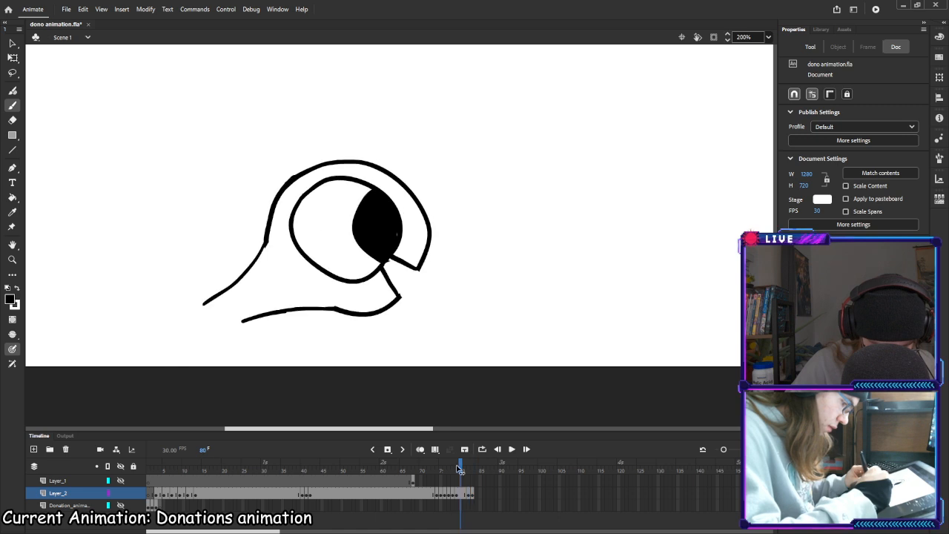
pyautogui.press('.')
pyautogui.press('.')
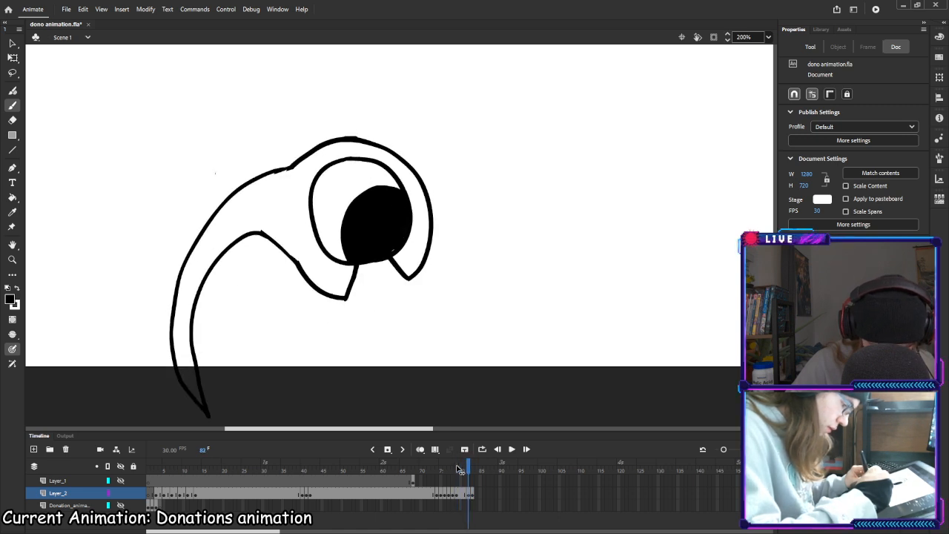
pyautogui.press(',')
pyautogui.press(',')
pyautogui.press(',')
pyautogui.press('.')
pyautogui.press('.')
pyautogui.press('.')
pyautogui.press('.')
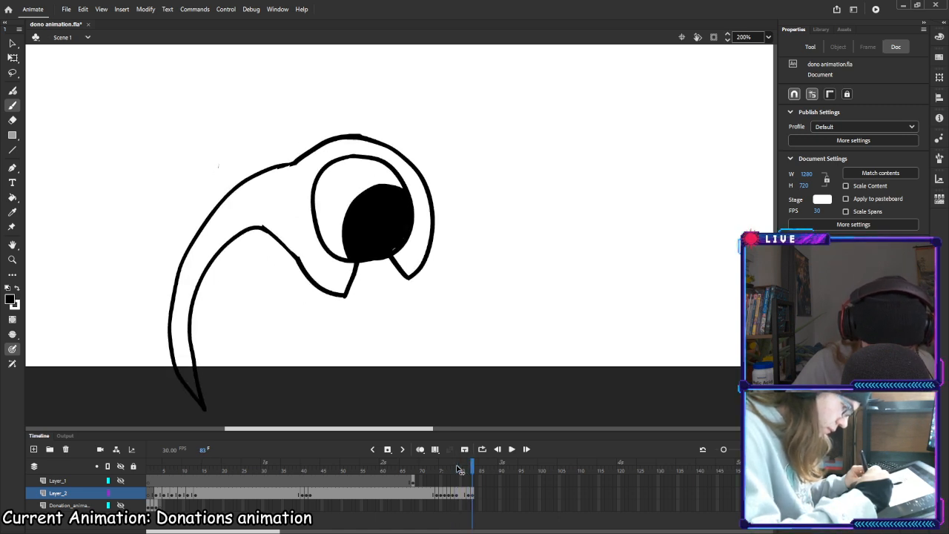
pyautogui.press(',')
pyautogui.press(',')
pyautogui.press(',')
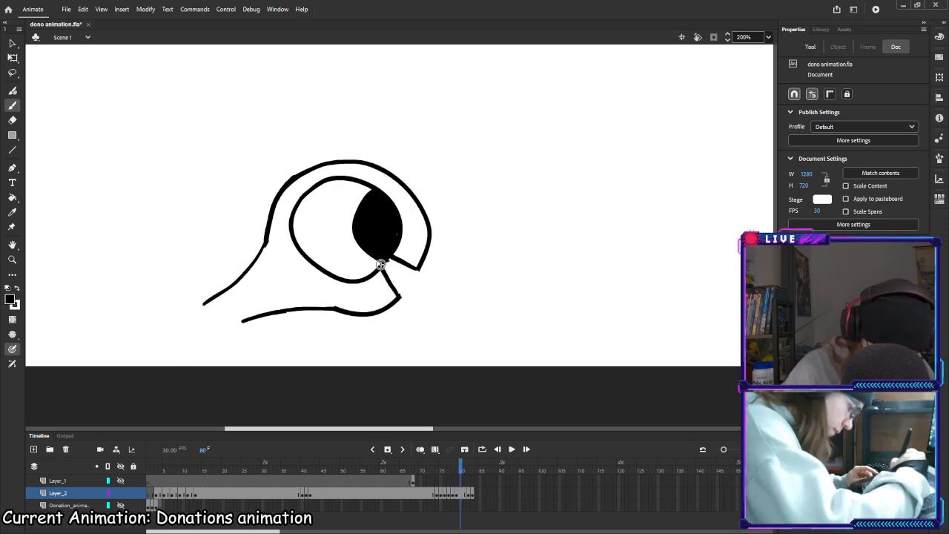
# Enlarge the pupil toward the left by brushing a wider curved edge and filling the gap in black
pyautogui.moveTo(345, 249)
pyautogui.mouseDown()
pyautogui.moveTo(335, 213)
pyautogui.moveTo(360, 187)
pyautogui.mouseUp()
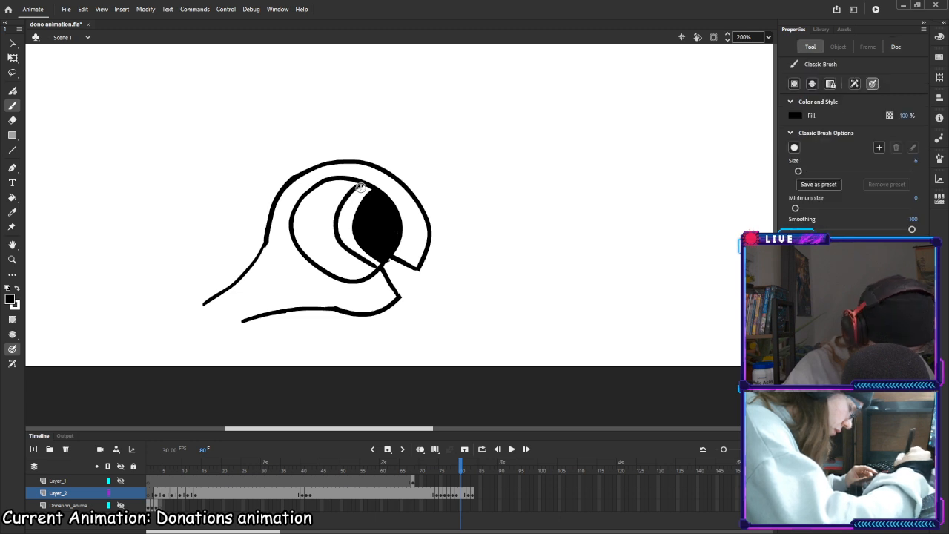
pyautogui.hotkey('ctrl', 'z')
pyautogui.moveTo(378, 265)
pyautogui.mouseDown()
pyautogui.moveTo(343, 228)
pyautogui.moveTo(358, 191)
pyautogui.mouseUp()
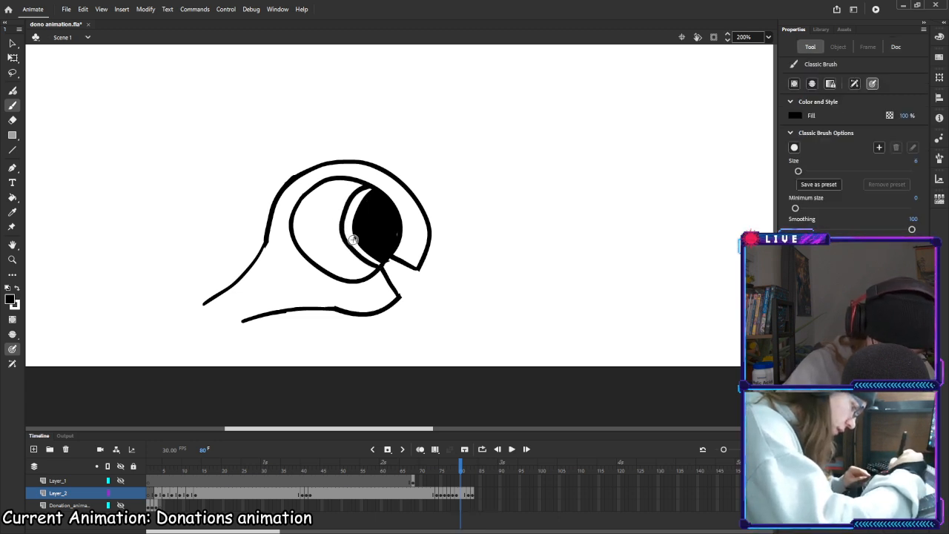
pyautogui.moveTo(372, 255); pyautogui.dragTo(373, 254)
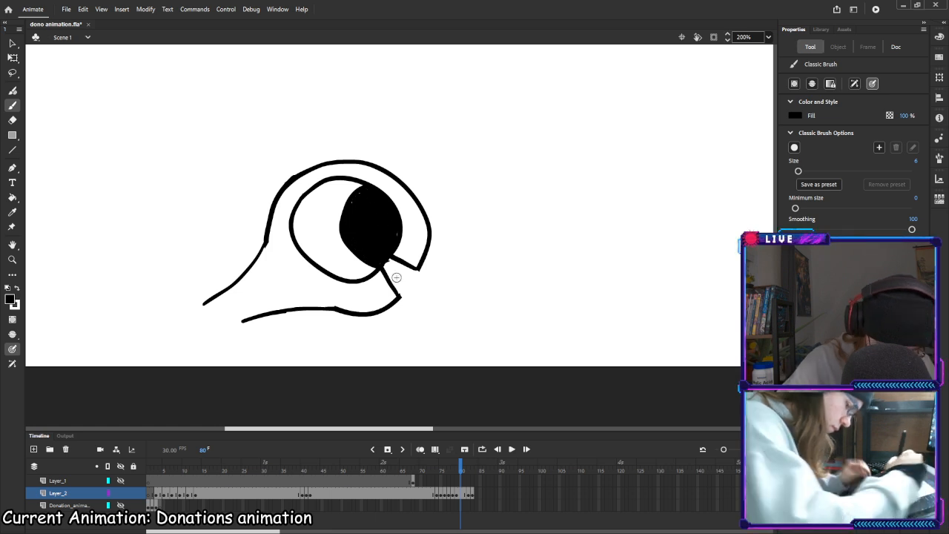
# Remove the extra held frame at 81 on Layer_2 and save the file
pyautogui.moveTo(461, 466)
pyautogui.mouseDown()
pyautogui.moveTo(449, 466)
pyautogui.moveTo(464, 466)
pyautogui.mouseUp()
pyautogui.click(465, 493)
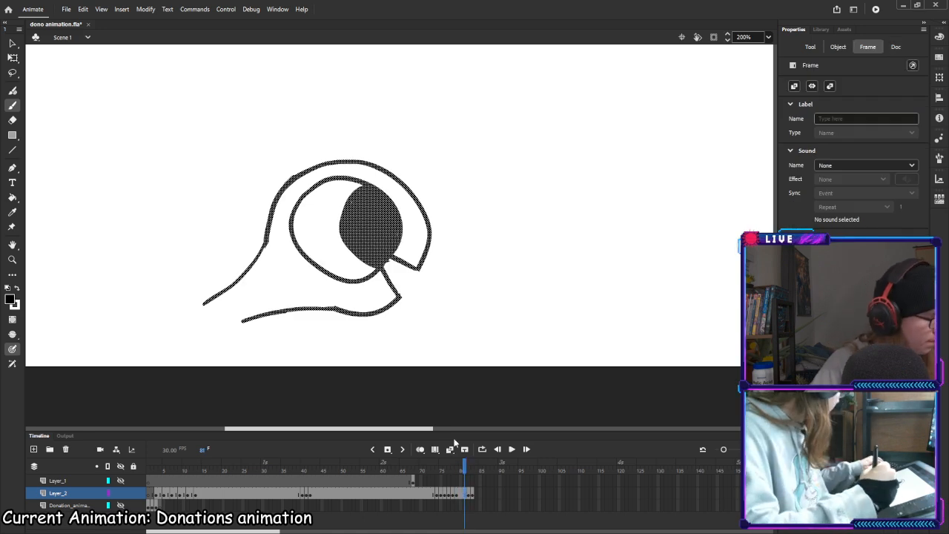
pyautogui.hotkey('shift', 'F5')
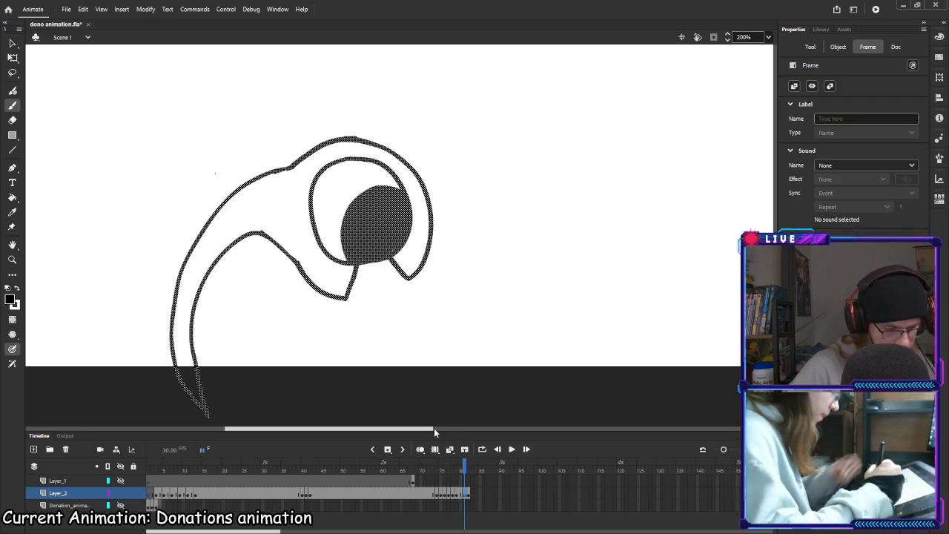
pyautogui.hotkey('ctrl', 's')
# Play the animation from the start and compare the poses on frames 80 to 82 of Layer_2
pyautogui.moveTo(465, 467); pyautogui.dragTo(148, 466)
pyautogui.click(513, 449)
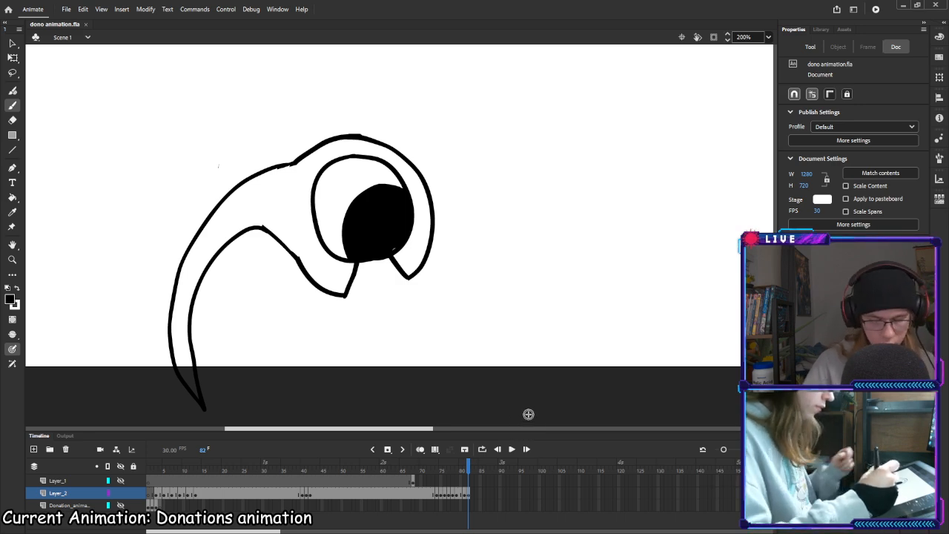
pyautogui.click(512, 449)
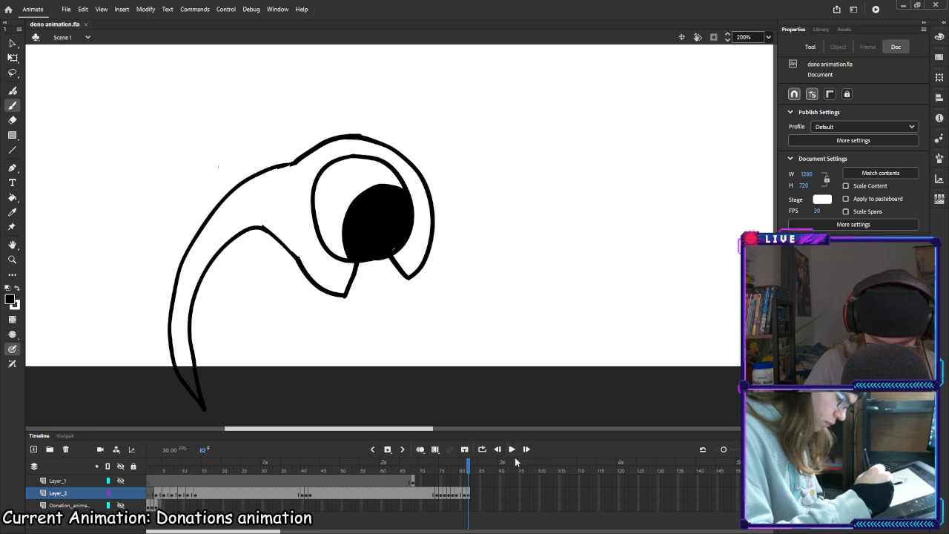
pyautogui.click(461, 495)
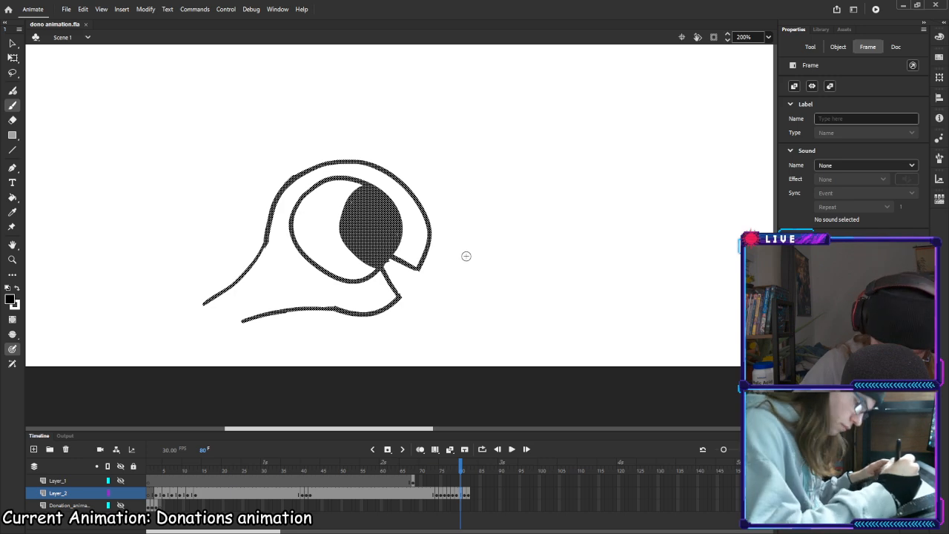
pyautogui.moveTo(462, 467)
pyautogui.mouseDown()
pyautogui.moveTo(430, 468)
pyautogui.moveTo(464, 469)
pyautogui.mouseUp()
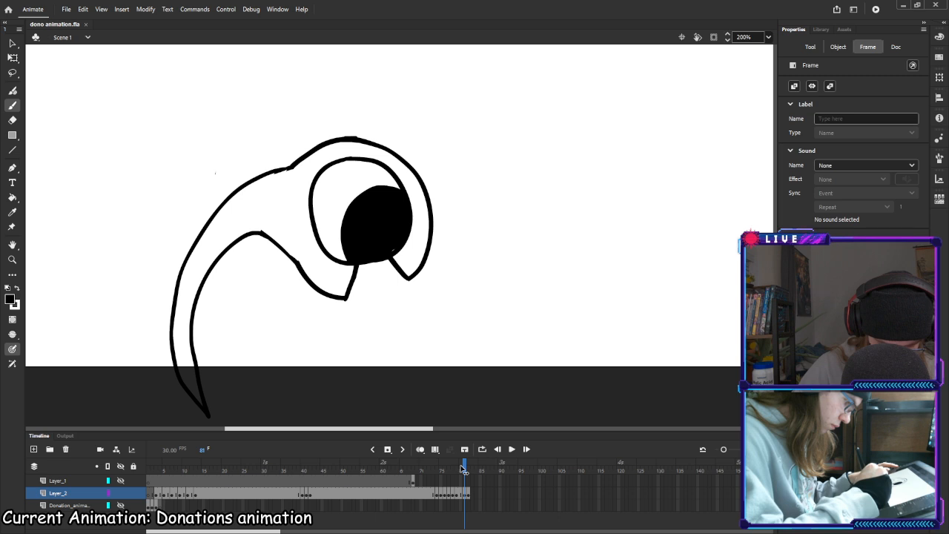
pyautogui.press('.')
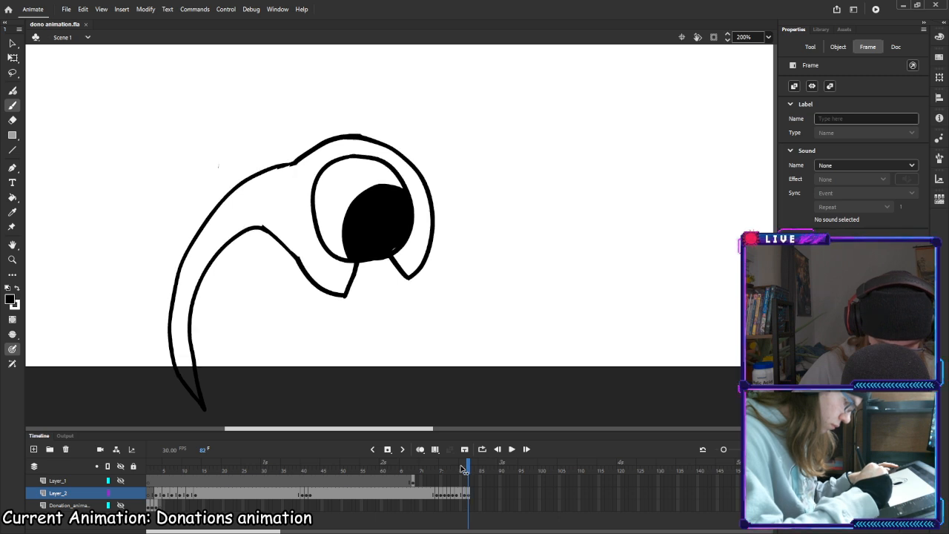
pyautogui.click(461, 468)
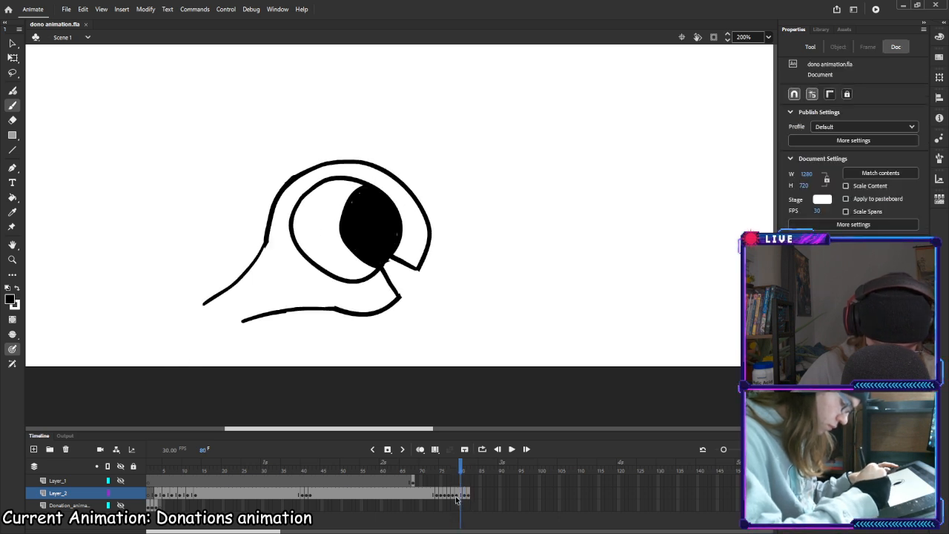
pyautogui.click(462, 495)
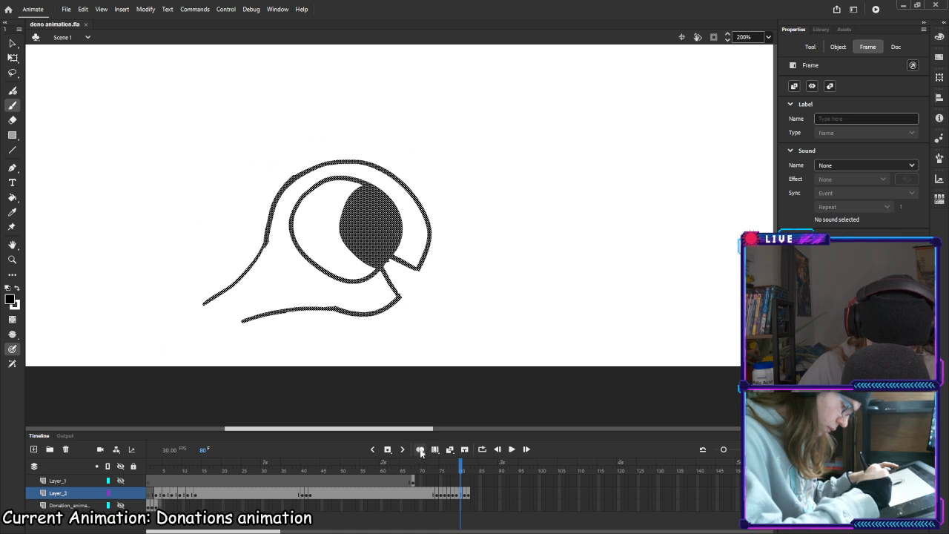
# Turn on onion skinning, add a keyframe at frame 80 and narrow the onion skin range to one frame on either side
pyautogui.click(422, 449)
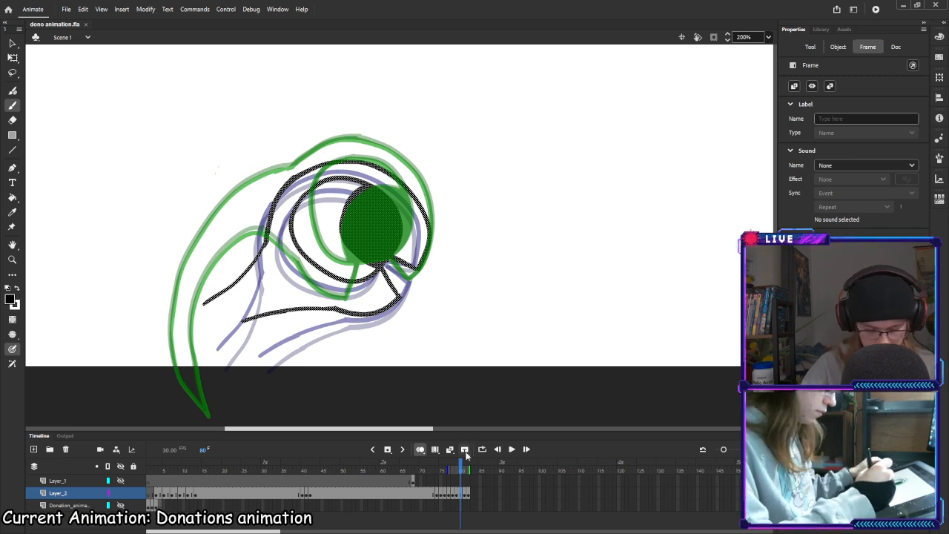
pyautogui.press('F6')
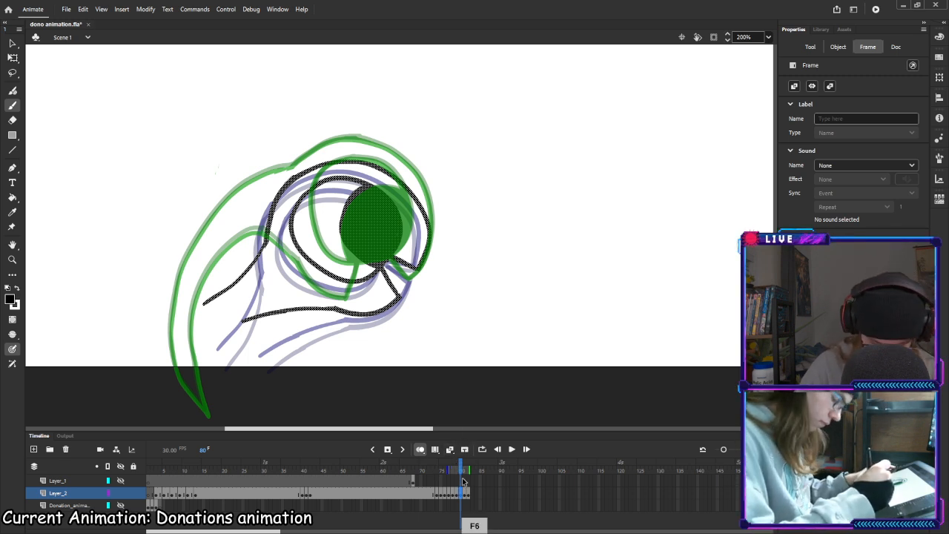
pyautogui.click(456, 494)
pyautogui.click(460, 494)
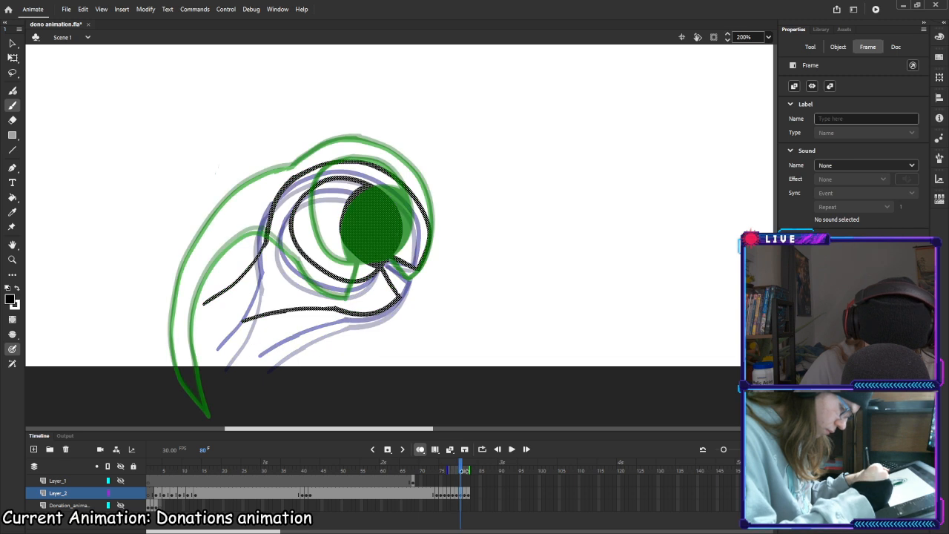
pyautogui.moveTo(447, 471); pyautogui.dragTo(466, 472)
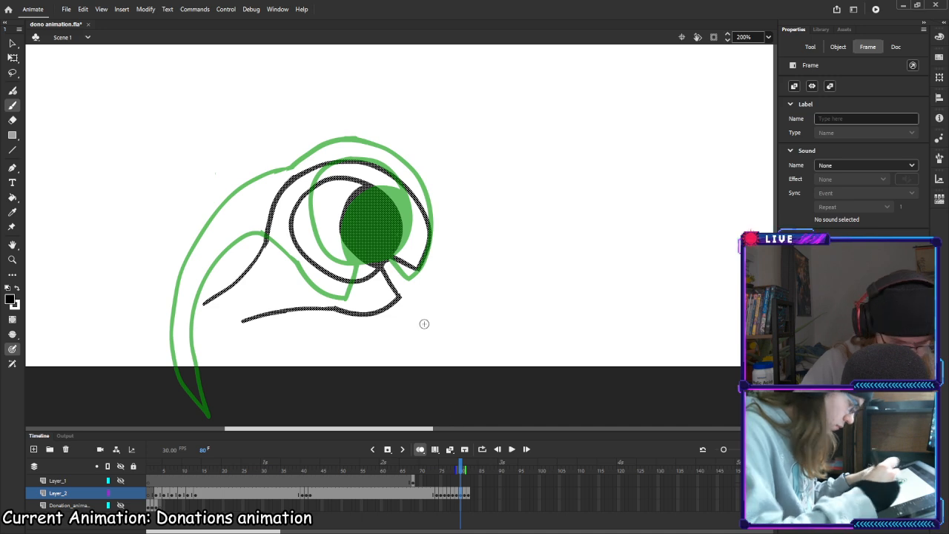
# Rotate the creature on frame 80 slightly clockwise and position it between the onion-skinned poses
pyautogui.click(14, 59)
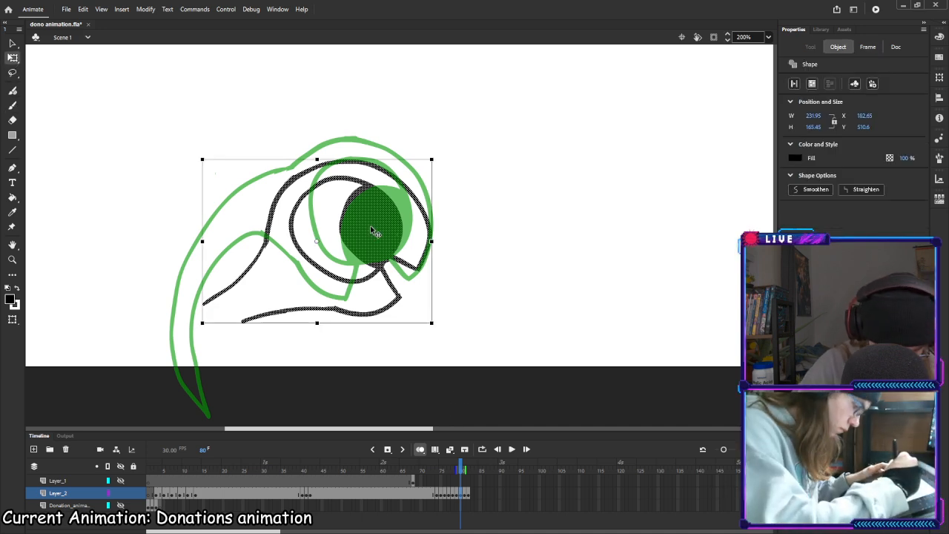
pyautogui.moveTo(377, 229); pyautogui.dragTo(370, 216)
pyautogui.moveTo(428, 145); pyautogui.dragTo(431, 146)
pyautogui.moveTo(371, 222)
pyautogui.mouseDown()
pyautogui.moveTo(406, 208)
pyautogui.moveTo(382, 220)
pyautogui.mouseUp()
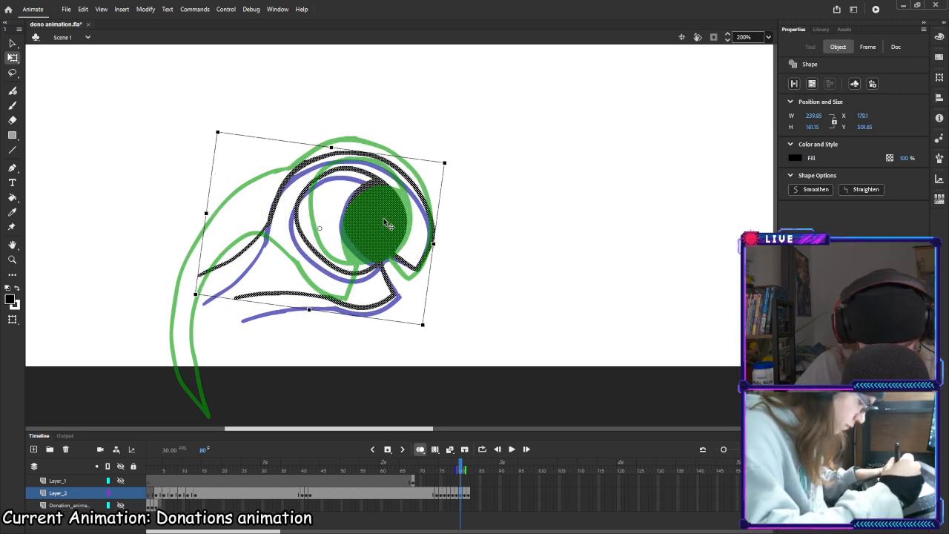
pyautogui.hotkey('shift', 'Down')
pyautogui.press('Left')
pyautogui.press('Left')
pyautogui.press('Left')
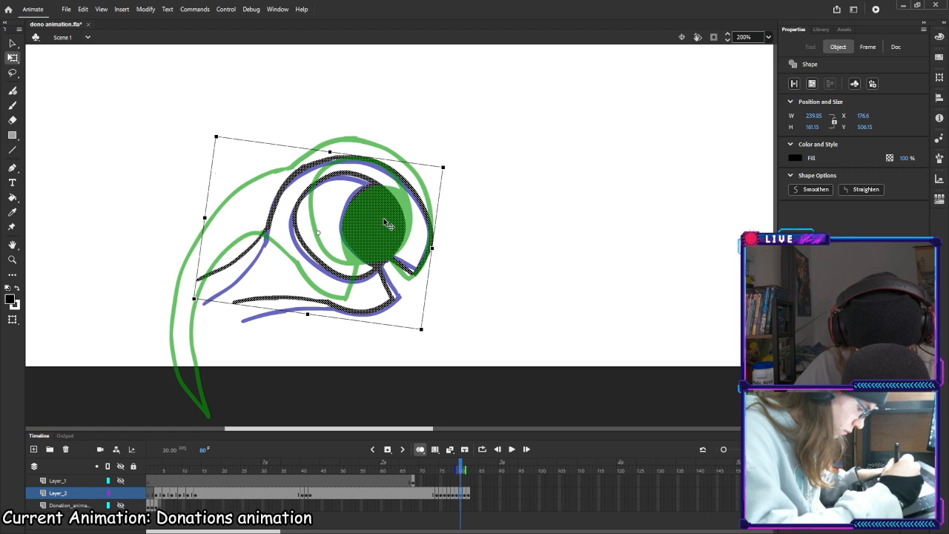
# Rotate the creature on frame 80 further clockwise and move it up about 18 px toward the lunge pose
pyautogui.moveTo(447, 168); pyautogui.dragTo(454, 199)
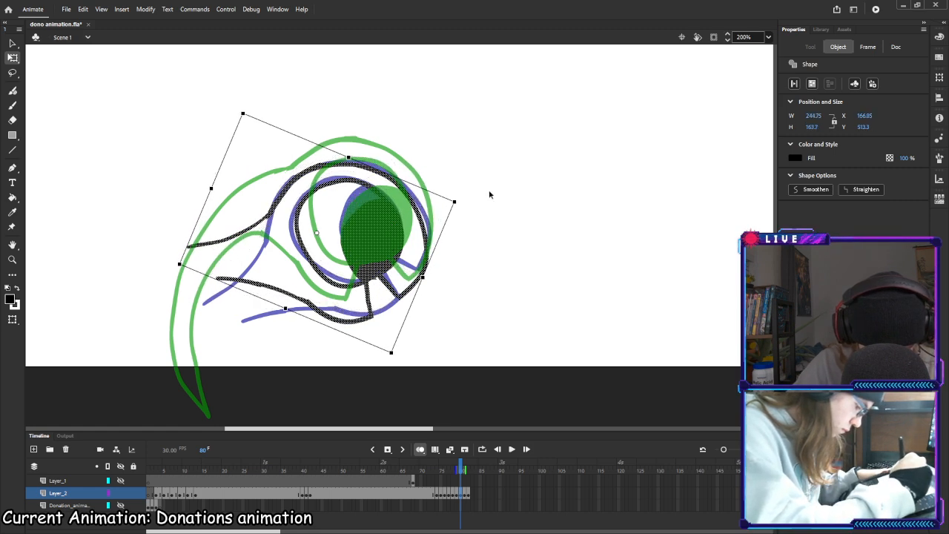
pyautogui.press('Up')
pyautogui.press('Up')
pyautogui.press('Up')
pyautogui.press('Up')
pyautogui.press('Up')
pyautogui.press('Up')
pyautogui.press('Up')
pyautogui.press('Up')
pyautogui.press('Up')
pyautogui.press('Up')
pyautogui.press('Up')
pyautogui.press('Up')
pyautogui.press('Up')
pyautogui.press('Up')
pyautogui.press('Up')
pyautogui.press('Up')
pyautogui.press('Up')
pyautogui.press('Up')
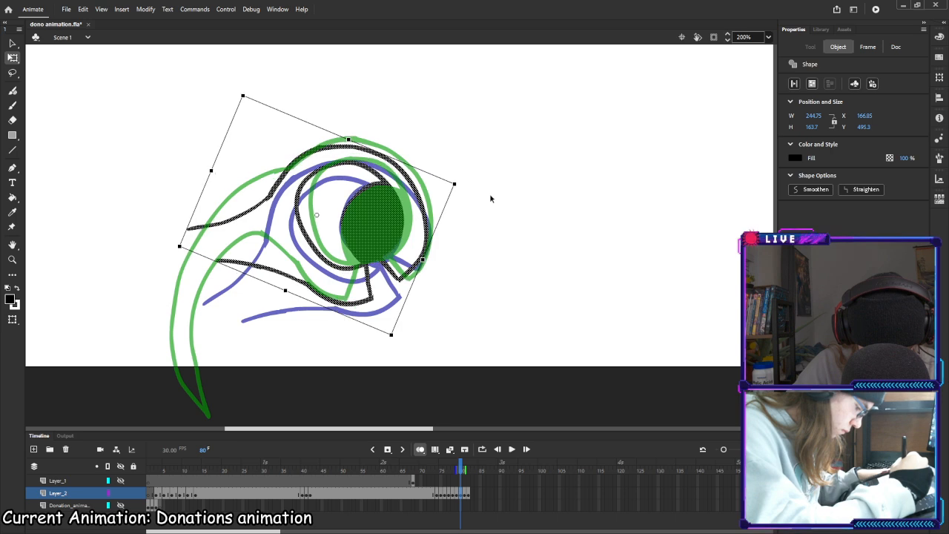
pyautogui.moveTo(464, 185); pyautogui.dragTo(476, 187)
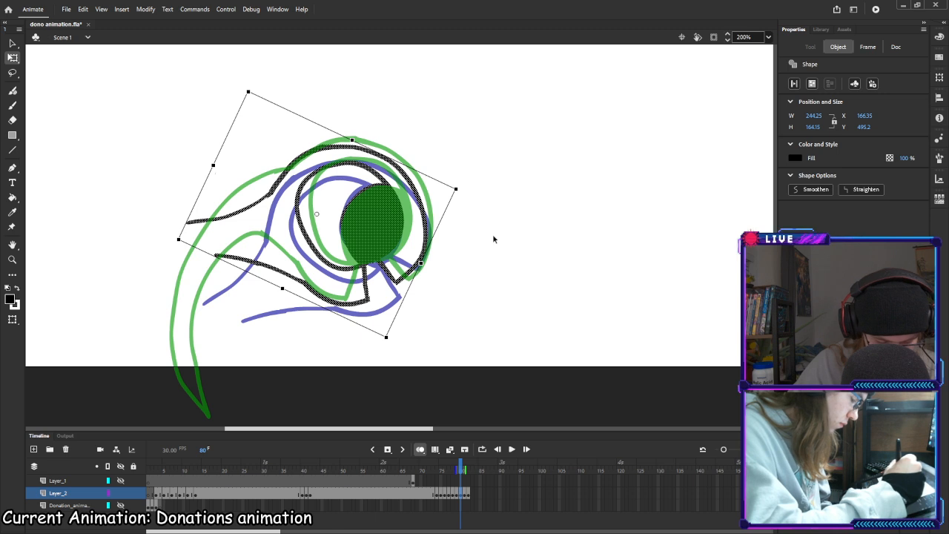
# Paint the pupil on frame 80 wider along its left edge with the brush
pyautogui.click(13, 106)
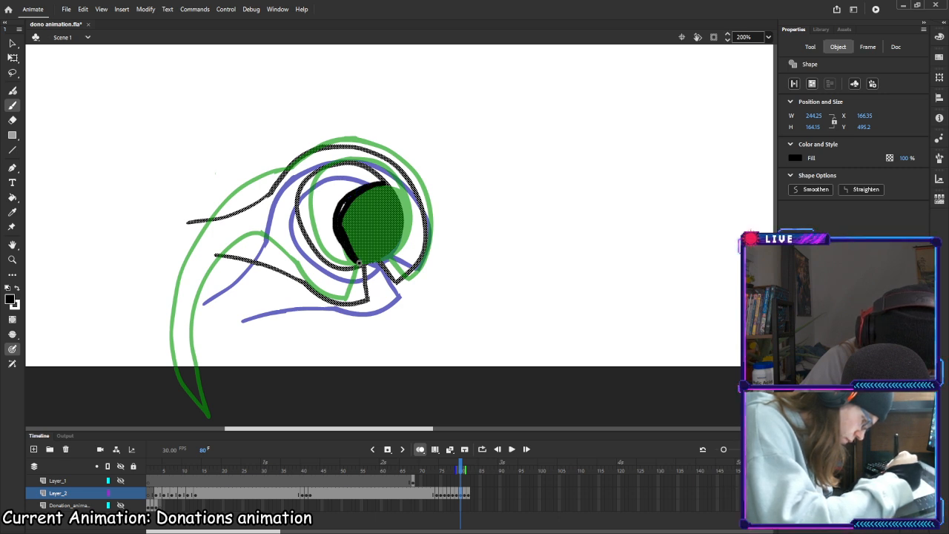
pyautogui.press('Escape')
# Turn off onion skinning, erase the two mouth edges on frame 80, redraw them joining the pupil to the jaw outlines, and save the file
pyautogui.press('e')
pyautogui.click(420, 449)
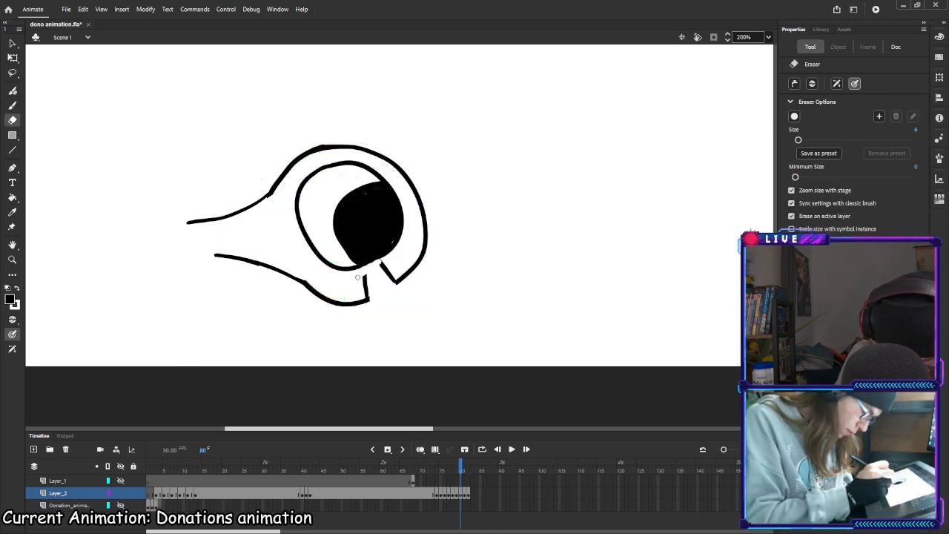
pyautogui.moveTo(365, 285)
pyautogui.mouseDown()
pyautogui.moveTo(383, 274)
pyautogui.moveTo(393, 281)
pyautogui.mouseUp()
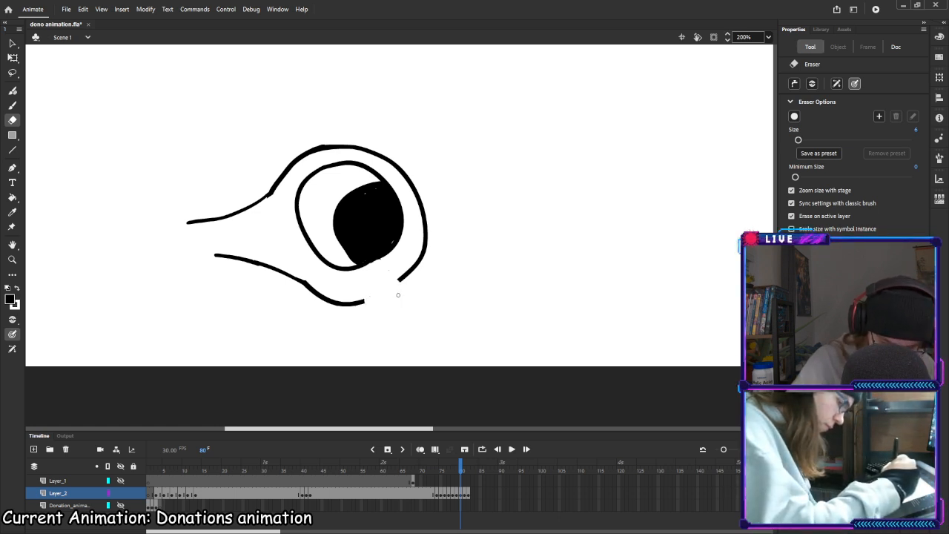
pyautogui.press('b')
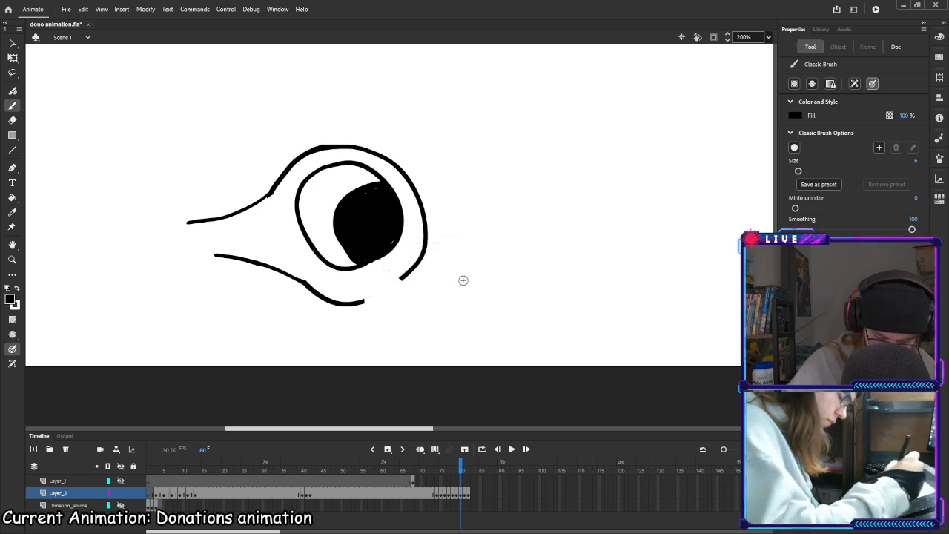
pyautogui.hotkey('ctrl', 's')
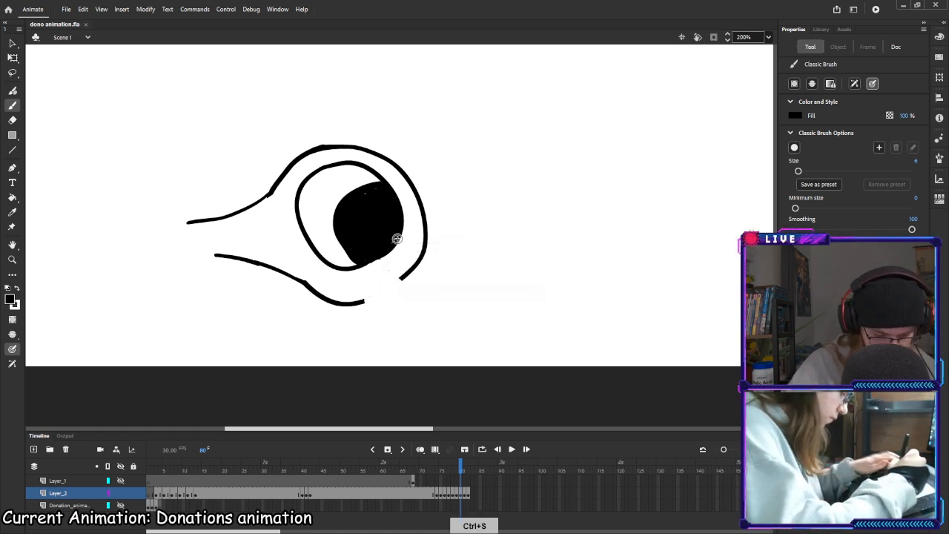
pyautogui.moveTo(399, 279); pyautogui.dragTo(364, 303)
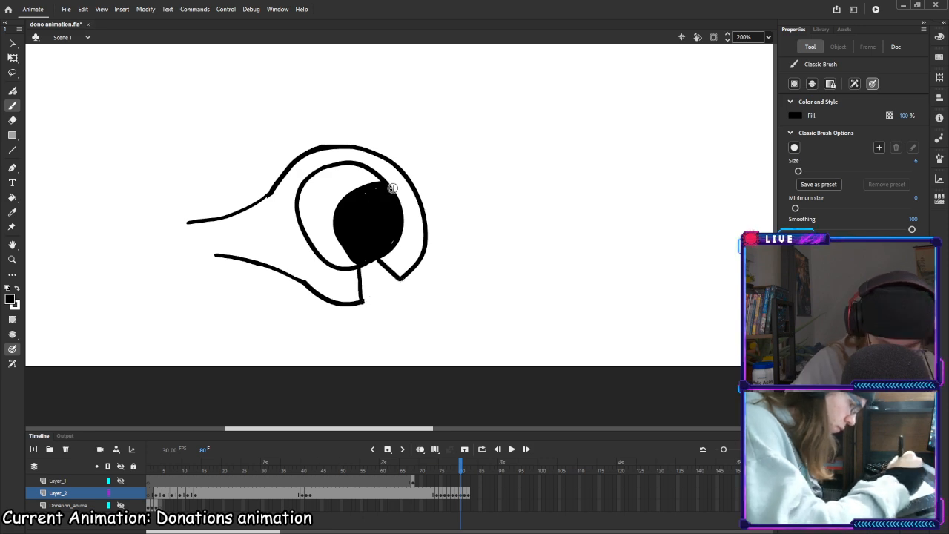
# Play the animation from frame 1 and step back and forth through the last frames to check the lunge motion
pyautogui.moveTo(464, 469); pyautogui.dragTo(148, 468)
pyautogui.click(512, 449)
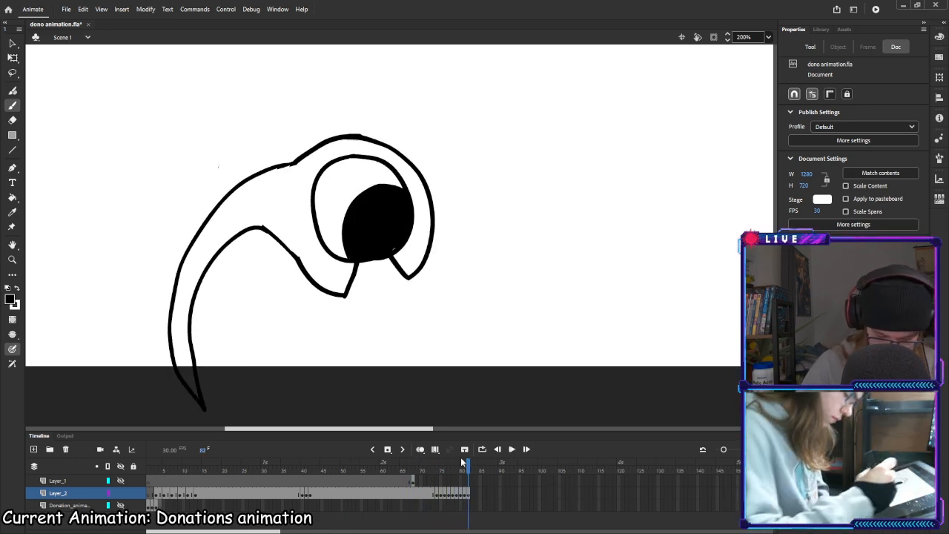
pyautogui.moveTo(469, 469)
pyautogui.mouseDown()
pyautogui.moveTo(435, 469)
pyautogui.moveTo(470, 469)
pyautogui.mouseUp()
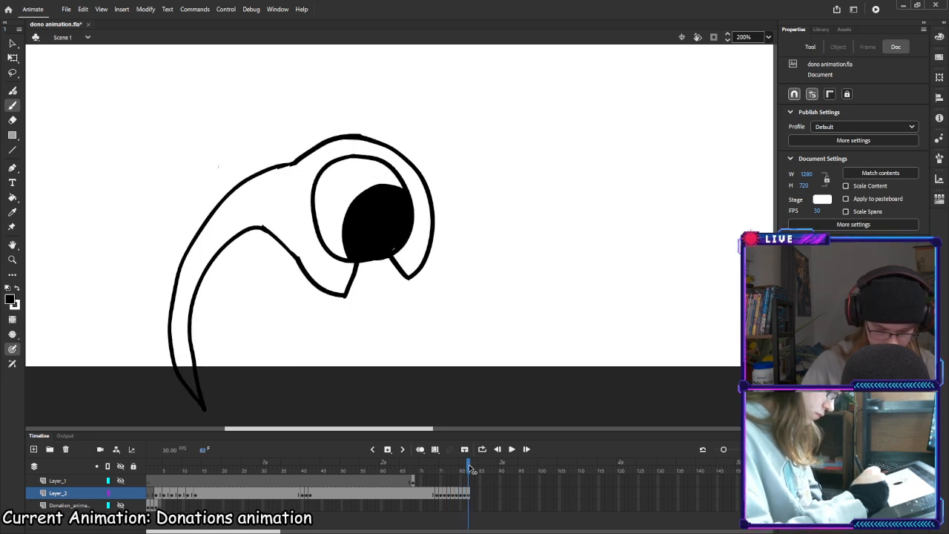
pyautogui.press(',')
pyautogui.press(',')
pyautogui.press(',')
pyautogui.press(',')
pyautogui.press(',')
pyautogui.press(',')
pyautogui.press(',')
pyautogui.press(',')
pyautogui.press(',')
pyautogui.press('.')
pyautogui.press('.')
pyautogui.press('.')
pyautogui.press('.')
pyautogui.press('.')
pyautogui.press('.')
pyautogui.press('.')
pyautogui.press('.')
pyautogui.press('.')
pyautogui.press(',')
pyautogui.press(',')
pyautogui.press(',')
pyautogui.press(',')
pyautogui.press(',')
pyautogui.press(',')
pyautogui.press('.')
pyautogui.press('.')
pyautogui.press('.')
pyautogui.press('.')
pyautogui.press('.')
pyautogui.press('.')
pyautogui.press(',')
pyautogui.press(',')
pyautogui.press(',')
pyautogui.press(',')
pyautogui.press(',')
pyautogui.press(',')
pyautogui.press(',')
pyautogui.press(',')
pyautogui.press(',')
pyautogui.press('.')
pyautogui.press('.')
pyautogui.press('.')
pyautogui.press('.')
pyautogui.press('.')
pyautogui.press('.')
pyautogui.press('.')
pyautogui.press('.')
pyautogui.press('.')
pyautogui.press(',')
pyautogui.press(',')
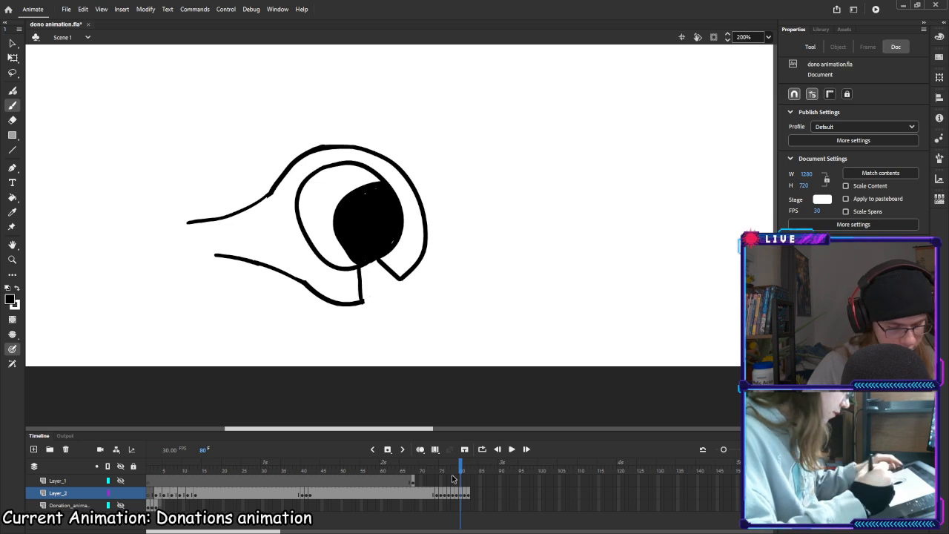
pyautogui.press(',')
pyautogui.press(',')
pyautogui.press(',')
pyautogui.press(',')
pyautogui.press(',')
pyautogui.press(',')
pyautogui.press(',')
pyautogui.press('.')
pyautogui.press(',')
pyautogui.press(',')
pyautogui.press('.')
pyautogui.press('.')
pyautogui.press('.')
pyautogui.press('.')
pyautogui.press('.')
pyautogui.press(',')
pyautogui.press('.')
pyautogui.press('.')
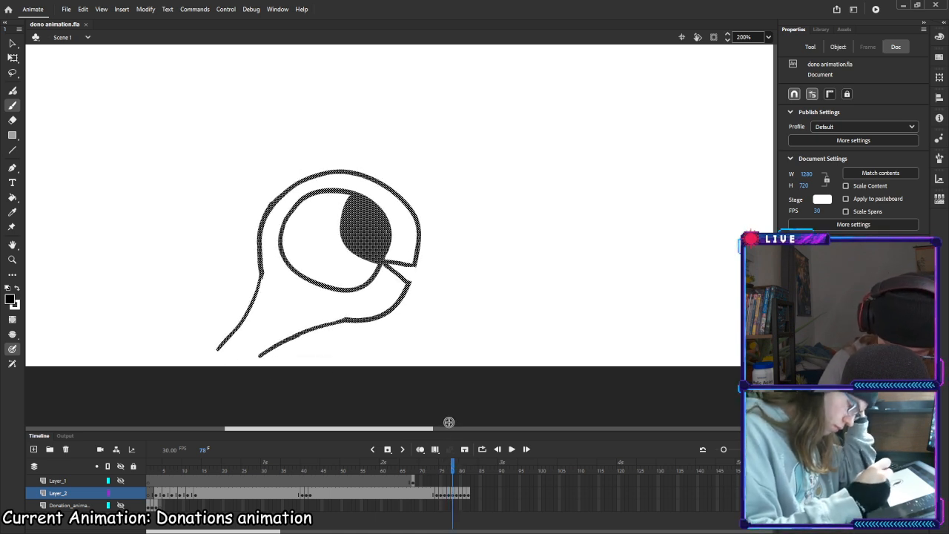
# Turn on onion skinning and erase the loose ends of both neck lines on frame 80
pyautogui.click(421, 449)
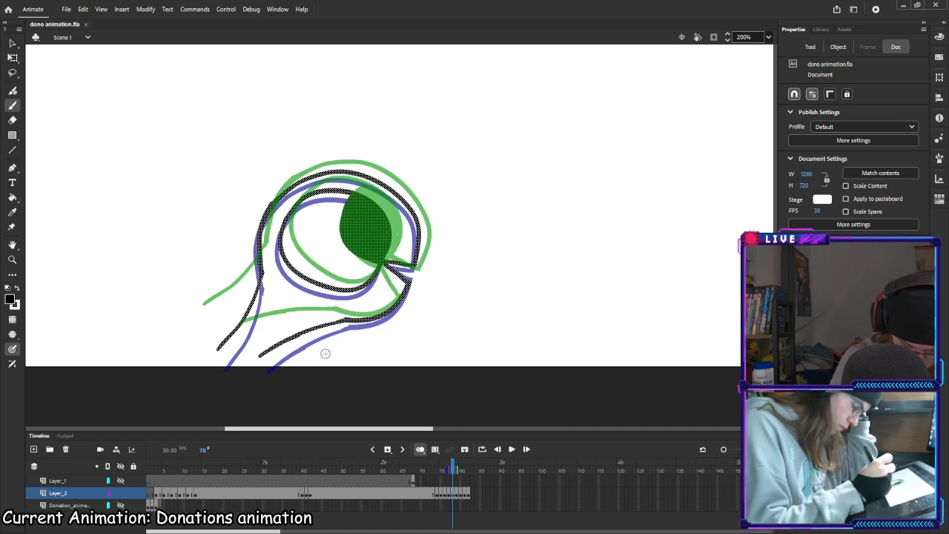
pyautogui.click(453, 468)
pyautogui.press('.')
pyautogui.press('.')
pyautogui.press('.')
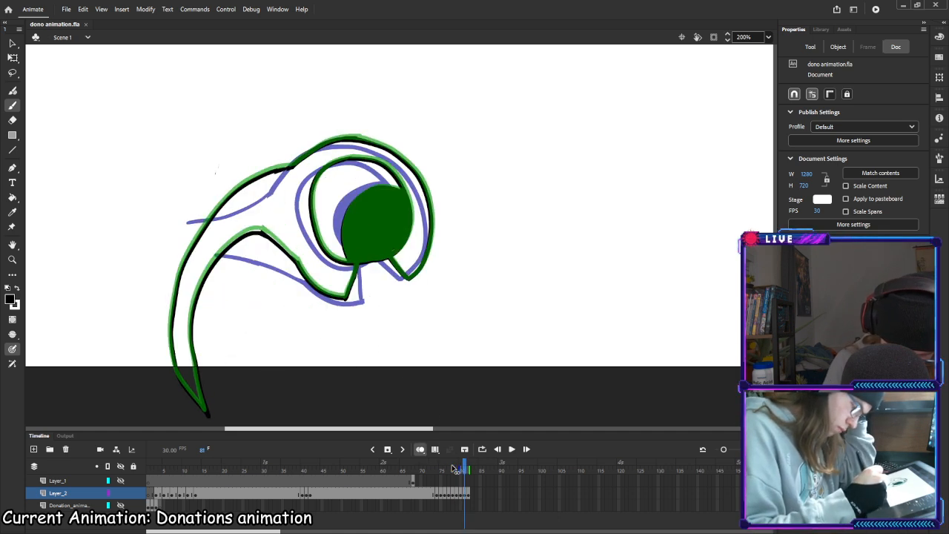
pyautogui.press(',')
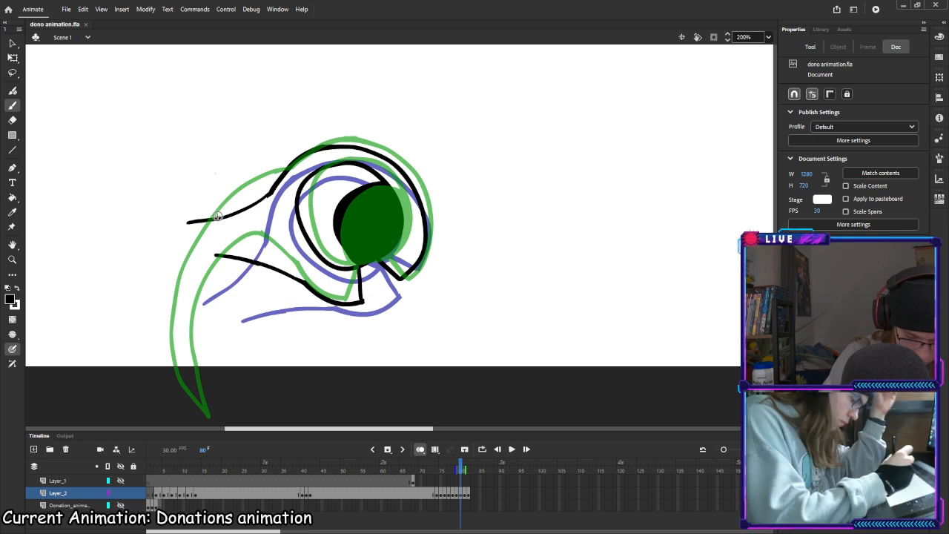
pyautogui.press('e')
pyautogui.click(189, 222)
pyautogui.moveTo(191, 221)
pyautogui.mouseDown()
pyautogui.moveTo(221, 206)
pyautogui.moveTo(241, 209)
pyautogui.moveTo(266, 265)
pyautogui.mouseUp()
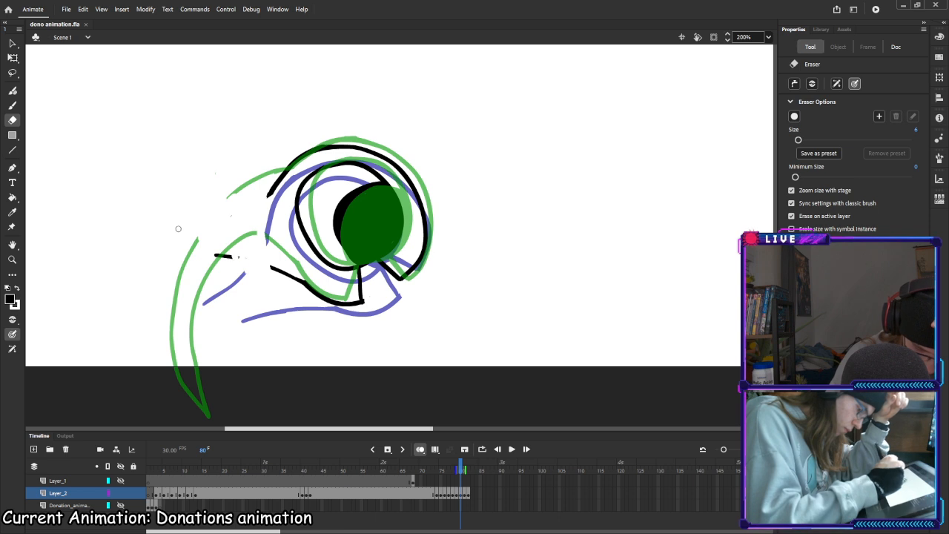
pyautogui.hotkey('ctrl', 'z')
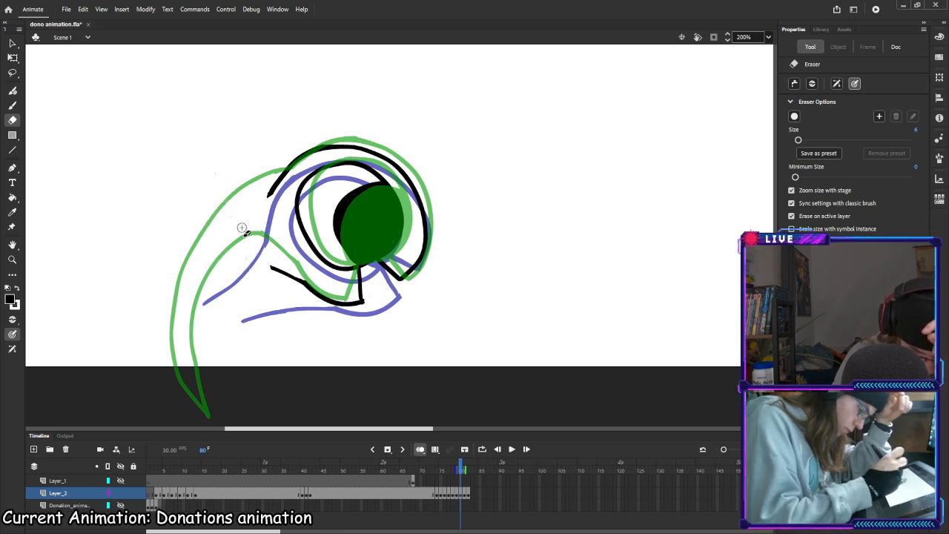
# Brush two new neck lines on frame 80 curving from the head down below the stage, following the next frame's body
pyautogui.press('b')
pyautogui.moveTo(205, 401)
pyautogui.mouseDown()
pyautogui.moveTo(186, 310)
pyautogui.moveTo(205, 268)
pyautogui.moveTo(271, 191)
pyautogui.mouseUp()
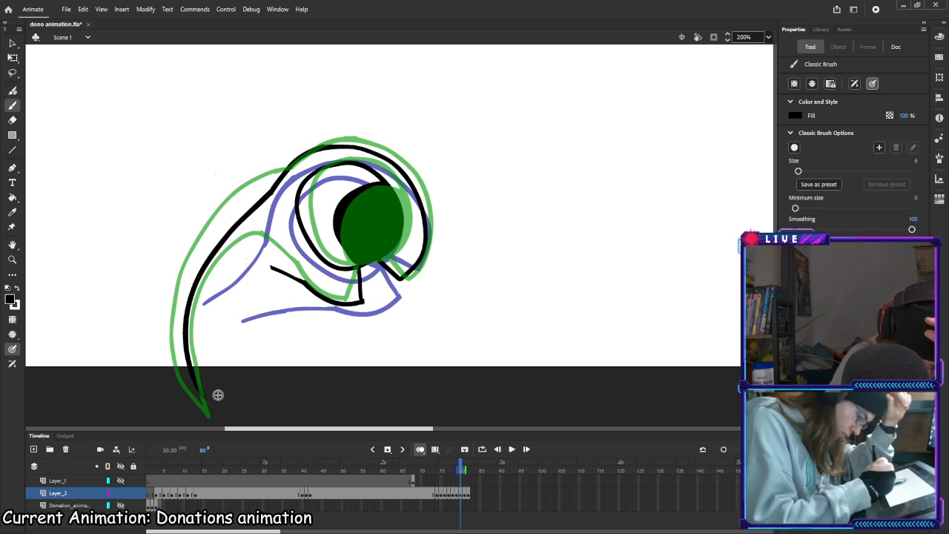
pyautogui.moveTo(215, 394)
pyautogui.mouseDown()
pyautogui.moveTo(221, 326)
pyautogui.moveTo(261, 272)
pyautogui.mouseUp()
pyautogui.hotkey('ctrl', 'z')
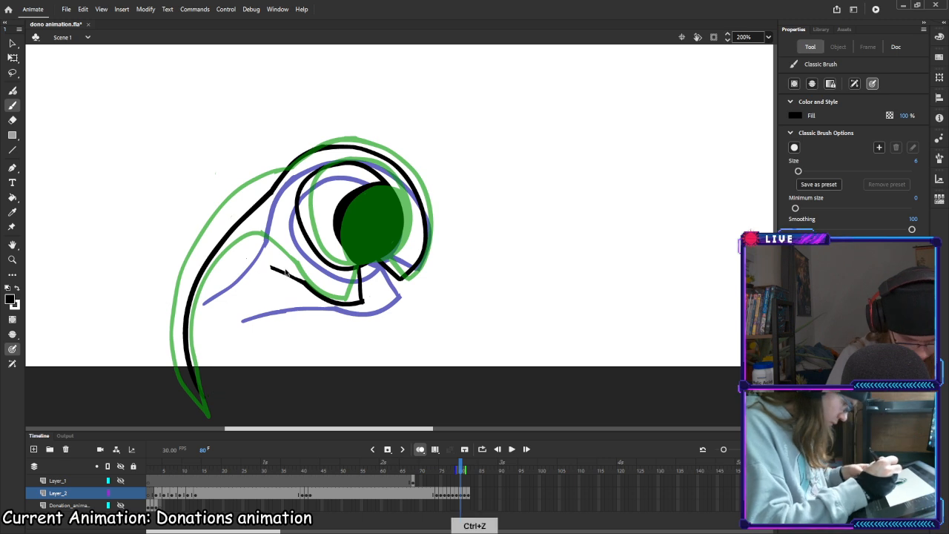
pyautogui.moveTo(222, 394)
pyautogui.mouseDown()
pyautogui.moveTo(212, 319)
pyautogui.moveTo(256, 267)
pyautogui.moveTo(274, 265)
pyautogui.mouseUp()
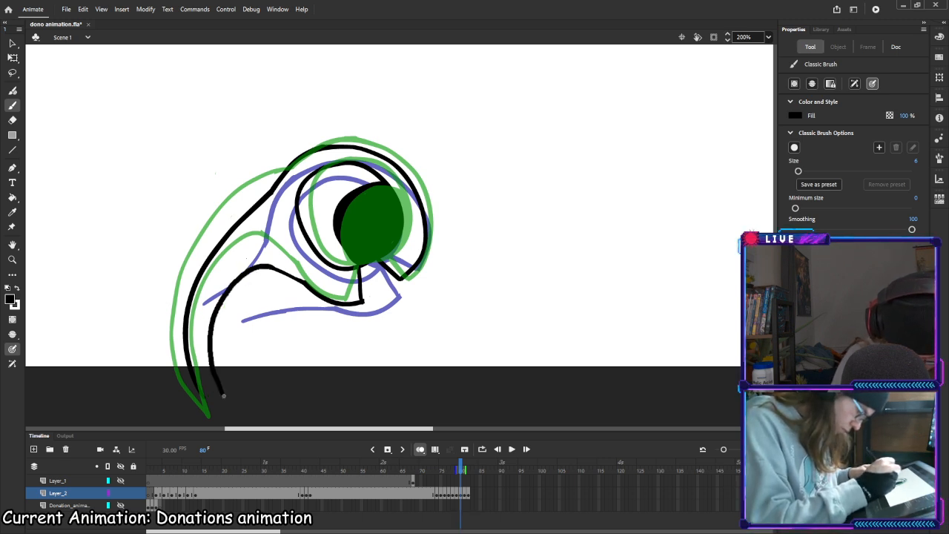
# Erase the neck line ends on frame 79 and redraw both lines curving down past the stage edge
pyautogui.click(457, 494)
pyautogui.press('e')
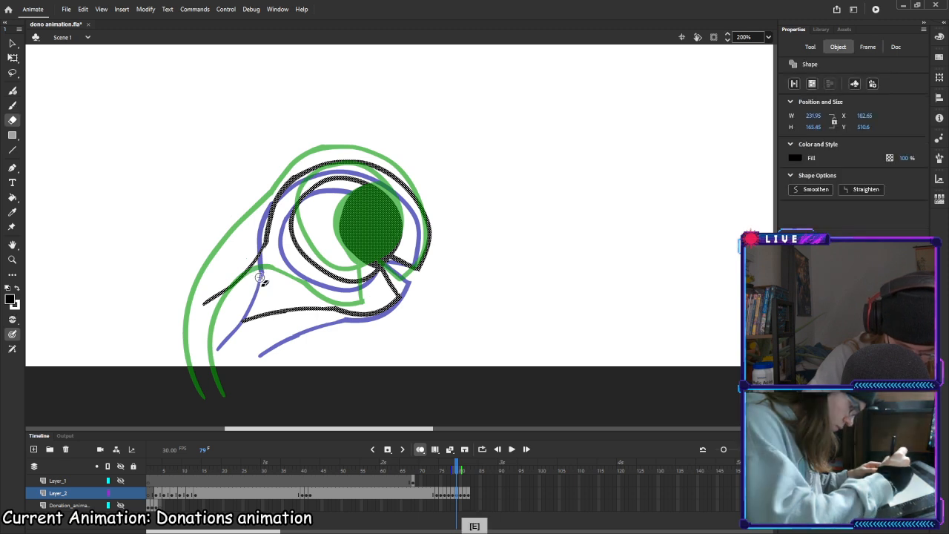
pyautogui.moveTo(253, 265)
pyautogui.mouseDown()
pyautogui.moveTo(223, 296)
pyautogui.moveTo(248, 319)
pyautogui.mouseUp()
pyautogui.moveTo(300, 335); pyautogui.dragTo(317, 351)
pyautogui.press('b')
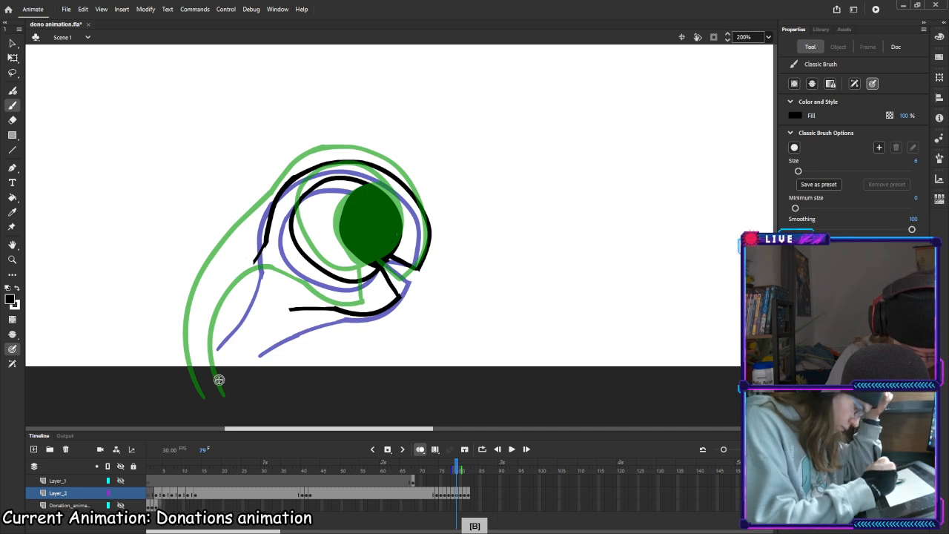
pyautogui.moveTo(215, 384)
pyautogui.mouseDown()
pyautogui.moveTo(208, 338)
pyautogui.moveTo(264, 252)
pyautogui.mouseUp()
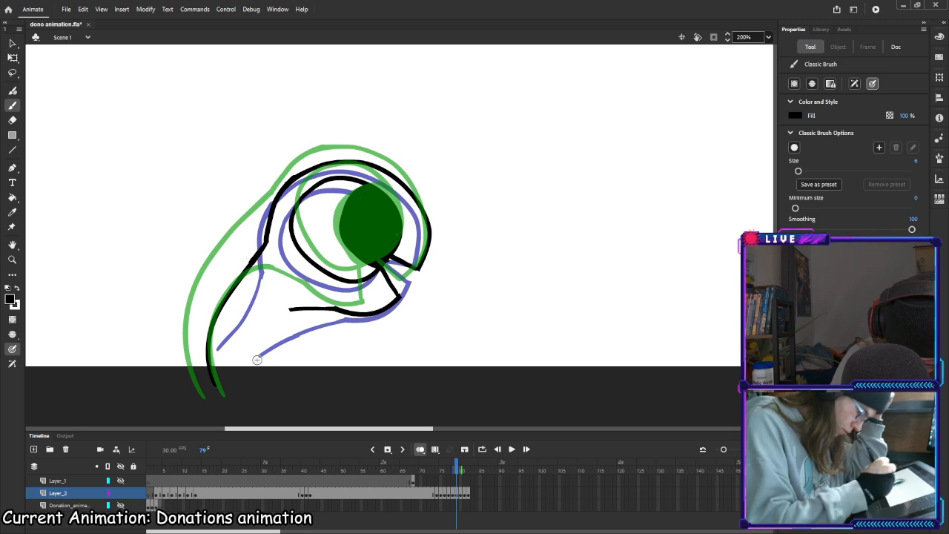
pyautogui.moveTo(238, 344)
pyautogui.mouseDown()
pyautogui.moveTo(236, 372)
pyautogui.moveTo(291, 308)
pyautogui.mouseUp()
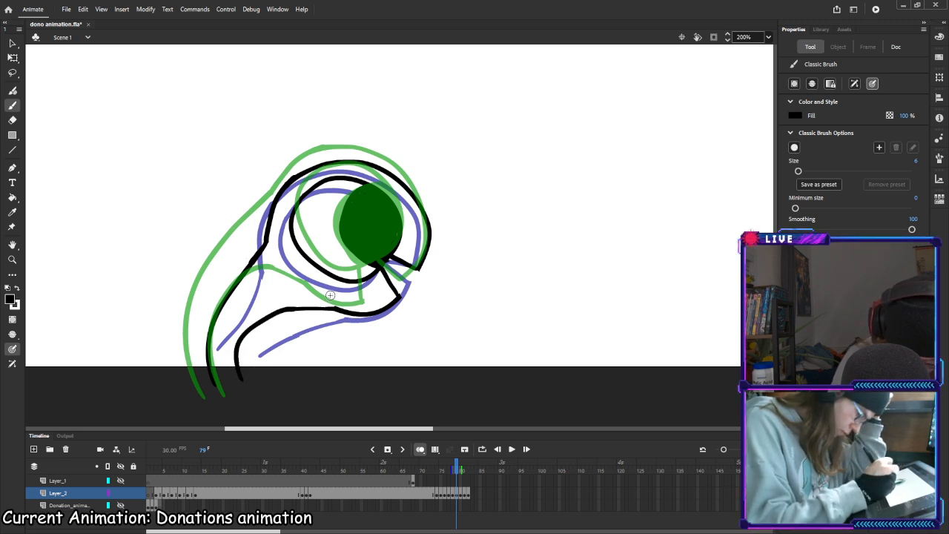
# Erase the neck line ends on frame 78 and redraw both between the onion-skinned poses, ending just below the stage
pyautogui.click(461, 495)
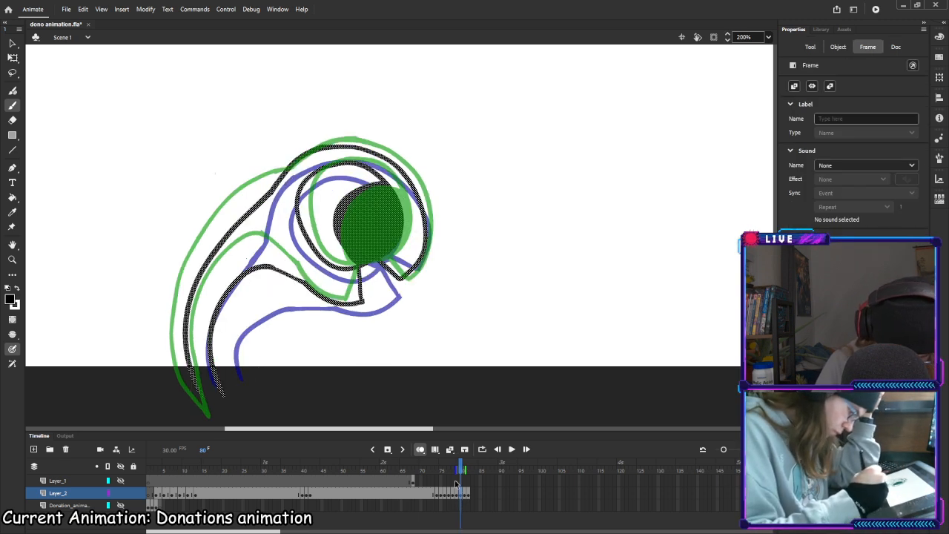
pyautogui.click(456, 495)
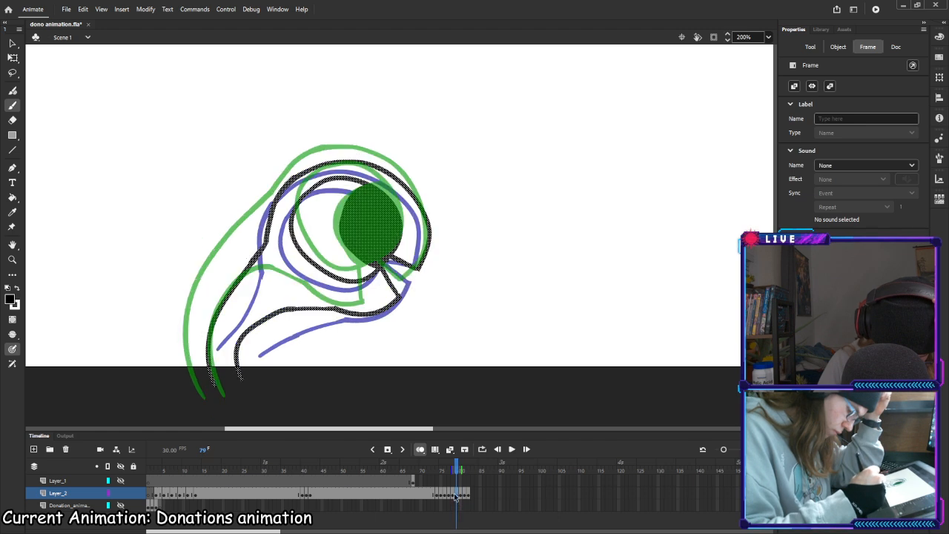
pyautogui.click(452, 495)
pyautogui.press('e')
pyautogui.moveTo(223, 340); pyautogui.dragTo(215, 361)
pyautogui.moveTo(239, 330)
pyautogui.mouseDown()
pyautogui.moveTo(248, 308)
pyautogui.moveTo(262, 356)
pyautogui.mouseUp()
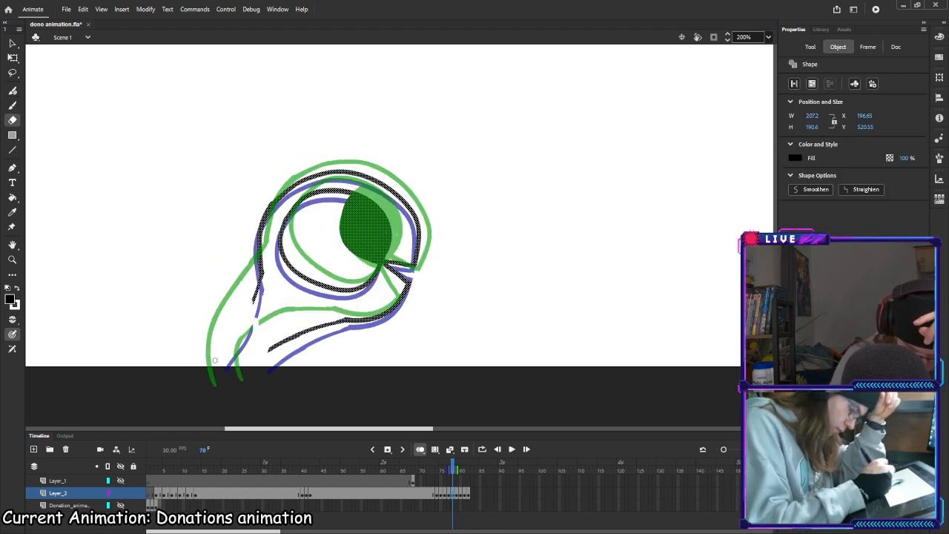
pyautogui.press('b')
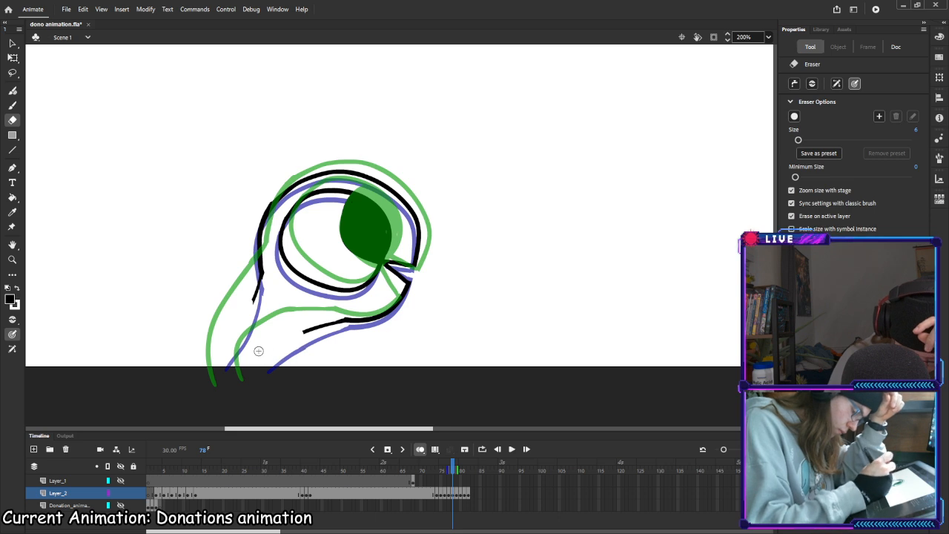
pyautogui.moveTo(223, 378)
pyautogui.mouseDown()
pyautogui.moveTo(227, 346)
pyautogui.moveTo(263, 291)
pyautogui.mouseUp()
pyautogui.hotkey('ctrl', 'z')
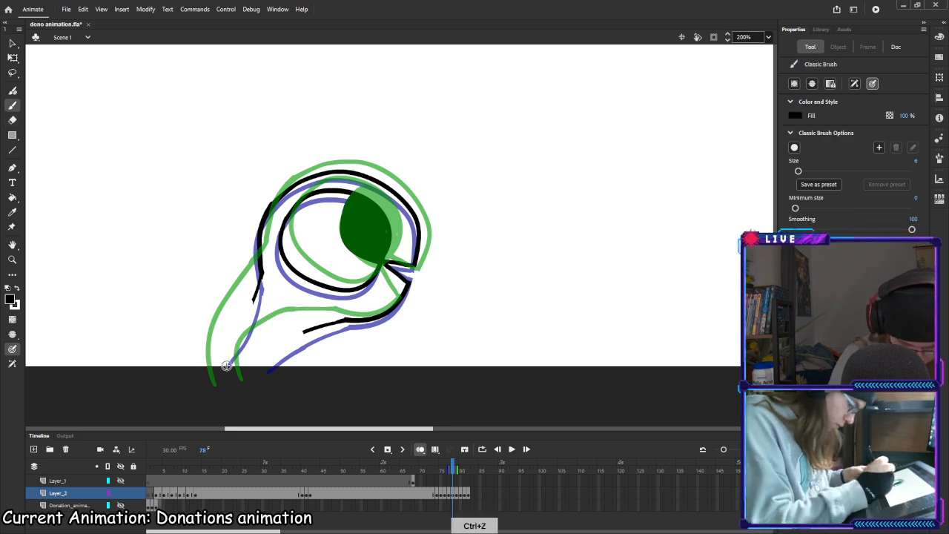
pyautogui.moveTo(221, 378)
pyautogui.mouseDown()
pyautogui.moveTo(230, 334)
pyautogui.moveTo(255, 295)
pyautogui.mouseUp()
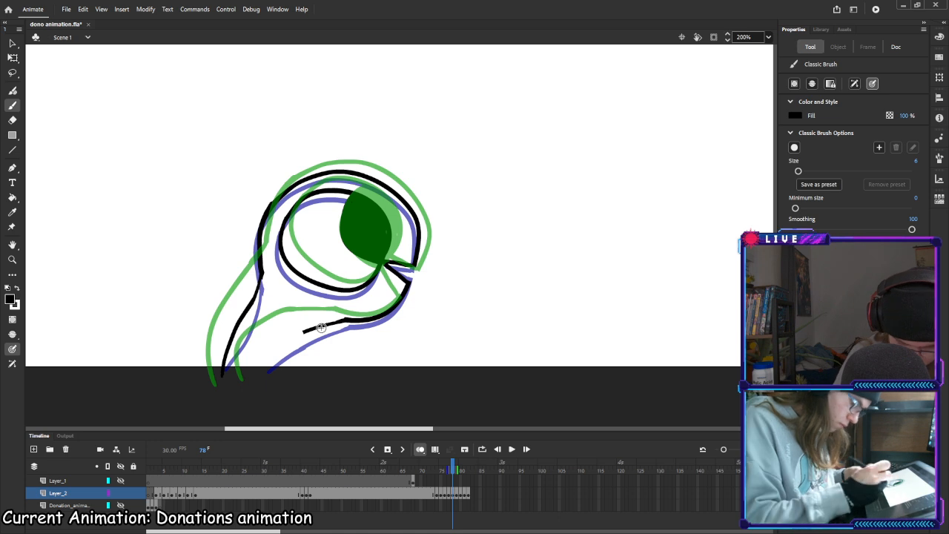
pyautogui.moveTo(254, 373)
pyautogui.mouseDown()
pyautogui.moveTo(267, 350)
pyautogui.moveTo(319, 327)
pyautogui.mouseUp()
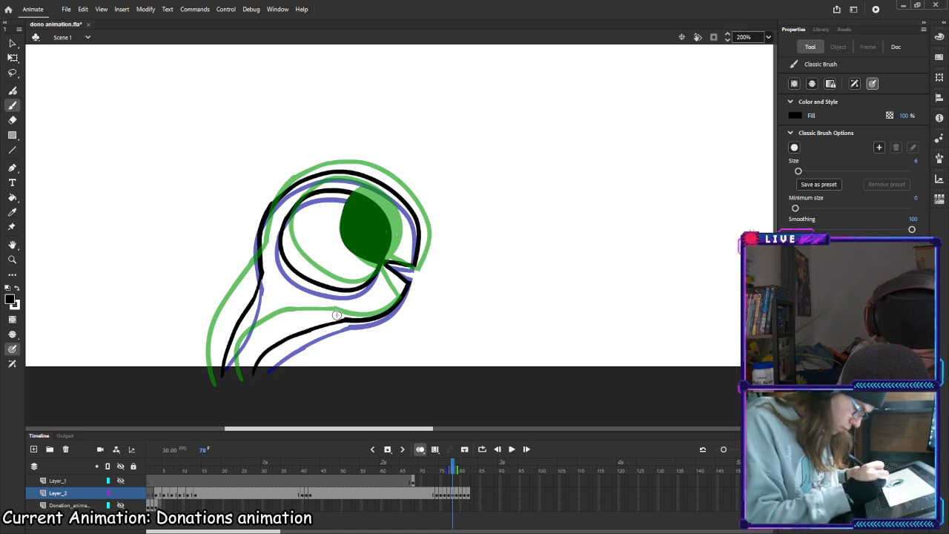
# Replay the animation from frame 1 and step back through the final frames to check the redrawn necks
pyautogui.moveTo(452, 468); pyautogui.dragTo(147, 468)
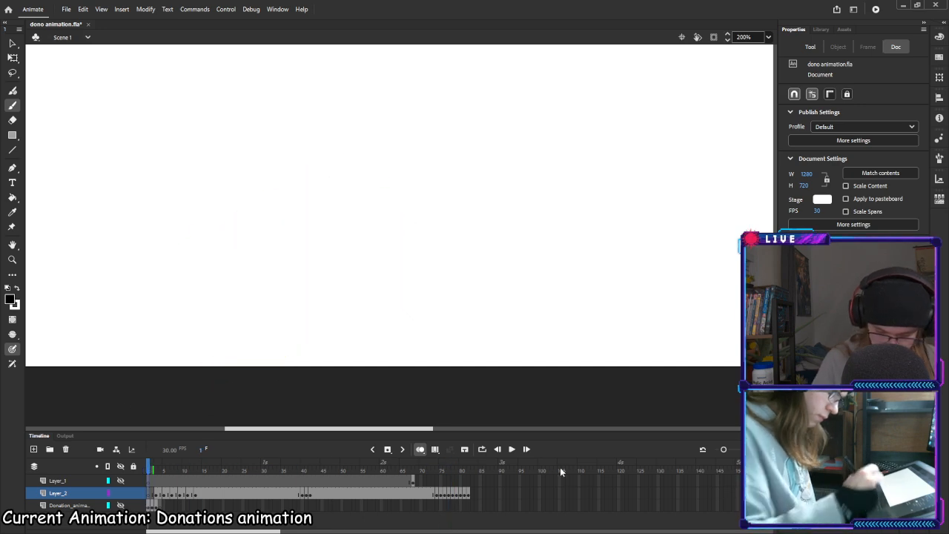
pyautogui.click(511, 449)
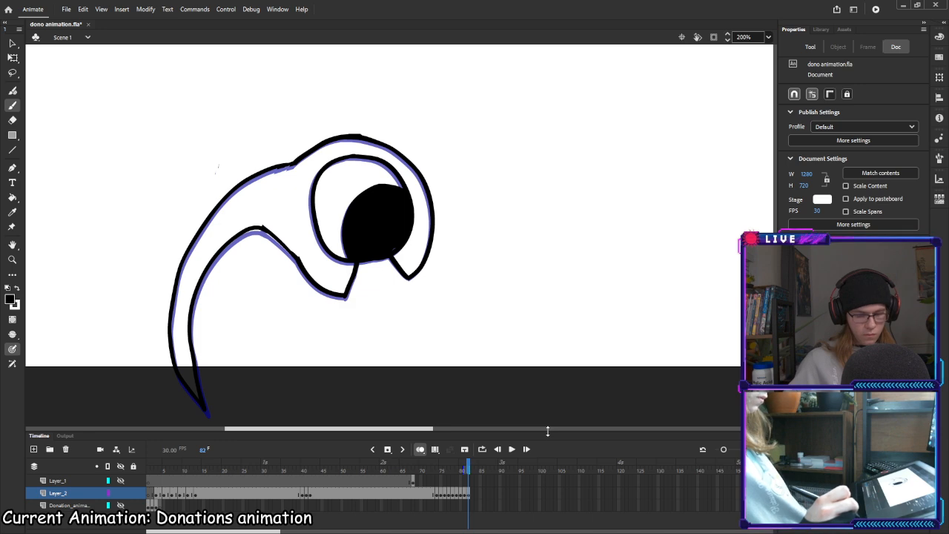
pyautogui.press(',')
pyautogui.press(',')
pyautogui.press(',')
pyautogui.press(',')
pyautogui.press(',')
pyautogui.press(',')
pyautogui.press(',')
pyautogui.press(',')
pyautogui.press(',')
pyautogui.press(',')
pyautogui.press(',')
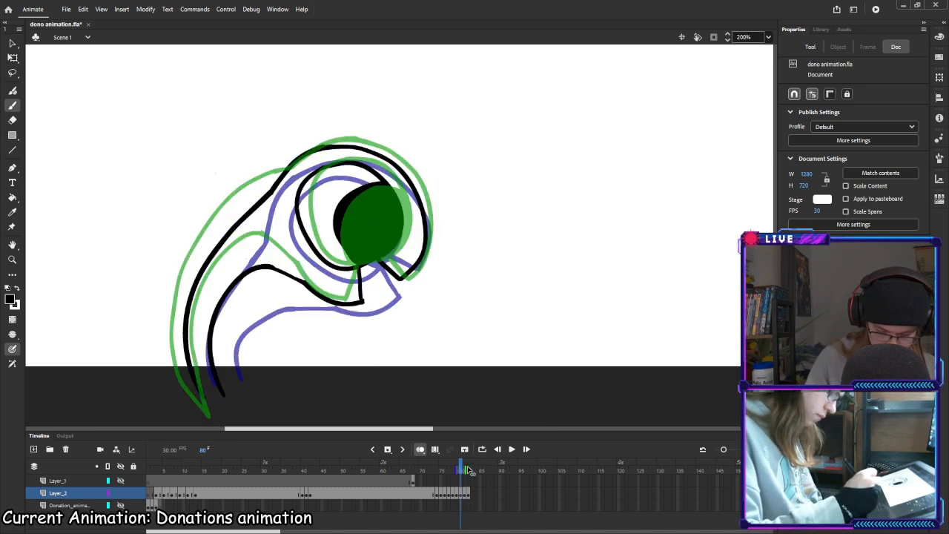
# Step back and forth through the final frames with onion skinning to check the redrawn neck and head motion
pyautogui.press('.')
pyautogui.press('.')
pyautogui.press('.')
pyautogui.press('.')
pyautogui.press('.')
pyautogui.press('.')
pyautogui.press('.')
pyautogui.press('.')
pyautogui.press('.')
pyautogui.press('.')
pyautogui.press('.')
pyautogui.press(',')
pyautogui.press(',')
pyautogui.press(',')
pyautogui.press(',')
pyautogui.press(',')
pyautogui.press(',')
pyautogui.press(',')
pyautogui.press(',')
pyautogui.press(',')
pyautogui.press(',')
pyautogui.press(',')
pyautogui.press('.')
pyautogui.press('.')
pyautogui.press('.')
pyautogui.press('.')
pyautogui.press('.')
pyautogui.press('.')
pyautogui.press('.')
pyautogui.press('.')
pyautogui.press('.')
pyautogui.press('.')
pyautogui.press('.')
pyautogui.press(',')
pyautogui.press(',')
pyautogui.press(',')
pyautogui.press(',')
pyautogui.press(',')
pyautogui.press(',')
pyautogui.press(',')
pyautogui.press(',')
pyautogui.press(',')
pyautogui.press(',')
pyautogui.press(',')
pyautogui.press('.')
pyautogui.press('.')
pyautogui.press('.')
pyautogui.press('.')
pyautogui.press('.')
pyautogui.press('.')
pyautogui.press('.')
pyautogui.press('.')
pyautogui.press('.')
pyautogui.press('.')
pyautogui.press('.')
# Extend the hold of Layer_2's last drawing at frame 82 by inserting frames up to about frame 150
pyautogui.click(471, 495)
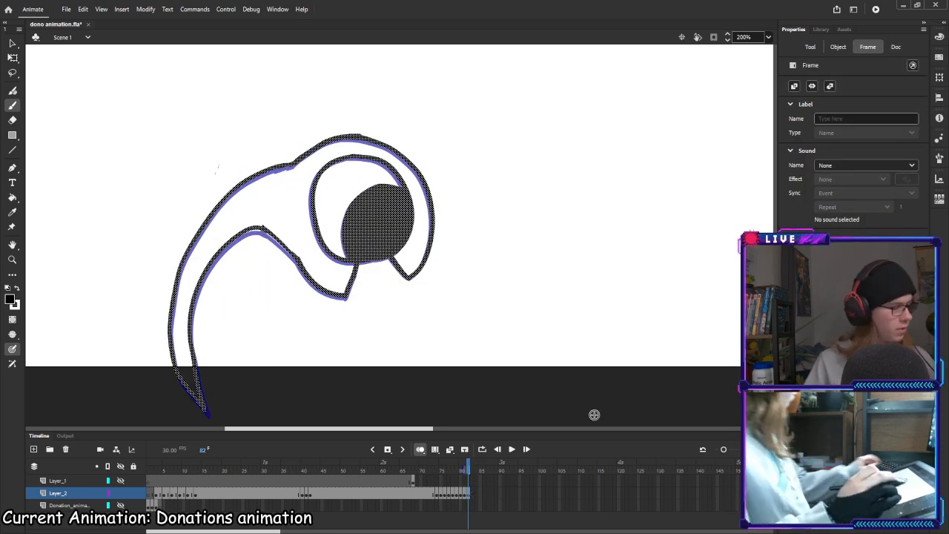
pyautogui.press('F5')
pyautogui.press('F5')
pyautogui.press('F5')
pyautogui.press('F5')
pyautogui.press('F5')
pyautogui.press('F5')
pyautogui.press('F5')
pyautogui.press('F5')
pyautogui.press('F5')
pyautogui.press('F5')
pyautogui.press('F5')
pyautogui.press('F5')
pyautogui.press('F5')
pyautogui.press('F5')
pyautogui.press('F5')
pyautogui.press('F5')
pyautogui.press('F5')
pyautogui.press('F5')
pyautogui.press('F5')
pyautogui.press('F5')
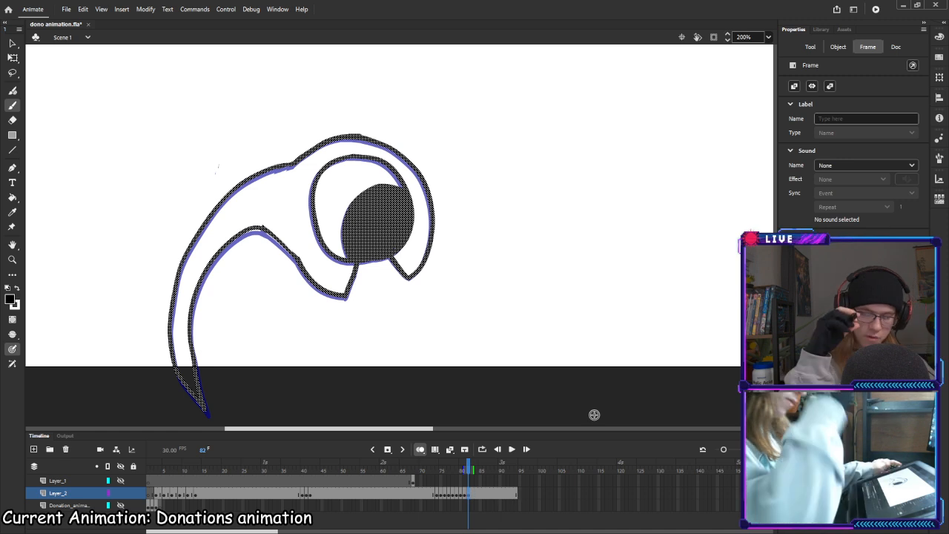
pyautogui.press('F5')
pyautogui.press('F5')
pyautogui.press('F5')
pyautogui.press('F5')
pyautogui.press('F5')
pyautogui.press('F5')
pyautogui.press('F5')
pyautogui.press('F5')
pyautogui.press('F5')
pyautogui.press('F5')
pyautogui.press('F5')
pyautogui.press('F5')
pyautogui.press('F5')
pyautogui.press('F5')
pyautogui.press('F5')
pyautogui.press('F5')
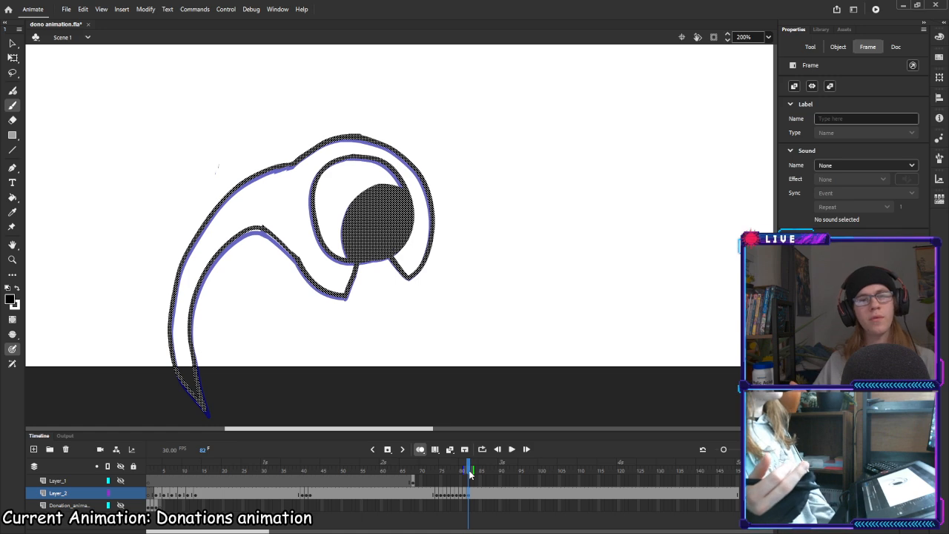
# Turn off onion skinning and play the animation through to review the held final pose
pyautogui.press('space')
pyautogui.moveTo(490, 246); pyautogui.dragTo(501, 265)
pyautogui.moveTo(469, 468); pyautogui.dragTo(419, 452)
pyautogui.click(420, 450)
pyautogui.press('Return')
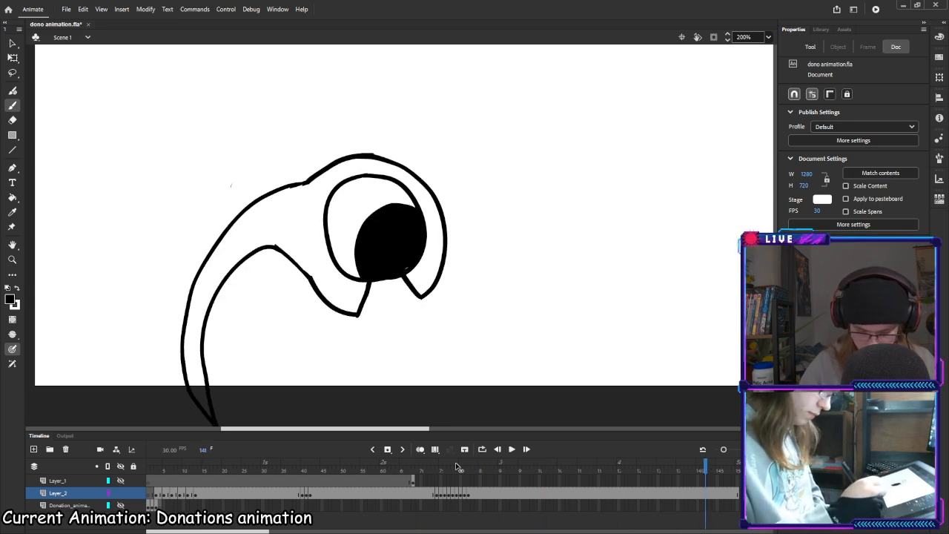
# Insert frames on Layer_1 from frame 66 until its last keyframe lines up with frame 82
pyautogui.moveTo(660, 468); pyautogui.dragTo(401, 467)
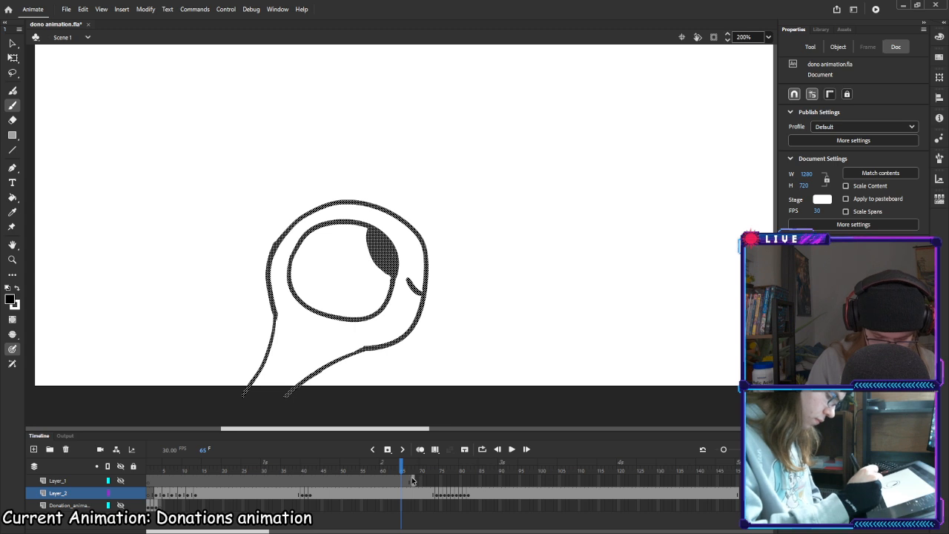
pyautogui.click(406, 480)
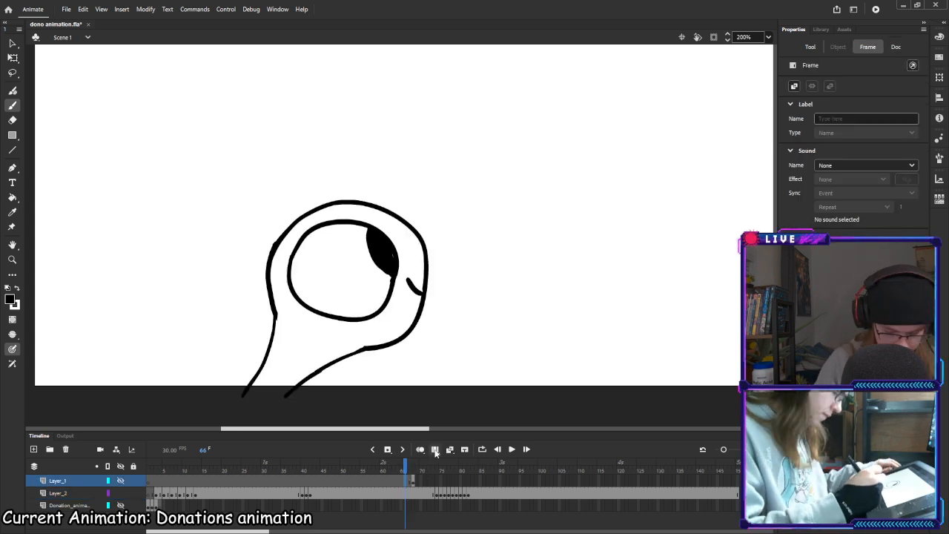
pyautogui.press('F5')
pyautogui.press('F5')
pyautogui.press('F5')
pyautogui.press('F5')
pyautogui.press('F5')
pyautogui.press('F5')
pyautogui.press('F5')
pyautogui.press('F5')
pyautogui.press('F5')
pyautogui.press('F5')
pyautogui.press('F5')
pyautogui.press('F5')
pyautogui.press('F5')
pyautogui.moveTo(406, 466)
pyautogui.mouseDown()
pyautogui.moveTo(492, 466)
pyautogui.moveTo(468, 466)
pyautogui.mouseUp()
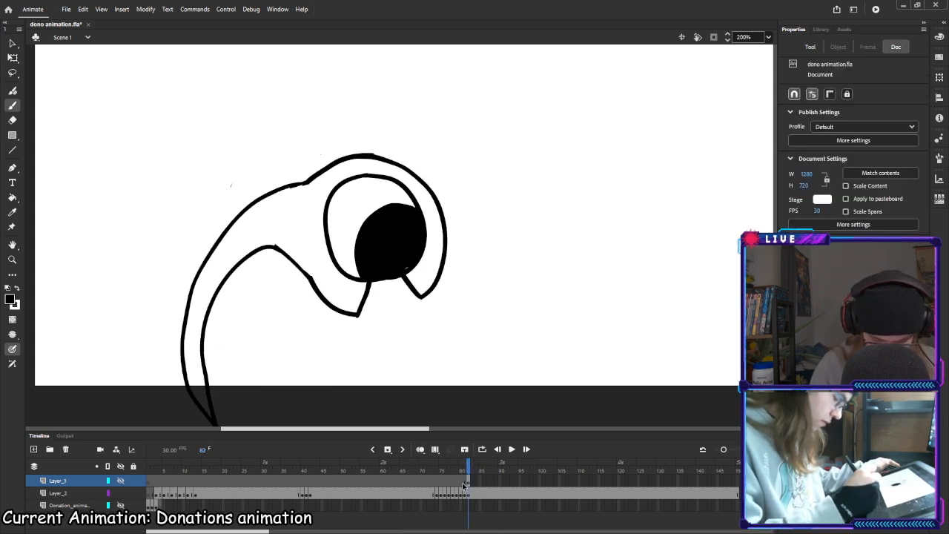
# Unhide Layer_1 so the pupil highlights show on frame 82, and compare with frame 83
pyautogui.click(468, 481)
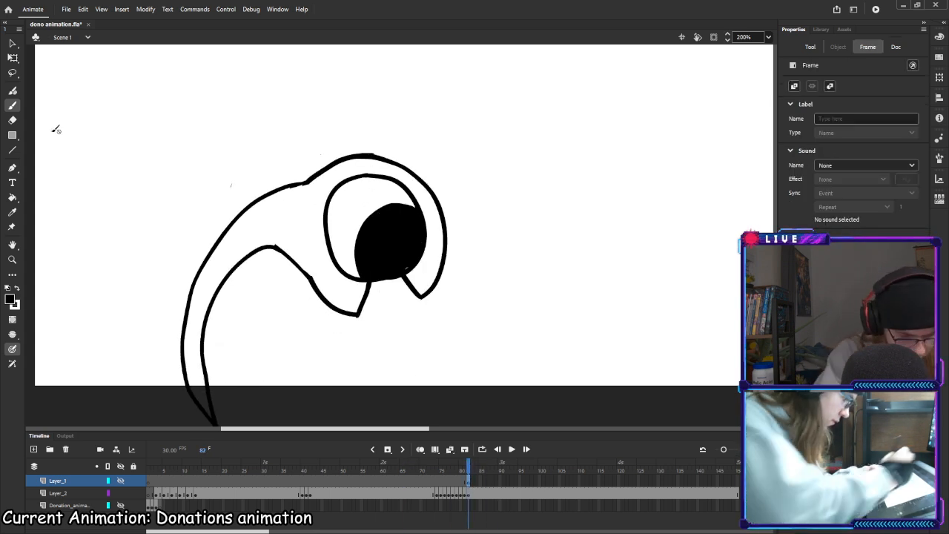
pyautogui.press('q')
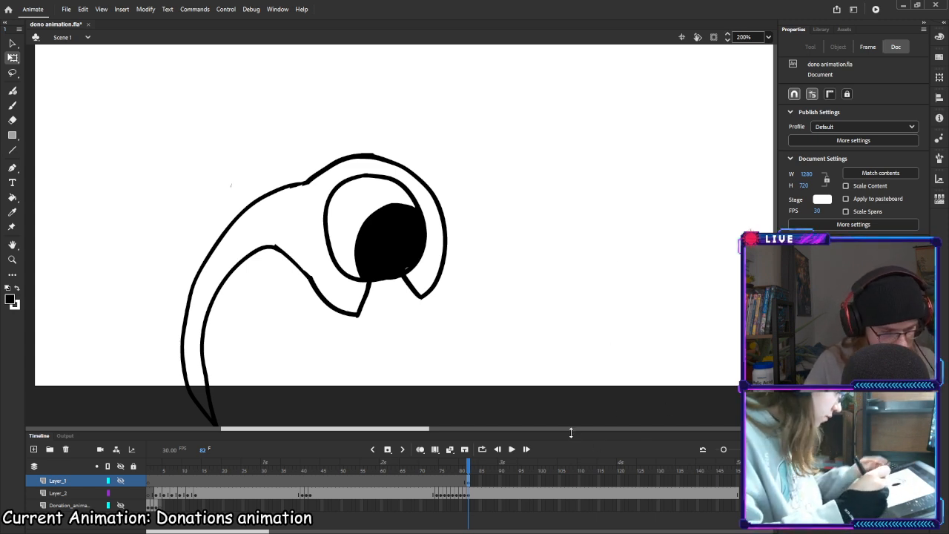
pyautogui.click(469, 479)
pyautogui.click(121, 482)
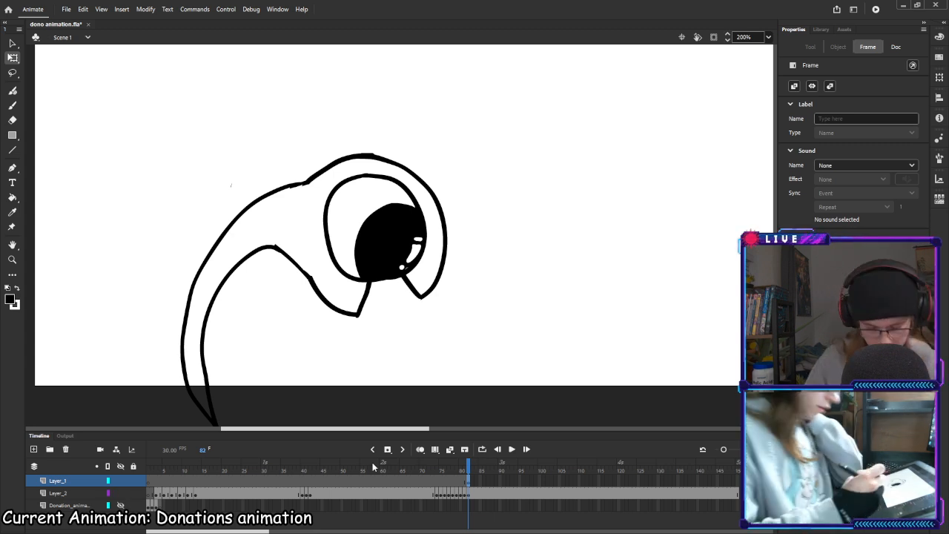
pyautogui.moveTo(468, 470); pyautogui.dragTo(470, 470)
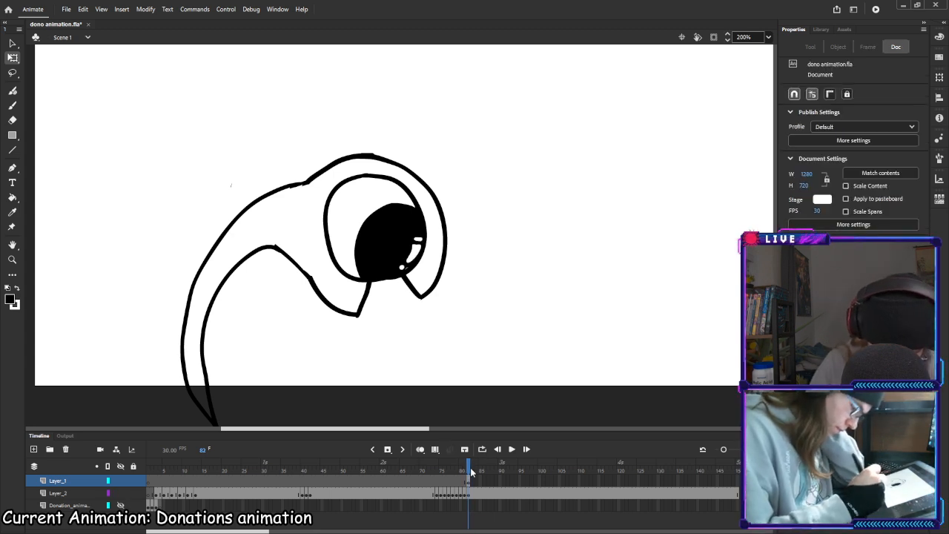
pyautogui.click(473, 469)
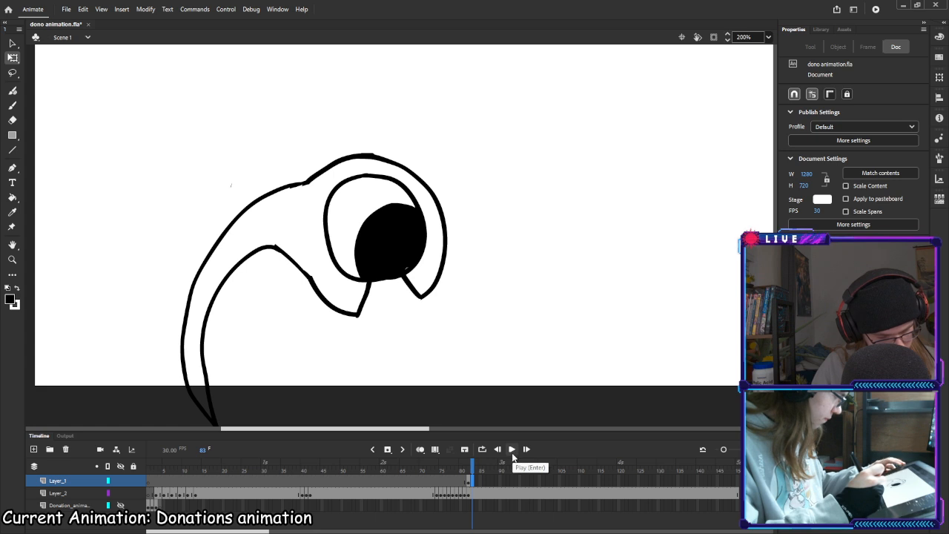
# Turn on onion skinning and add blank keyframes on Layer_1 at frames 83 and 84
pyautogui.click(419, 450)
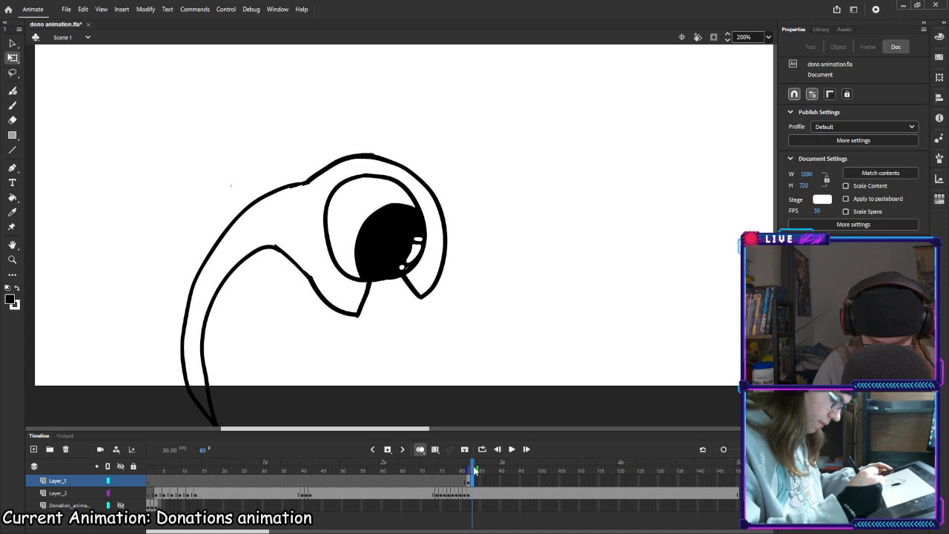
pyautogui.press('F7')
pyautogui.click(477, 468)
pyautogui.press('F7')
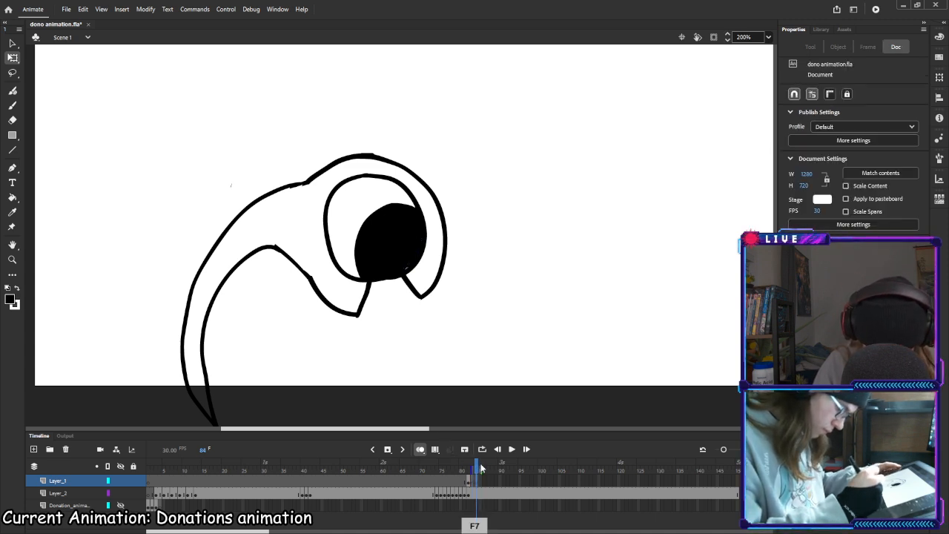
# Brush white pupil highlights on Layer_1's frame 83 with brush size 6, following the onion-skinned highlights of frame 82
pyautogui.click(769, 37)
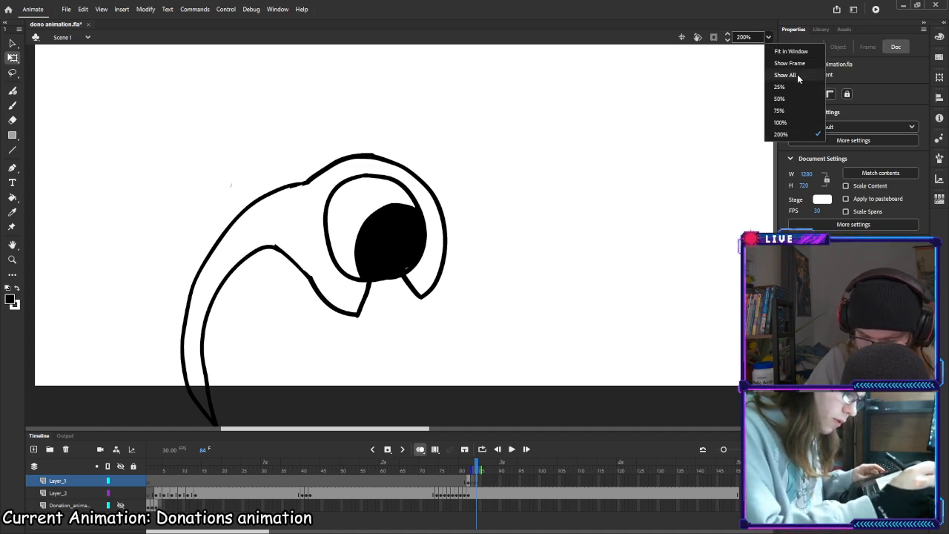
pyautogui.click(744, 37)
pyautogui.click(744, 37)
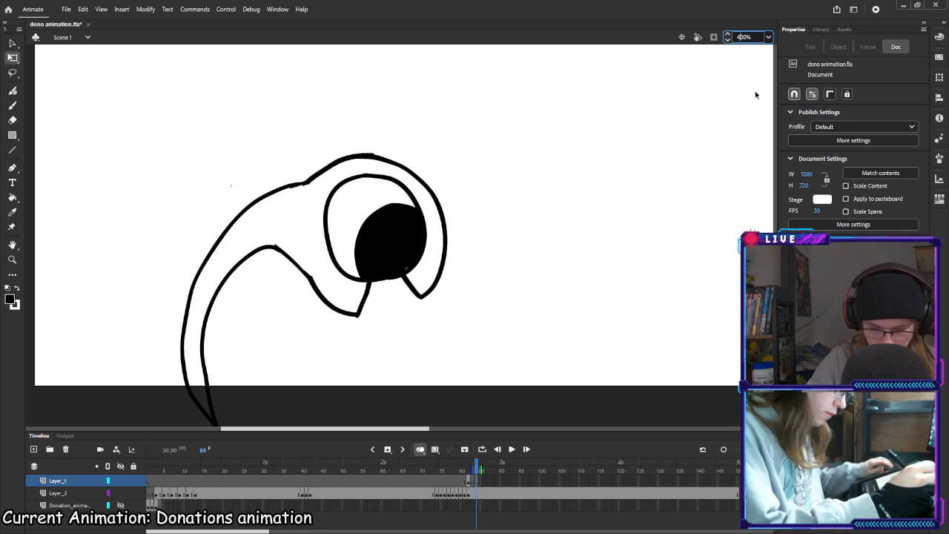
pyautogui.press('space')
pyautogui.moveTo(568, 244); pyautogui.dragTo(599, 264)
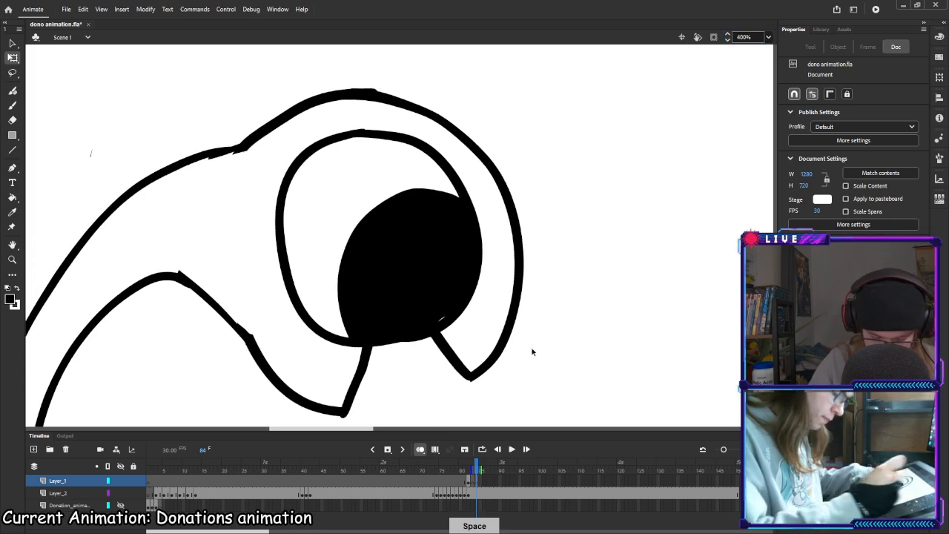
pyautogui.click(470, 483)
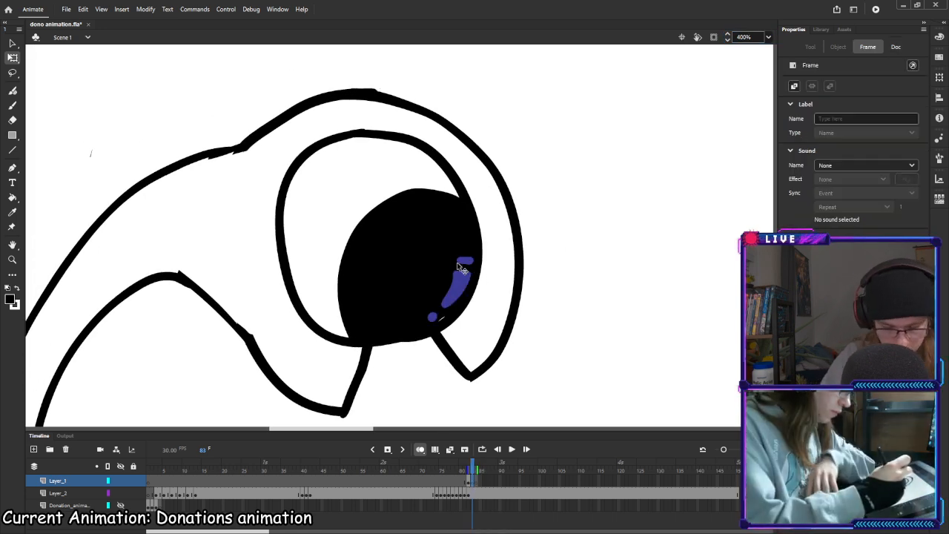
pyautogui.click(12, 105)
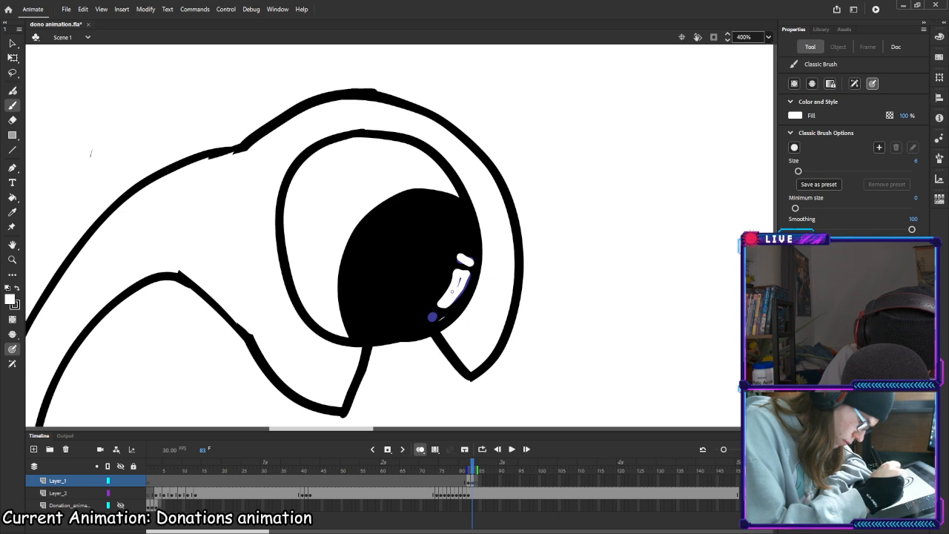
# Undo the last highlight strokes on frame 83 and repaint the pupil's long highlight and lower dot in white
pyautogui.hotkey('ctrl', 'z')
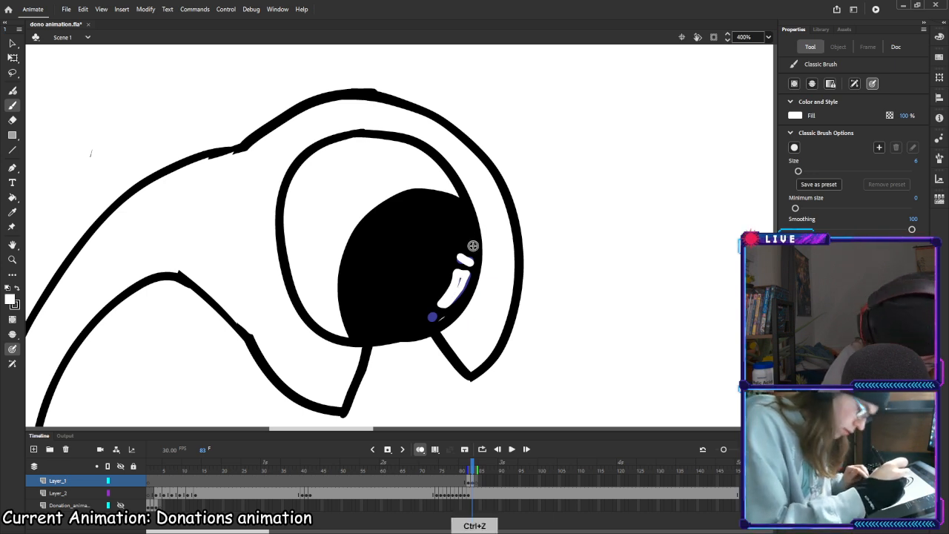
pyautogui.hotkey('ctrl', 'z')
pyautogui.moveTo(444, 305); pyautogui.dragTo(443, 305)
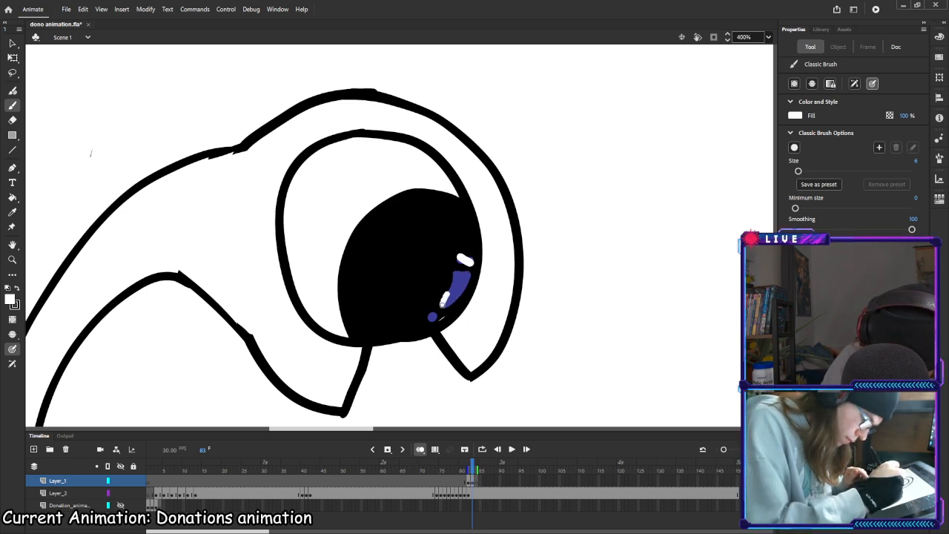
pyautogui.moveTo(455, 270)
pyautogui.mouseDown()
pyautogui.moveTo(466, 279)
pyautogui.moveTo(449, 298)
pyautogui.mouseUp()
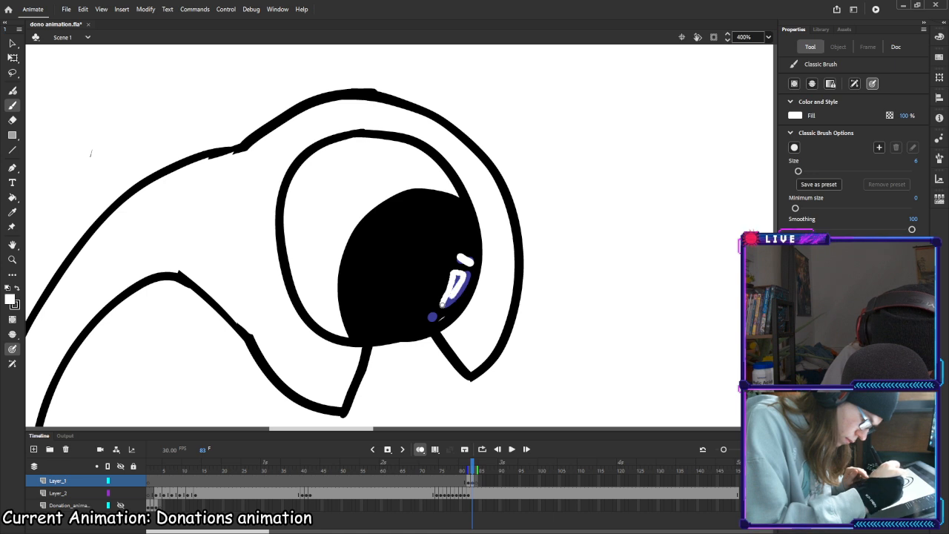
pyautogui.click(432, 320)
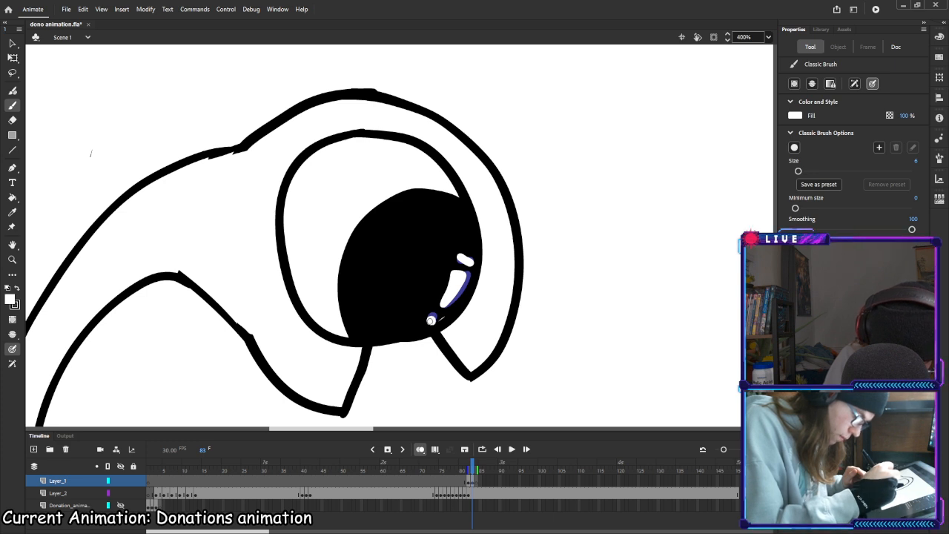
# Paint the three white pupil highlights on frame 84 slightly offset from the previous frame's, and save the file
pyautogui.press('.')
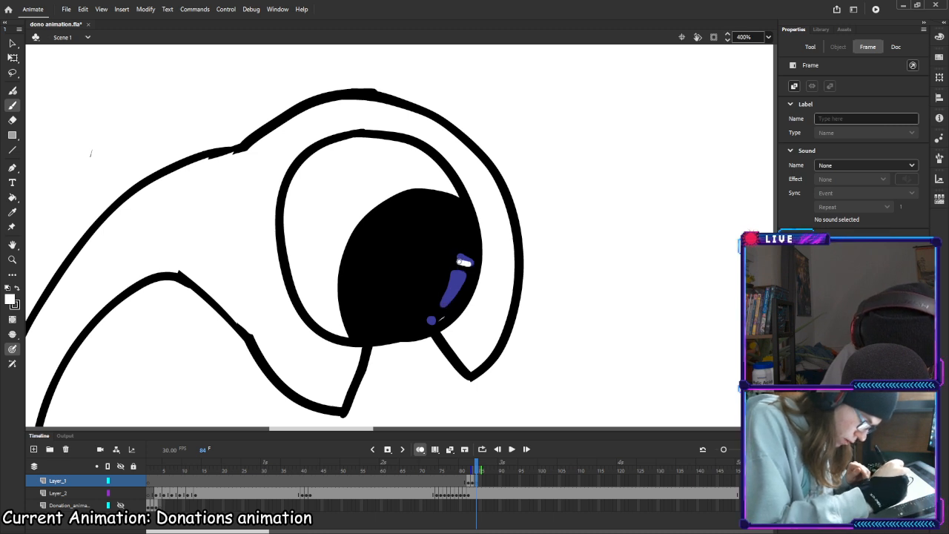
pyautogui.moveTo(458, 260); pyautogui.dragTo(471, 264)
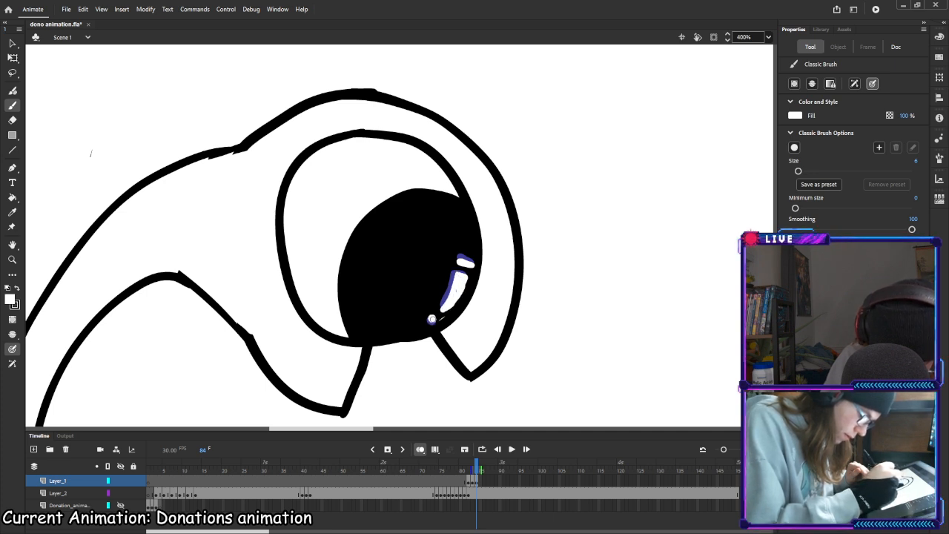
pyautogui.moveTo(477, 468)
pyautogui.mouseDown()
pyautogui.moveTo(462, 469)
pyautogui.moveTo(472, 469)
pyautogui.mouseUp()
pyautogui.click(478, 469)
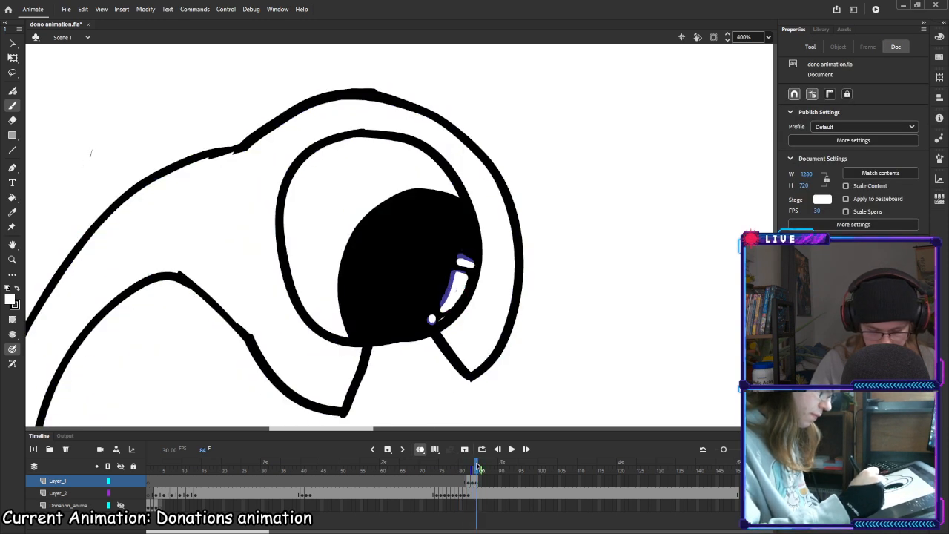
pyautogui.click(454, 295)
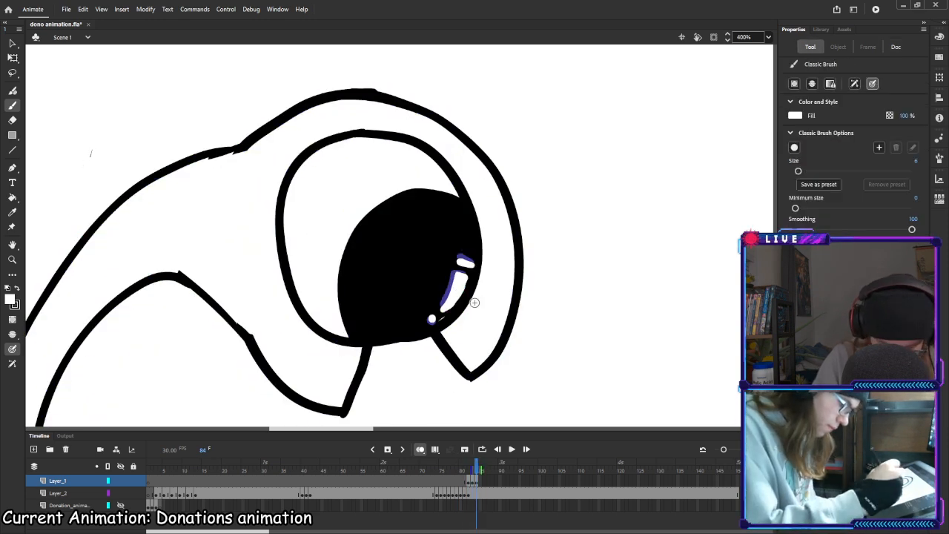
pyautogui.hotkey('ctrl', 's')
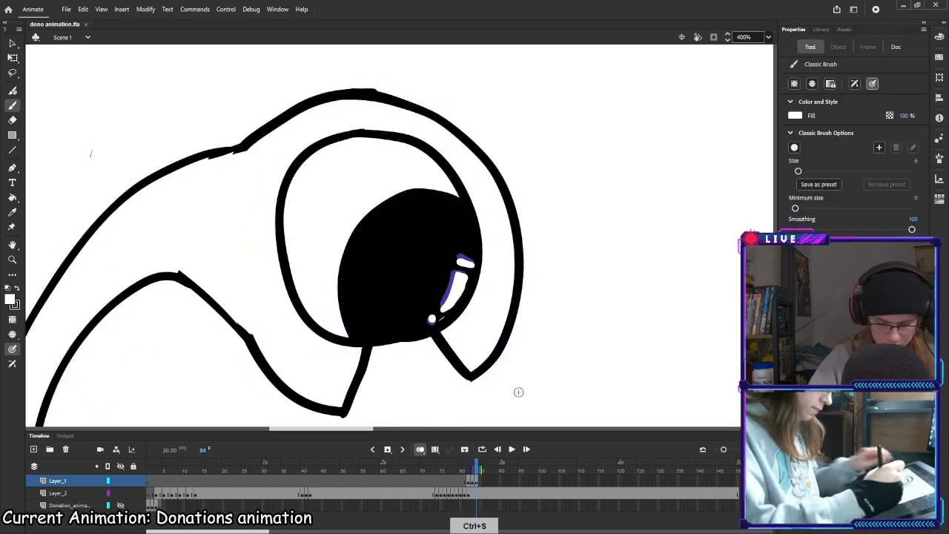
# Flip back and forth between frames 82 and 84 to compare the eye highlight drawings
pyautogui.click(469, 469)
pyautogui.press('.')
pyautogui.press(',')
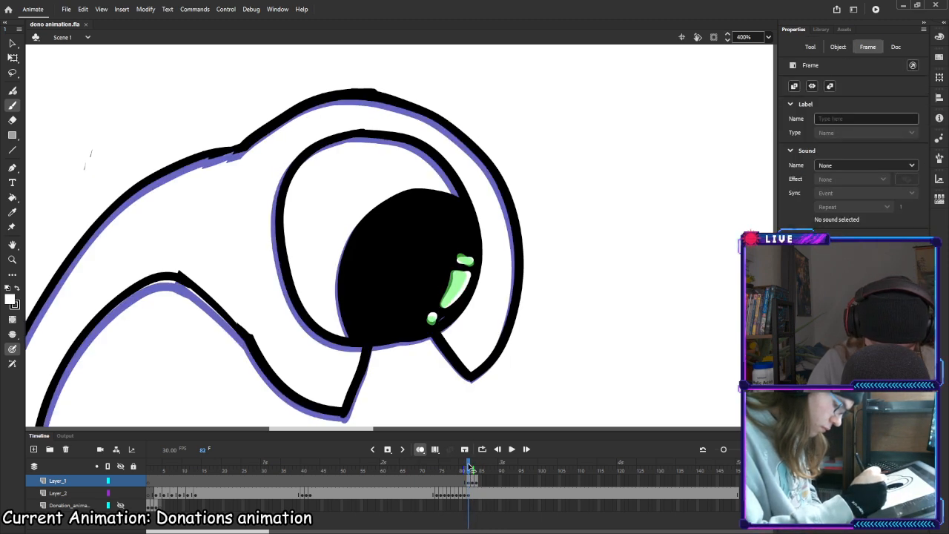
pyautogui.press('.')
pyautogui.press('.')
pyautogui.press(',')
pyautogui.click(480, 467)
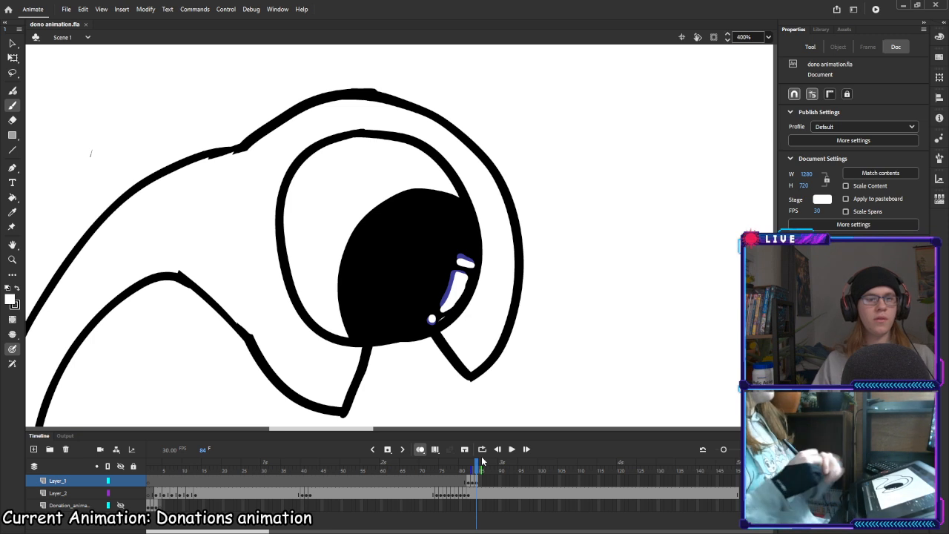
# Extend each of the three highlight drawings on Layer_1 to two frames, filling frames 82 to 87
pyautogui.click(469, 484)
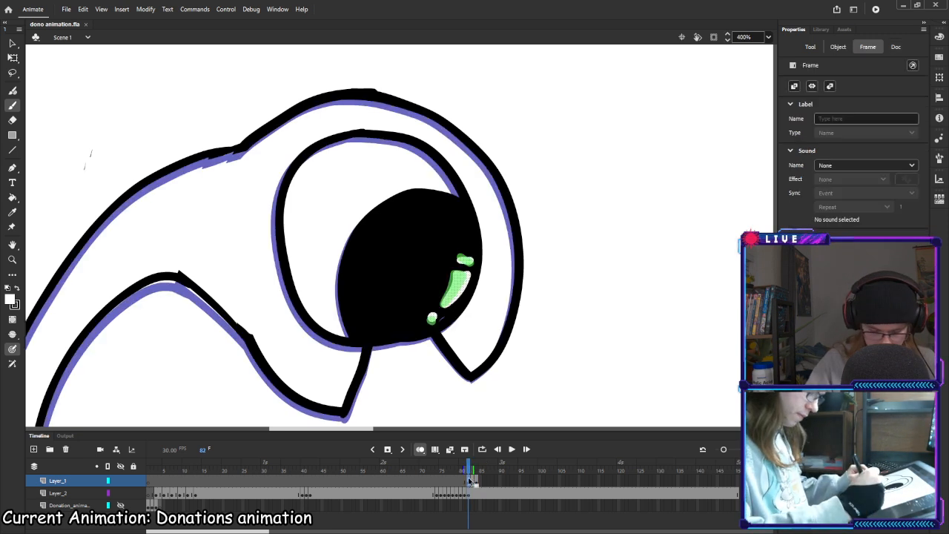
pyautogui.press('.')
pyautogui.press('.')
pyautogui.press('.')
pyautogui.press('.')
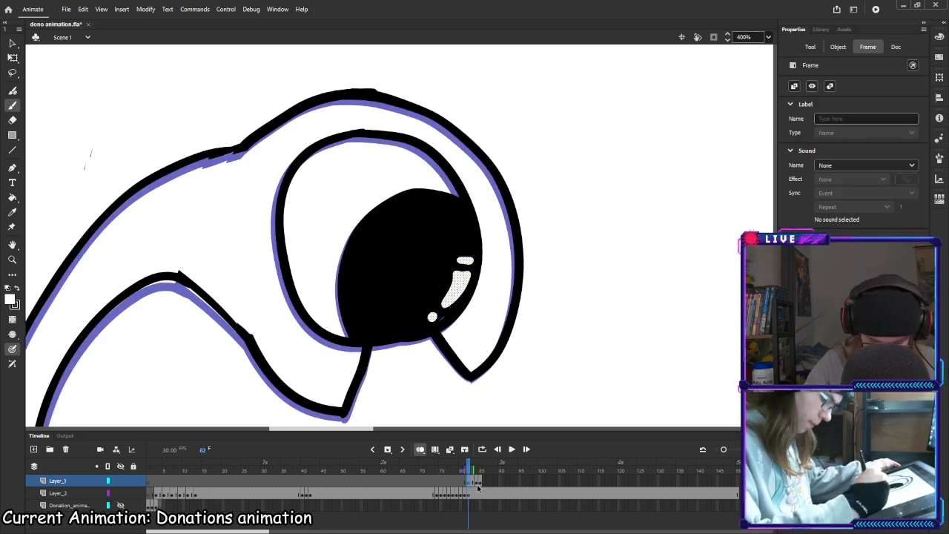
pyautogui.moveTo(488, 472); pyautogui.dragTo(468, 472)
# Copy frames 82 to 87 of Layer_1 and paste them at frames 88 and 94
pyautogui.click(471, 481)
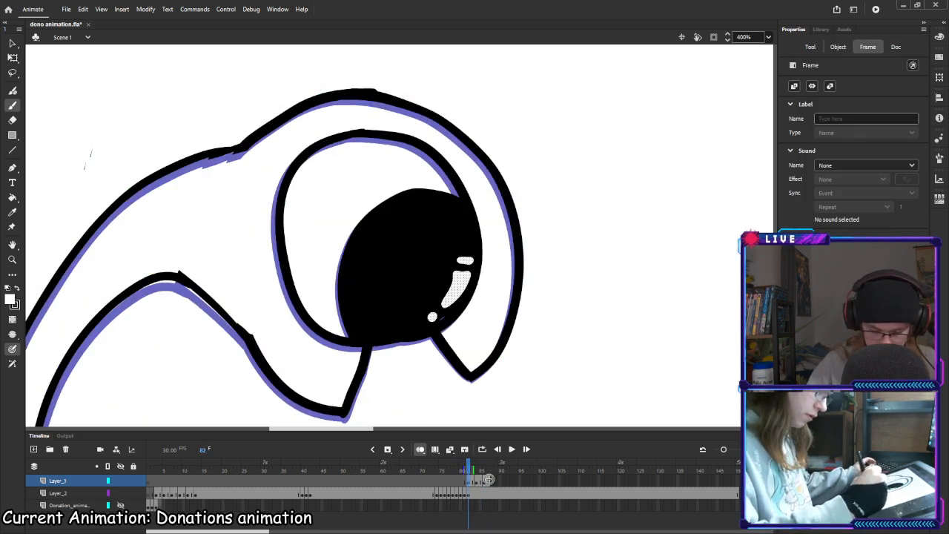
pyautogui.click(489, 480)
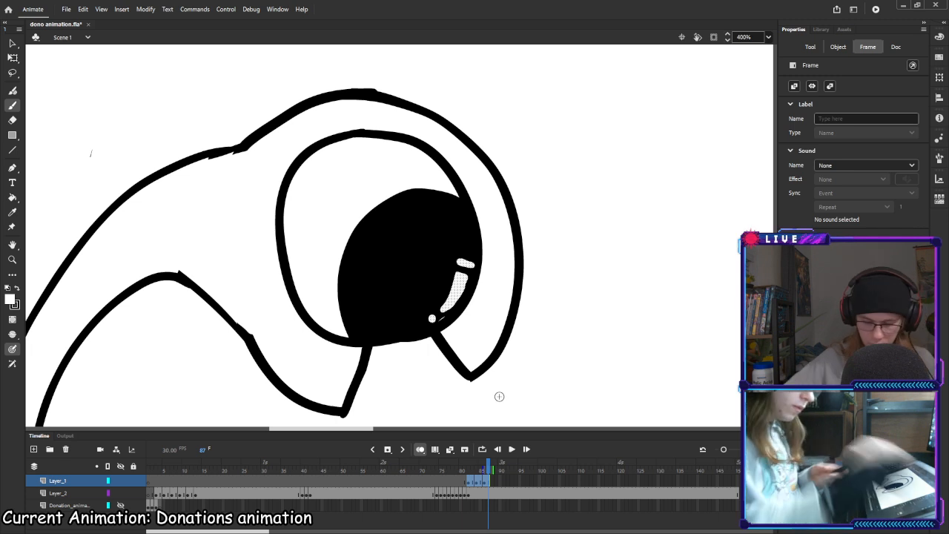
pyautogui.rightClick(469, 481)
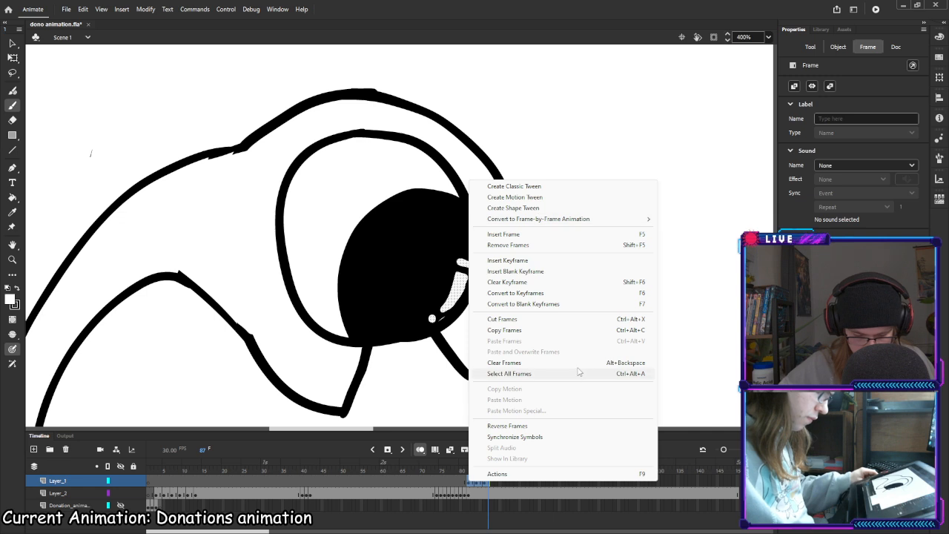
pyautogui.click(512, 331)
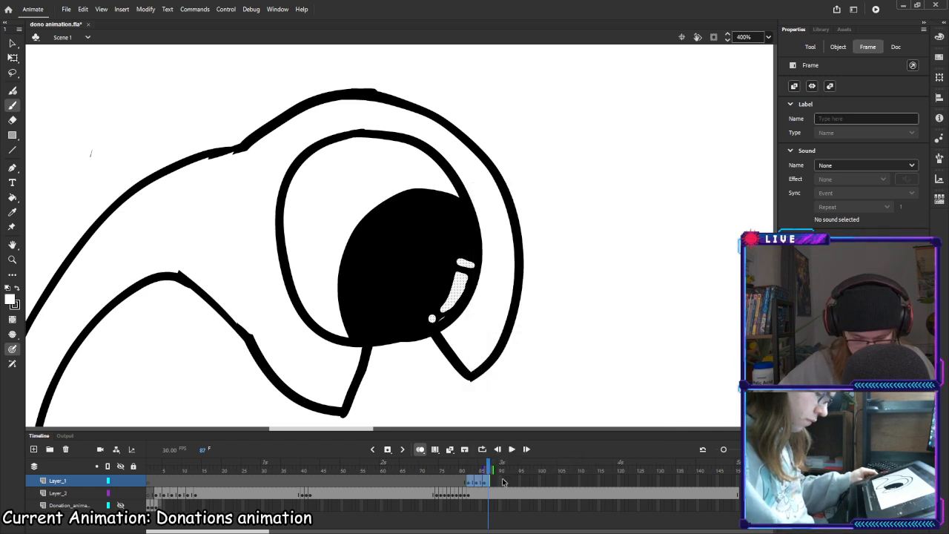
pyautogui.rightClick(491, 482)
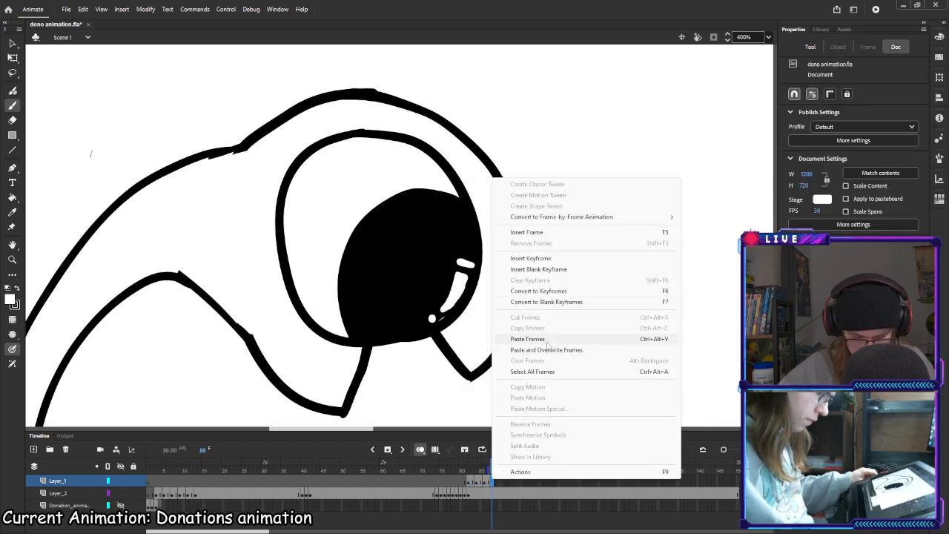
pyautogui.click(549, 339)
pyautogui.rightClick(517, 482)
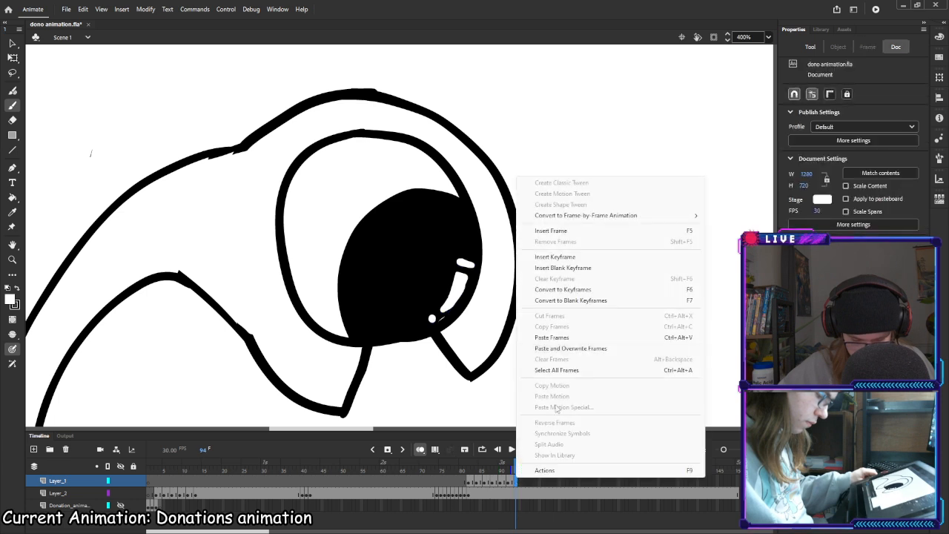
pyautogui.click(577, 339)
# Copy frames 82 to 99 of Layer_1 and paste them at frames 100, 118 and 136
pyautogui.click(467, 482)
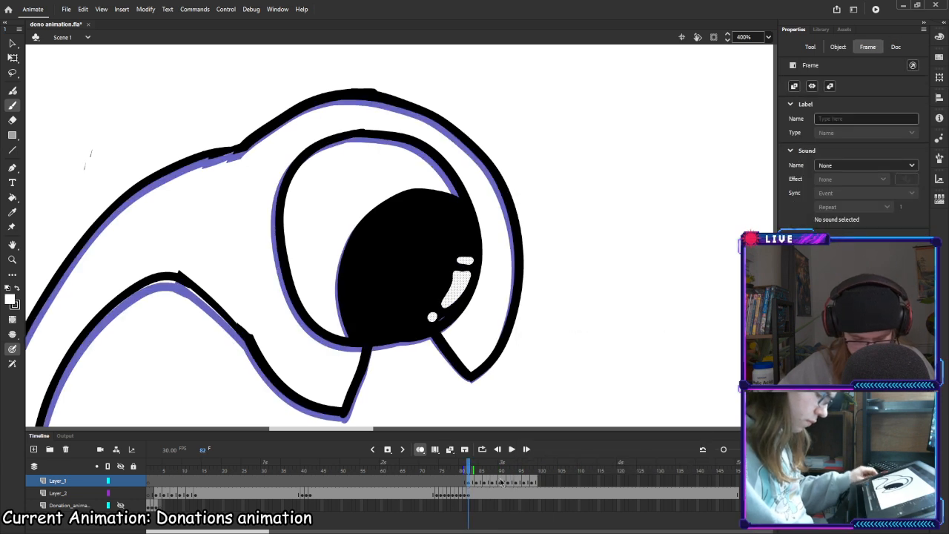
pyautogui.keyDown('shift'); pyautogui.click(532, 482); pyautogui.keyUp('shift')
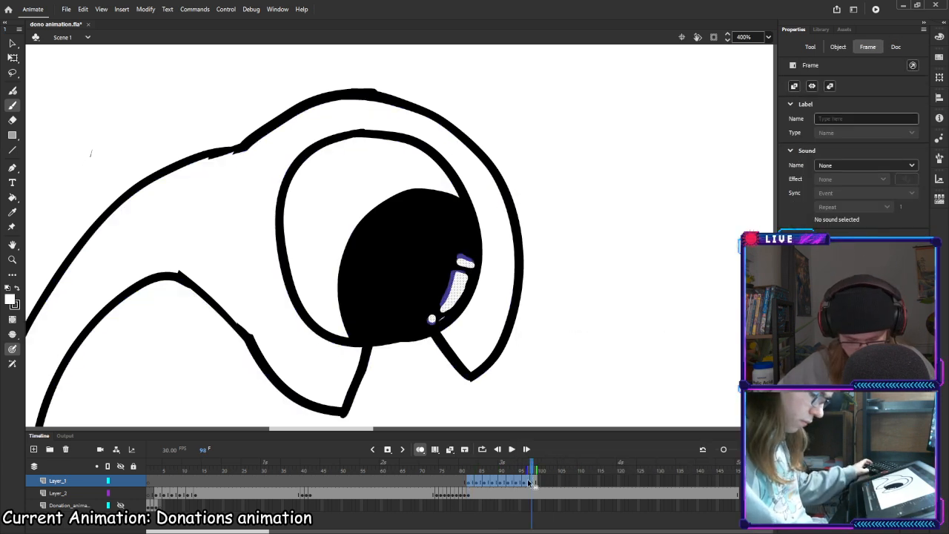
pyautogui.rightClick(504, 481)
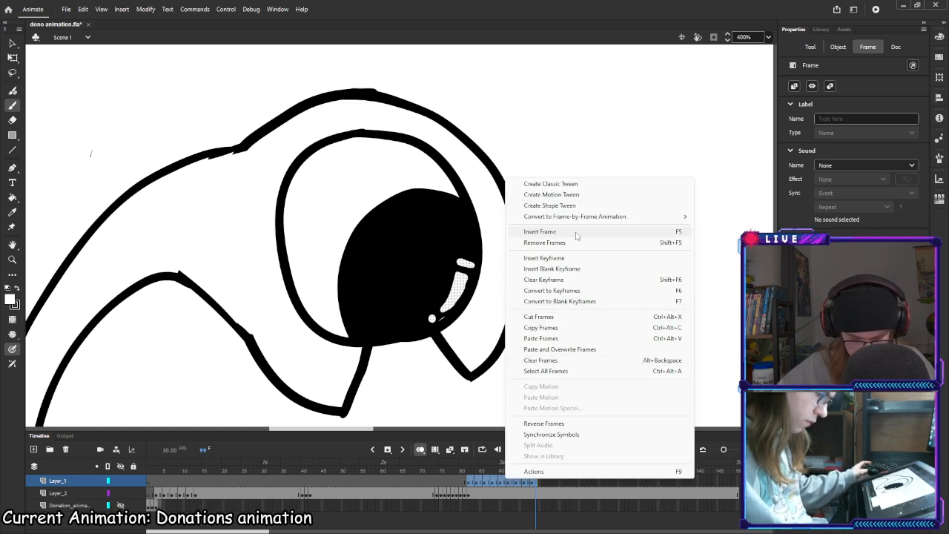
pyautogui.click(585, 327)
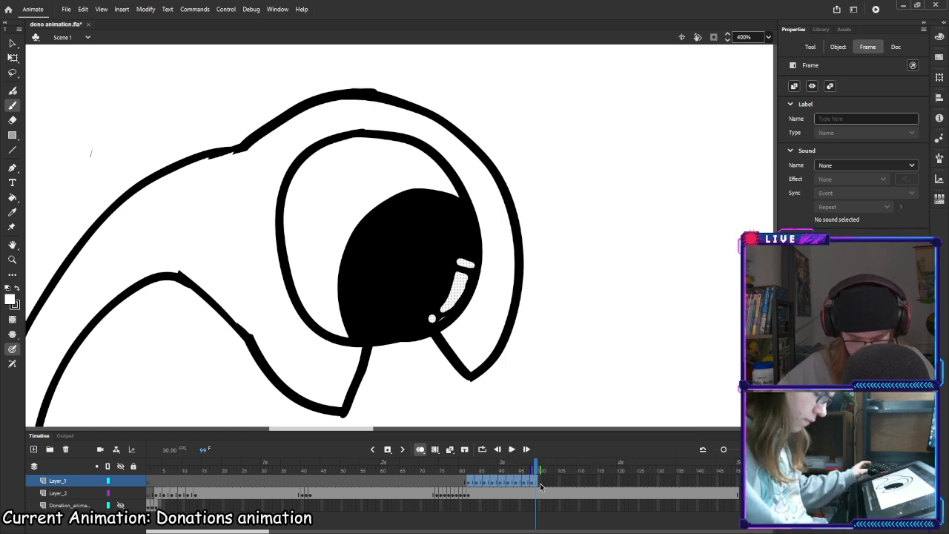
pyautogui.rightClick(541, 483)
pyautogui.click(578, 339)
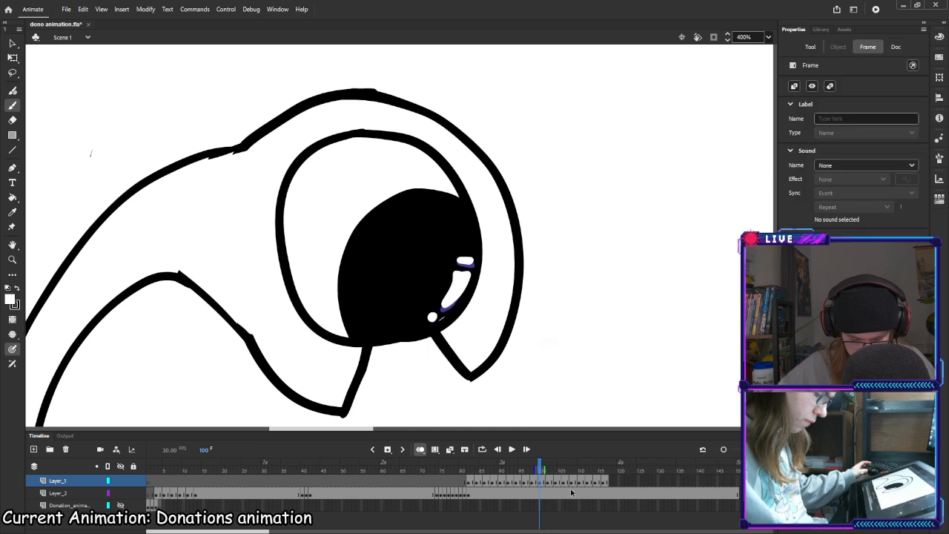
pyautogui.rightClick(609, 482)
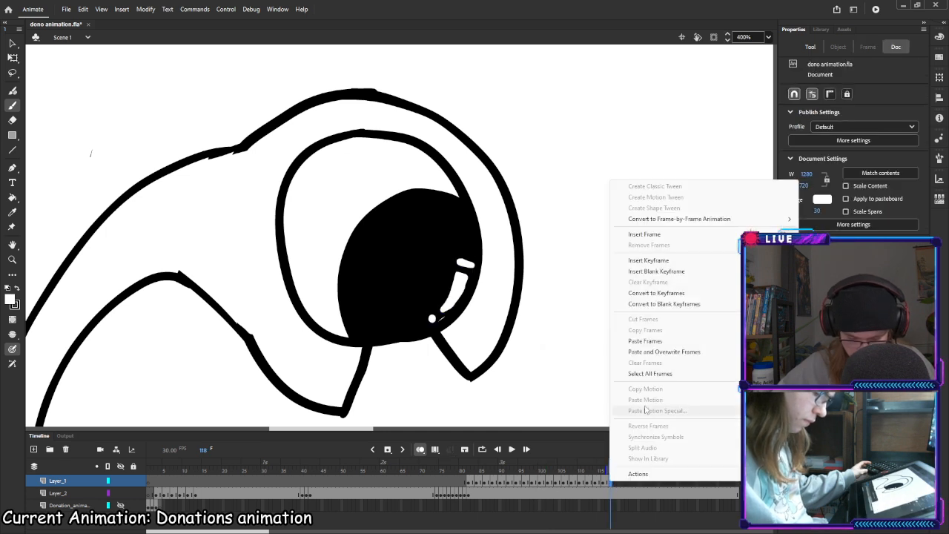
pyautogui.click(645, 339)
pyautogui.rightClick(682, 483)
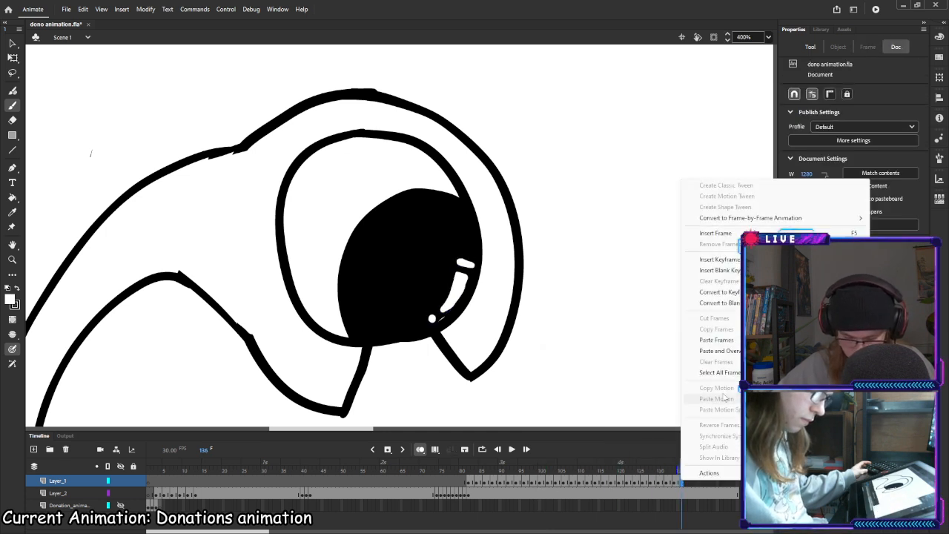
pyautogui.click(701, 339)
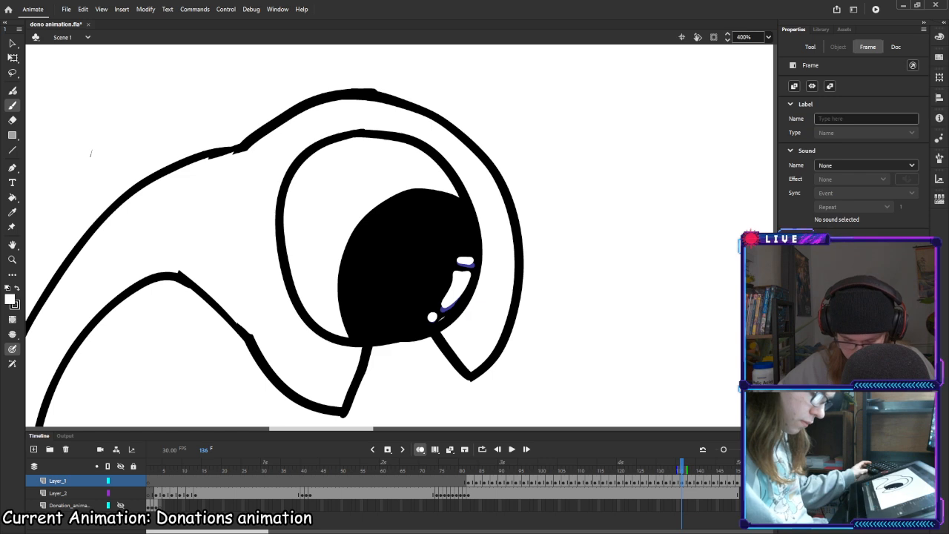
# Trim the surplus frames at the end of Layer_1 and Layer_2 so the animation ends at frame 149
pyautogui.click(736, 483)
pyautogui.click(737, 485)
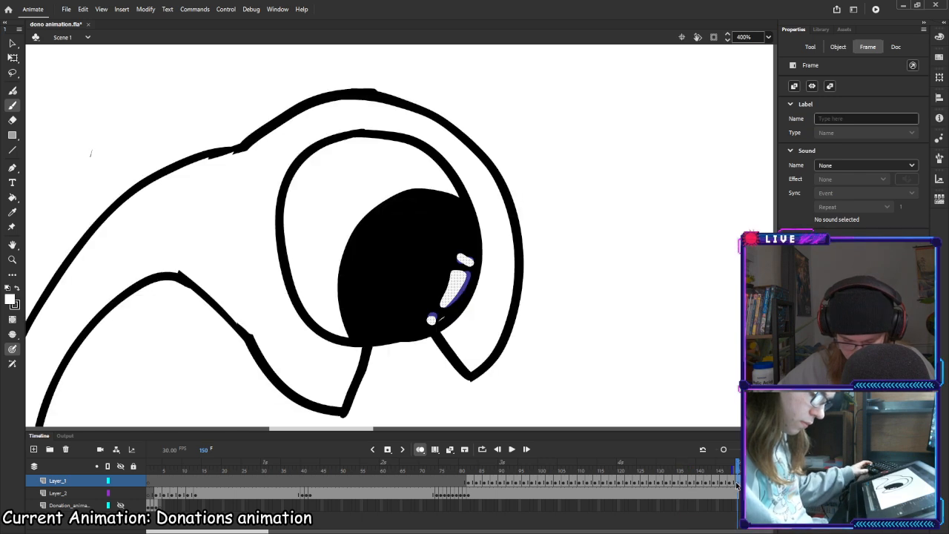
pyautogui.click(738, 493)
pyautogui.click(737, 481)
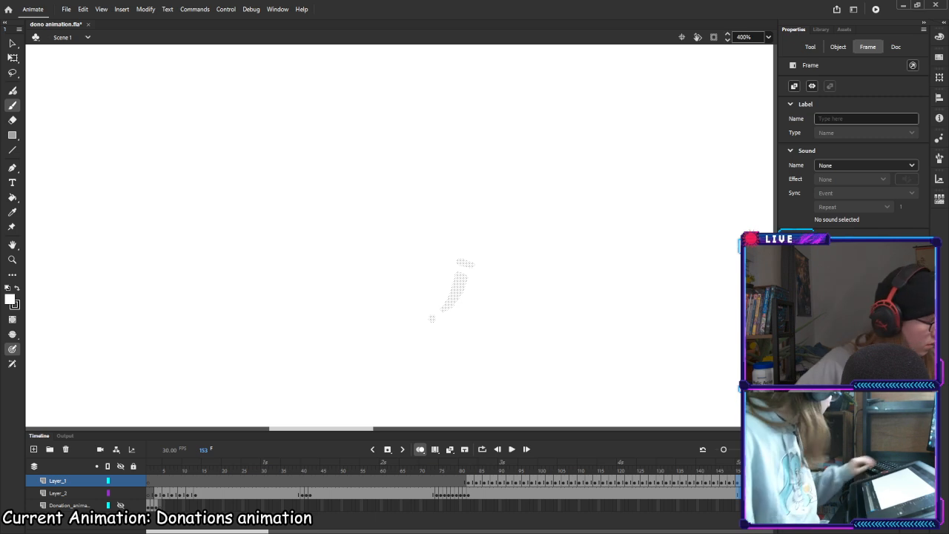
pyautogui.press(',')
pyautogui.press(',')
pyautogui.press(',')
pyautogui.press(',')
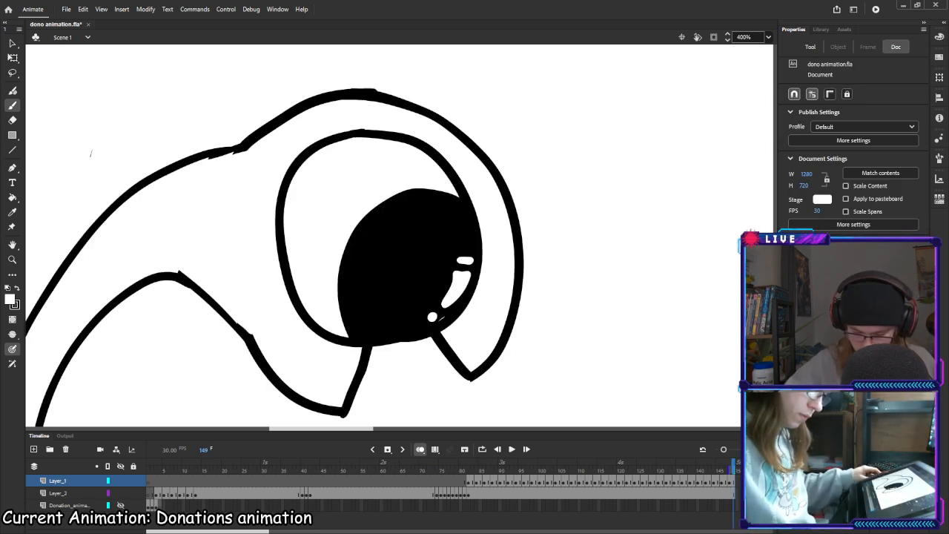
# Scrub through the whole timeline to check the looped highlights, and save the file
pyautogui.click(734, 505)
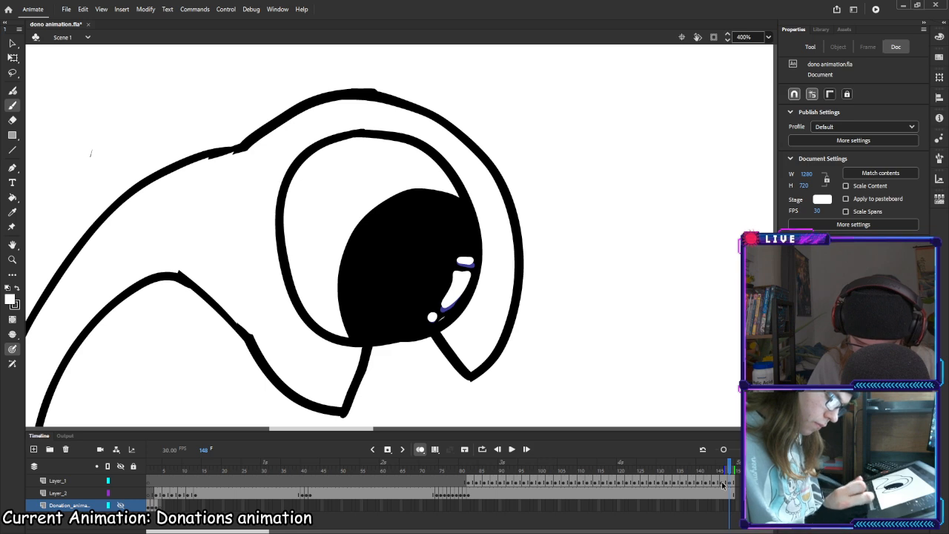
pyautogui.moveTo(730, 468); pyautogui.dragTo(148, 470)
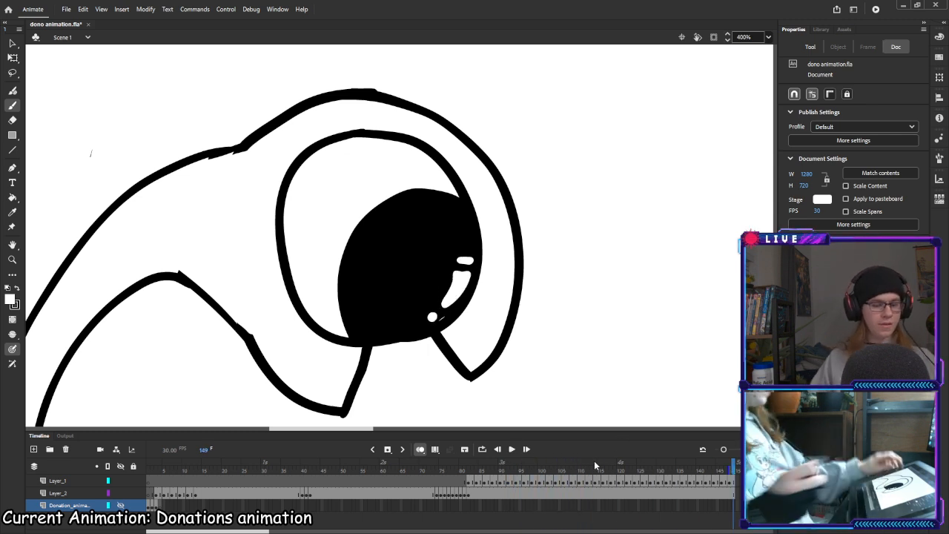
pyautogui.hotkey('ctrl', 's')
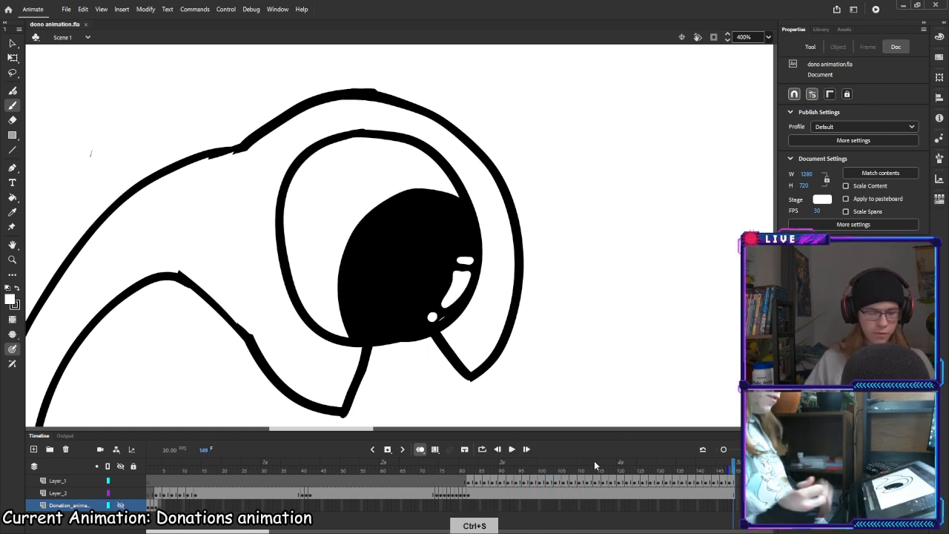
# Scrub back from the last frame and step through the eye highlight loop frame by frame around frames 80 to 85
pyautogui.hotkey('ctrl', '-')
pyautogui.press('space')
pyautogui.moveTo(656, 240); pyautogui.dragTo(663, 320)
pyautogui.moveTo(672, 355); pyautogui.dragTo(676, 355)
pyautogui.moveTo(736, 466); pyautogui.dragTo(457, 467)
pyautogui.press(',')
pyautogui.press(',')
pyautogui.press('.')
pyautogui.press('.')
pyautogui.press('.')
pyautogui.press('.')
pyautogui.press('.')
pyautogui.press('.')
pyautogui.press('.')
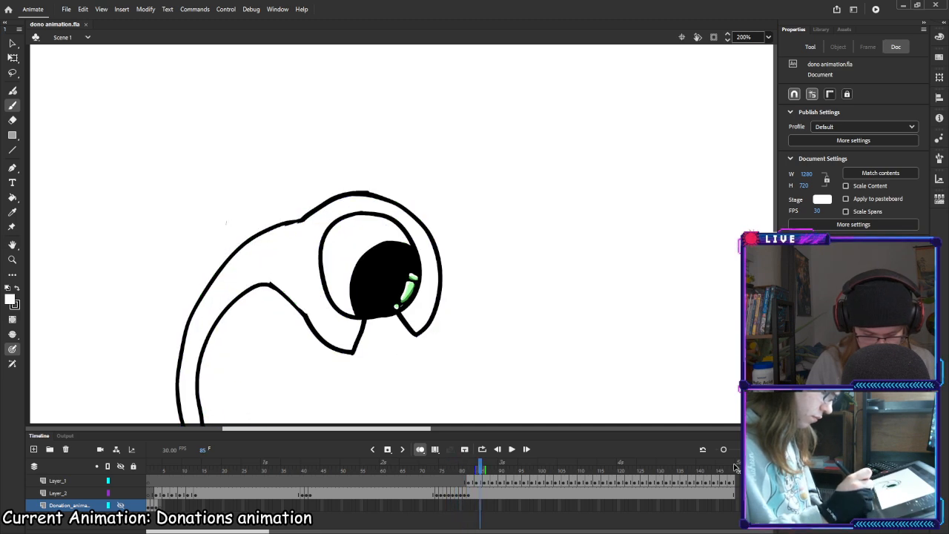
pyautogui.press('.')
pyautogui.press('space')
pyautogui.moveTo(698, 361)
pyautogui.mouseDown()
pyautogui.moveTo(692, 336)
pyautogui.moveTo(697, 357)
pyautogui.mouseUp()
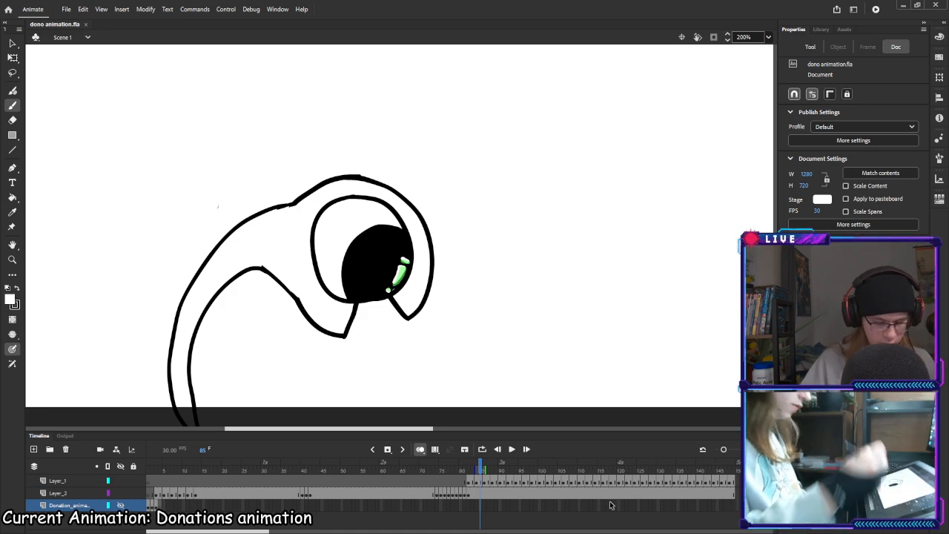
# Add a camera layer to the scene and swap the fill and stroke colours so that black is the fill
pyautogui.click(196, 495)
pyautogui.press('space')
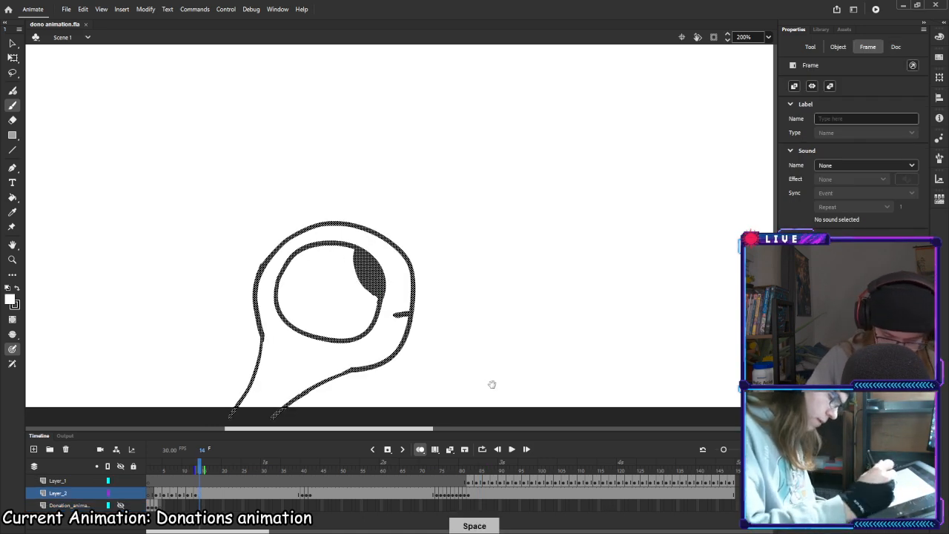
pyautogui.scroll(-2, 492, 385)
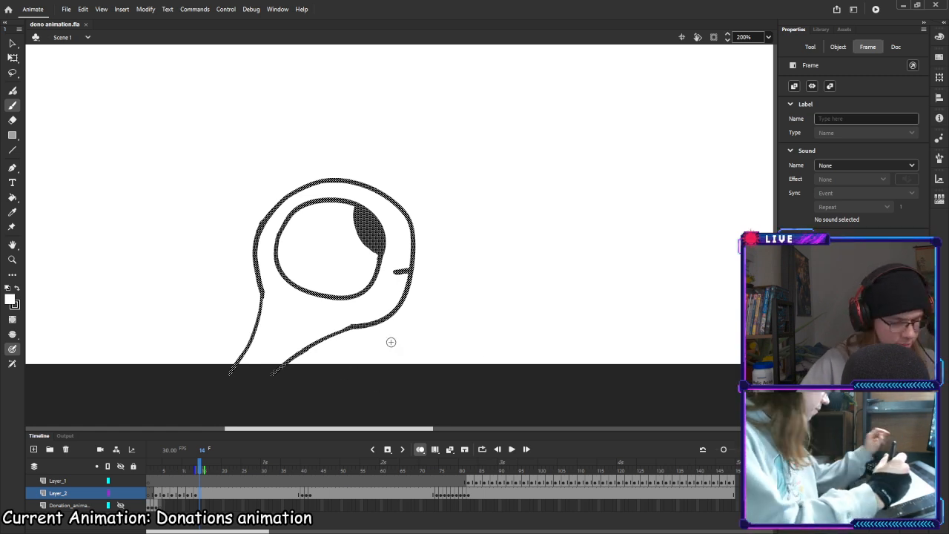
pyautogui.press('e')
pyautogui.press('b')
pyautogui.press('c')
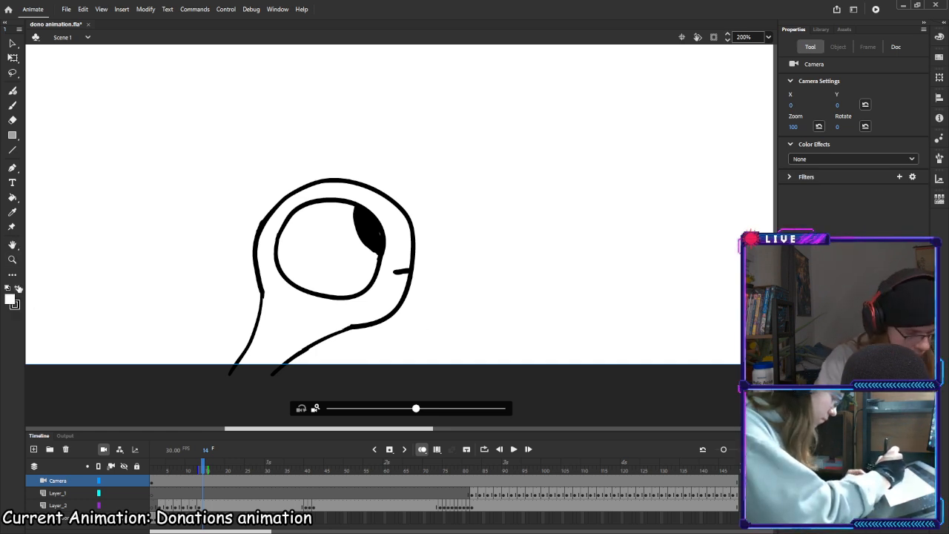
pyautogui.press('e')
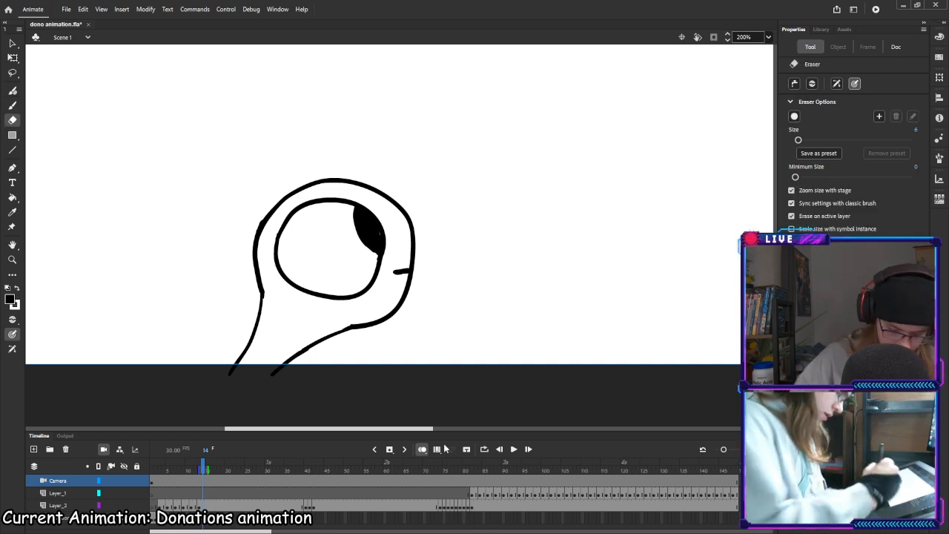
# Paint black strokes closing the open neck ends just below the stage on frames 7 and 9 of Layer_2
pyautogui.click(199, 506)
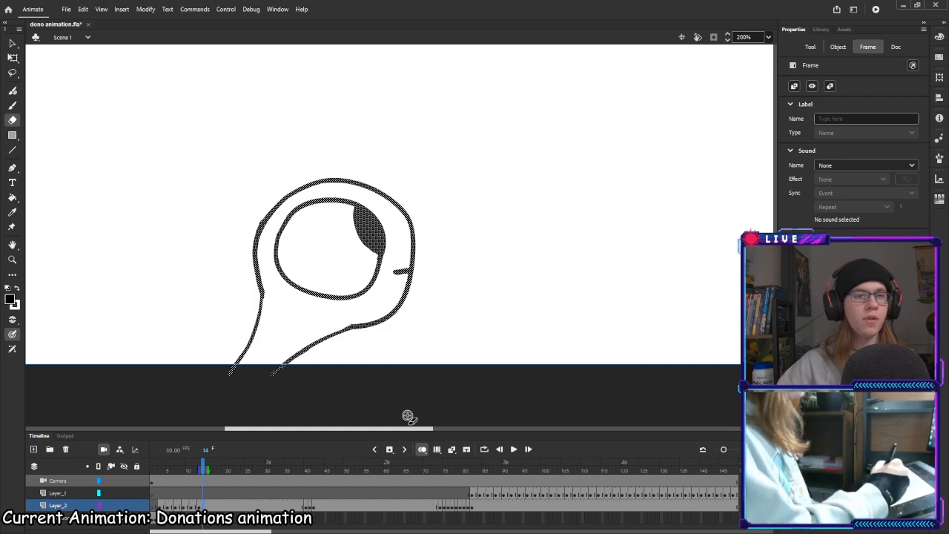
pyautogui.press('space')
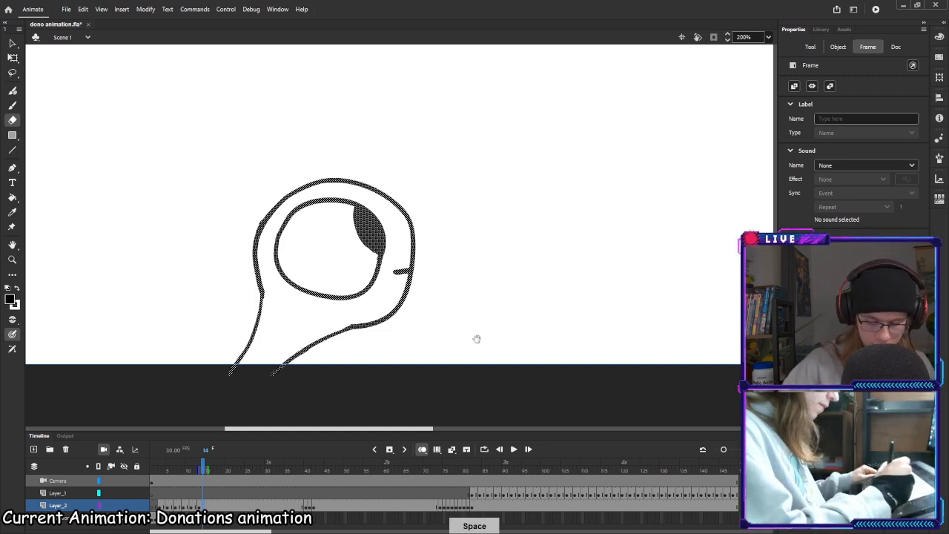
pyautogui.moveTo(474, 335); pyautogui.dragTo(479, 292)
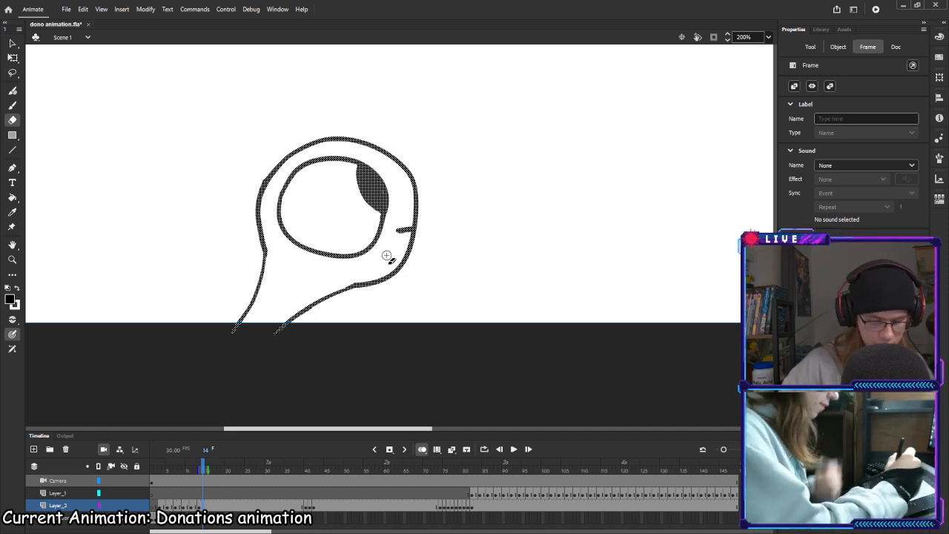
pyautogui.press('b')
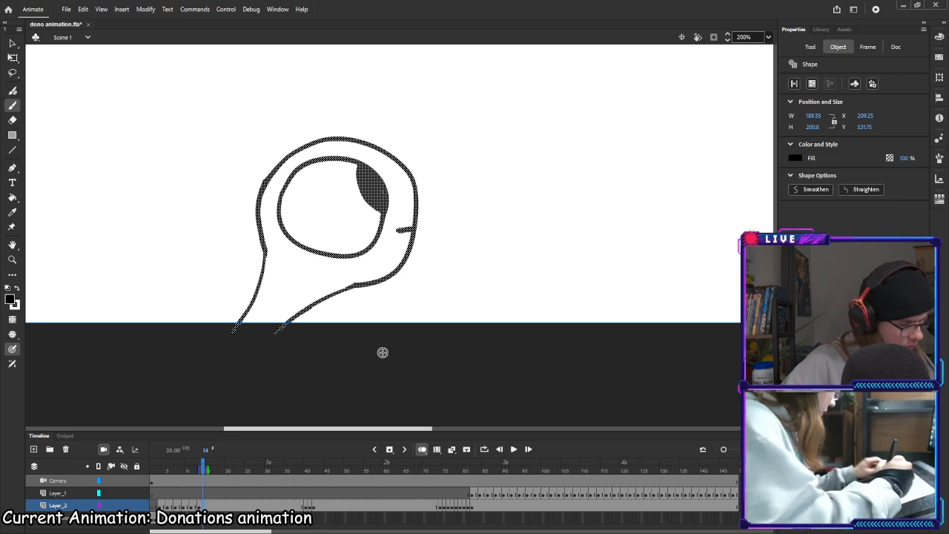
pyautogui.press(',')
pyautogui.press(',')
pyautogui.press(',')
pyautogui.press(',')
pyautogui.press(',')
pyautogui.press(',')
pyautogui.press(',')
pyautogui.press(',')
pyautogui.press(',')
pyautogui.press(',')
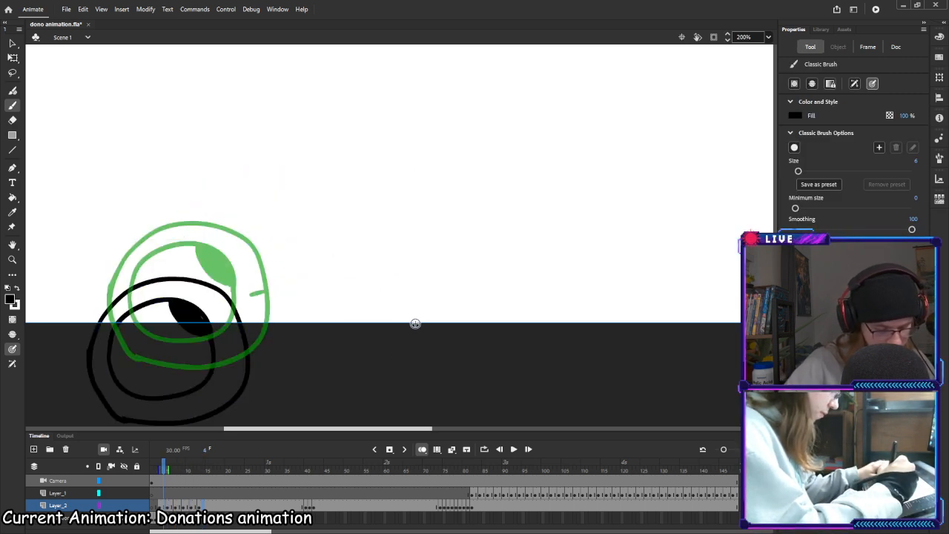
pyautogui.press('.')
pyautogui.press('.')
pyautogui.press('.')
pyautogui.press('.')
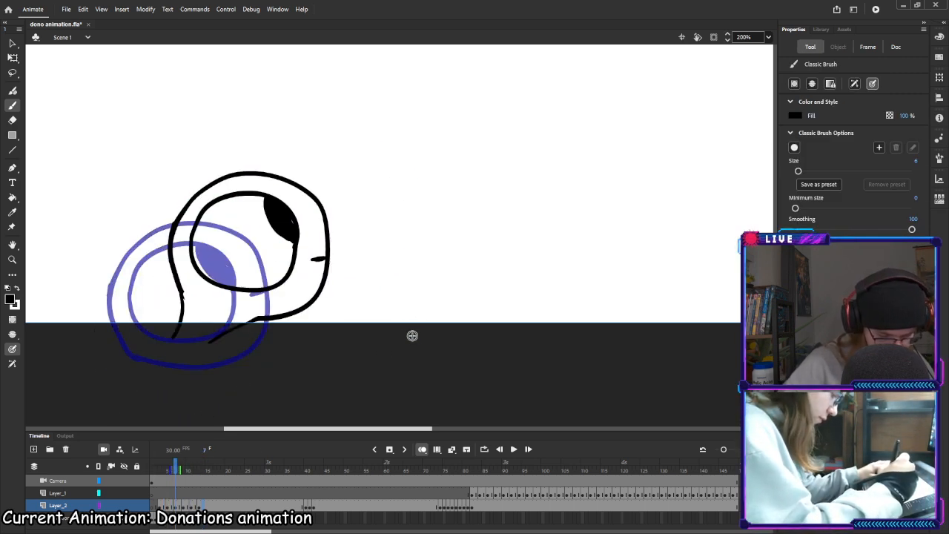
pyautogui.moveTo(154, 337); pyautogui.dragTo(244, 350)
pyautogui.press('.')
pyautogui.press('.')
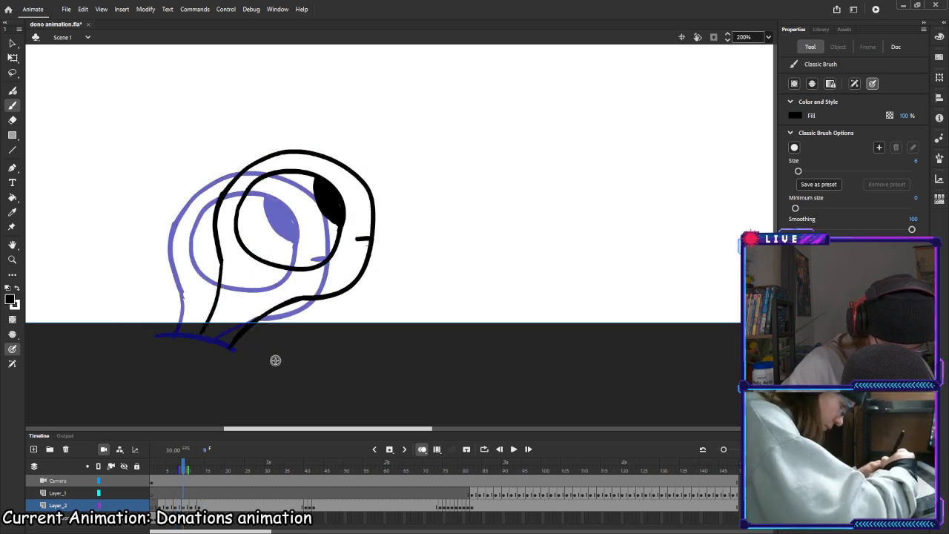
pyautogui.moveTo(186, 327); pyautogui.dragTo(255, 347)
# Turn off onion skinning and paint strokes closing the base of the neck on frames 11 and 13 of Layer_2
pyautogui.click(422, 450)
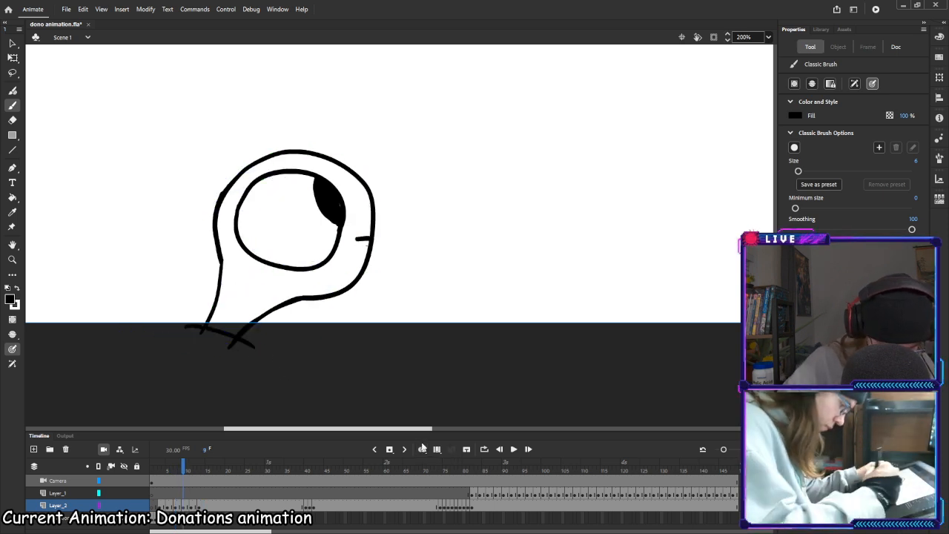
pyautogui.press('.')
pyautogui.press('.')
pyautogui.moveTo(206, 332); pyautogui.dragTo(284, 346)
pyautogui.press('.')
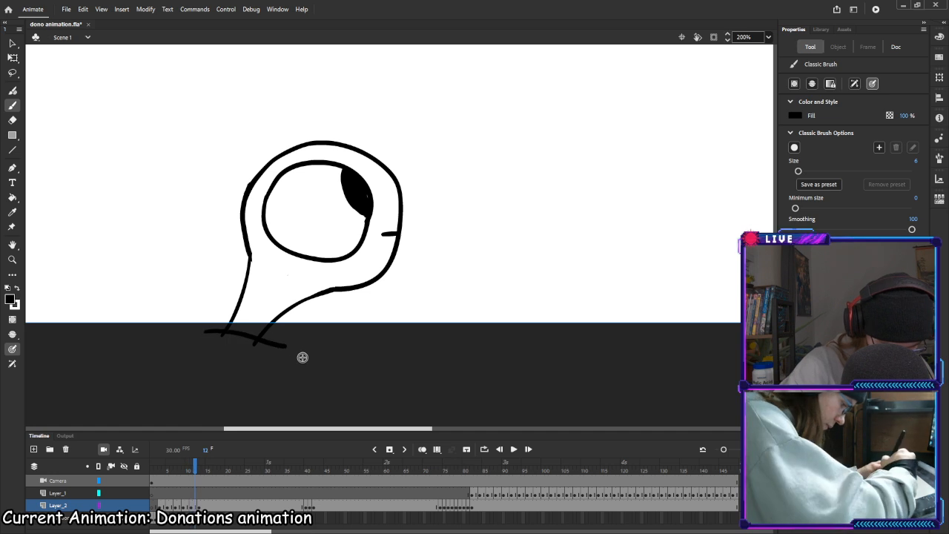
pyautogui.press('.')
pyautogui.moveTo(213, 330); pyautogui.dragTo(301, 338)
pyautogui.press('.')
pyautogui.press('.')
pyautogui.press('.')
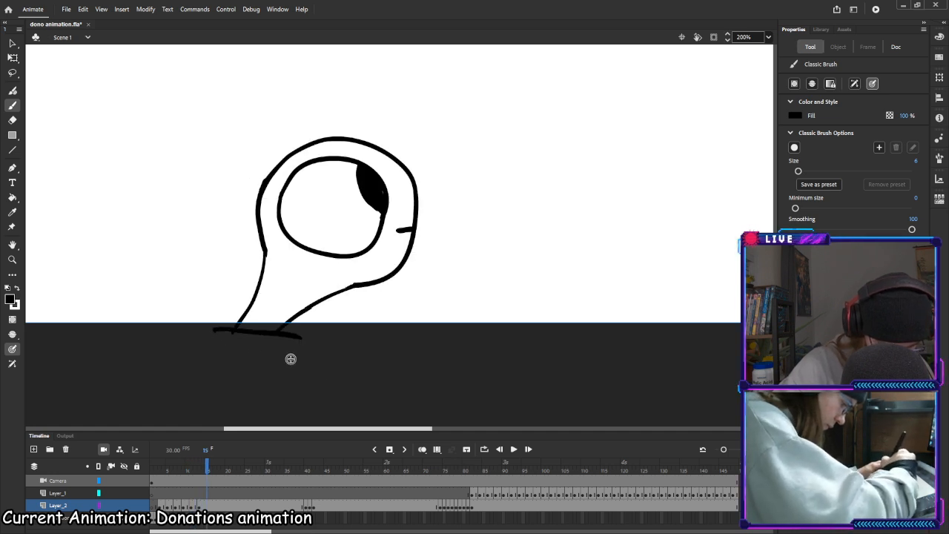
# Paint closing strokes across the base of the neck on the group of Layer_2 keyframes around frame 40
pyautogui.press('.')
pyautogui.press('.')
pyautogui.press('.')
pyautogui.press('.')
pyautogui.press('.')
pyautogui.press('.')
pyautogui.press('.')
pyautogui.press('.')
pyautogui.press('.')
pyautogui.press(',')
pyautogui.press(',')
pyautogui.press('.')
pyautogui.moveTo(216, 337); pyautogui.dragTo(284, 337)
pyautogui.press('.')
pyautogui.press('.')
pyautogui.moveTo(224, 331); pyautogui.dragTo(294, 342)
# Paint strokes closing the open neck below the stage on frames 74, 75 and 76 of Layer_2
pyautogui.press('.')
pyautogui.press('.')
pyautogui.press('.')
pyautogui.press('.')
pyautogui.press('.')
pyautogui.press('.')
pyautogui.press('.')
pyautogui.press('.')
pyautogui.press('.')
pyautogui.press('.')
pyautogui.press('.')
pyautogui.press('.')
pyautogui.press('.')
pyautogui.press('.')
pyautogui.press('.')
pyautogui.press('.')
pyautogui.press('.')
pyautogui.press('.')
pyautogui.press(',')
pyautogui.press(',')
pyautogui.press('.')
pyautogui.moveTo(221, 336); pyautogui.dragTo(293, 338)
pyautogui.press('.')
pyautogui.moveTo(220, 334); pyautogui.dragTo(303, 343)
pyautogui.press('.')
pyautogui.moveTo(218, 337); pyautogui.dragTo(283, 338)
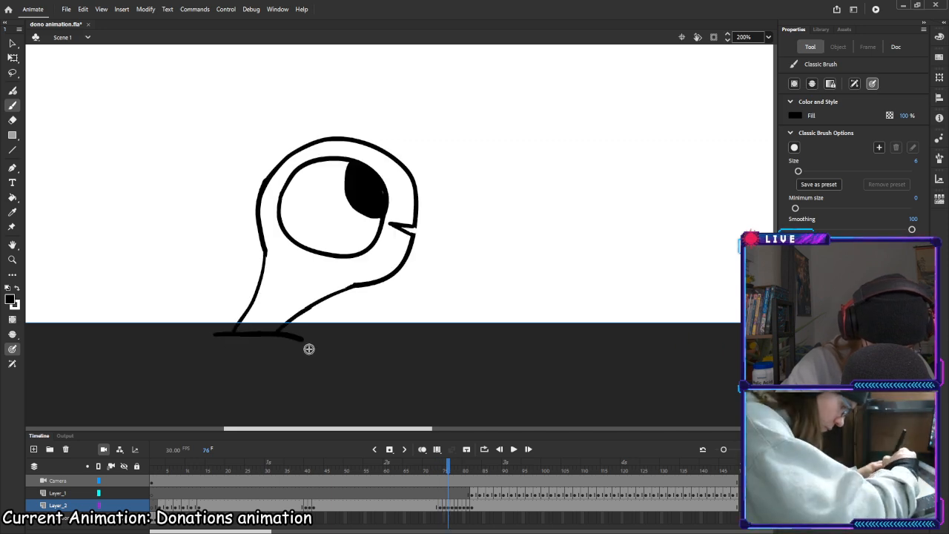
# Close the neck outline below the stage with a brush stroke on each Layer_2 frame from 77 to 81
pyautogui.press('.')
pyautogui.moveTo(212, 329); pyautogui.dragTo(286, 332)
pyautogui.press('.')
pyautogui.moveTo(206, 334); pyautogui.dragTo(286, 340)
pyautogui.press('.')
pyautogui.moveTo(200, 340); pyautogui.dragTo(272, 340)
pyautogui.press('.')
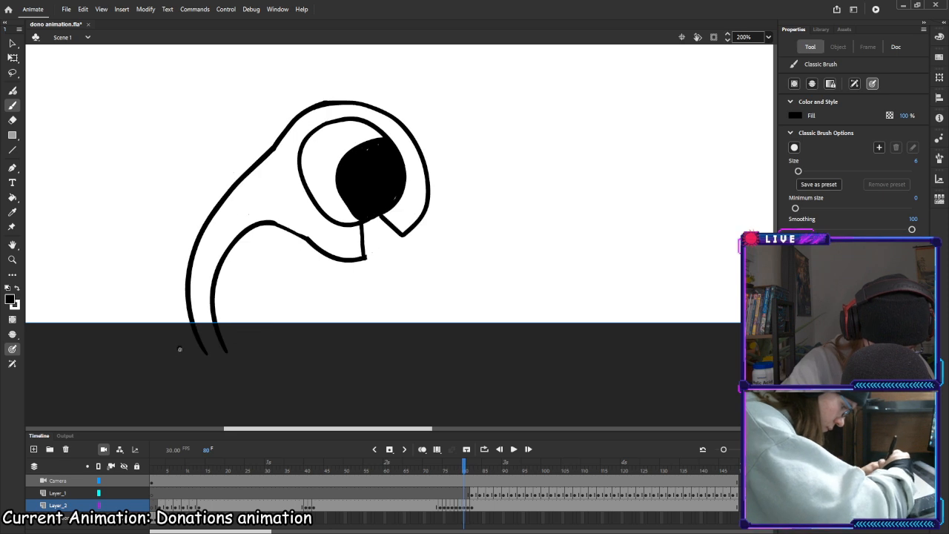
pyautogui.press('.')
pyautogui.moveTo(152, 341); pyautogui.dragTo(244, 358)
# Step forward frame by frame from frame 81 to 92 to check the neck's base on the eye highlight frames
pyautogui.press('.')
pyautogui.press('.')
pyautogui.press('.')
pyautogui.press('.')
pyautogui.press('.')
pyautogui.press('.')
pyautogui.press('.')
pyautogui.press('.')
pyautogui.press('.')
pyautogui.press('.')
pyautogui.press('.')
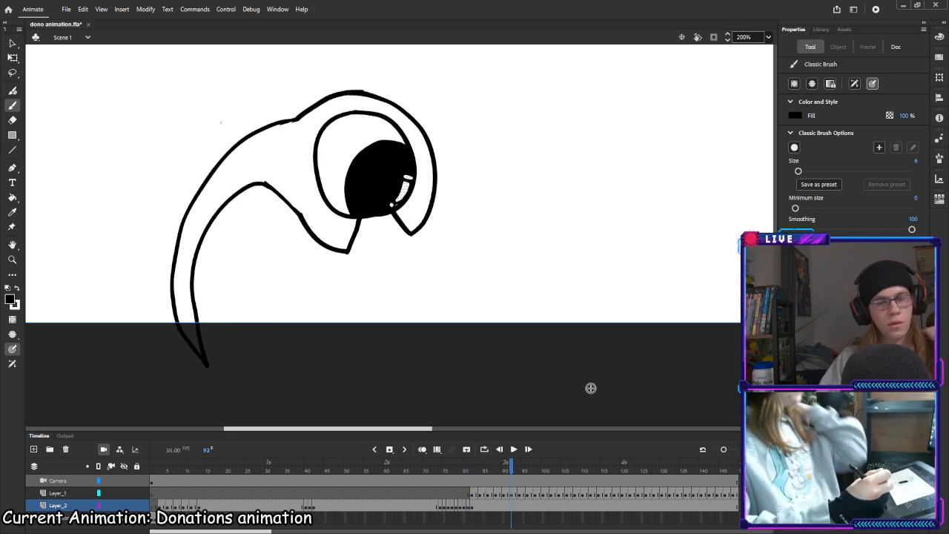
# Insert a blank keyframe at frame 82 of the Camera layer
pyautogui.click(512, 467)
pyautogui.moveTo(512, 469); pyautogui.dragTo(472, 468)
pyautogui.click(473, 481)
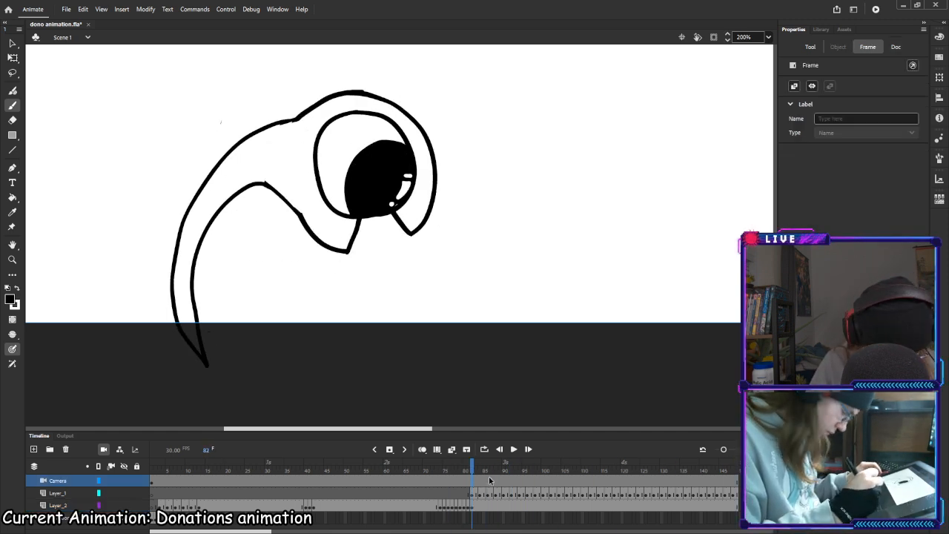
pyautogui.press('F7')
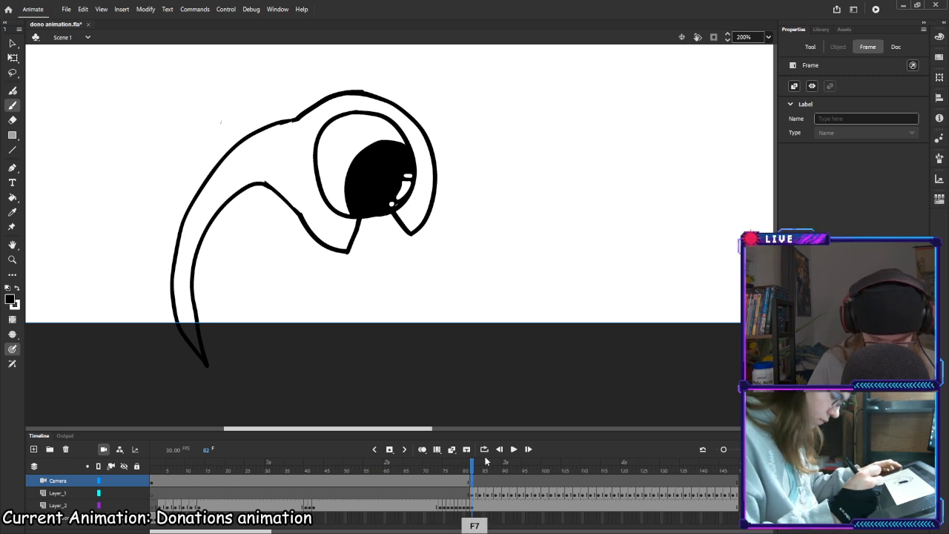
# Compare the Camera layer's frames 1, 81 and 82, and step back from frame 82 to 75 to review the head movement
pyautogui.click(469, 481)
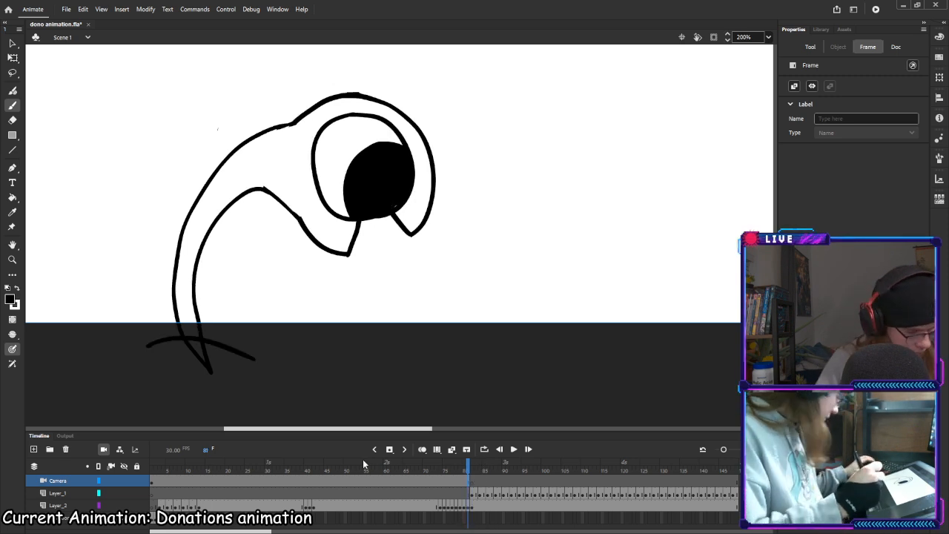
pyautogui.click(152, 482)
pyautogui.click(474, 482)
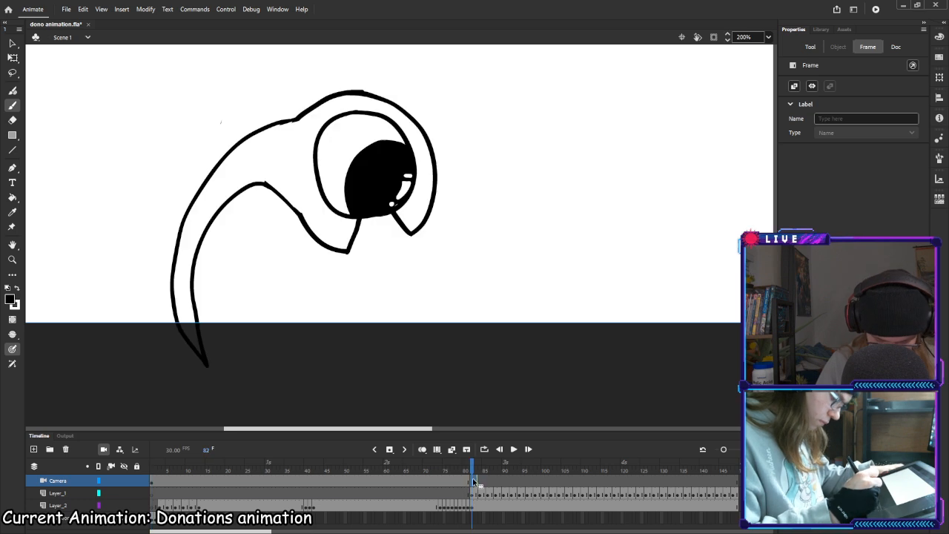
pyautogui.click(152, 481)
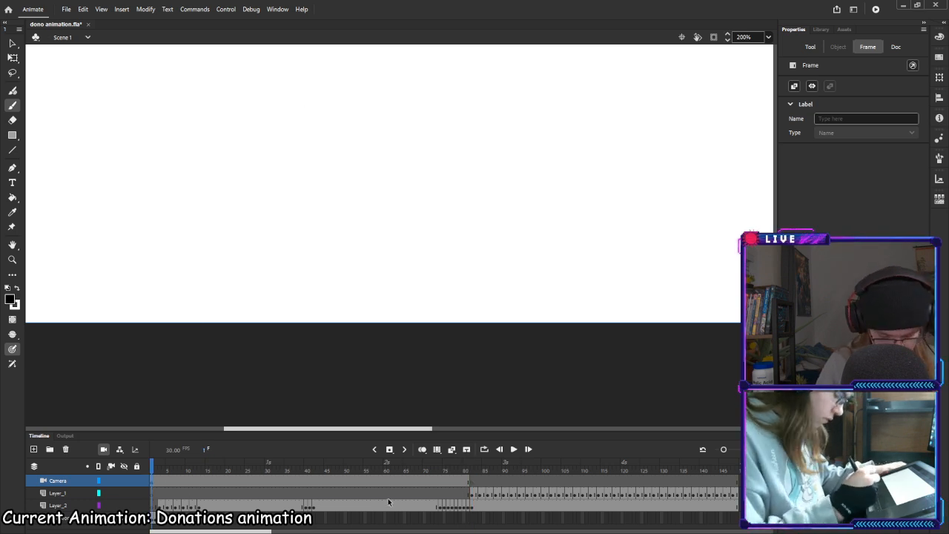
pyautogui.click(473, 482)
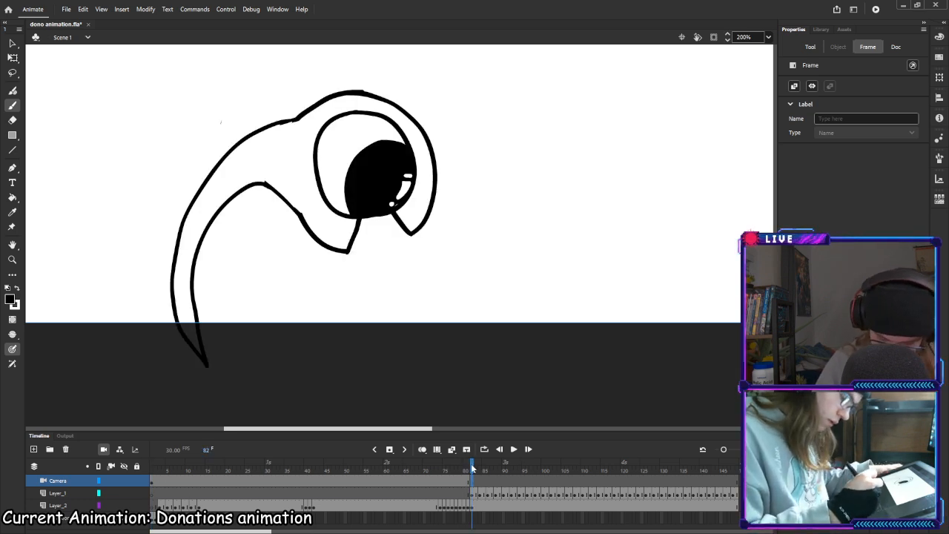
pyautogui.press(',')
pyautogui.press(',')
pyautogui.press(',')
pyautogui.press(',')
pyautogui.press(',')
pyautogui.press(',')
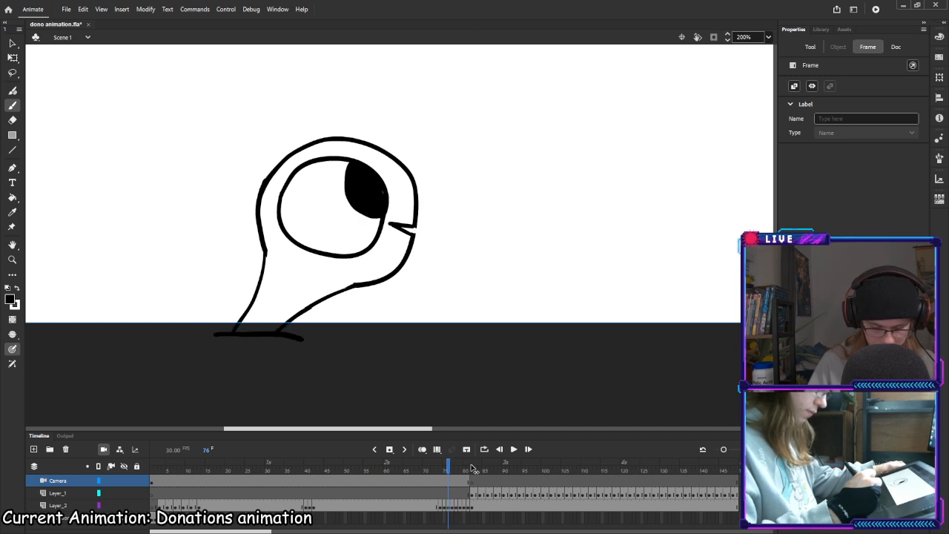
pyautogui.press(',')
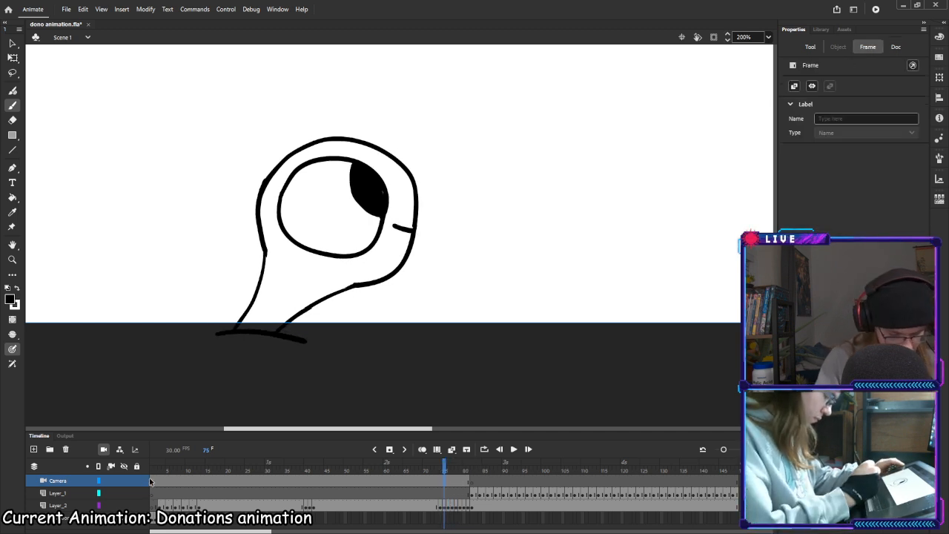
# Play the animation from the Camera layer's first frame and return to frame 82
pyautogui.click(151, 480)
pyautogui.press('F7')
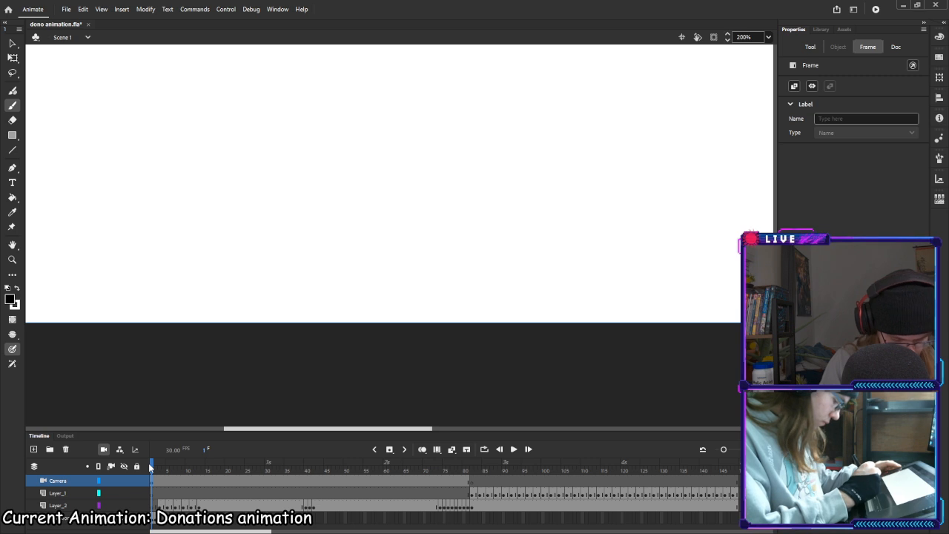
pyautogui.press('Return')
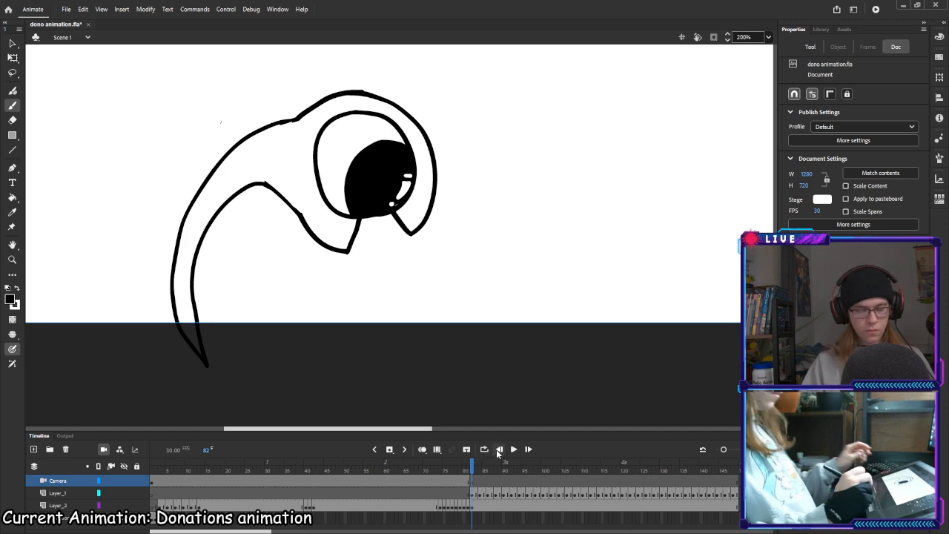
pyautogui.moveTo(472, 469); pyautogui.dragTo(472, 468)
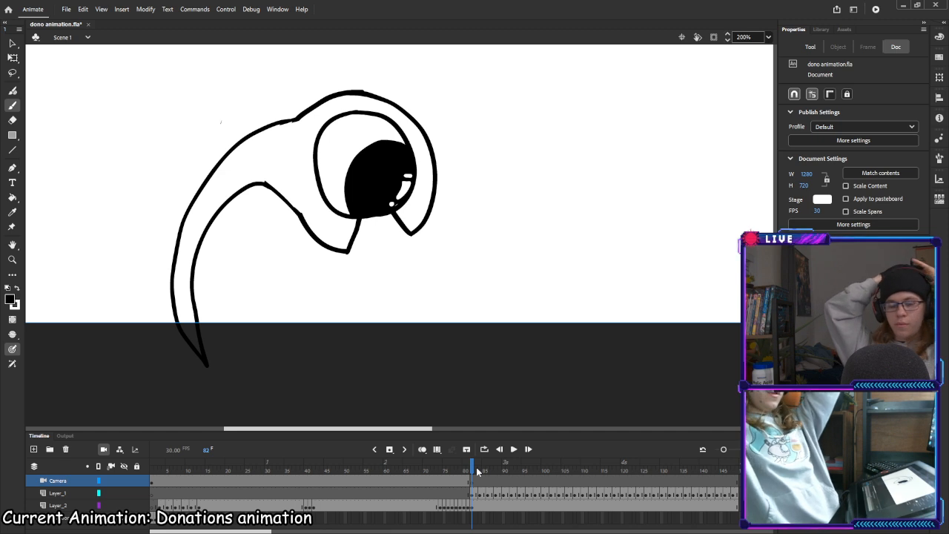
# Find the head-lowering pose between frames 79 and 82 and insert a blank Camera layer keyframe at frame 80
pyautogui.press(',')
pyautogui.press(',')
pyautogui.press(',')
pyautogui.press(',')
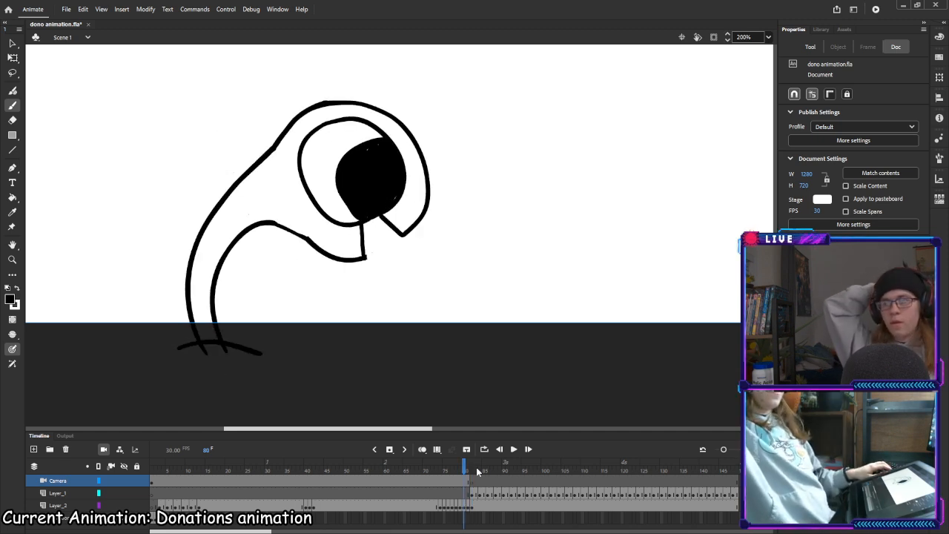
pyautogui.press('.')
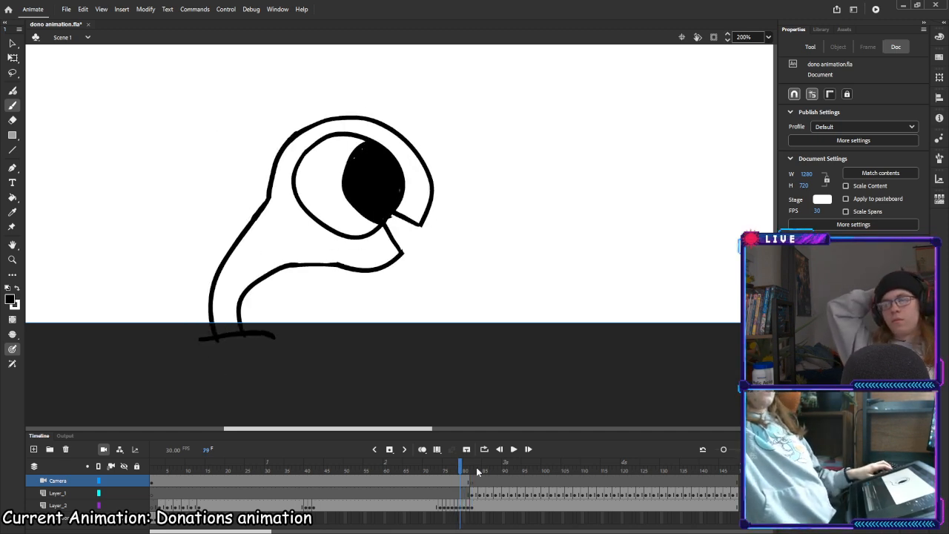
pyautogui.press('.')
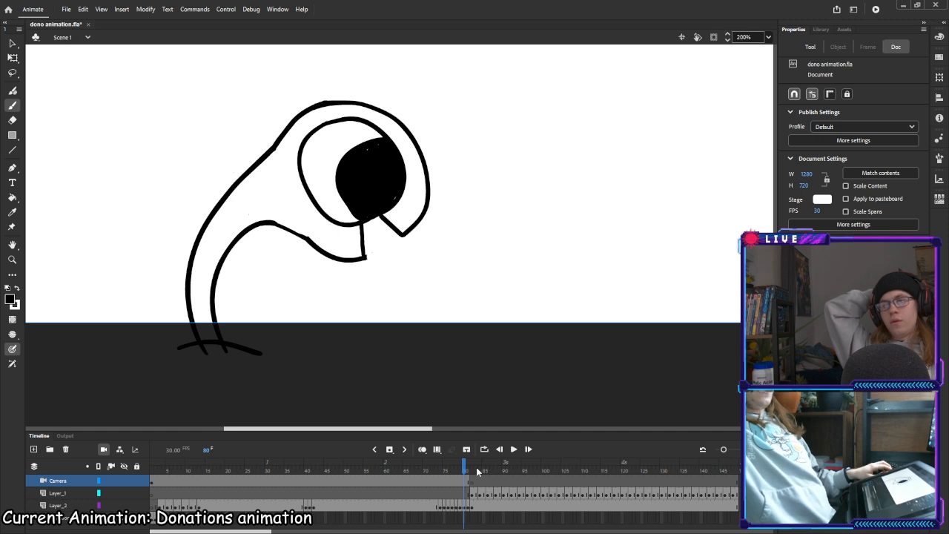
pyautogui.press('.')
pyautogui.press(',')
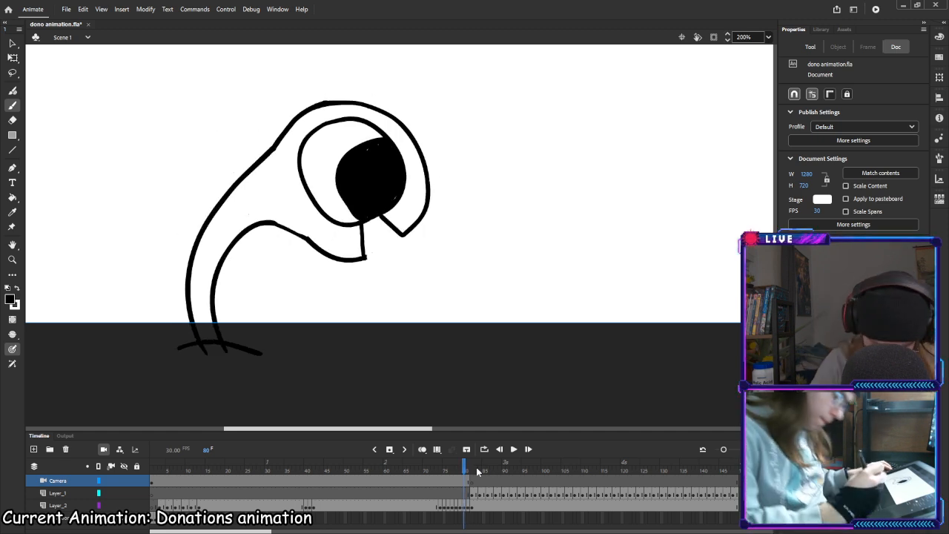
pyautogui.click(465, 480)
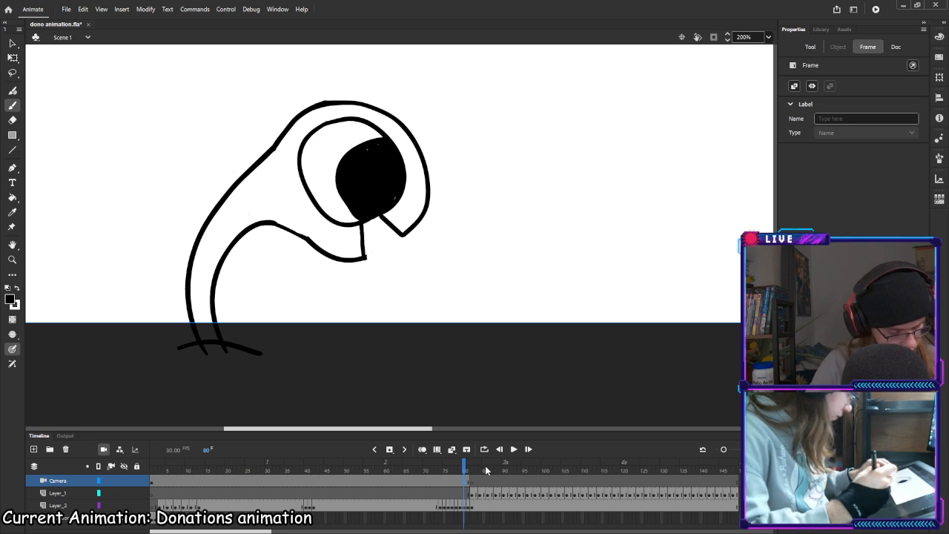
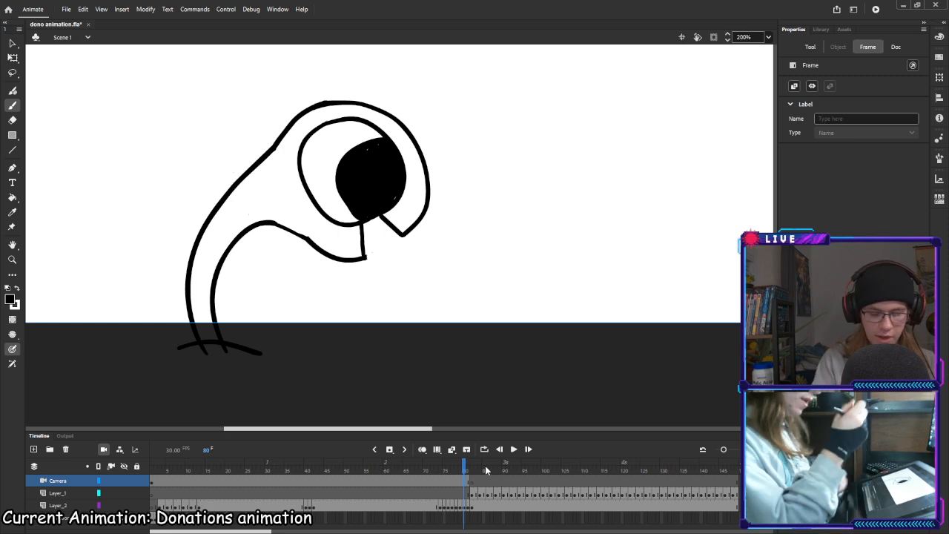
pyautogui.press('F7')
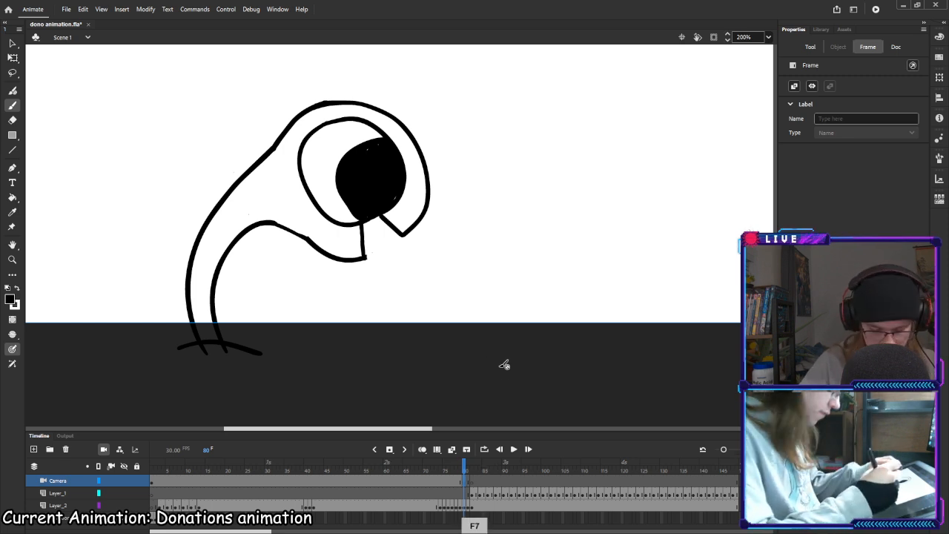
# Try to draw with the Classic Brush at frame 80 of the Camera layer
pyautogui.click(467, 480)
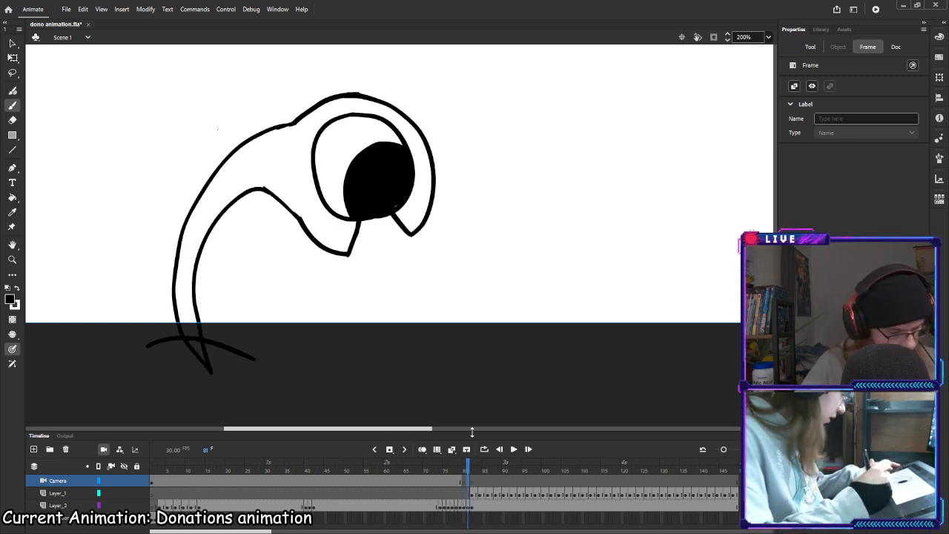
pyautogui.click(465, 476)
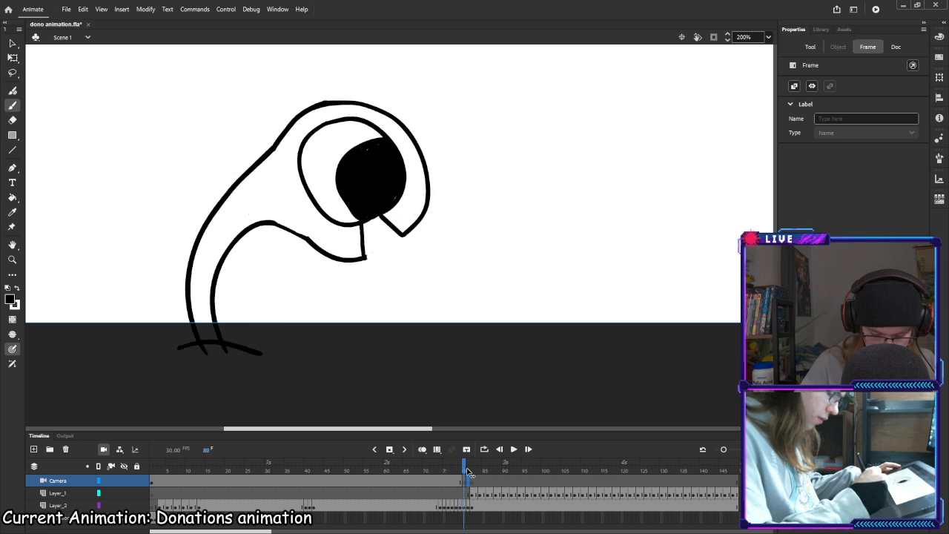
pyautogui.click(468, 477)
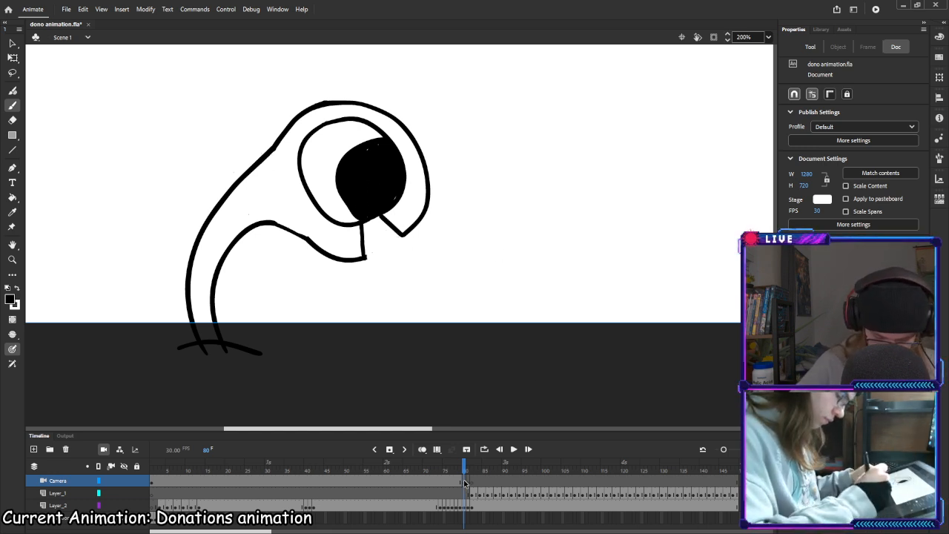
pyautogui.press('e')
pyautogui.press('b')
pyautogui.click(428, 273)
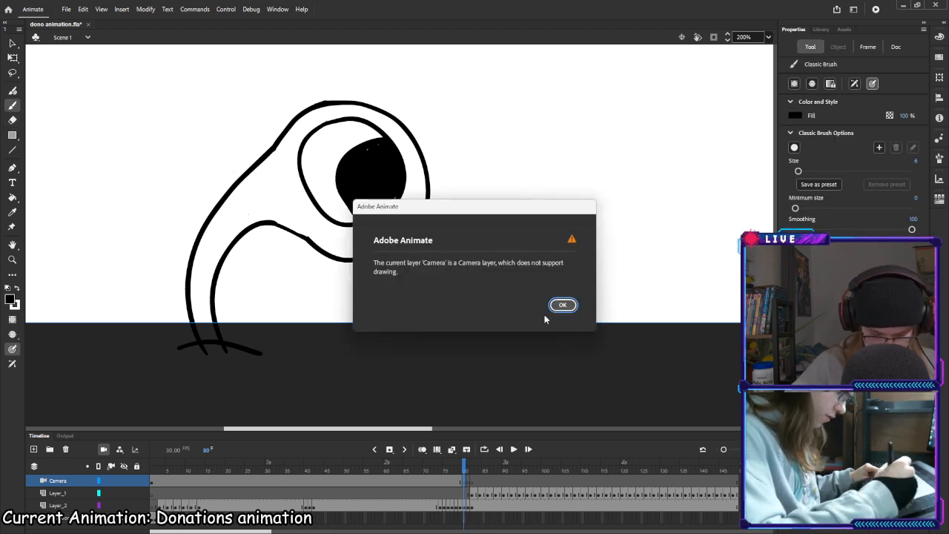
pyautogui.click(564, 305)
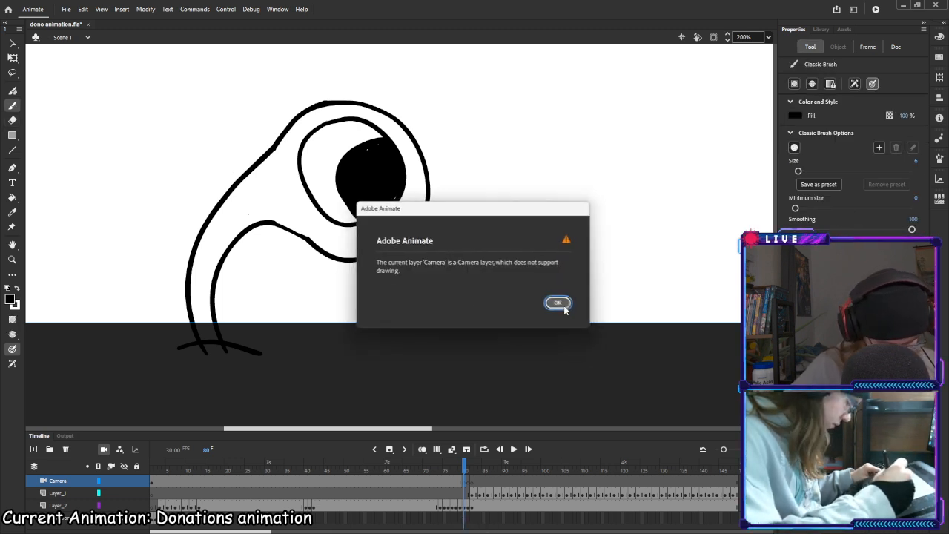
pyautogui.click(61, 486)
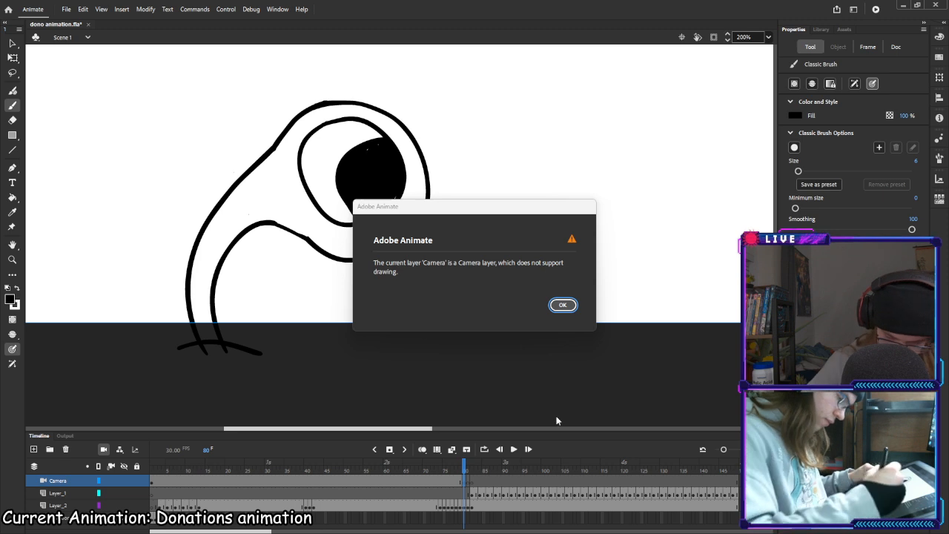
pyautogui.click(564, 306)
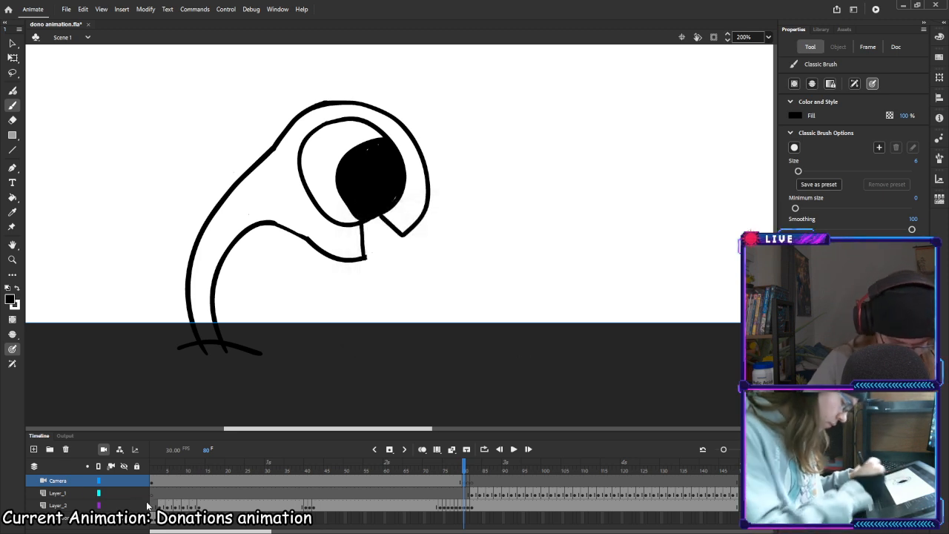
# Remove the camera from the timeline and add a new layer above Layer_1
pyautogui.click(75, 479)
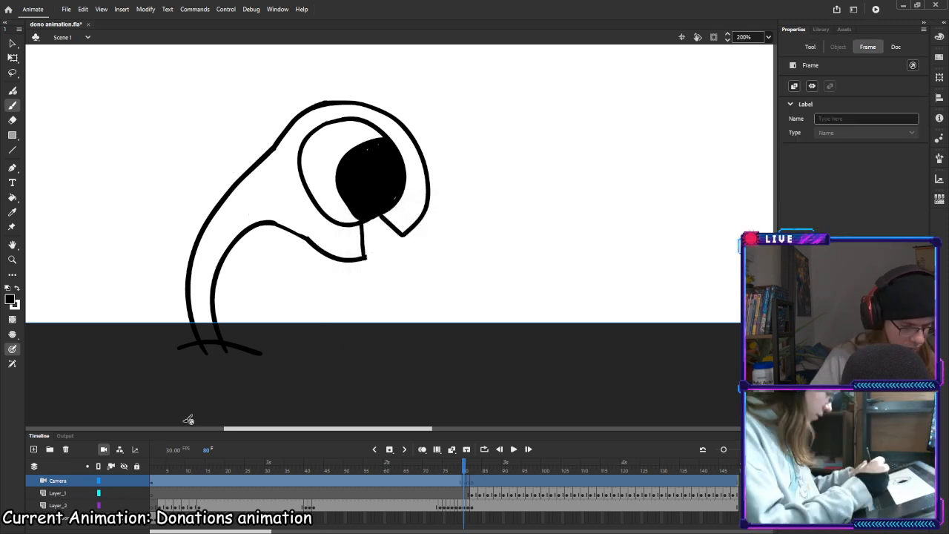
pyautogui.click(104, 449)
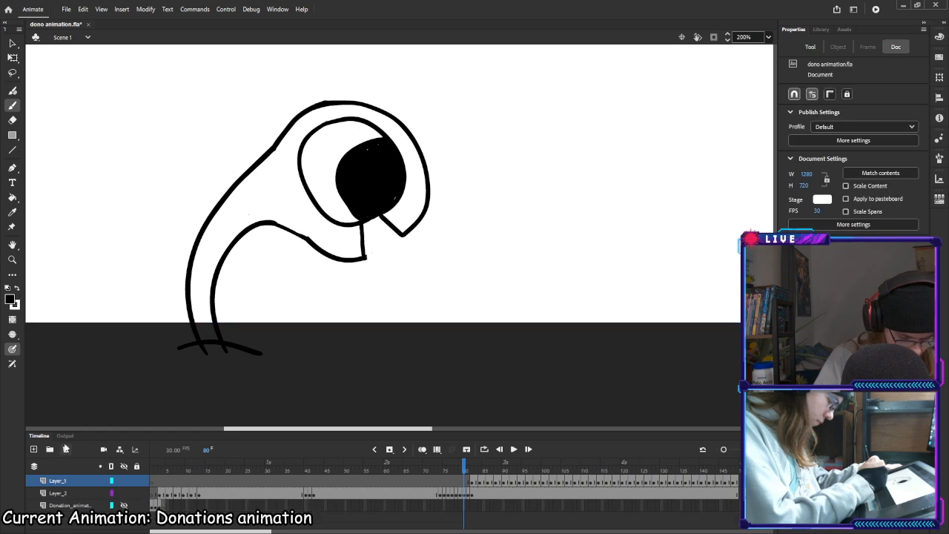
pyautogui.click(34, 449)
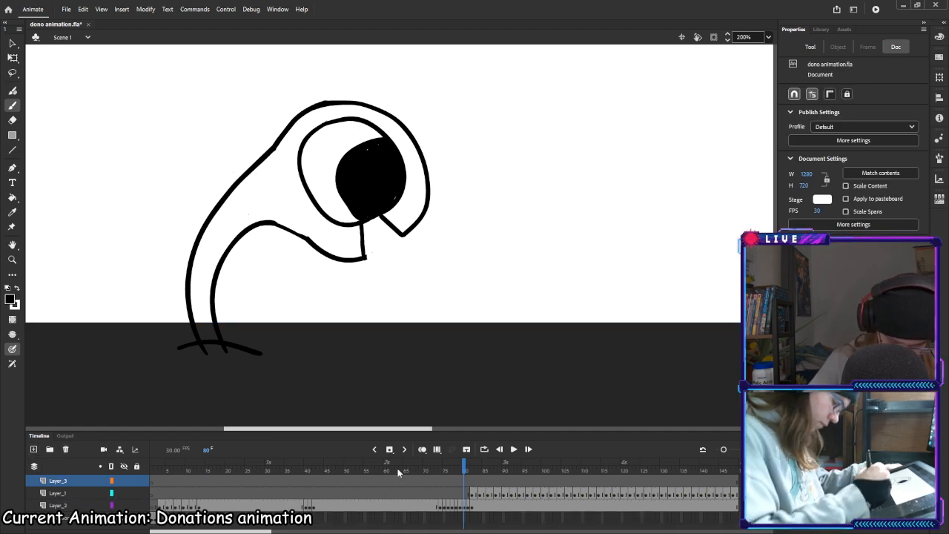
# Compare the poses around frames 80 to 82 and insert a blank keyframe at frame 80 of Layer_3
pyautogui.click(472, 481)
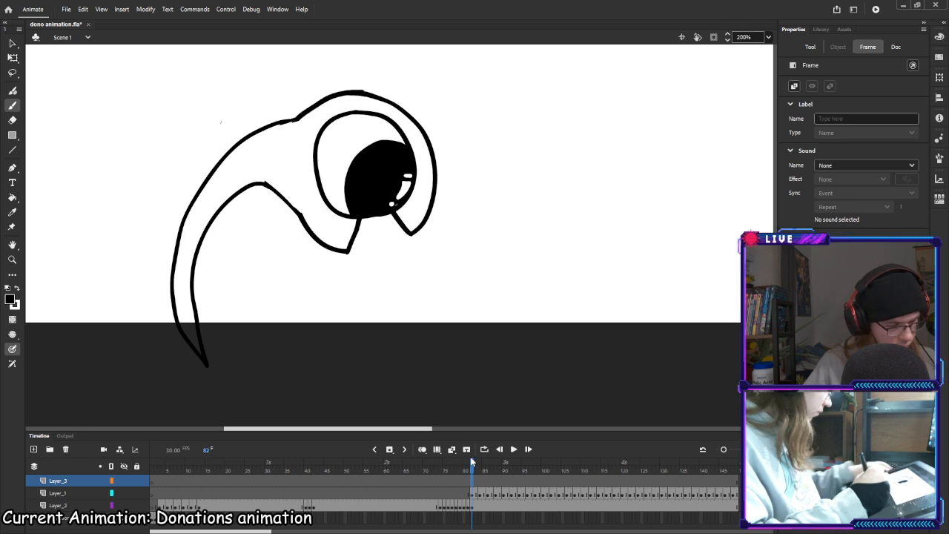
pyautogui.press(',')
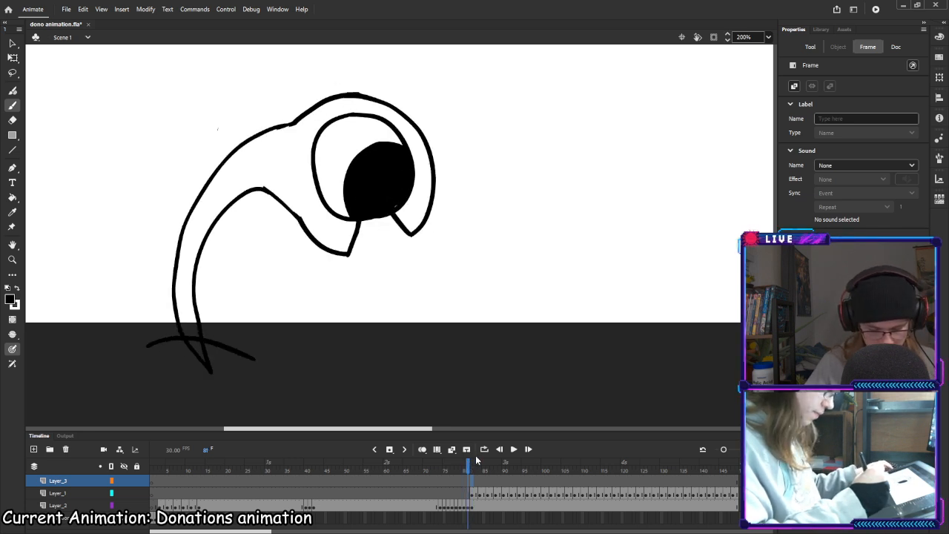
pyautogui.press('.')
pyautogui.press('.')
pyautogui.press(',')
pyautogui.press(',')
pyautogui.press(',')
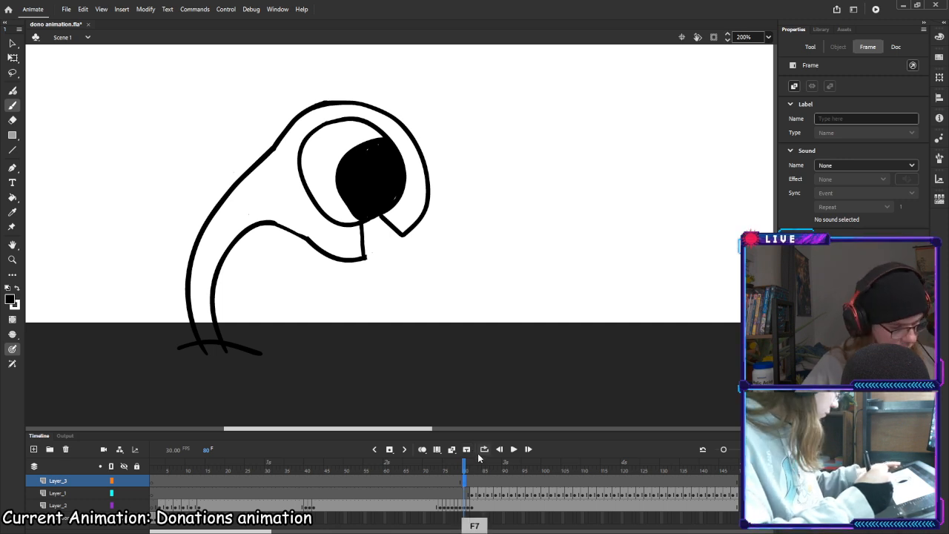
# Insert consecutive blank keyframes on Layer_3 from frame 81 through frame 85
pyautogui.press('.')
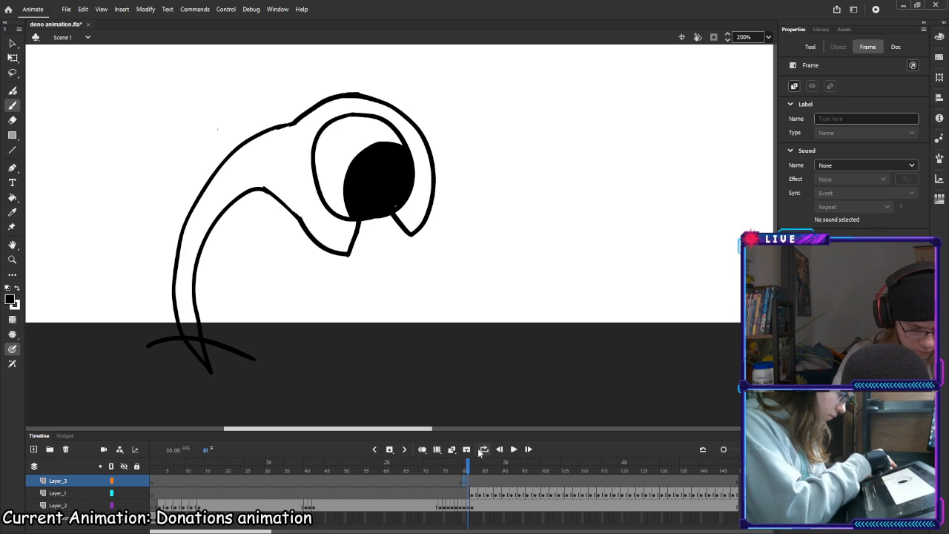
pyautogui.press('F7')
pyautogui.press('F7')
pyautogui.press('F7')
pyautogui.press('F7')
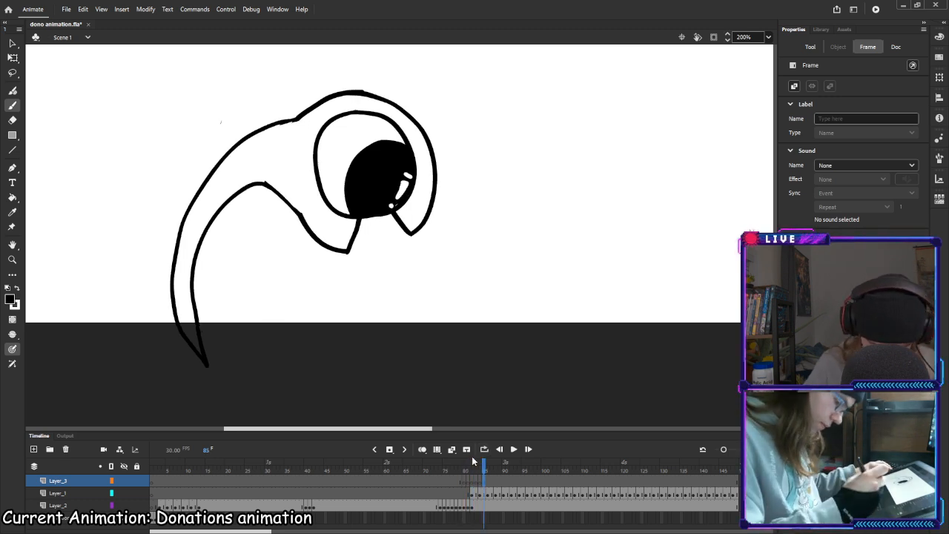
# At frame 80 of Layer_3, brush a small black stream edge across the gap below the eye, redoing the first stroke
pyautogui.click(465, 482)
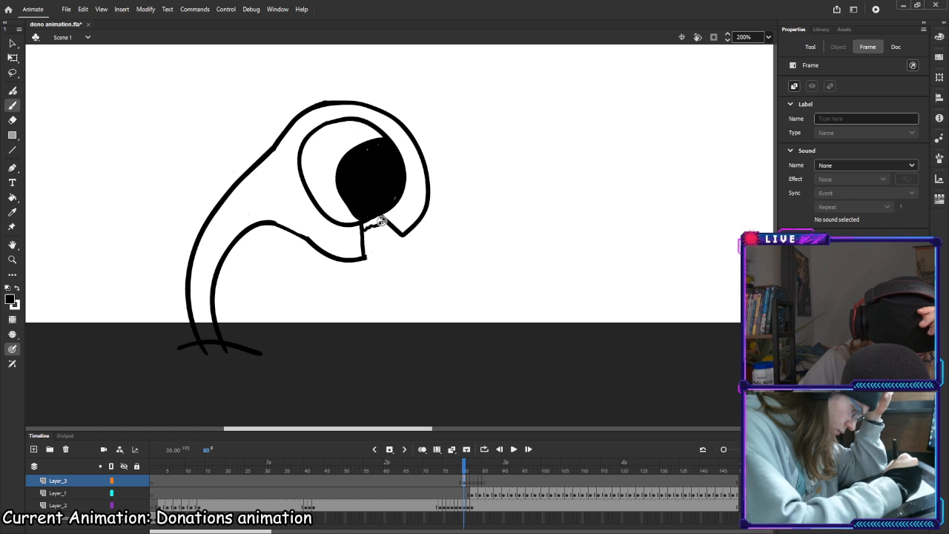
pyautogui.moveTo(383, 222); pyautogui.dragTo(386, 221)
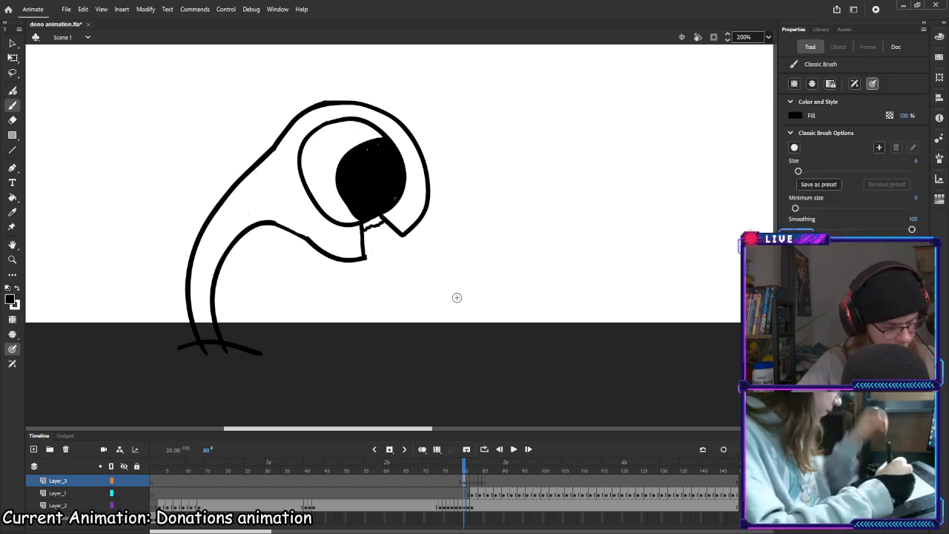
pyautogui.hotkey('ctrl', 'z')
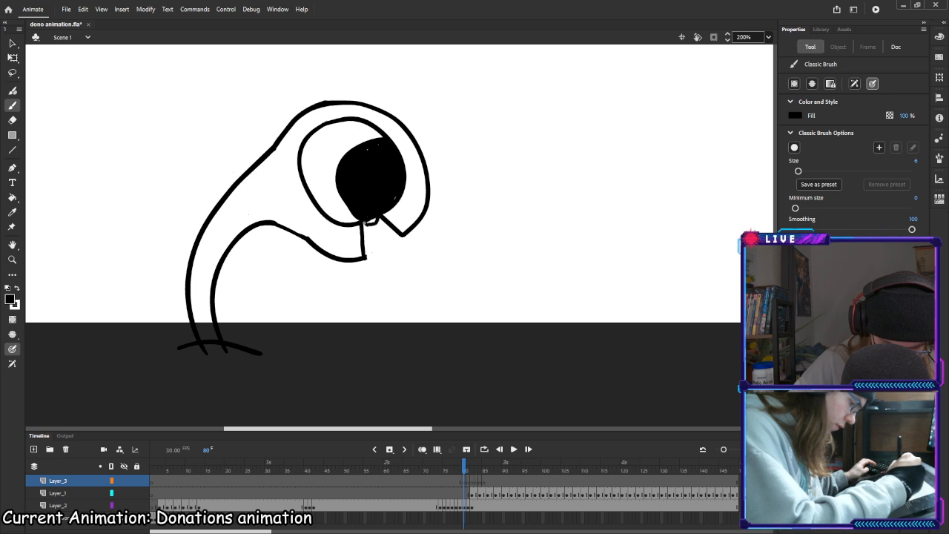
# Turn on onion skinning and draw the stream's wavy lower edge across the gap below the eye at frame 81 of Layer_3
pyautogui.click(469, 481)
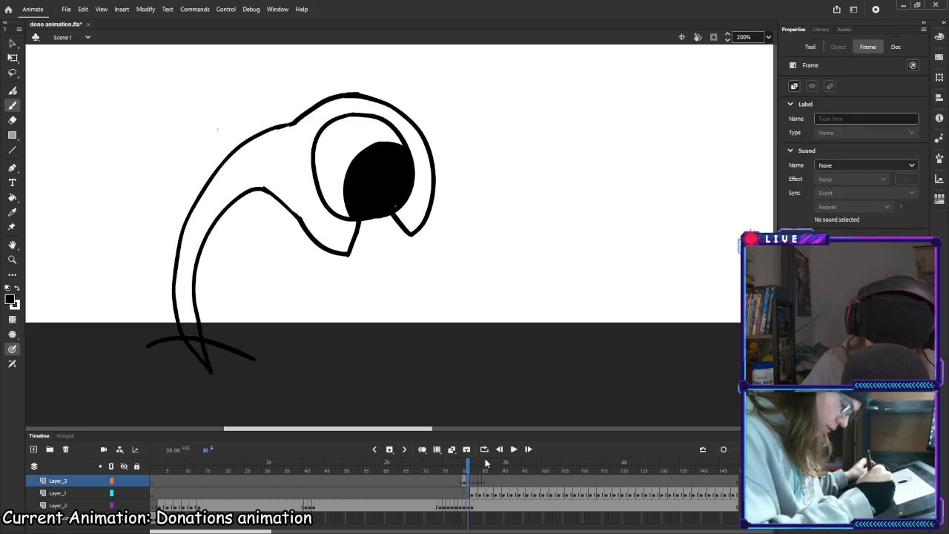
pyautogui.click(422, 449)
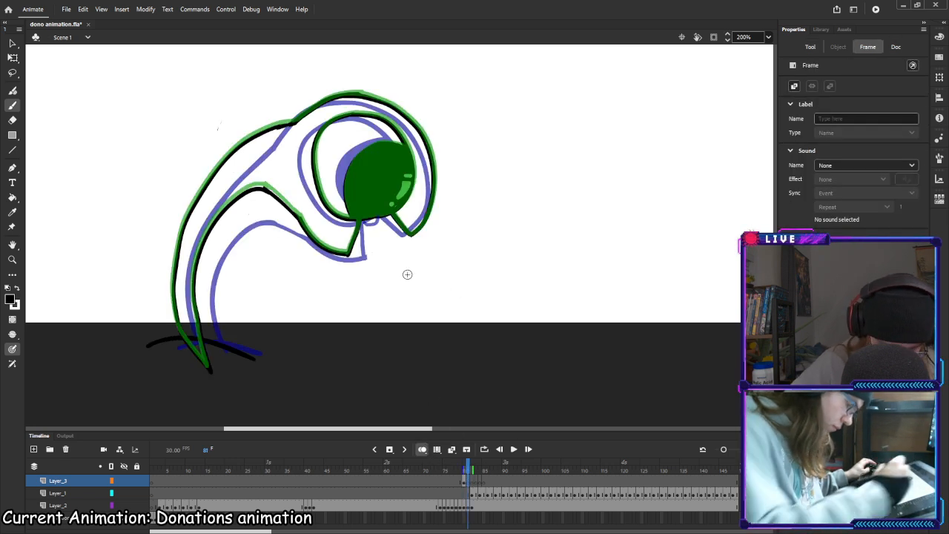
pyautogui.moveTo(370, 231); pyautogui.dragTo(384, 228)
pyautogui.hotkey('ctrl', 'z')
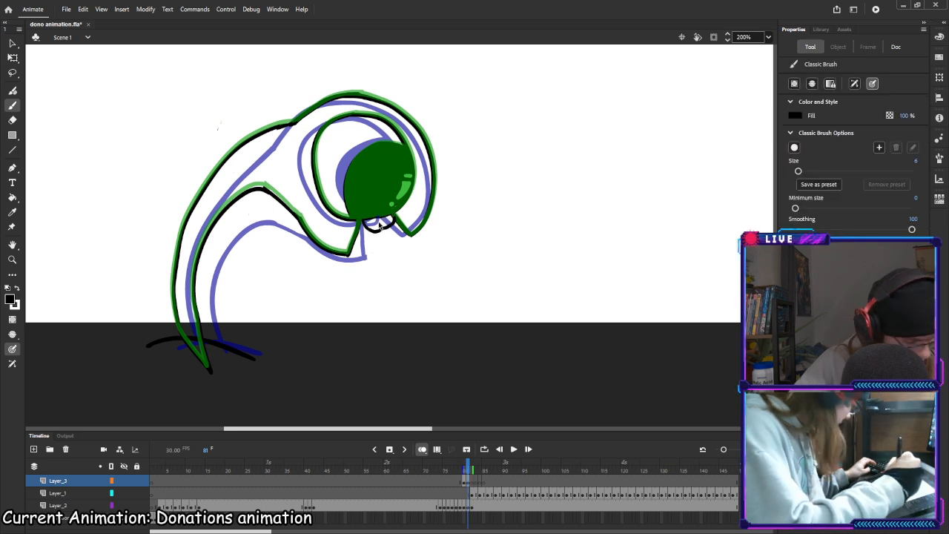
pyautogui.moveTo(359, 225); pyautogui.dragTo(386, 229)
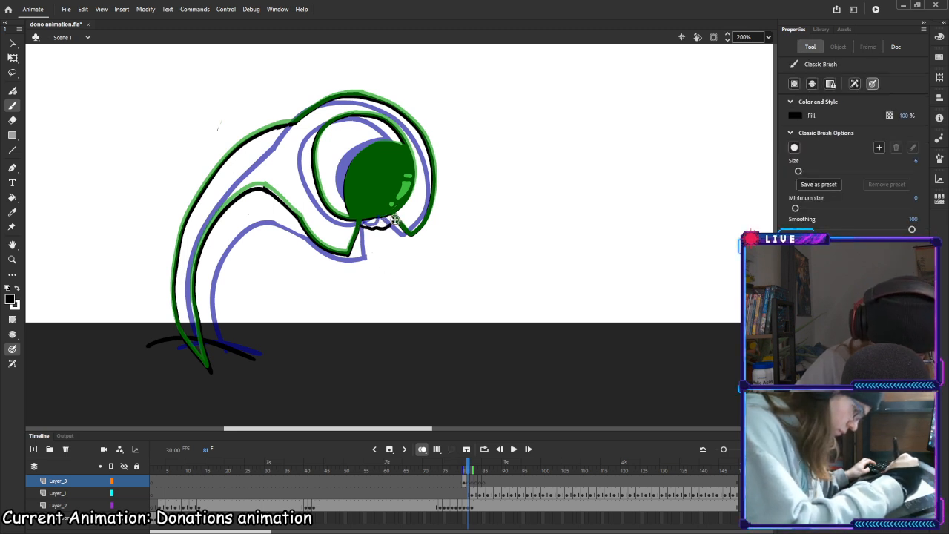
# On Layer_3, draw the stream's wavy edge lower at frame 82 and extend it downward with side lines at frame 83
pyautogui.click(474, 481)
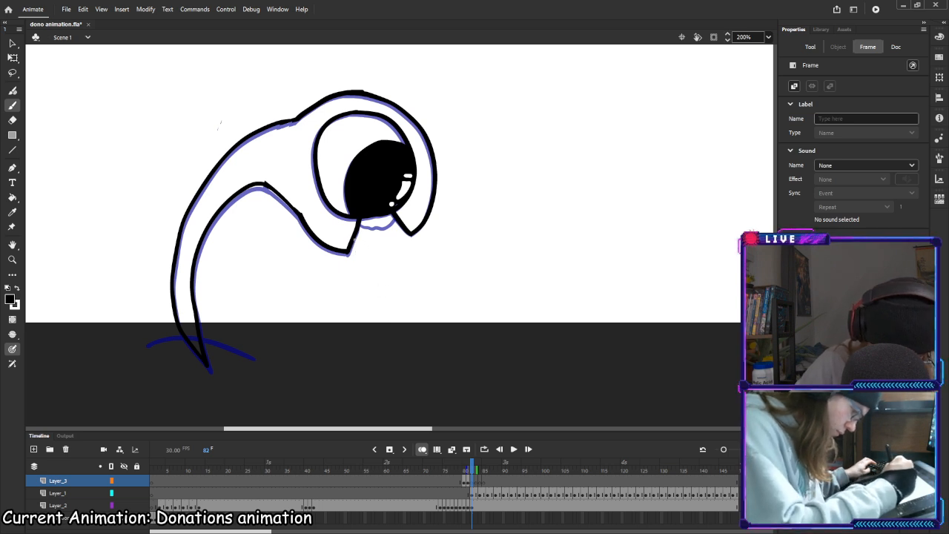
pyautogui.moveTo(401, 238); pyautogui.dragTo(409, 232)
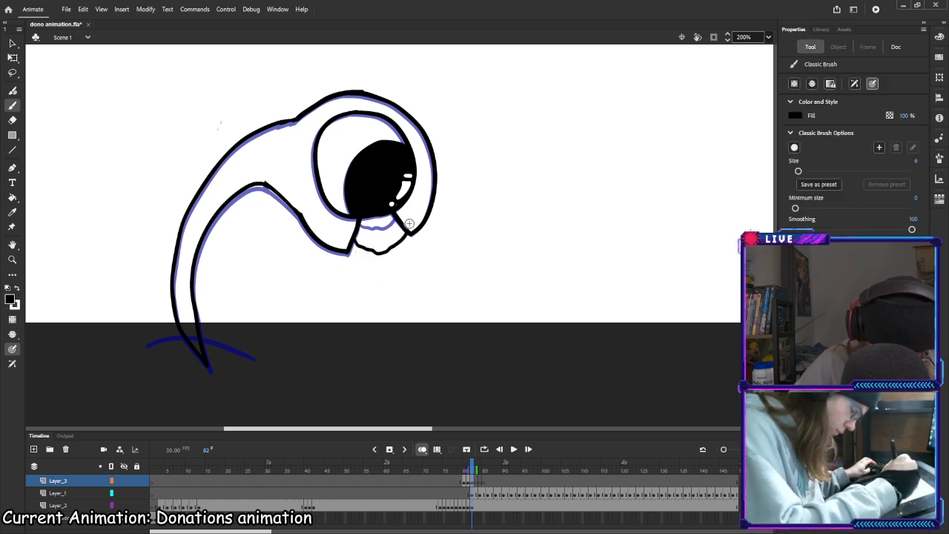
pyautogui.press('.')
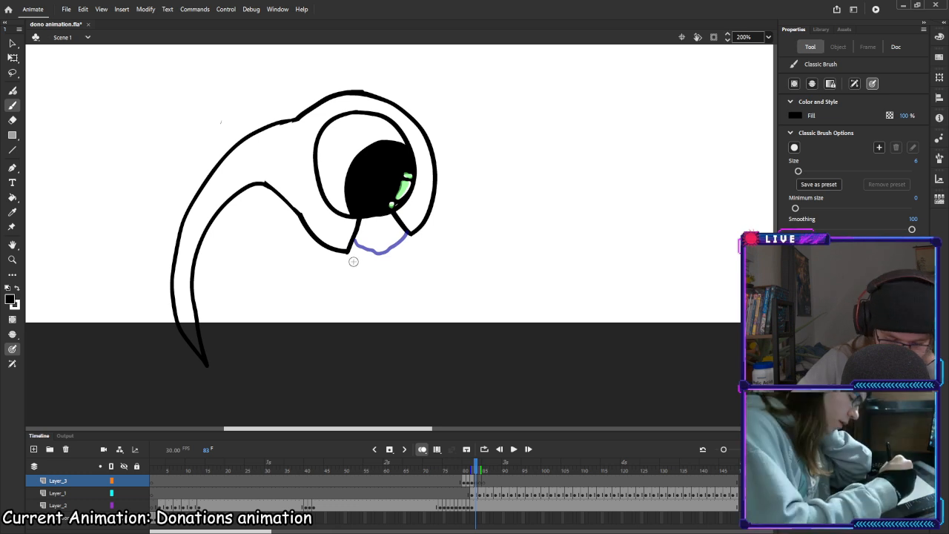
pyautogui.moveTo(353, 244); pyautogui.dragTo(352, 269)
pyautogui.moveTo(407, 237); pyautogui.dragTo(407, 263)
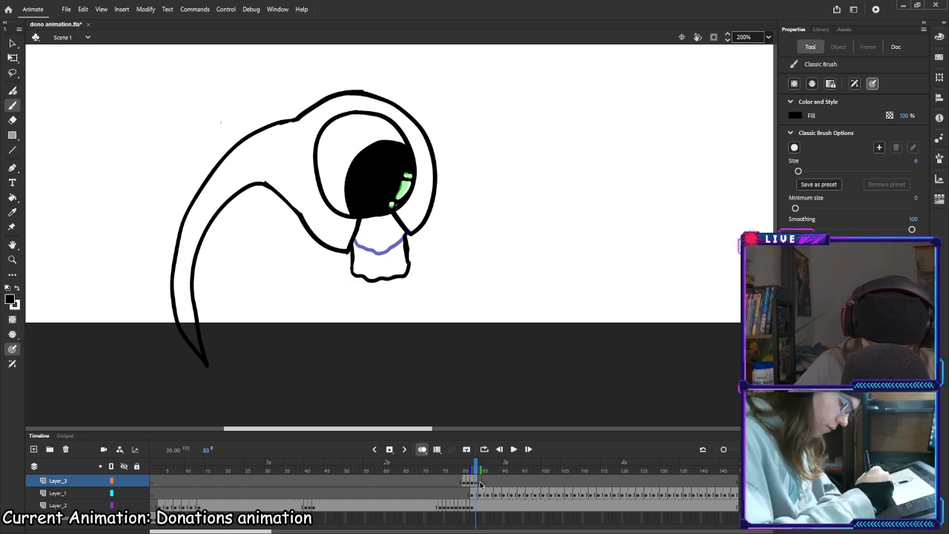
# Extend the onion skin range to earlier frames and draw the stream reaching almost to the stage's lower edge at frame 84
pyautogui.press('.')
pyautogui.moveTo(350, 253); pyautogui.dragTo(355, 243)
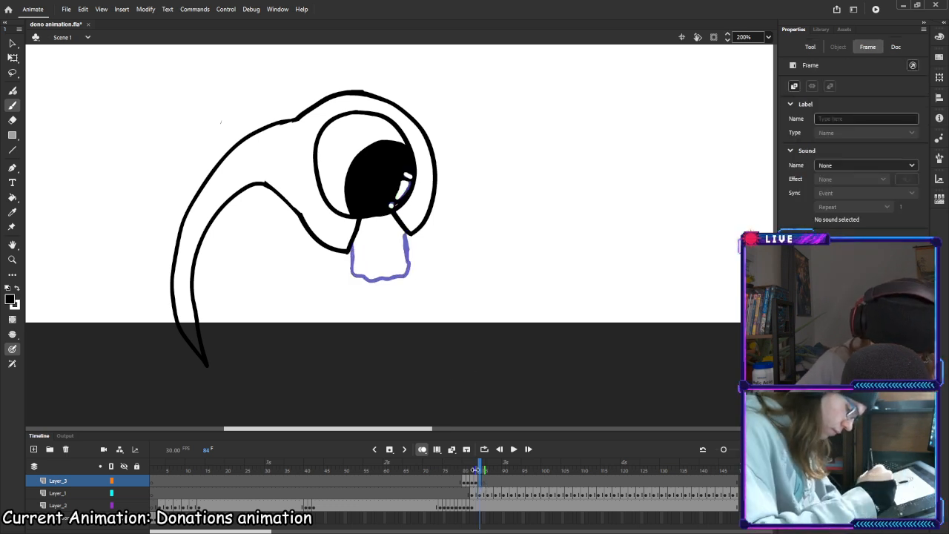
pyautogui.moveTo(476, 470); pyautogui.dragTo(467, 471)
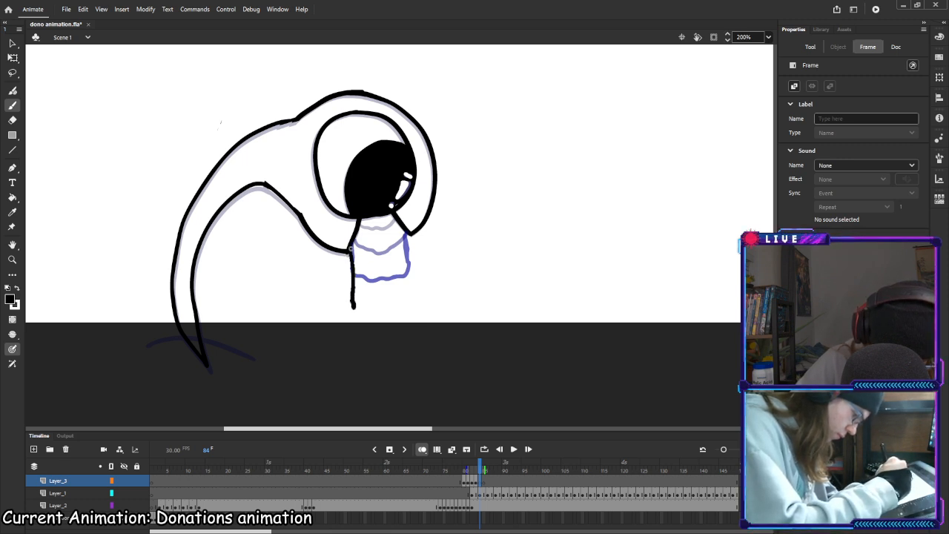
pyautogui.moveTo(357, 308)
pyautogui.mouseDown()
pyautogui.moveTo(413, 311)
pyautogui.moveTo(409, 239)
pyautogui.moveTo(353, 252)
pyautogui.moveTo(354, 279)
pyautogui.mouseUp()
pyautogui.hotkey('ctrl', 'z')
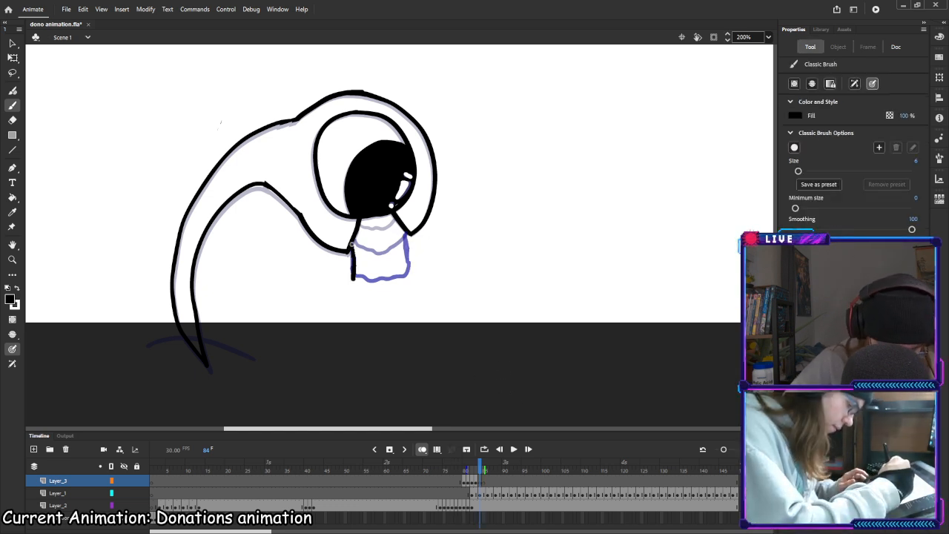
pyautogui.moveTo(386, 310)
pyautogui.mouseDown()
pyautogui.moveTo(412, 300)
pyautogui.moveTo(408, 267)
pyautogui.mouseUp()
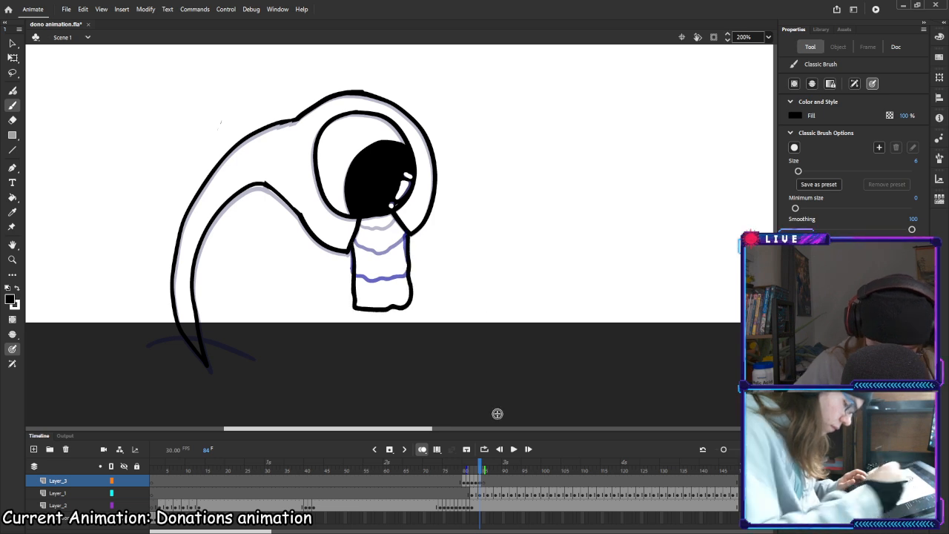
# At frame 86 of Layer_3, draw the stream's two side lines and wavy bottom reaching just below the stage
pyautogui.click(486, 481)
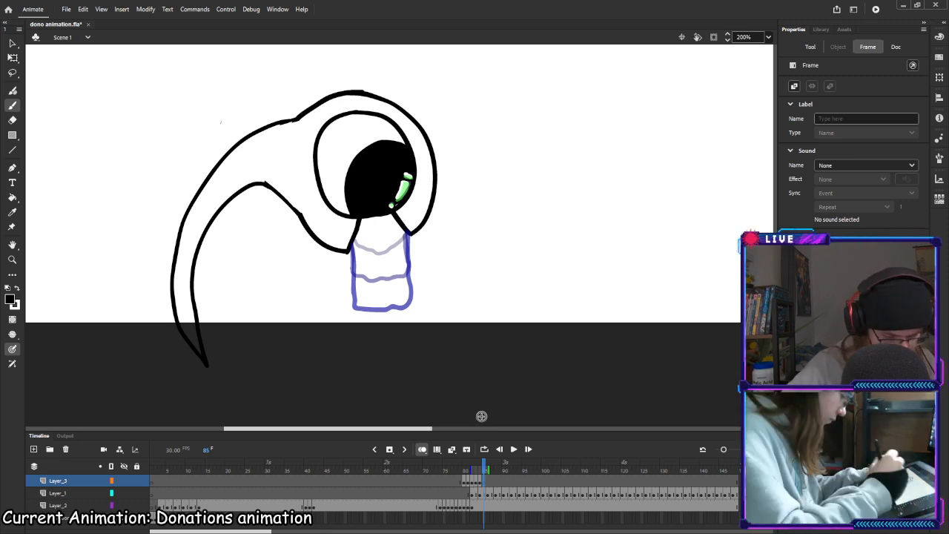
pyautogui.press('.')
pyautogui.moveTo(352, 242); pyautogui.dragTo(353, 283)
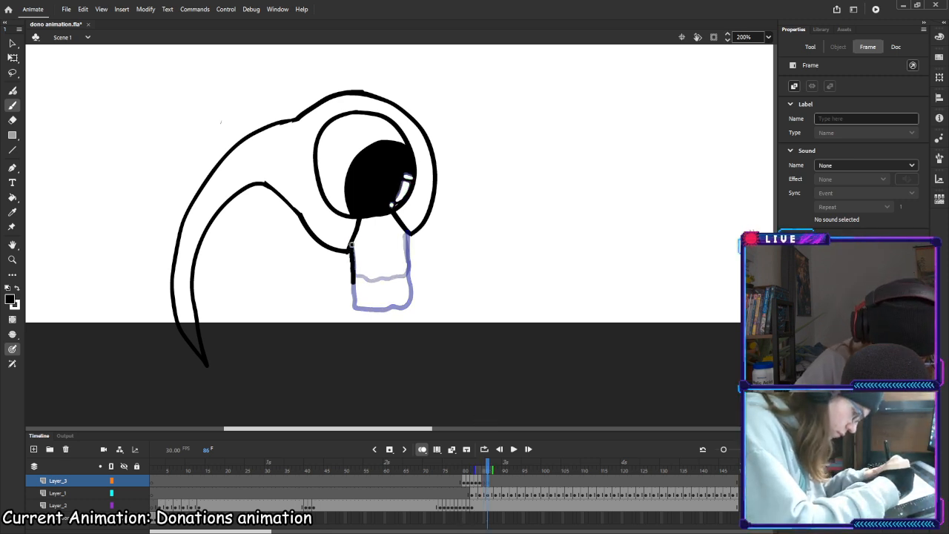
pyautogui.moveTo(354, 325); pyautogui.dragTo(353, 328)
pyautogui.moveTo(406, 235); pyautogui.dragTo(412, 334)
pyautogui.moveTo(353, 331); pyautogui.dragTo(409, 335)
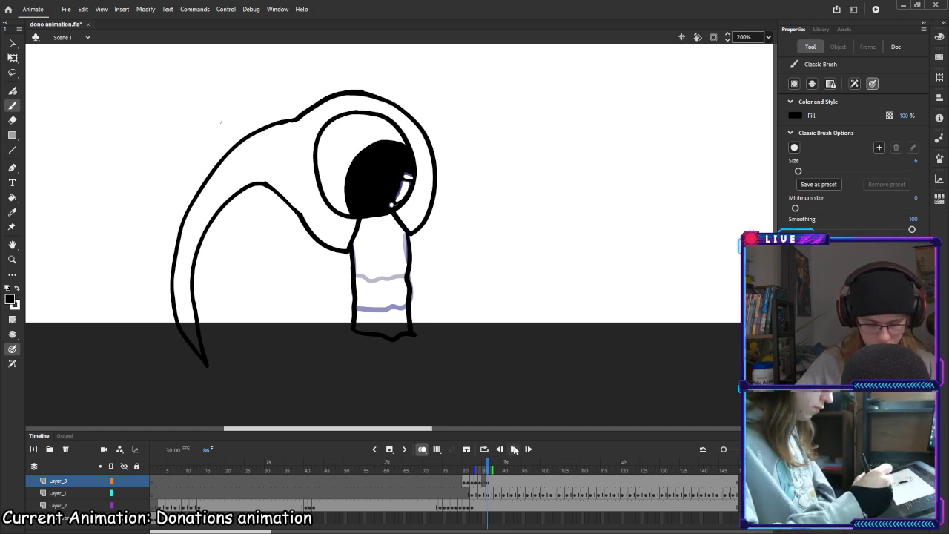
# Compare the stream drawing at frame 86 of Layer_3 with frame 85
pyautogui.moveTo(488, 468); pyautogui.dragTo(487, 469)
pyautogui.click(490, 481)
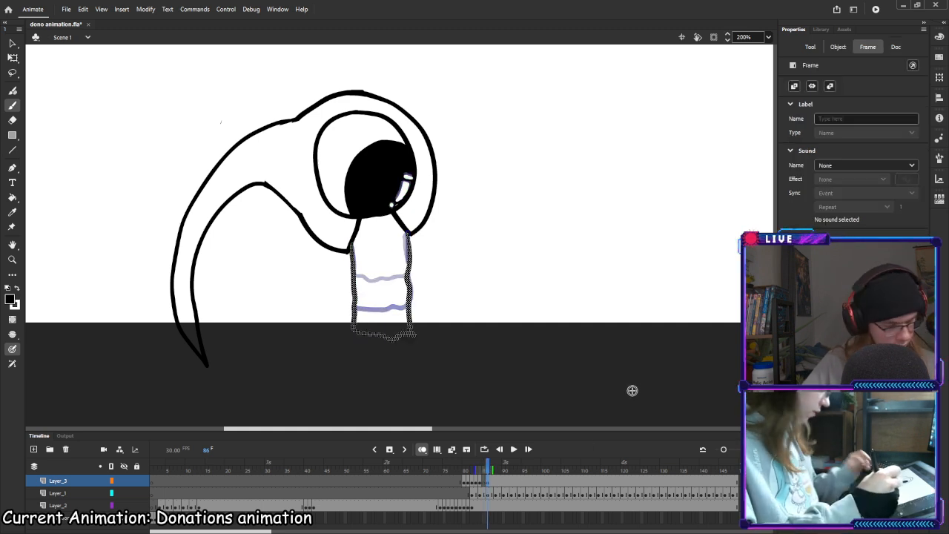
pyautogui.click(483, 480)
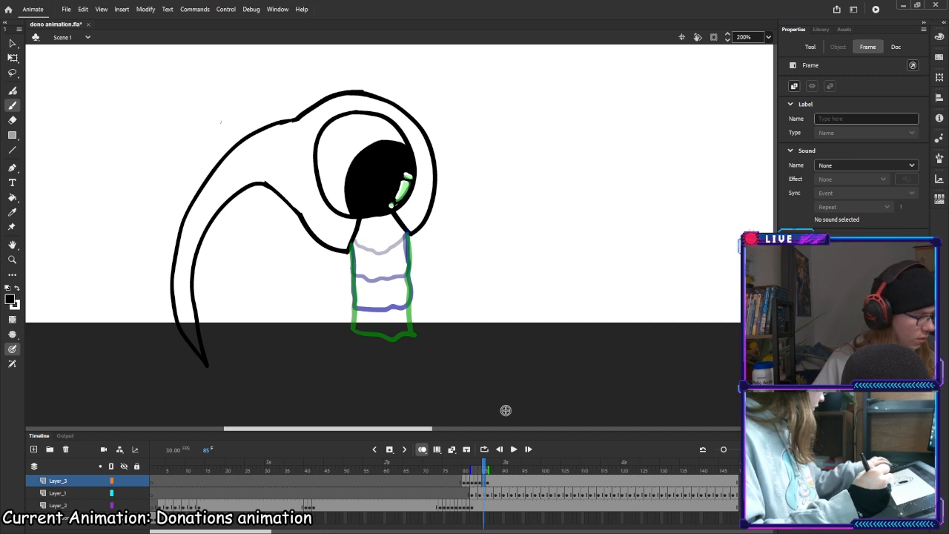
# Remove all frames of Layer_3 from frame 86 to the end of the timeline
pyautogui.click(489, 481)
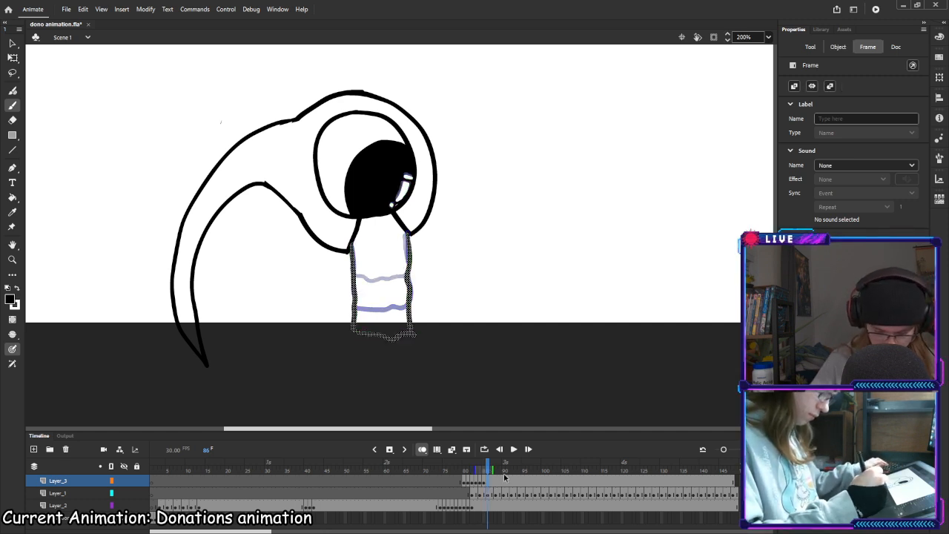
pyautogui.keyDown('shift'); pyautogui.click(735, 481); pyautogui.keyUp('shift')
pyautogui.hotkey('shift', 'F5')
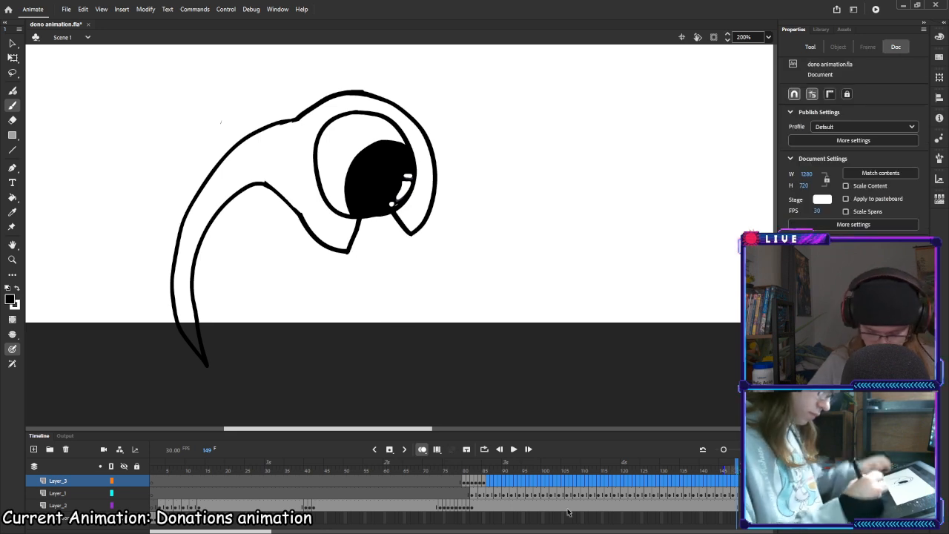
# Insert a blank keyframe at frame 86 of Layer_3 and redraw the stream's side lines and bottom edge just below the stage
pyautogui.click(485, 481)
pyautogui.moveTo(485, 468); pyautogui.dragTo(488, 481)
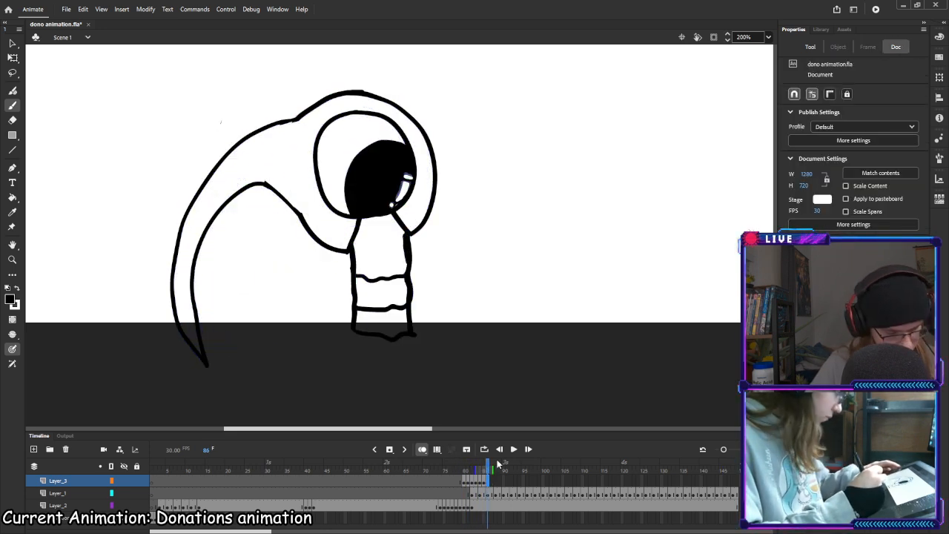
pyautogui.press('F7')
pyautogui.moveTo(352, 250); pyautogui.dragTo(351, 246)
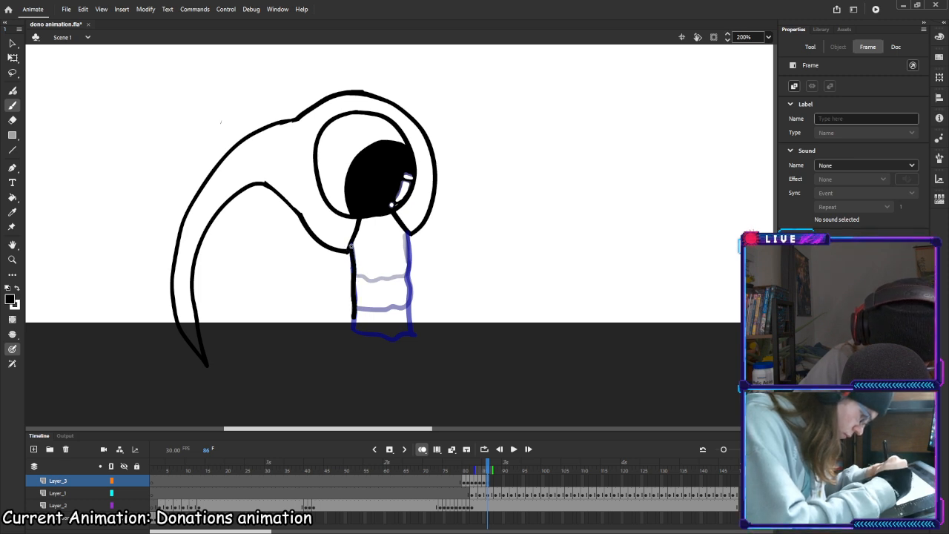
pyautogui.moveTo(353, 318); pyautogui.dragTo(354, 329)
pyautogui.moveTo(407, 229)
pyautogui.mouseDown()
pyautogui.moveTo(409, 315)
pyautogui.moveTo(400, 333)
pyautogui.moveTo(354, 332)
pyautogui.mouseUp()
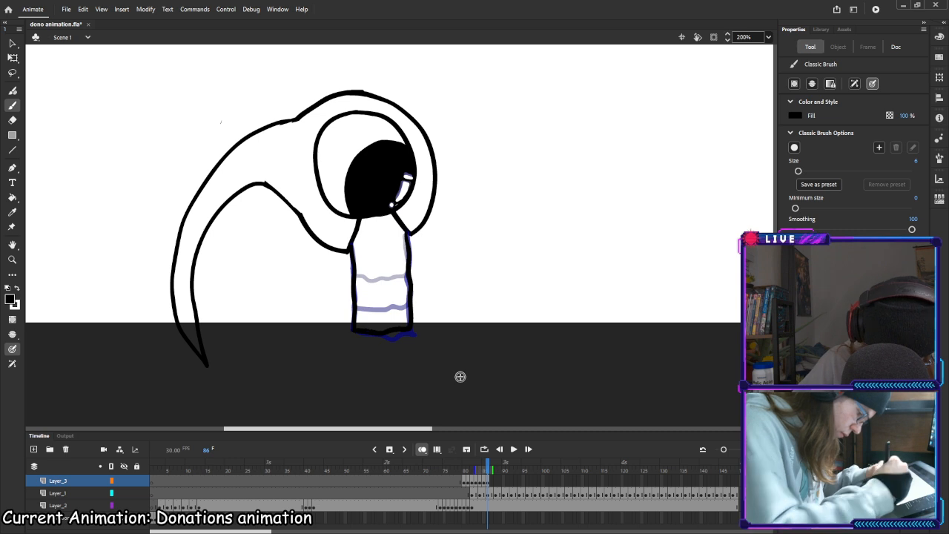
# Add a blank keyframe at frame 87 of Layer_3 and draw the stream again with slightly shifted wavy sides and a bottom edge
pyautogui.click(491, 484)
pyautogui.press('F7')
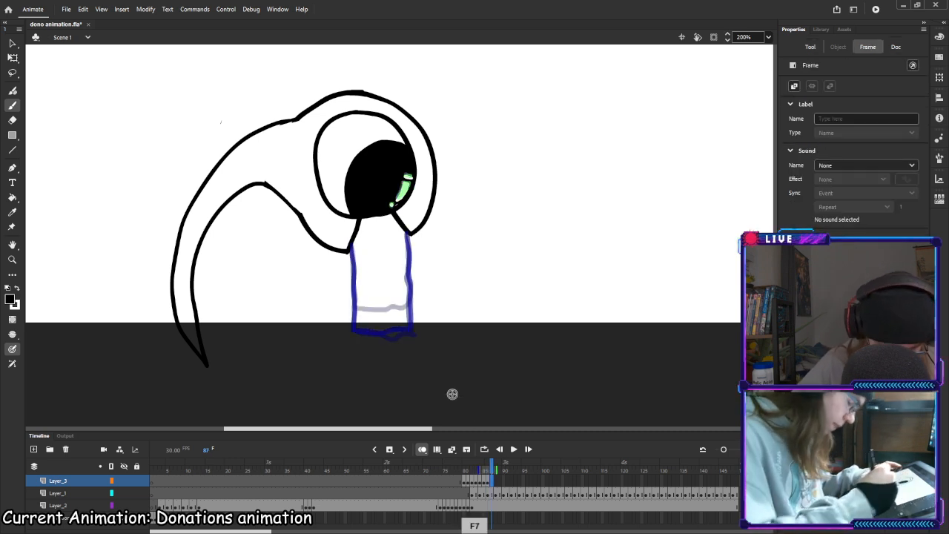
pyautogui.moveTo(352, 244); pyautogui.dragTo(354, 333)
pyautogui.moveTo(406, 233)
pyautogui.mouseDown()
pyautogui.moveTo(410, 331)
pyautogui.moveTo(356, 334)
pyautogui.mouseUp()
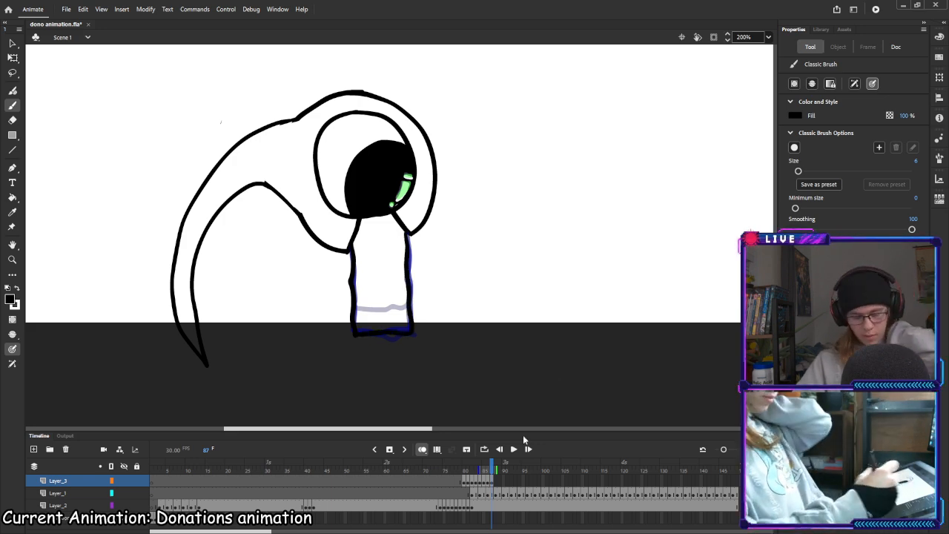
# Review the animation and remove all the stream drawings by deleting frames 80 to 87 of Layer_3
pyautogui.moveTo(492, 468); pyautogui.dragTo(405, 467)
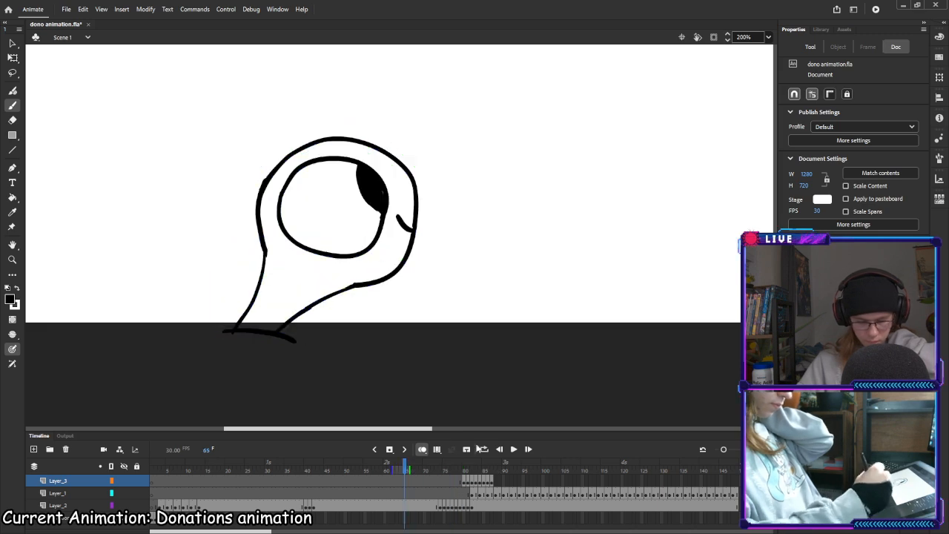
pyautogui.click(488, 481)
pyautogui.click(504, 481)
pyautogui.click(494, 482)
pyautogui.moveTo(485, 482); pyautogui.dragTo(494, 483)
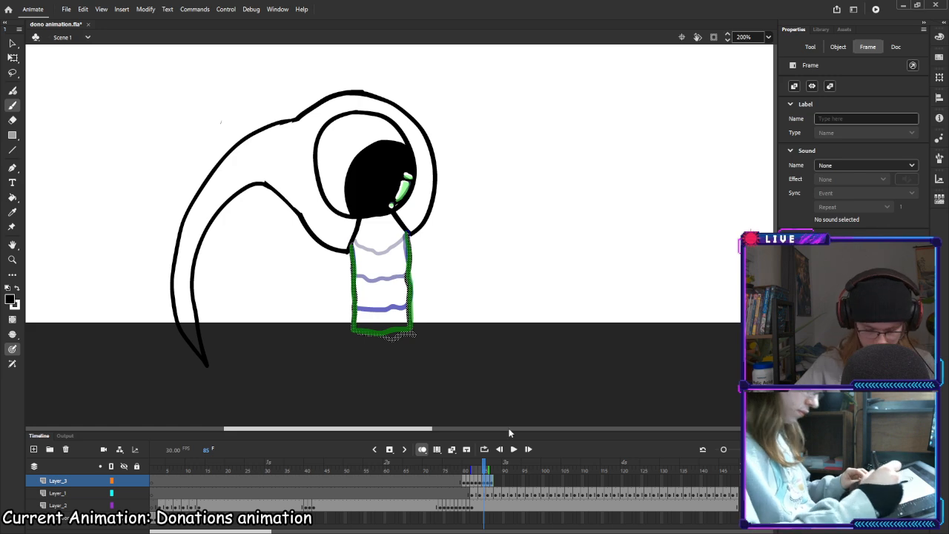
pyautogui.click(464, 482)
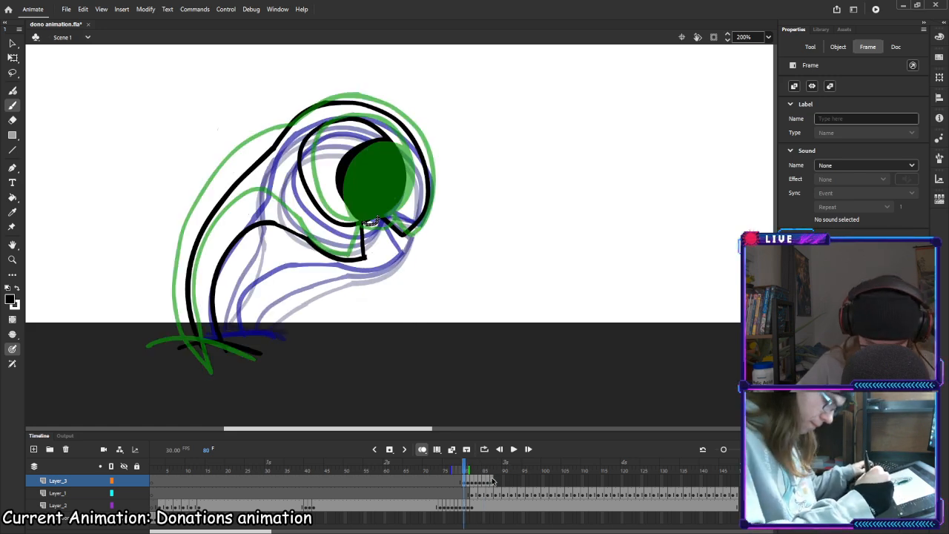
pyautogui.click(494, 480)
pyautogui.press('Delete')
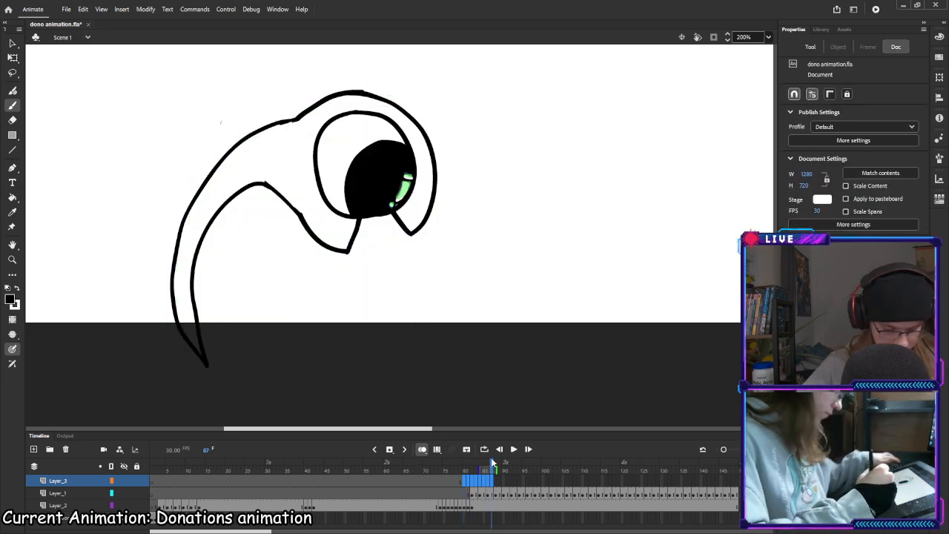
# Insert a blank keyframe at frame 80 of Layer_3, turn off onion skinning and draw one small circle in the gap below the eye
pyautogui.click(465, 482)
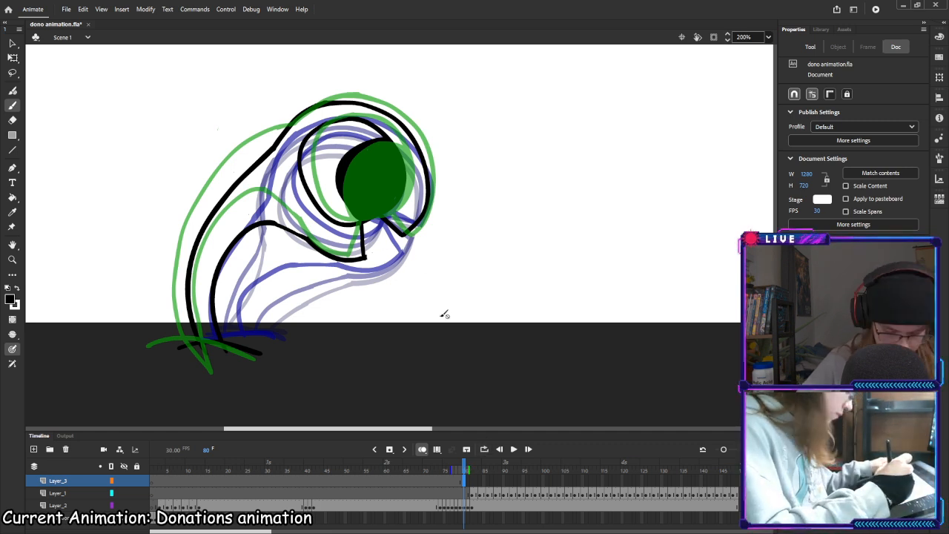
pyautogui.press('F7')
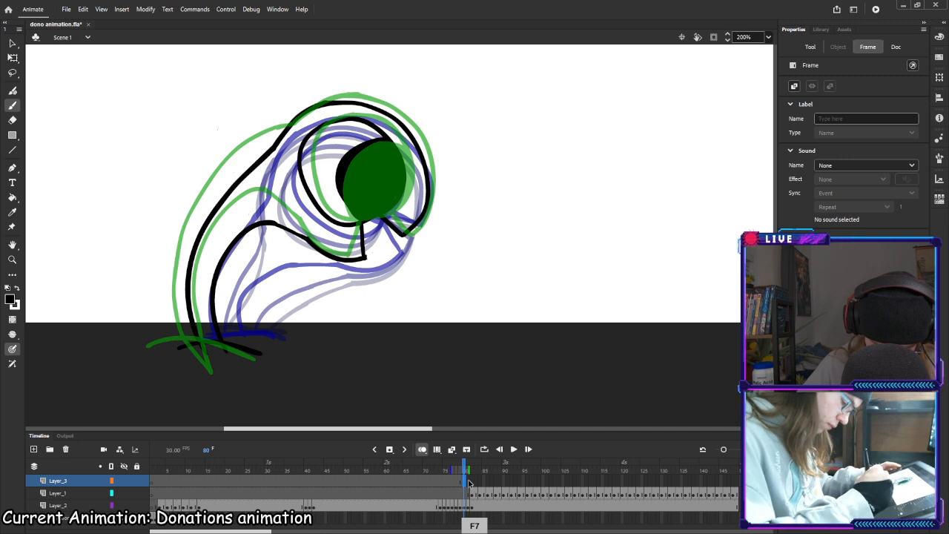
pyautogui.press('space')
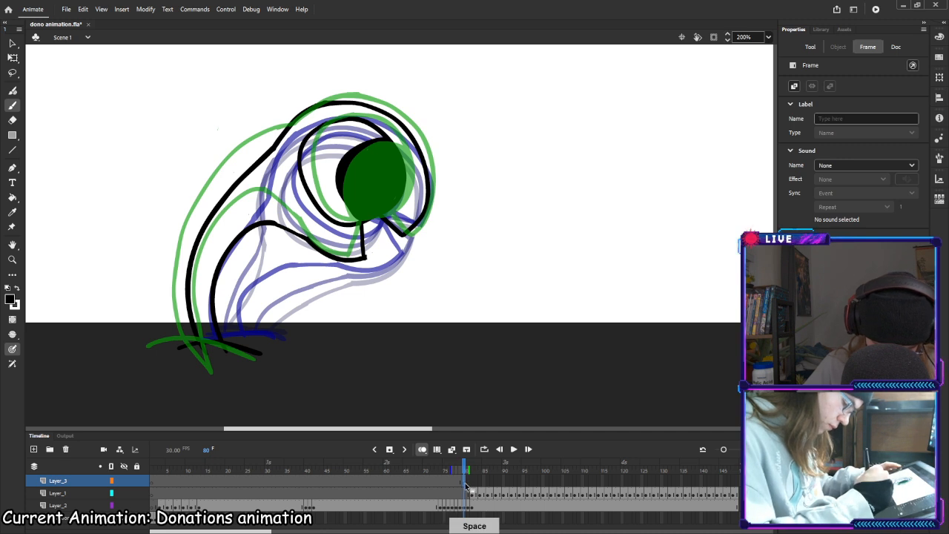
pyautogui.click(424, 451)
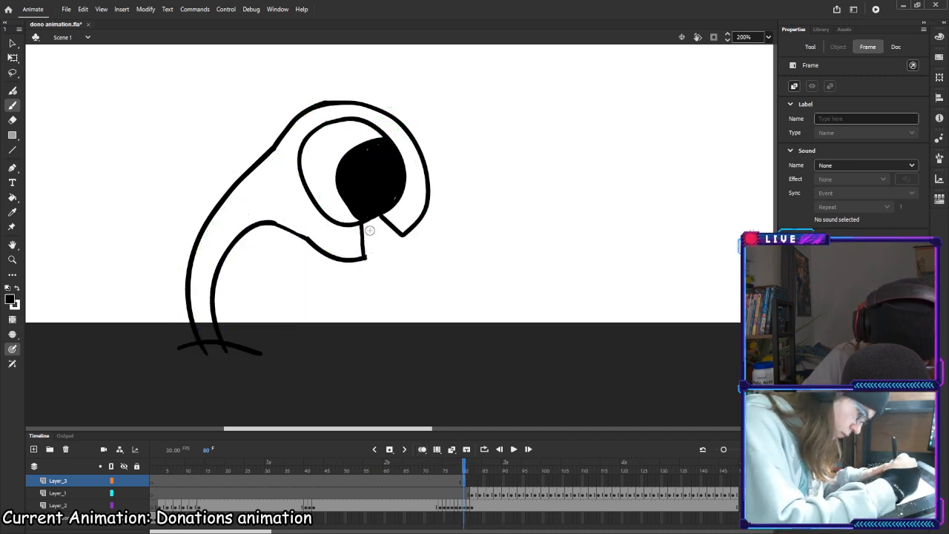
pyautogui.moveTo(369, 226); pyautogui.dragTo(368, 230)
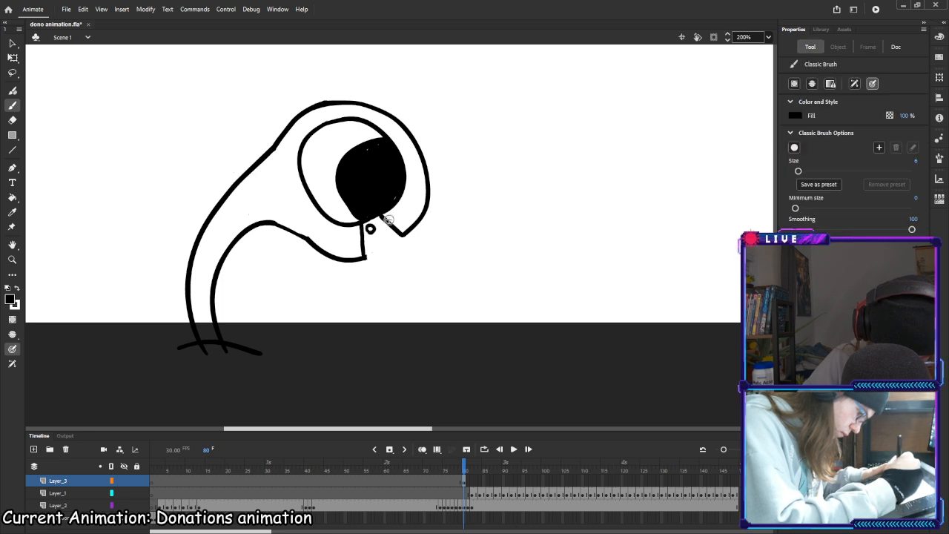
# With onion skinning limited to the previous frame, draw three small falling circles on a blank keyframe at frame 81 of Layer_3
pyautogui.click(468, 483)
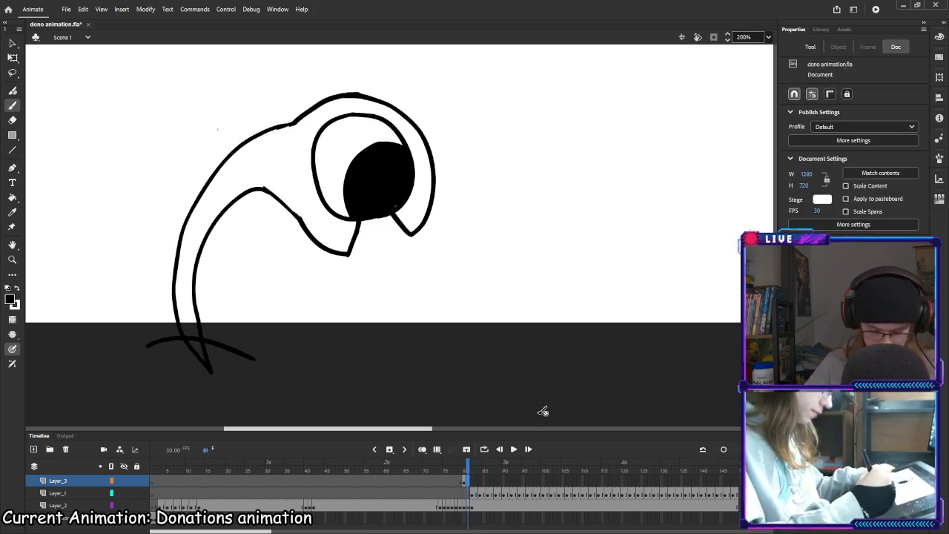
pyautogui.click(422, 449)
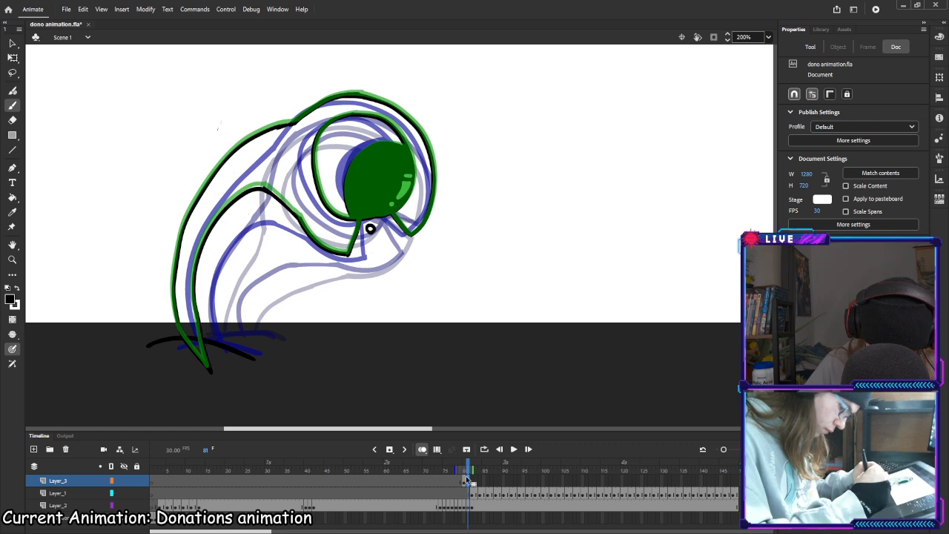
pyautogui.moveTo(456, 469); pyautogui.dragTo(469, 474)
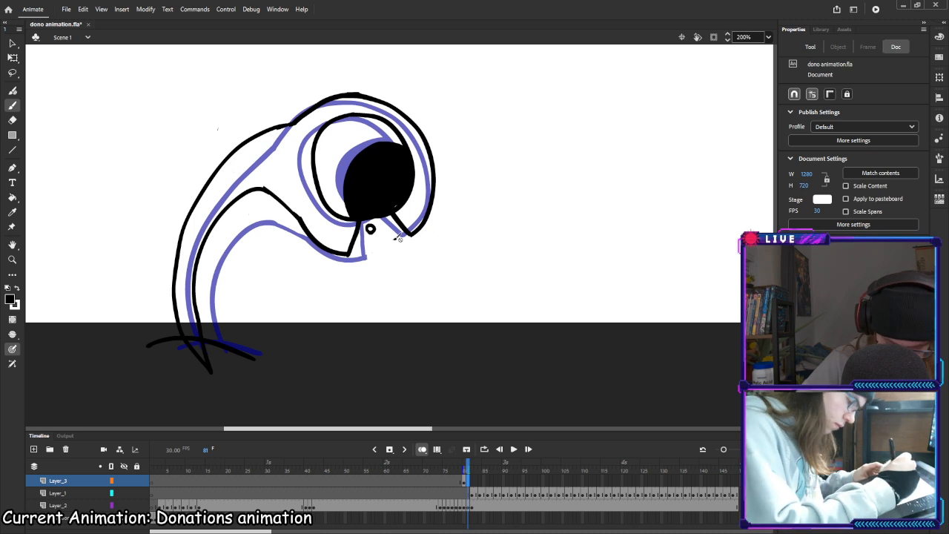
pyautogui.press('F7')
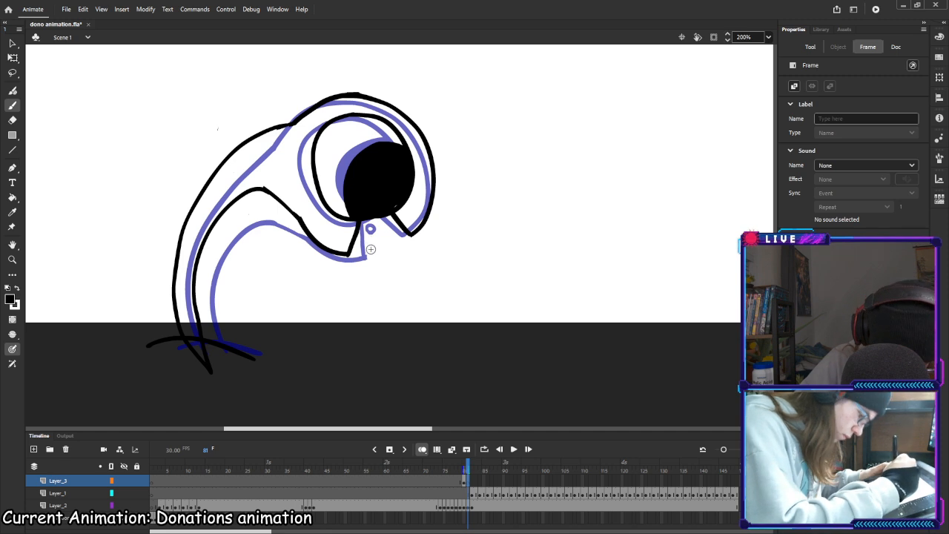
pyautogui.moveTo(370, 250)
pyautogui.mouseDown()
pyautogui.moveTo(392, 230)
pyautogui.moveTo(371, 231)
pyautogui.moveTo(377, 220)
pyautogui.mouseUp()
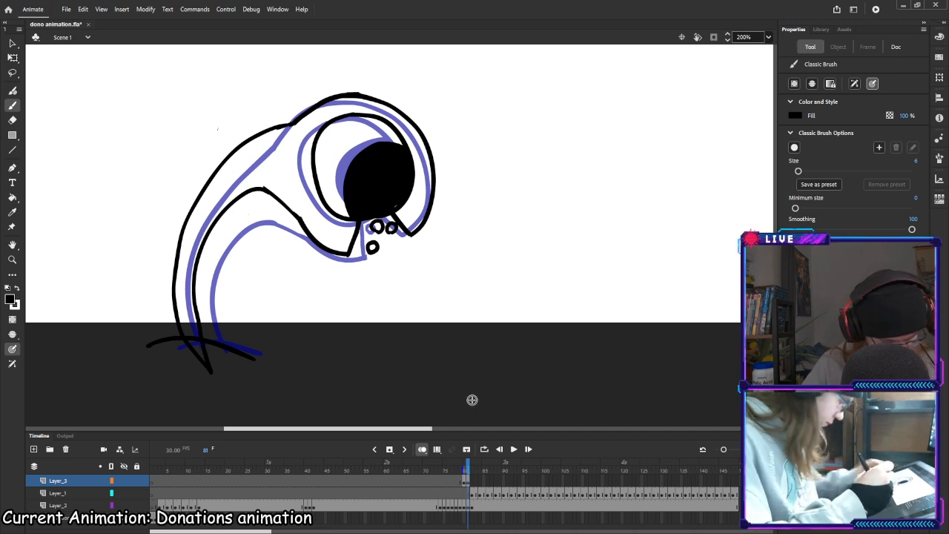
# On a blank keyframe at frame 82 of Layer_3, draw the three circles lower and add a curved chunk beside them
pyautogui.click(472, 481)
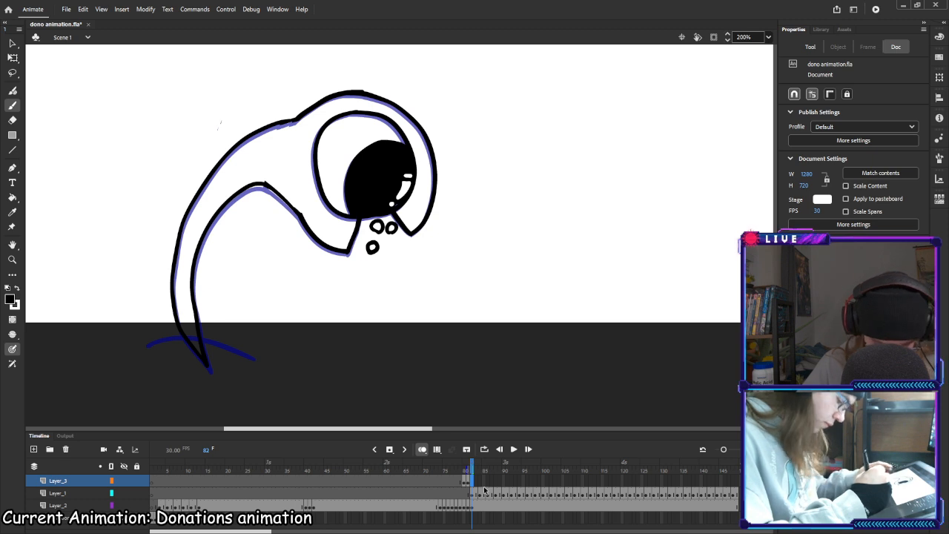
pyautogui.press('F7')
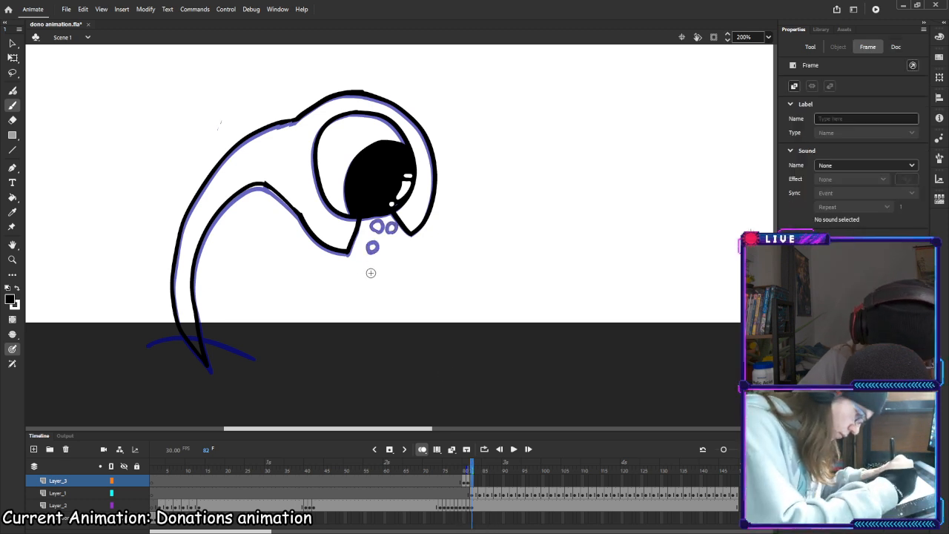
pyautogui.moveTo(368, 273); pyautogui.dragTo(397, 247)
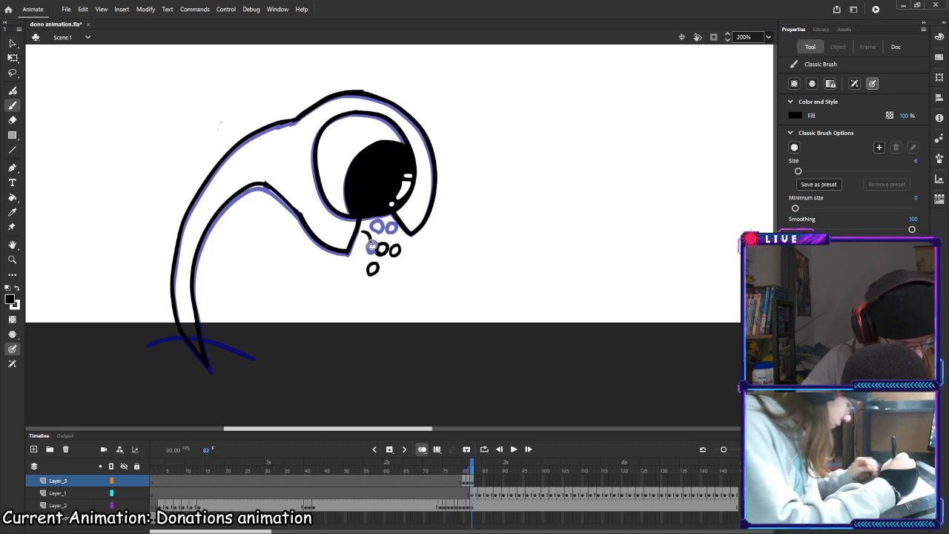
pyautogui.hotkey('ctrl', 'z')
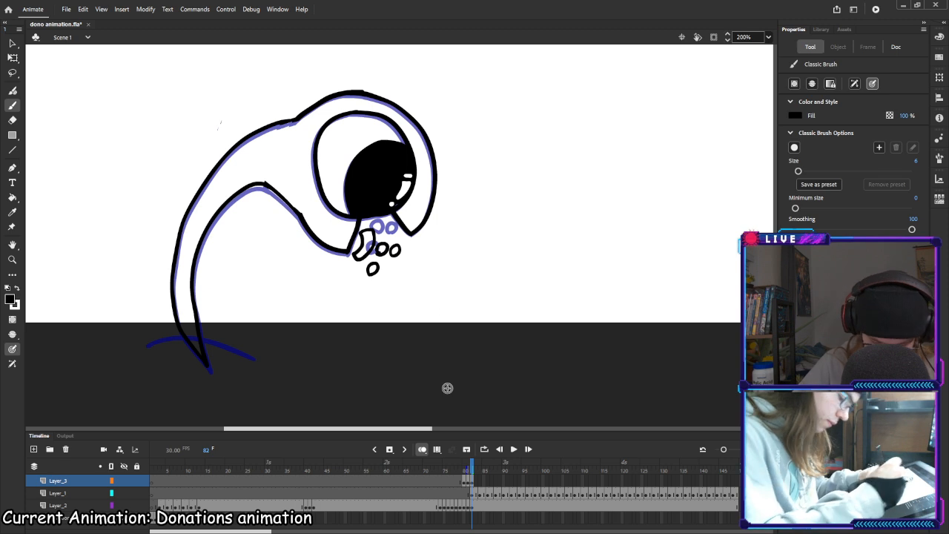
# At frame 83, show two previous frames as onion skins and draw three circles lower, then add another circle in the gap at frame 82
pyautogui.press('.')
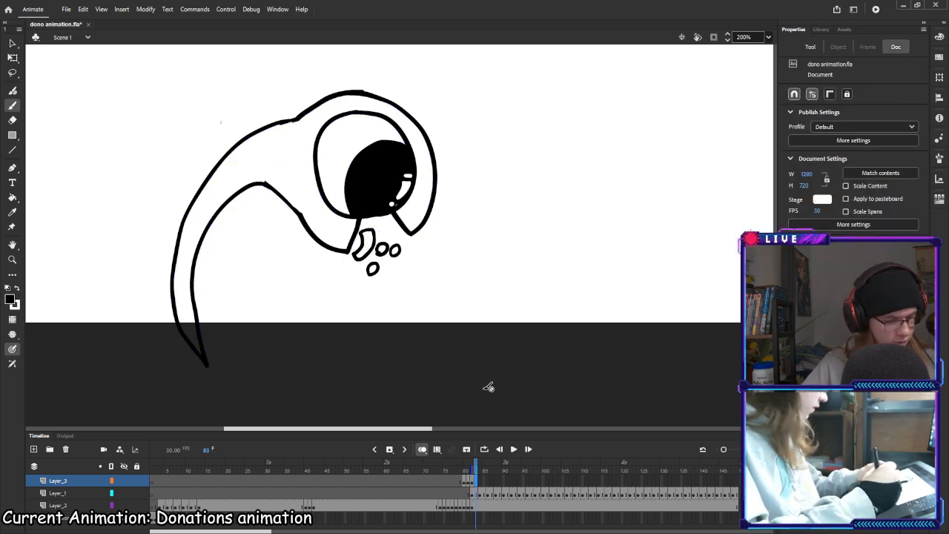
pyautogui.press('F7')
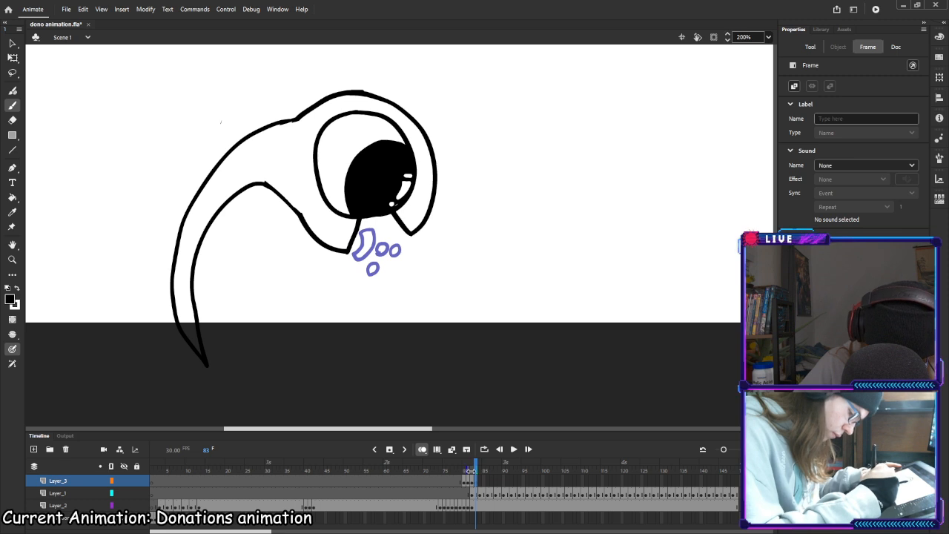
pyautogui.moveTo(471, 472); pyautogui.dragTo(467, 471)
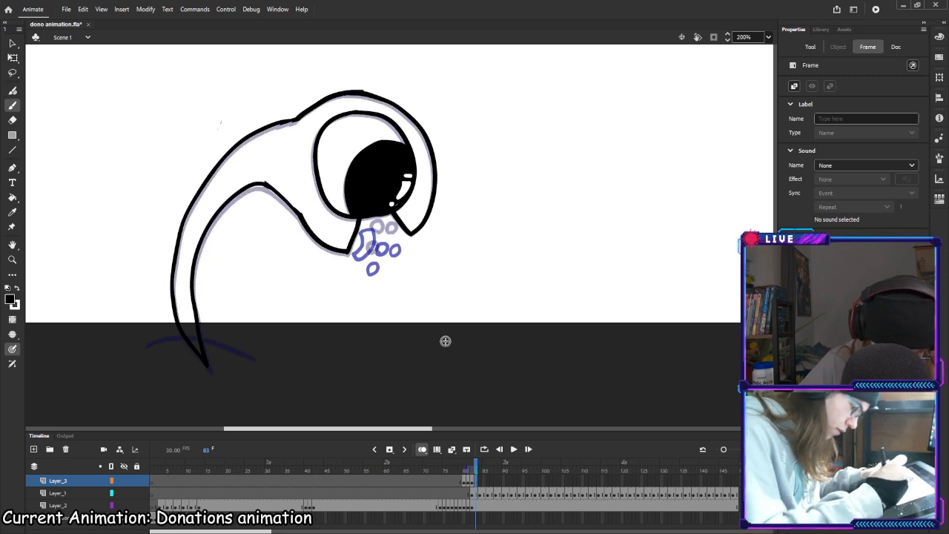
pyautogui.moveTo(373, 304)
pyautogui.mouseDown()
pyautogui.moveTo(382, 277)
pyautogui.moveTo(401, 290)
pyautogui.mouseUp()
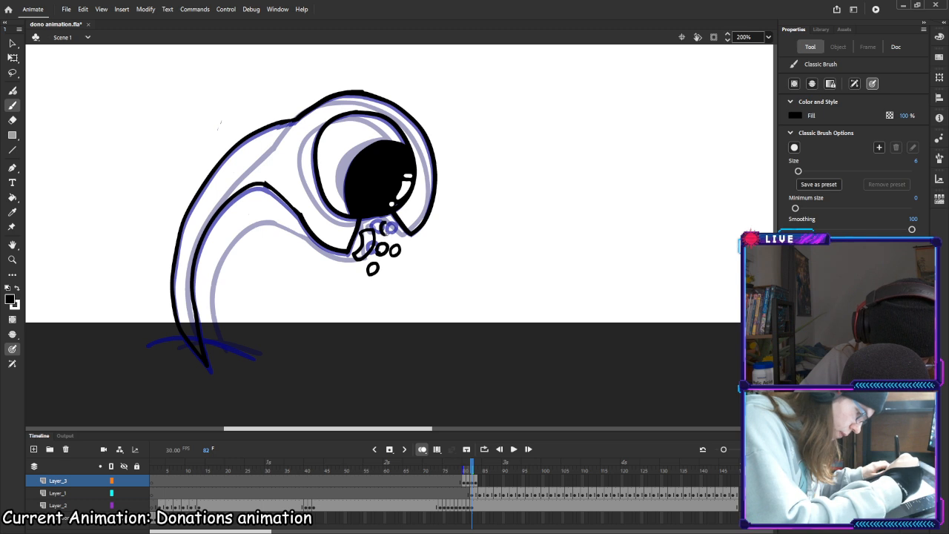
# At frame 83 of Layer_3, draw the fourth circle lower, the curved chunk below the gap's left edge and a second chunk in the gap
pyautogui.press('.')
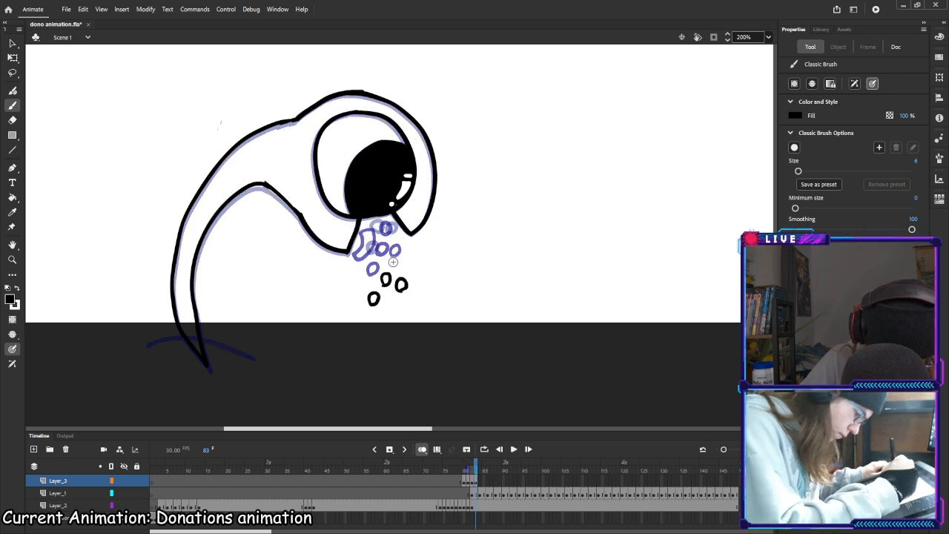
pyautogui.moveTo(392, 255)
pyautogui.mouseDown()
pyautogui.moveTo(390, 263)
pyautogui.moveTo(394, 252)
pyautogui.mouseUp()
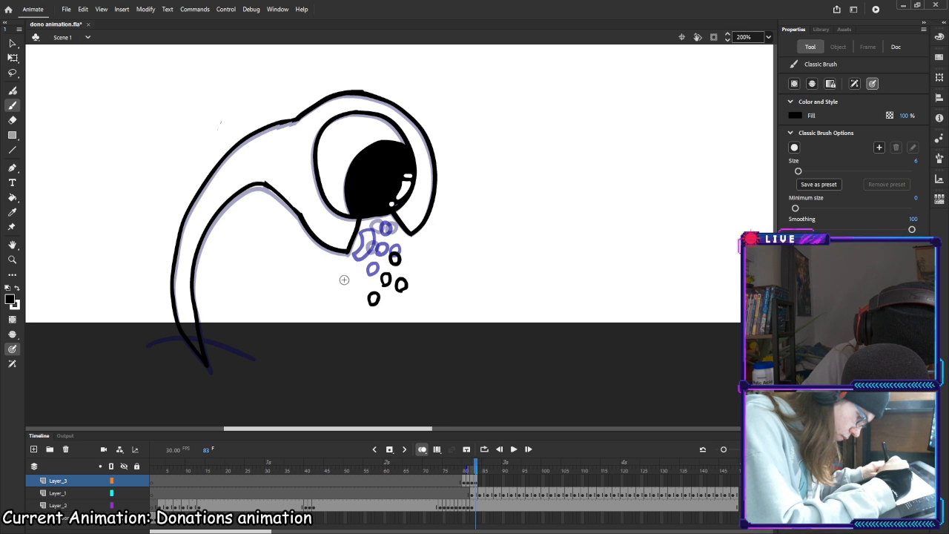
pyautogui.moveTo(343, 288); pyautogui.dragTo(362, 280)
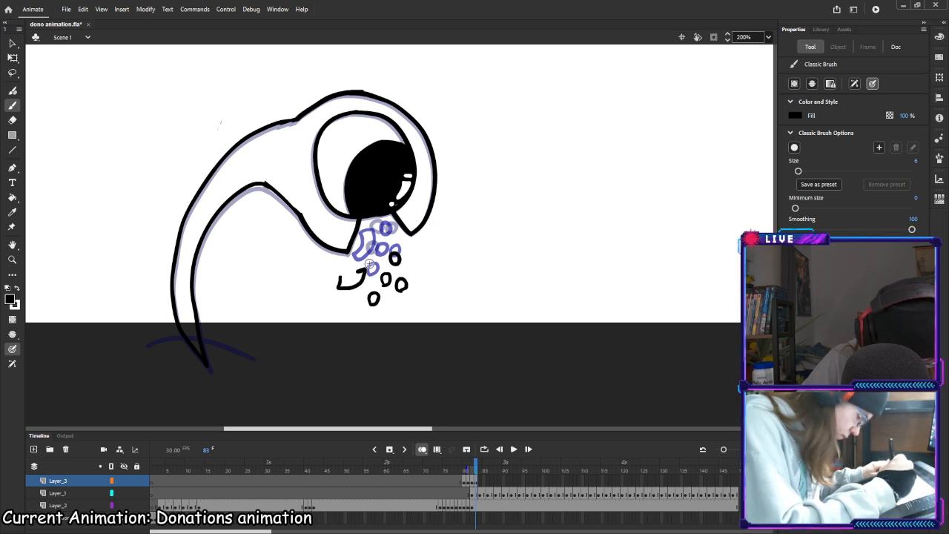
pyautogui.moveTo(360, 272); pyautogui.dragTo(340, 279)
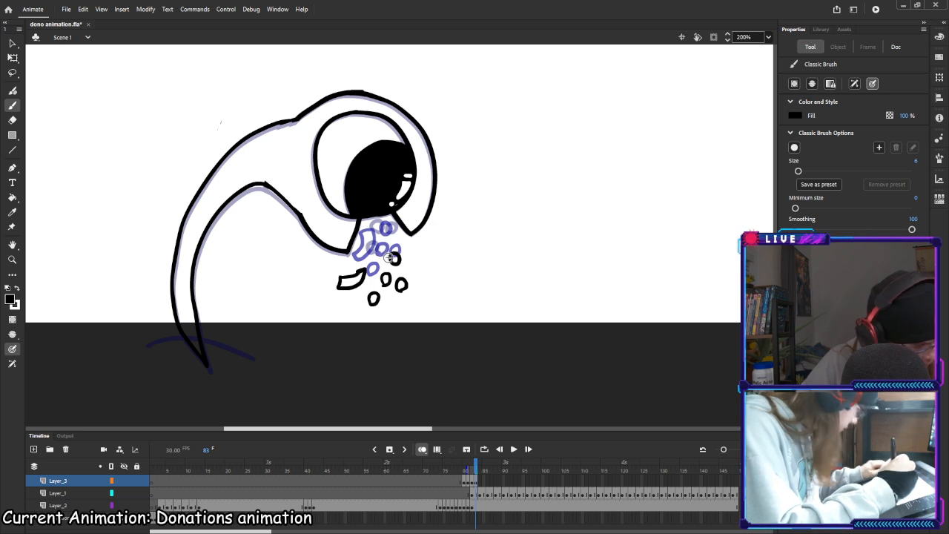
pyautogui.hotkey('ctrl', 'z')
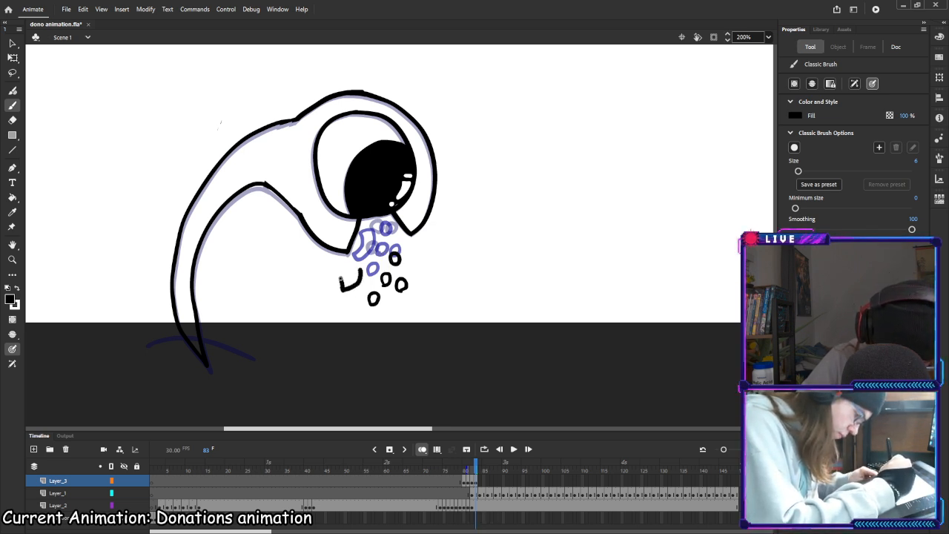
pyautogui.moveTo(341, 279); pyautogui.dragTo(351, 273)
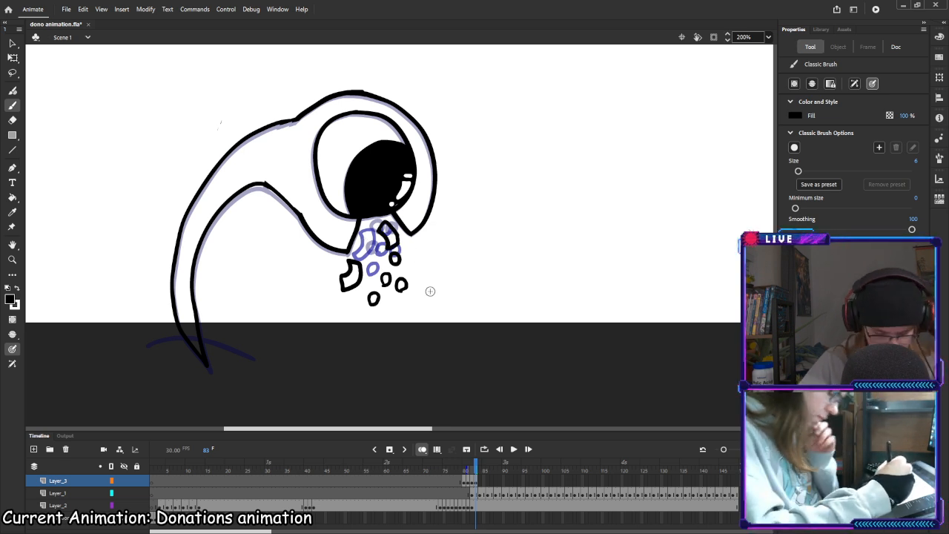
# Compare frames 82 and 83, and add two more small circles in and below the gap's left half at frame 83 of Layer_3
pyautogui.press(',')
pyautogui.press(',')
pyautogui.press('.')
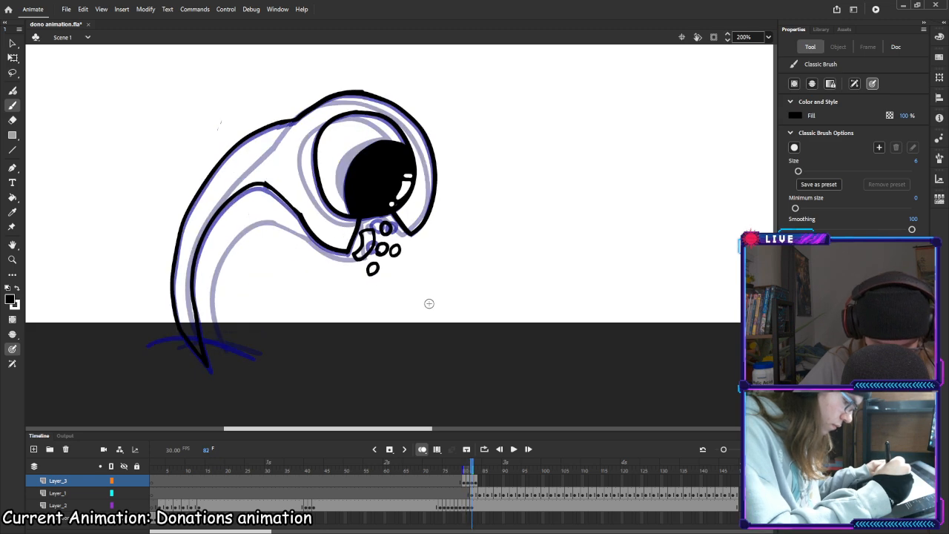
pyautogui.press('.')
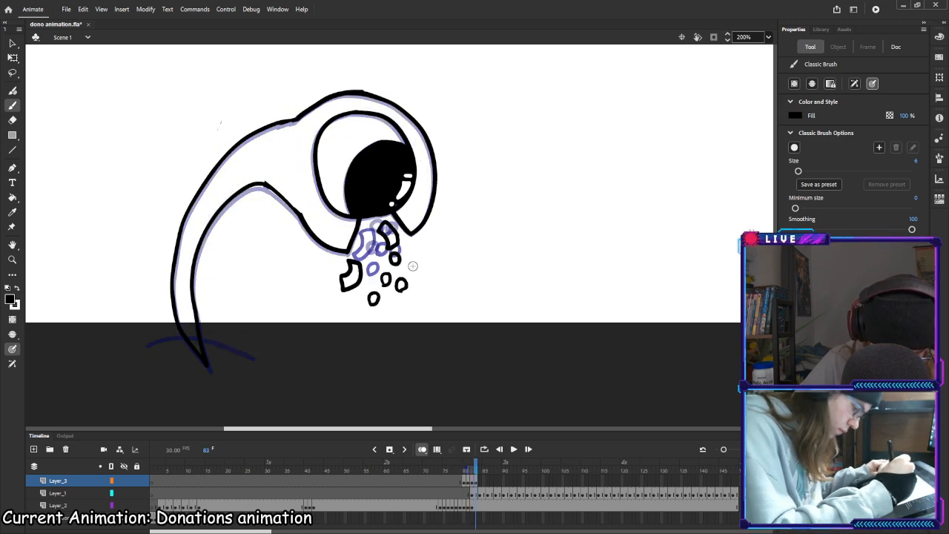
pyautogui.press(',')
pyautogui.press('.')
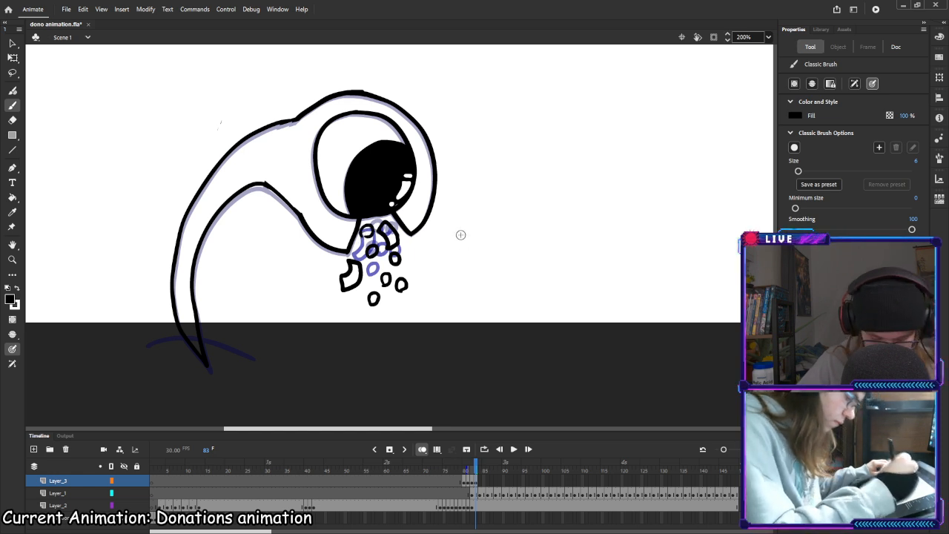
# On a blank keyframe at frame 84 of Layer_3, draw four circles lower and the tilted curved chunk to their left
pyautogui.press('.')
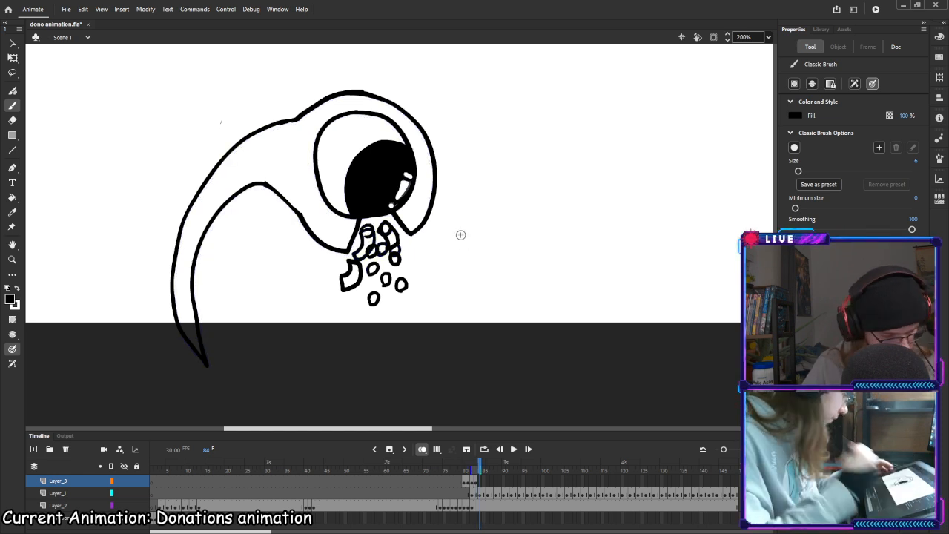
pyautogui.click(478, 472)
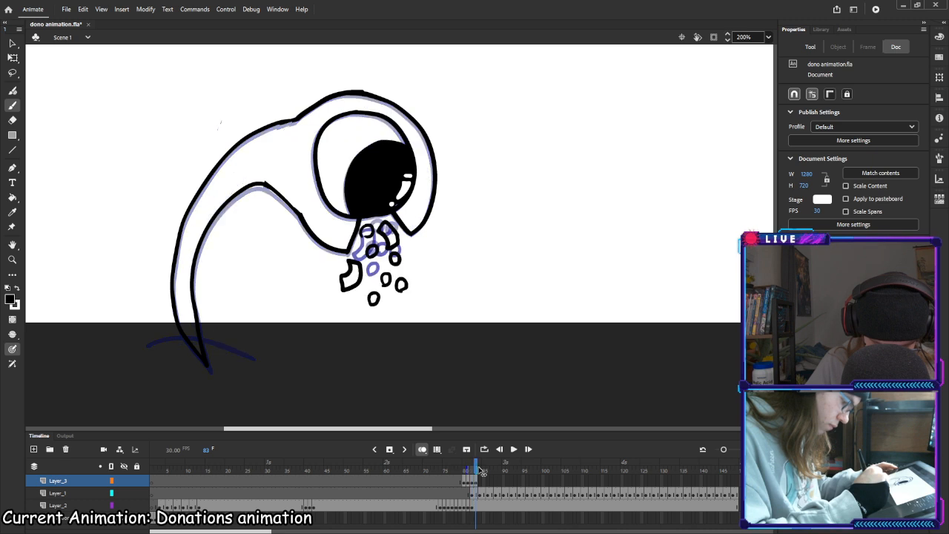
pyautogui.click(480, 472)
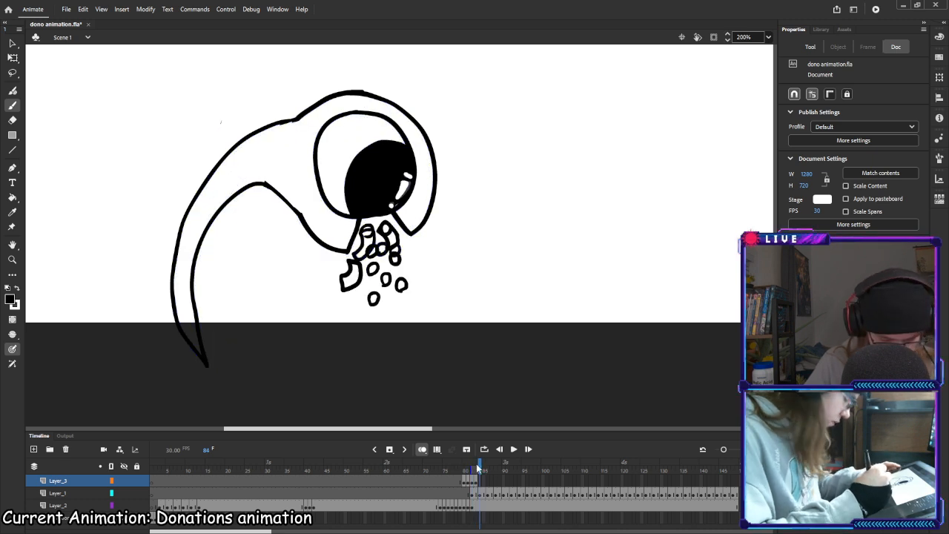
pyautogui.press('F7')
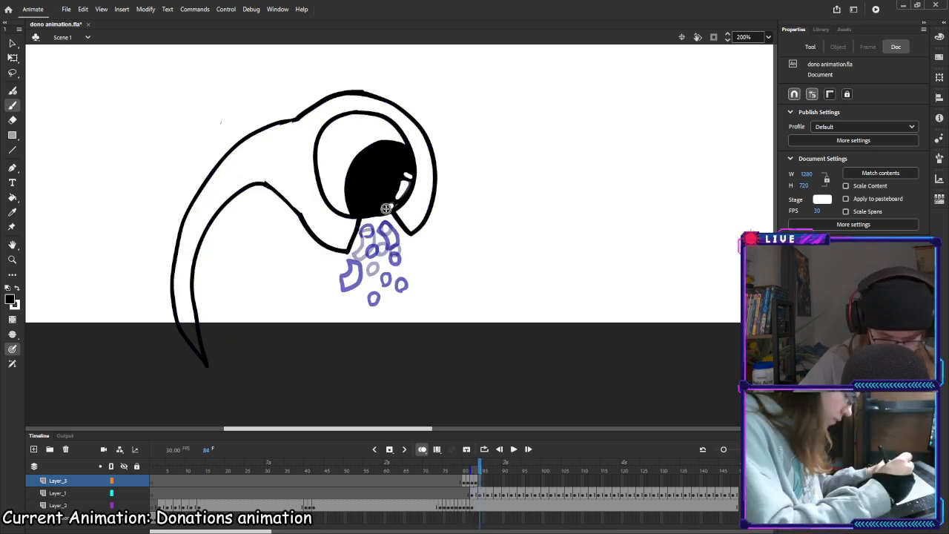
pyautogui.moveTo(371, 325)
pyautogui.mouseDown()
pyautogui.moveTo(387, 312)
pyautogui.moveTo(409, 319)
pyautogui.moveTo(389, 305)
pyautogui.moveTo(409, 294)
pyautogui.mouseUp()
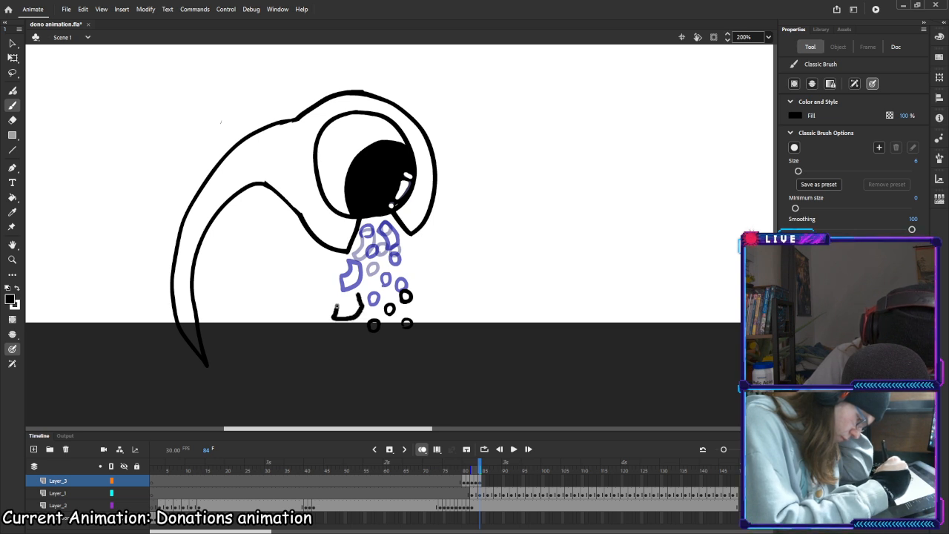
pyautogui.moveTo(336, 305); pyautogui.dragTo(354, 297)
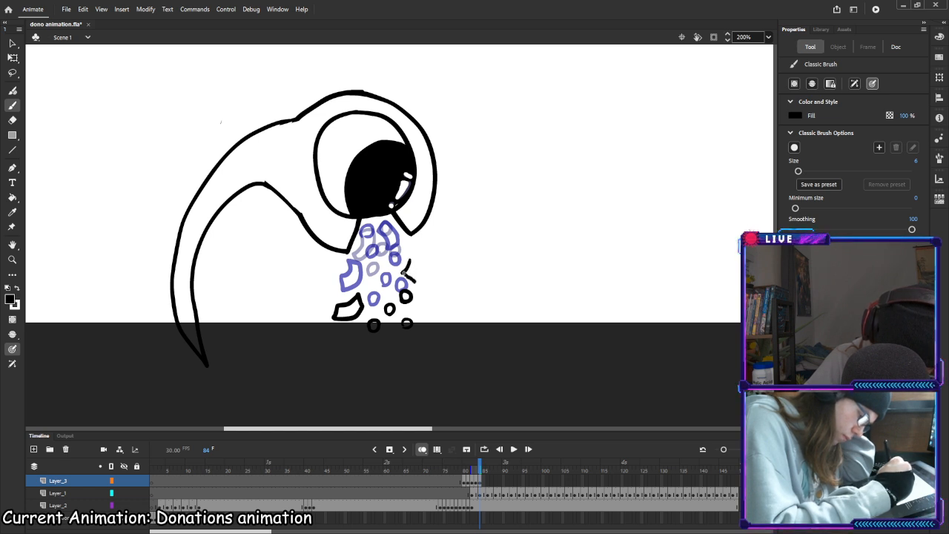
# At frame 84, draw the second chunk to the right of the falling circles, undoing the first version and redrawing it narrower
pyautogui.moveTo(410, 262); pyautogui.dragTo(431, 280)
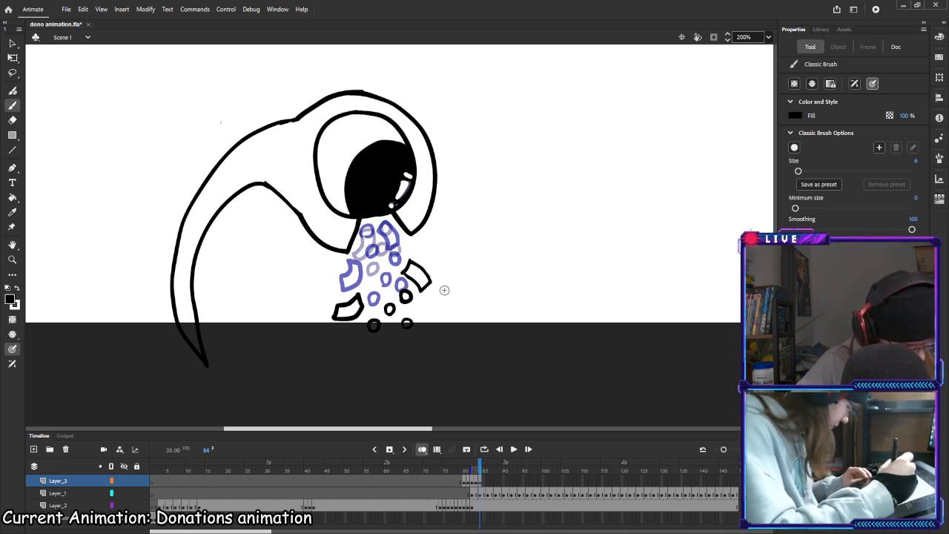
pyautogui.hotkey('ctrl', 'z')
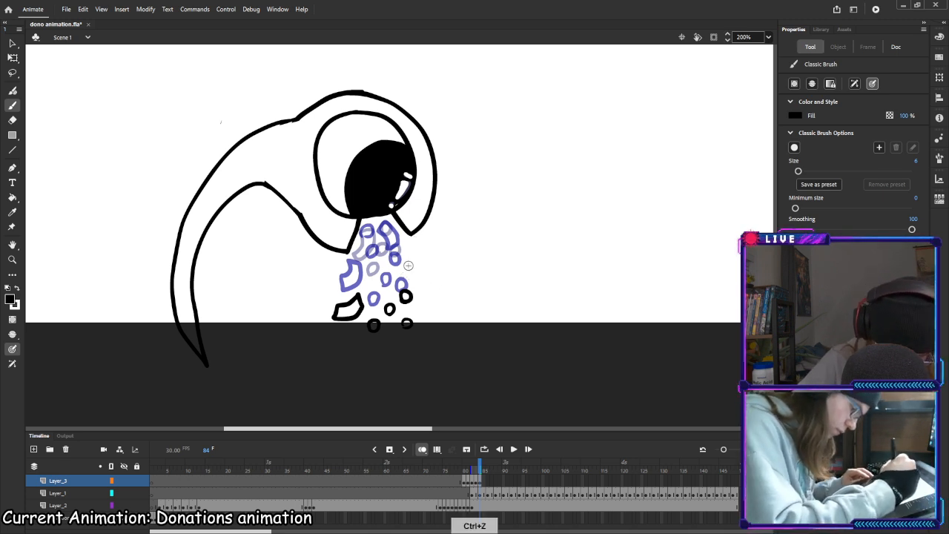
pyautogui.moveTo(412, 263); pyautogui.dragTo(404, 275)
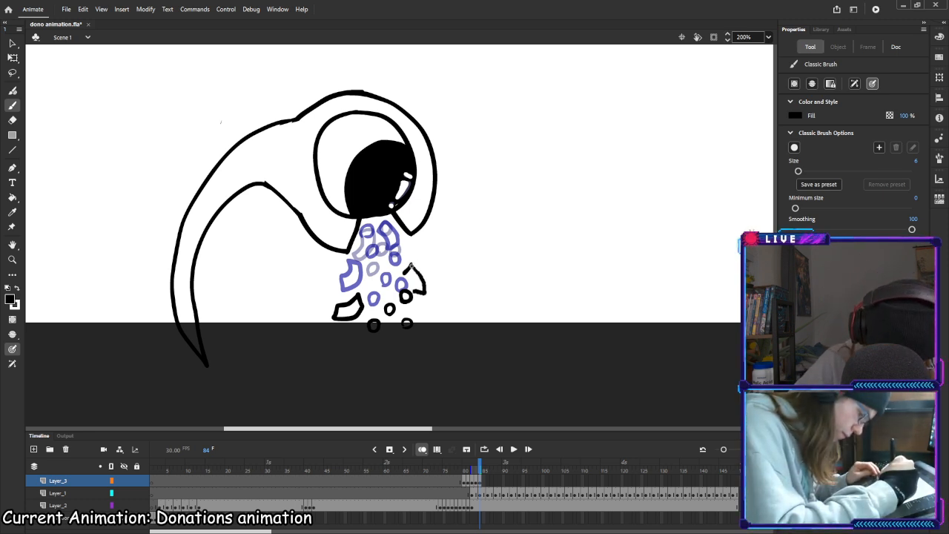
pyautogui.moveTo(411, 265); pyautogui.dragTo(405, 273)
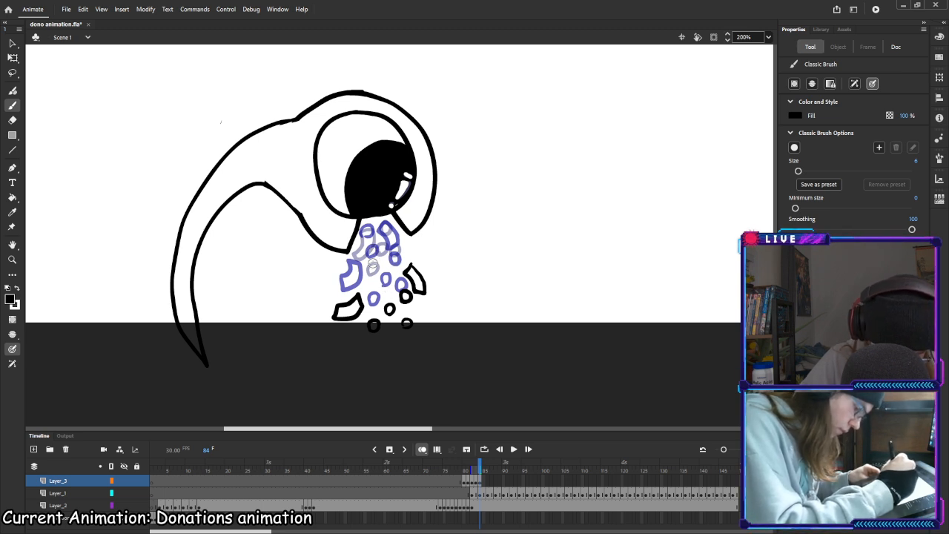
pyautogui.moveTo(371, 287)
pyautogui.mouseDown()
pyautogui.moveTo(371, 255)
pyautogui.moveTo(374, 262)
pyautogui.mouseUp()
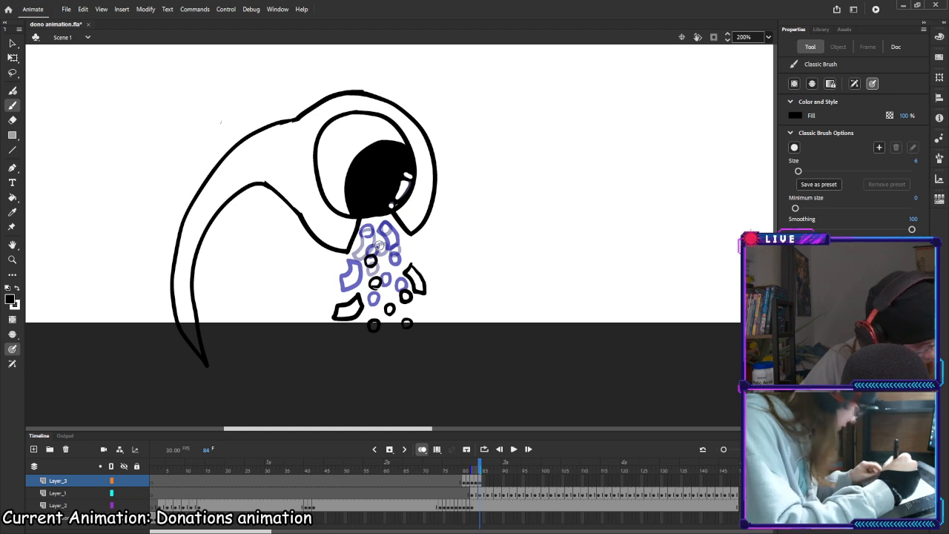
pyautogui.hotkey('ctrl', 'z')
pyautogui.hotkey('ctrl', 'z')
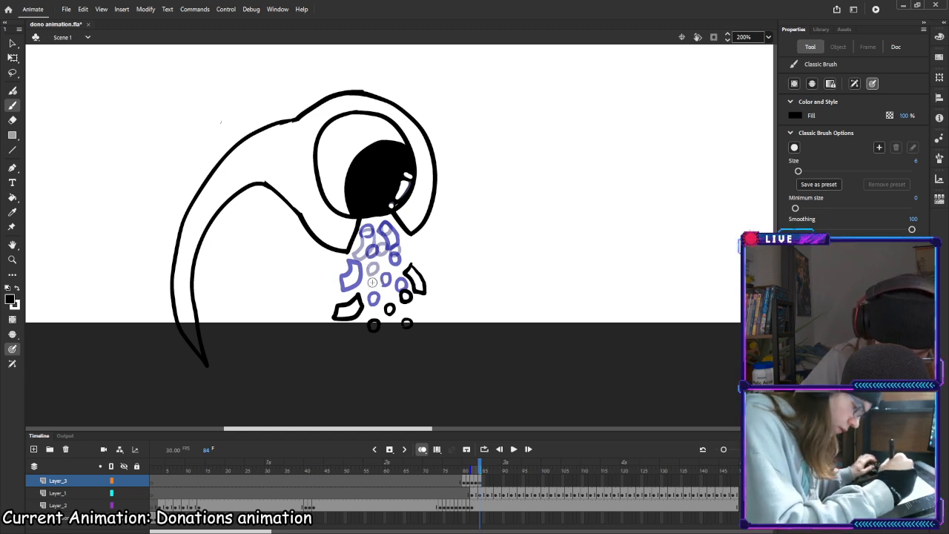
# At frame 84, fill the space up to the gap with five more small circles and a new curved chunk at its left side
pyautogui.press('e')
pyautogui.press('b')
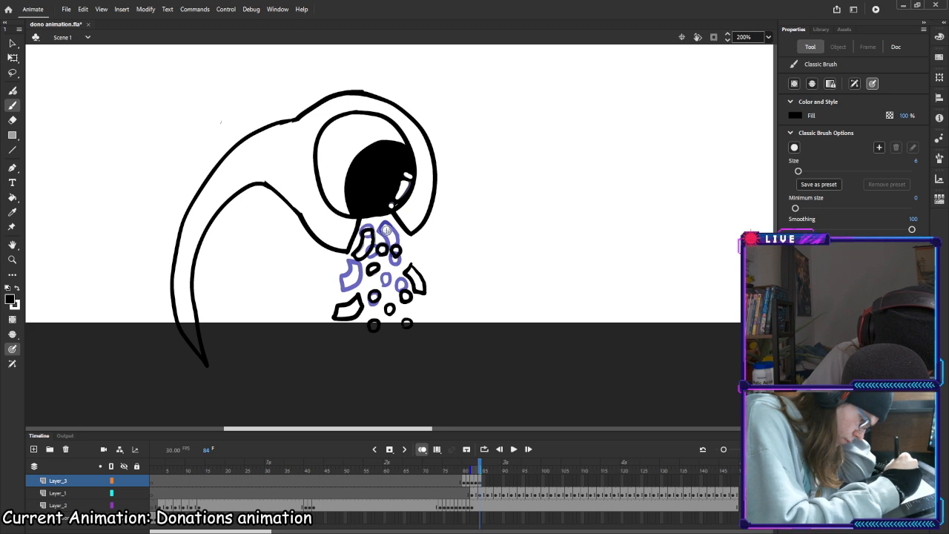
pyautogui.moveTo(387, 225); pyautogui.dragTo(385, 227)
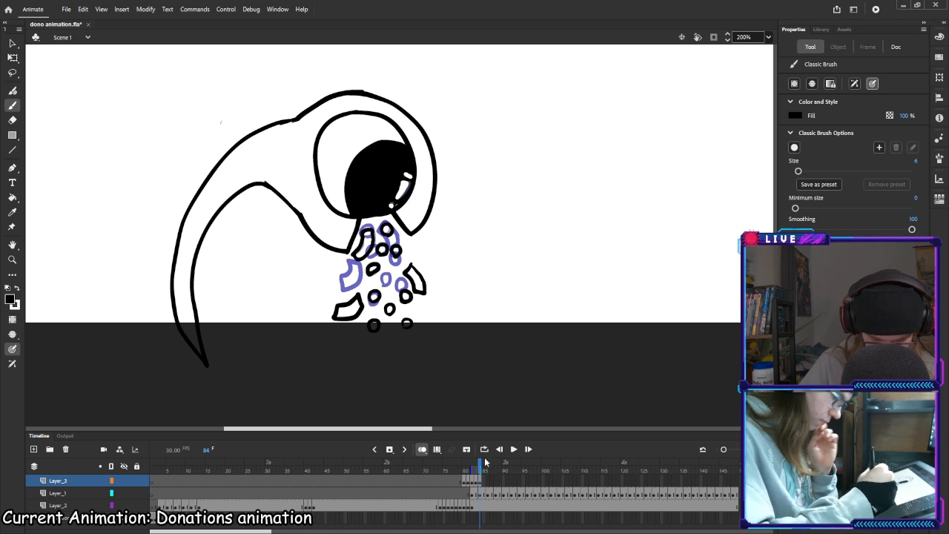
# On a blank keyframe at frame 85 of Layer_3, draw six falling circles, a chunk in the gap, one on the left and a lower one on the right
pyautogui.click(487, 482)
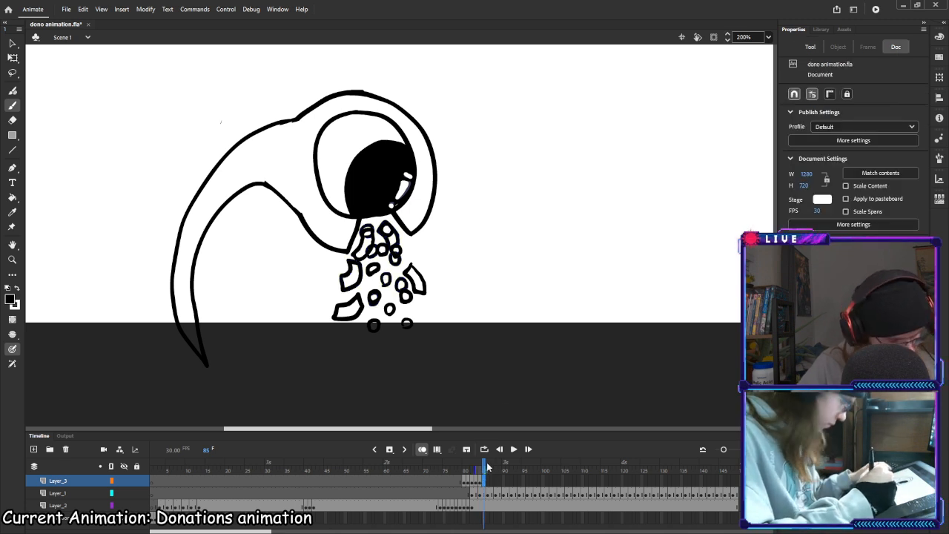
pyautogui.click(486, 450)
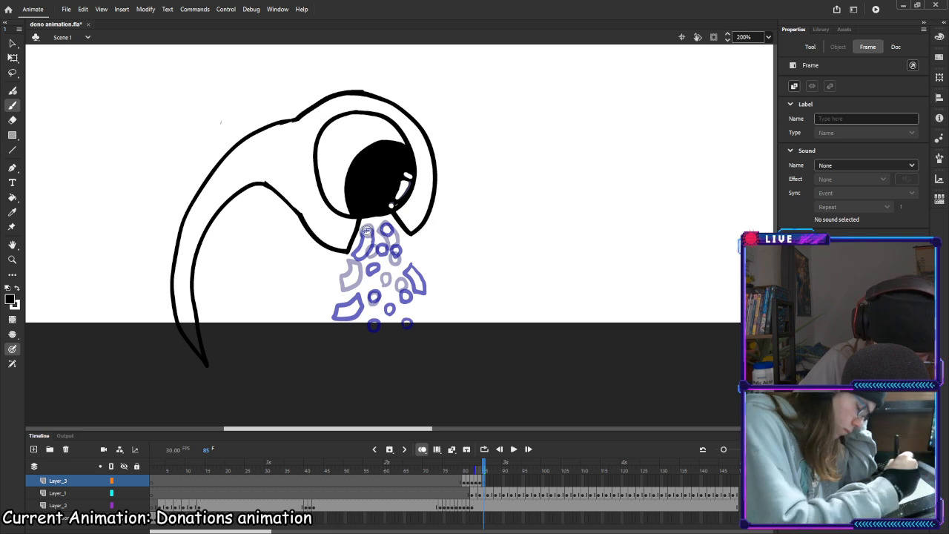
pyautogui.moveTo(368, 226); pyautogui.dragTo(363, 232)
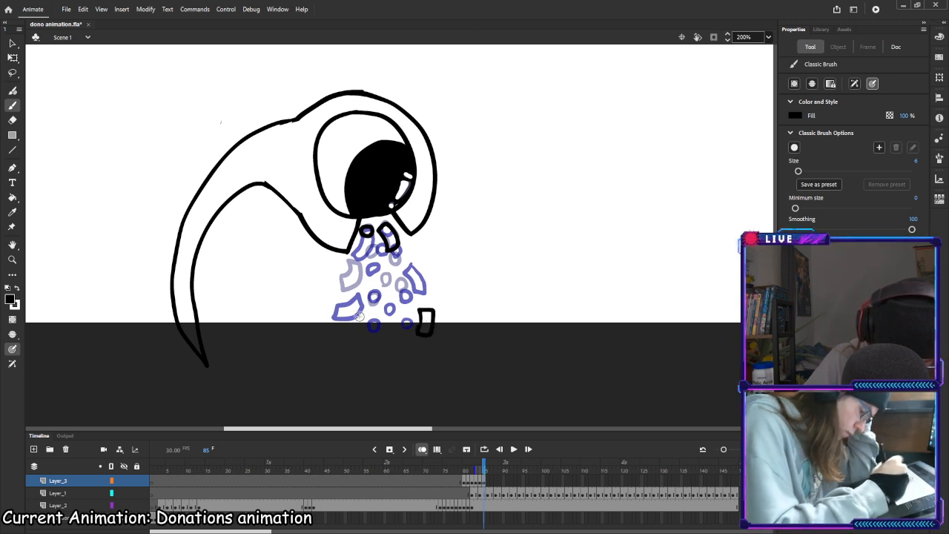
pyautogui.moveTo(372, 299)
pyautogui.mouseDown()
pyautogui.moveTo(404, 286)
pyautogui.moveTo(394, 258)
pyautogui.mouseUp()
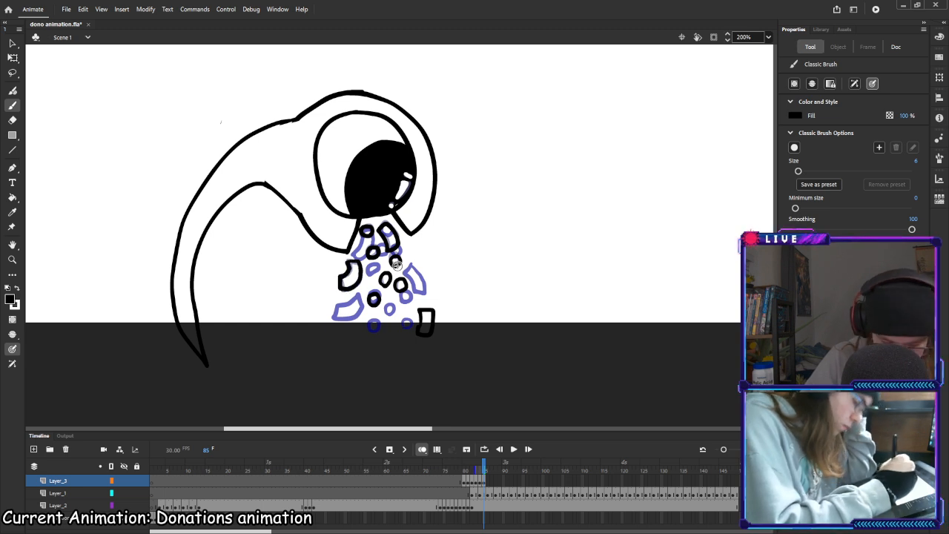
# Undo the curved chunk below the gap's left edge at frame 85 and redraw it
pyautogui.hotkey('ctrl', 'z')
pyautogui.moveTo(345, 276); pyautogui.dragTo(344, 292)
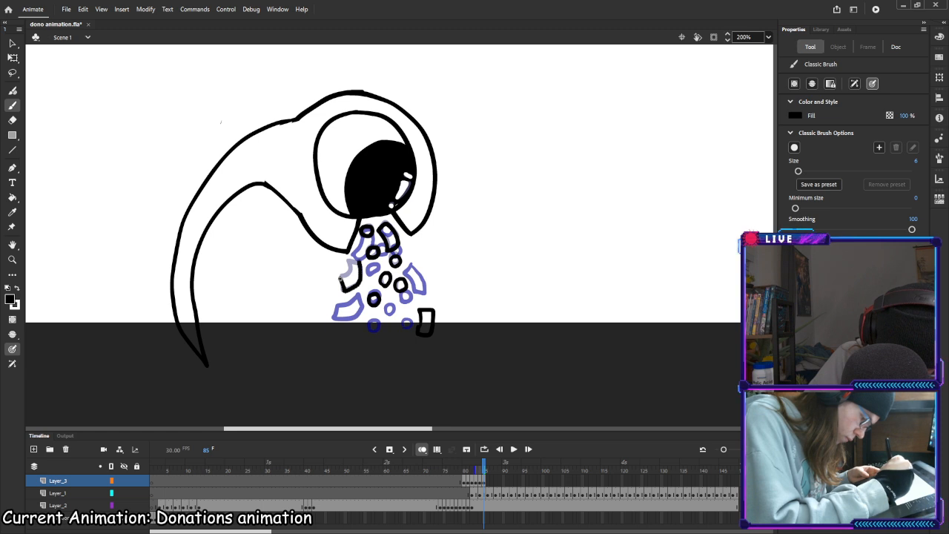
pyautogui.moveTo(341, 279); pyautogui.dragTo(343, 284)
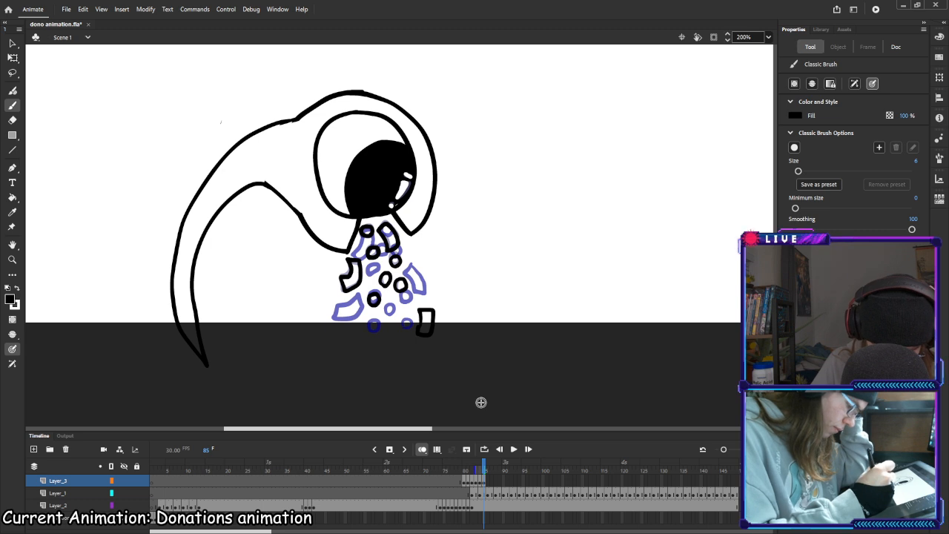
pyautogui.click(488, 471)
pyautogui.press('F7')
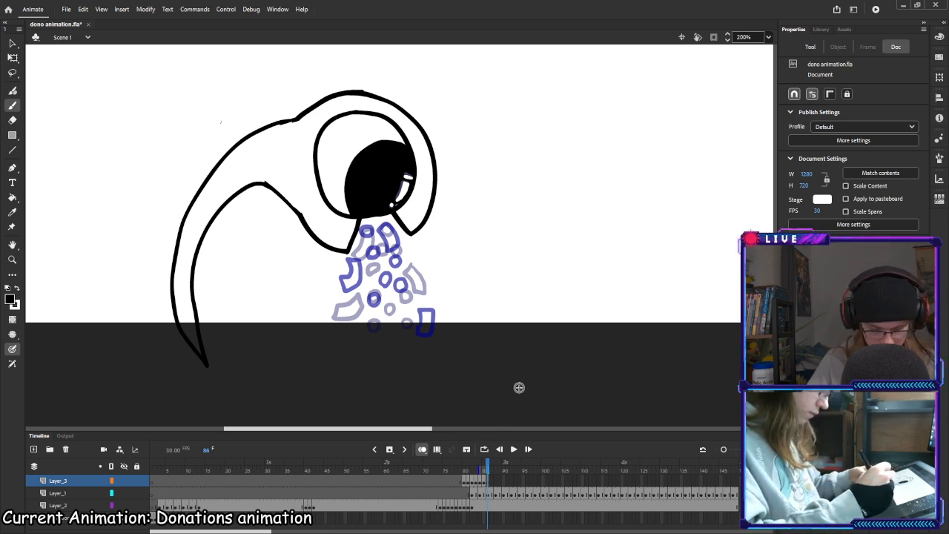
pyautogui.hotkey('ctrl', 'z')
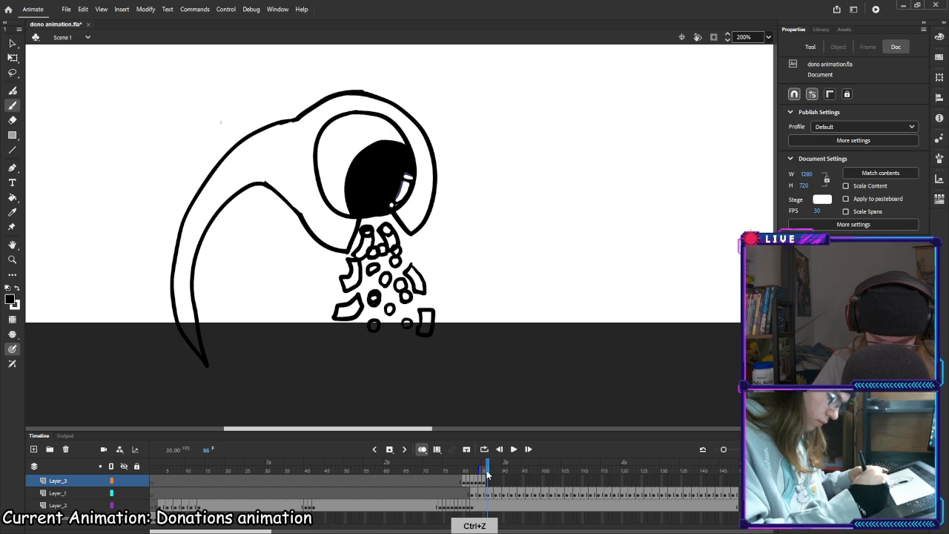
# Turn off onion skinning and step back and forth through frames 83 to 85 to check the motion of the falling pieces
pyautogui.press(',')
pyautogui.press(',')
pyautogui.press(',')
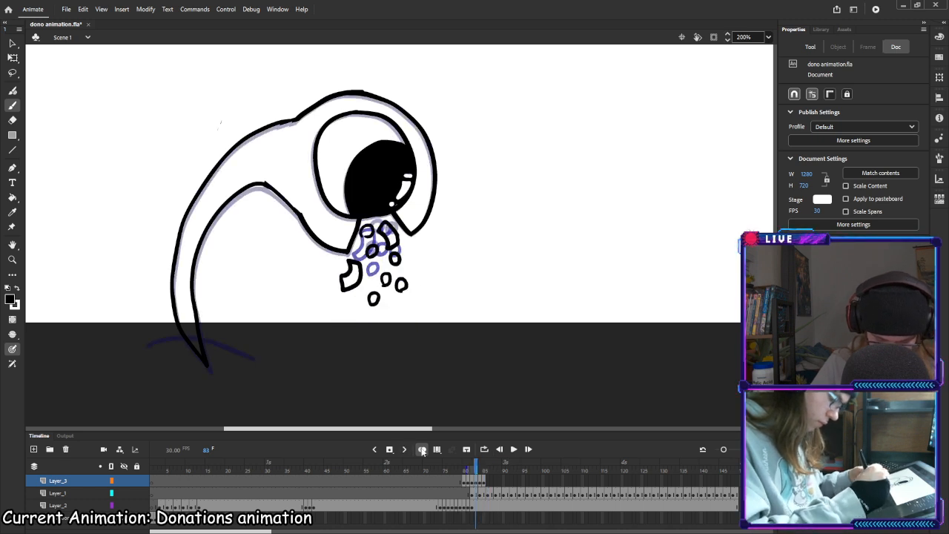
pyautogui.click(422, 449)
pyautogui.press('.')
pyautogui.press('.')
pyautogui.press(',')
pyautogui.press('.')
pyautogui.click(477, 468)
pyautogui.press('.')
pyautogui.press(',')
pyautogui.press(',')
pyautogui.press('.')
pyautogui.press('.')
pyautogui.press('.')
pyautogui.press(',')
pyautogui.press(',')
pyautogui.press(',')
pyautogui.press('.')
pyautogui.press('.')
pyautogui.press(',')
pyautogui.press('.')
pyautogui.press('.')
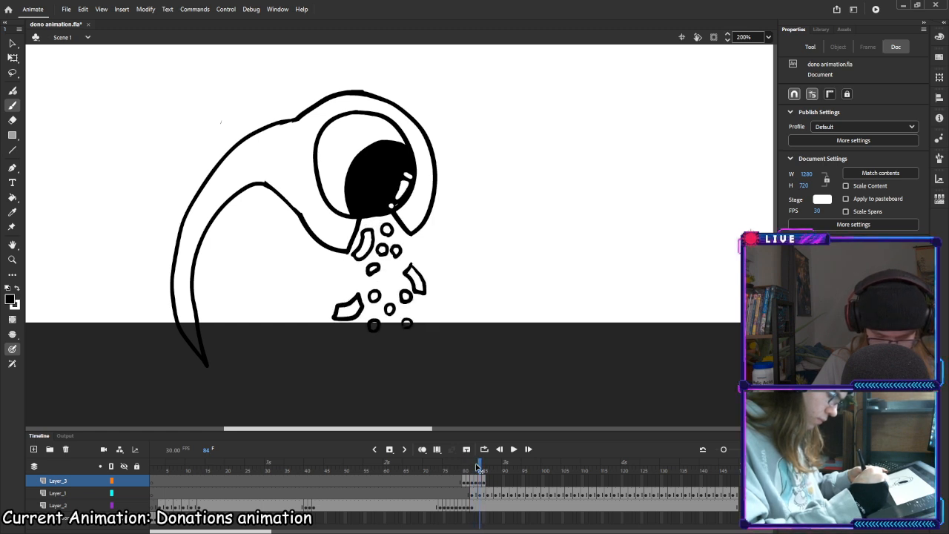
pyautogui.press(',')
pyautogui.press('.')
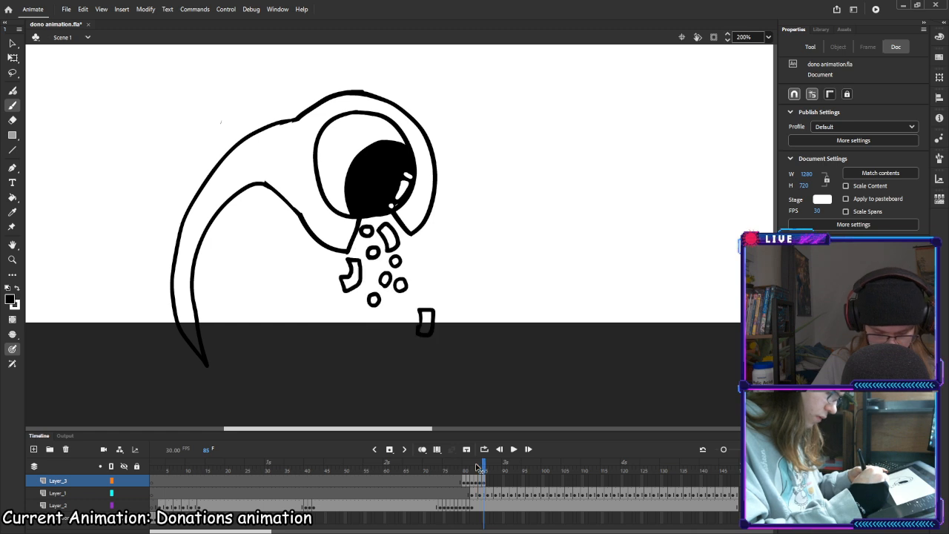
# Turn onion skinning back on and add two circles beside the lower right chunk at frame 85, undoing a third circle on the left
pyautogui.click(422, 449)
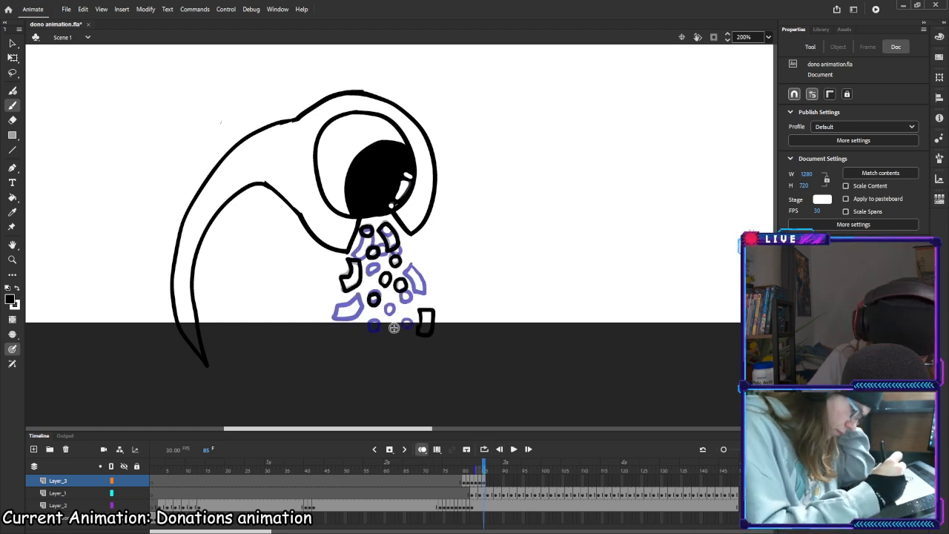
pyautogui.press('e')
pyautogui.press('b')
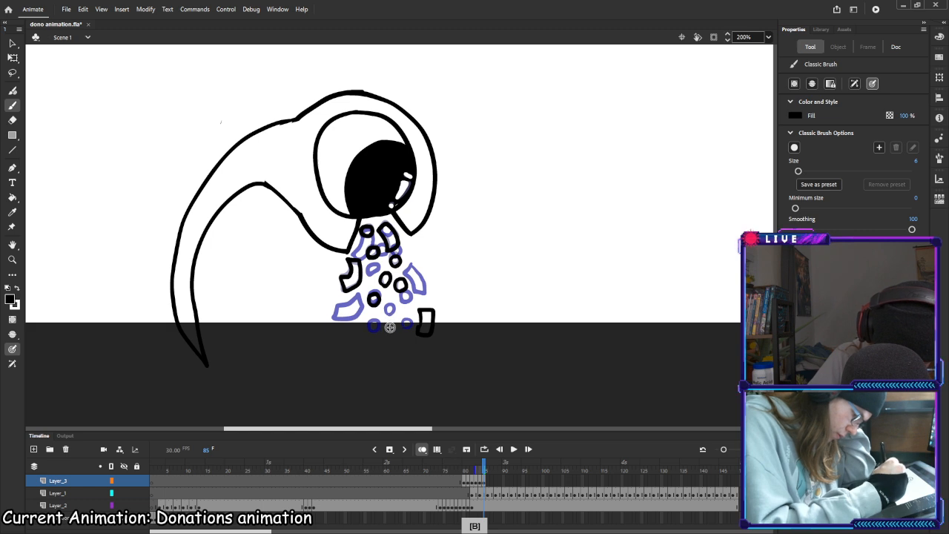
pyautogui.moveTo(389, 328); pyautogui.dragTo(392, 325)
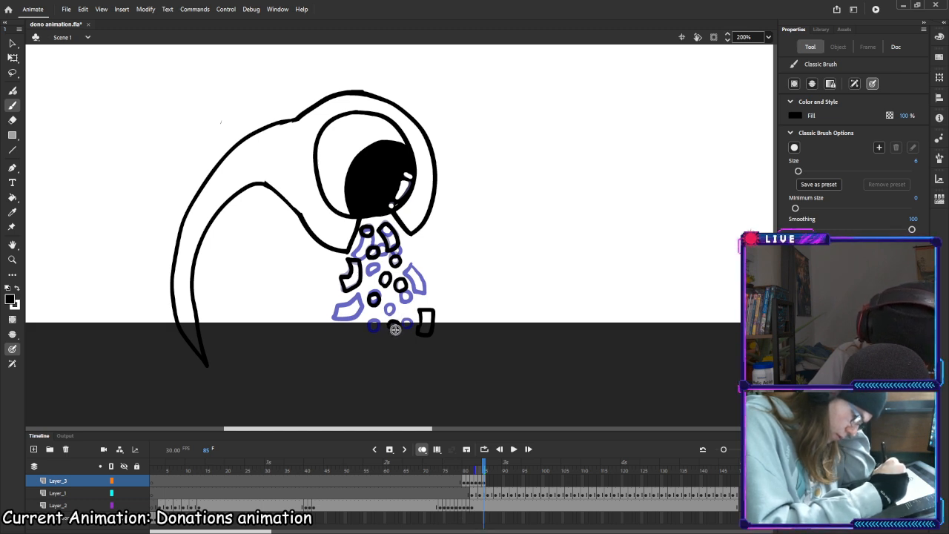
pyautogui.moveTo(405, 312)
pyautogui.mouseDown()
pyautogui.moveTo(407, 304)
pyautogui.moveTo(341, 324)
pyautogui.moveTo(352, 311)
pyautogui.mouseUp()
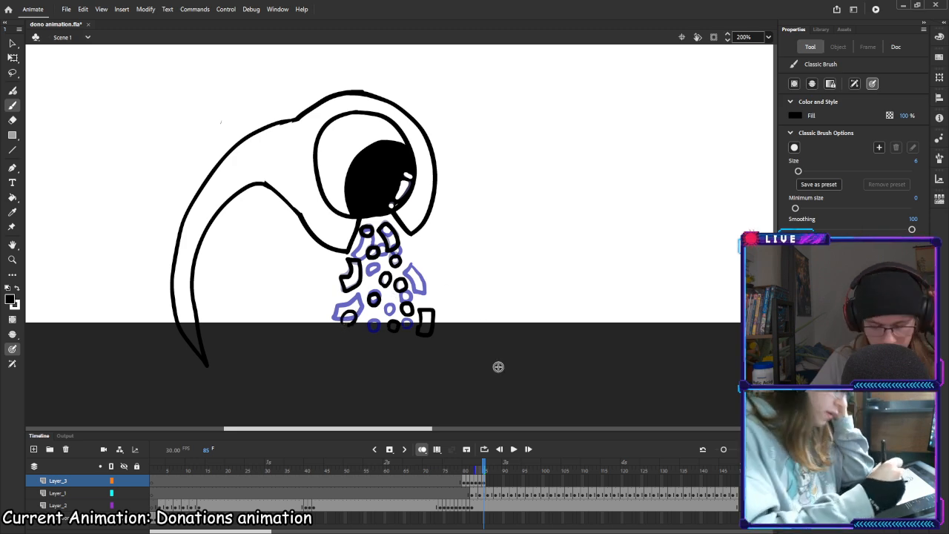
pyautogui.hotkey('ctrl', 'z')
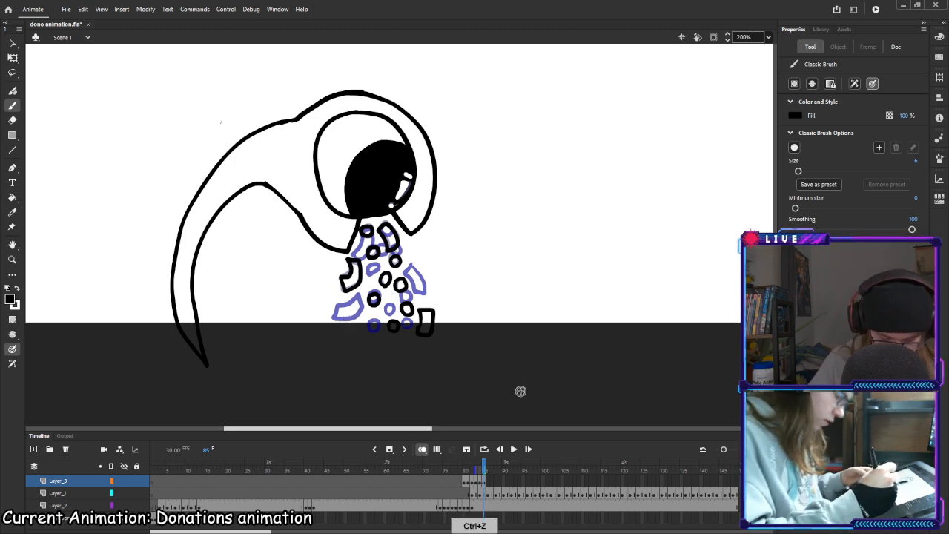
# Copy the falling-pieces keyframes at frames 84 and 85 of Layer_3 and paste them at frame 86
pyautogui.click(484, 469)
pyautogui.moveTo(483, 468); pyautogui.dragTo(487, 469)
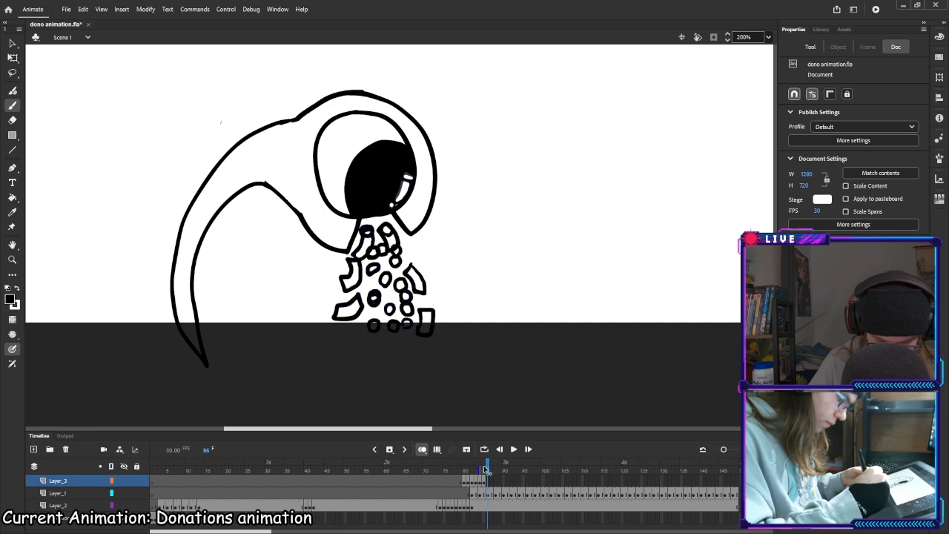
pyautogui.press(',')
pyautogui.press(',')
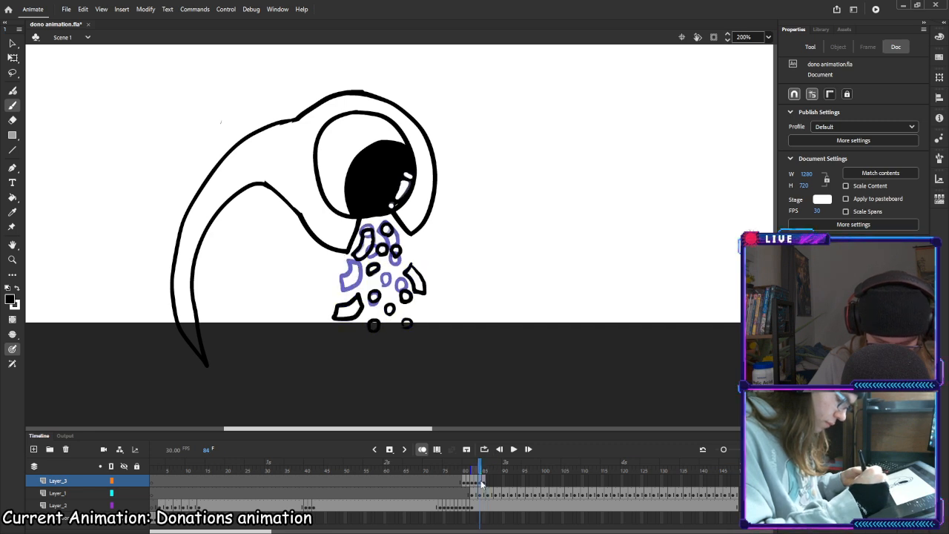
pyautogui.click(481, 481)
pyautogui.press('.')
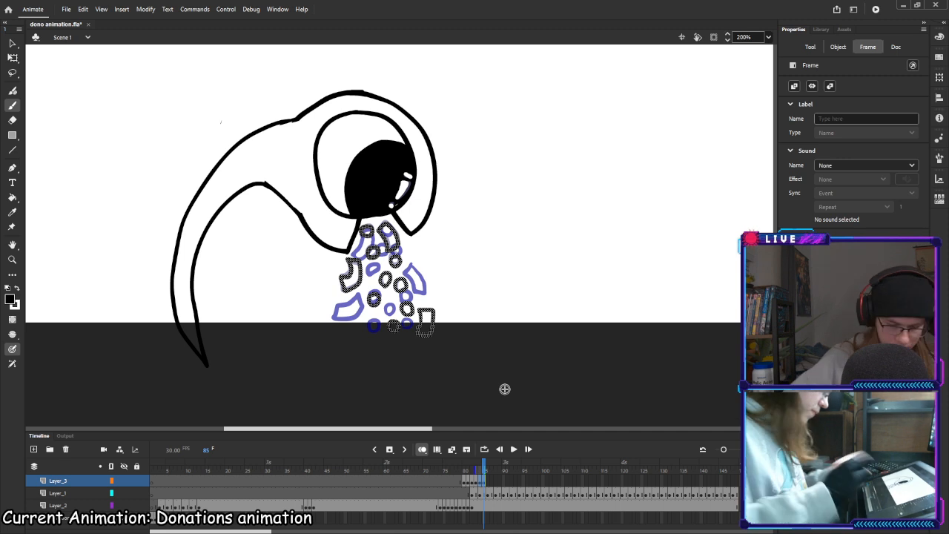
pyautogui.rightClick(481, 483)
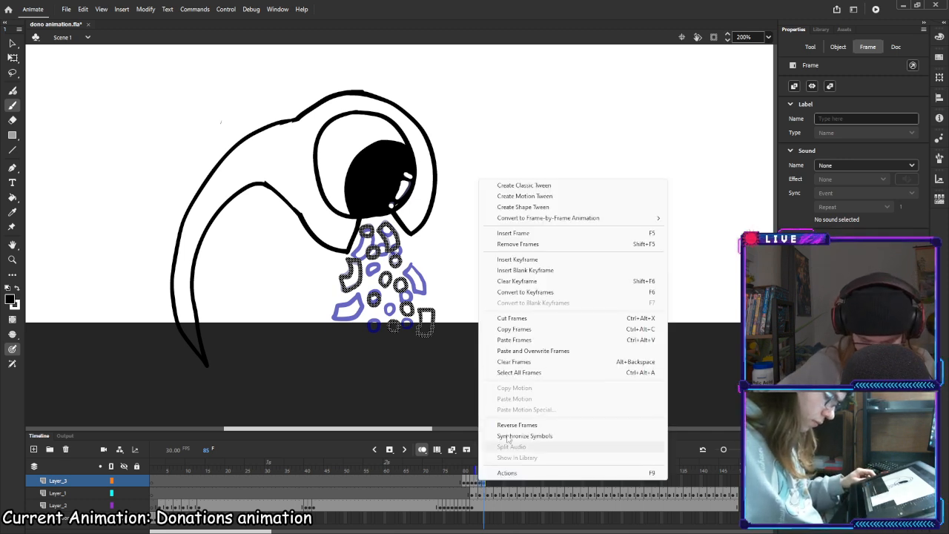
pyautogui.click(529, 333)
pyautogui.rightClick(486, 483)
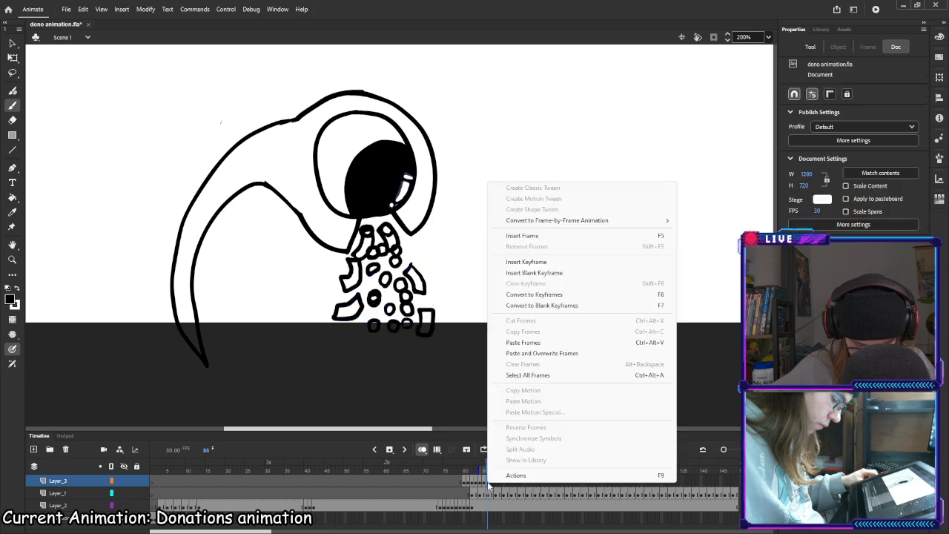
pyautogui.click(529, 343)
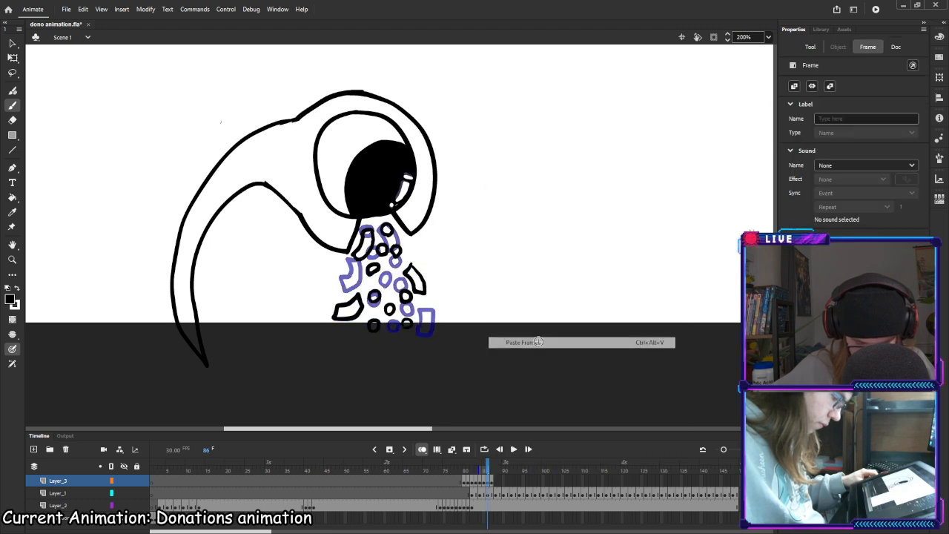
# Copy frames 84 to 87 of Layer_3, paste them at frame 88 and save the file
pyautogui.click(479, 483)
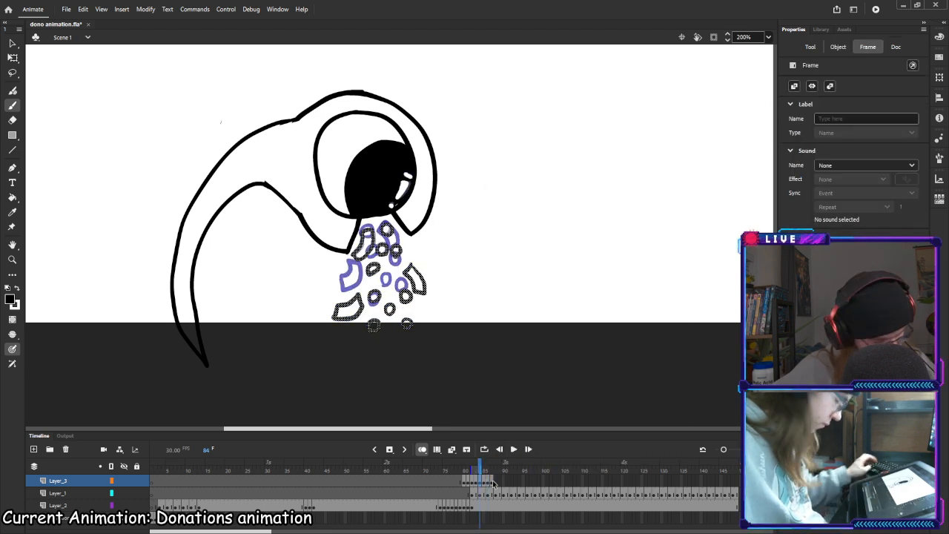
pyautogui.click(493, 484)
pyautogui.rightClick(493, 483)
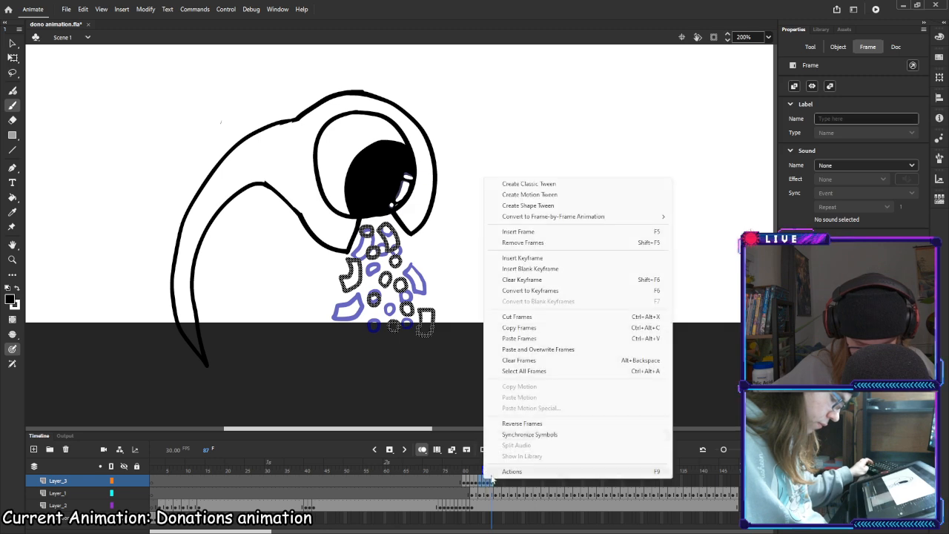
pyautogui.click(549, 329)
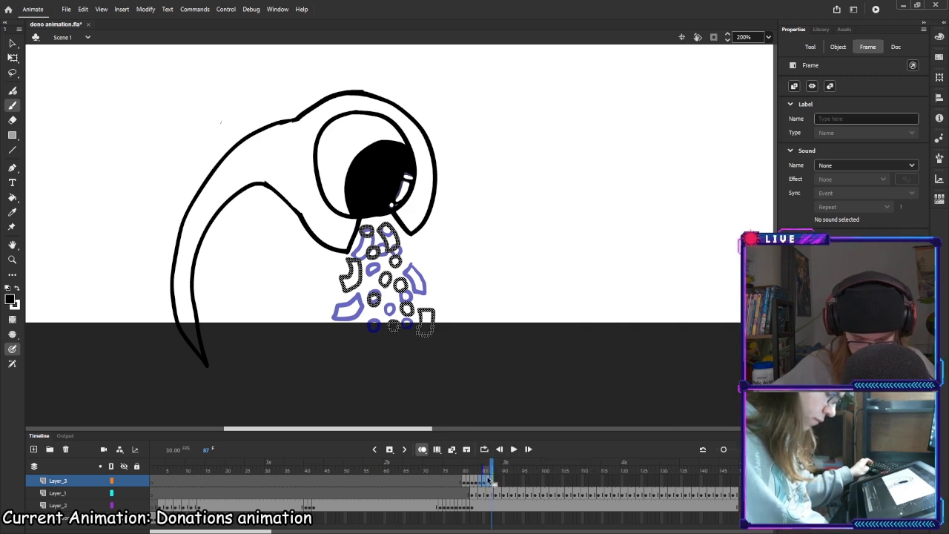
pyautogui.rightClick(495, 483)
pyautogui.click(553, 339)
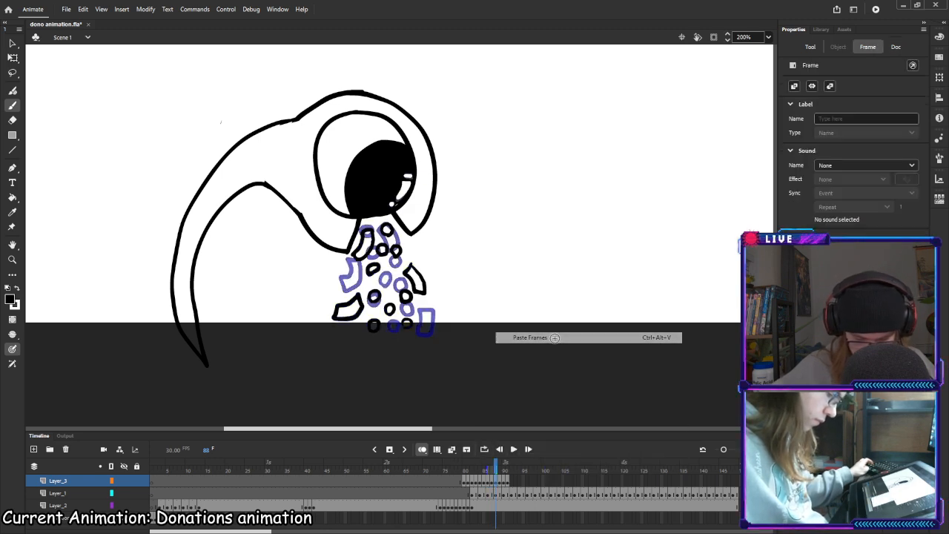
pyautogui.hotkey('ctrl', 's')
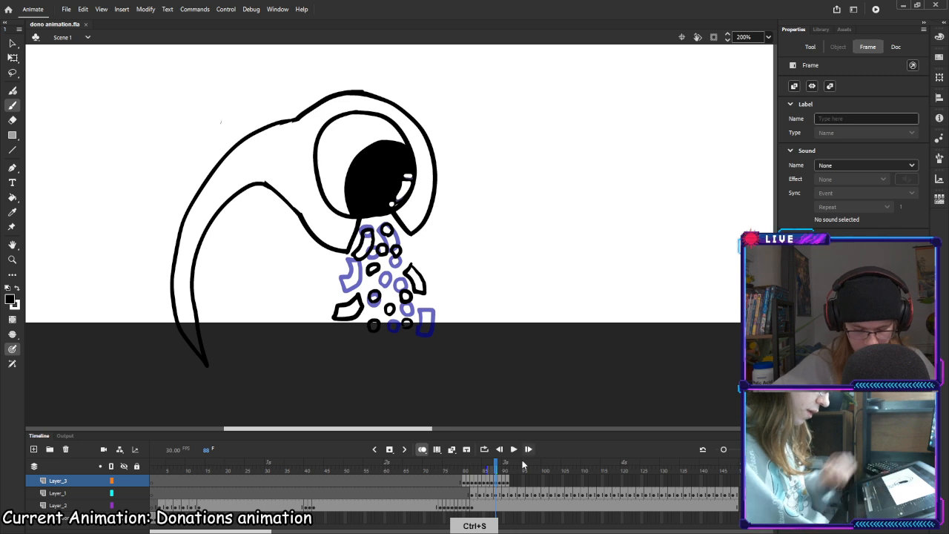
# Play the animation from frame 82 to check the repeated motion of the falling pieces
pyautogui.click(495, 472)
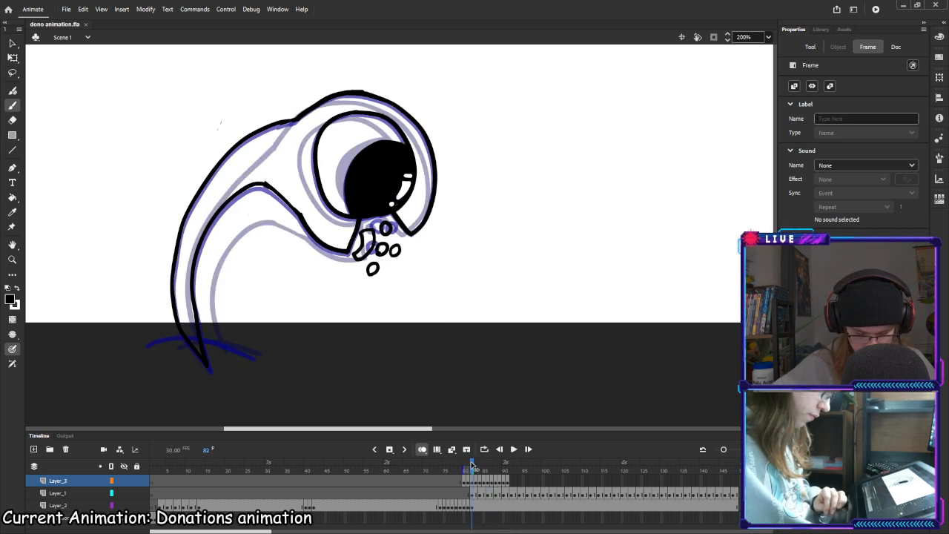
pyautogui.click(514, 449)
pyautogui.click(515, 449)
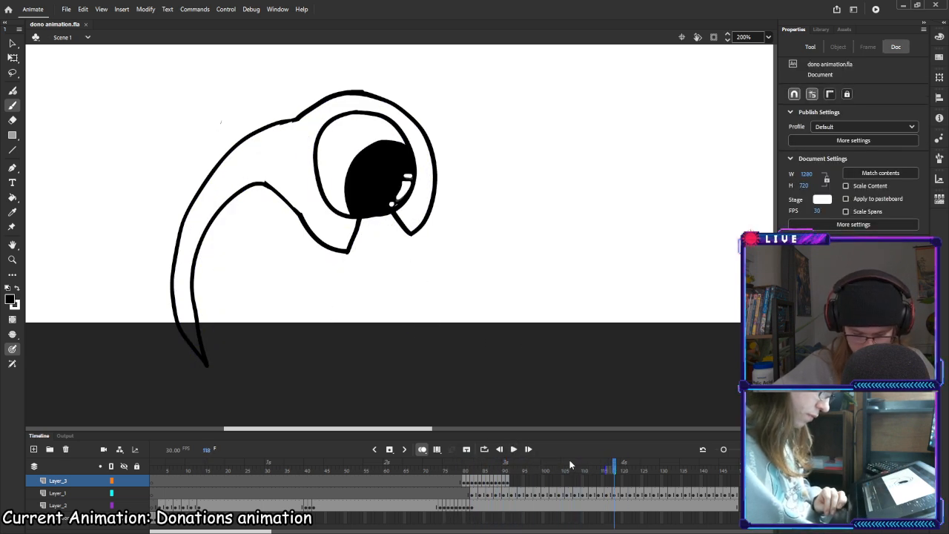
# Undo the pasted falling-pieces frames after frame 85 on Layer_3
pyautogui.click(490, 482)
pyautogui.hotkey('ctrl', 'z')
pyautogui.hotkey('ctrl', 'z')
pyautogui.hotkey('ctrl', 'z')
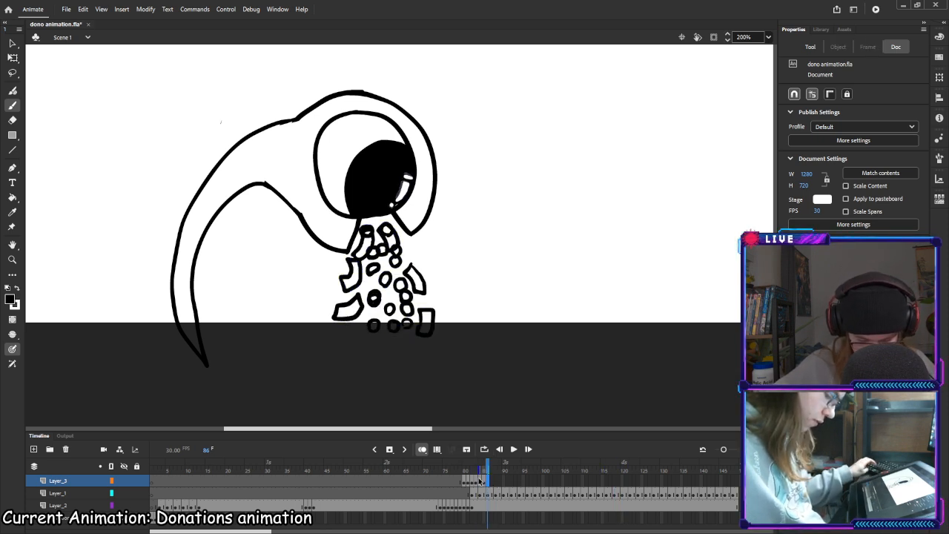
# Extend each falling-pieces keyframe on Layer_3, starting at frame 80, to last two frames so the sequence ends at frame 91
pyautogui.click(480, 482)
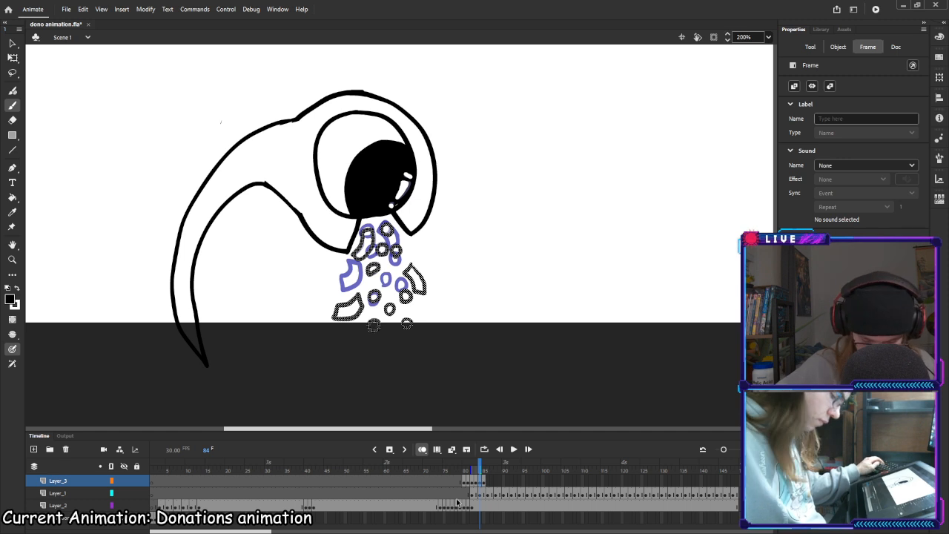
pyautogui.click(465, 483)
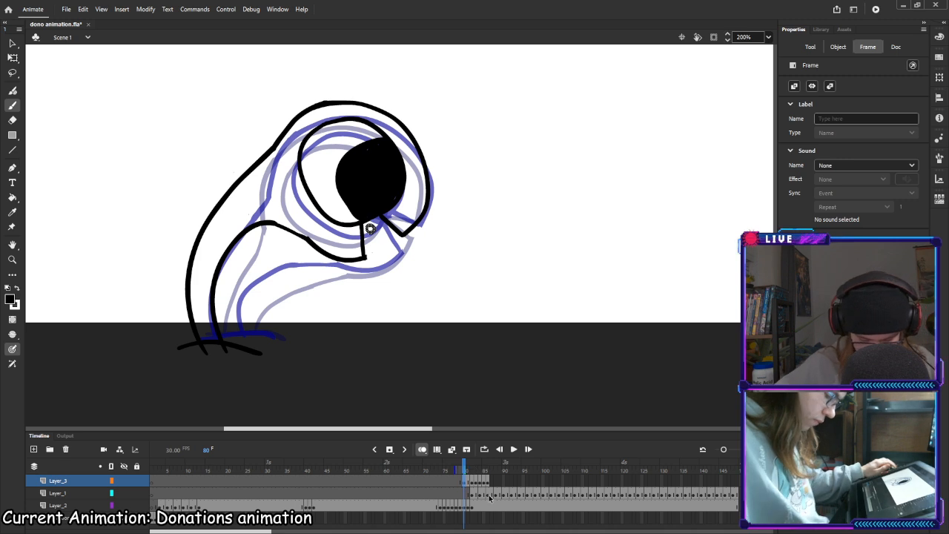
pyautogui.click(473, 483)
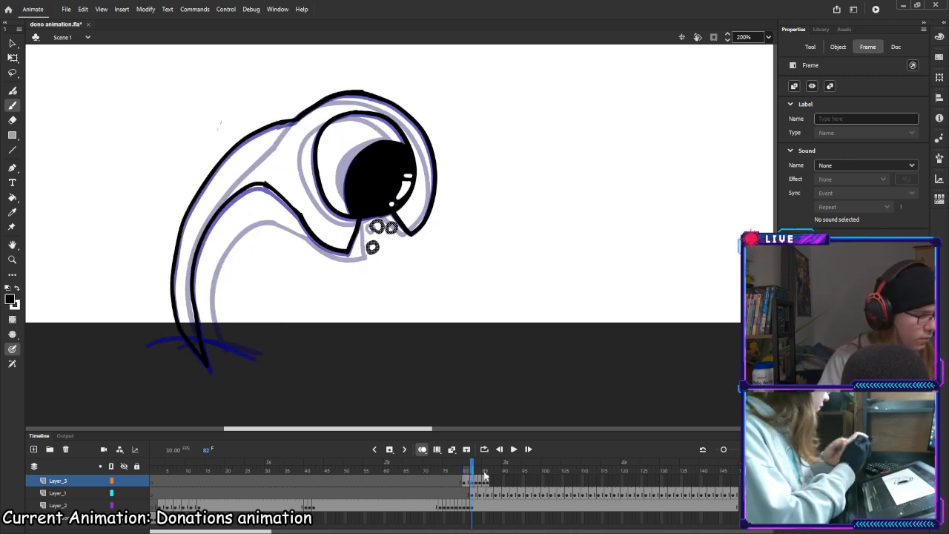
pyautogui.click(482, 483)
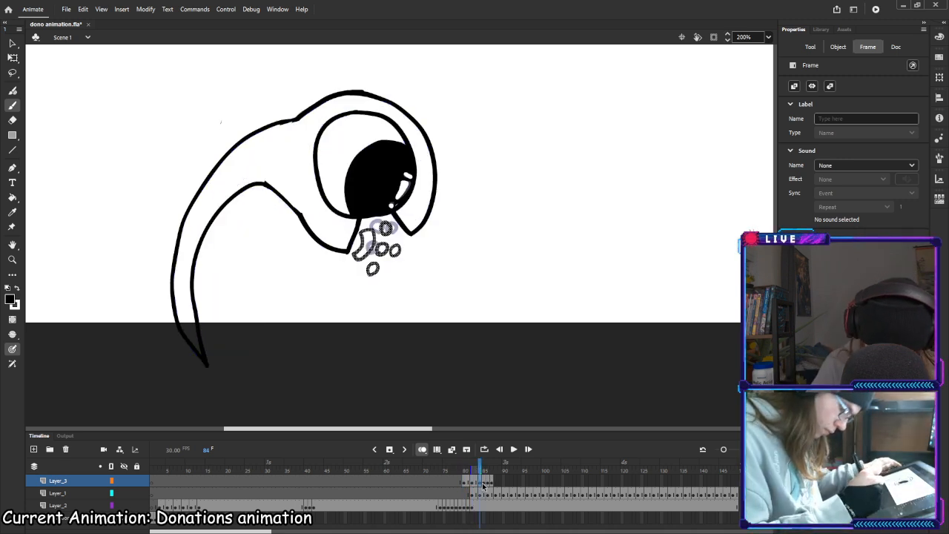
pyautogui.click(488, 483)
pyautogui.click(496, 483)
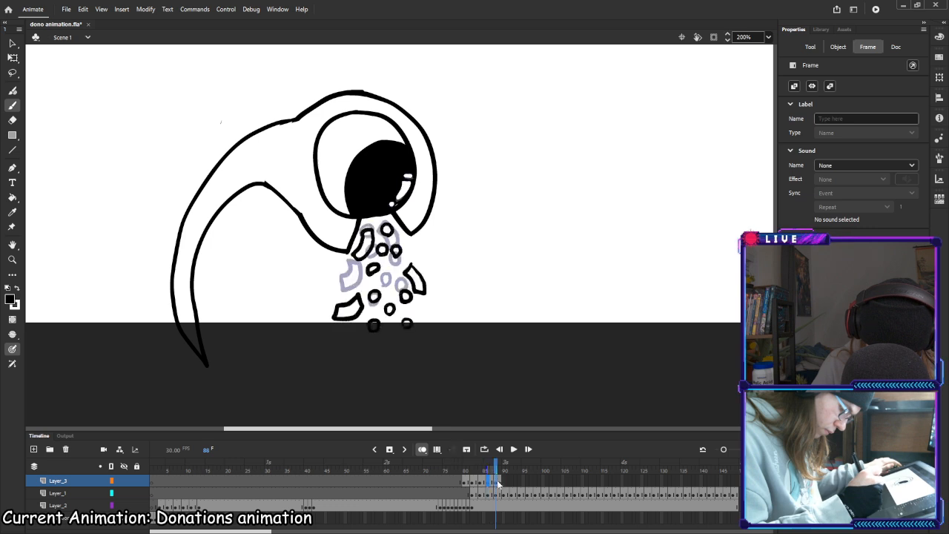
pyautogui.click(504, 482)
pyautogui.click(495, 482)
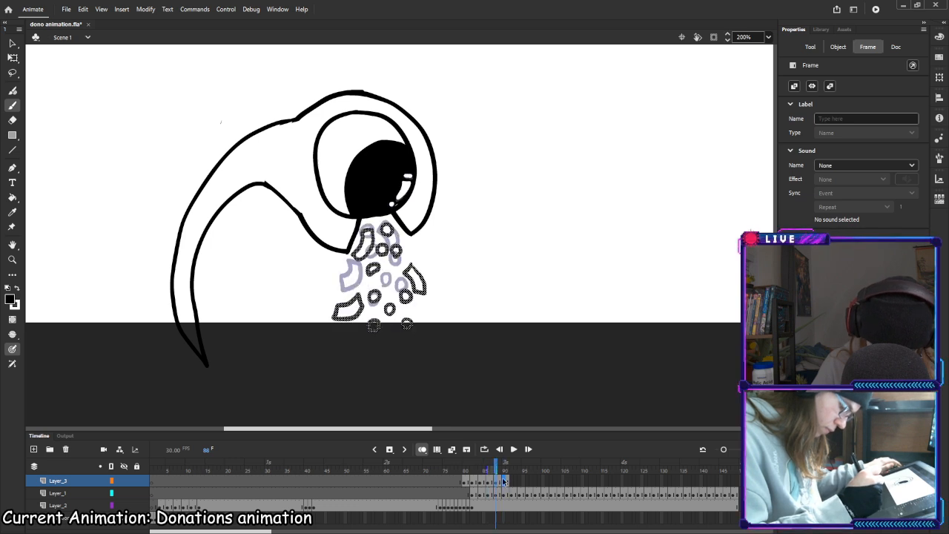
pyautogui.moveTo(495, 466)
pyautogui.mouseDown()
pyautogui.moveTo(480, 466)
pyautogui.moveTo(496, 466)
pyautogui.mouseUp()
pyautogui.press('.')
pyautogui.press('.')
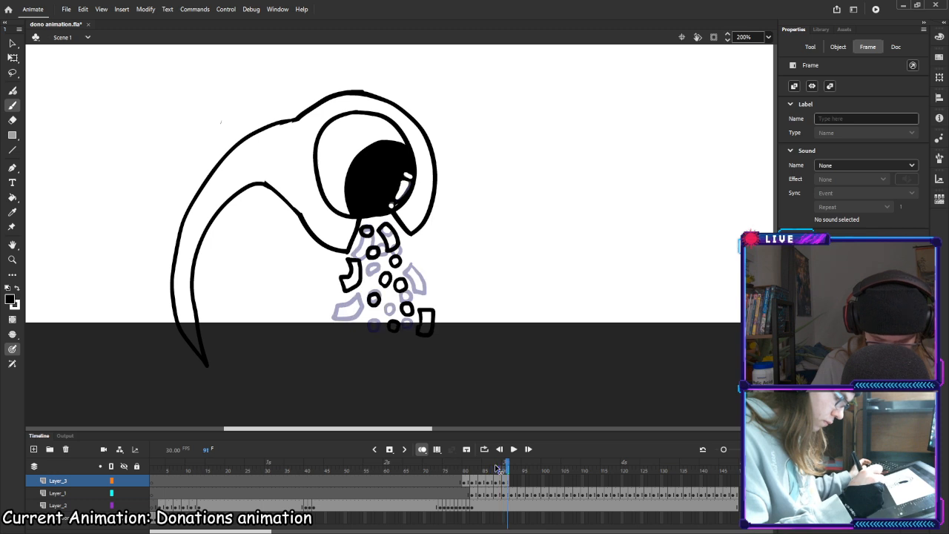
# Copy frames 88 to 91 of Layer_3 and paste them at frames 92, 96 and 100
pyautogui.click(497, 483)
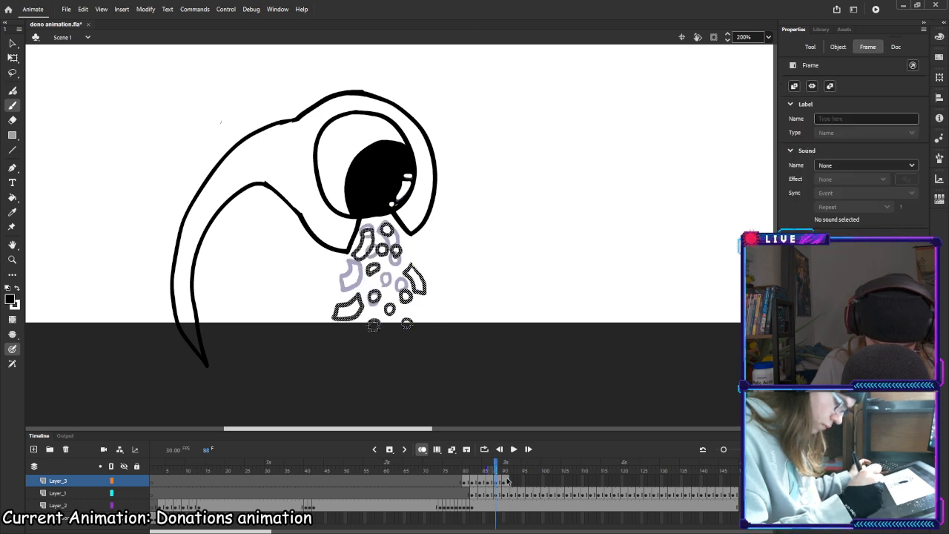
pyautogui.click(508, 482)
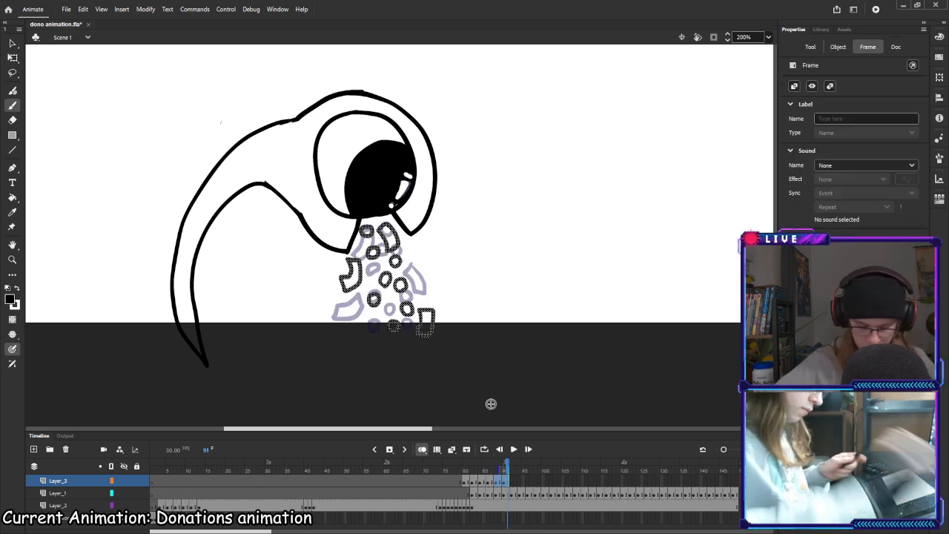
pyautogui.rightClick(498, 482)
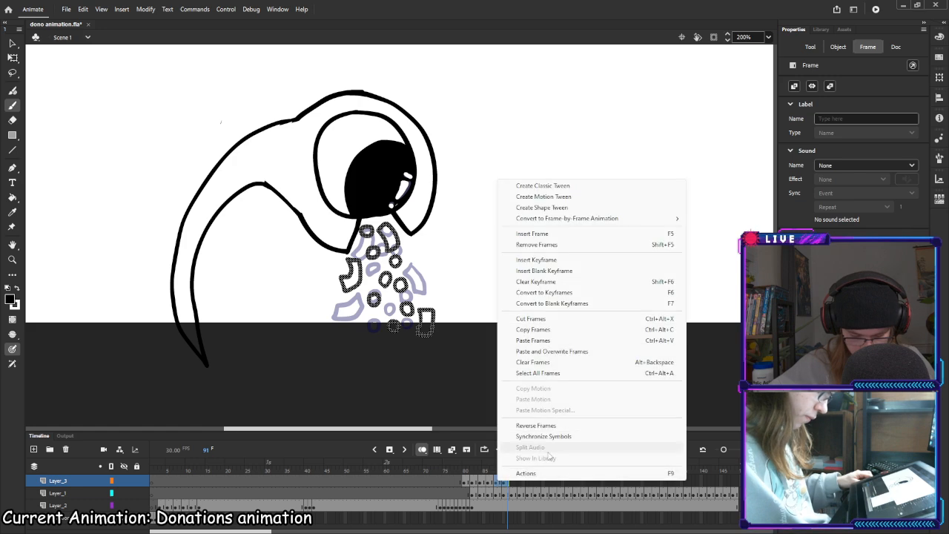
pyautogui.click(551, 331)
pyautogui.rightClick(512, 482)
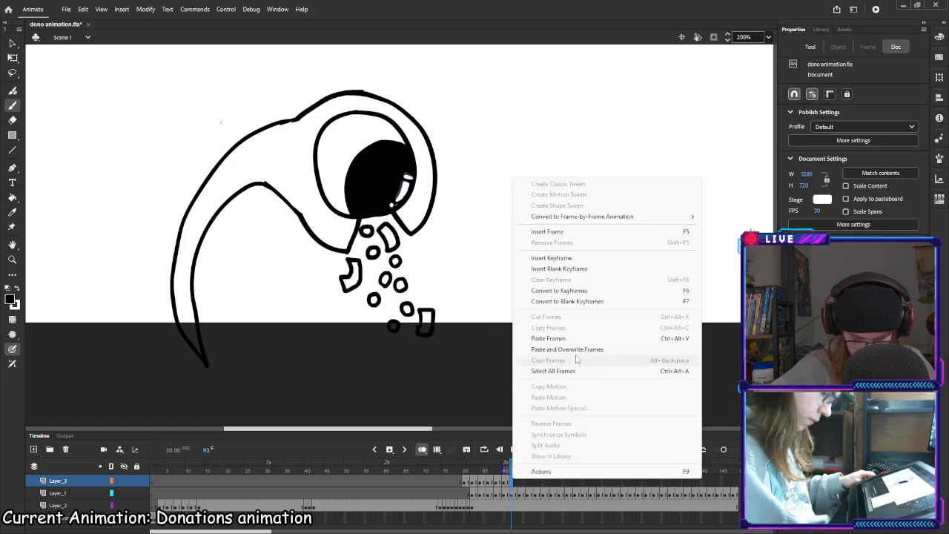
pyautogui.click(577, 340)
pyautogui.rightClick(526, 483)
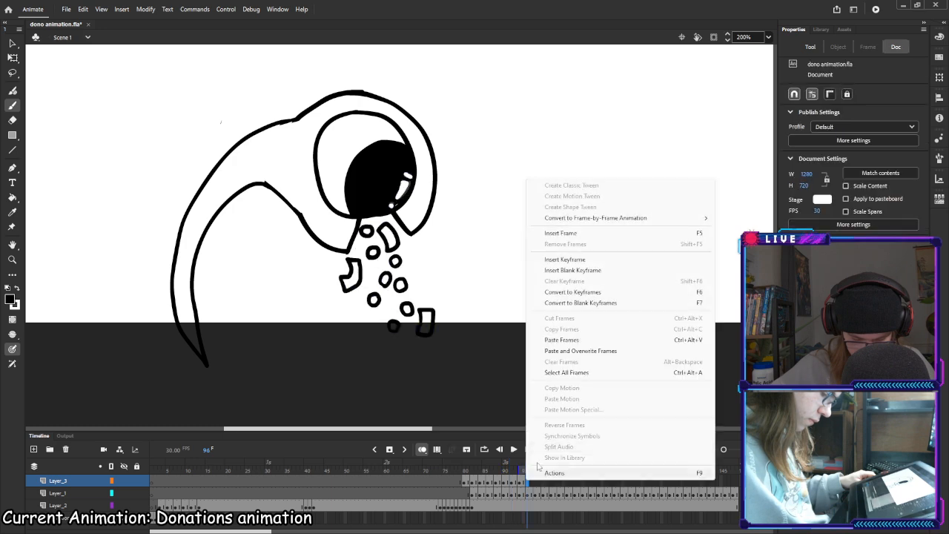
pyautogui.click(586, 339)
pyautogui.rightClick(544, 482)
pyautogui.click(583, 340)
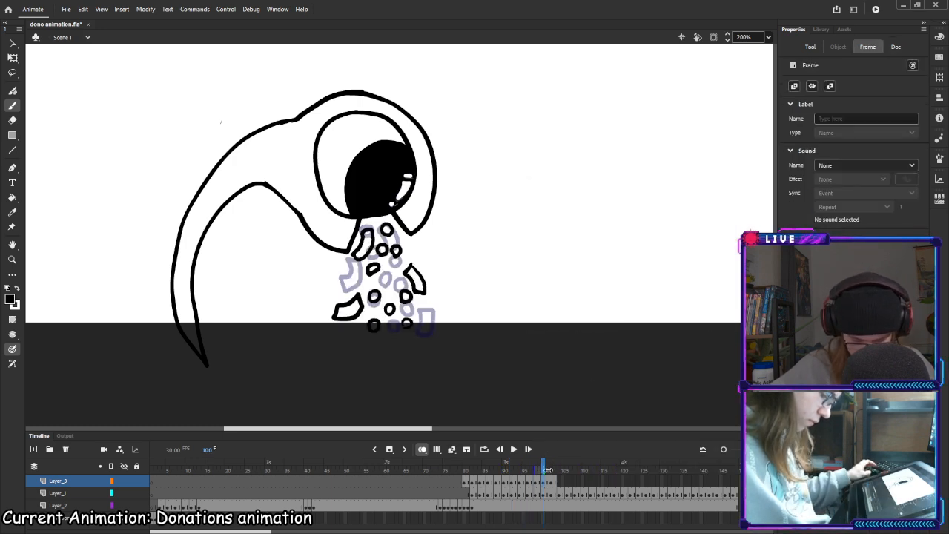
# Copy frames 88 to 103 of Layer_3 and paste them at frames 104, 120 and 136
pyautogui.moveTo(545, 472); pyautogui.dragTo(493, 478)
pyautogui.click(494, 481)
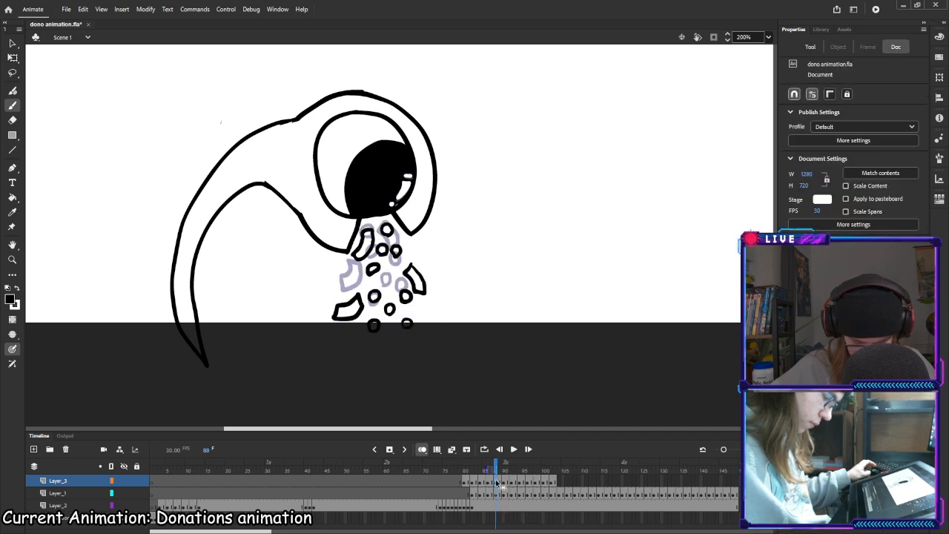
pyautogui.keyDown('shift'); pyautogui.click(555, 483); pyautogui.keyUp('shift')
pyautogui.rightClick(555, 483)
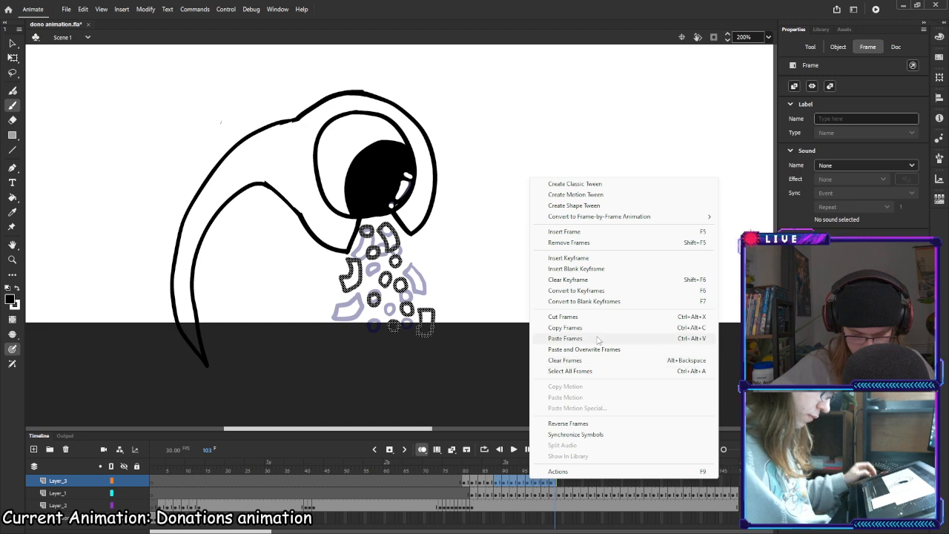
pyautogui.click(594, 329)
pyautogui.rightClick(559, 483)
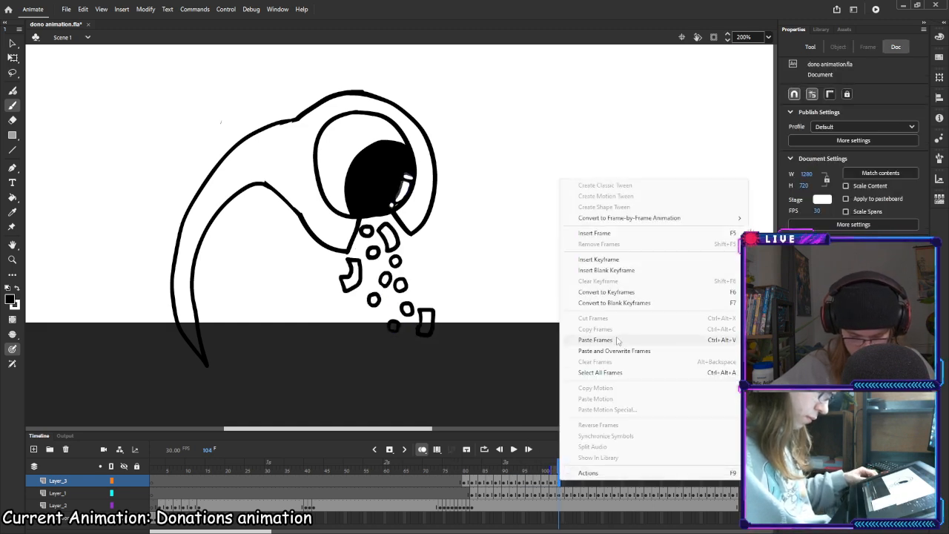
pyautogui.click(597, 339)
pyautogui.rightClick(624, 482)
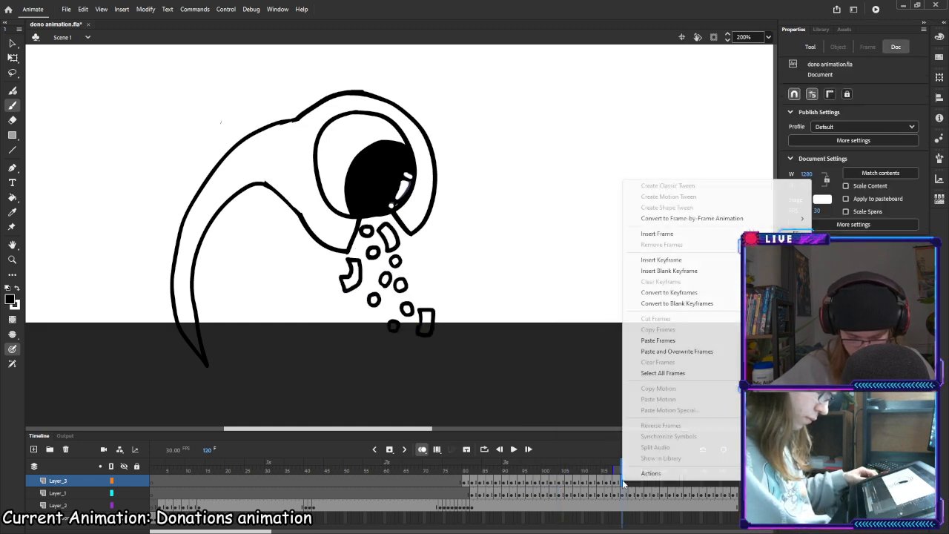
pyautogui.click(675, 341)
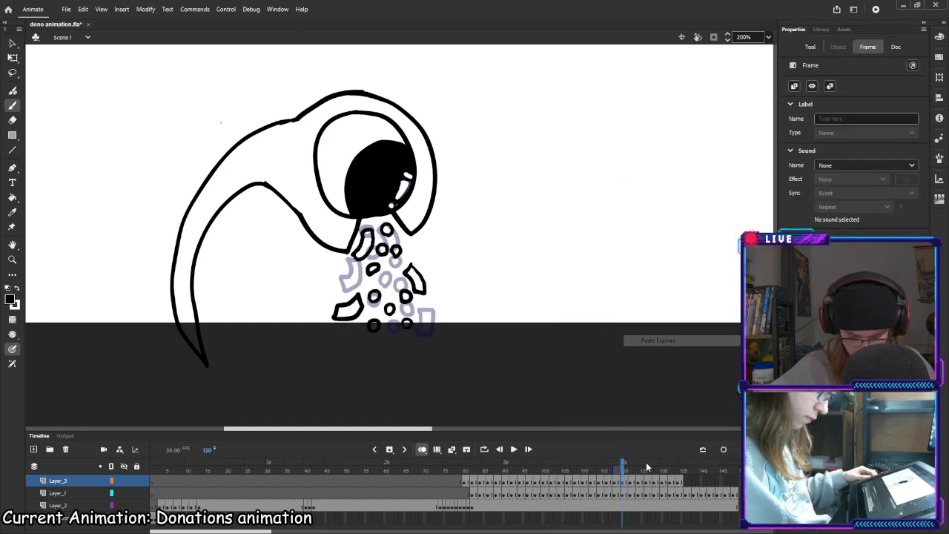
pyautogui.rightClick(684, 483)
pyautogui.click(731, 342)
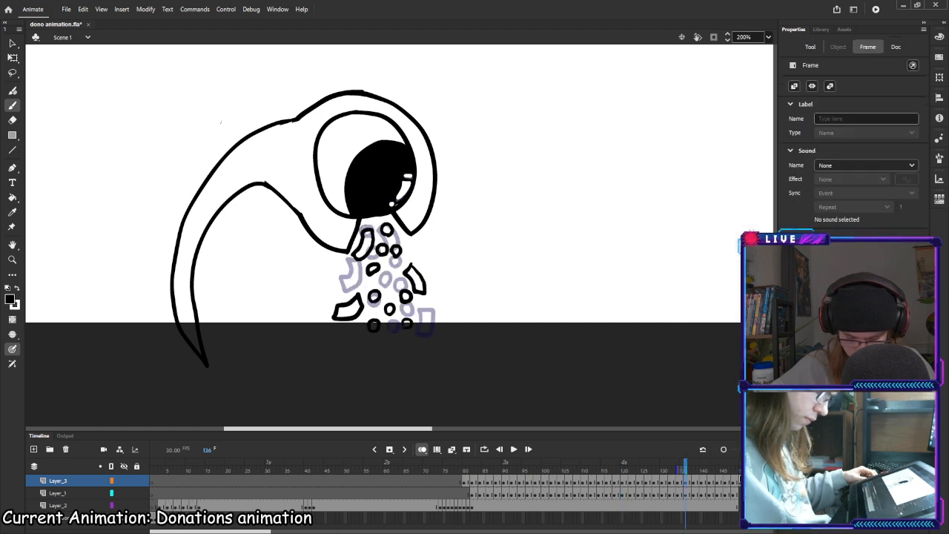
pyautogui.click(744, 482)
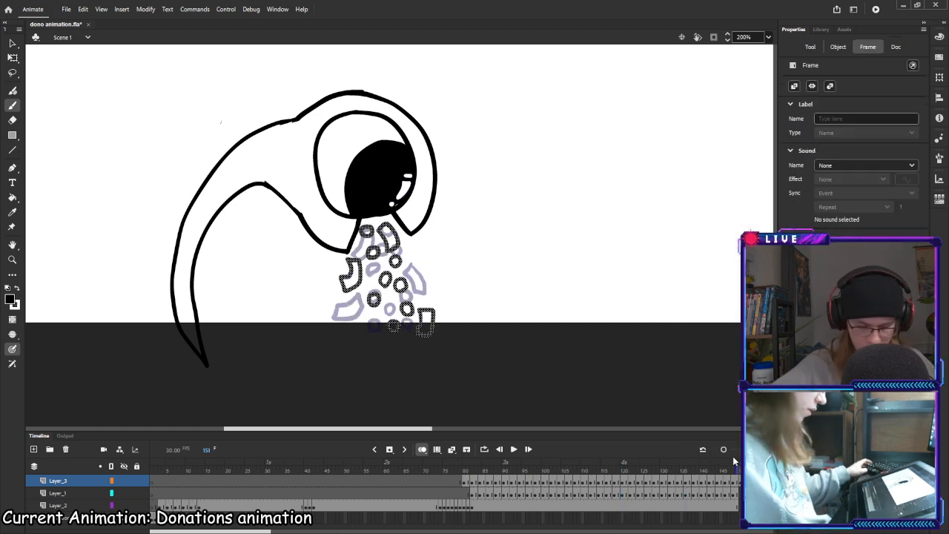
pyautogui.click(460, 482)
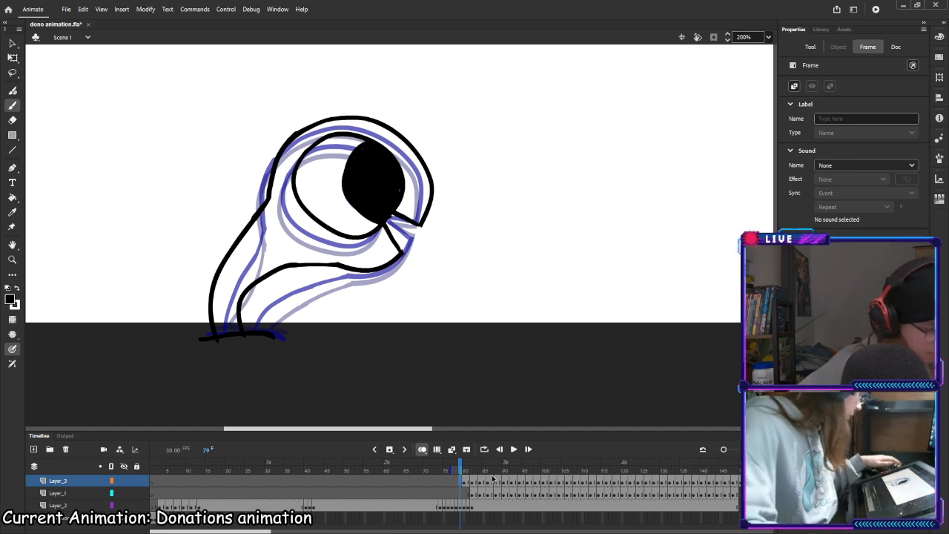
# Insert one frame at frame 79 on Layer_3 to delay the falling pieces, and play the animation from frame 1 without onion skinning
pyautogui.press('F5')
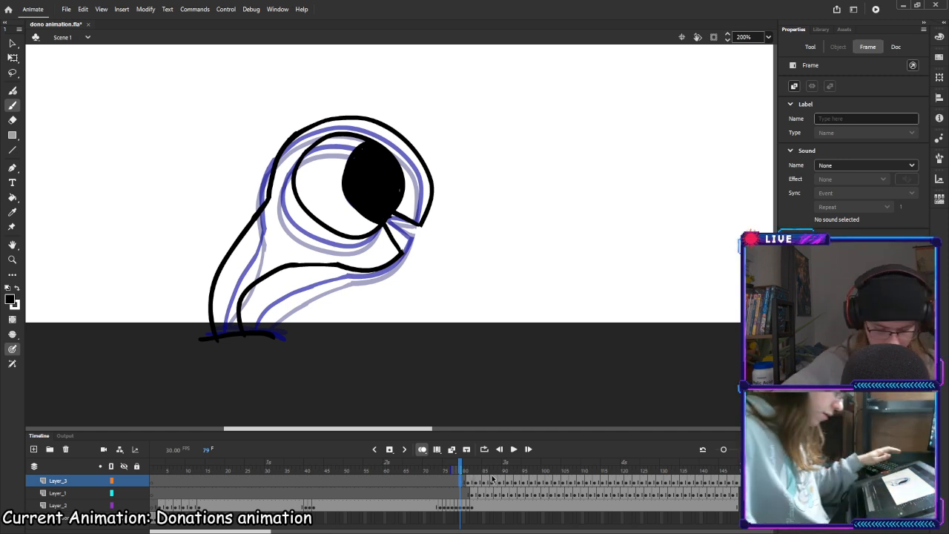
pyautogui.click(425, 449)
pyautogui.moveTo(463, 467); pyautogui.dragTo(187, 458)
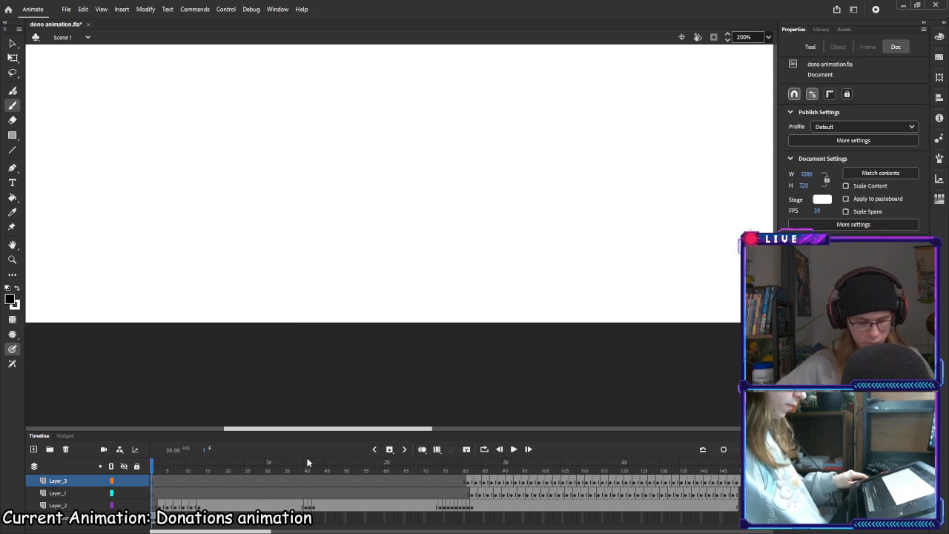
pyautogui.click(514, 450)
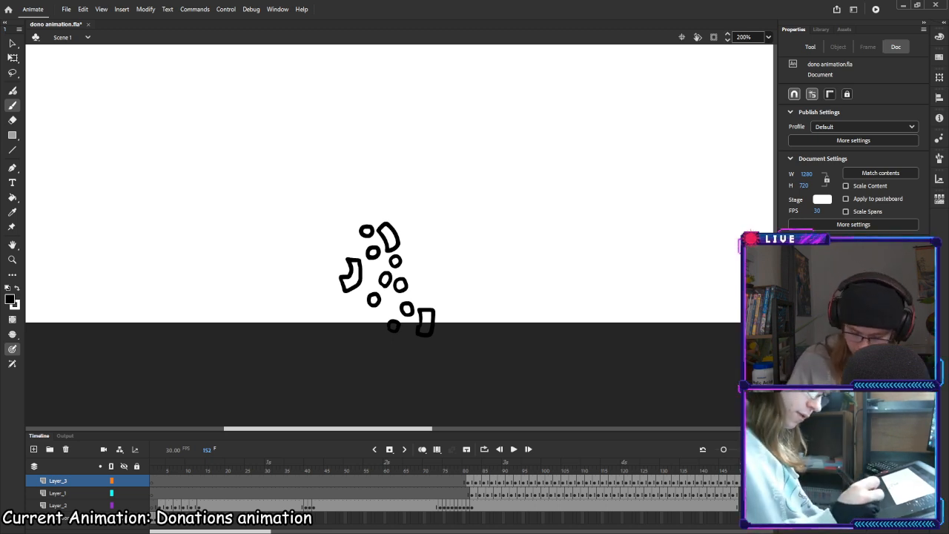
# Check the last frames of the scene around frame 149, replay the animation from the start, and save the file
pyautogui.click(750, 482)
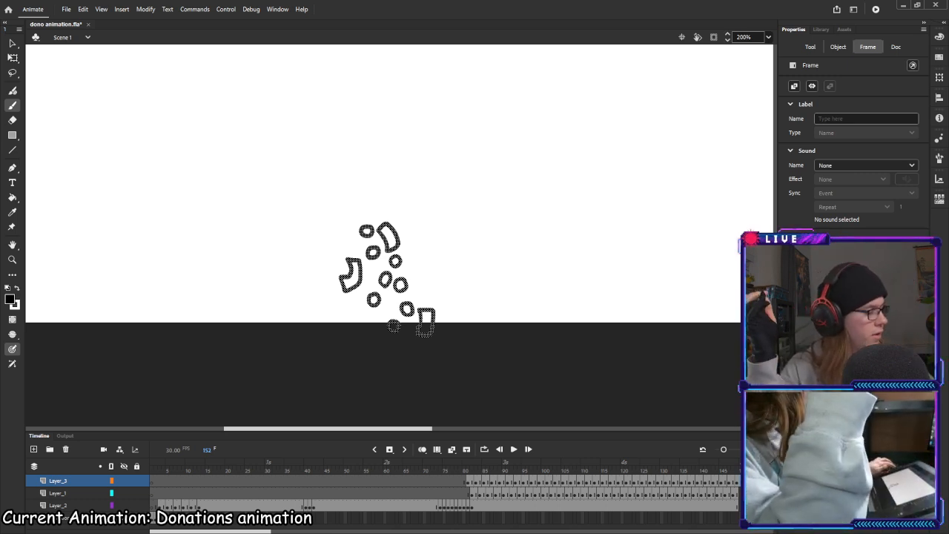
pyautogui.press(',')
pyautogui.press(',')
pyautogui.press(',')
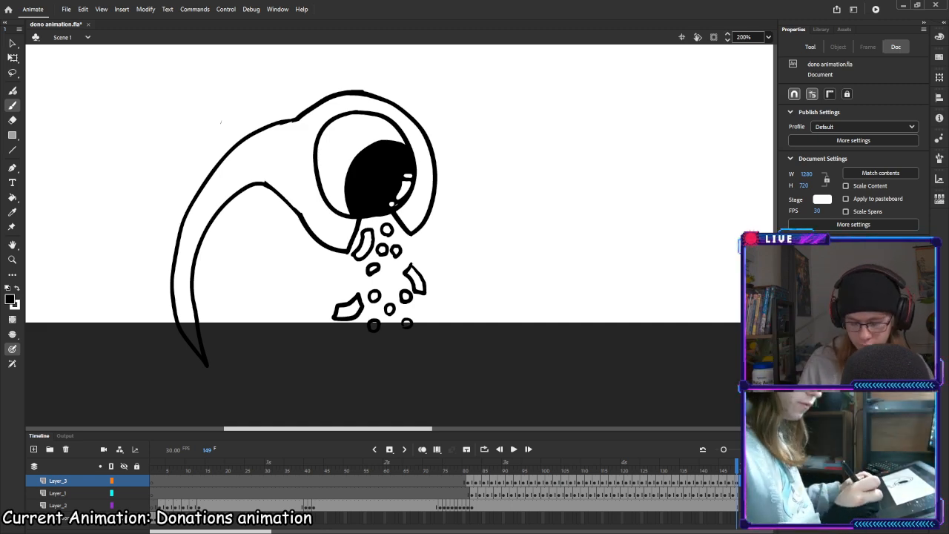
pyautogui.press('Return')
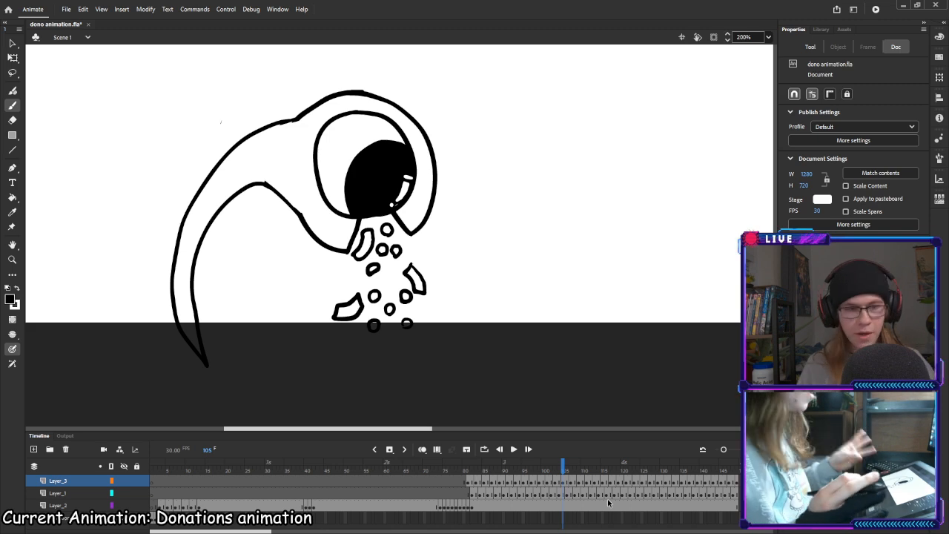
pyautogui.moveTo(563, 467)
pyautogui.mouseDown()
pyautogui.moveTo(267, 468)
pyautogui.moveTo(580, 468)
pyautogui.moveTo(152, 467)
pyautogui.mouseUp()
pyautogui.click(512, 449)
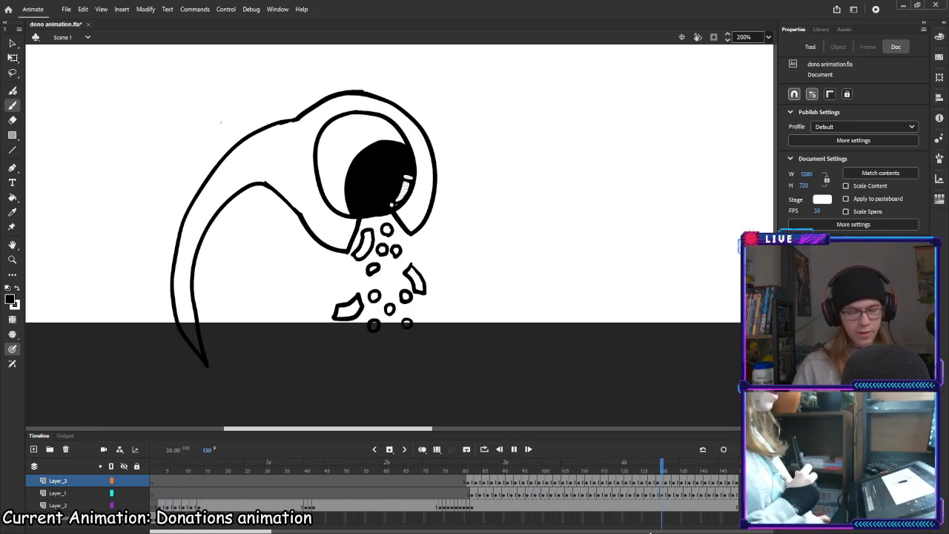
pyautogui.moveTo(738, 464)
pyautogui.mouseDown()
pyautogui.moveTo(153, 465)
pyautogui.moveTo(171, 465)
pyautogui.mouseUp()
pyautogui.hotkey('ctrl', 's')
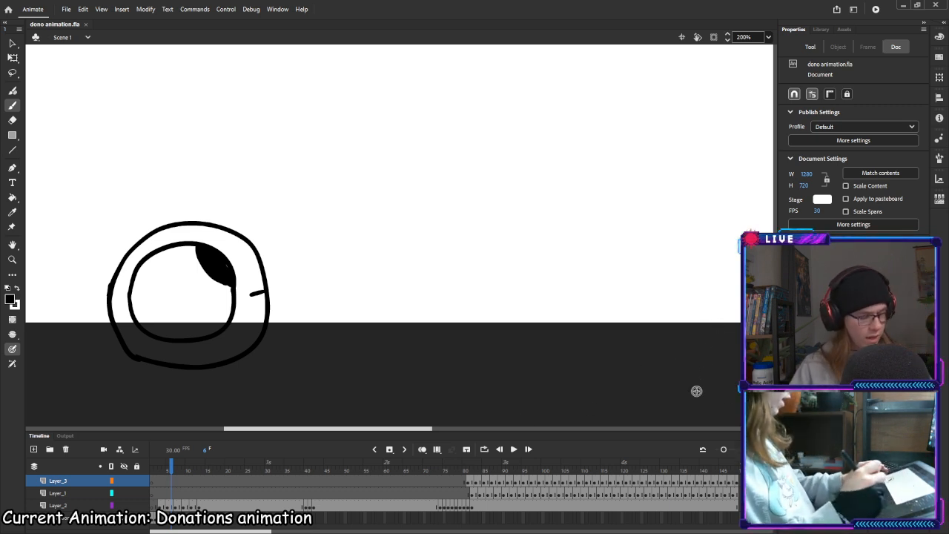
# Draw a black rectangle with a white stroke, about 1562 by 898 px, over the whole stage on Layer_3
pyautogui.hotkey('ctrl', '-')
pyautogui.moveTo(733, 277); pyautogui.dragTo(662, 373)
pyautogui.hotkey('ctrl', '-')
pyautogui.moveTo(647, 332); pyautogui.dragTo(659, 353)
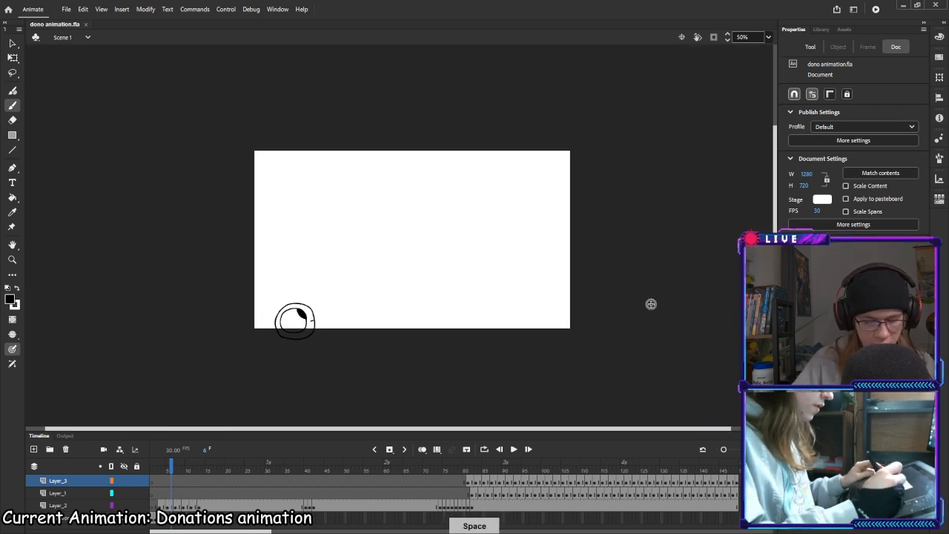
pyautogui.click(12, 136)
pyautogui.moveTo(215, 132); pyautogui.dragTo(603, 354)
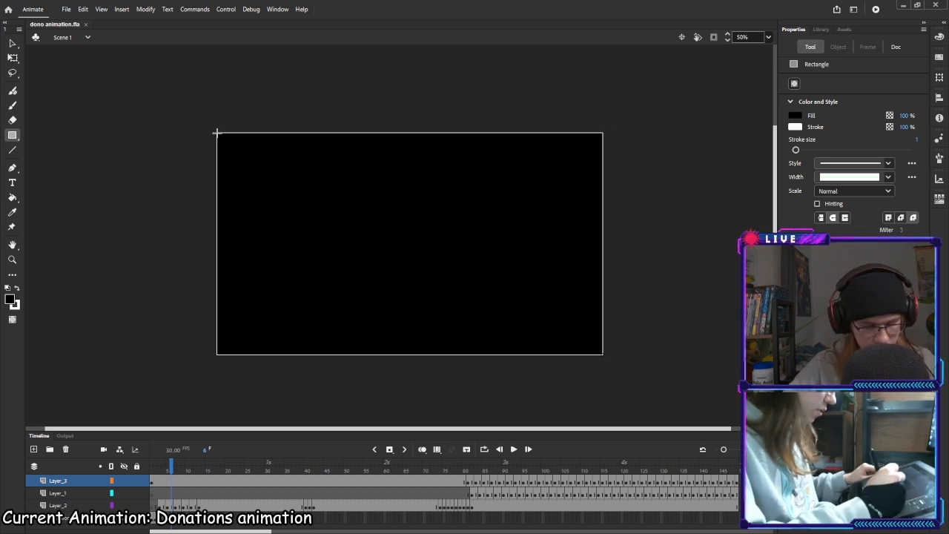
# Try to recolour the black rectangle by setting the Rectangle tool's fill to grey #666666
pyautogui.click(9, 300)
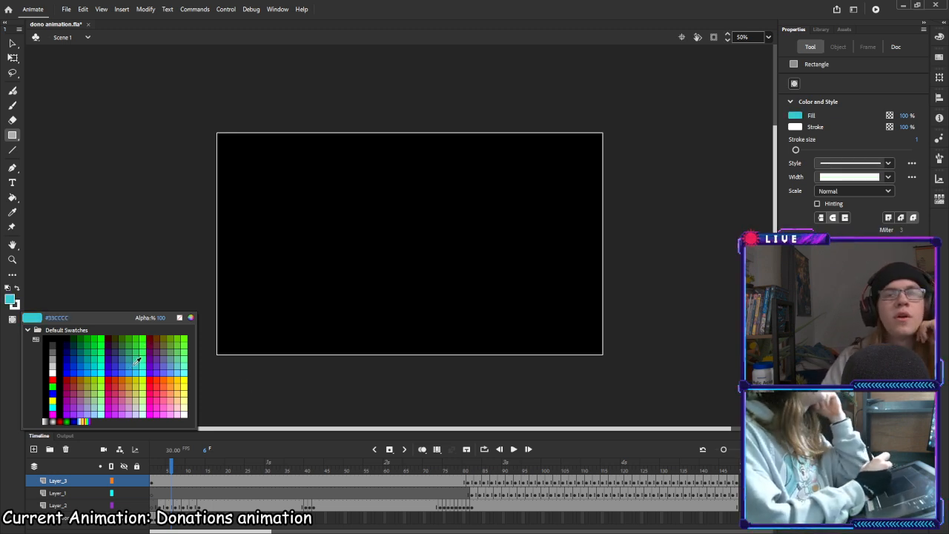
pyautogui.click(52, 344)
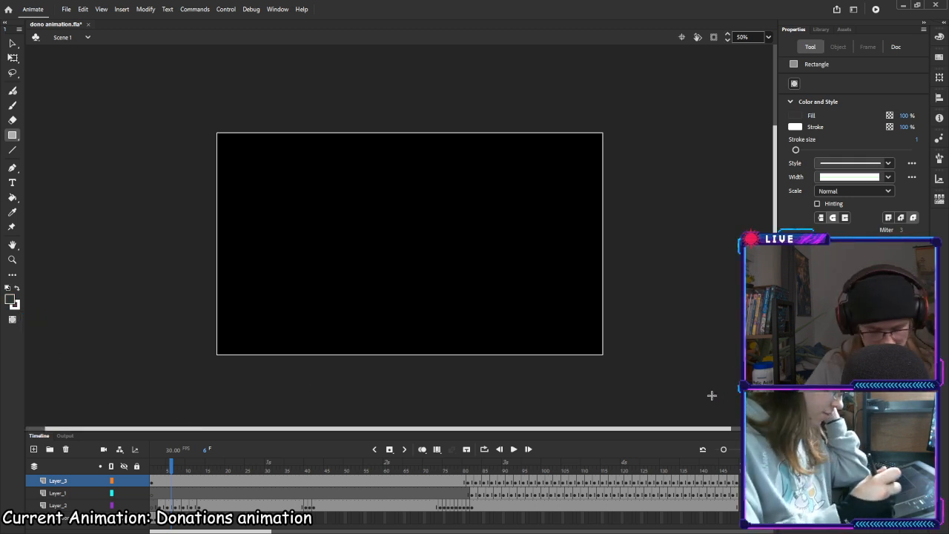
pyautogui.click(13, 303)
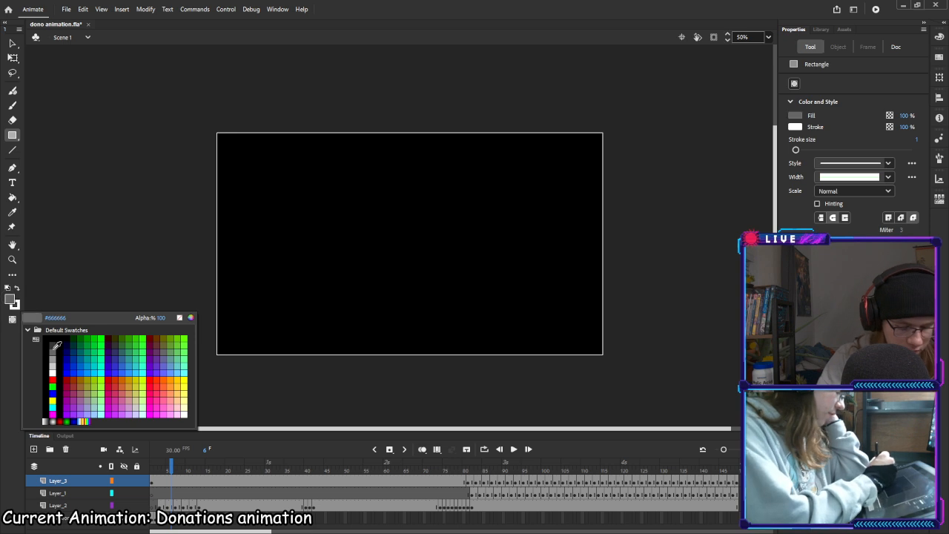
pyautogui.click(55, 347)
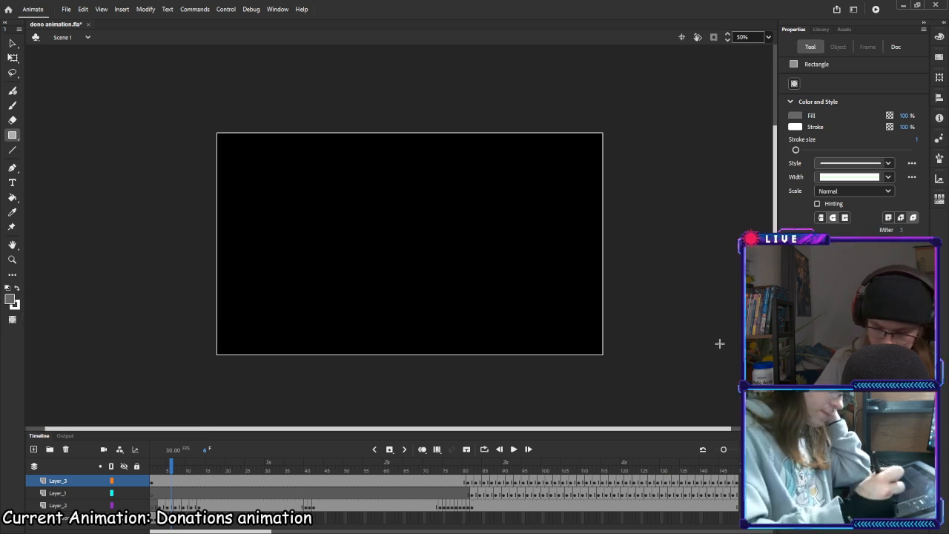
pyautogui.click(795, 116)
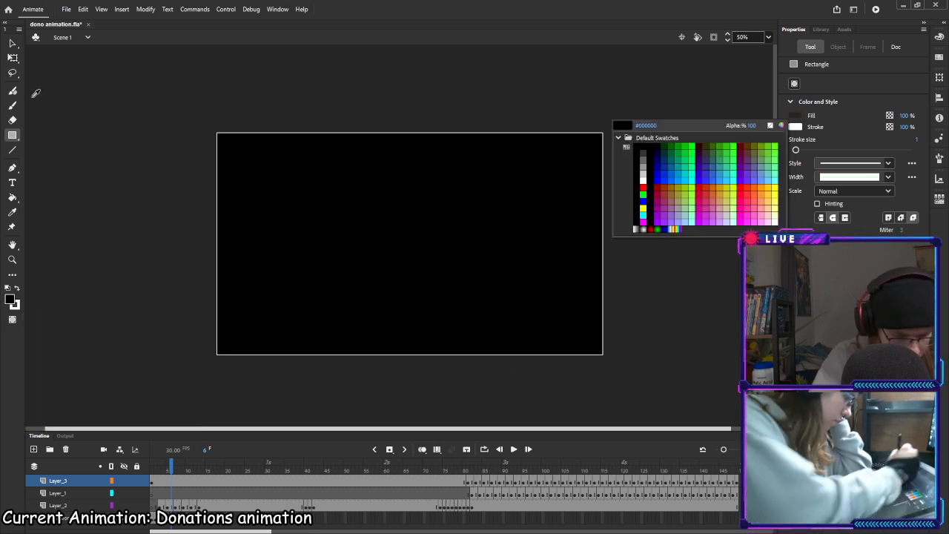
pyautogui.click(11, 45)
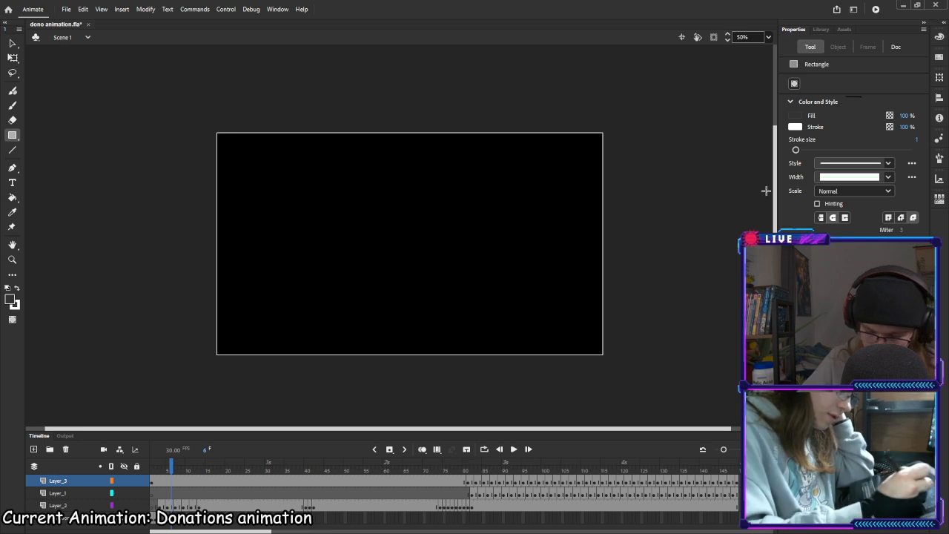
pyautogui.click(801, 116)
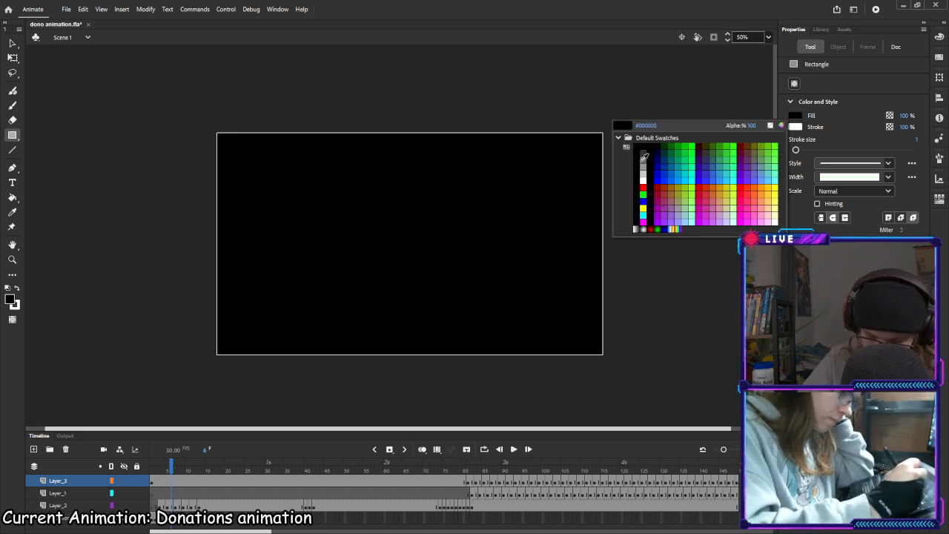
pyautogui.click(646, 158)
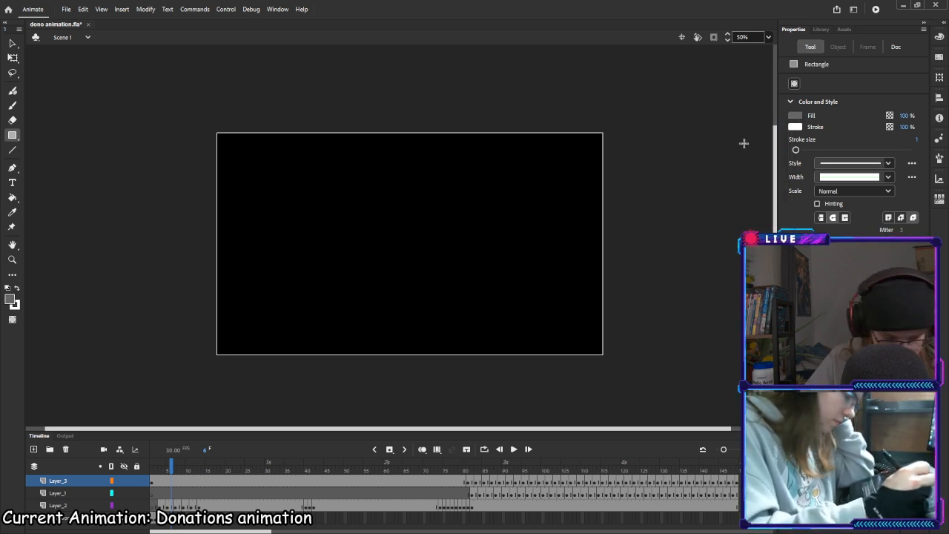
# Change the fill of the rectangle on frame 1 to grey #666666, and move Layer_3 below Layer_2 in the layer stack
pyautogui.click(12, 43)
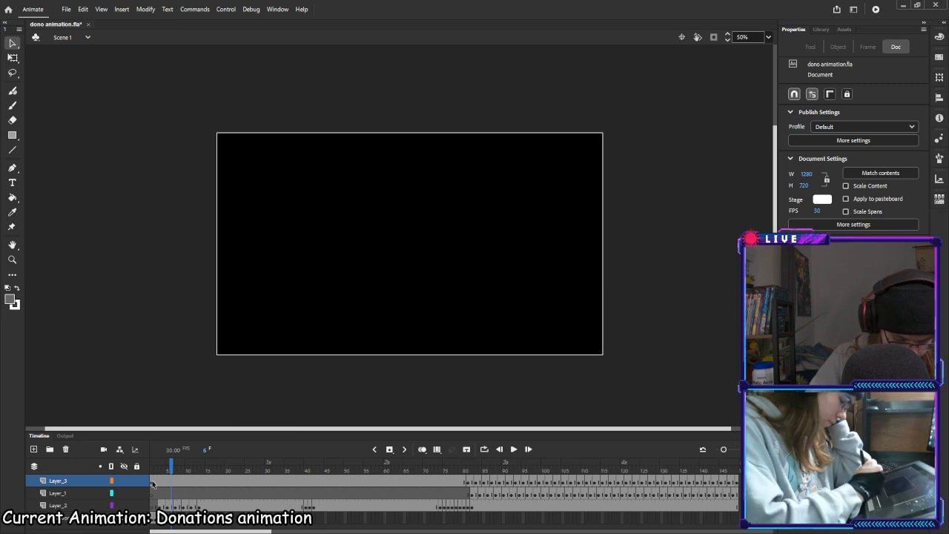
pyautogui.click(152, 481)
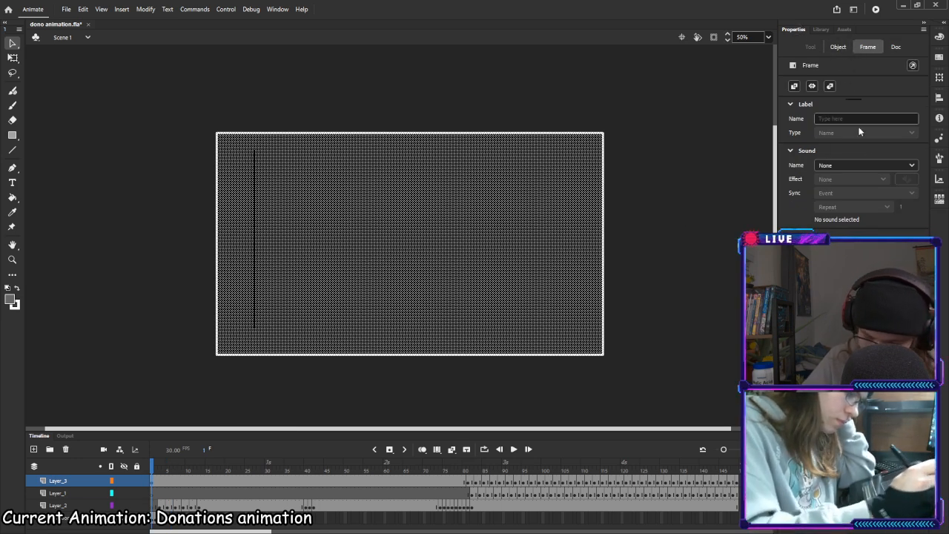
pyautogui.click(256, 207)
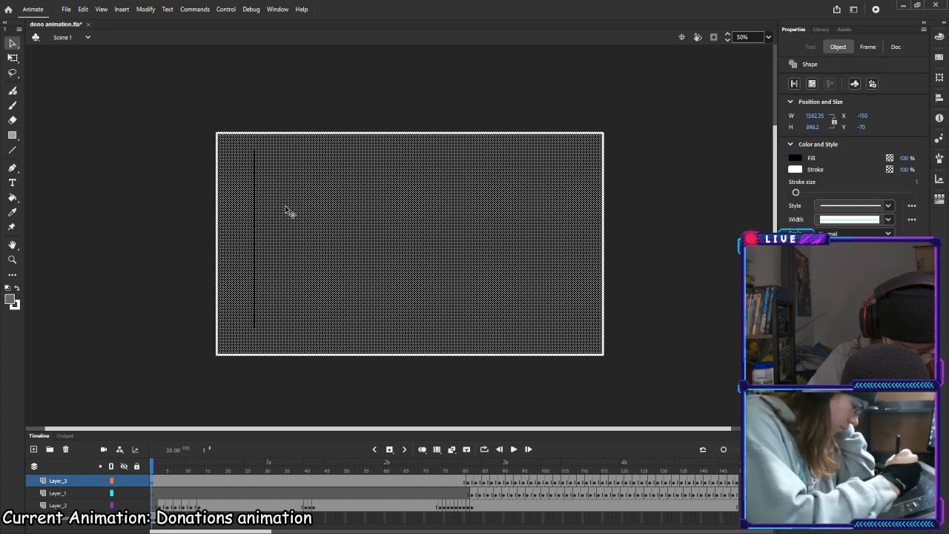
pyautogui.click(796, 159)
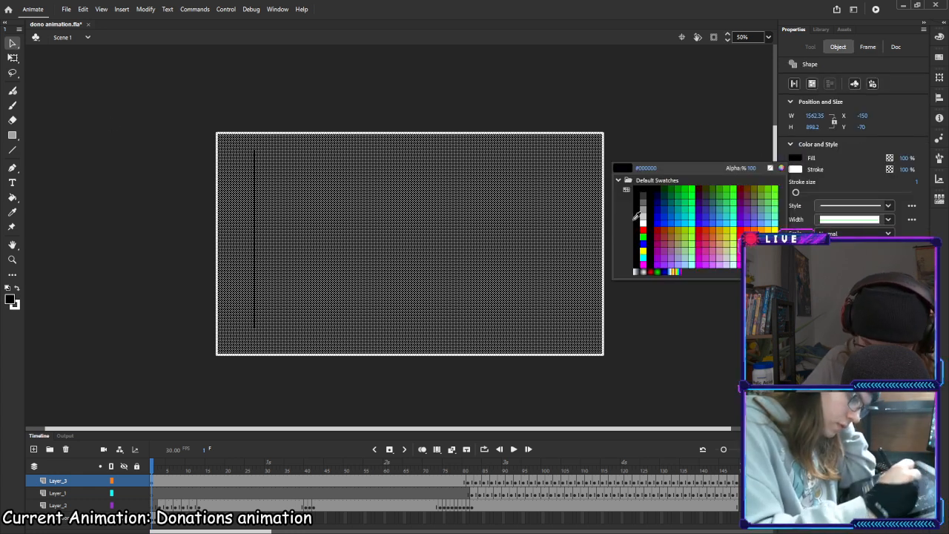
pyautogui.click(647, 201)
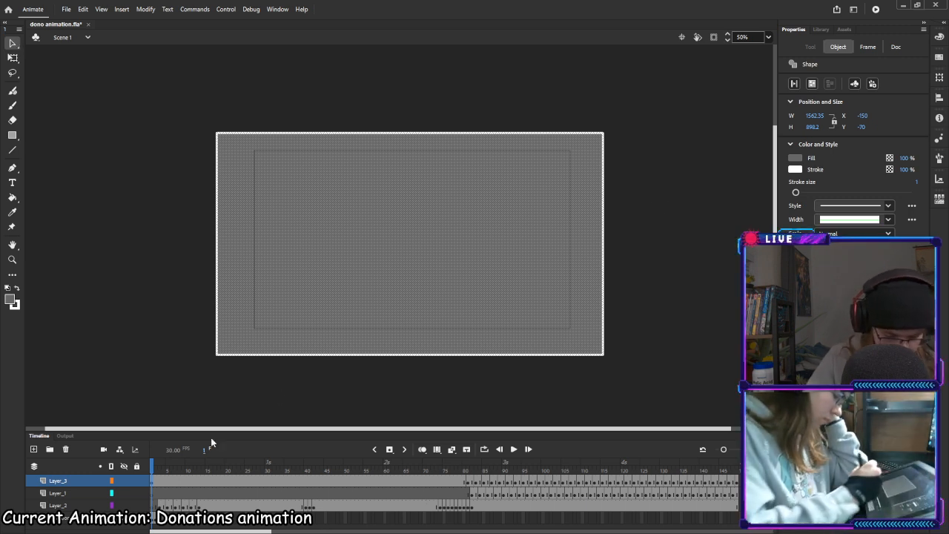
pyautogui.moveTo(71, 481); pyautogui.dragTo(70, 508)
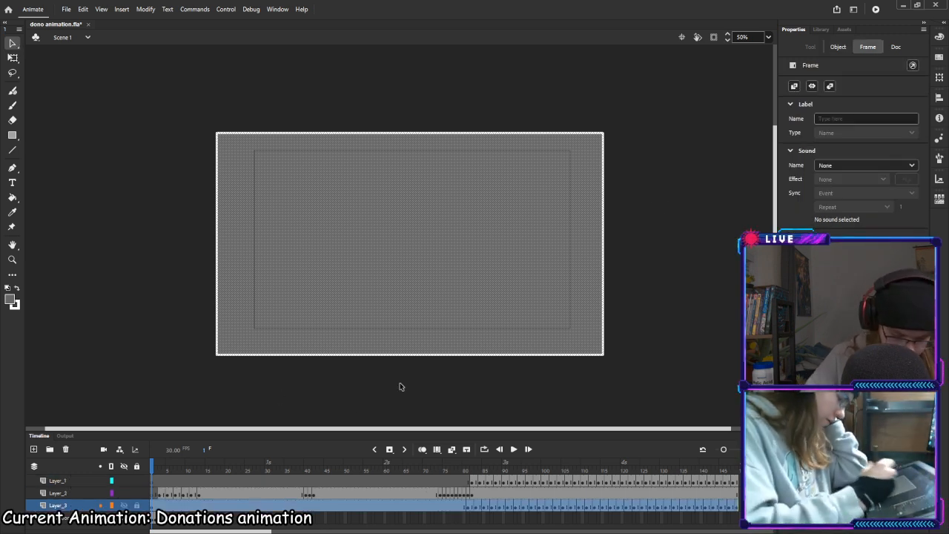
pyautogui.moveTo(151, 466)
pyautogui.mouseDown()
pyautogui.moveTo(171, 466)
pyautogui.moveTo(183, 452)
pyautogui.mouseUp()
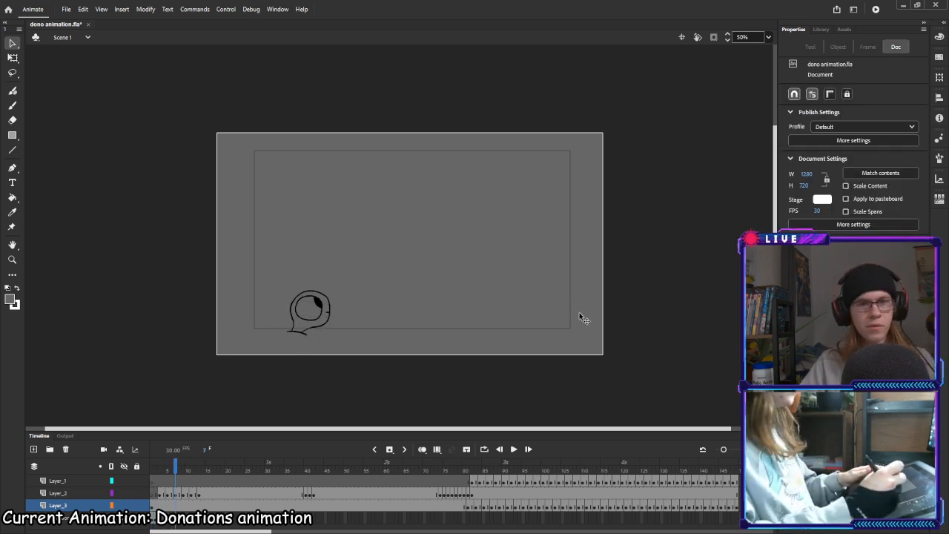
# Go to frame 2 near the start of the animation and set the fill colour to white
pyautogui.click(768, 37)
pyautogui.click(785, 135)
pyautogui.press('space')
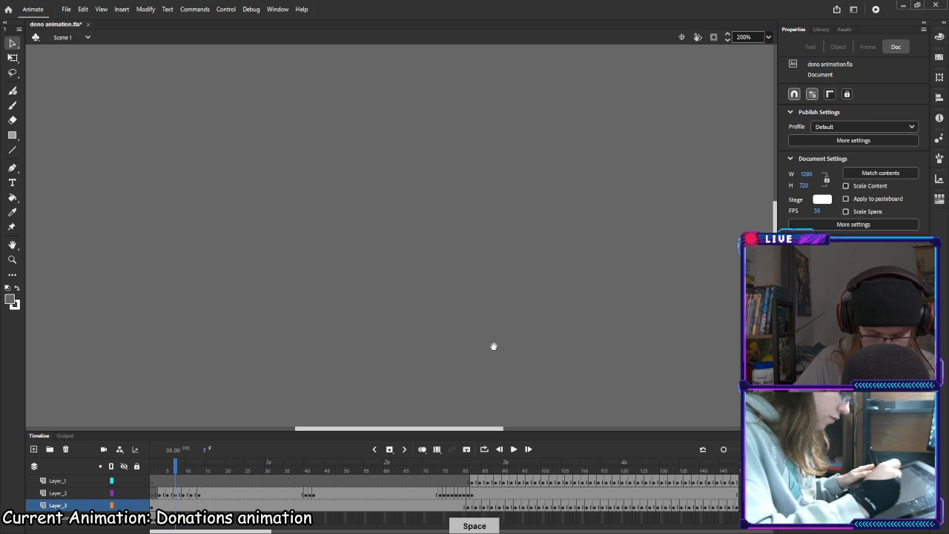
pyautogui.moveTo(494, 347)
pyautogui.mouseDown()
pyautogui.moveTo(530, 270)
pyautogui.moveTo(623, 221)
pyautogui.mouseUp()
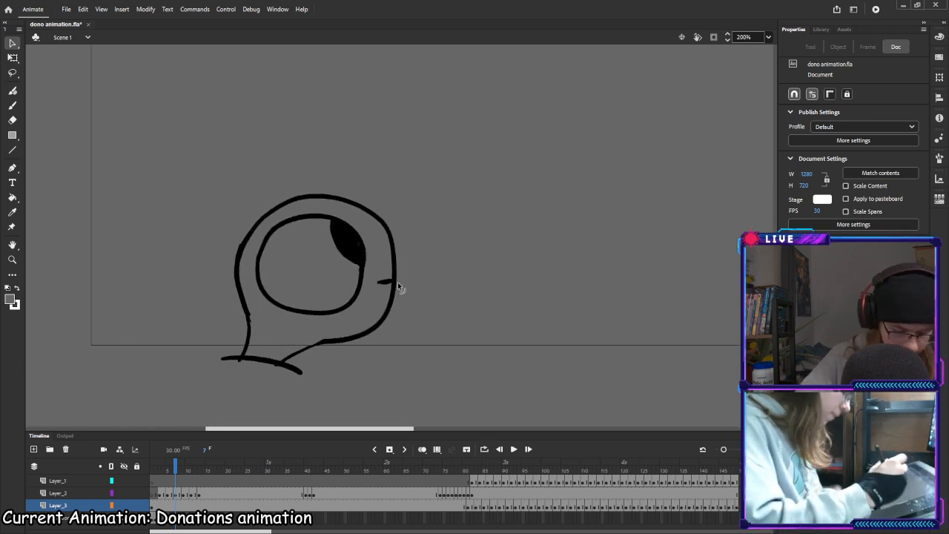
pyautogui.press(',')
pyautogui.press(',')
pyautogui.press(',')
pyautogui.press(',')
pyautogui.press(',')
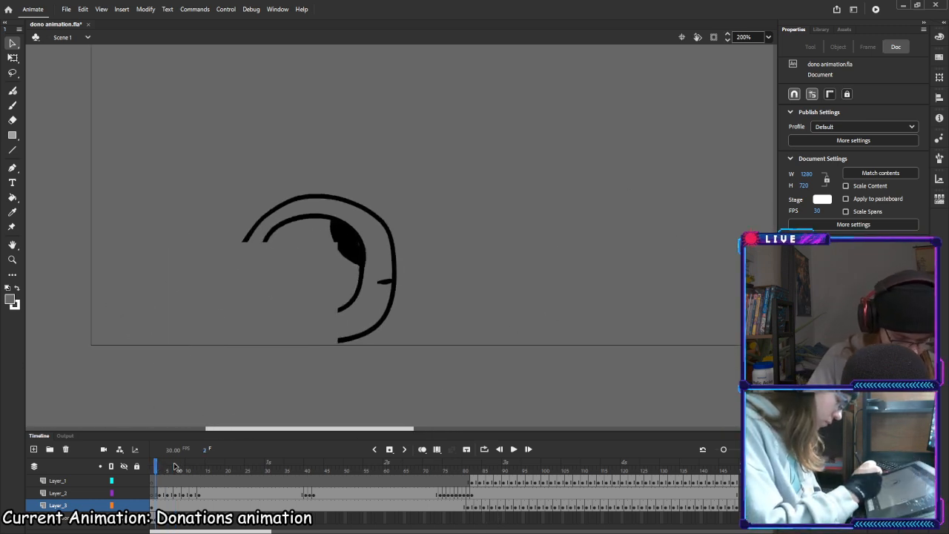
pyautogui.click(10, 301)
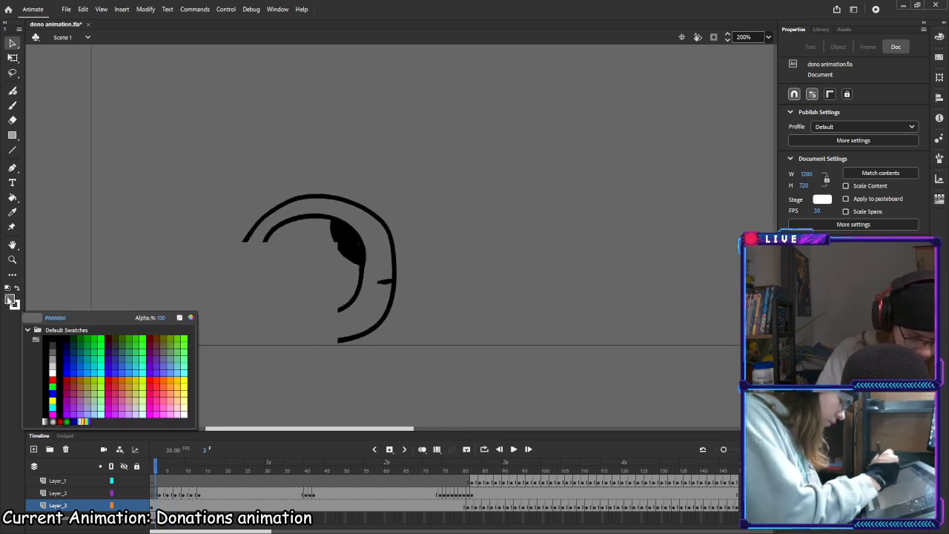
pyautogui.click(53, 364)
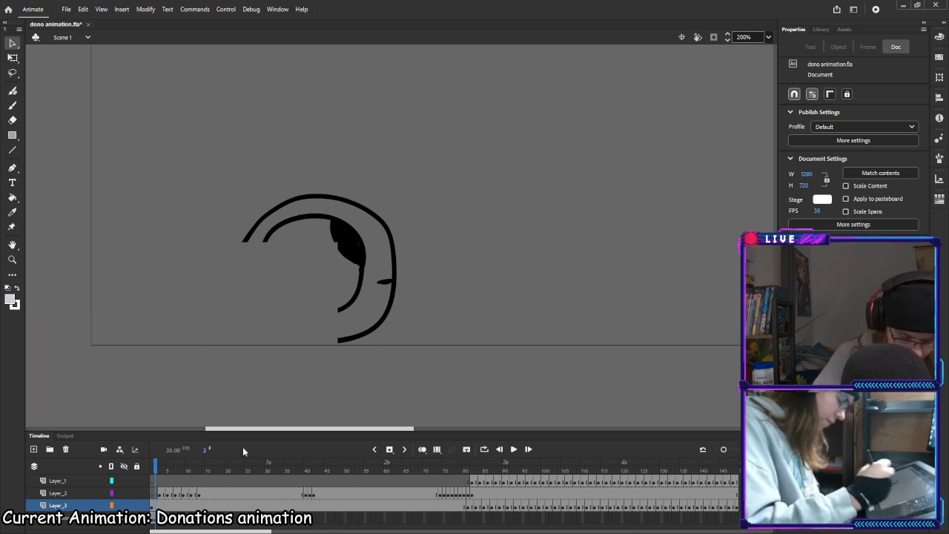
pyautogui.moveTo(154, 466)
pyautogui.mouseDown()
pyautogui.moveTo(187, 466)
pyautogui.moveTo(155, 466)
pyautogui.mouseUp()
pyautogui.click(11, 300)
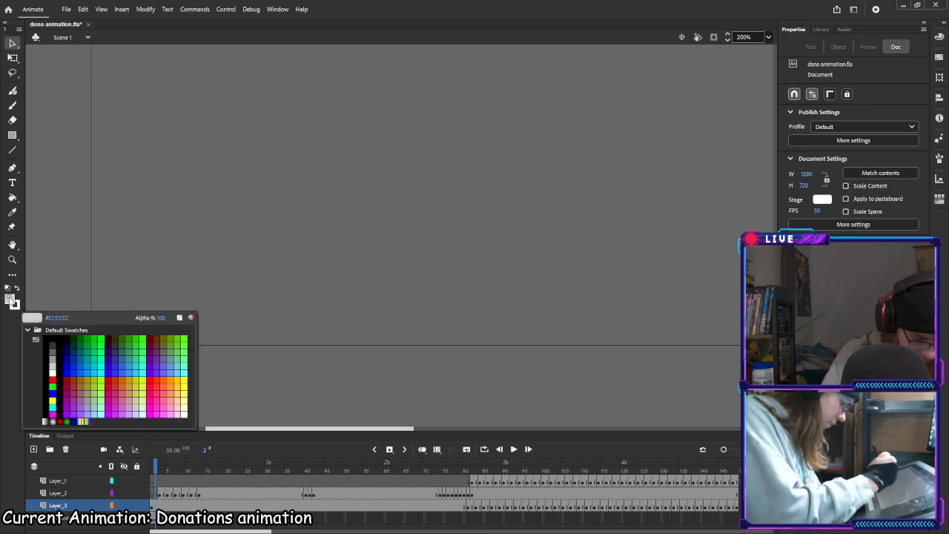
pyautogui.click(53, 369)
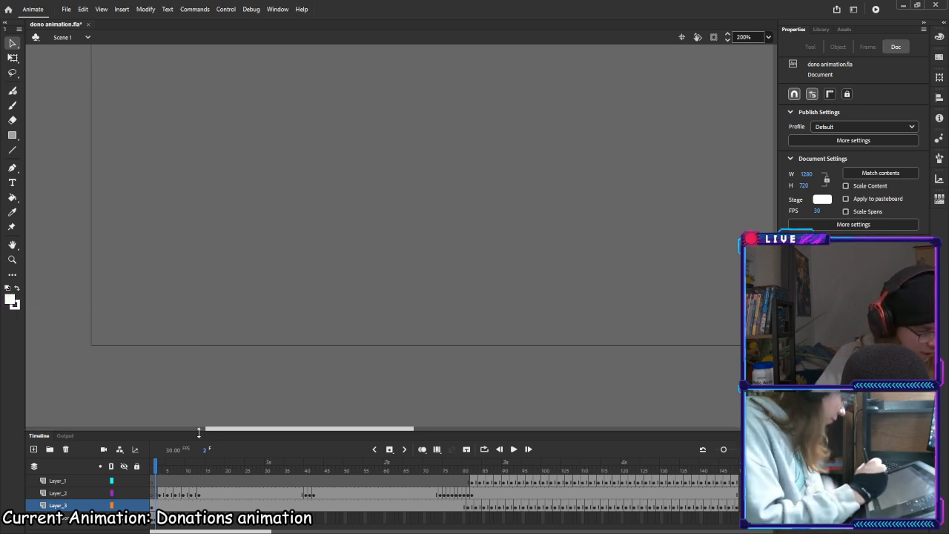
# Try to fill the eye on frame 3 white with the Paint Bucket while Layer_3 is active
pyautogui.press('.')
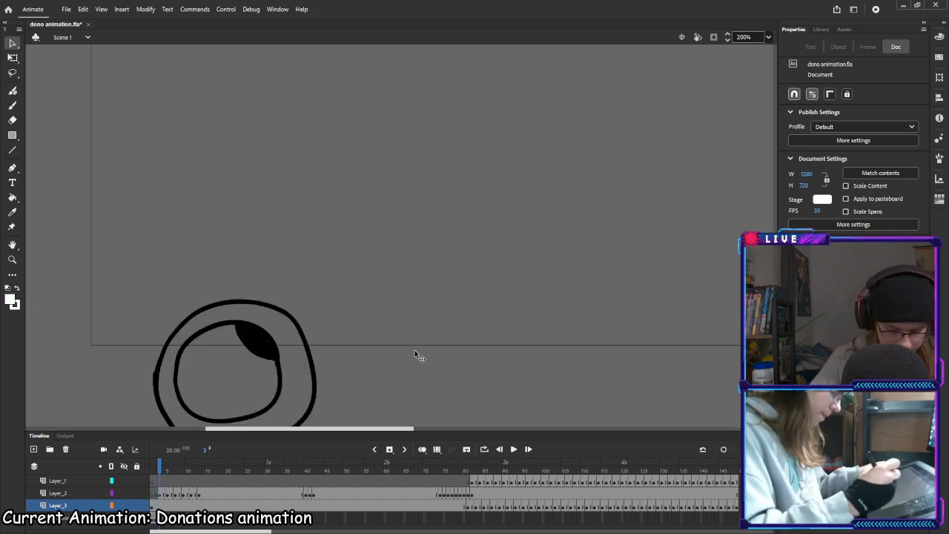
pyautogui.click(230, 382)
pyautogui.press('Escape')
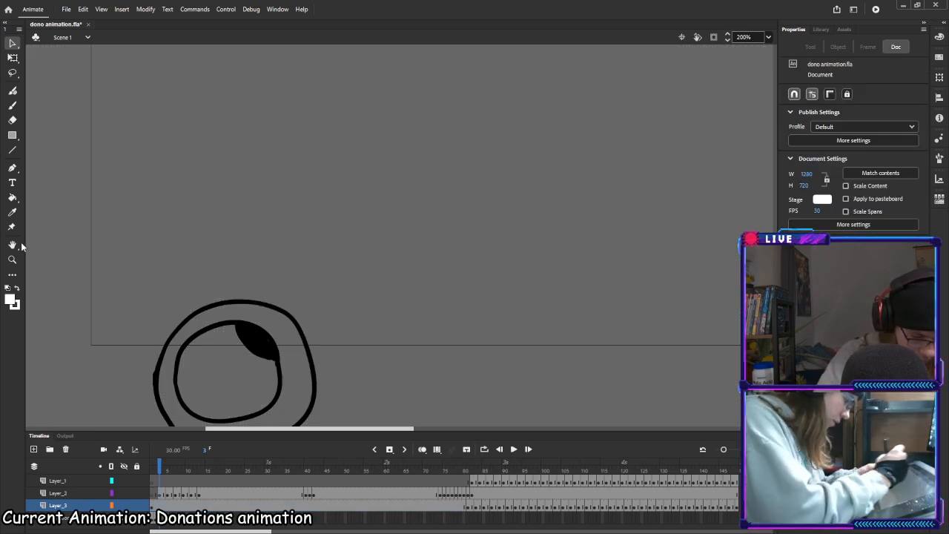
pyautogui.click(12, 199)
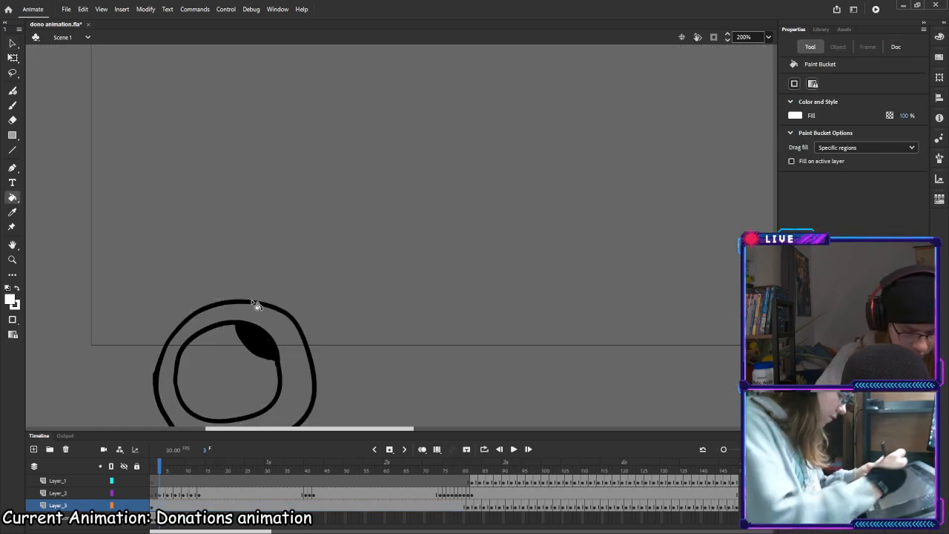
pyautogui.click(245, 388)
pyautogui.hotkey('ctrl', 'z')
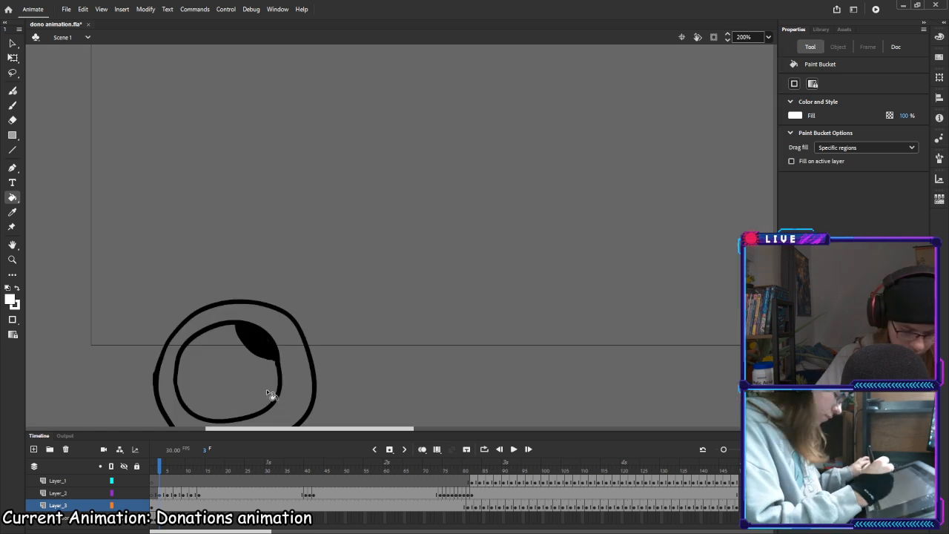
# Fill the inside of the eye white on each Layer_2 drawing from frame 3 to frame 13
pyautogui.click(156, 495)
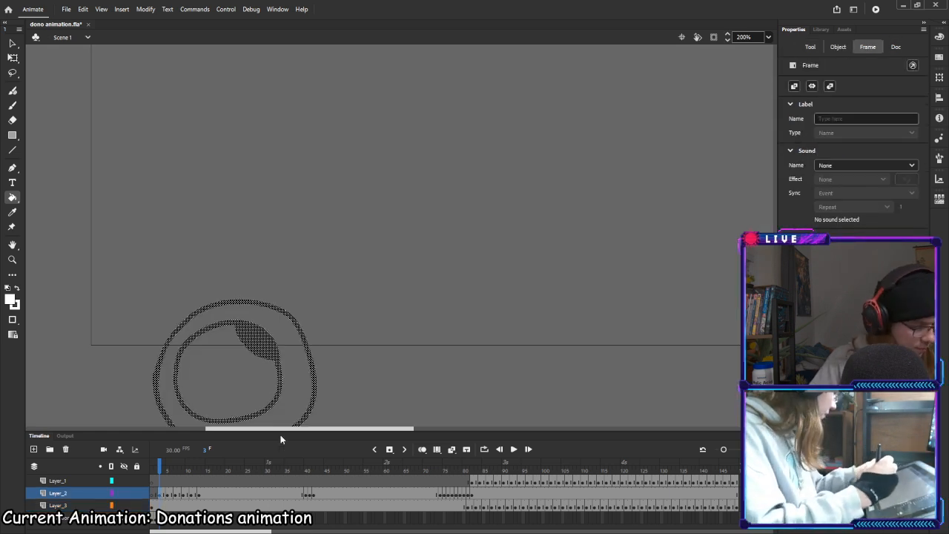
pyautogui.click(232, 379)
pyautogui.press('.')
pyautogui.press('.')
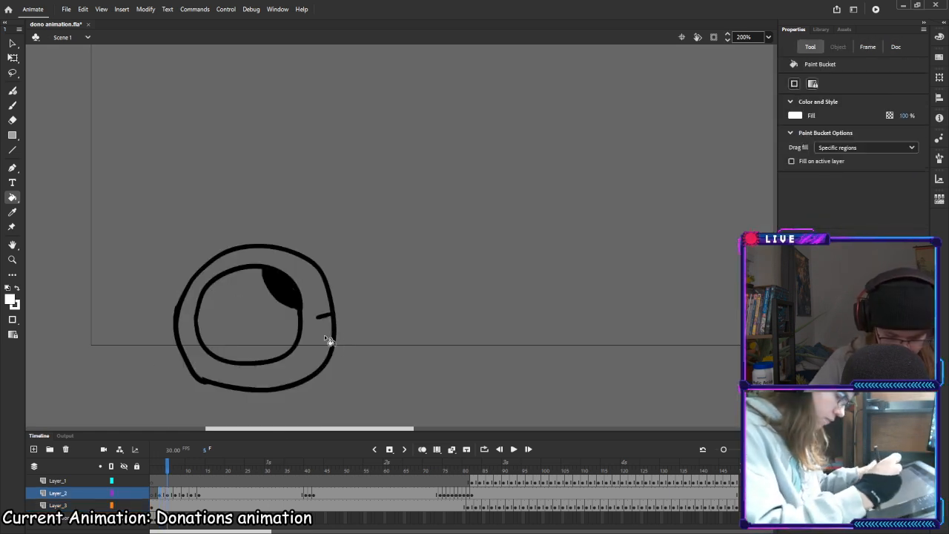
pyautogui.click(260, 329)
pyautogui.press('.')
pyautogui.press('.')
pyautogui.click(315, 288)
pyautogui.press('.')
pyautogui.press('.')
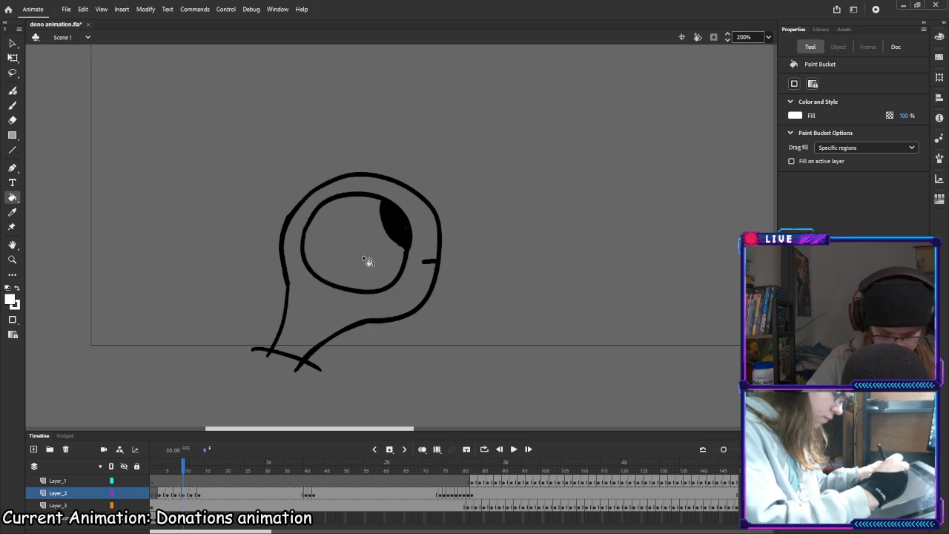
pyautogui.click(366, 258)
pyautogui.press('.')
pyautogui.press('.')
pyautogui.click(387, 257)
pyautogui.press('.')
pyautogui.press('.')
pyautogui.click(407, 257)
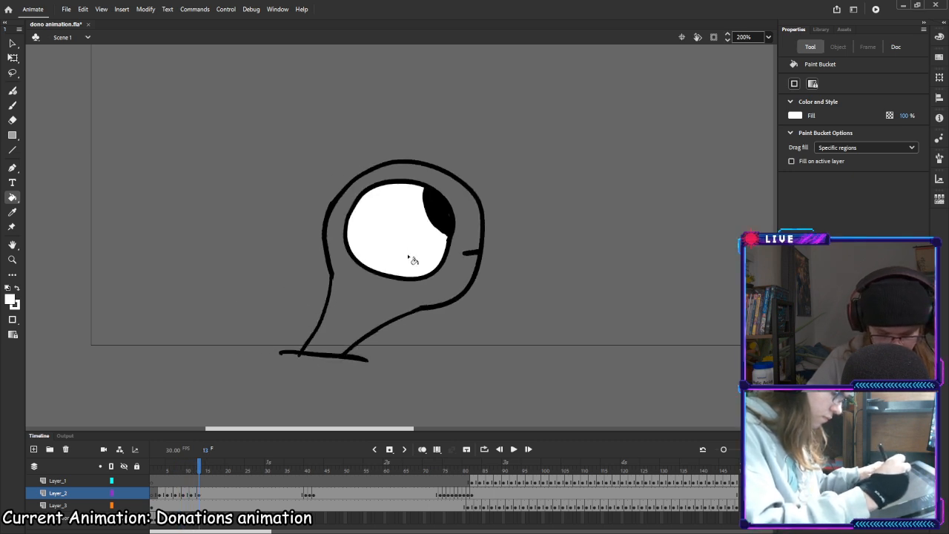
# Fill the inside of the eye white on the short run of Layer_2 keyframes starting at frame 39
pyautogui.press('.')
pyautogui.press('.')
pyautogui.press('.')
pyautogui.press('.')
pyautogui.press('.')
pyautogui.press('.')
pyautogui.press('.')
pyautogui.press('.')
pyautogui.press('.')
pyautogui.press('.')
pyautogui.press('.')
pyautogui.press('.')
pyautogui.press('.')
pyautogui.press('.')
pyautogui.press('.')
pyautogui.press('.')
pyautogui.press('.')
pyautogui.press('.')
pyautogui.press('.')
pyautogui.press('.')
pyautogui.click(433, 245)
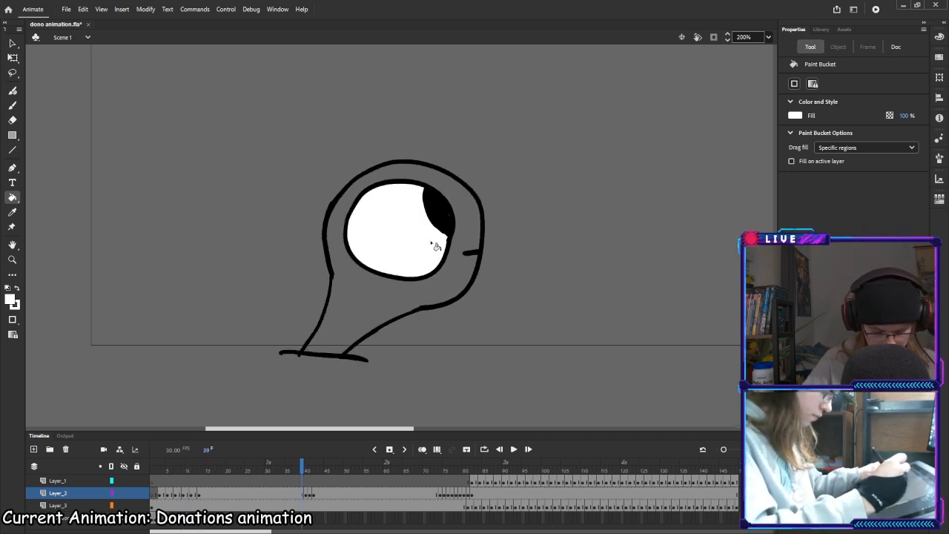
pyautogui.press('.')
pyautogui.click(415, 254)
pyautogui.press('.')
pyautogui.press('.')
pyautogui.click(414, 249)
# Fill the inside of the eye white on the Layer_2 keyframes from frame 73 to frame 80
pyautogui.press('.')
pyautogui.press('.')
pyautogui.press('.')
pyautogui.press('.')
pyautogui.press('.')
pyautogui.press('.')
pyautogui.press('.')
pyautogui.press('.')
pyautogui.press('.')
pyautogui.press('.')
pyautogui.press('.')
pyautogui.press('.')
pyautogui.press('.')
pyautogui.press('.')
pyautogui.press('.')
pyautogui.press('.')
pyautogui.press('.')
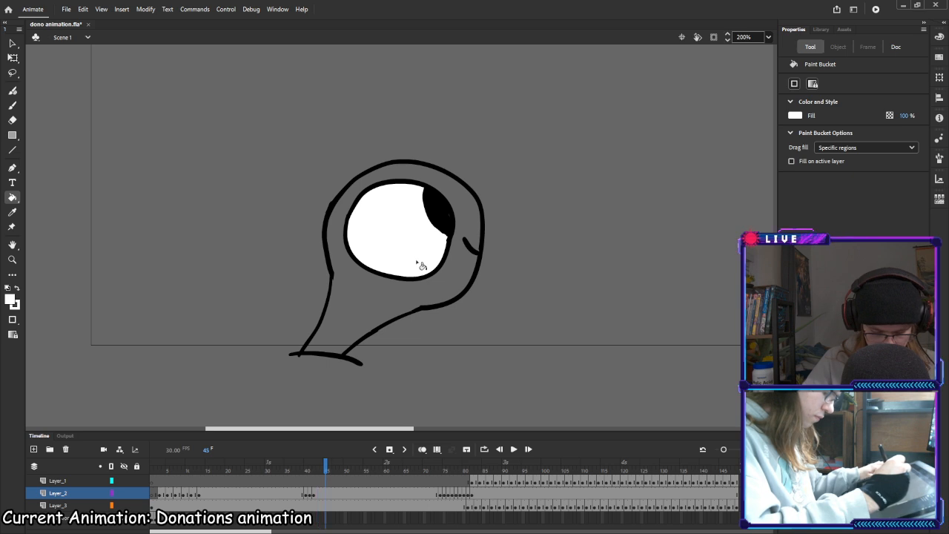
pyautogui.press('.')
pyautogui.press('.')
pyautogui.press('.')
pyautogui.press('.')
pyautogui.press('.')
pyautogui.press('.')
pyautogui.press('.')
pyautogui.press('.')
pyautogui.press('.')
pyautogui.press('.')
pyautogui.press('.')
pyautogui.press('.')
pyautogui.press('.')
pyautogui.press('.')
pyautogui.click(433, 232)
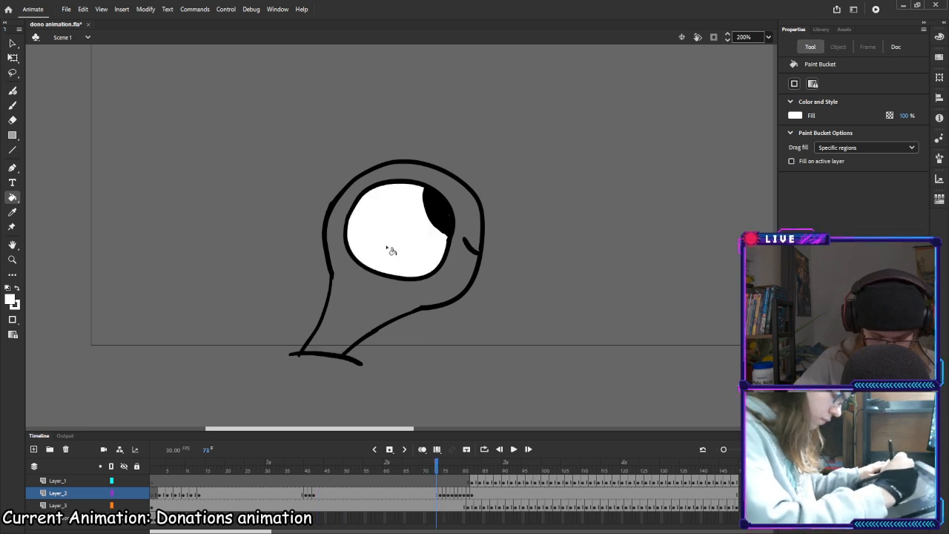
pyautogui.press('.')
pyautogui.press('.')
pyautogui.press('.')
pyautogui.click(380, 241)
pyautogui.press('.')
pyautogui.press('.')
pyautogui.press('.')
pyautogui.press('.')
pyautogui.press('.')
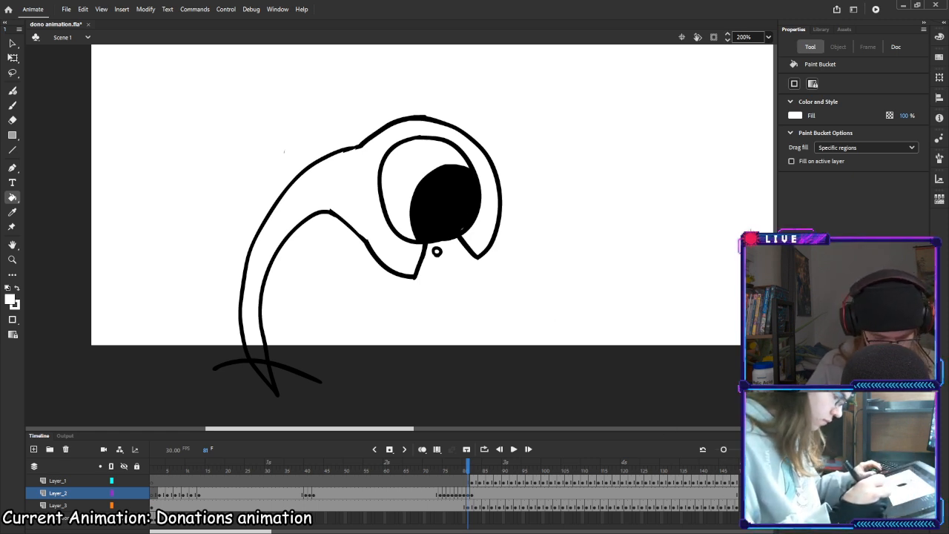
# Compare frames 80 and 81, then undo the white eye fills, the grey backdrop and the reordering of Layer_3
pyautogui.press('space')
pyautogui.moveTo(710, 386); pyautogui.dragTo(667, 354)
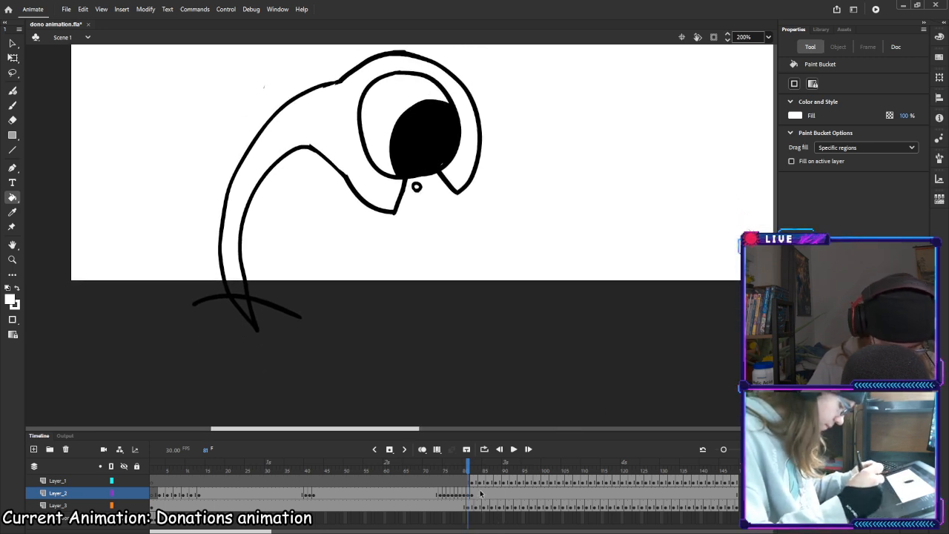
pyautogui.moveTo(469, 471)
pyautogui.mouseDown()
pyautogui.moveTo(442, 469)
pyautogui.moveTo(606, 468)
pyautogui.moveTo(452, 469)
pyautogui.moveTo(465, 469)
pyautogui.mouseUp()
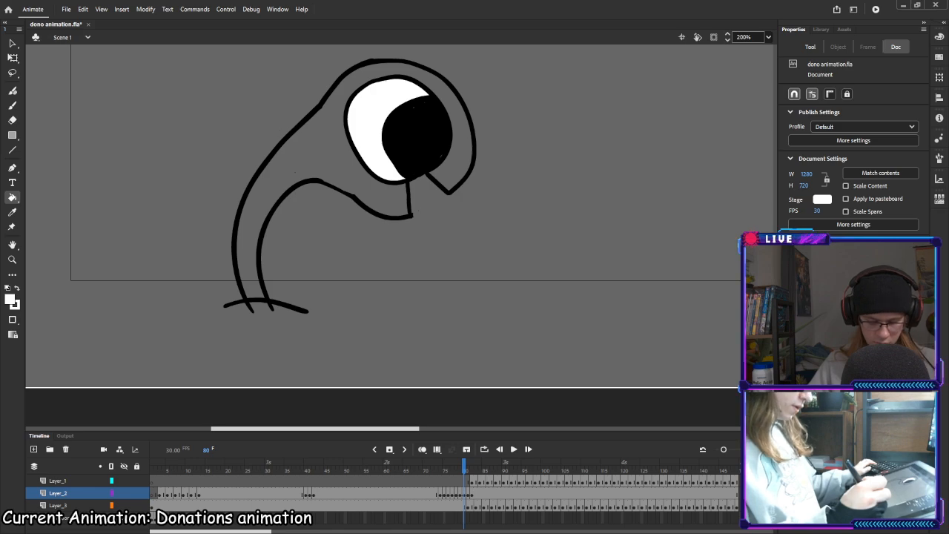
pyautogui.moveTo(466, 469); pyautogui.dragTo(470, 472)
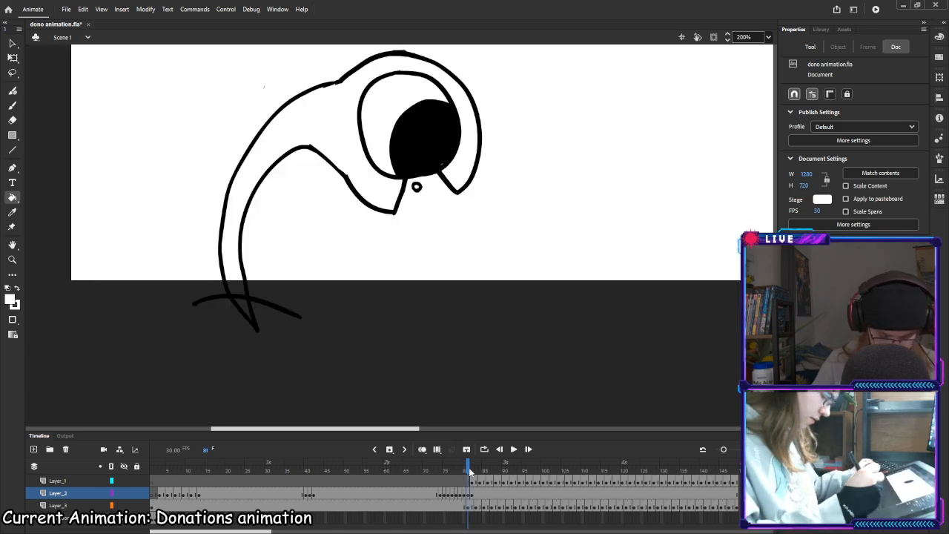
pyautogui.hotkey('ctrl', 'z')
pyautogui.hotkey('ctrl', 'z')
pyautogui.hotkey('ctrl', 'z')
pyautogui.hotkey('ctrl', 'z')
pyautogui.hotkey('ctrl', 'z')
pyautogui.hotkey('ctrl', 'z')
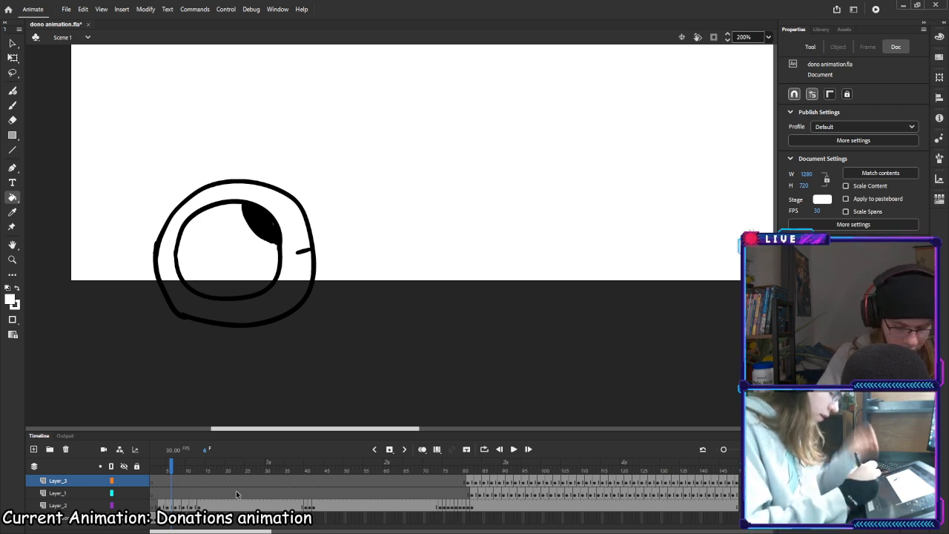
# Add a new layer above Layer_3, undoing its deletion
pyautogui.click(34, 450)
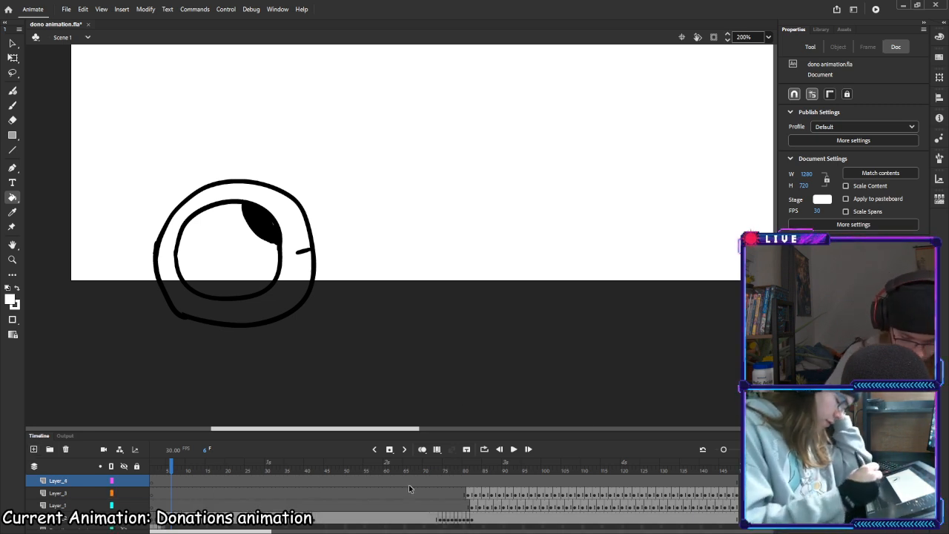
pyautogui.click(66, 449)
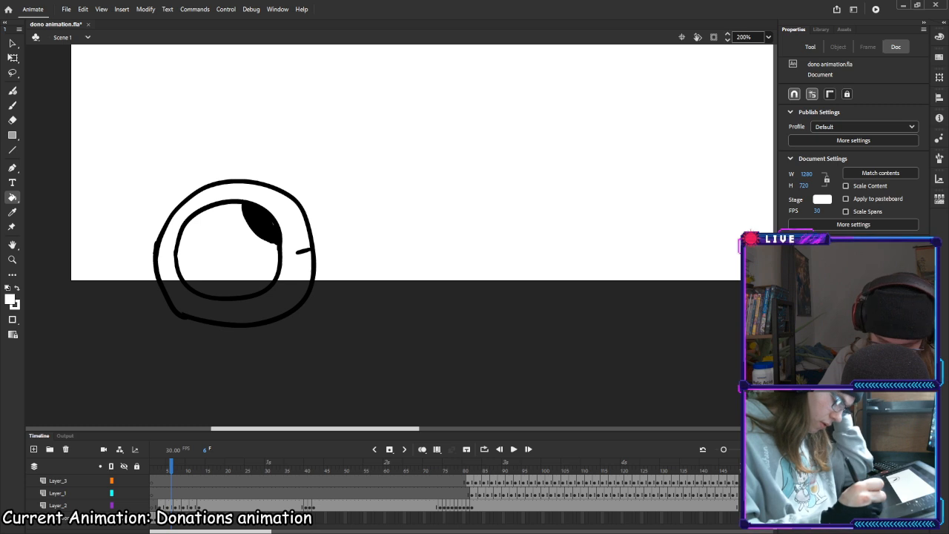
pyautogui.hotkey('ctrl', 'z')
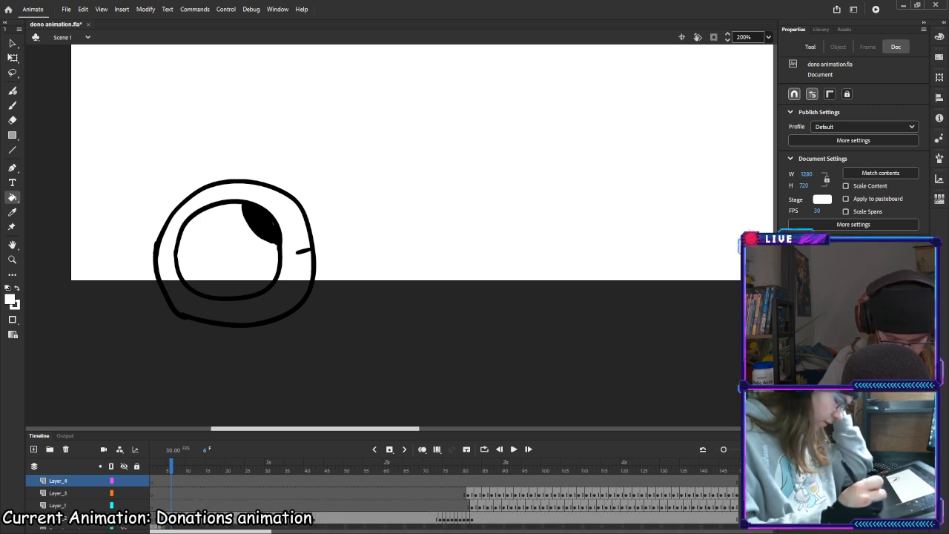
# Play the animation from the start to review it and return to frame 1
pyautogui.moveTo(174, 471); pyautogui.dragTo(153, 471)
pyautogui.click(513, 449)
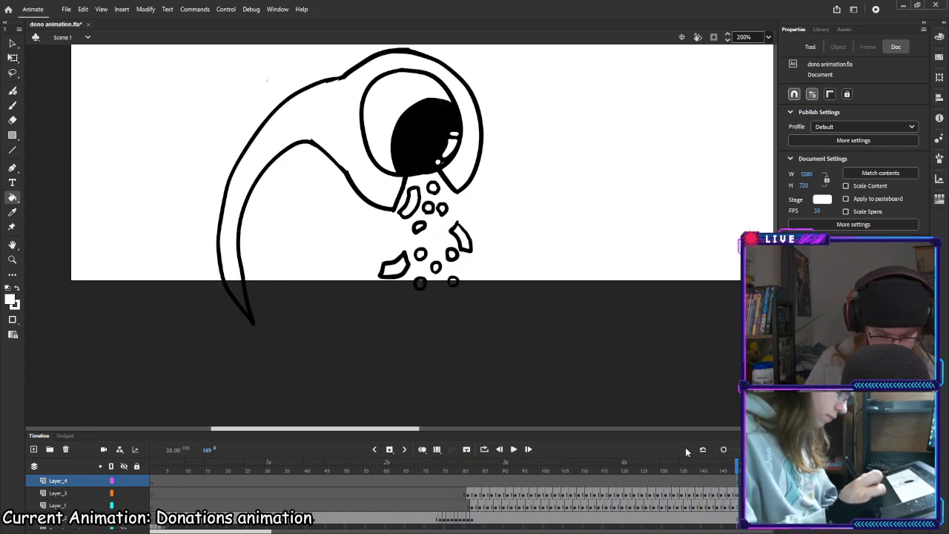
pyautogui.moveTo(738, 469); pyautogui.dragTo(152, 469)
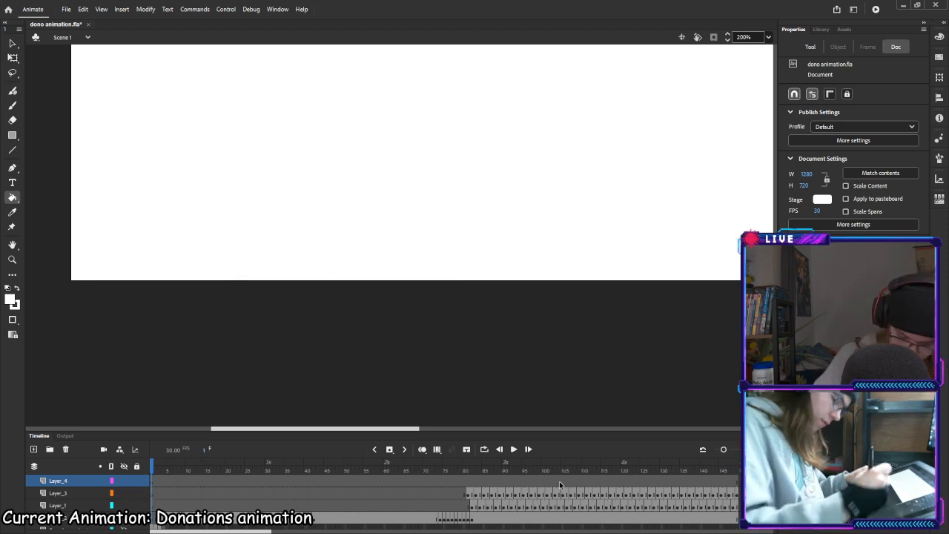
# Move the new Layer_4 below Layer_2 in the layer stack
pyautogui.click(63, 483)
pyautogui.scroll(-1, 63, 483)
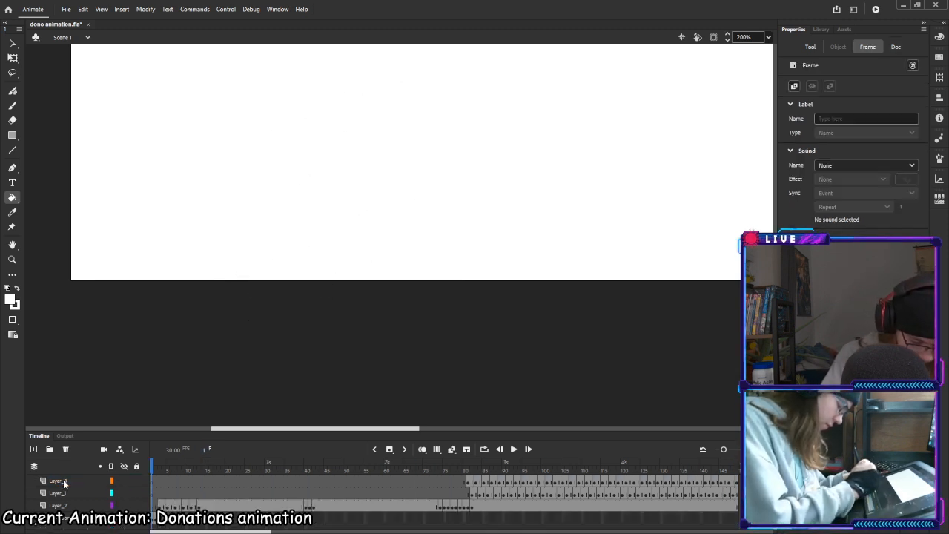
pyautogui.moveTo(63, 480); pyautogui.dragTo(65, 512)
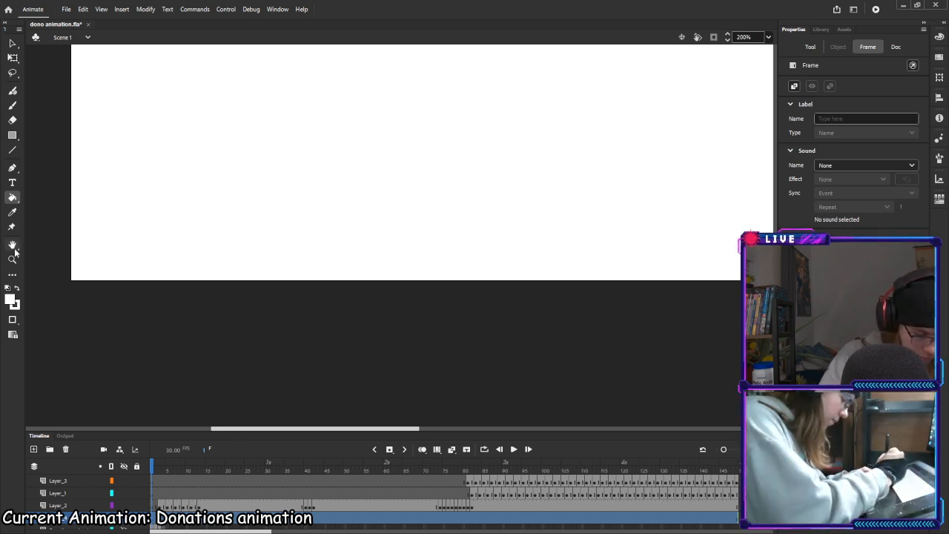
# Draw a dark grey rectangle with a white stroke on Layer_4, extending past the stage edges as a backdrop
pyautogui.click(12, 135)
pyautogui.click(10, 300)
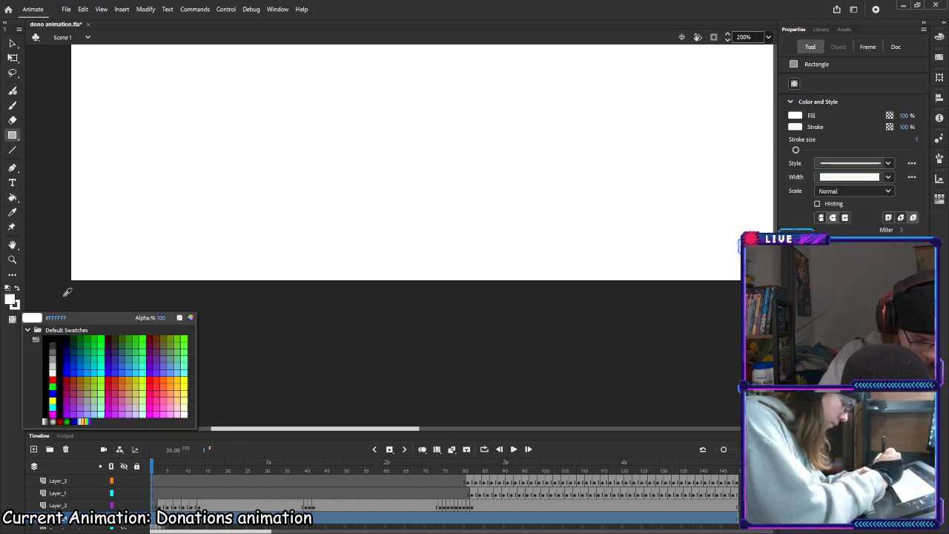
pyautogui.click(53, 350)
pyautogui.press('space')
pyautogui.moveTo(518, 150); pyautogui.dragTo(543, 257)
pyautogui.moveTo(45, 60); pyautogui.dragTo(766, 427)
pyautogui.press('space')
pyautogui.moveTo(566, 349); pyautogui.dragTo(564, 321)
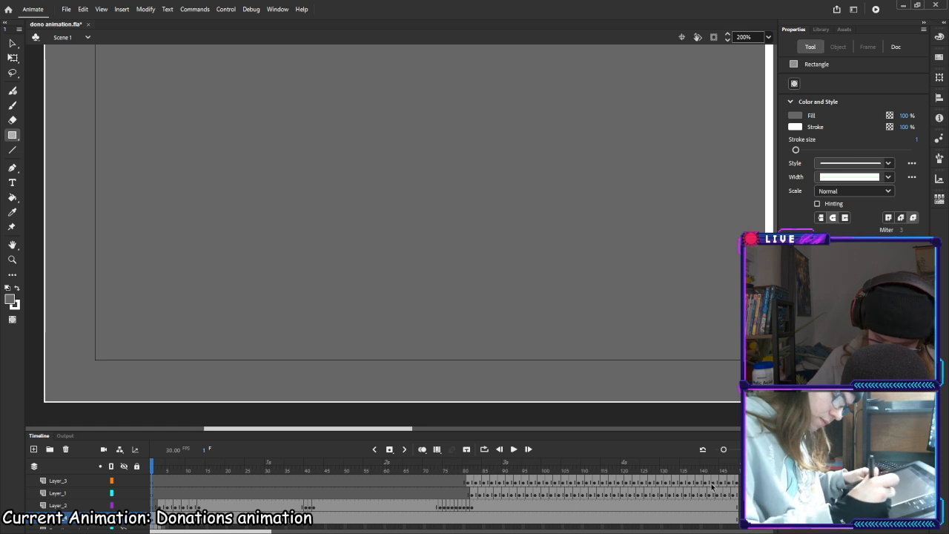
# Go to frame 3, activate Layer_2 with the Paint Bucket, and try filling the eye with grey
pyautogui.click(152, 467)
pyautogui.press('.')
pyautogui.press('.')
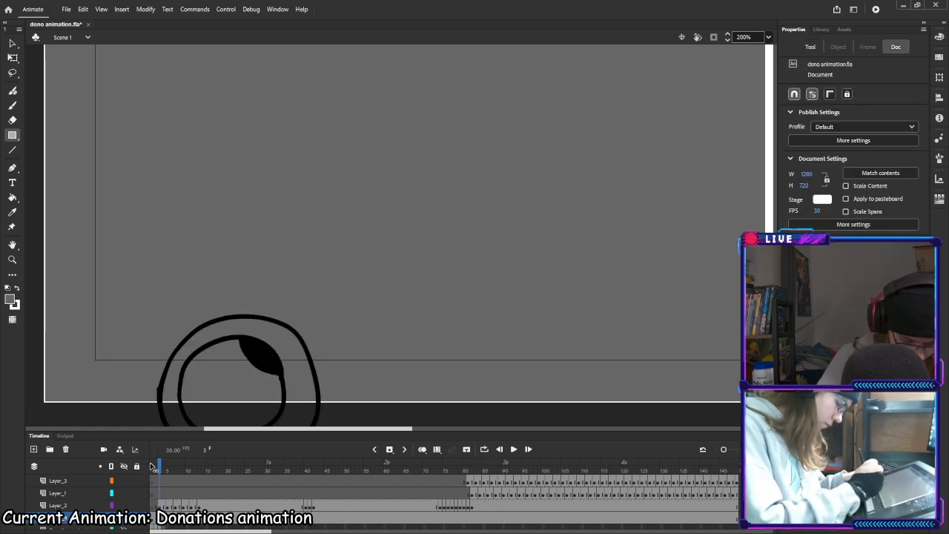
pyautogui.click(12, 197)
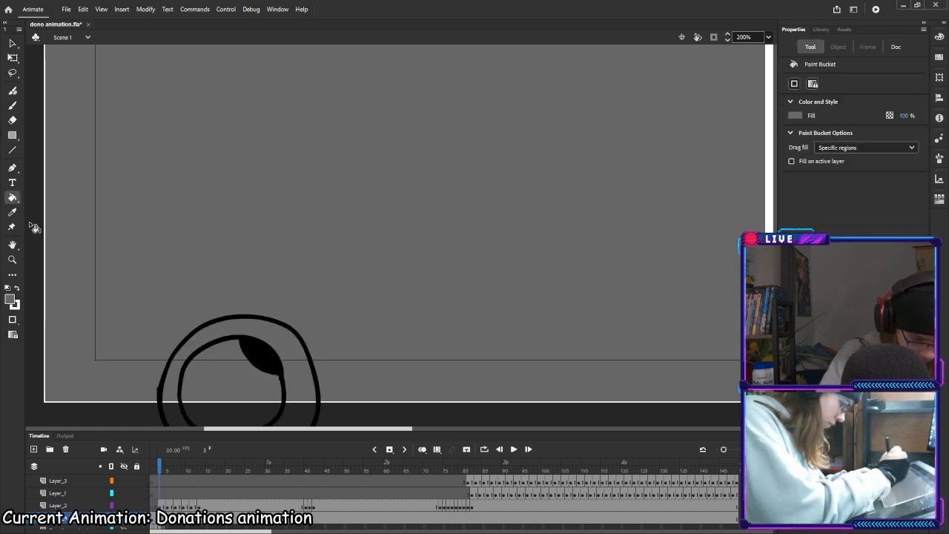
pyautogui.click(71, 508)
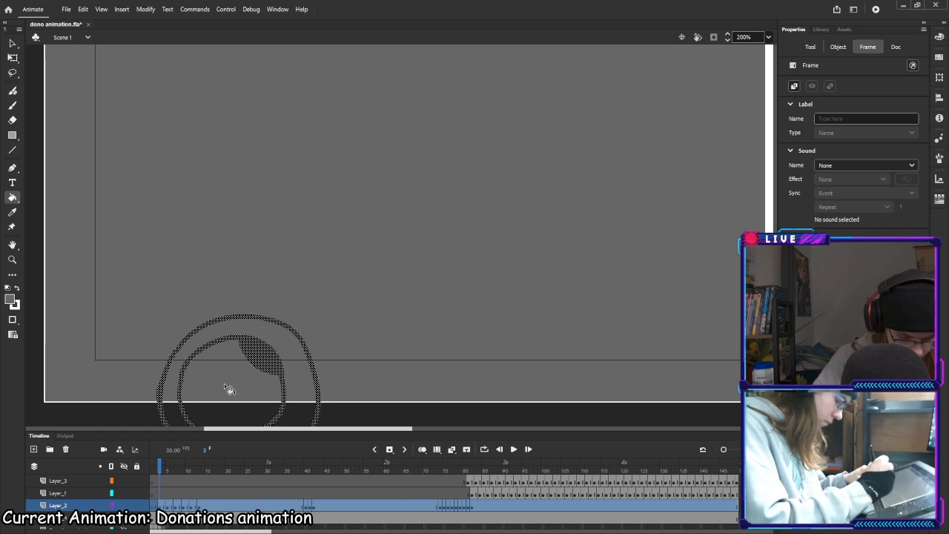
pyautogui.click(229, 390)
pyautogui.hotkey('ctrl', 'z')
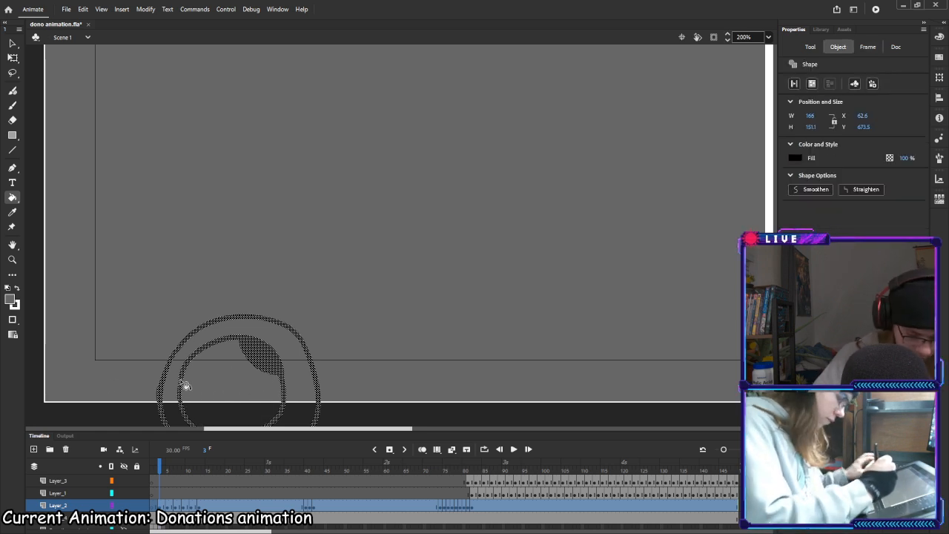
# Set the fill colour to white and undo the recolouring of the selected line drawing on frame 3
pyautogui.click(14, 304)
pyautogui.click(55, 369)
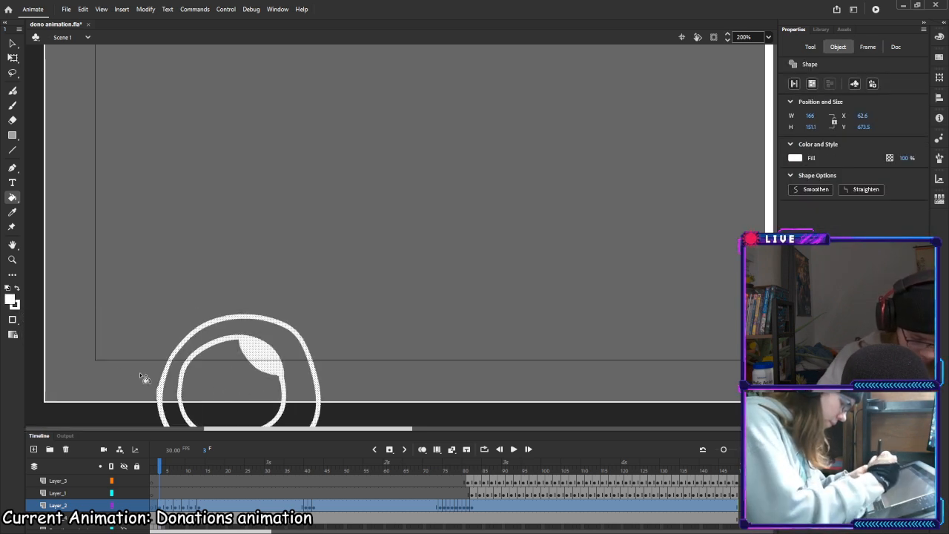
pyautogui.hotkey('ctrl', 'z')
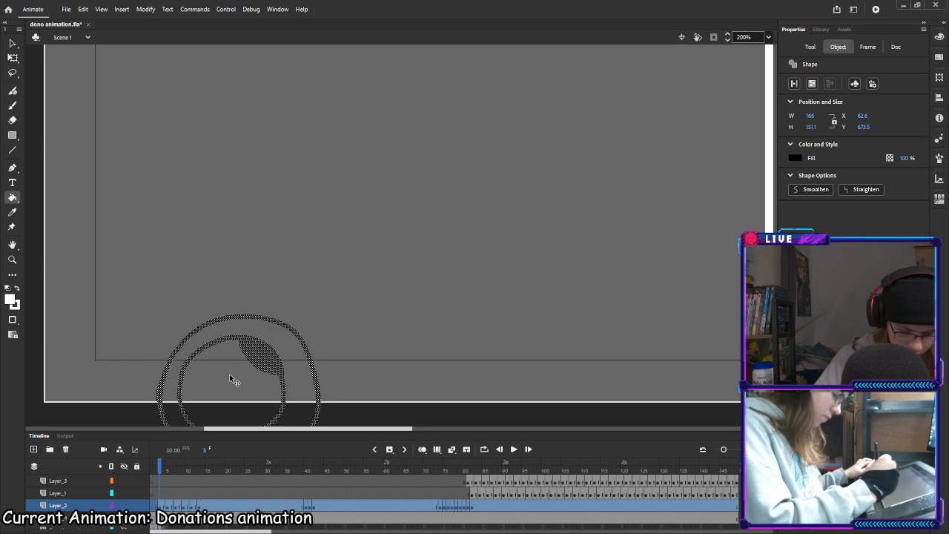
# Fill the inside of the eye white on the Layer_2 drawings between frames 3 and 13
pyautogui.click(234, 392)
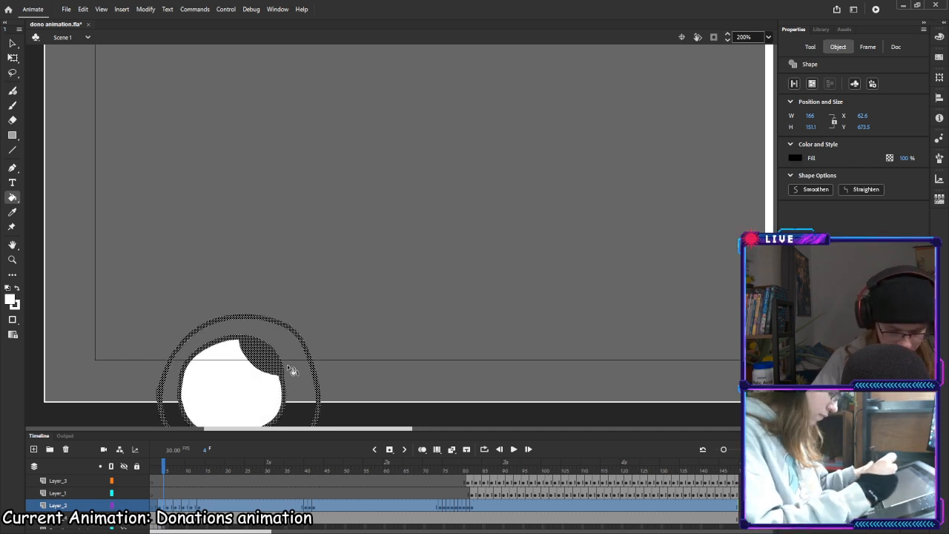
pyautogui.press('.')
pyautogui.press('.')
pyautogui.press('.')
pyautogui.click(306, 300)
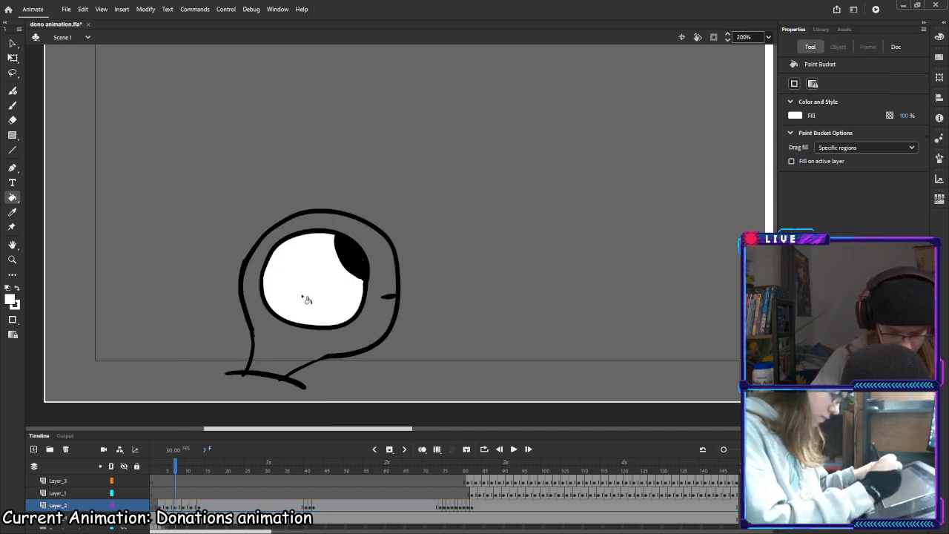
pyautogui.press('.')
pyautogui.press('.')
pyautogui.click(353, 286)
pyautogui.press('.')
pyautogui.press('.')
pyautogui.click(385, 271)
pyautogui.press('.')
pyautogui.press('.')
pyautogui.click(413, 267)
# Fill the inside of the eye white on the Layer_2 keyframes from frame 39 up to about frame 44
pyautogui.press('.')
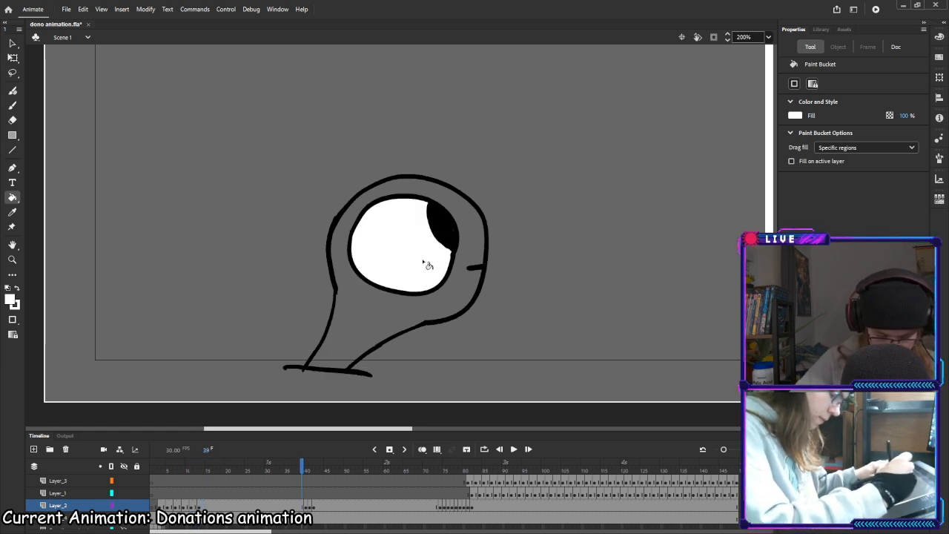
pyautogui.press('.')
pyautogui.click(415, 274)
pyautogui.press('.')
pyautogui.press('.')
pyautogui.click(416, 270)
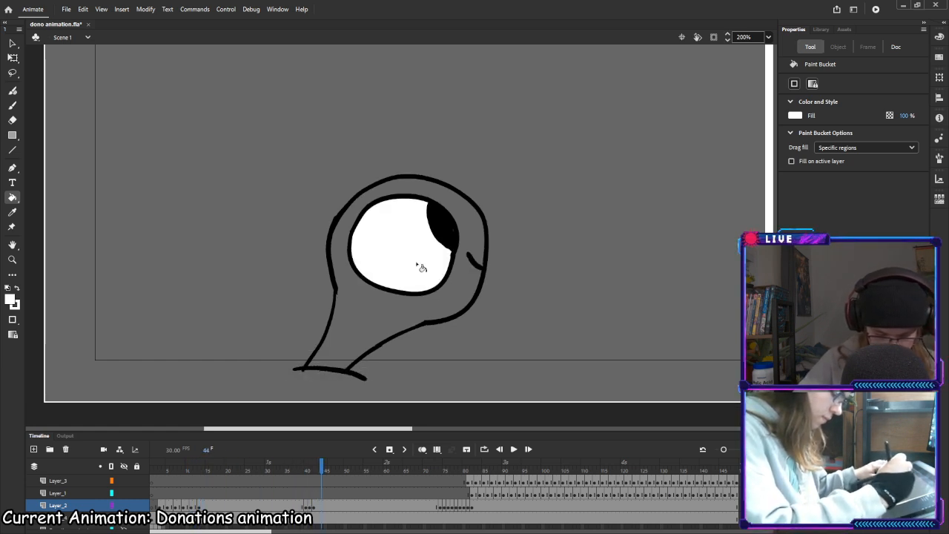
# Fill the inside of the eye white on the remaining Layer_2 drawings from frame 44 to about frame 82
pyautogui.press('.')
pyautogui.click(399, 258)
pyautogui.press('.')
pyautogui.press('.')
pyautogui.press('.')
pyautogui.press('.')
pyautogui.press('.')
pyautogui.press('.')
pyautogui.click(385, 204)
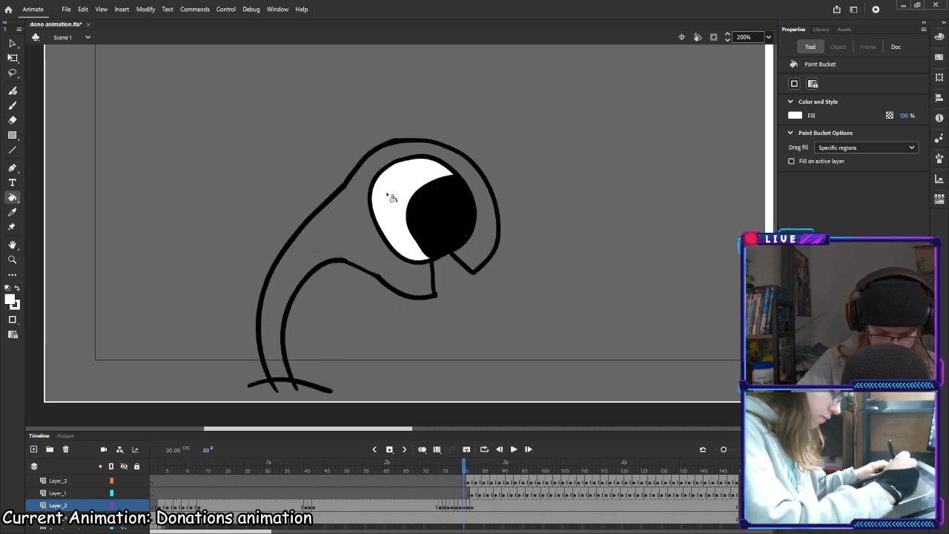
pyautogui.press('.')
pyautogui.press('.')
pyautogui.click(418, 178)
pyautogui.press('.')
# Step through frames 69 to 88 to check the white eye fills
pyautogui.press(',')
pyautogui.press(',')
pyautogui.press(',')
pyautogui.press(',')
pyautogui.press(',')
pyautogui.press(',')
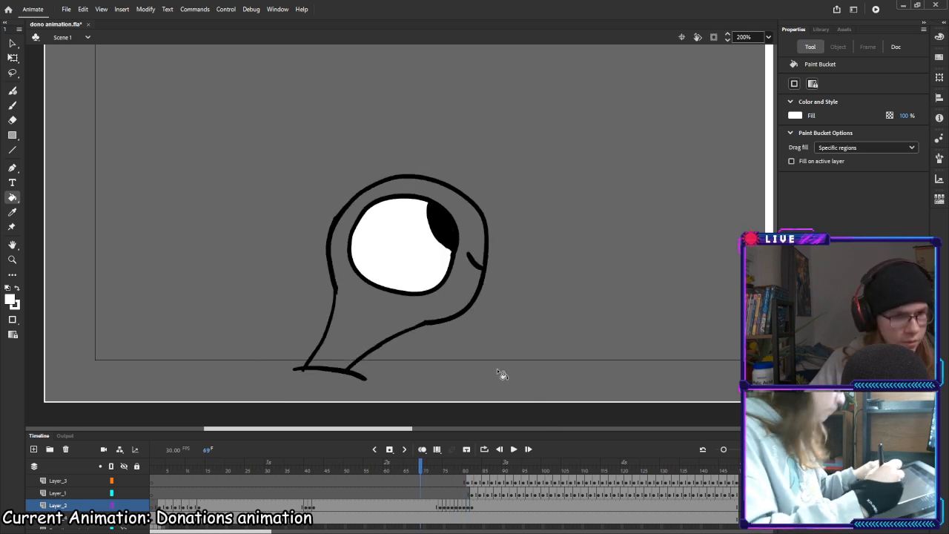
pyautogui.press('.')
pyautogui.press('.')
pyautogui.press('.')
pyautogui.press('.')
pyautogui.press('.')
pyautogui.press('.')
pyautogui.press('.')
pyautogui.press('.')
pyautogui.press('.')
pyautogui.press('.')
pyautogui.press('.')
pyautogui.press('.')
pyautogui.press('.')
pyautogui.press('.')
pyautogui.press('.')
pyautogui.press('.')
pyautogui.press('.')
pyautogui.press('.')
pyautogui.press('.')
pyautogui.press('.')
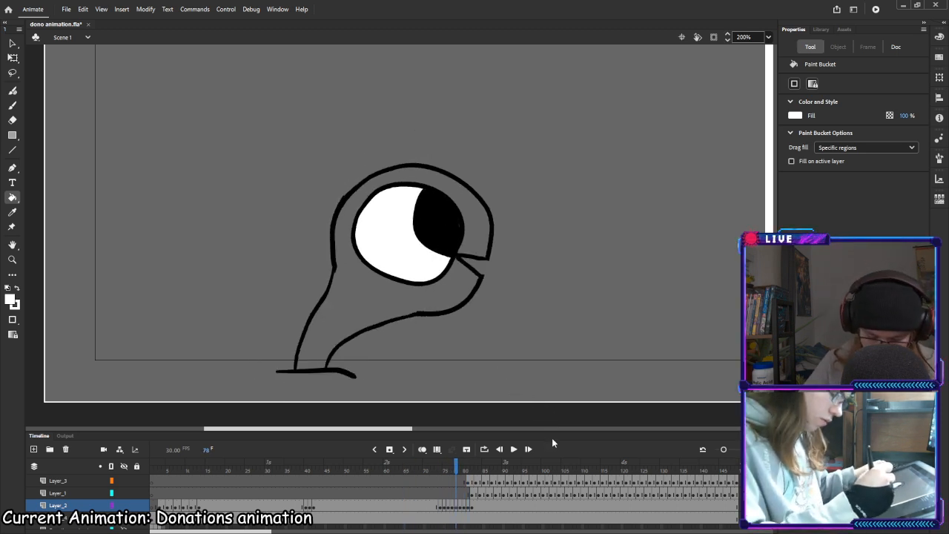
pyautogui.press('.')
pyautogui.press('.')
pyautogui.press('.')
pyautogui.press('.')
pyautogui.press('.')
pyautogui.press('.')
pyautogui.press('.')
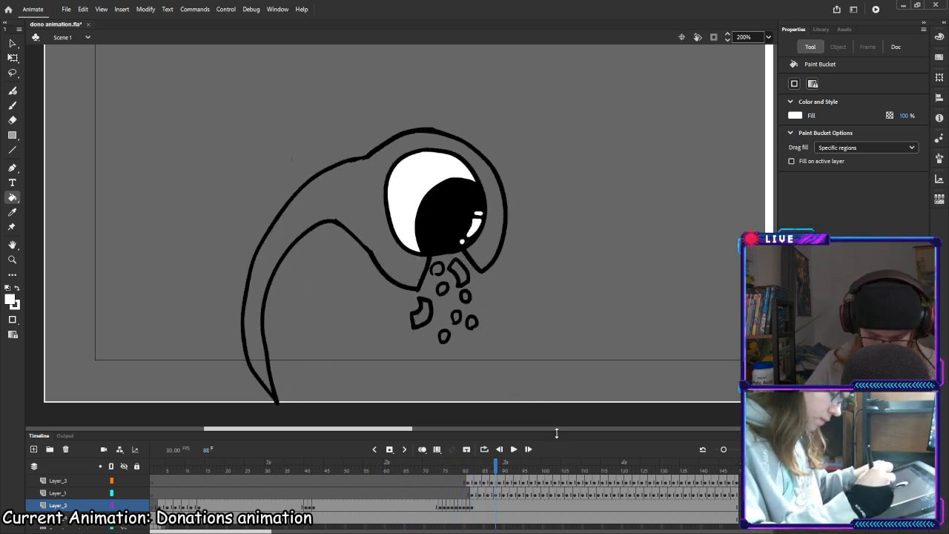
# Compare neighbouring frames around frame 88 to examine how the falling pieces below the mouth repeat
pyautogui.press(',')
pyautogui.press(',')
pyautogui.press(',')
pyautogui.press('.')
pyautogui.press('.')
pyautogui.press(',')
pyautogui.press(',')
pyautogui.press('.')
pyautogui.press('.')
pyautogui.press('.')
pyautogui.press('.')
pyautogui.press(',')
pyautogui.press(',')
pyautogui.press(',')
pyautogui.press(',')
pyautogui.press(',')
pyautogui.press('.')
pyautogui.press('.')
pyautogui.press('.')
pyautogui.press('.')
pyautogui.press(',')
pyautogui.press(',')
# Remove the Layer_3 frames of the falling pieces from frame 93 through frame 149
pyautogui.click(517, 483)
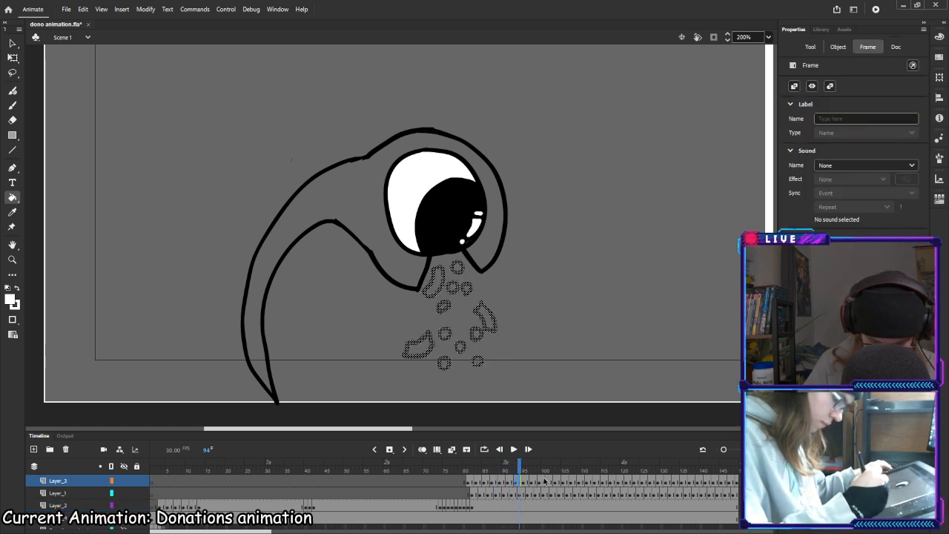
pyautogui.keyDown('shift'); pyautogui.click(738, 483); pyautogui.keyUp('shift')
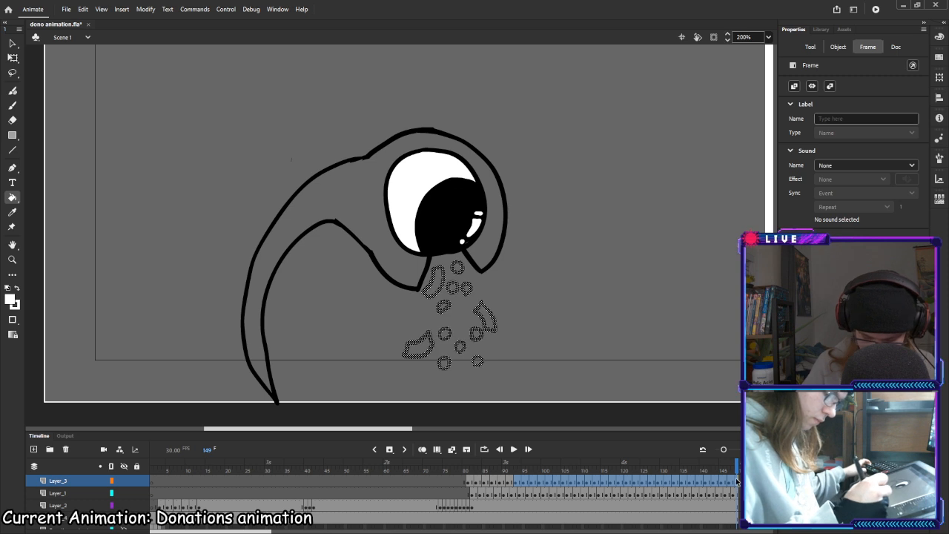
pyautogui.hotkey('shift', 'F5')
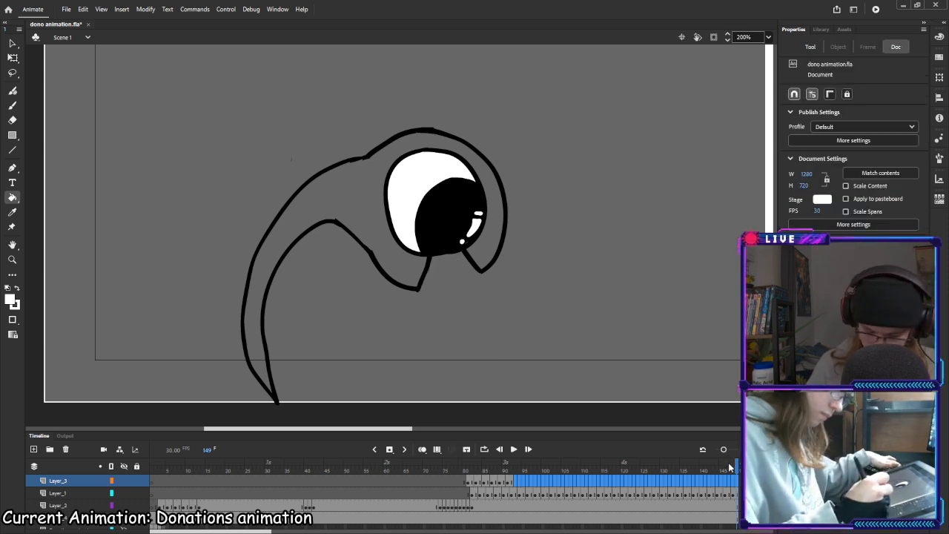
pyautogui.click(517, 484)
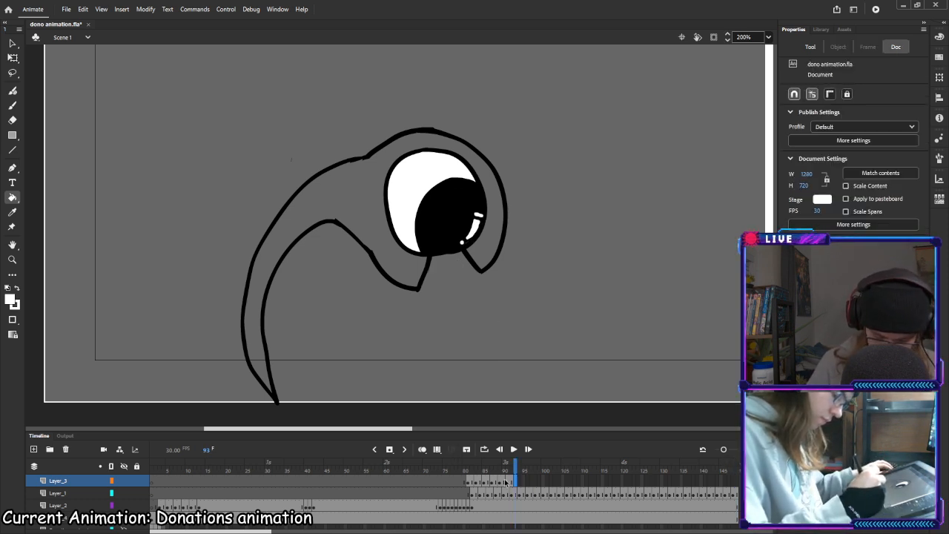
pyautogui.click(503, 483)
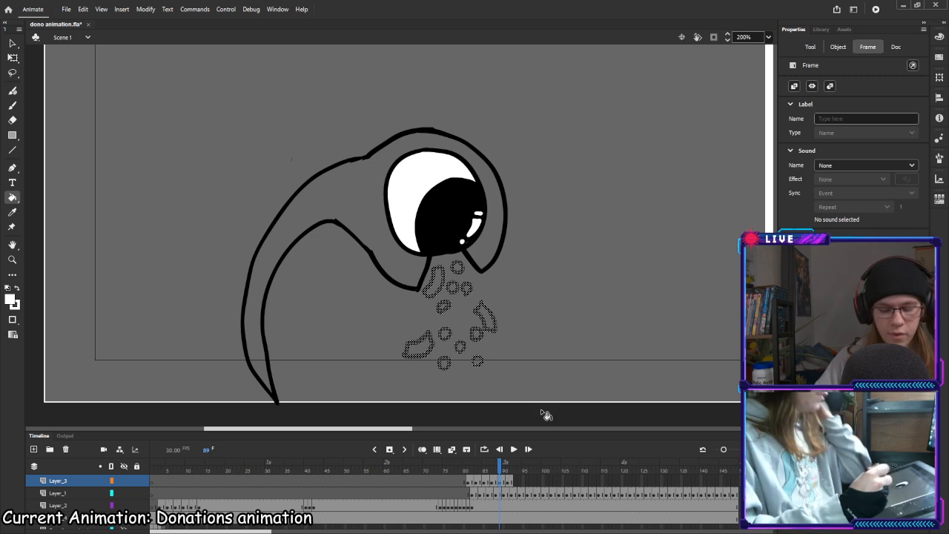
# Set the fill colour to light grey, go to frame 3, and undo a trial fill around the eye
pyautogui.moveTo(500, 467)
pyautogui.mouseDown()
pyautogui.moveTo(480, 467)
pyautogui.moveTo(502, 465)
pyautogui.mouseUp()
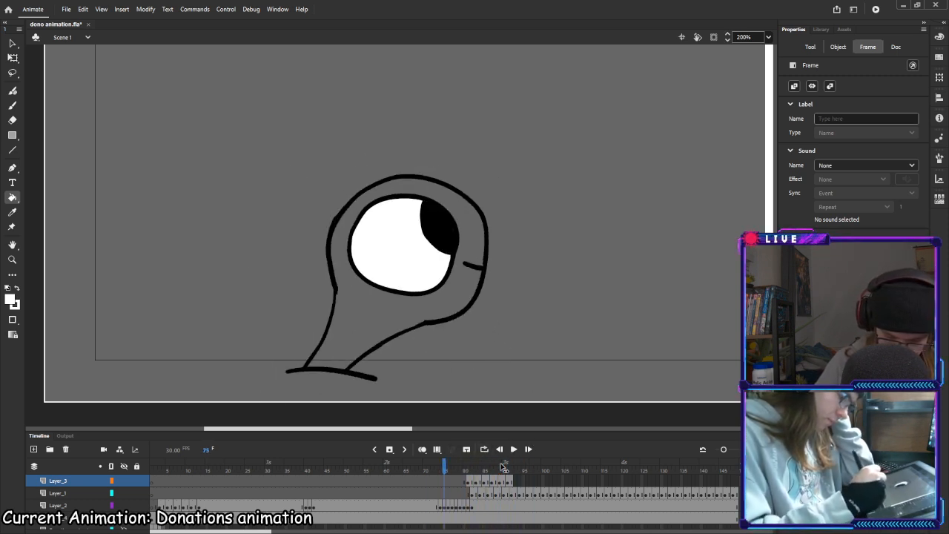
pyautogui.click(11, 301)
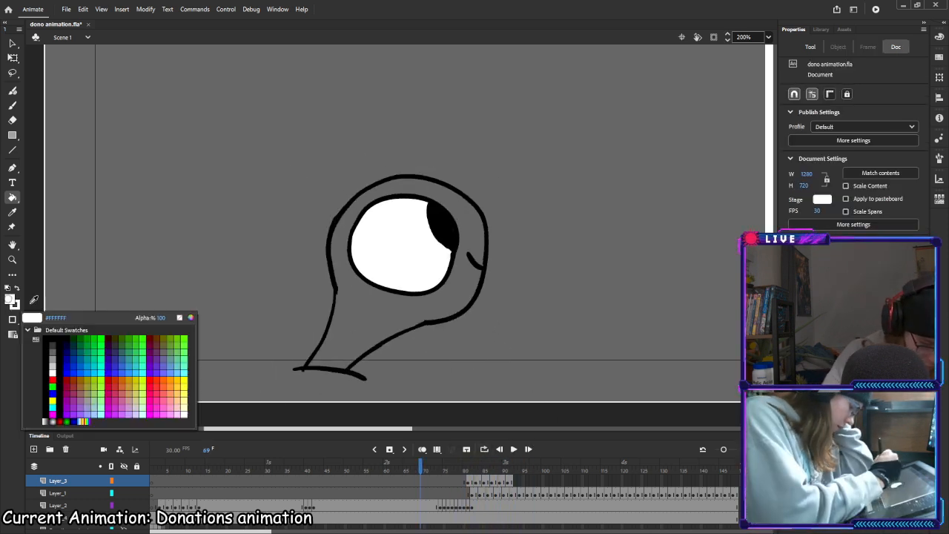
pyautogui.click(55, 375)
pyautogui.moveTo(424, 467); pyautogui.dragTo(159, 468)
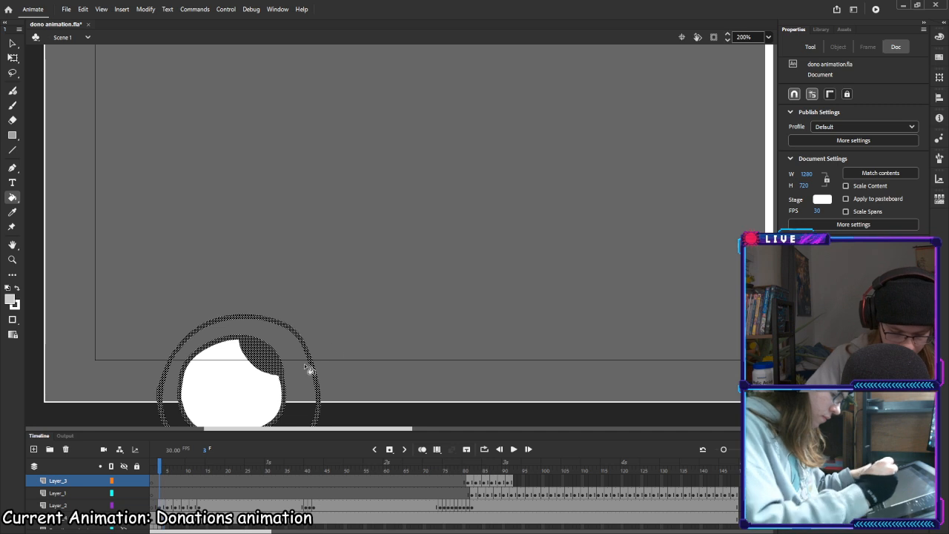
pyautogui.click(294, 349)
pyautogui.hotkey('ctrl', 'z')
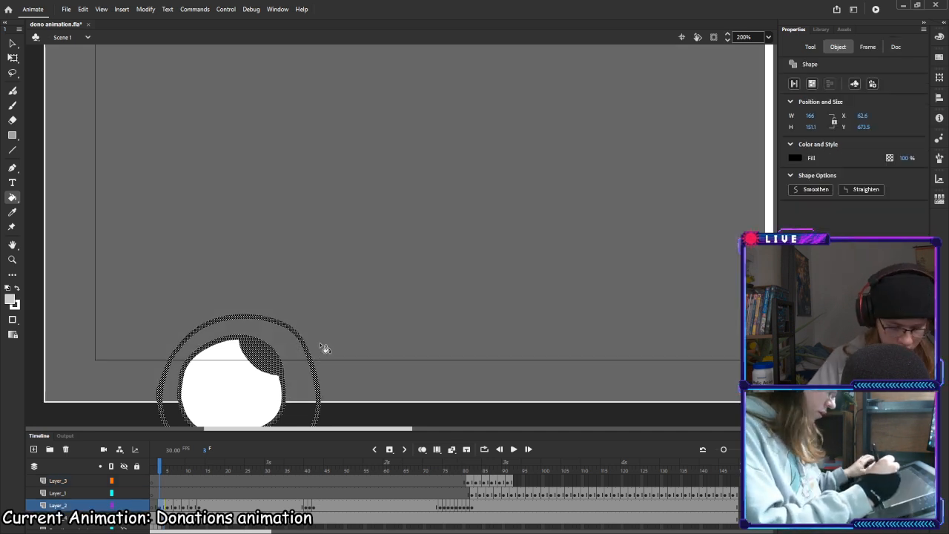
# Fill the body around the eye light grey on the Layer_2 drawings between frames 3 and 13
pyautogui.press('space')
pyautogui.moveTo(407, 402); pyautogui.dragTo(416, 325)
pyautogui.click(313, 307)
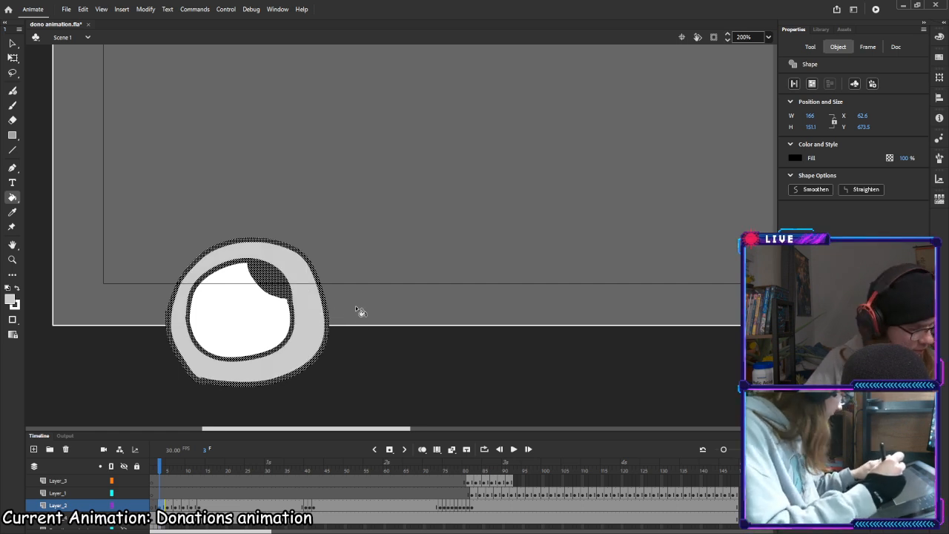
pyautogui.press('.')
pyautogui.press('.')
pyautogui.press('.')
pyautogui.press('.')
pyautogui.click(380, 248)
pyautogui.press('.')
pyautogui.press('.')
pyautogui.click(430, 224)
pyautogui.press('.')
pyautogui.press('.')
pyautogui.click(462, 212)
pyautogui.press('.')
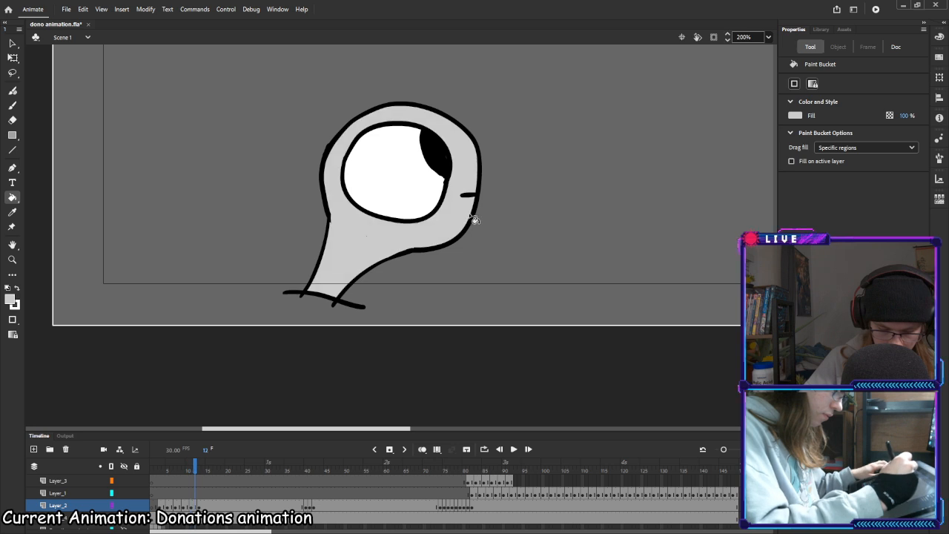
pyautogui.press('.')
pyautogui.click(467, 216)
# Fill the body around the eye light grey on the Layer_2 drawings around frames 39 to 41
pyautogui.press('.')
pyautogui.press('.')
pyautogui.press('.')
pyautogui.press('.')
pyautogui.press('.')
pyautogui.press('.')
pyautogui.press('.')
pyautogui.press('.')
pyautogui.press('.')
pyautogui.press('.')
pyautogui.press('.')
pyautogui.press('.')
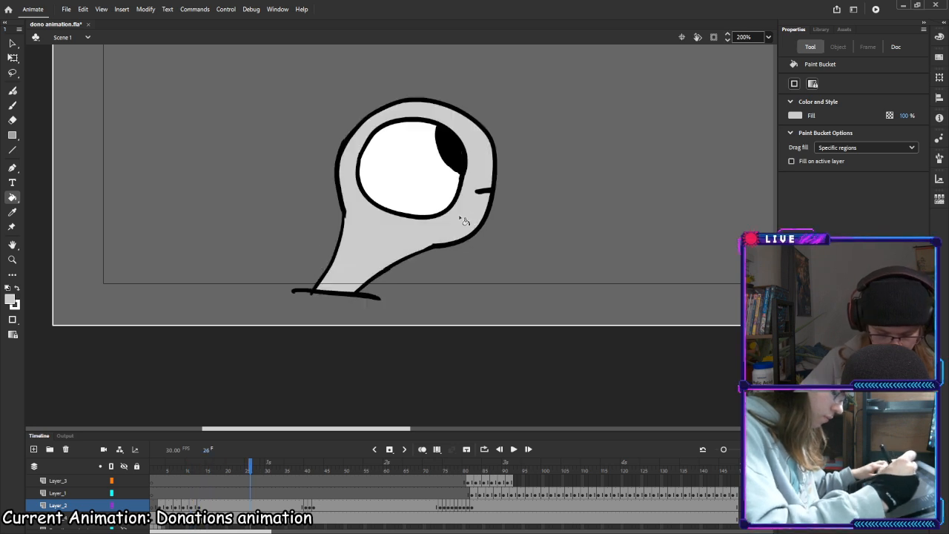
pyautogui.press('.')
pyautogui.press('.')
pyautogui.press('.')
pyautogui.press('.')
pyautogui.press('.')
pyautogui.press('.')
pyautogui.press('.')
pyautogui.press('.')
pyautogui.press('.')
pyautogui.press('.')
pyautogui.press('.')
pyautogui.press('.')
pyautogui.press('.')
pyautogui.press('.')
pyautogui.press('.')
pyautogui.press('.')
pyautogui.click(468, 215)
pyautogui.press('.')
pyautogui.click(469, 215)
# Fill the body around the eye light grey on the Layer_2 drawings between frames 73 and 82
pyautogui.press('.')
pyautogui.press('.')
pyautogui.press('.')
pyautogui.press('.')
pyautogui.press('.')
pyautogui.press('.')
pyautogui.press('.')
pyautogui.press('.')
pyautogui.press('.')
pyautogui.press('.')
pyautogui.press('.')
pyautogui.press('.')
pyautogui.press('.')
pyautogui.press('.')
pyautogui.press('.')
pyautogui.press('.')
pyautogui.press('.')
pyautogui.press('.')
pyautogui.press('.')
pyautogui.press('.')
pyautogui.press('.')
pyautogui.press('.')
pyautogui.press('.')
pyautogui.press('.')
pyautogui.press('.')
pyautogui.press('.')
pyautogui.press('.')
pyautogui.press('.')
pyautogui.press('.')
pyautogui.press('.')
pyautogui.click(470, 215)
pyautogui.press('.')
pyautogui.click(472, 217)
pyautogui.press('.')
pyautogui.press('.')
pyautogui.press('.')
pyautogui.press('.')
pyautogui.press('.')
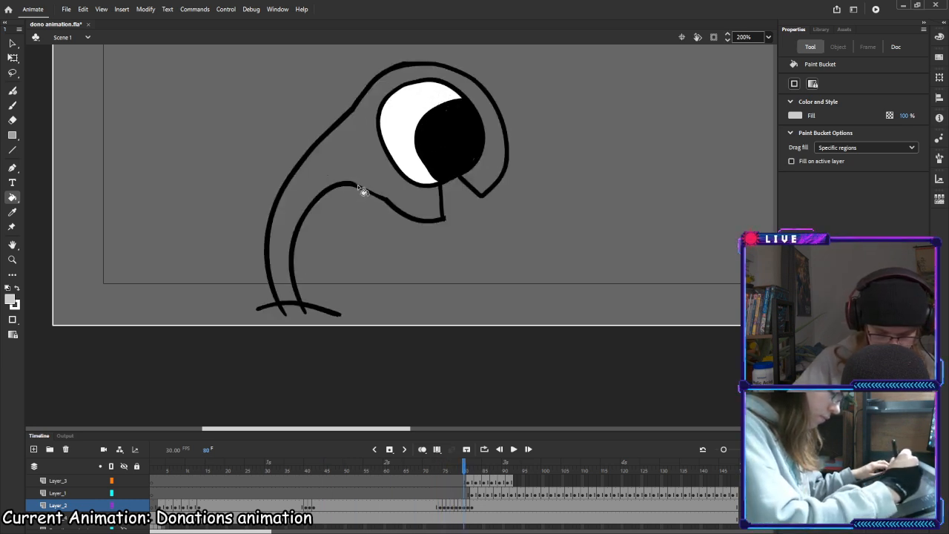
pyautogui.click(371, 158)
pyautogui.press('.')
pyautogui.click(371, 131)
pyautogui.press('.')
pyautogui.click(379, 115)
# Move back and forth through the frames around 82 to examine the body colouring and the falling pieces
pyautogui.press('.')
pyautogui.press('.')
pyautogui.press('.')
pyautogui.press('.')
pyautogui.press('.')
pyautogui.press('.')
pyautogui.press('.')
pyautogui.press(',')
pyautogui.press(',')
pyautogui.press(',')
pyautogui.press(',')
pyautogui.press(',')
pyautogui.press(',')
pyautogui.press(',')
pyautogui.press(',')
pyautogui.press('.')
pyautogui.press('.')
pyautogui.press(',')
pyautogui.press(',')
pyautogui.press('.')
pyautogui.press('.')
pyautogui.press(',')
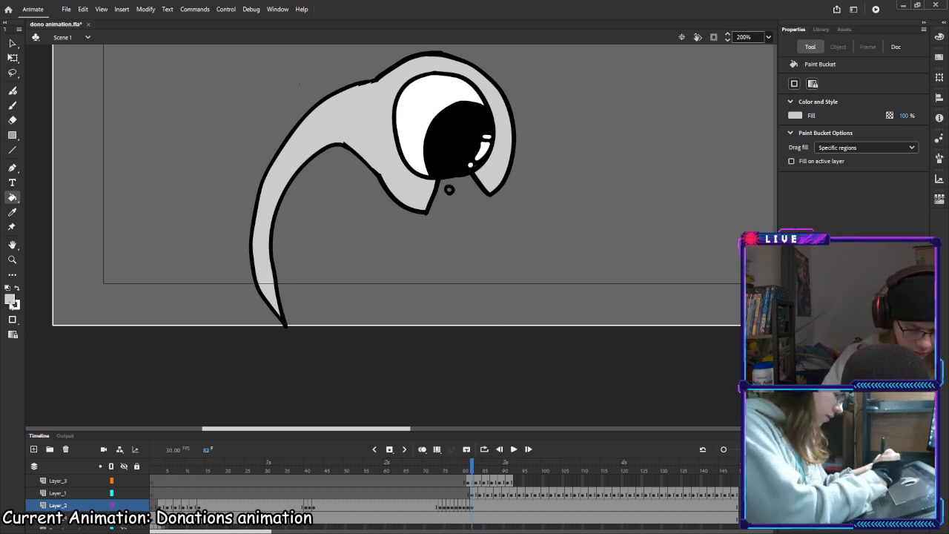
# Set the fill colour to yellow and fill the small round piece below the mouth at frame 82
pyautogui.click(10, 301)
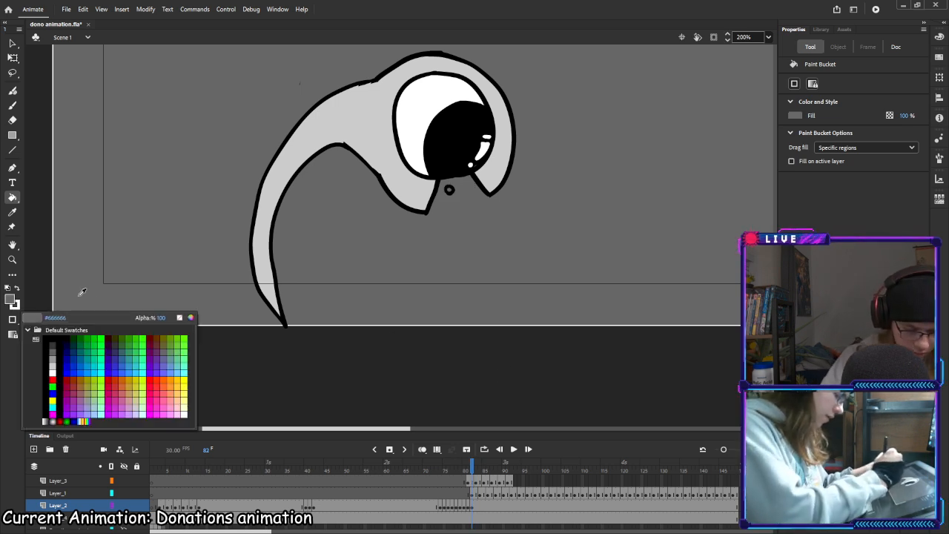
pyautogui.click(186, 382)
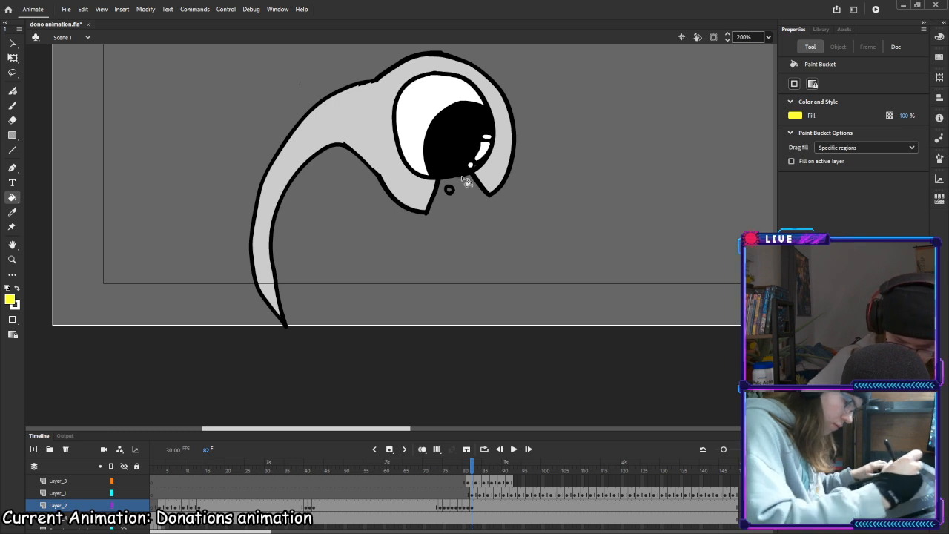
pyautogui.press('.')
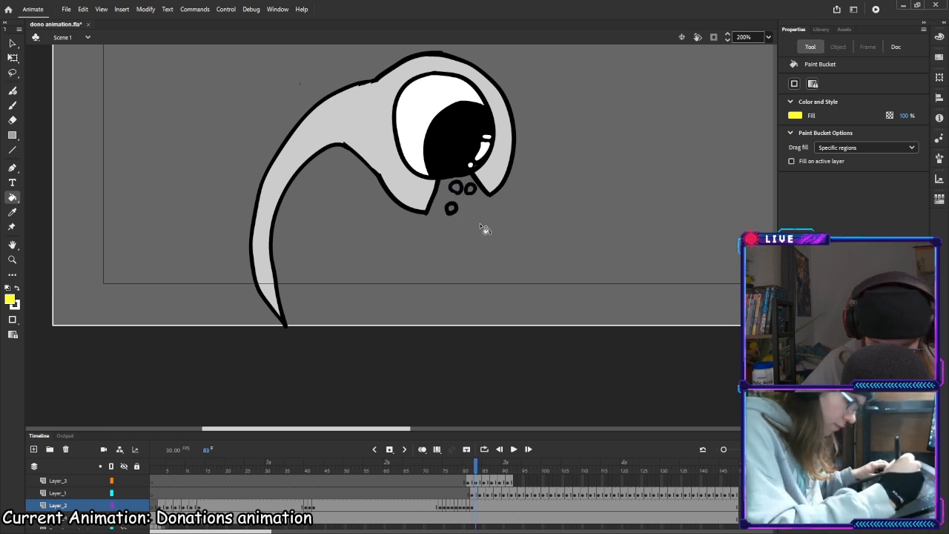
pyautogui.press('.')
pyautogui.press('.')
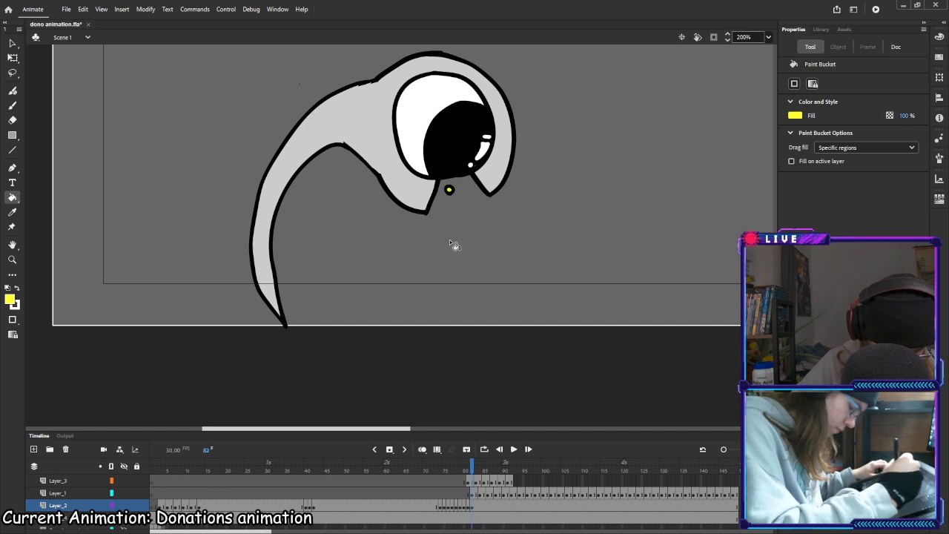
# Select Layer_3 and fill the three round falling pieces yellow on the frame 83 drawing
pyautogui.click(96, 483)
pyautogui.press('.')
pyautogui.click(451, 207)
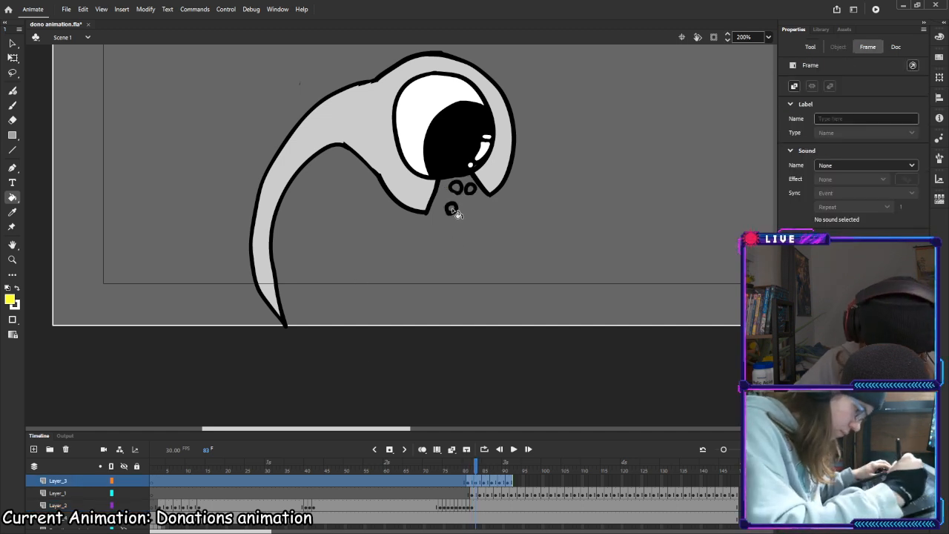
pyautogui.click(456, 187)
pyautogui.click(470, 188)
pyautogui.press('.')
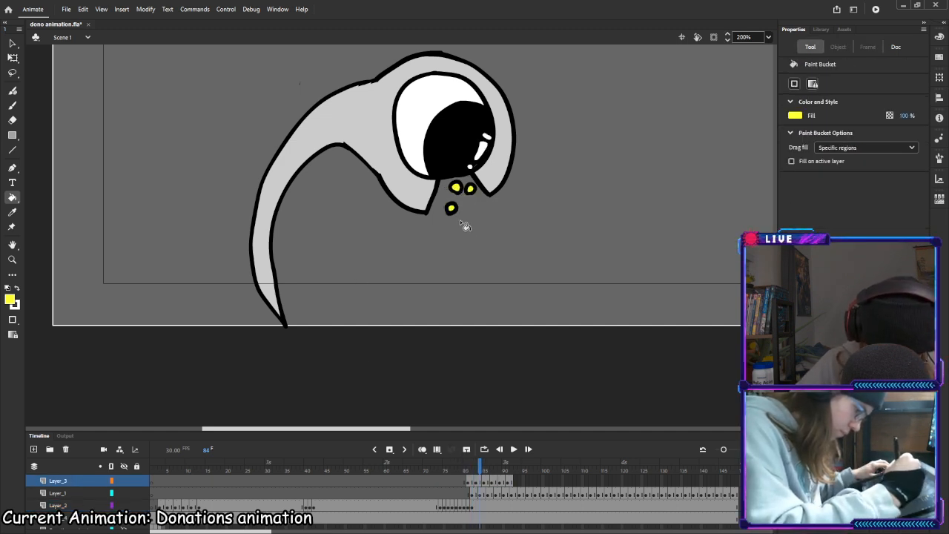
# Fill the four round falling pieces yellow at frame 85, undoing a trial fill of the curved piece
pyautogui.press('.')
pyautogui.click(451, 230)
pyautogui.click(444, 205)
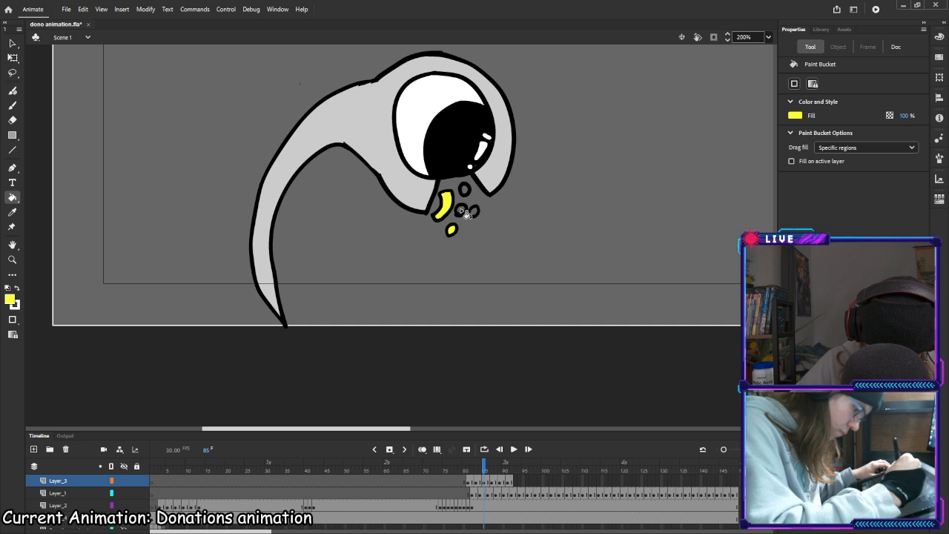
pyautogui.hotkey('ctrl', 'z')
pyautogui.click(475, 212)
pyautogui.click(460, 210)
pyautogui.click(464, 190)
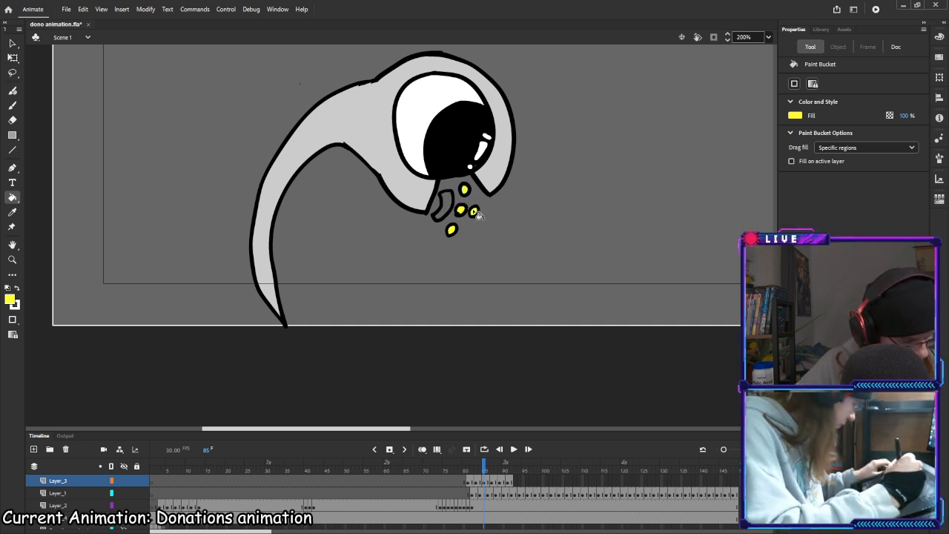
# Fill the five lower round falling pieces yellow on the frame 87 drawing
pyautogui.press('.')
pyautogui.press('.')
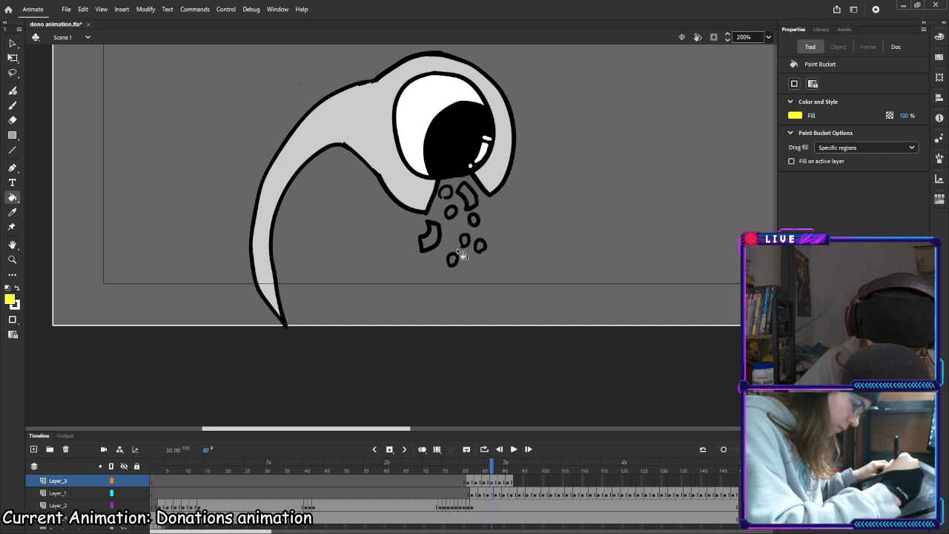
pyautogui.click(451, 259)
pyautogui.click(465, 240)
pyautogui.click(481, 246)
pyautogui.click(474, 220)
pyautogui.click(451, 213)
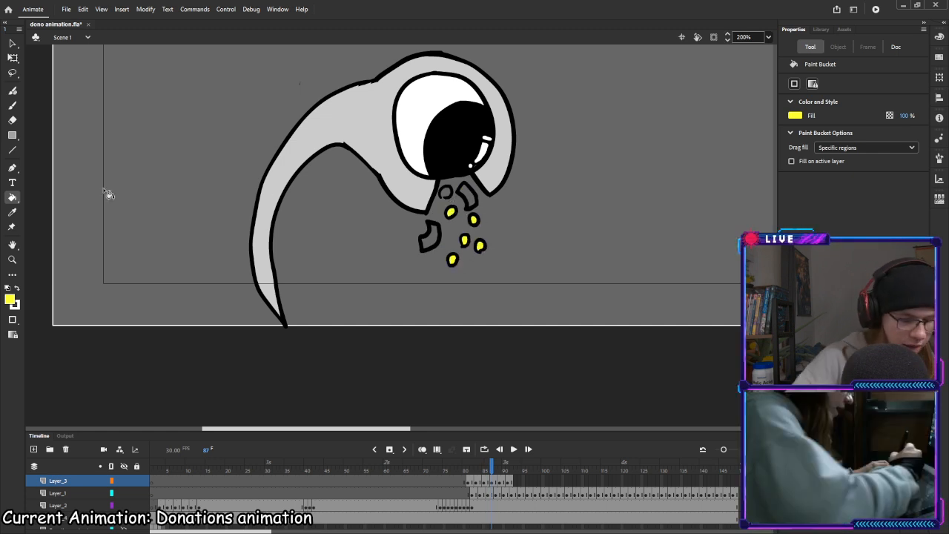
# Patch the outline of the round piece nearest the mouth with the black Classic Brush at frame 87, and fill the piece yellow
pyautogui.click(12, 105)
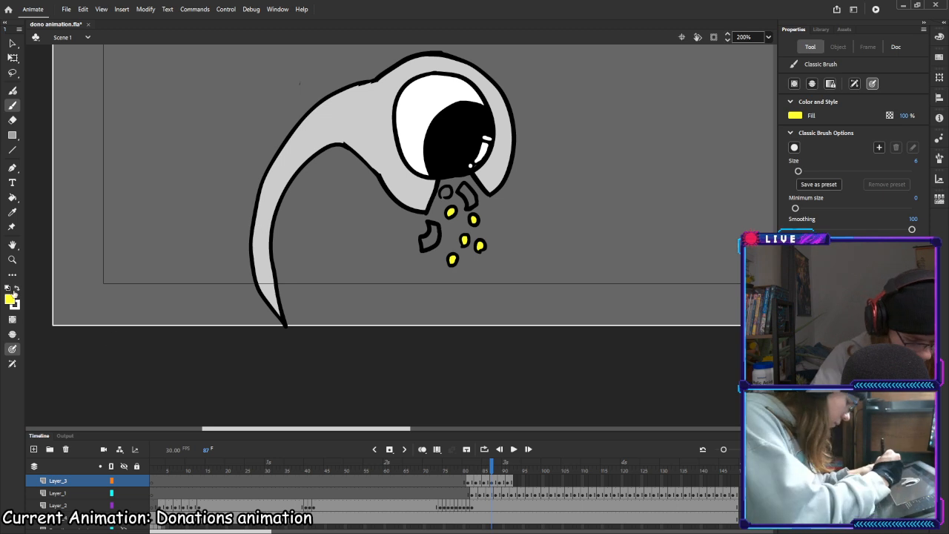
pyautogui.click(12, 299)
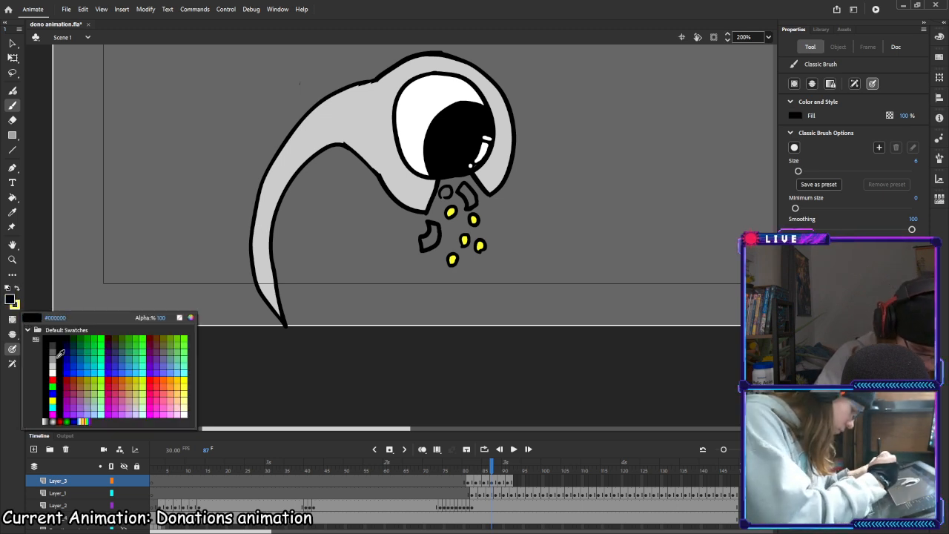
pyautogui.click(53, 335)
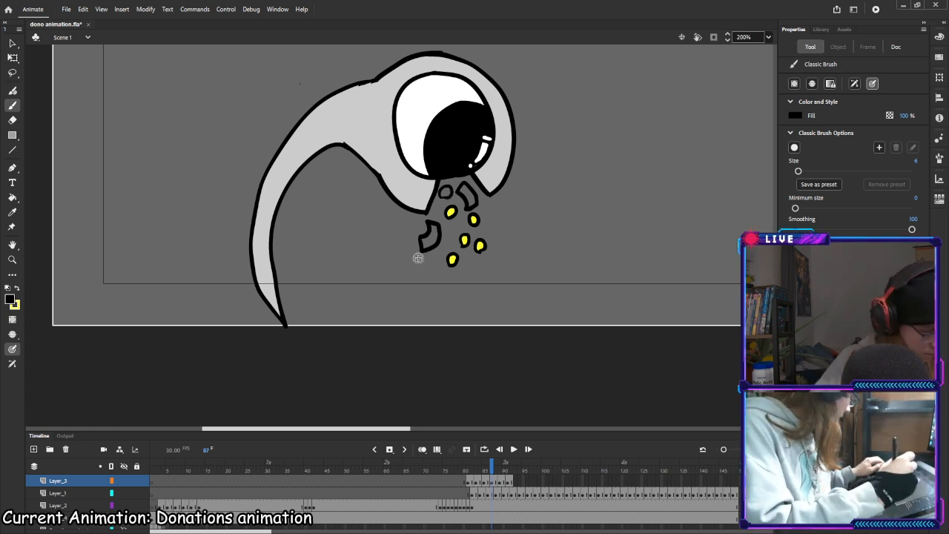
pyautogui.click(12, 197)
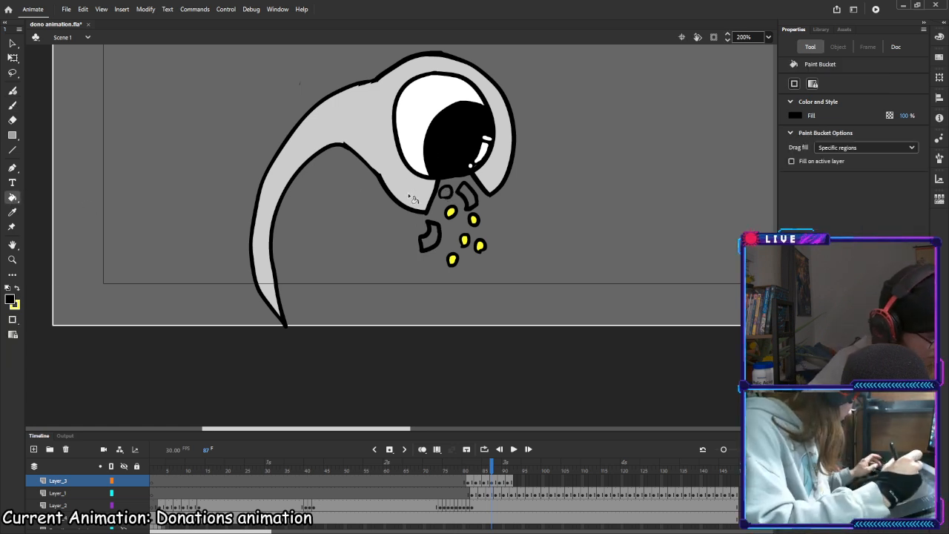
pyautogui.press('x')
pyautogui.press('b')
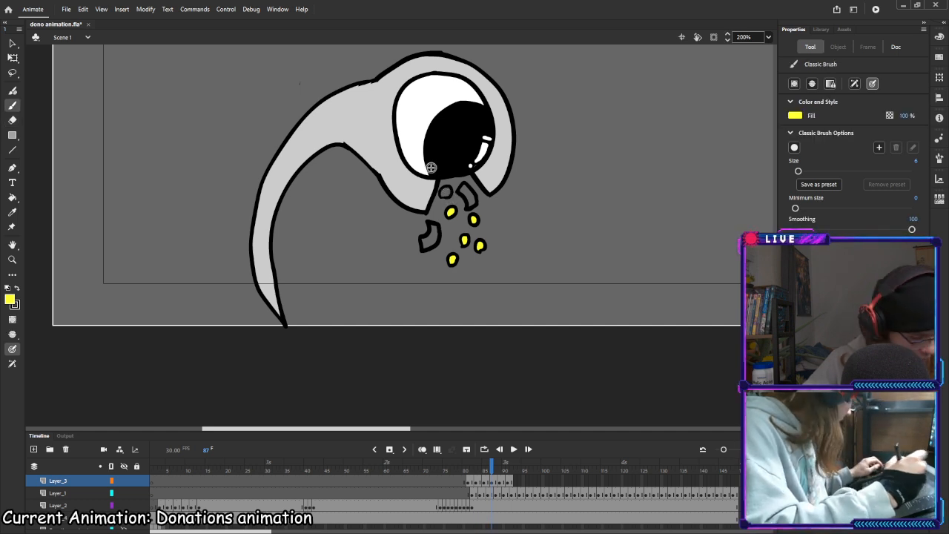
pyautogui.click(13, 198)
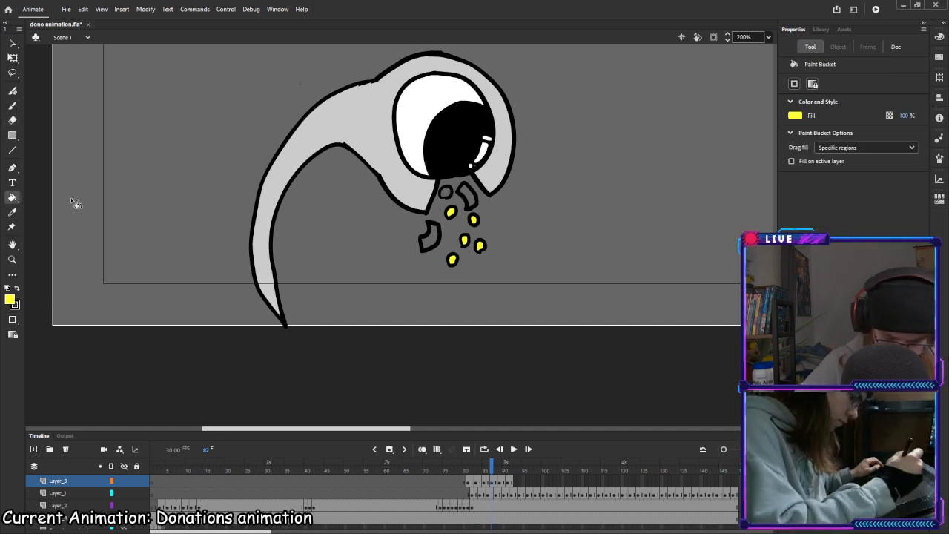
pyautogui.click(448, 194)
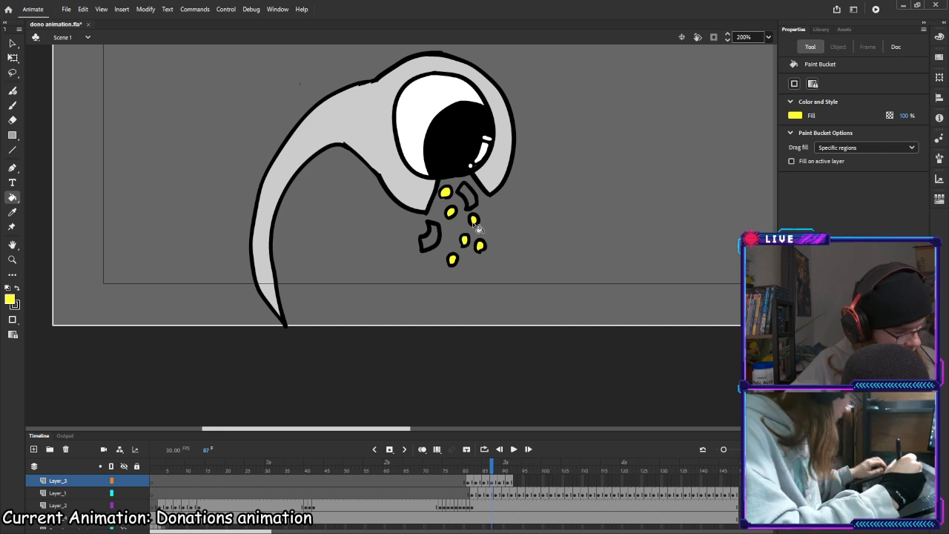
# Fill the closed round falling pieces yellow on the frame 89 drawing, undoing one stray fill
pyautogui.press('.')
pyautogui.press('.')
pyautogui.click(452, 288)
pyautogui.click(489, 287)
pyautogui.hotkey('ctrl', 'z')
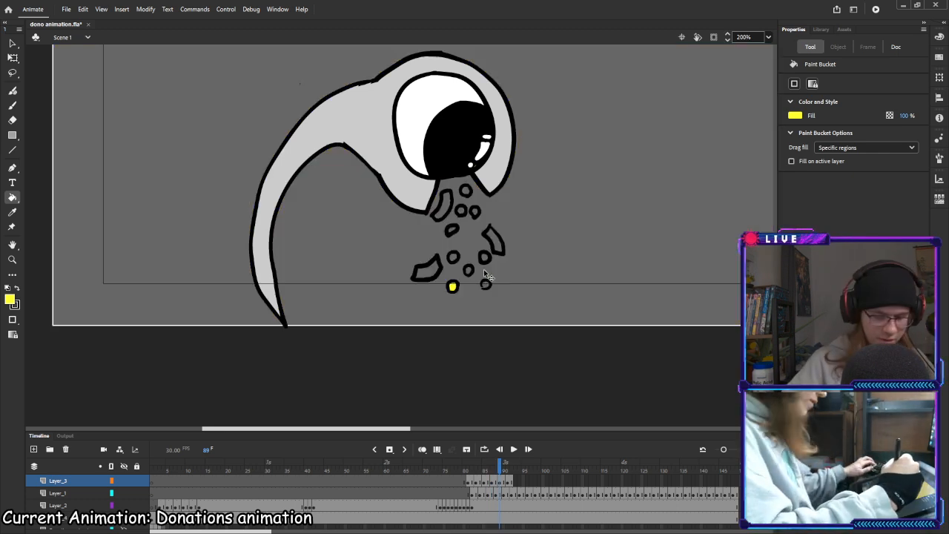
pyautogui.click(484, 257)
pyautogui.click(469, 271)
pyautogui.click(453, 258)
pyautogui.click(453, 231)
pyautogui.click(461, 211)
pyautogui.click(476, 213)
pyautogui.click(466, 191)
pyautogui.press('.')
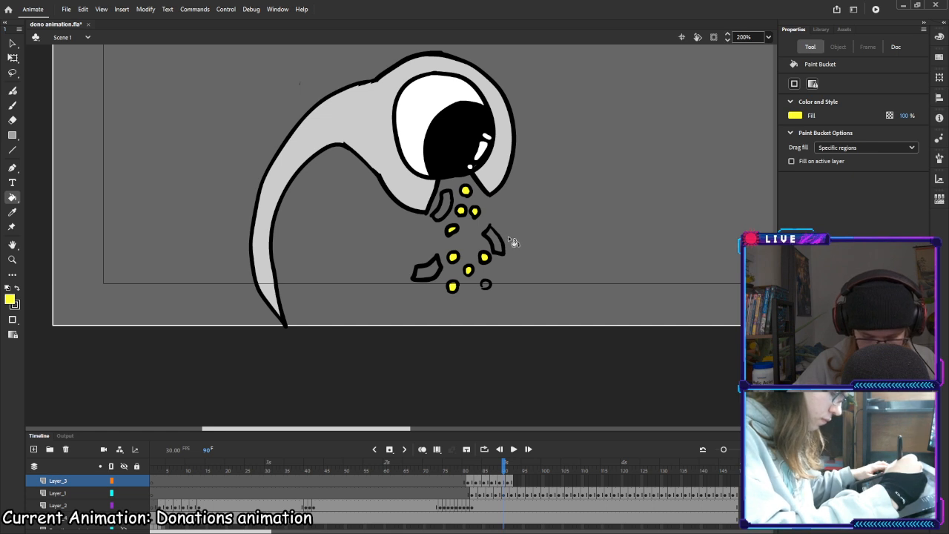
# Fill the round falling pieces yellow on the frame 91 drawing
pyautogui.press('.')
pyautogui.click(472, 287)
pyautogui.click(486, 271)
pyautogui.click(452, 260)
pyautogui.click(465, 241)
pyautogui.click(479, 246)
pyautogui.click(452, 214)
pyautogui.click(445, 193)
# Return to frame 90, patch the outline of the lowest unfilled round piece with the black Classic Brush, and fill it yellow
pyautogui.press(',')
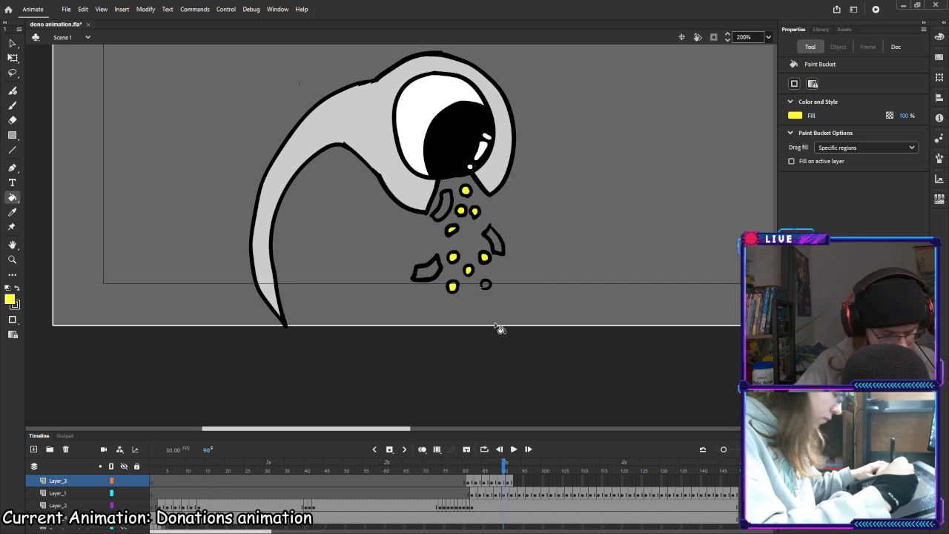
pyautogui.press('b')
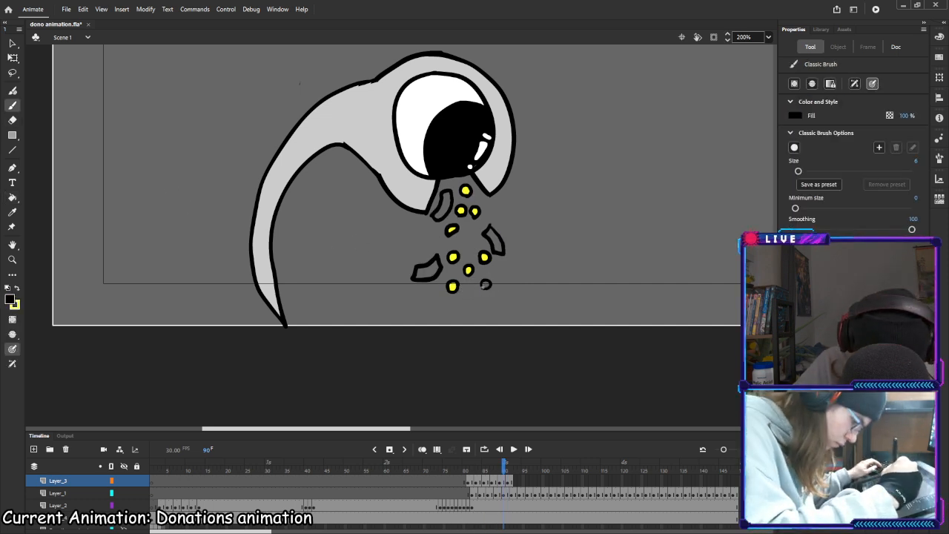
pyautogui.click(12, 197)
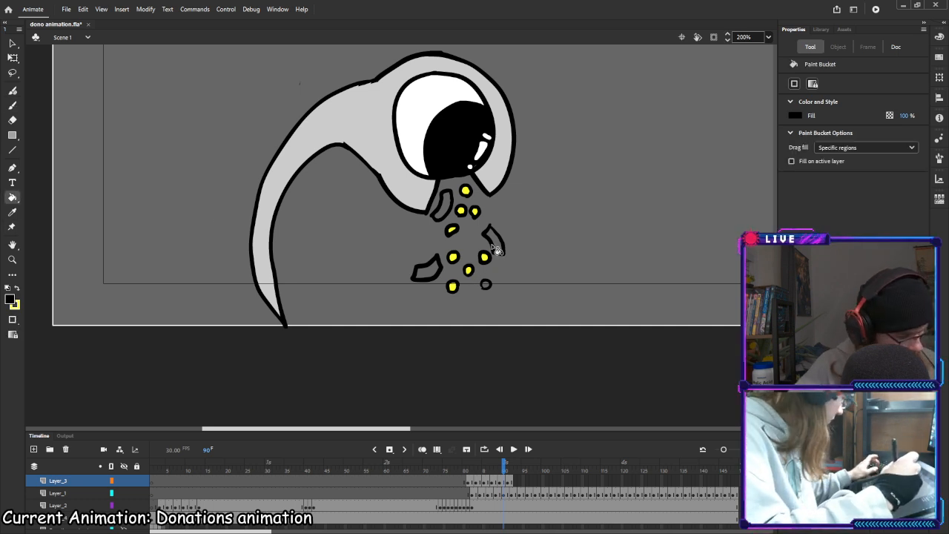
pyautogui.press('x')
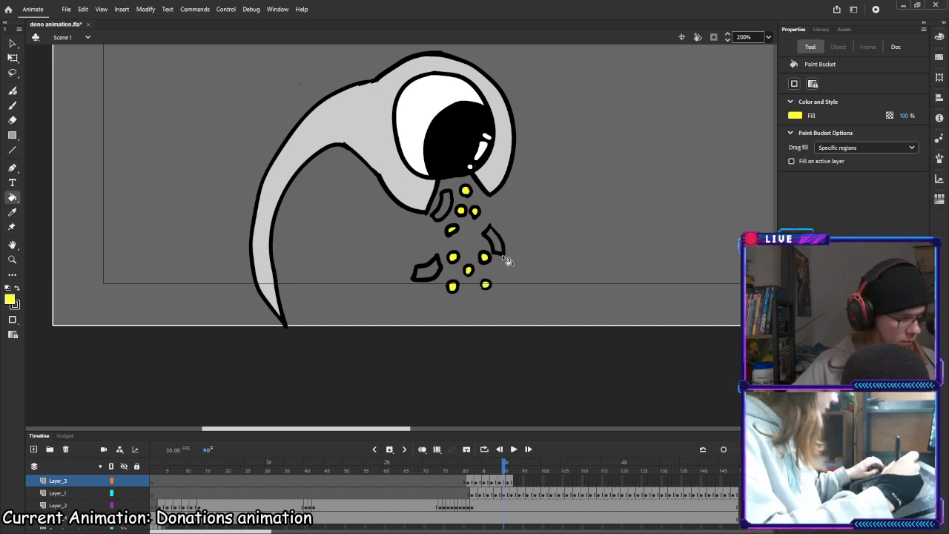
# Switch the Paint Bucket fill colour to green and fill the three curved falling pieces on the frame 90 drawing
pyautogui.click(9, 299)
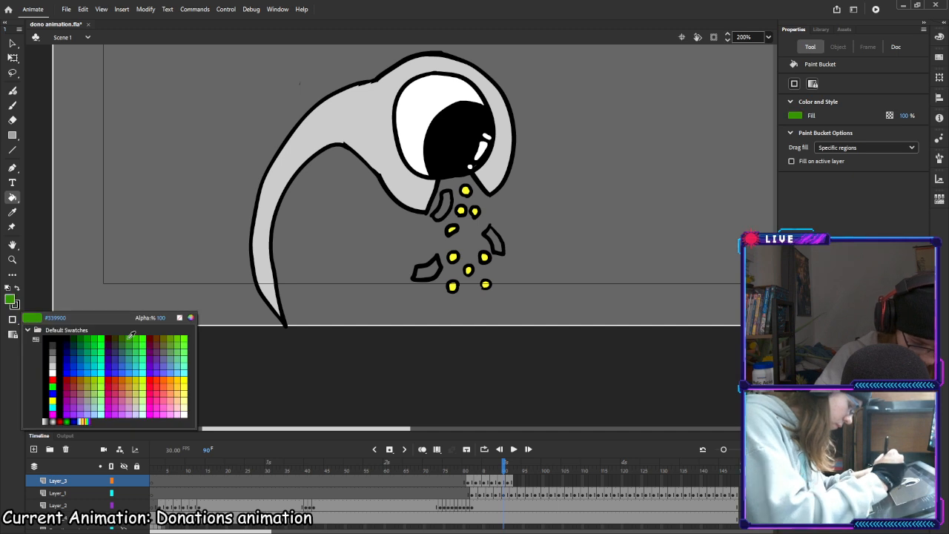
pyautogui.click(88, 339)
pyautogui.click(443, 208)
pyautogui.click(494, 241)
pyautogui.click(434, 273)
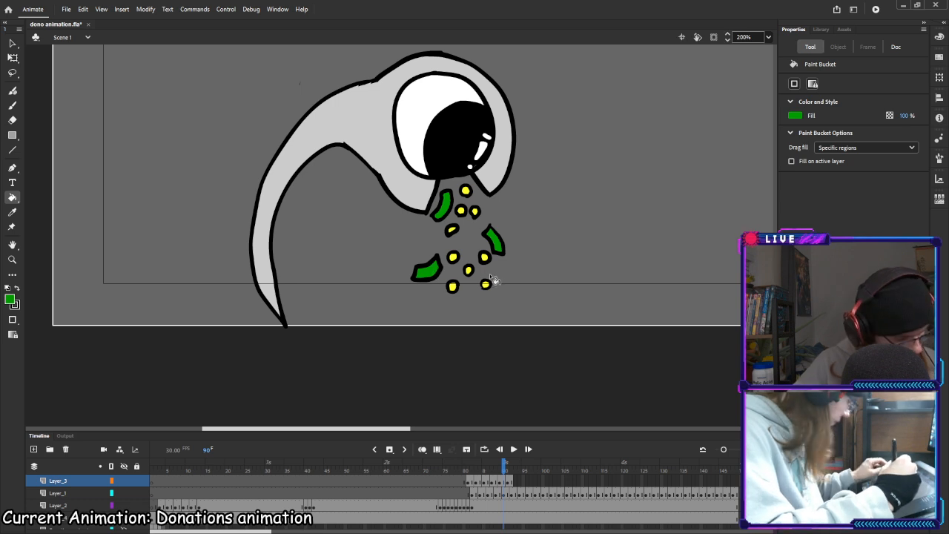
# Fill the three curved falling pieces green on the frame 91 drawing
pyautogui.press('.')
pyautogui.click(505, 283)
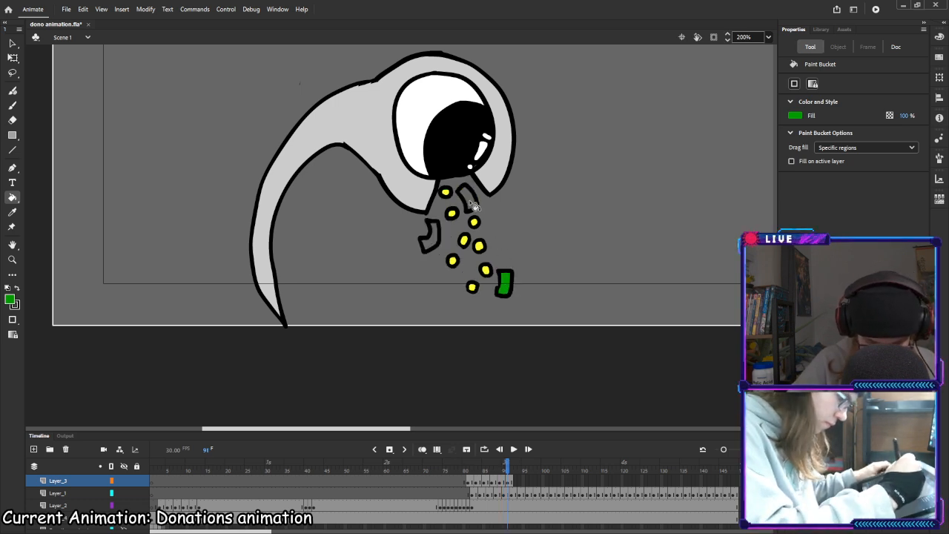
pyautogui.click(469, 199)
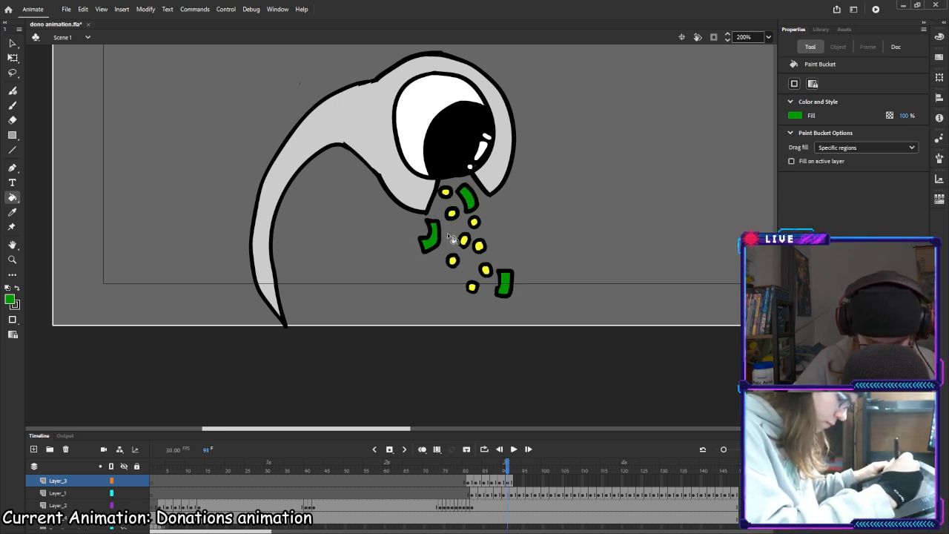
# Go back frame by frame to frame 85, filling the unfilled curved falling pieces green on the earlier drawings
pyautogui.press(',')
pyautogui.press(',')
pyautogui.press(',')
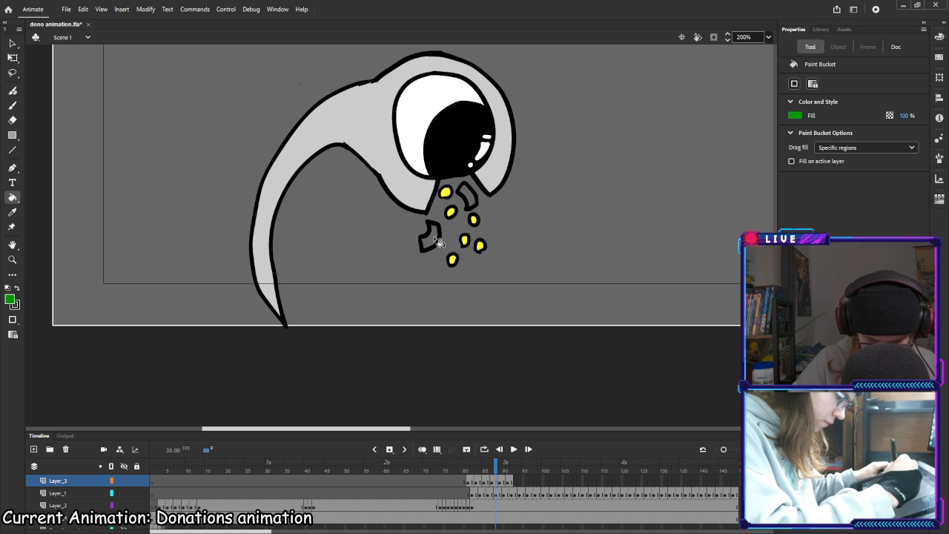
pyautogui.press(',')
pyautogui.press(',')
pyautogui.press(',')
pyautogui.press(',')
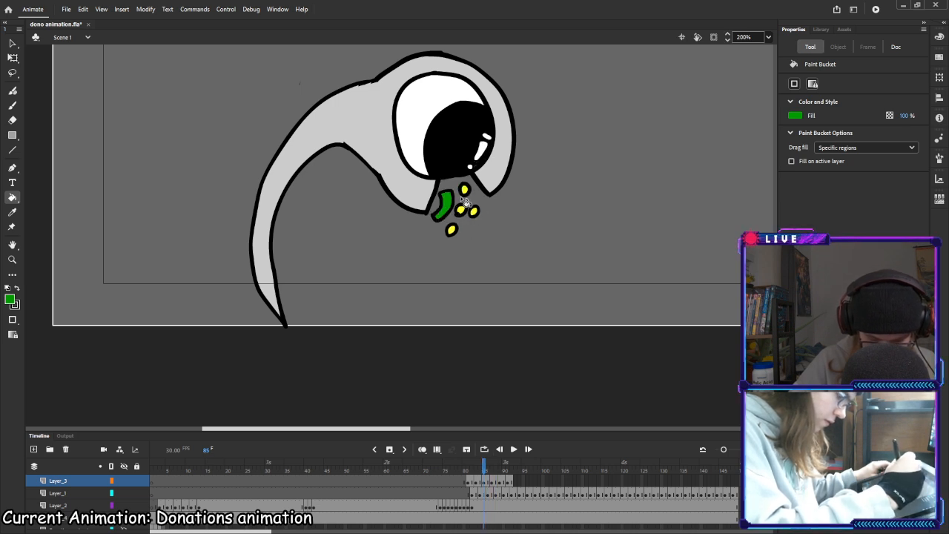
# Step back and forth through the early falling-piece frames up to frame 88 to check that every piece is coloured
pyautogui.press(',')
pyautogui.press(',')
pyautogui.press(',')
pyautogui.press('.')
pyautogui.press('.')
pyautogui.press('.')
pyautogui.press('.')
pyautogui.press('.')
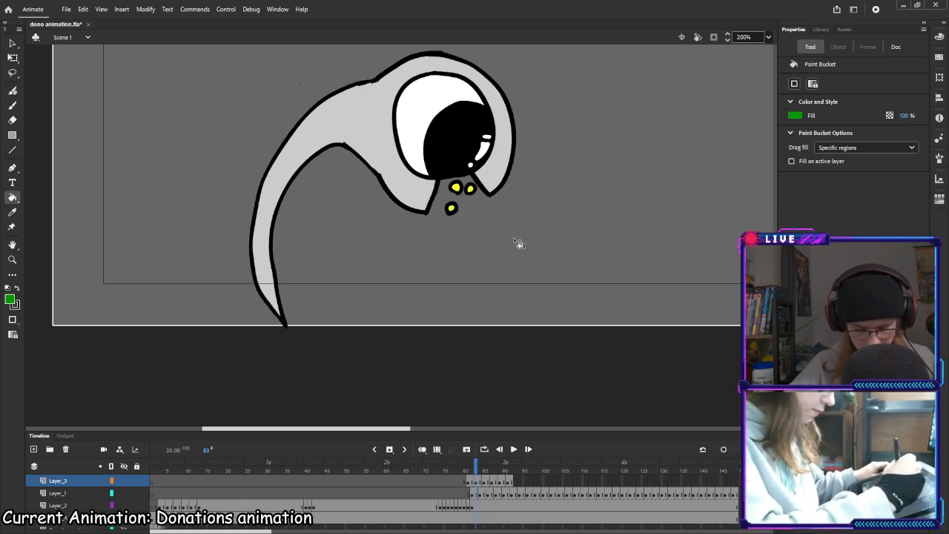
pyautogui.press('.')
pyautogui.press('.')
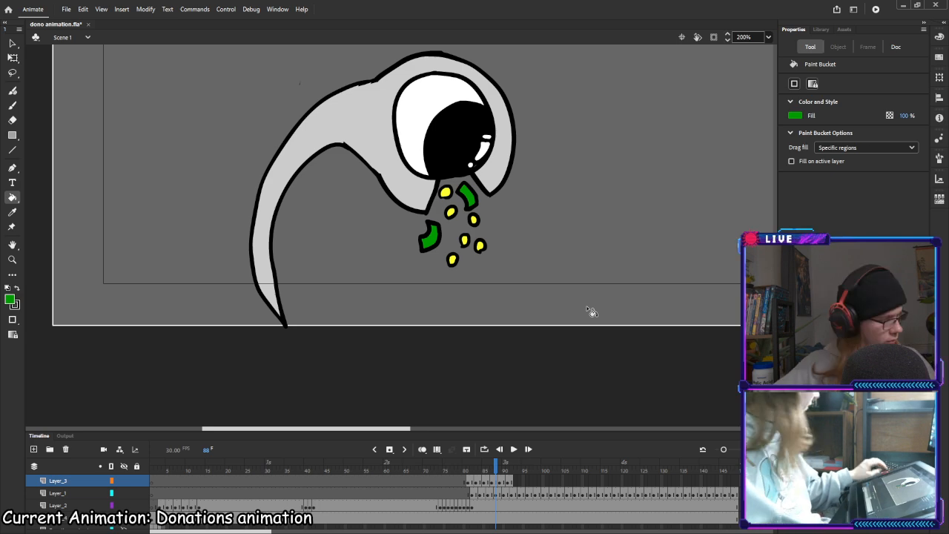
# Copy frames 89 to 92 of Layer_3, which hold the full stream of falling pieces
pyautogui.click(498, 483)
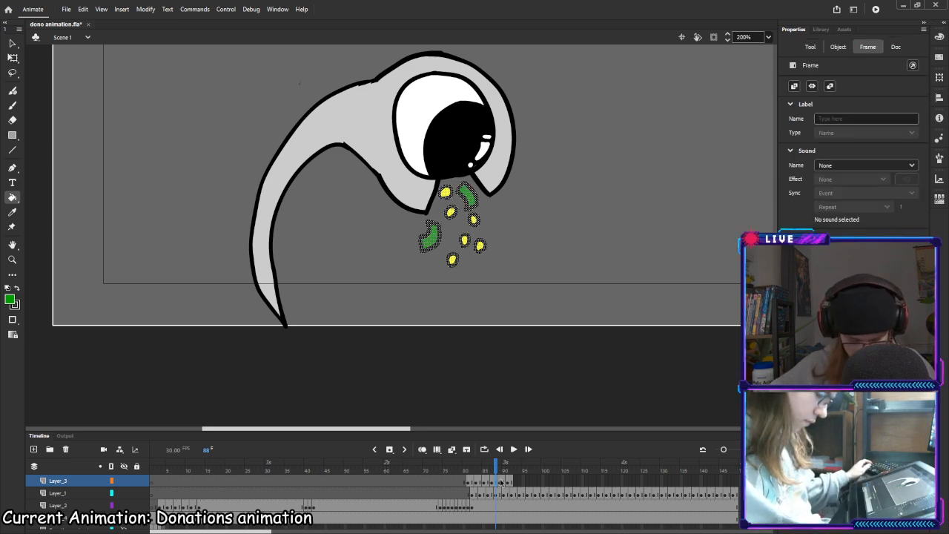
pyautogui.click(500, 484)
pyautogui.click(511, 482)
pyautogui.rightClick(511, 483)
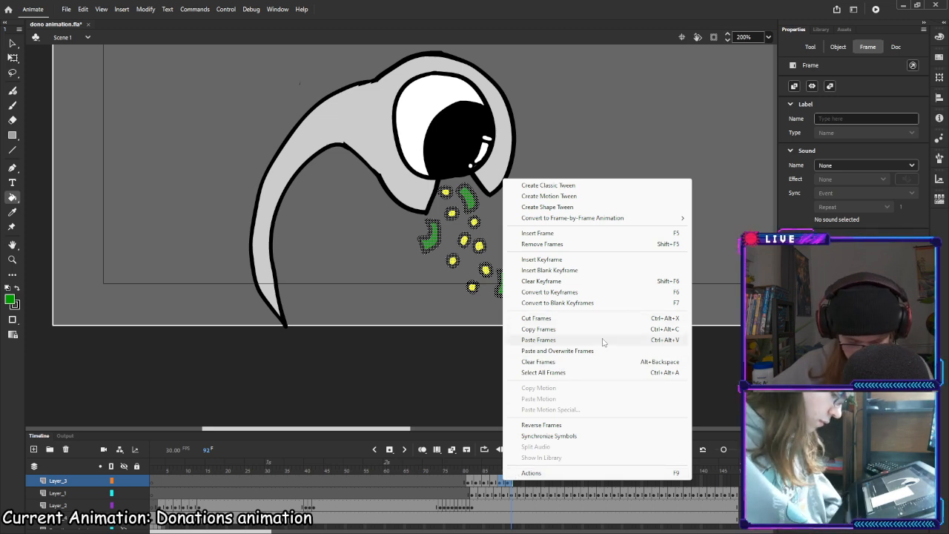
pyautogui.click(570, 335)
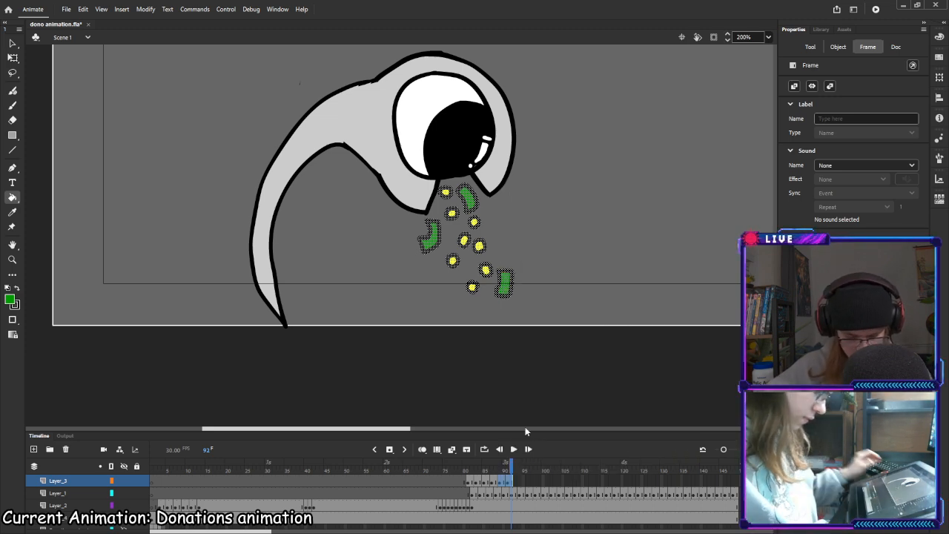
# Paste the copied falling-piece frames three times in a row on Layer_3, at frames 93, 97 and 101
pyautogui.rightClick(514, 485)
pyautogui.click(600, 358)
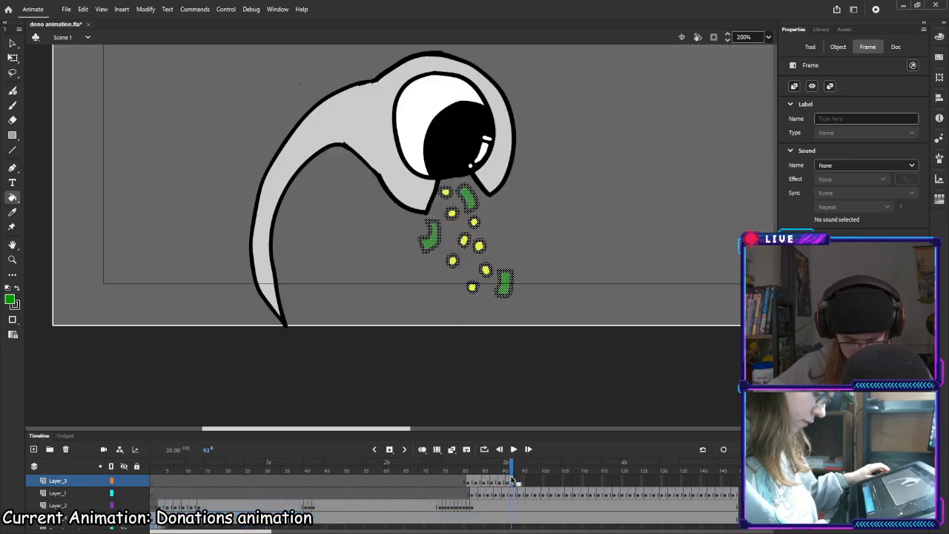
pyautogui.rightClick(514, 484)
pyautogui.click(586, 340)
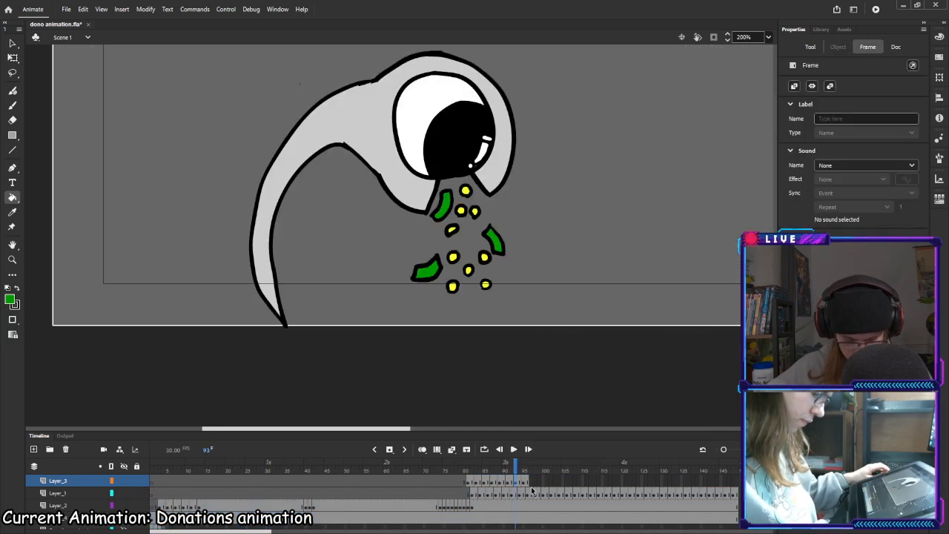
pyautogui.rightClick(532, 483)
pyautogui.click(591, 341)
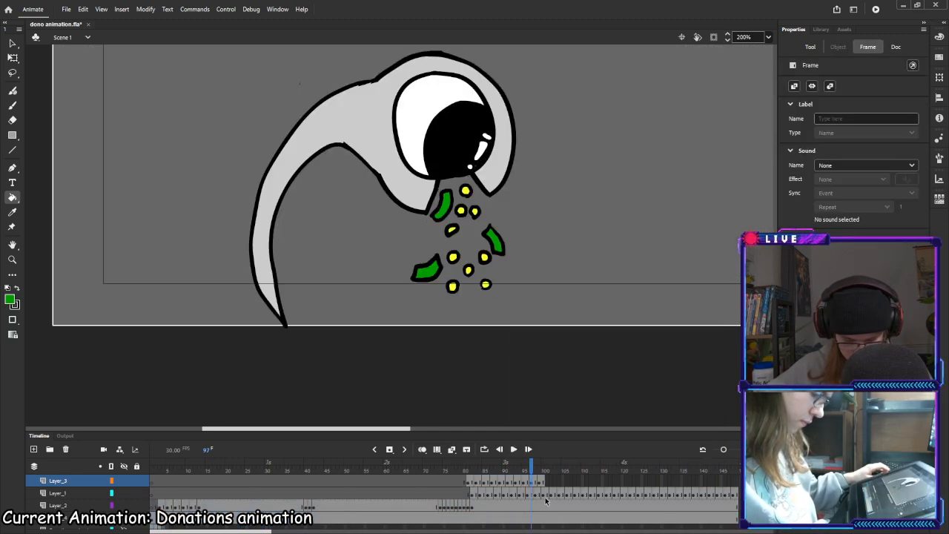
pyautogui.rightClick(547, 483)
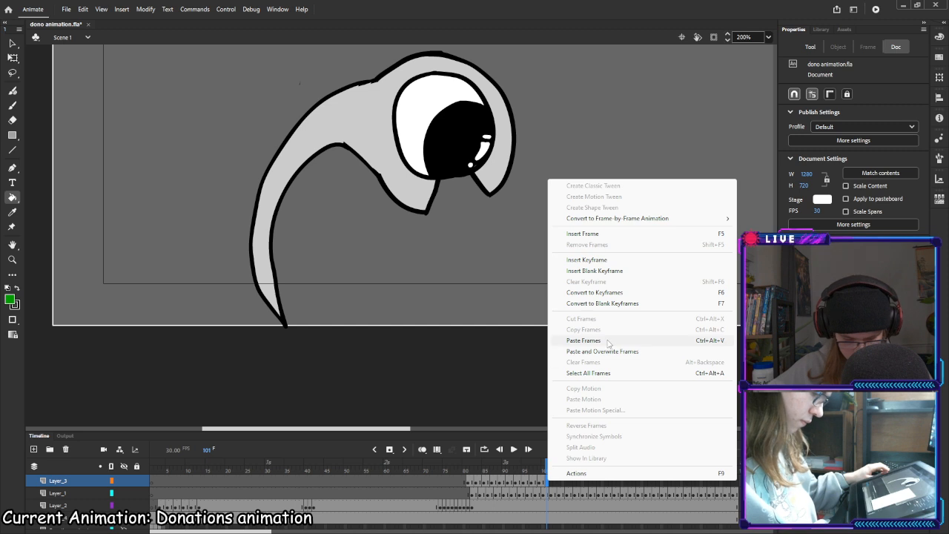
pyautogui.click(593, 340)
# Select the repeated falling-piece frames 89 to 104 on Layer_3 and copy them
pyautogui.click(560, 482)
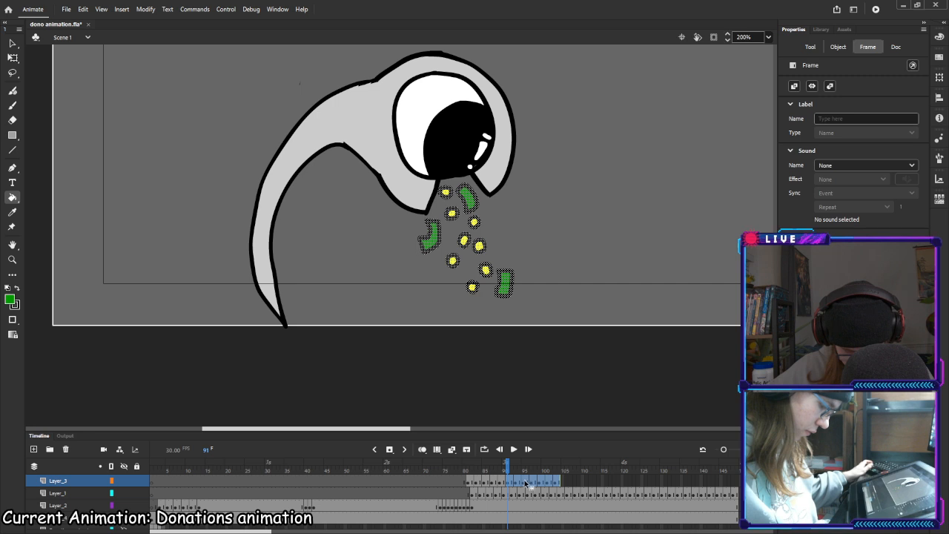
pyautogui.click(501, 482)
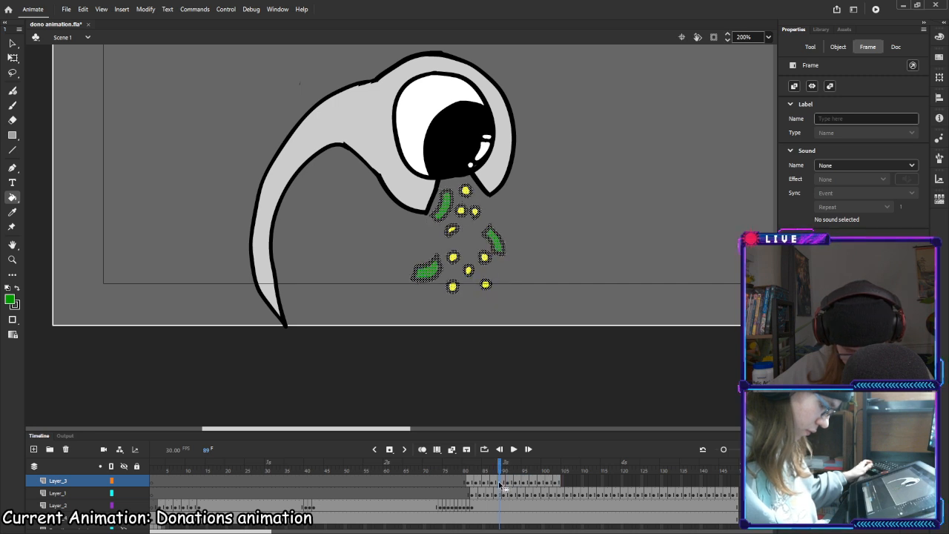
pyautogui.keyDown('shift'); pyautogui.click(560, 482); pyautogui.keyUp('shift')
pyautogui.rightClick(517, 481)
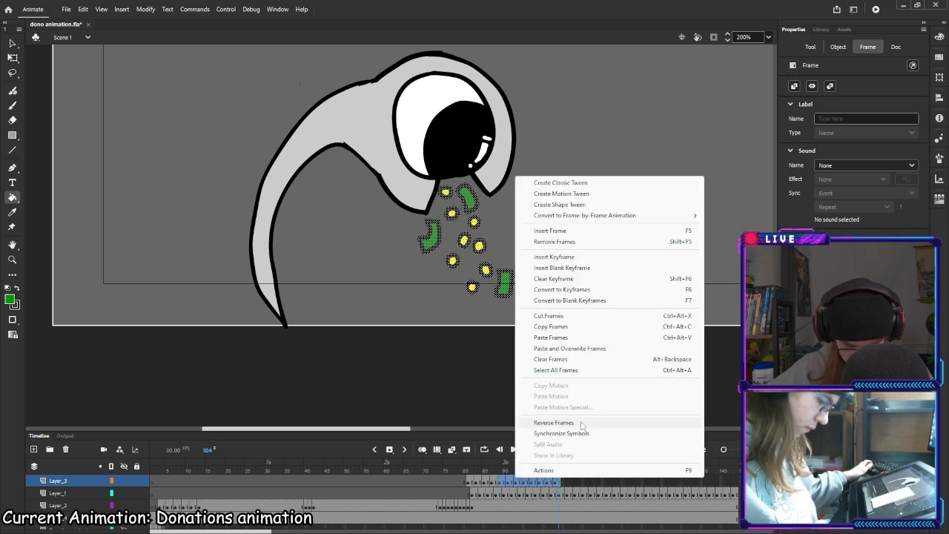
pyautogui.click(568, 326)
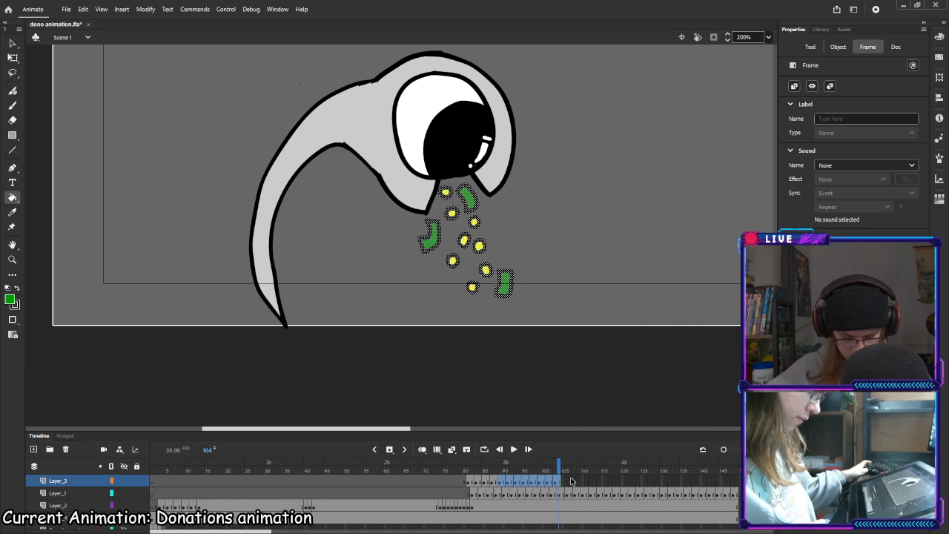
# Paste the longer block of falling-piece frames on Layer_3 at frames 105, 121 and 137
pyautogui.rightClick(564, 482)
pyautogui.click(598, 338)
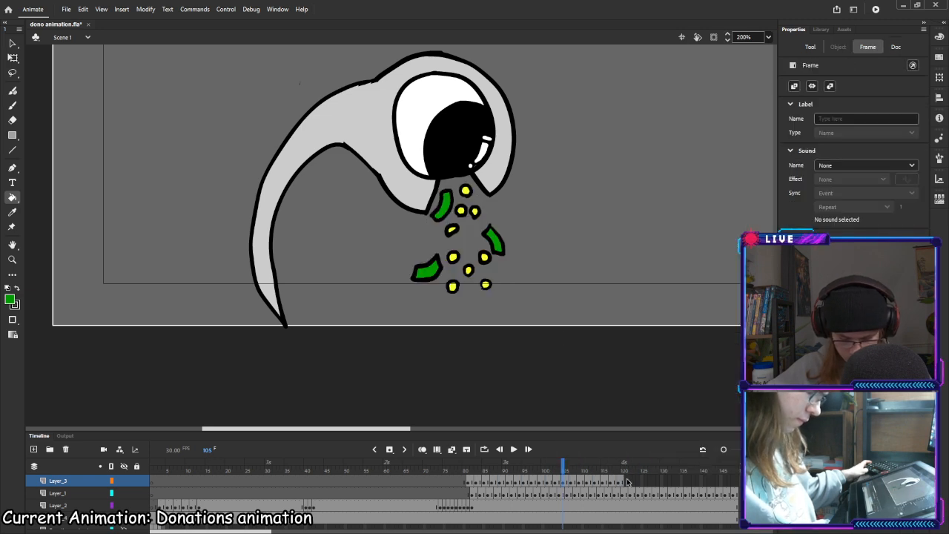
pyautogui.rightClick(626, 484)
pyautogui.click(681, 339)
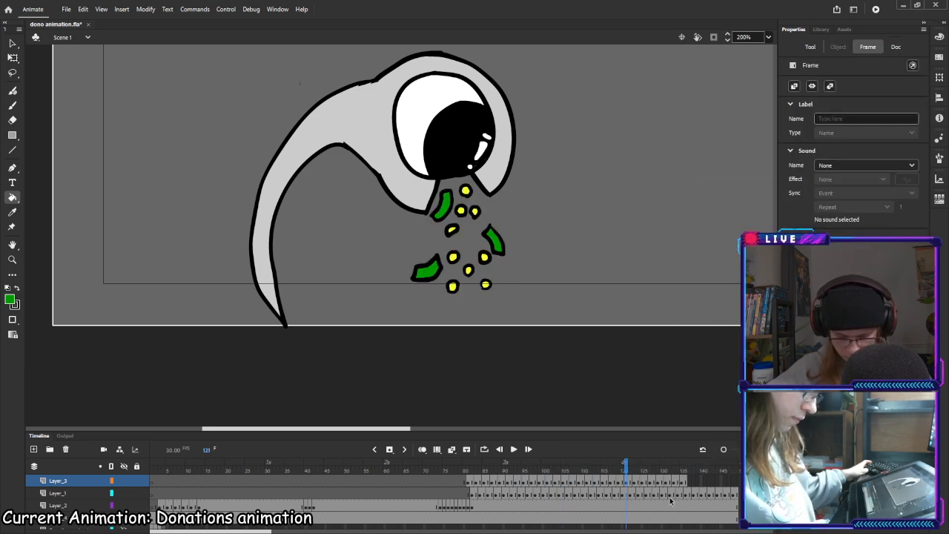
pyautogui.rightClick(690, 484)
pyautogui.click(704, 341)
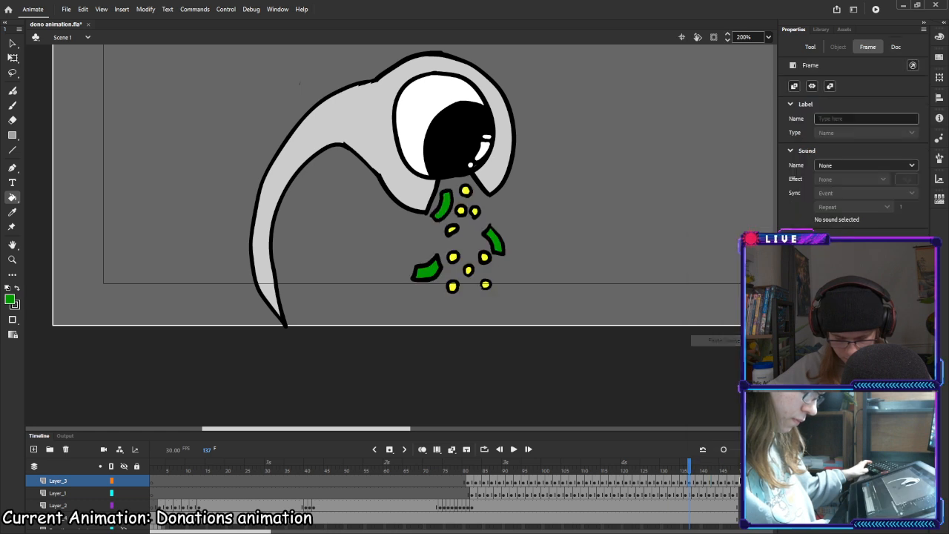
# Check the end of the pasted frames, return to frame 149 and save the document
pyautogui.press('.')
pyautogui.press('.')
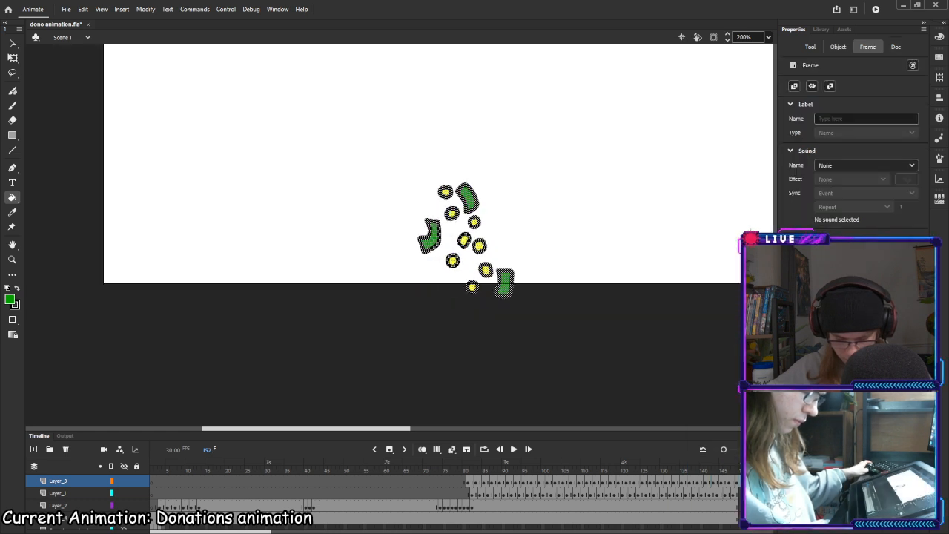
pyautogui.click(738, 464)
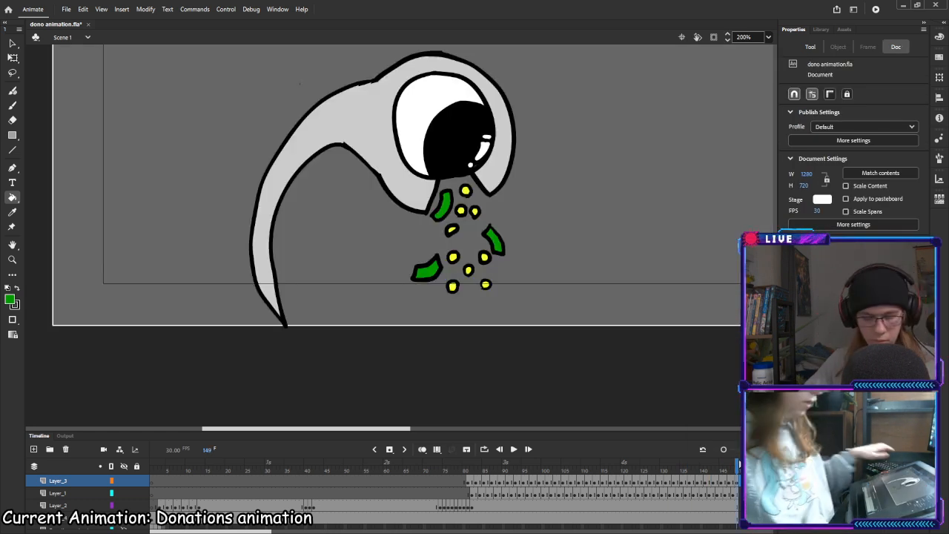
pyautogui.hotkey('ctrl', 's')
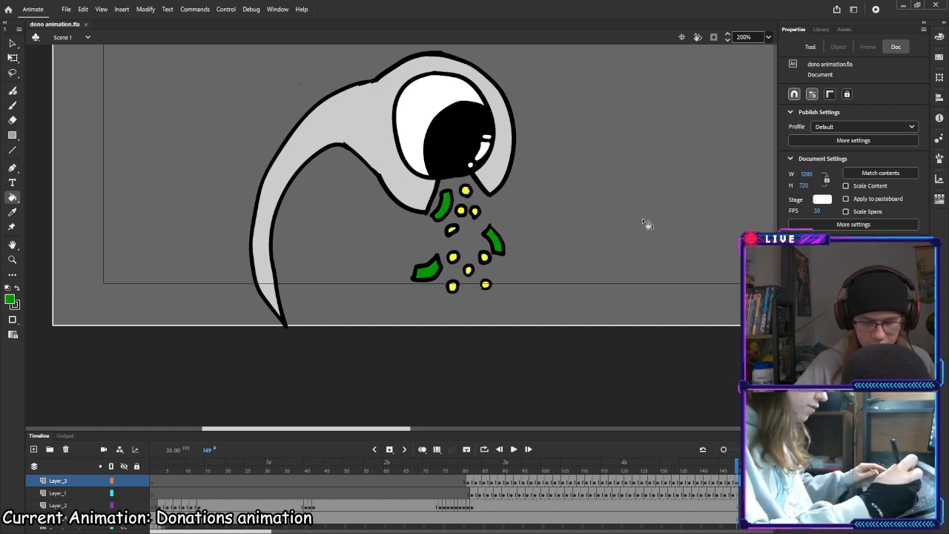
# Delete the layer holding the grey backdrop from the timeline
pyautogui.press('space')
pyautogui.moveTo(719, 162); pyautogui.dragTo(675, 200)
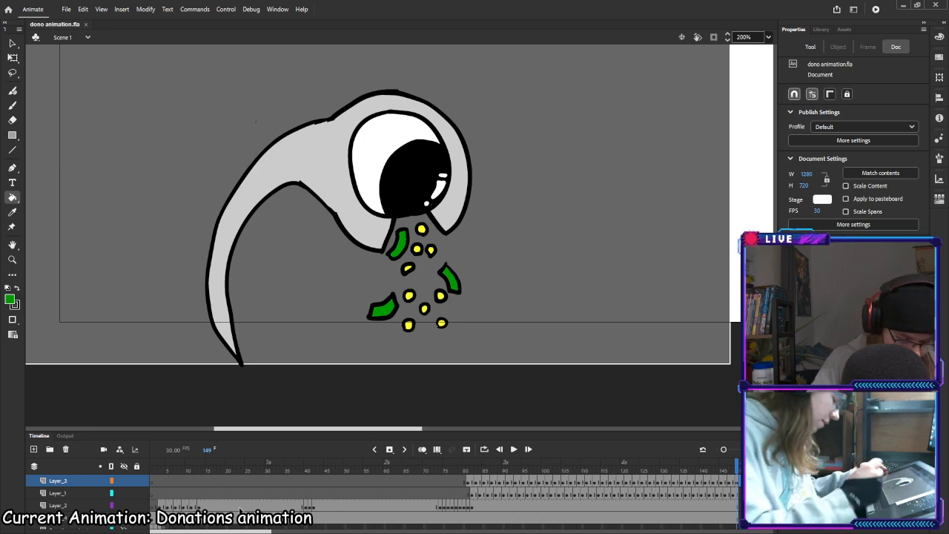
pyautogui.click(72, 519)
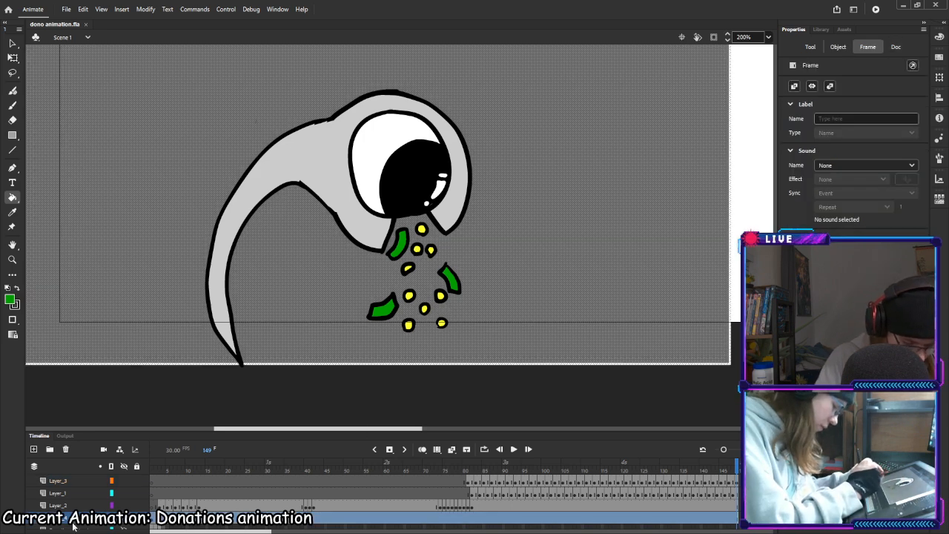
pyautogui.click(66, 449)
# Play the coloured animation from frame 1 to review it without the grey backdrop
pyautogui.press('space')
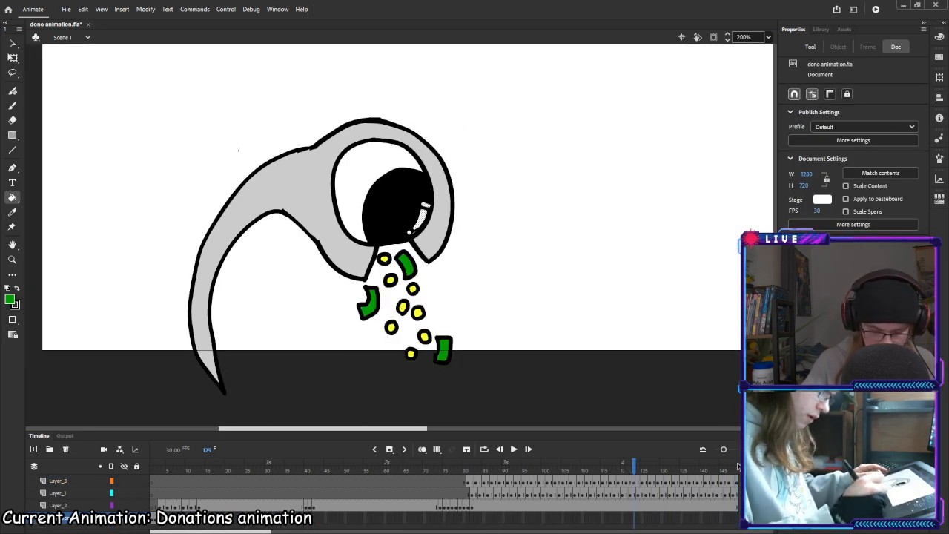
pyautogui.moveTo(634, 468); pyautogui.dragTo(153, 468)
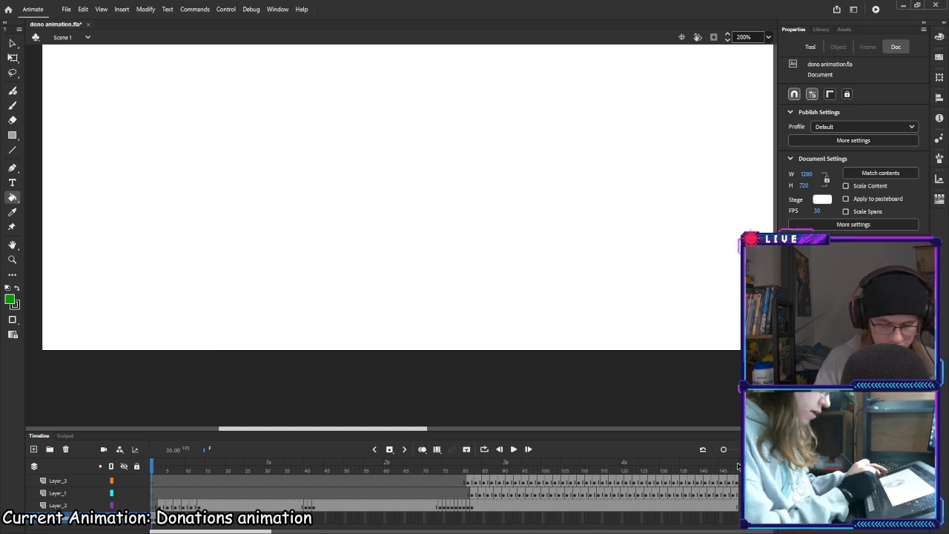
pyautogui.click(516, 450)
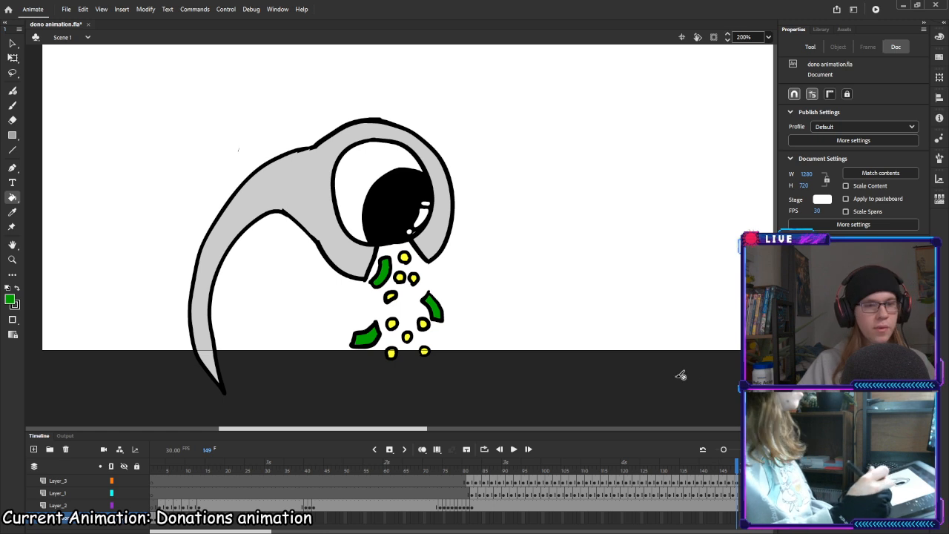
pyautogui.click(513, 449)
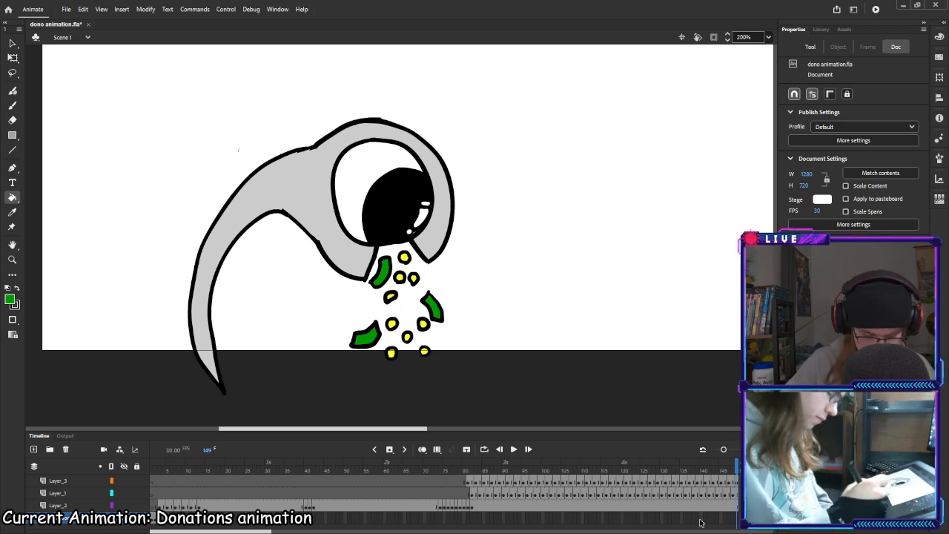
pyautogui.click(66, 9)
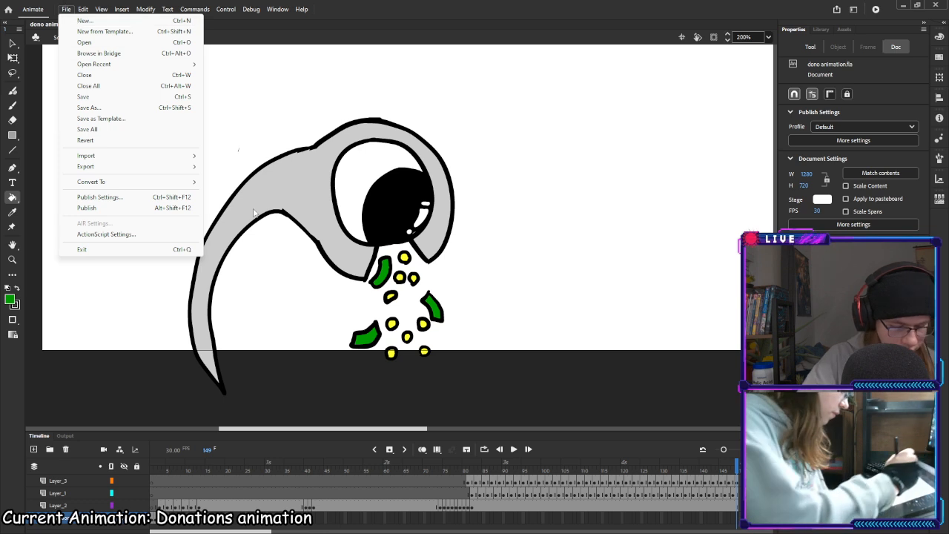
pyautogui.click(265, 24)
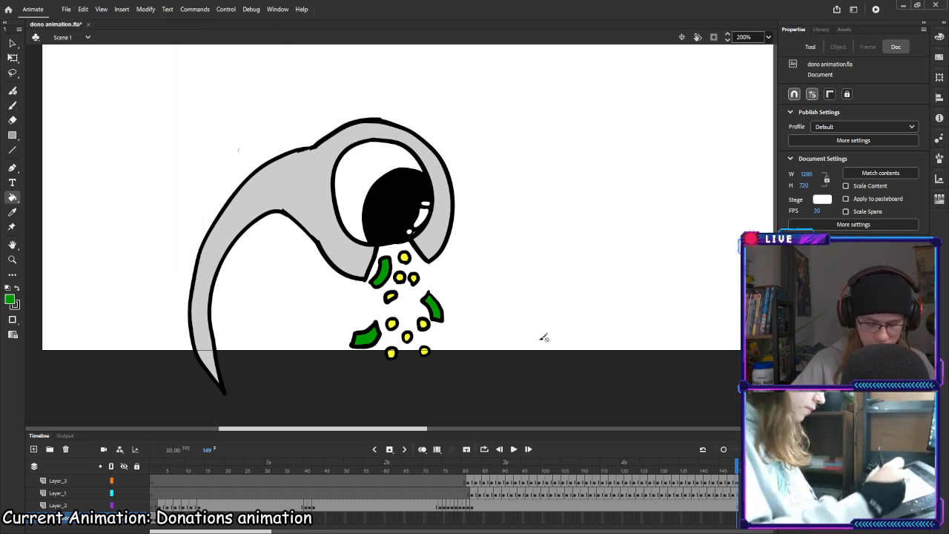
pyautogui.moveTo(631, 212); pyautogui.dragTo(628, 244)
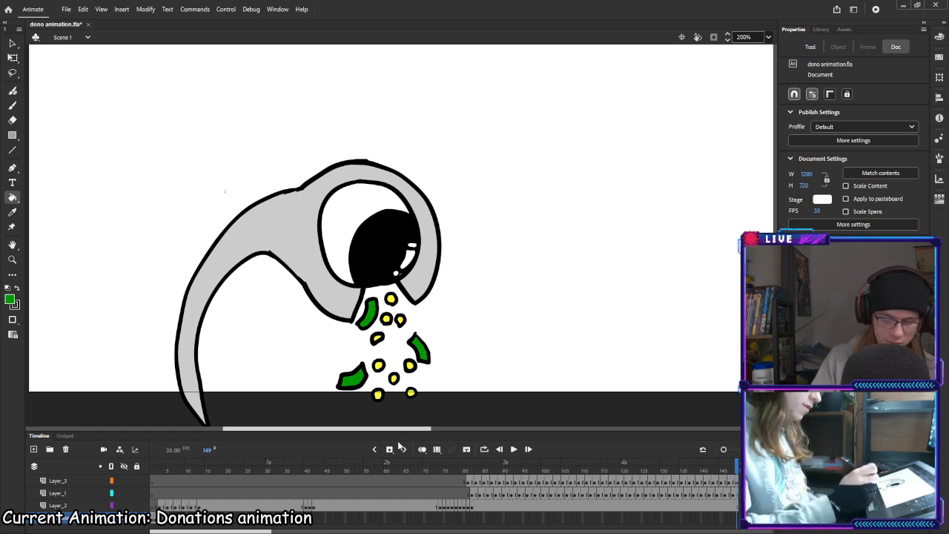
pyautogui.click(416, 342)
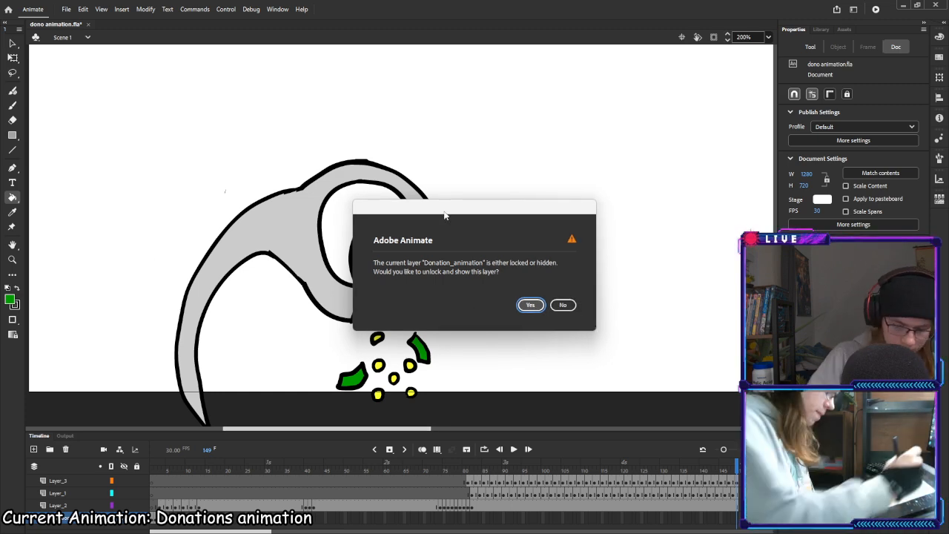
pyautogui.click(564, 306)
pyautogui.click(570, 305)
pyautogui.click(567, 306)
pyautogui.click(564, 305)
# Switch to the Selection tool, select Layer_2, and scrub the timeline back to frames 25 and 59 to examine the creature's earlier drawings
pyautogui.click(13, 43)
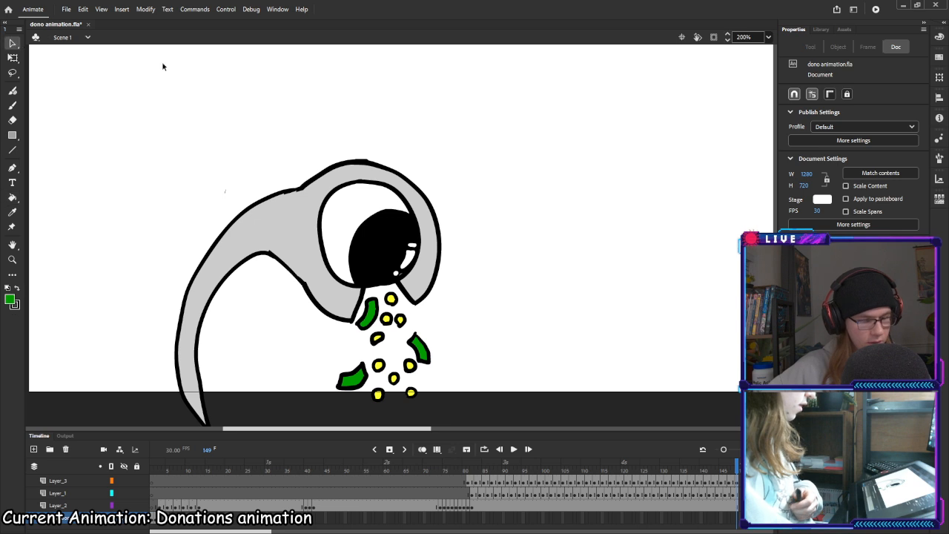
pyautogui.click(61, 505)
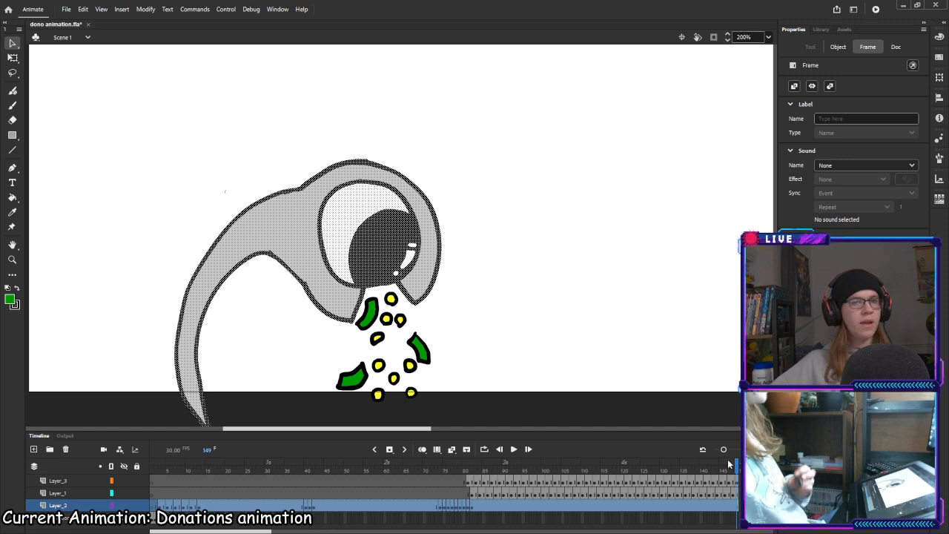
pyautogui.moveTo(738, 468); pyautogui.dragTo(249, 396)
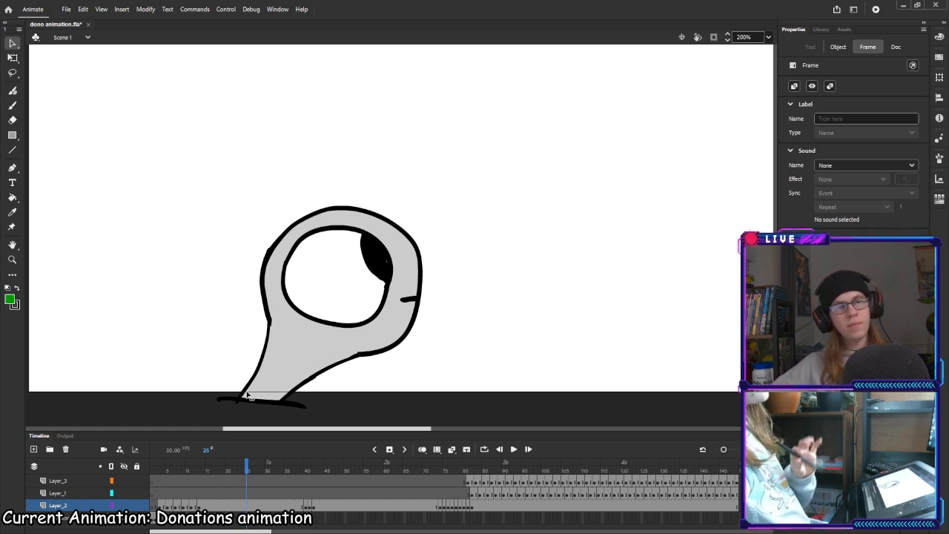
pyautogui.moveTo(249, 396); pyautogui.dragTo(381, 379)
pyautogui.click(381, 379)
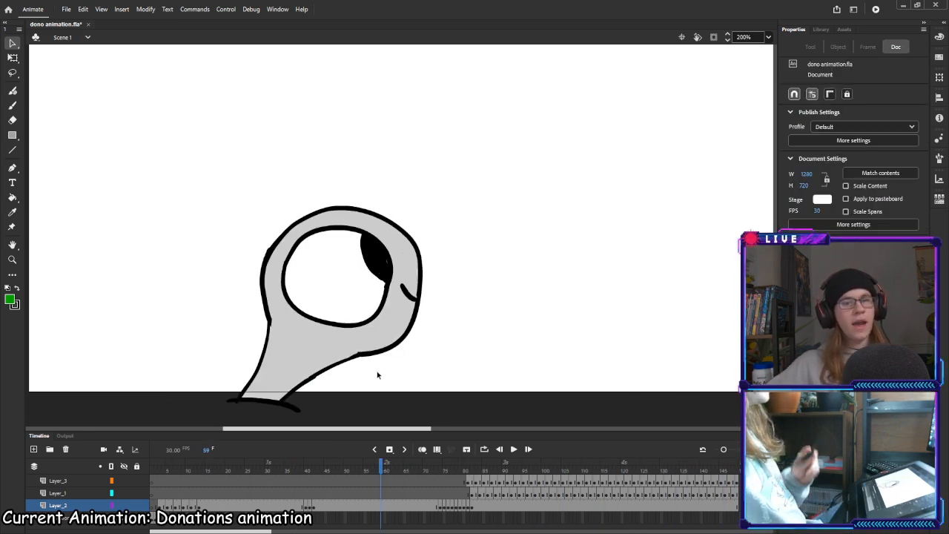